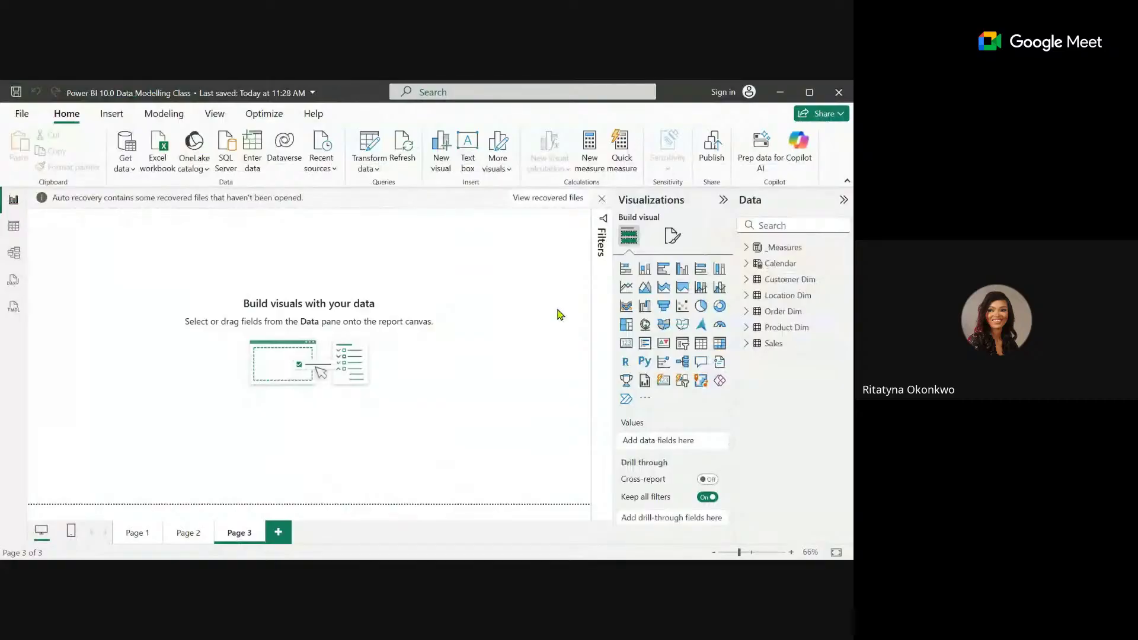
Dismiss the recovered-files notice and choose to view the recovered files later.
left_click(603, 198)
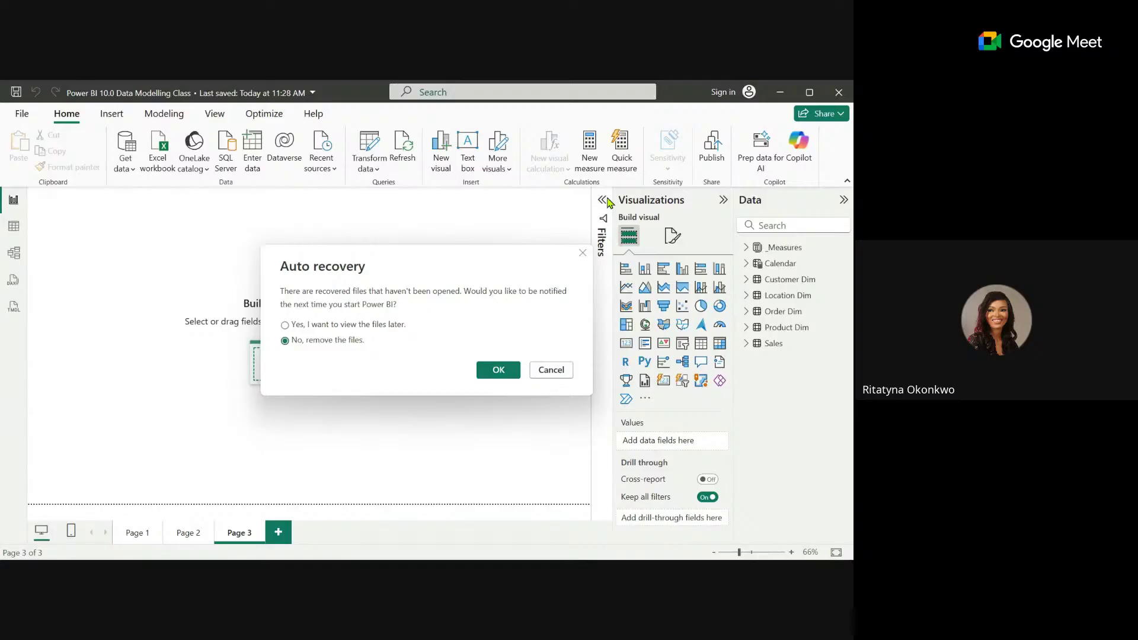
left_click(362, 325)
left_click(498, 371)
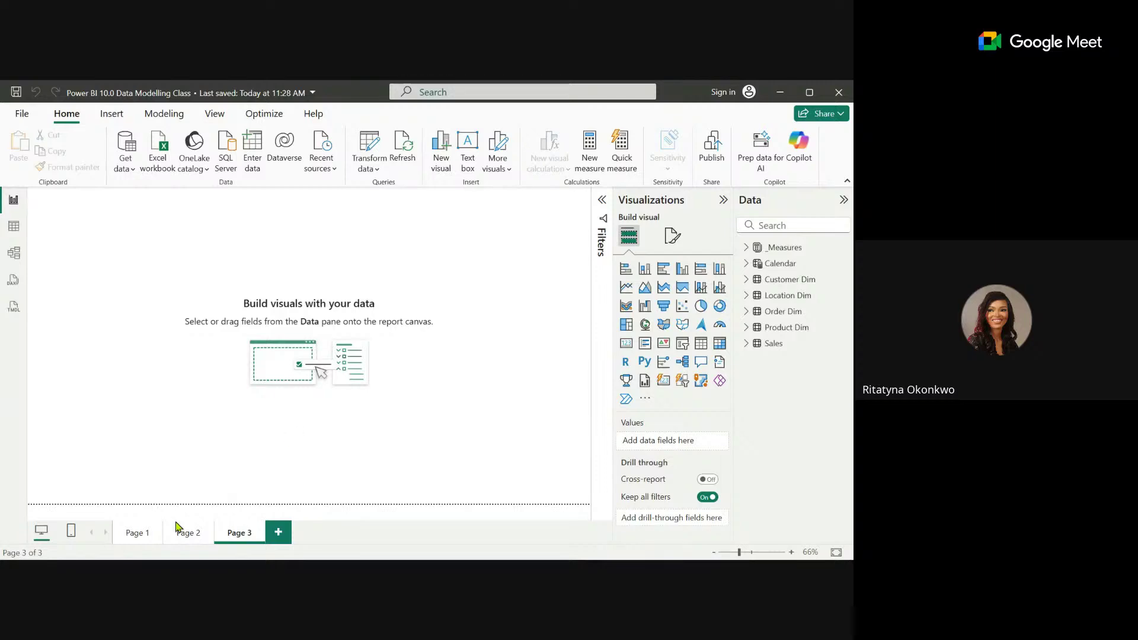
On Page 1, examine the formatting settings of the Sales column in the Sales table.
left_click(133, 534)
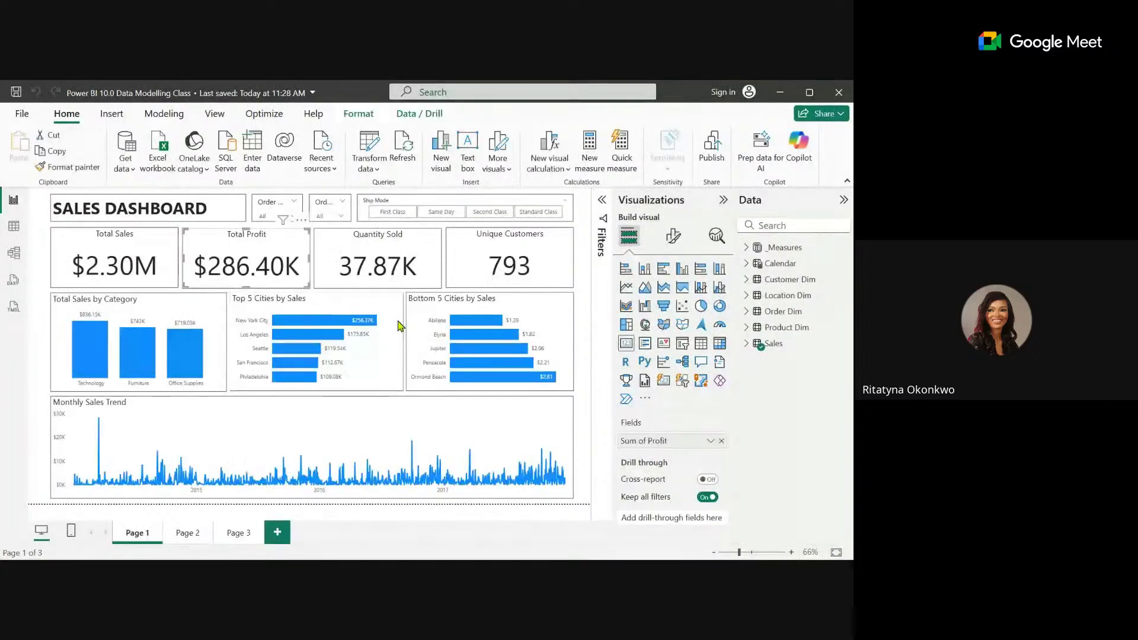
left_click(746, 345)
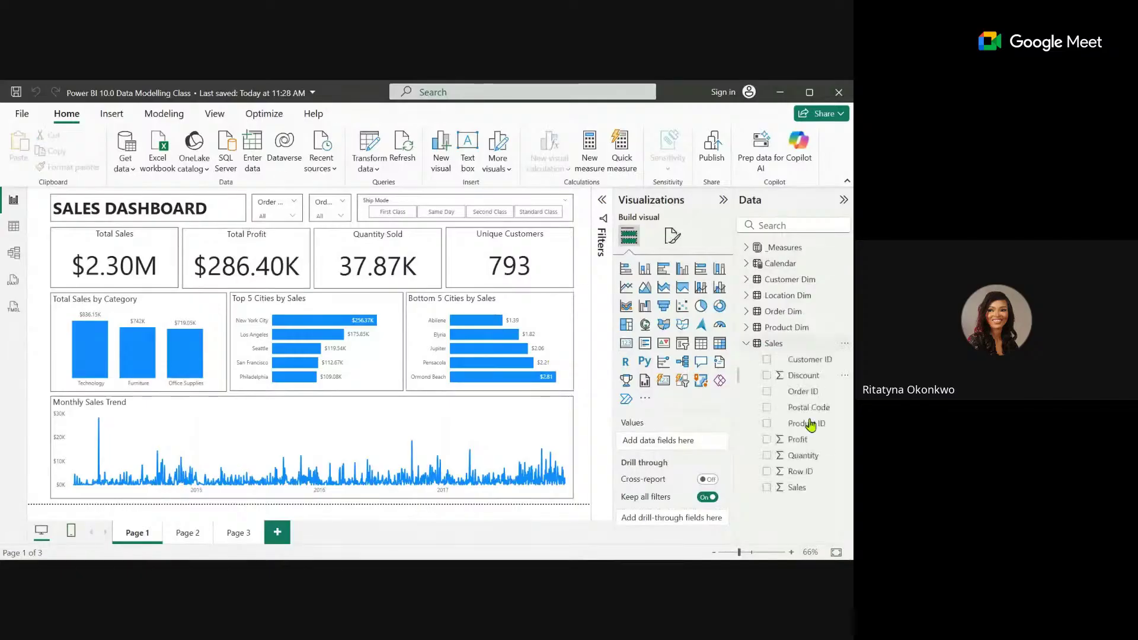
left_click(798, 488)
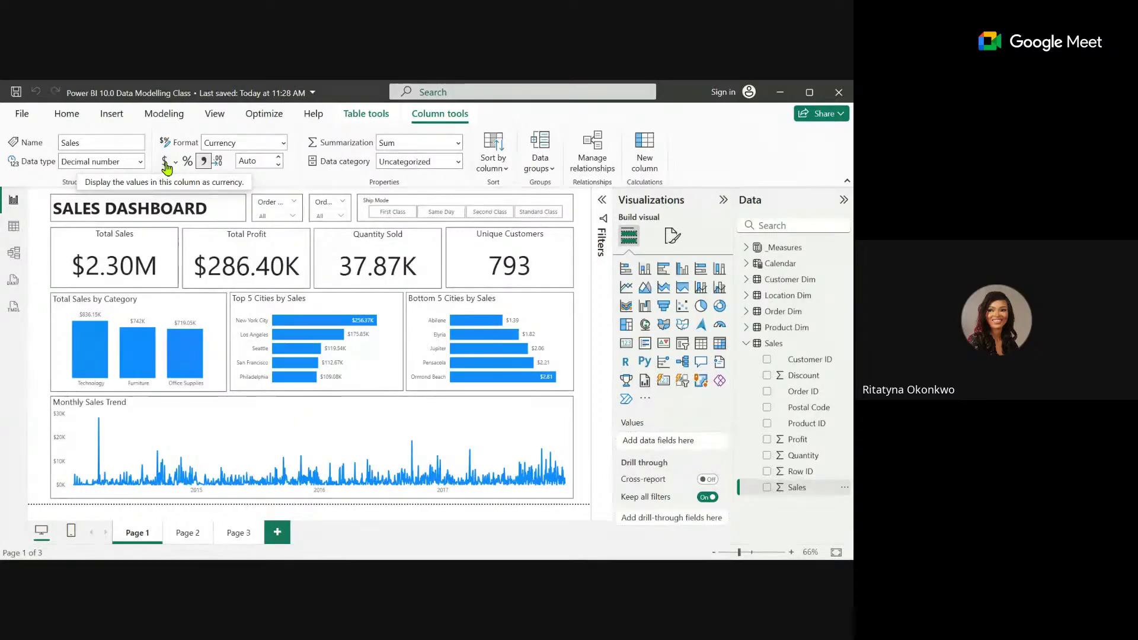
Review the report's three pages and return to the blank canvas of Page 3.
left_click(239, 533)
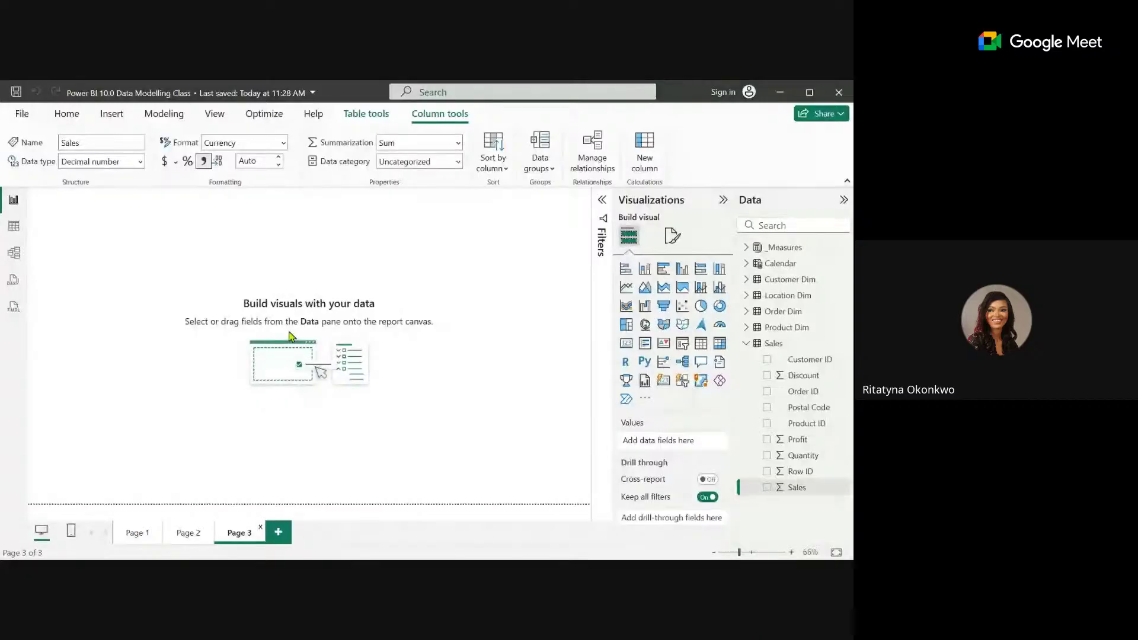
left_click(182, 535)
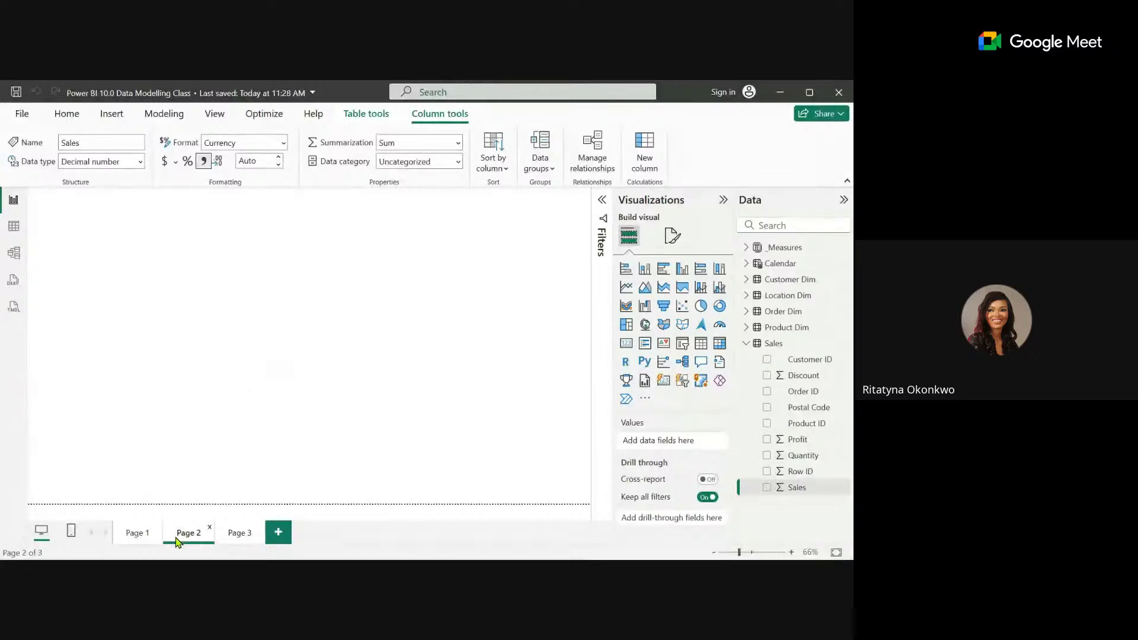
left_click(140, 540)
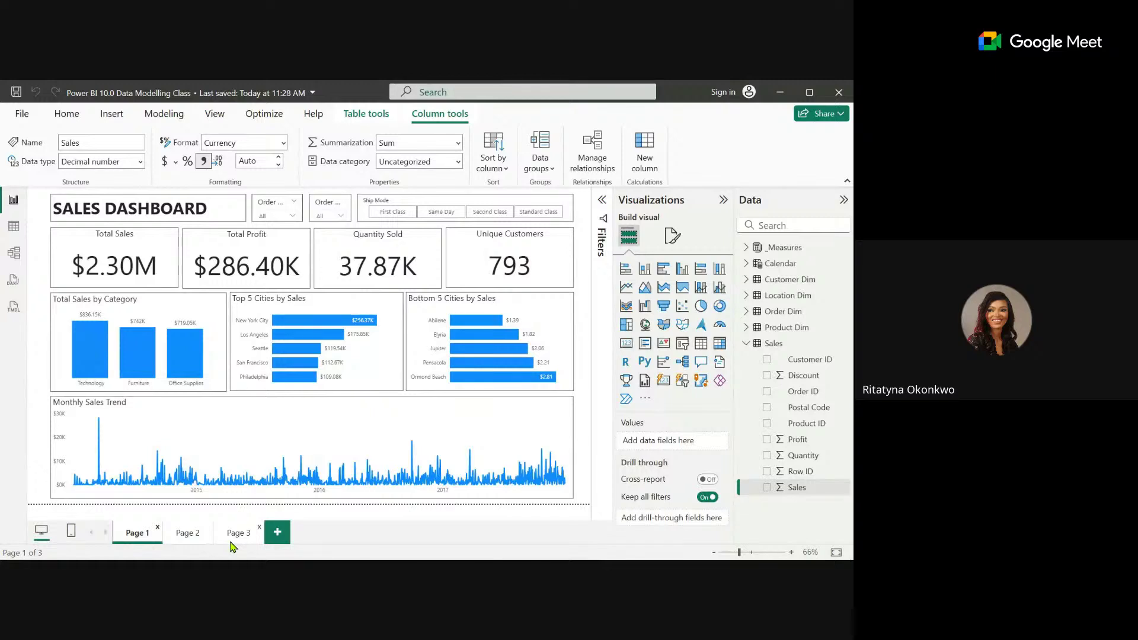
left_click(233, 543)
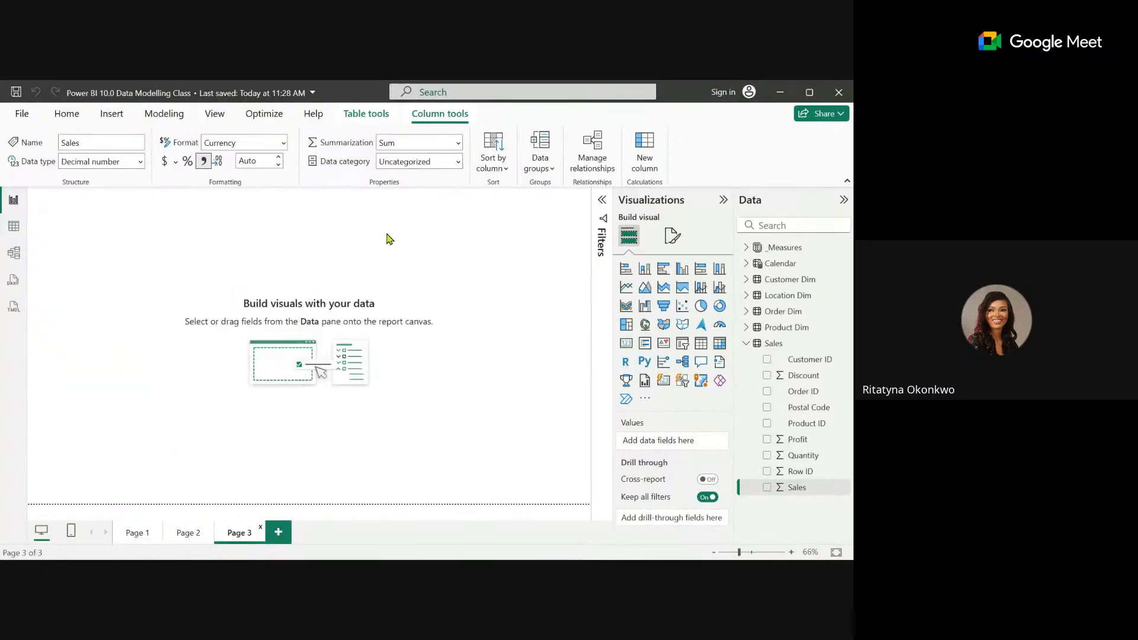
left_click(402, 246)
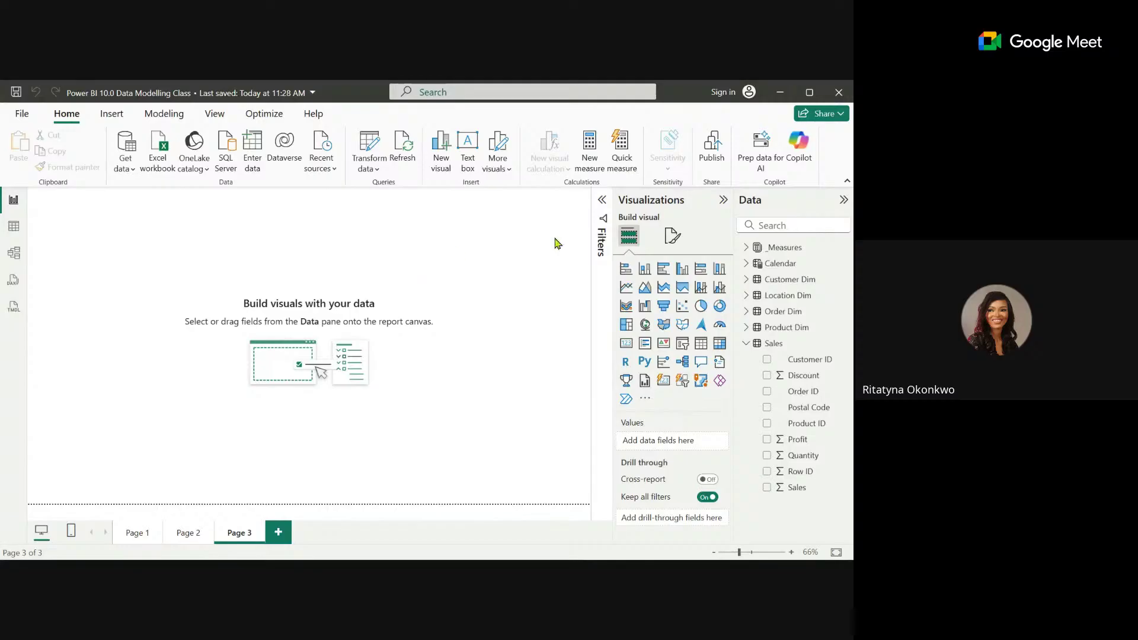
Expand the _Measures table, then insert a table visual on Page 3 and reposition and enlarge it.
left_click(744, 249)
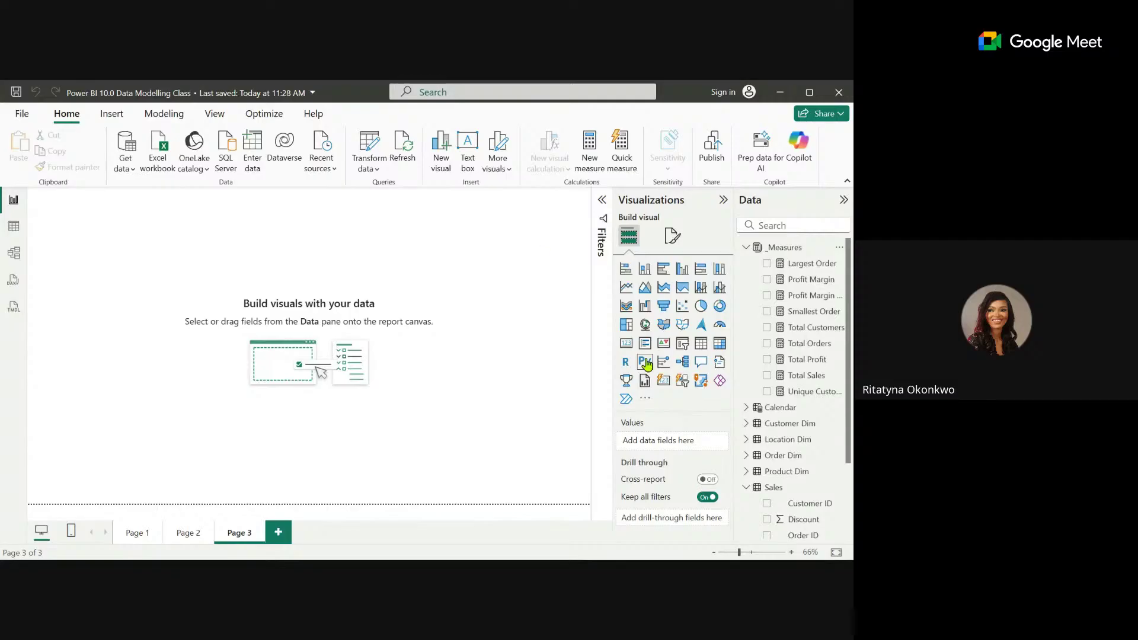
left_click(700, 348)
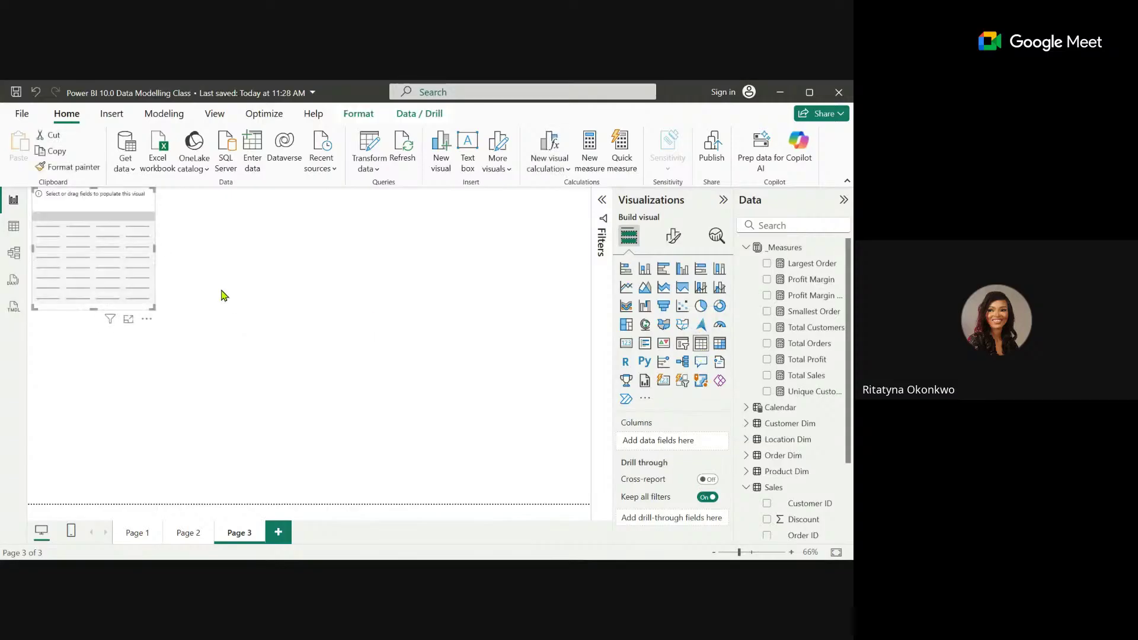
left_click_drag(125, 287, 289, 393)
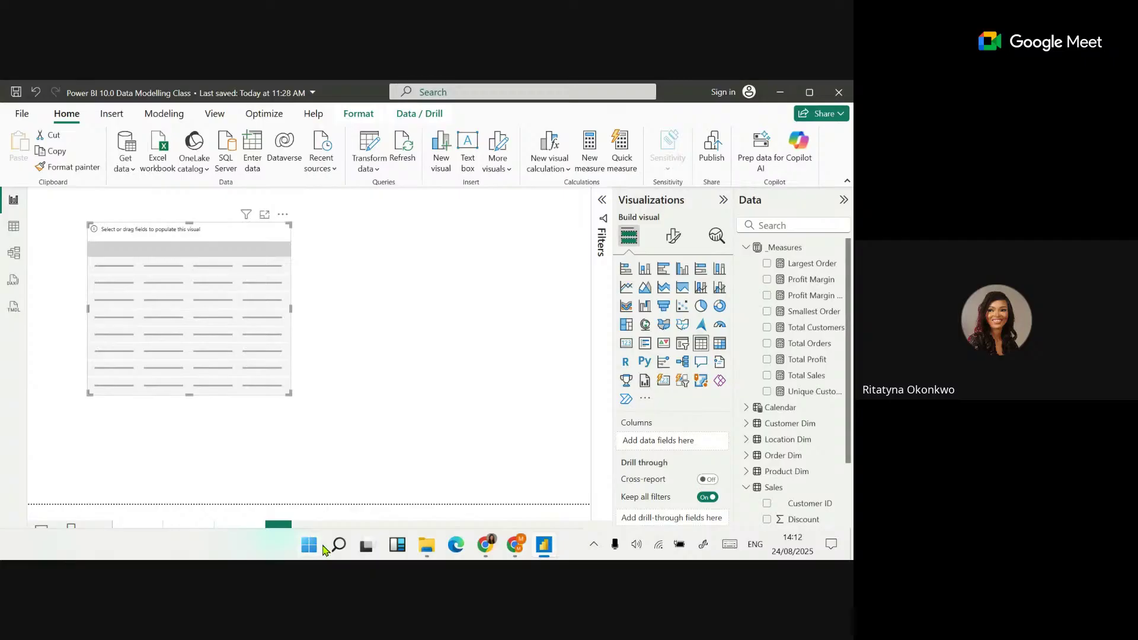
Switch to the Windows mouse pointer settings, increase the pointer size, and return to the report.
left_click(338, 544)
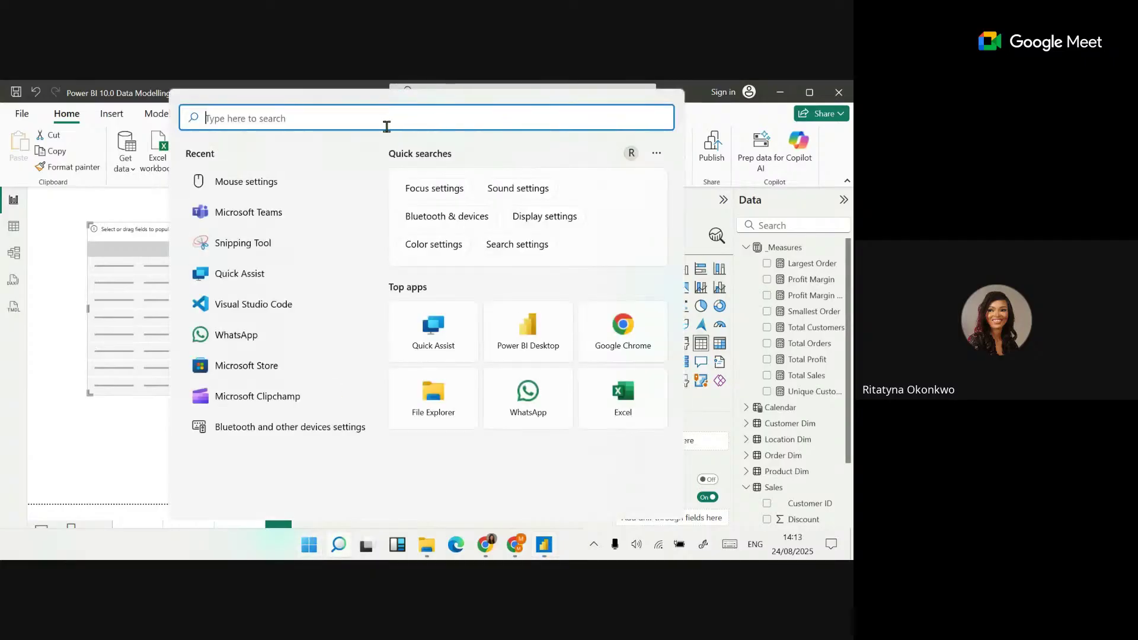
left_click(285, 179)
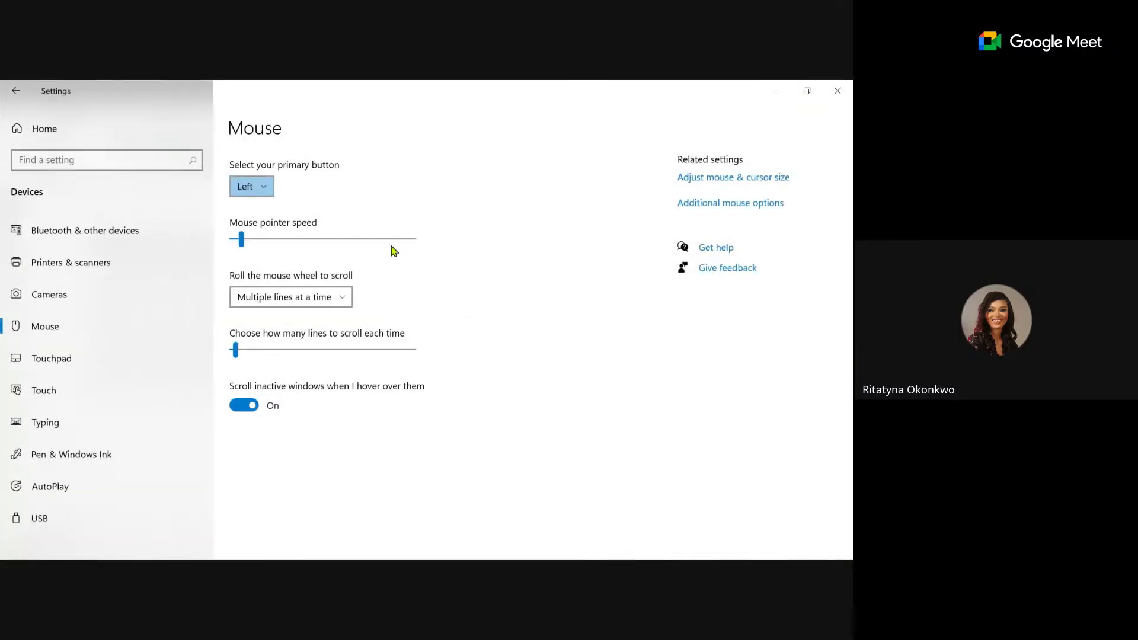
left_click(735, 178)
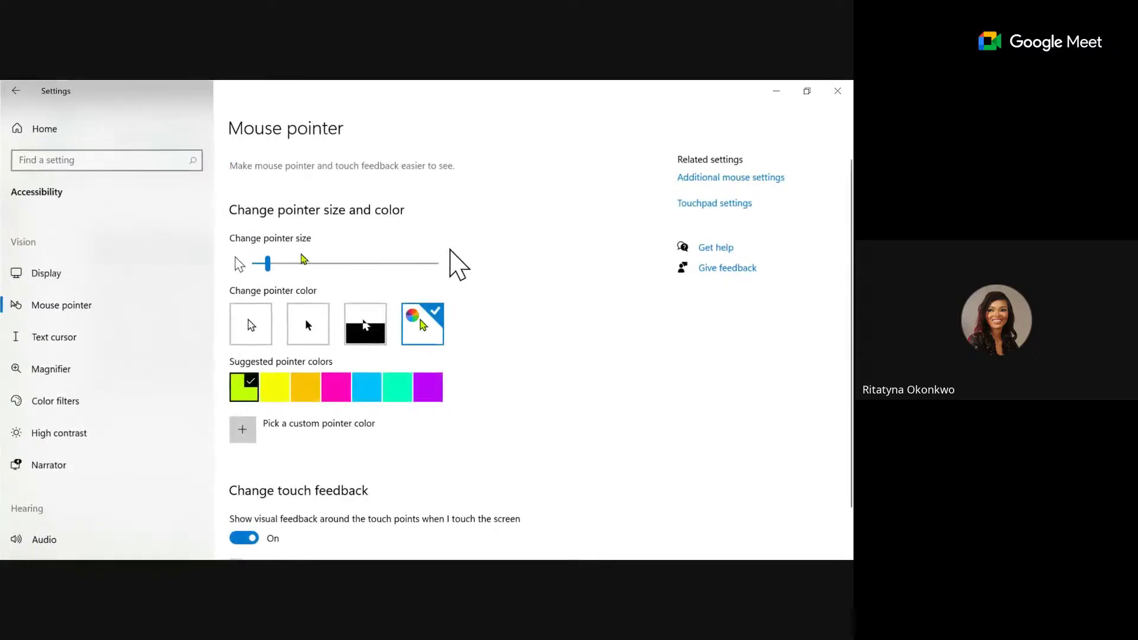
left_click_drag(300, 264, 333, 264)
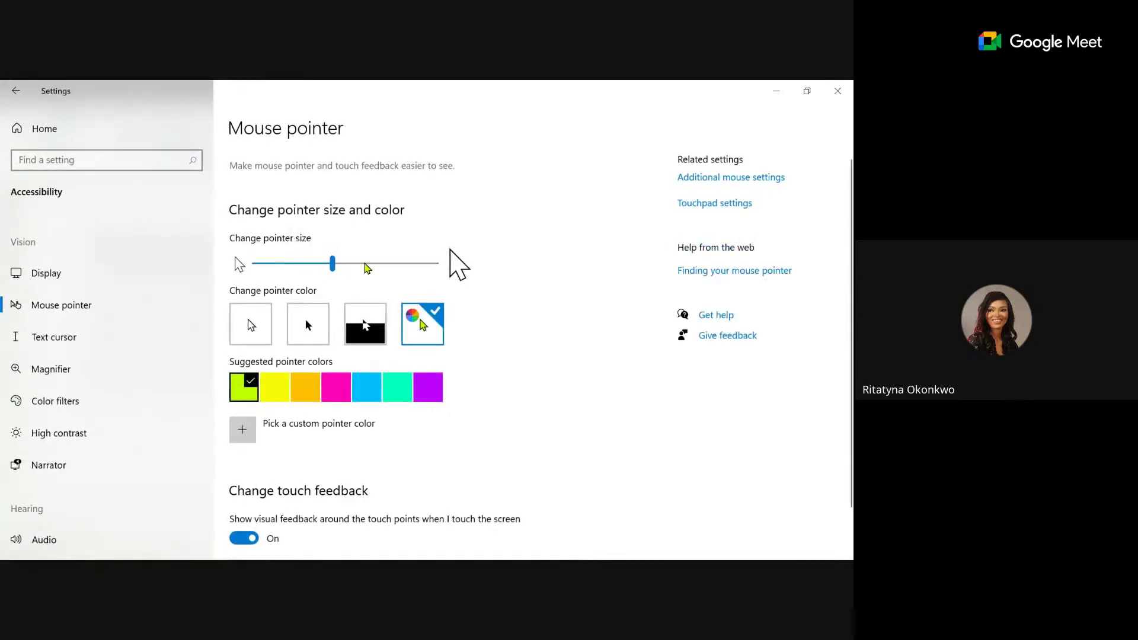
left_click(838, 90)
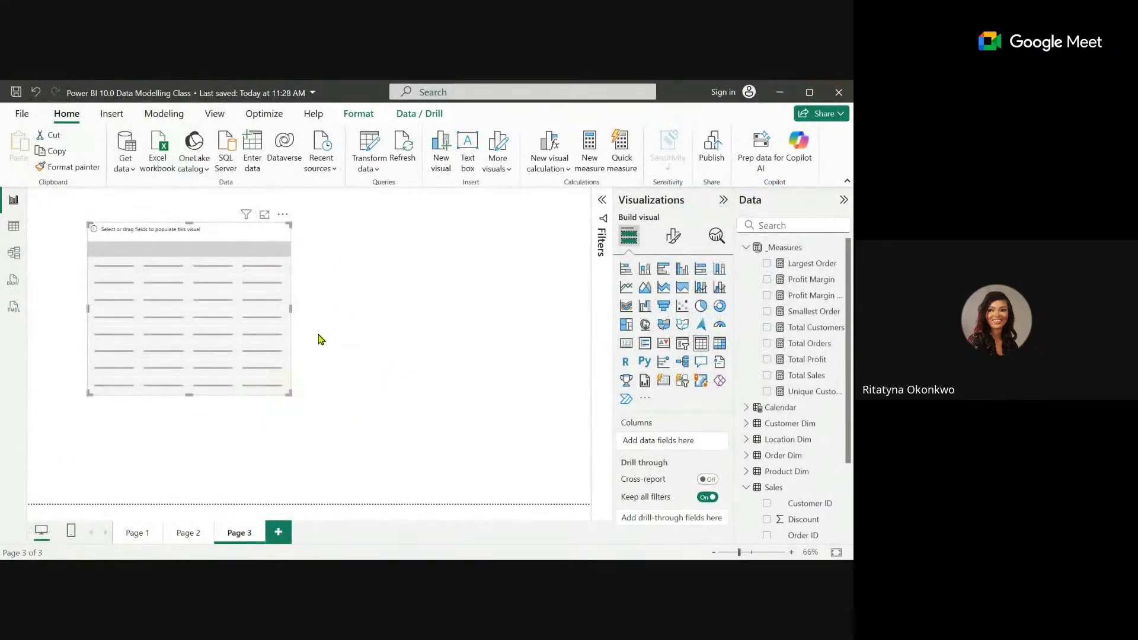
Enlarge the table visual further and fill it with Region from Location Dim and the Total Sales measure.
left_click_drag(290, 392, 385, 427)
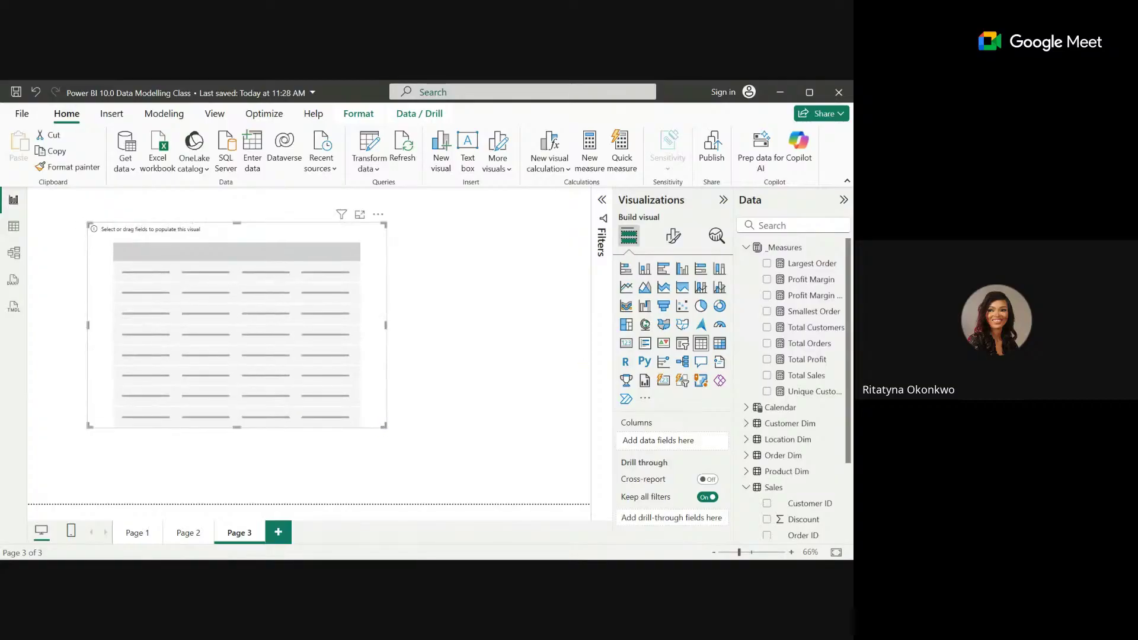
left_click(747, 439)
scroll(818, 388, "down", 1)
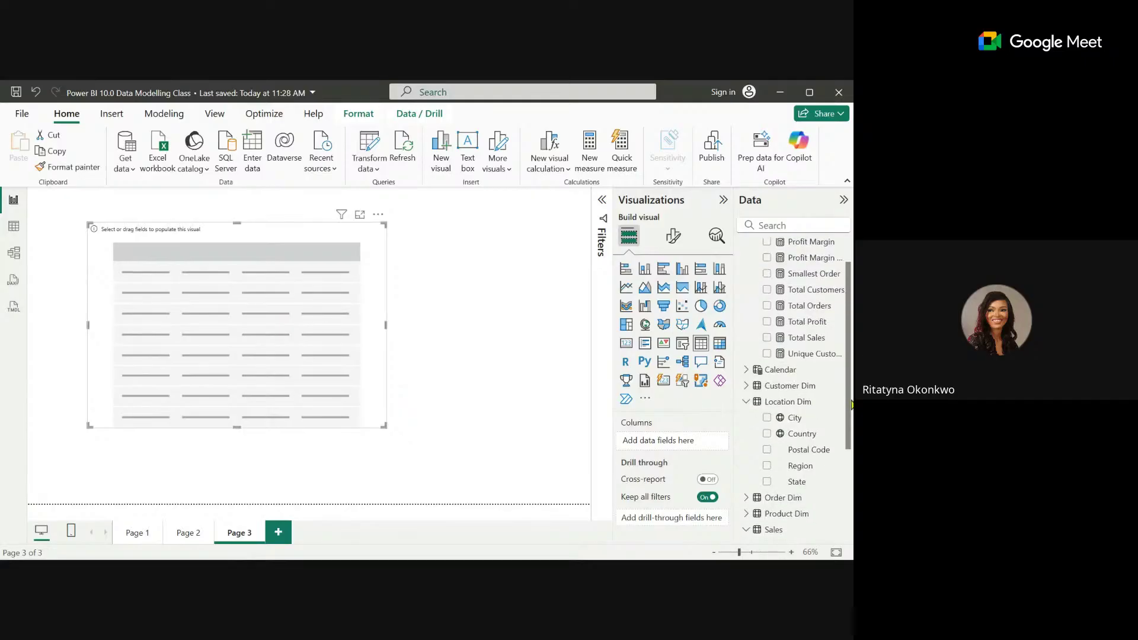
left_click(767, 466)
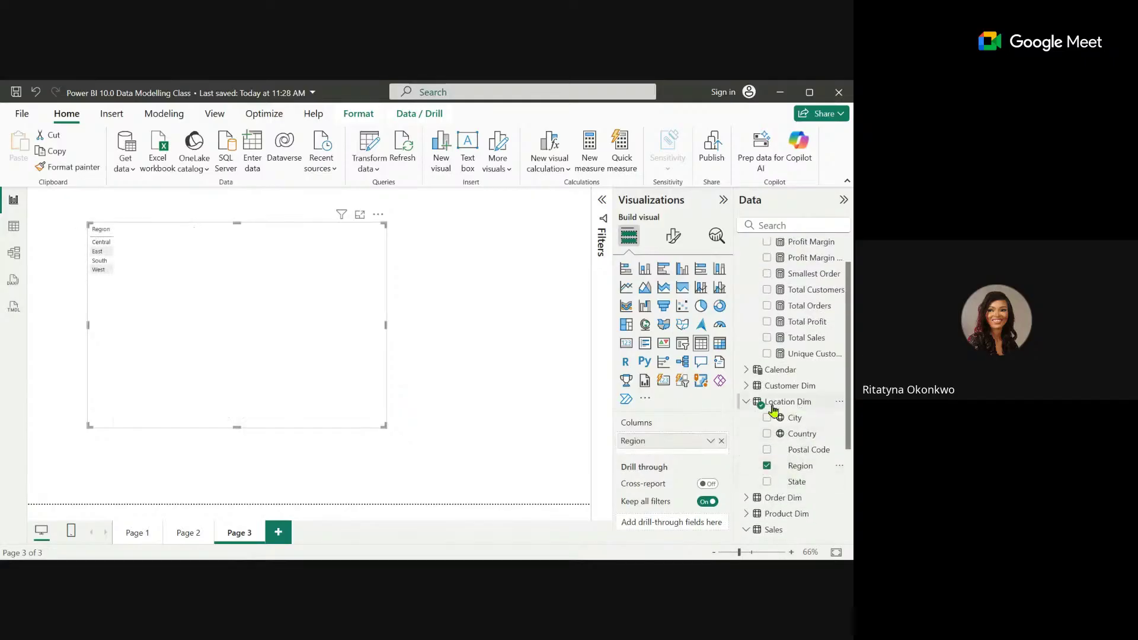
left_click(746, 401)
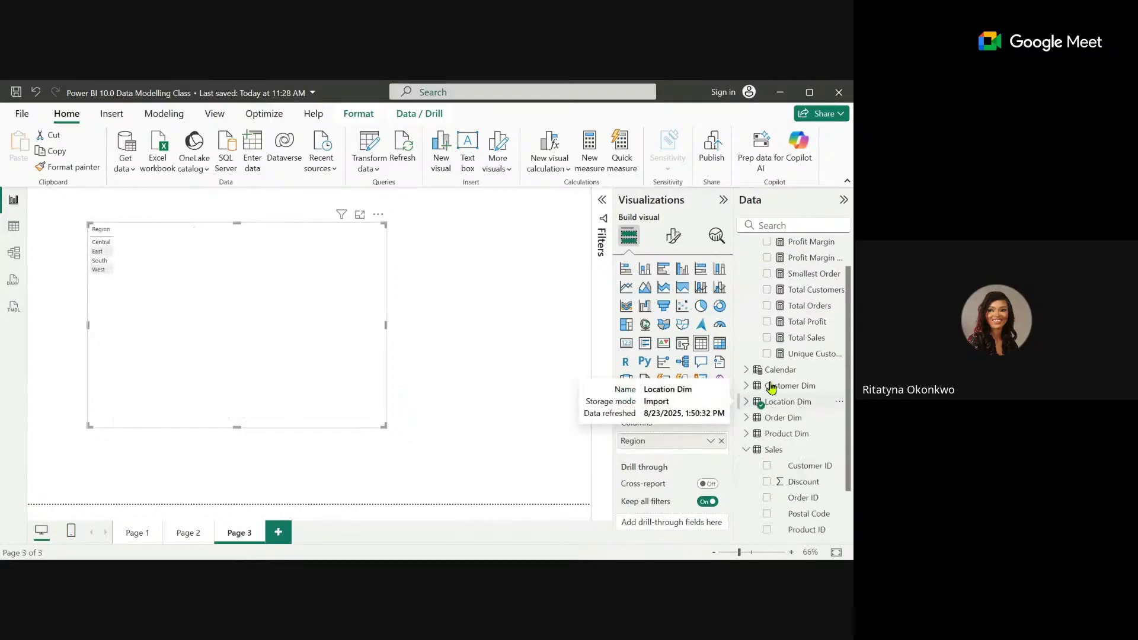
left_click(767, 337)
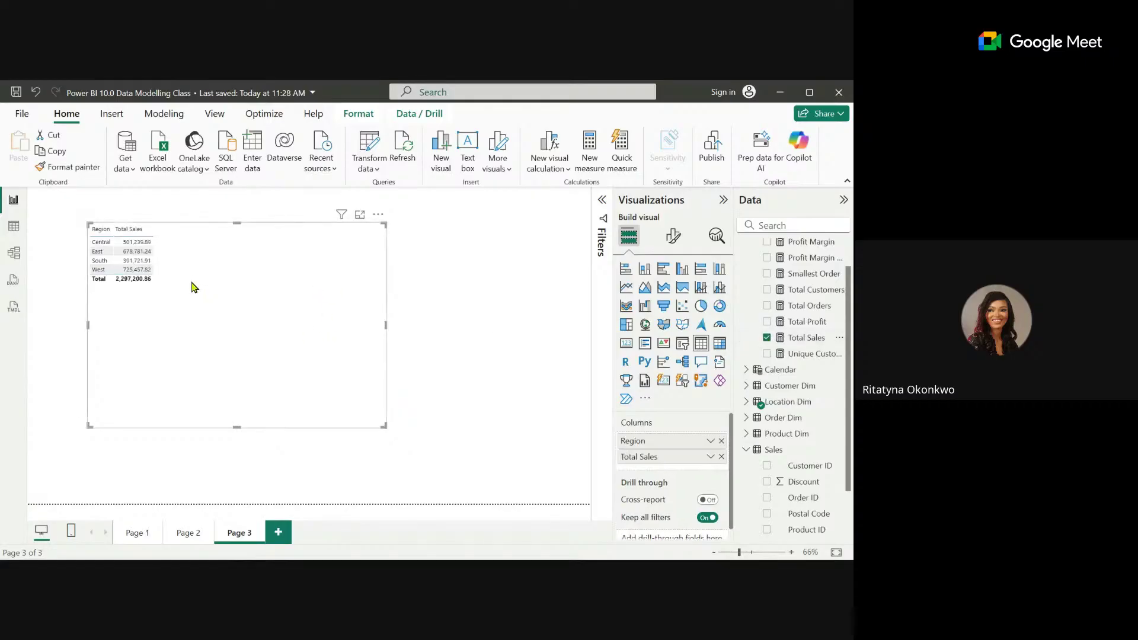
Select the Total Sales measure and increase the font size of the table's values to about 19.
left_click(809, 339)
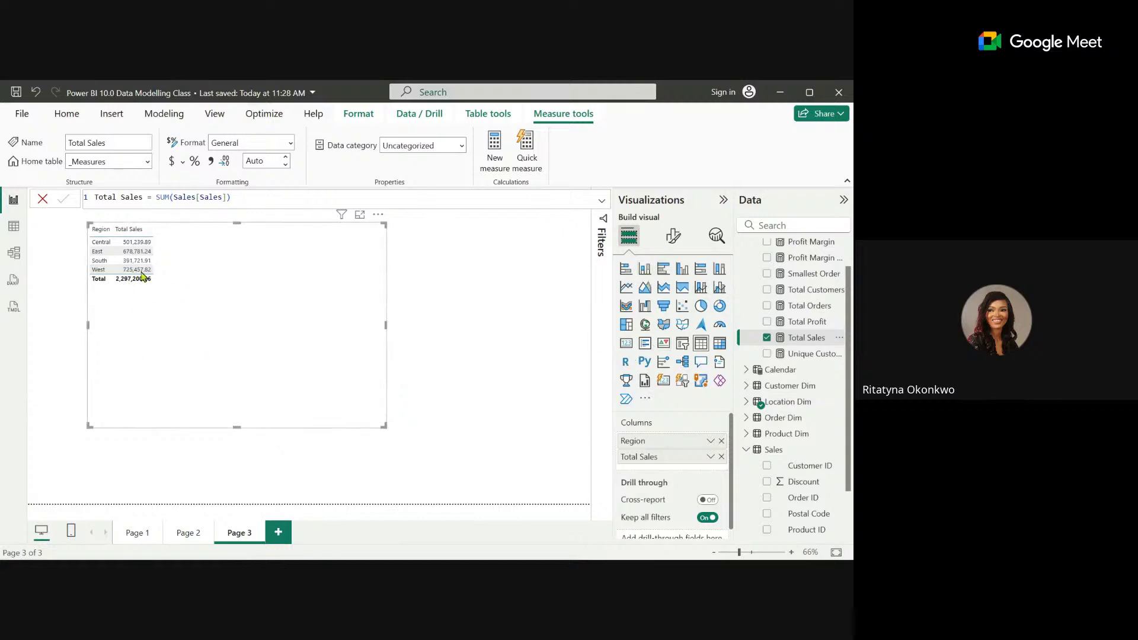
left_click(674, 238)
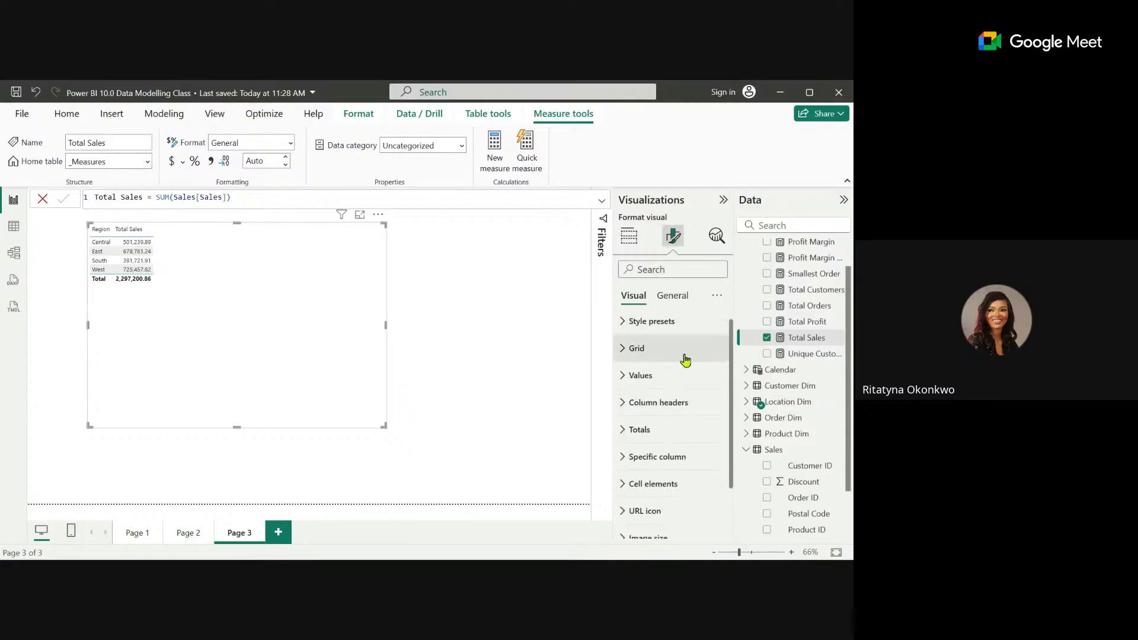
left_click(674, 376)
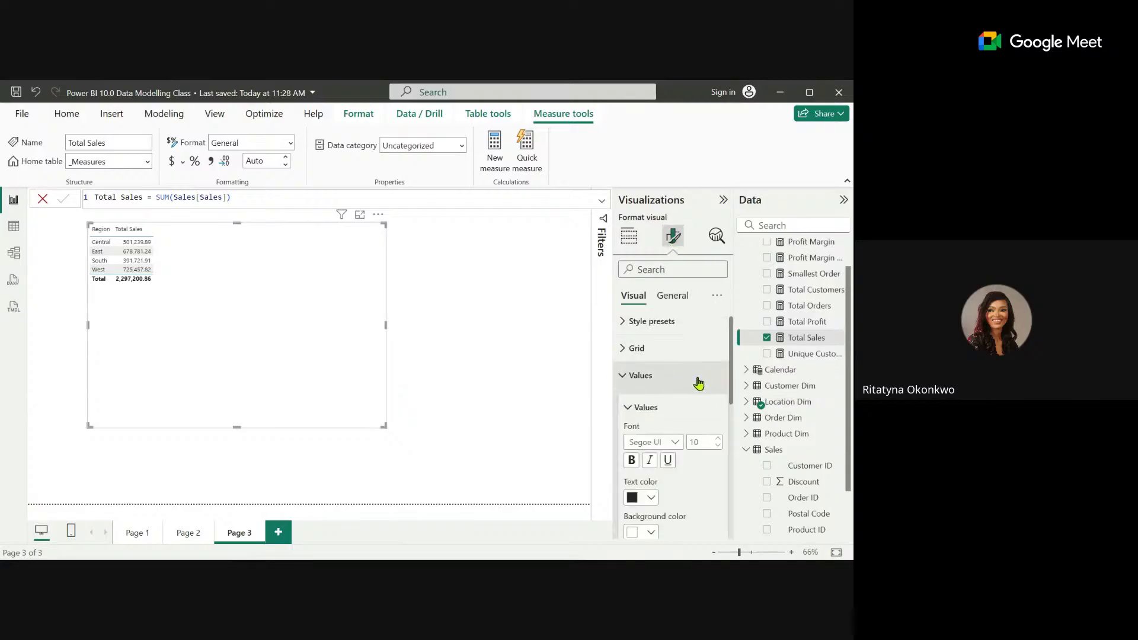
left_click(718, 440)
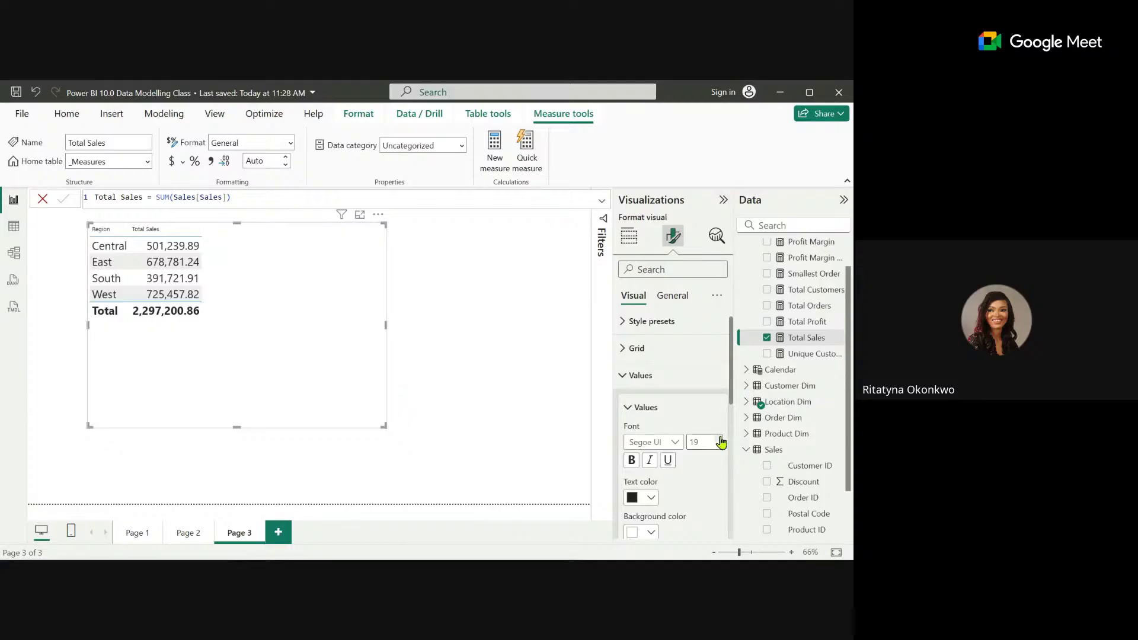
left_click(650, 409)
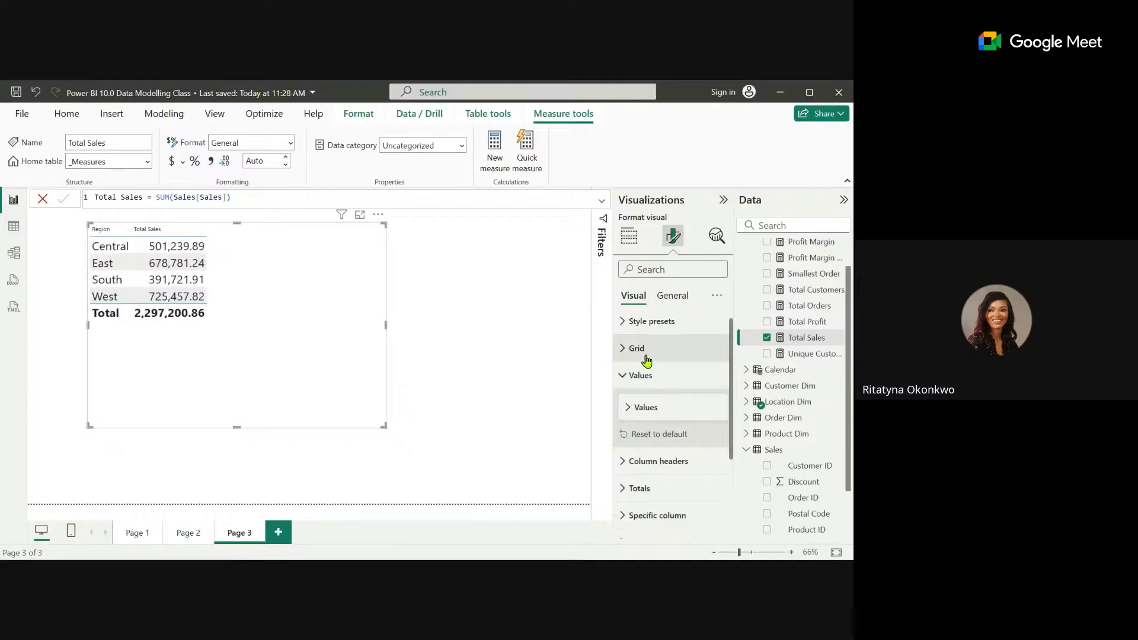
Set the font size of the table's column headers to 19.
scroll(726, 391, "down", 2)
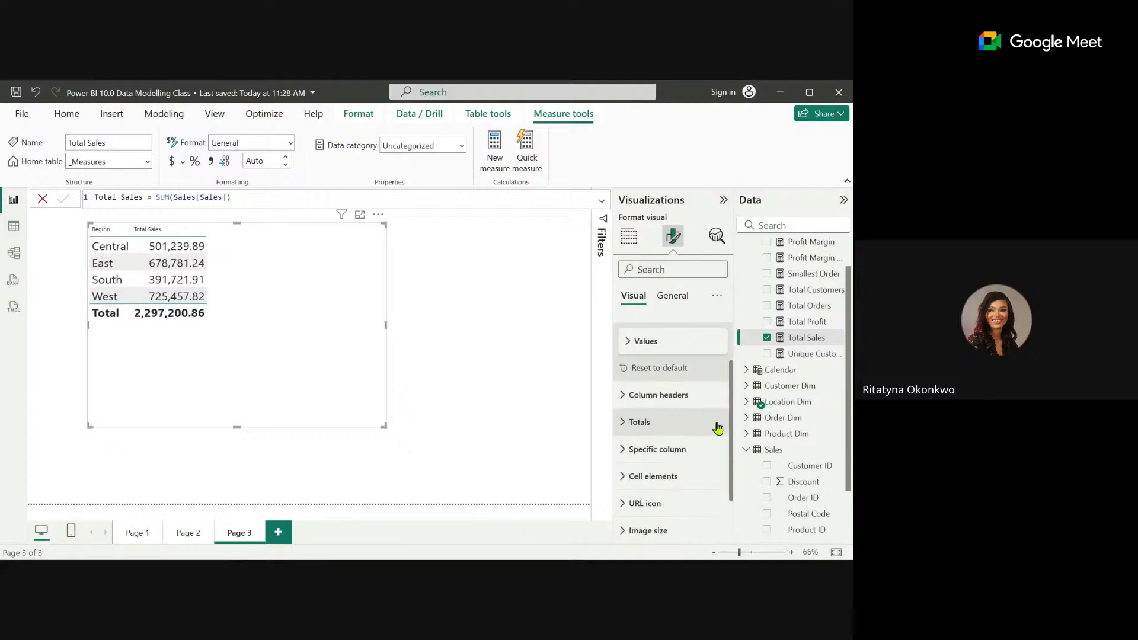
left_click(677, 397)
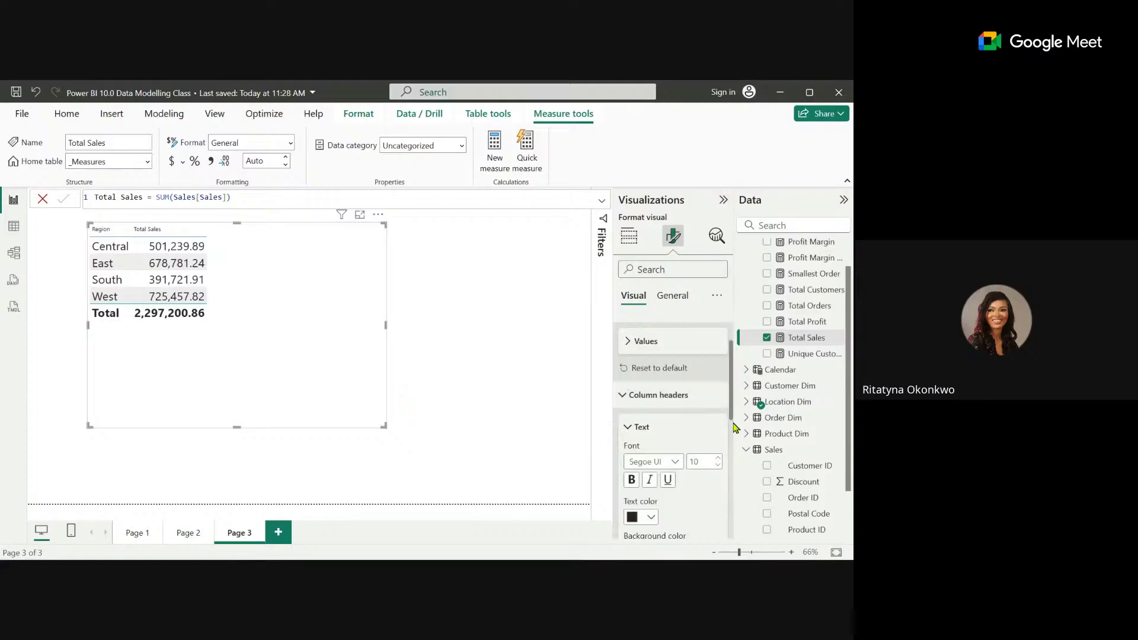
left_click(716, 459)
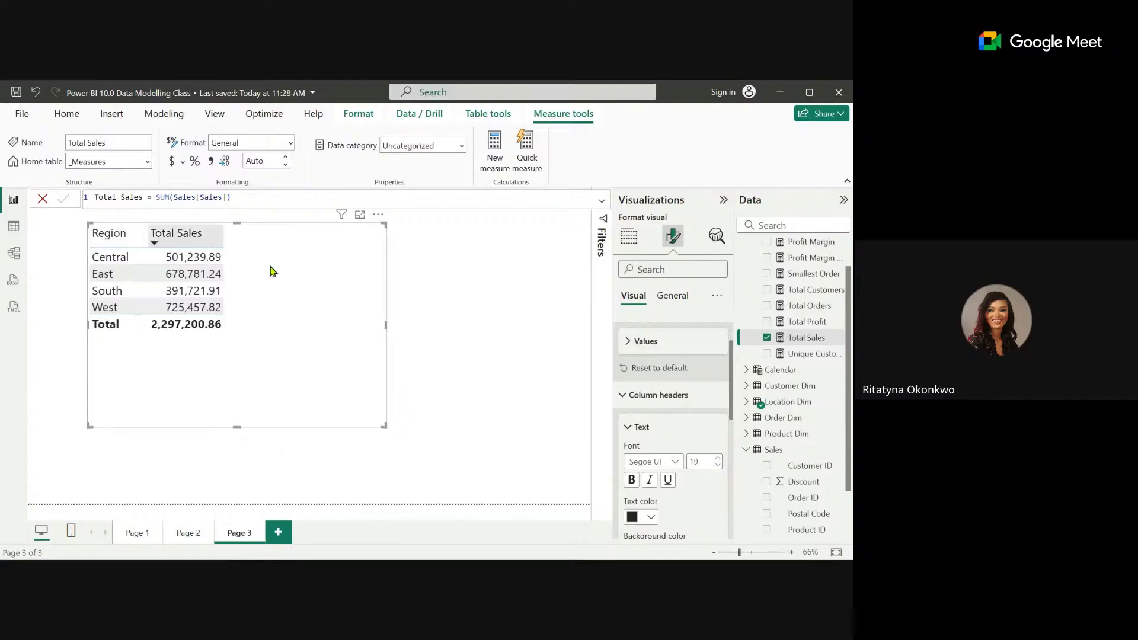
Format the Total Sales measure as dollar currency and deselect the table visual.
left_click(168, 163)
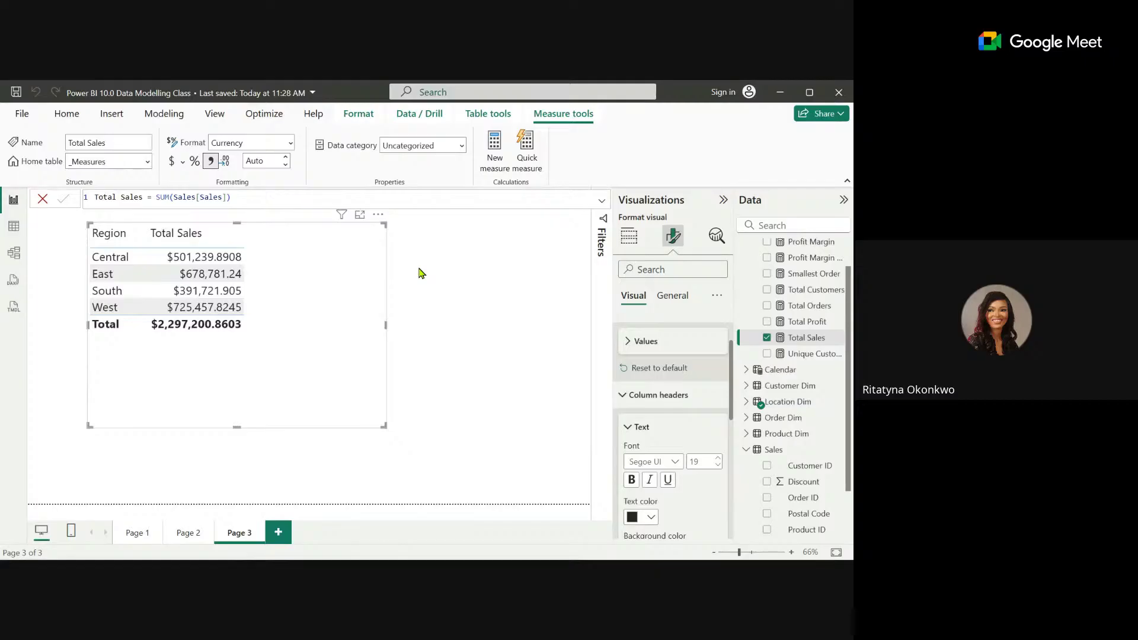
left_click(517, 325)
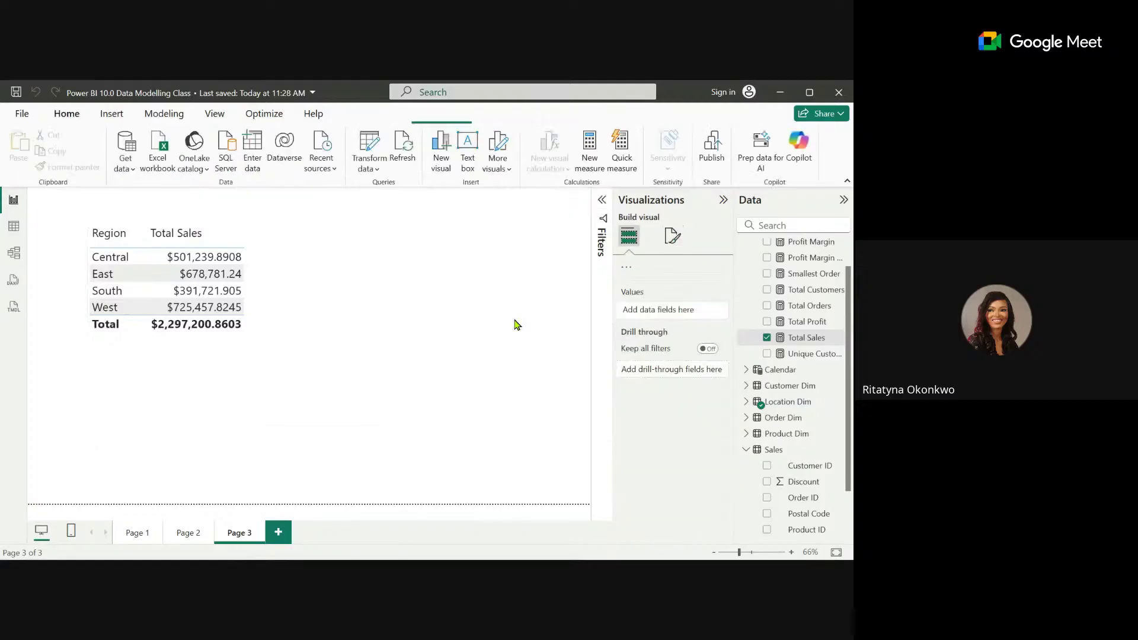
Add a card visual showing the Total Sales measure beside the region table, then shrink and reposition it.
left_click(301, 310)
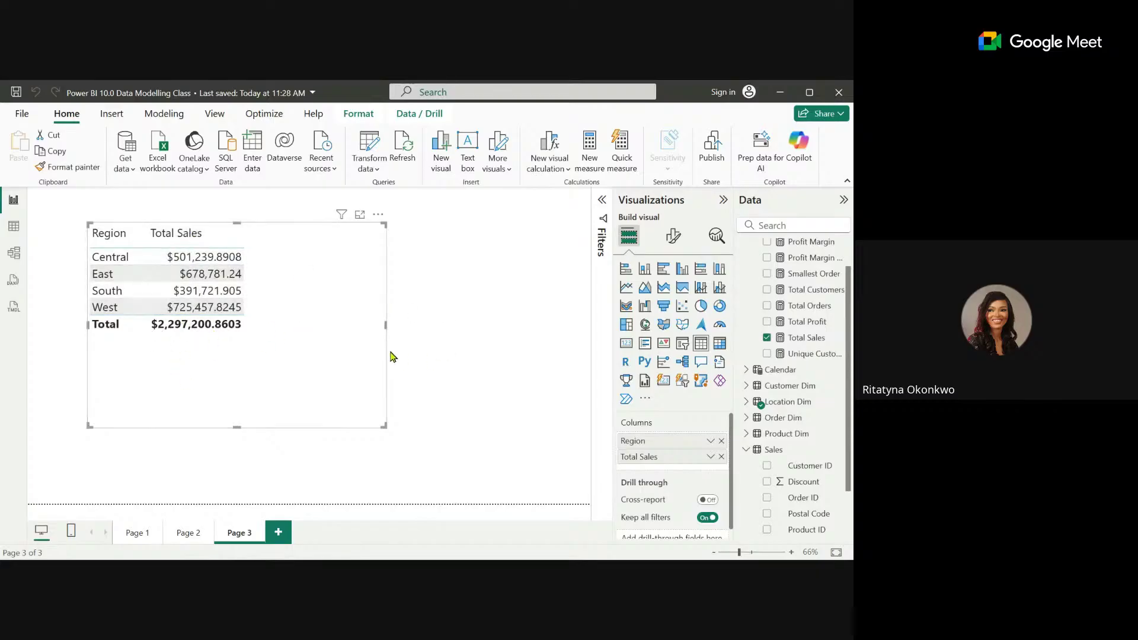
left_click_drag(803, 338, 497, 300)
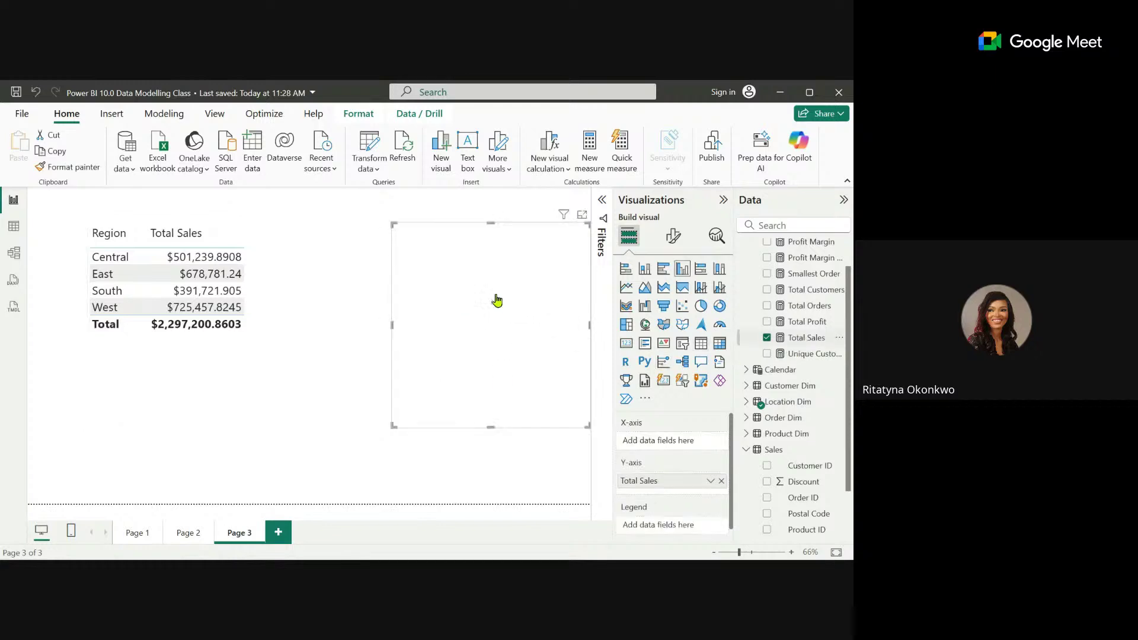
left_click(626, 343)
left_click_drag(491, 427, 490, 344)
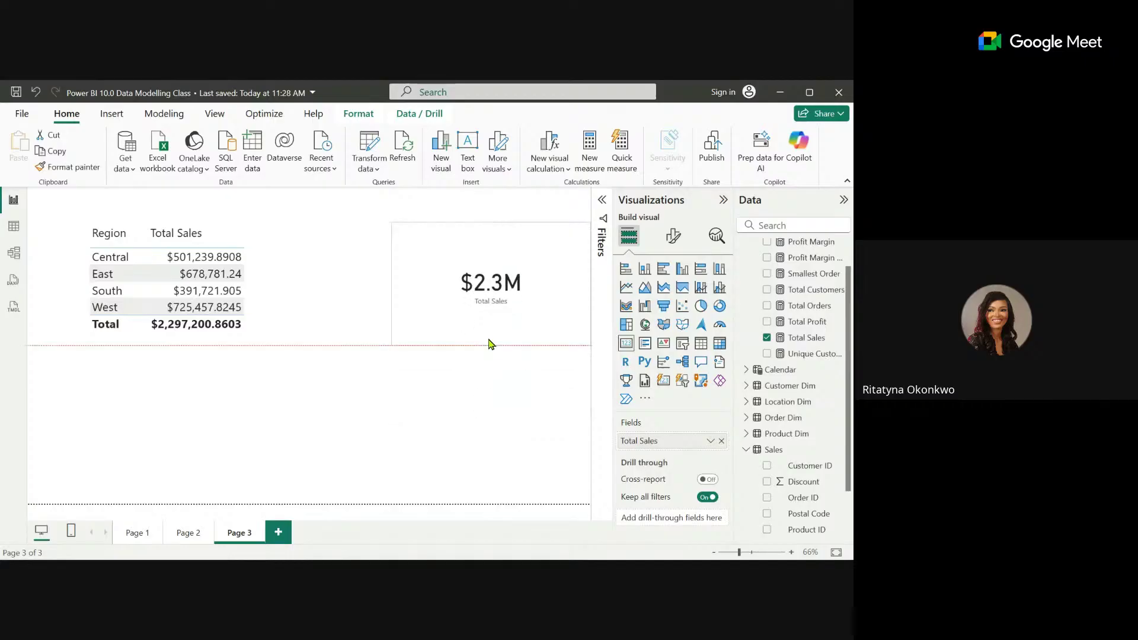
left_click_drag(532, 305, 519, 291)
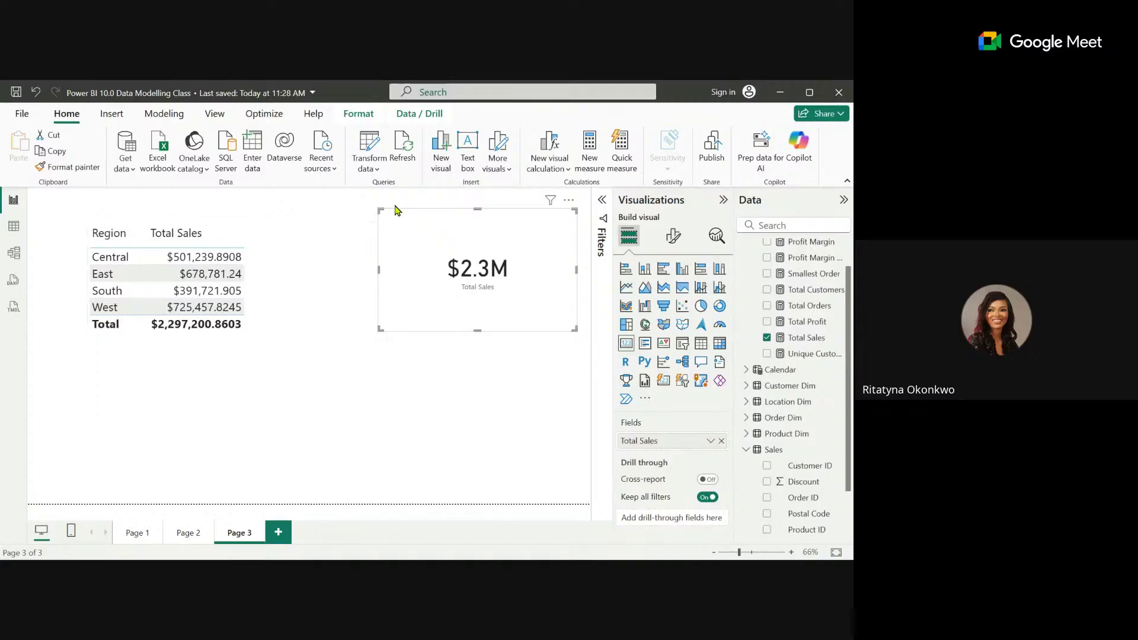
left_click_drag(380, 212, 434, 231)
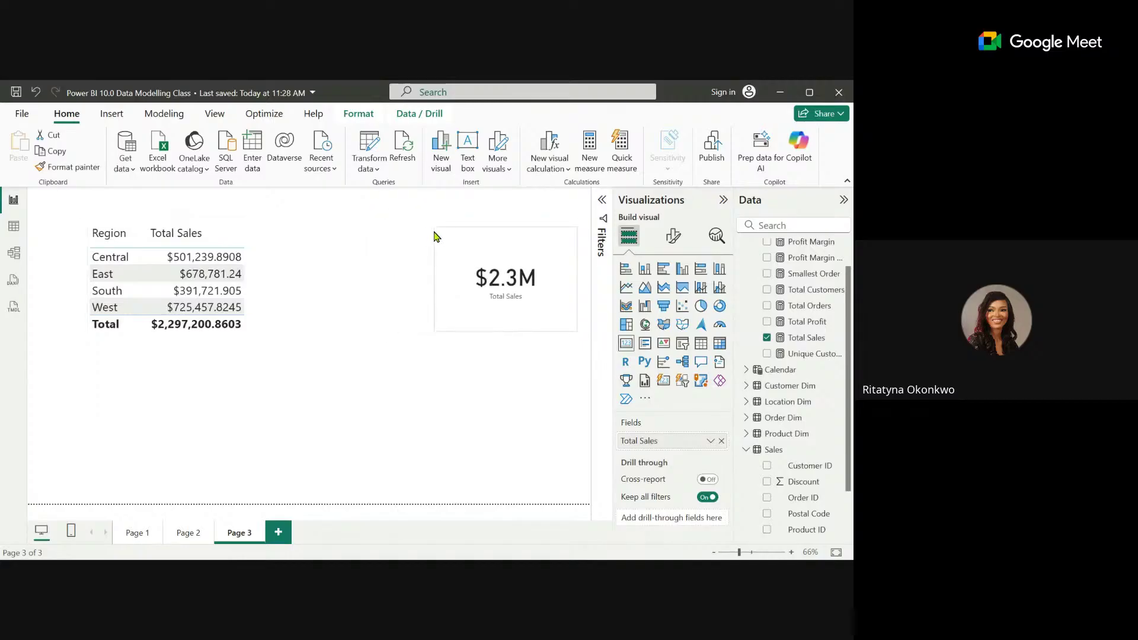
left_click(421, 392)
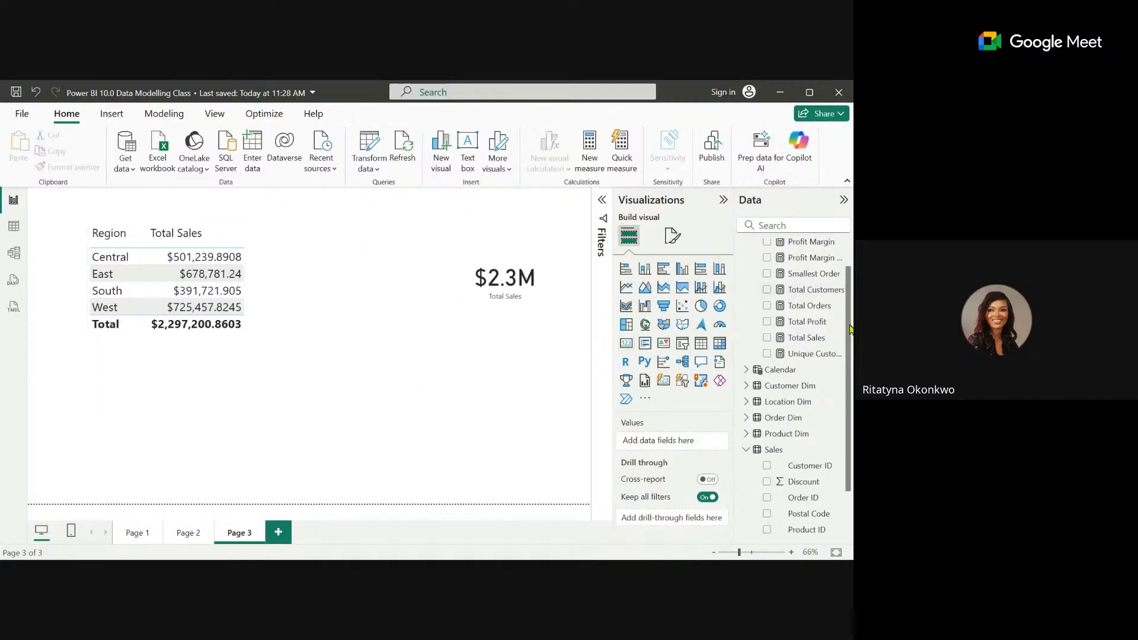
Create a measure in the _Measures table defined as Total Sales West = CALCULATE([Total Sales]).
scroll(846, 285, "up", 1)
left_click(814, 283)
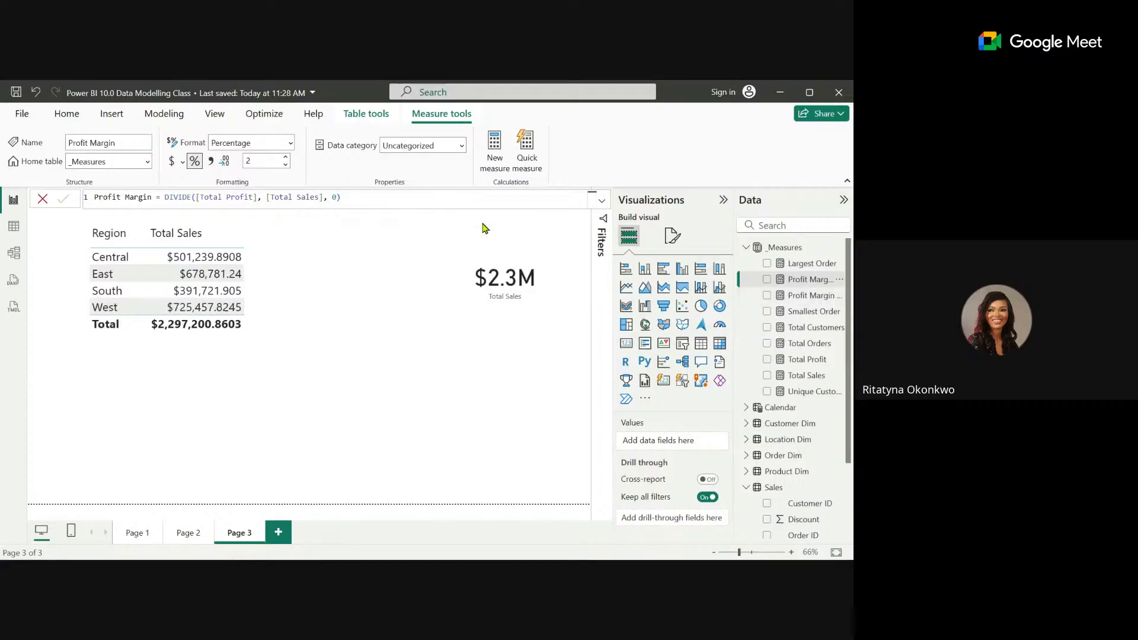
left_click(496, 161)
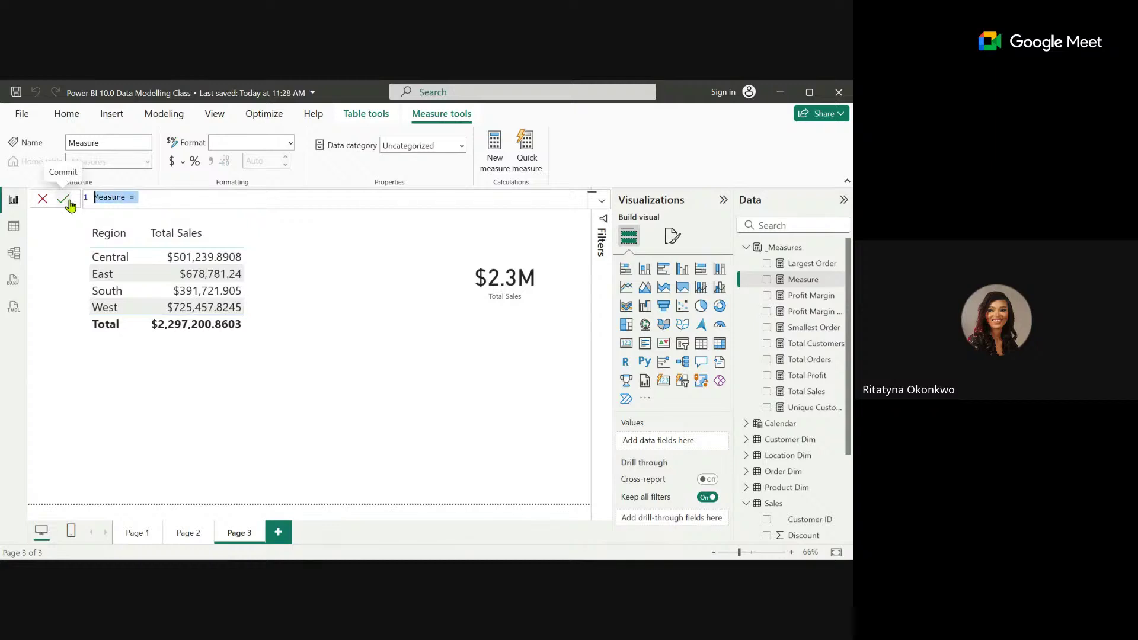
type("Total Sales West ")
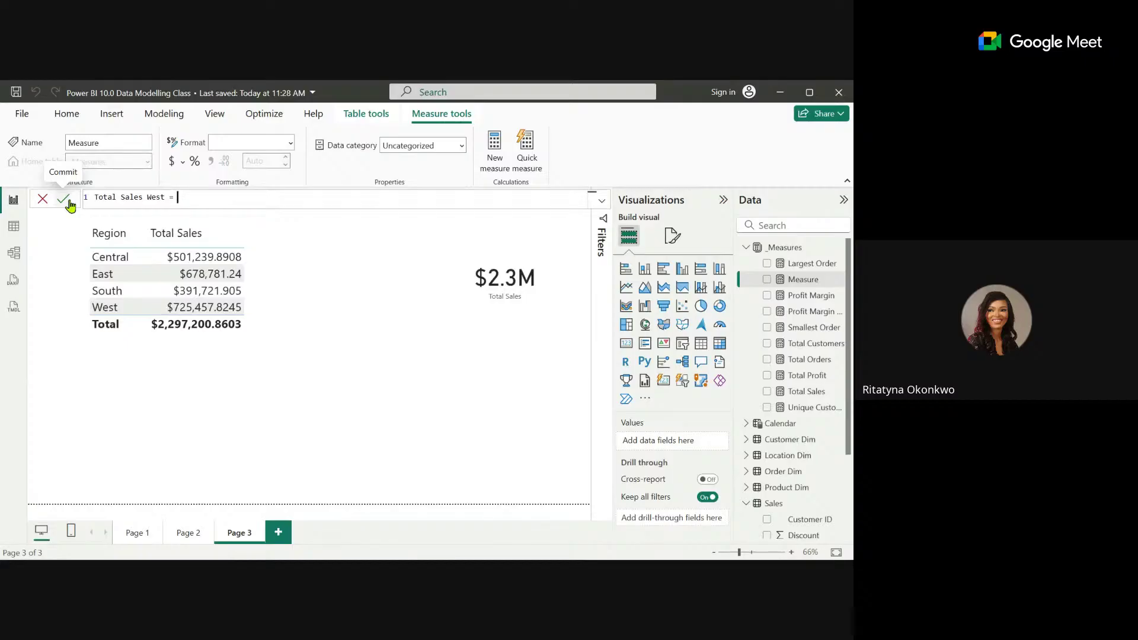
type("= CALCU")
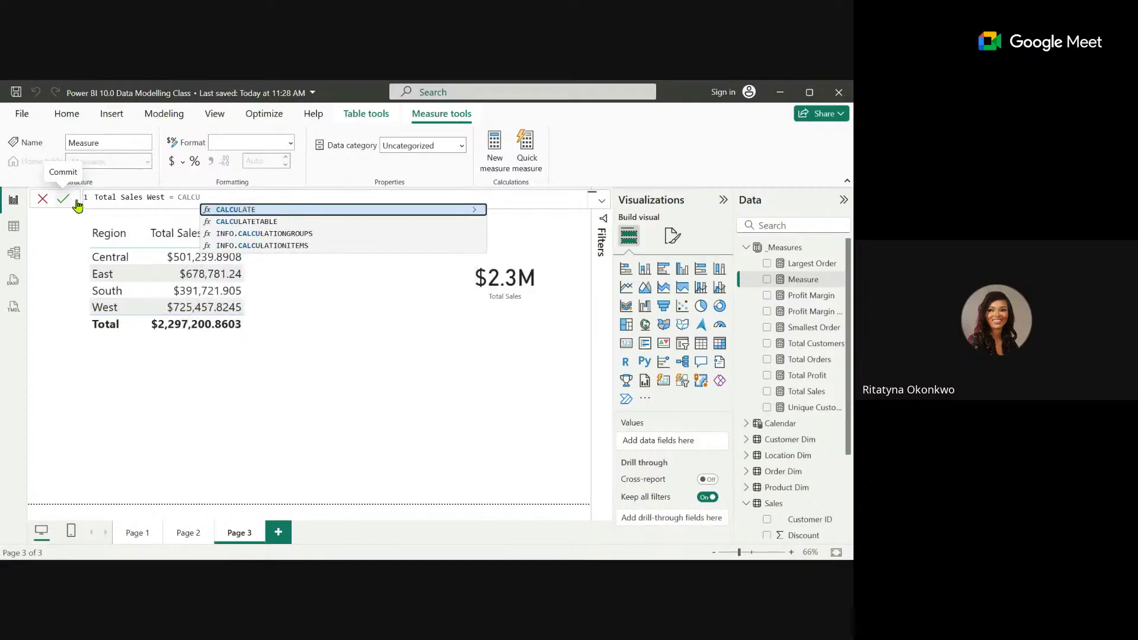
left_click(255, 211)
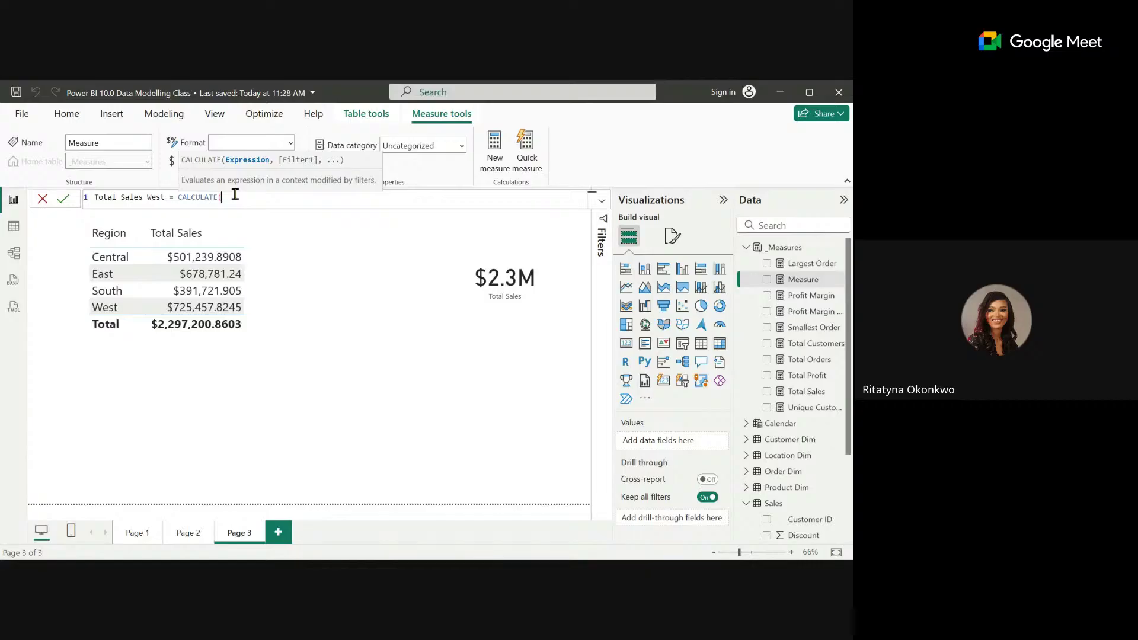
type("Tota")
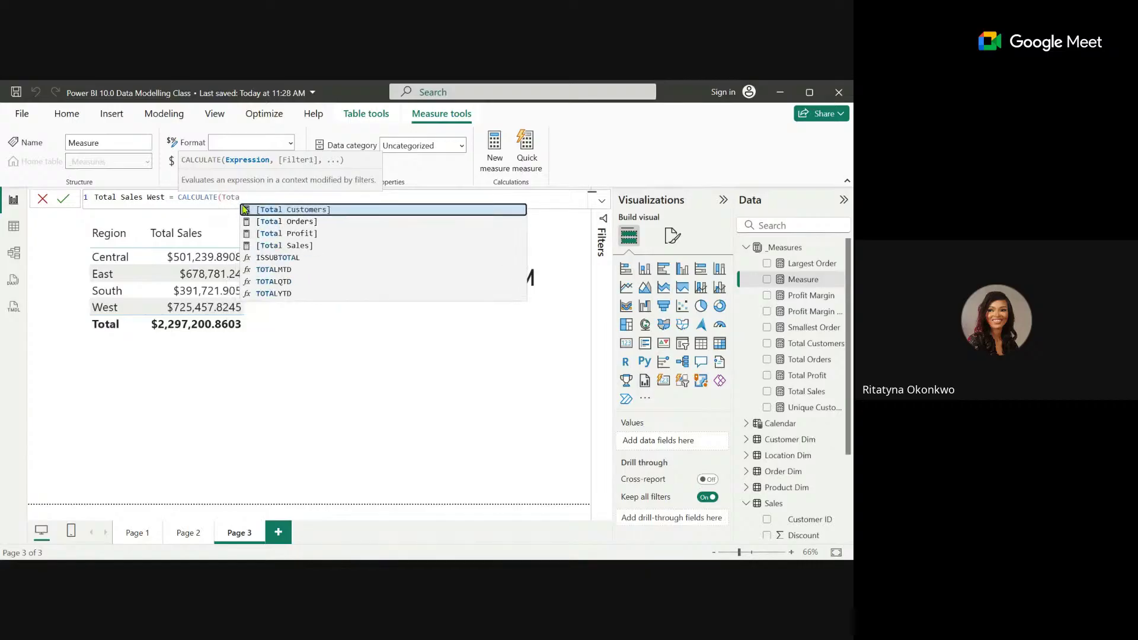
left_click(285, 250)
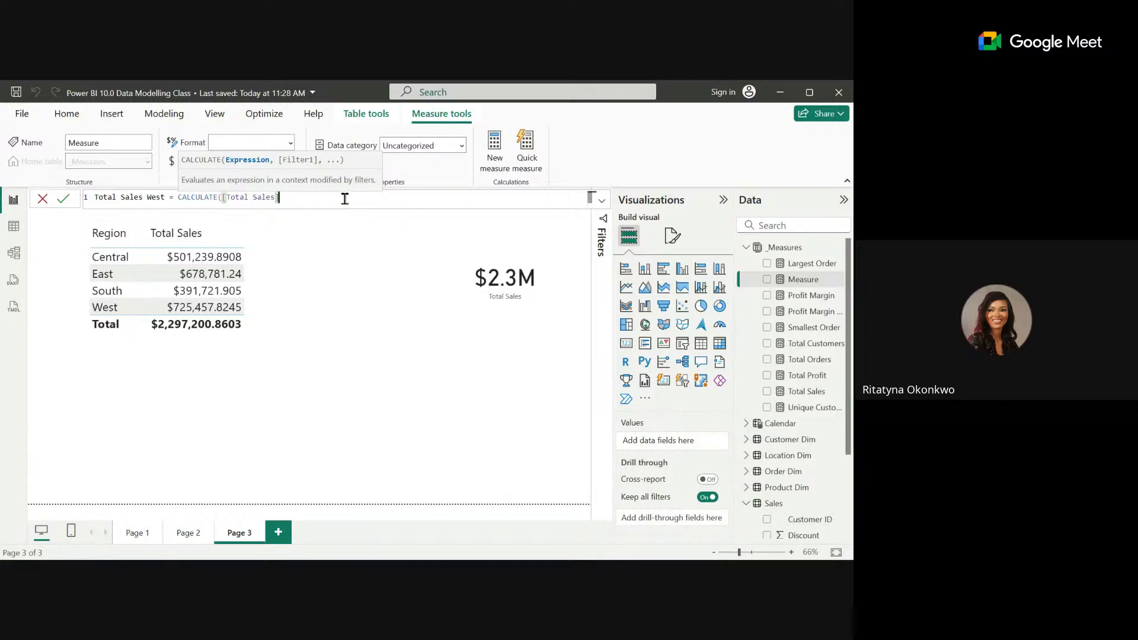
type(",")
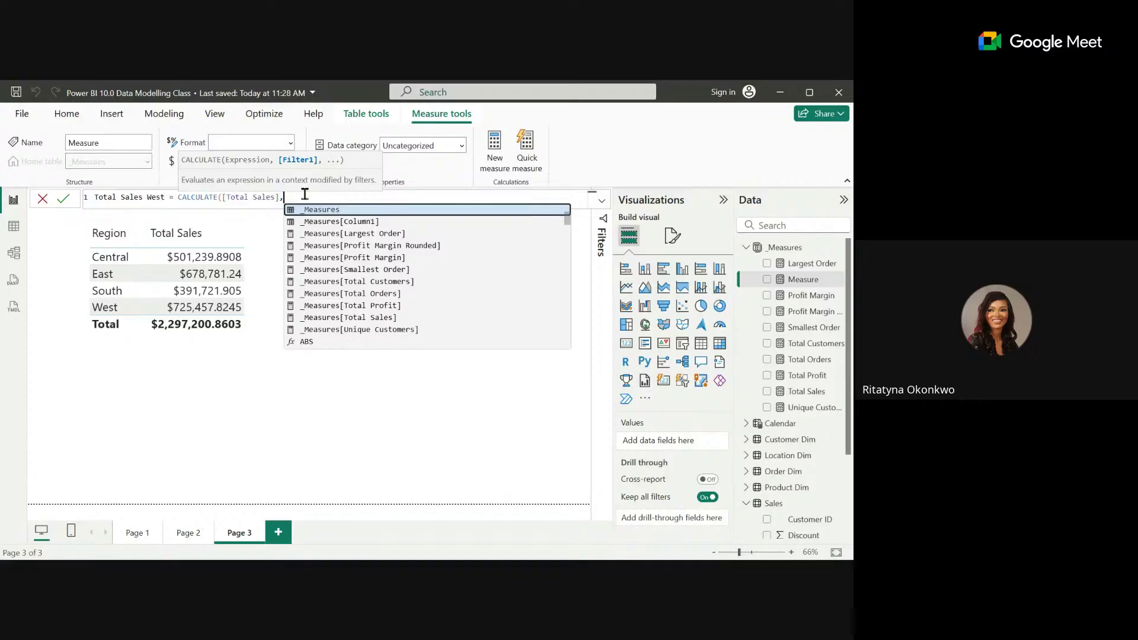
key("BackSpace")
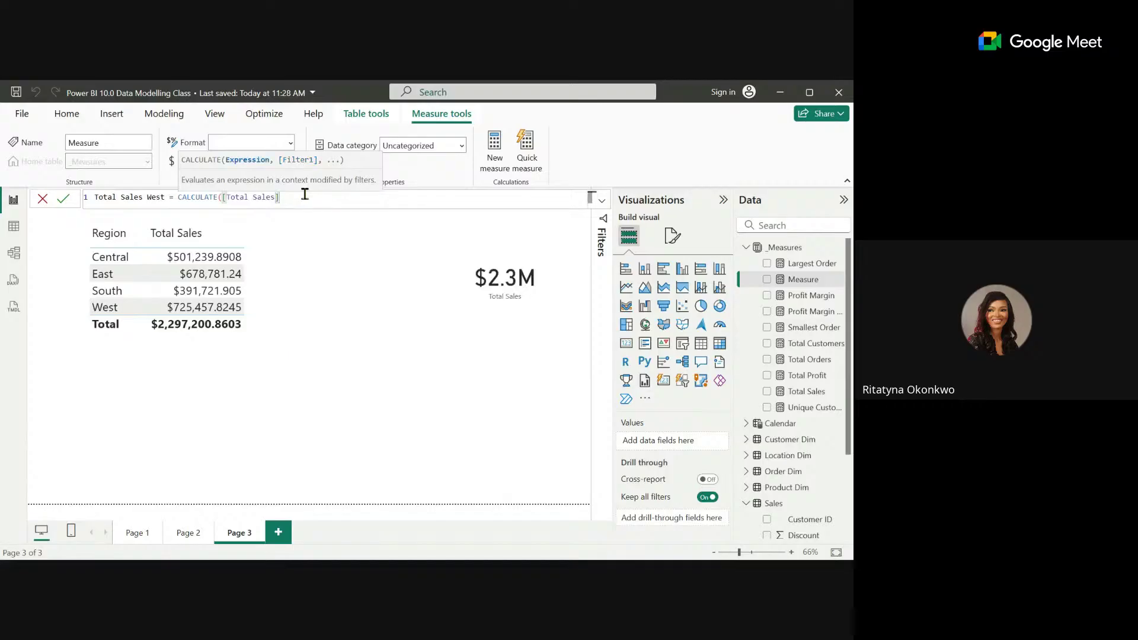
type(")")
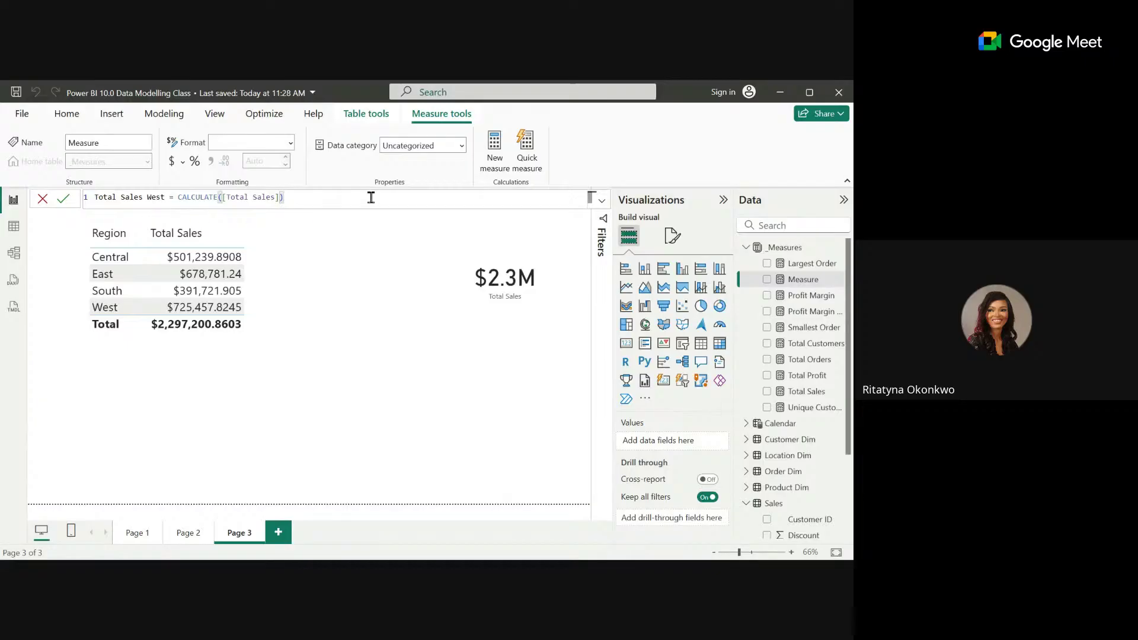
key("Return")
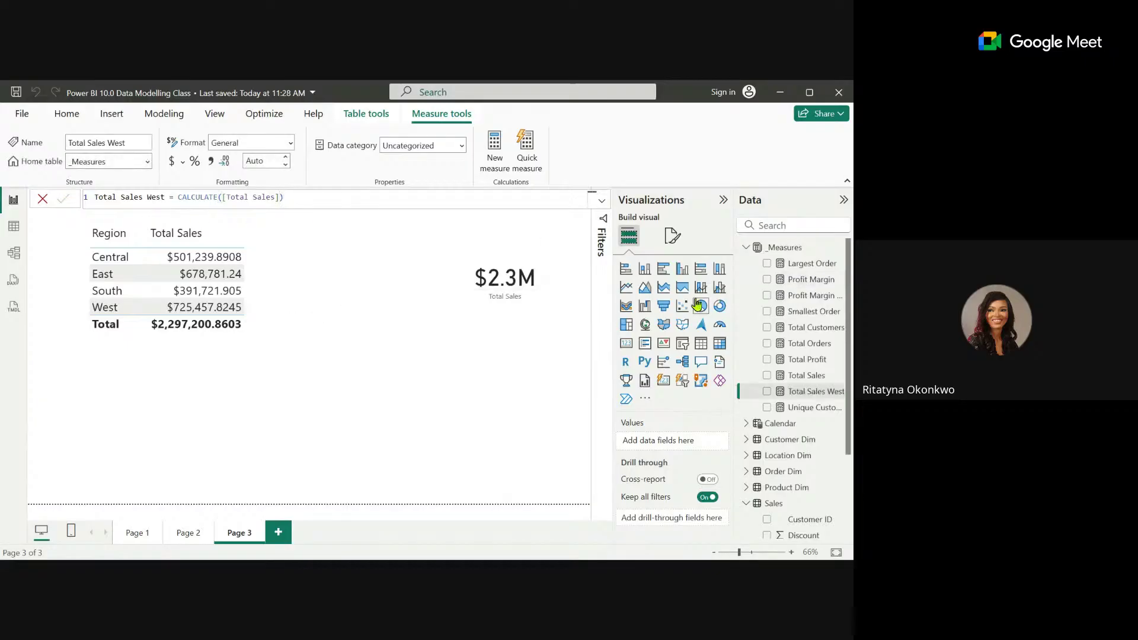
Show the Total Sales West measure in a new card visual below the Total Sales card.
left_click_drag(811, 392, 438, 385)
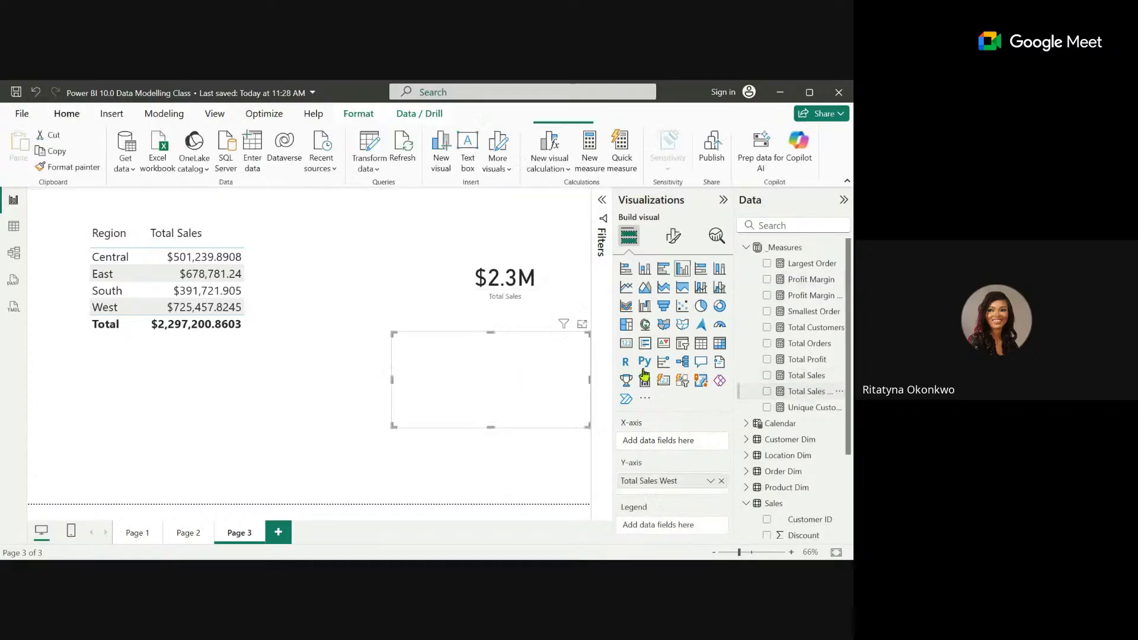
left_click(628, 344)
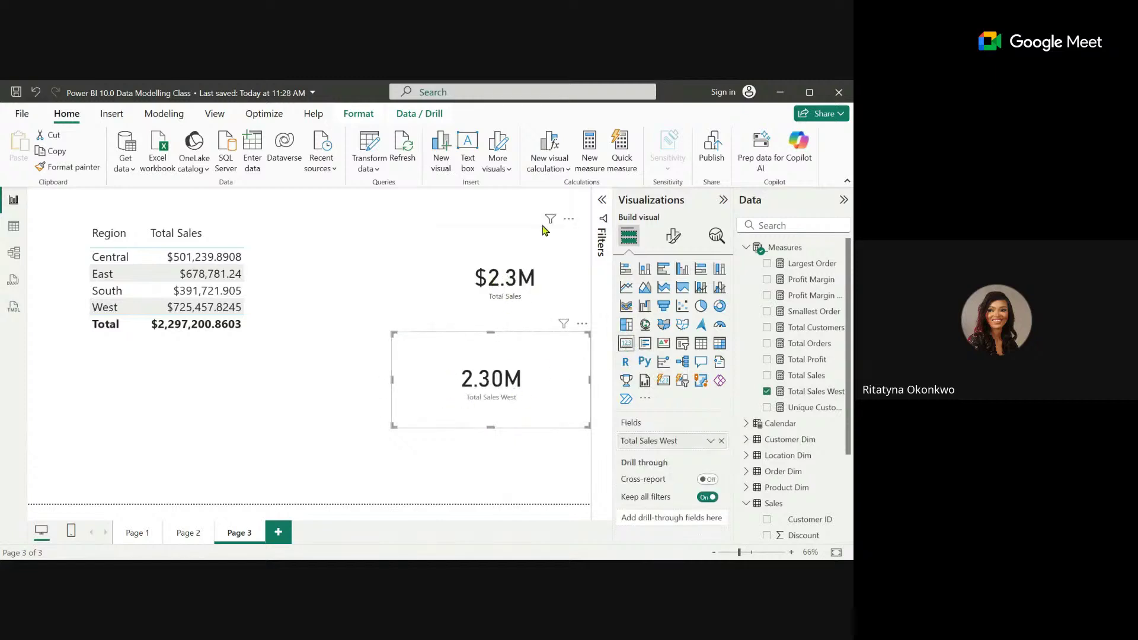
Add the filter 'Location Dim'[Region] = "West" to the CALCULATE formula of the Total Sales West measure.
left_click(812, 391)
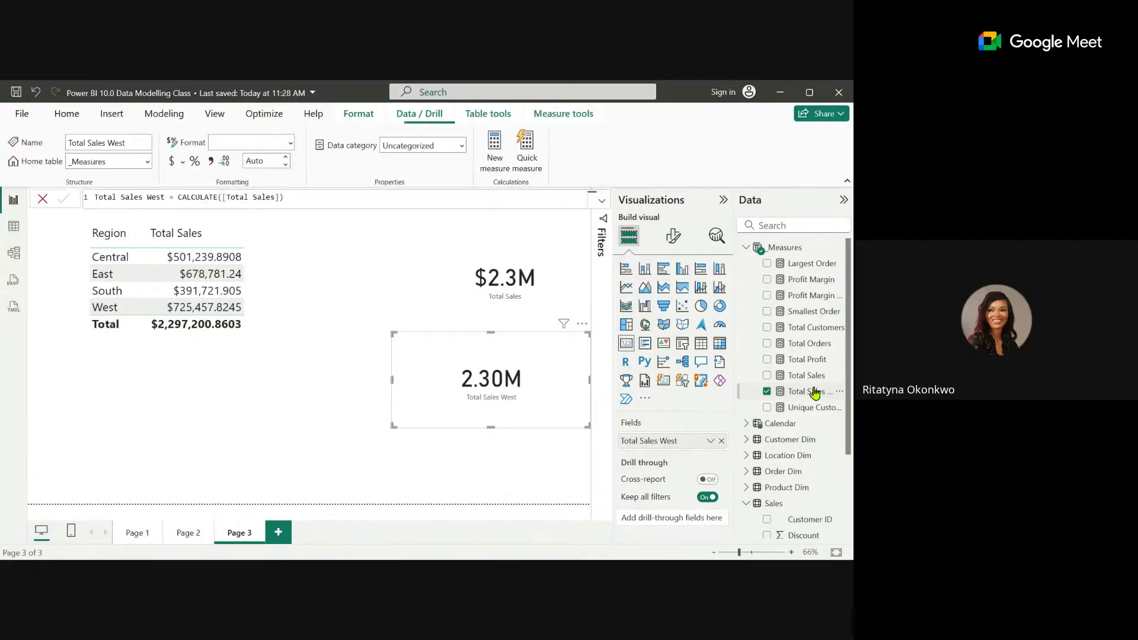
left_click(278, 199)
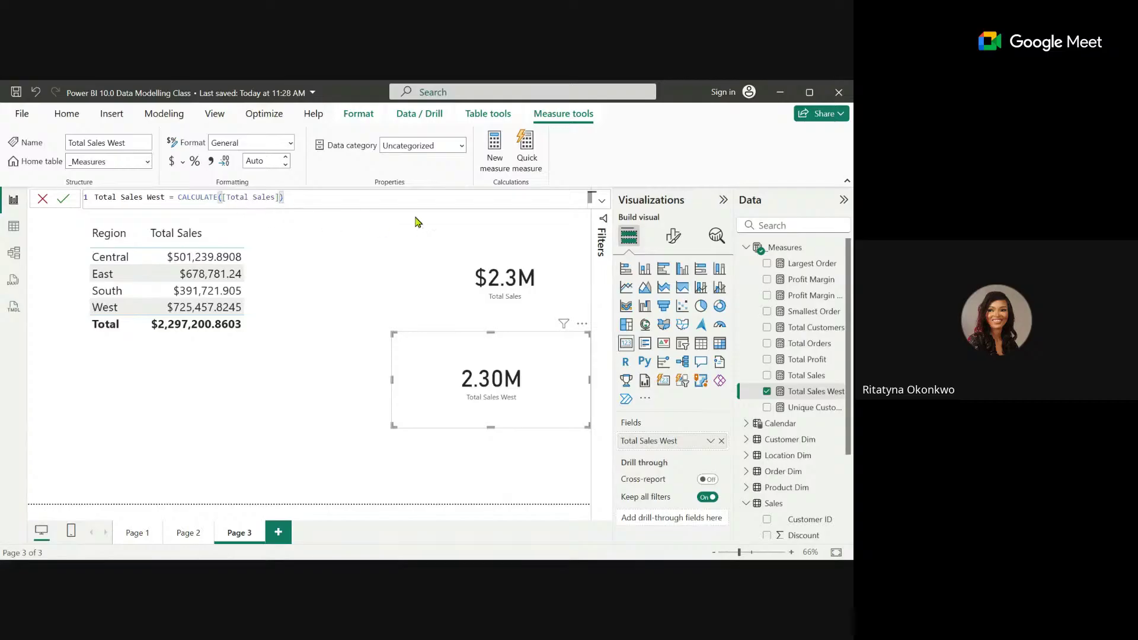
type(",")
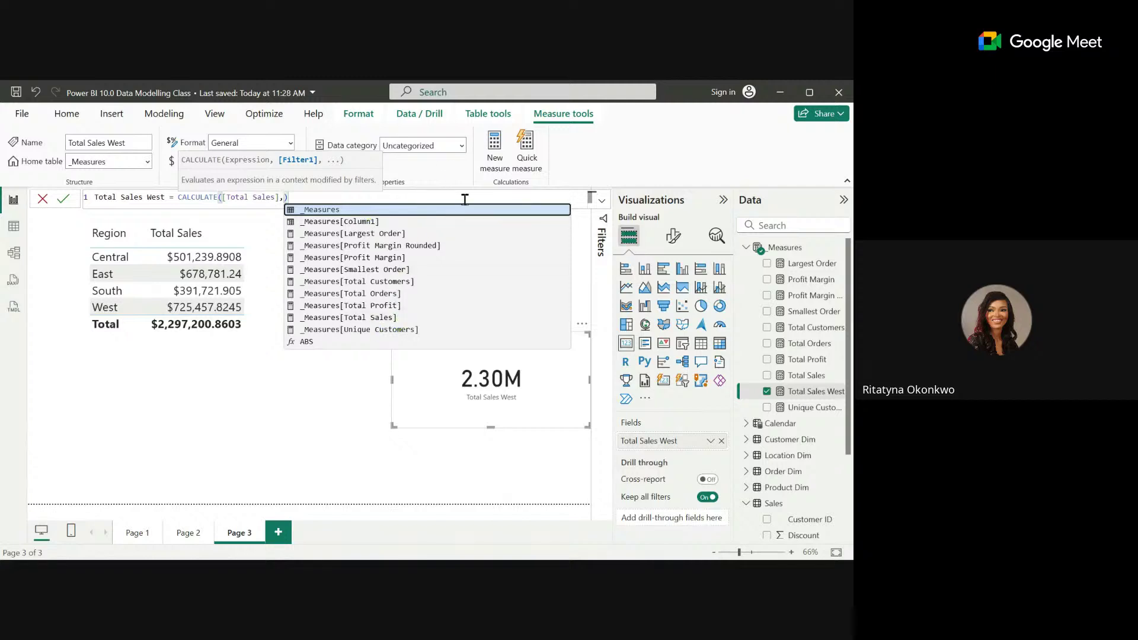
type("regi")
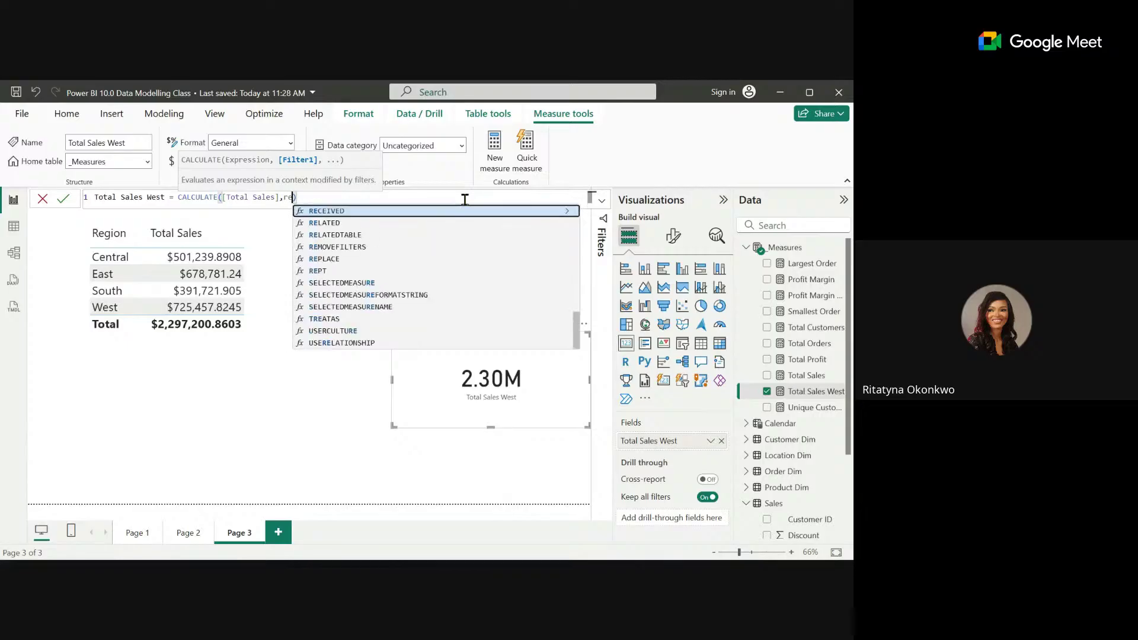
left_click(377, 210)
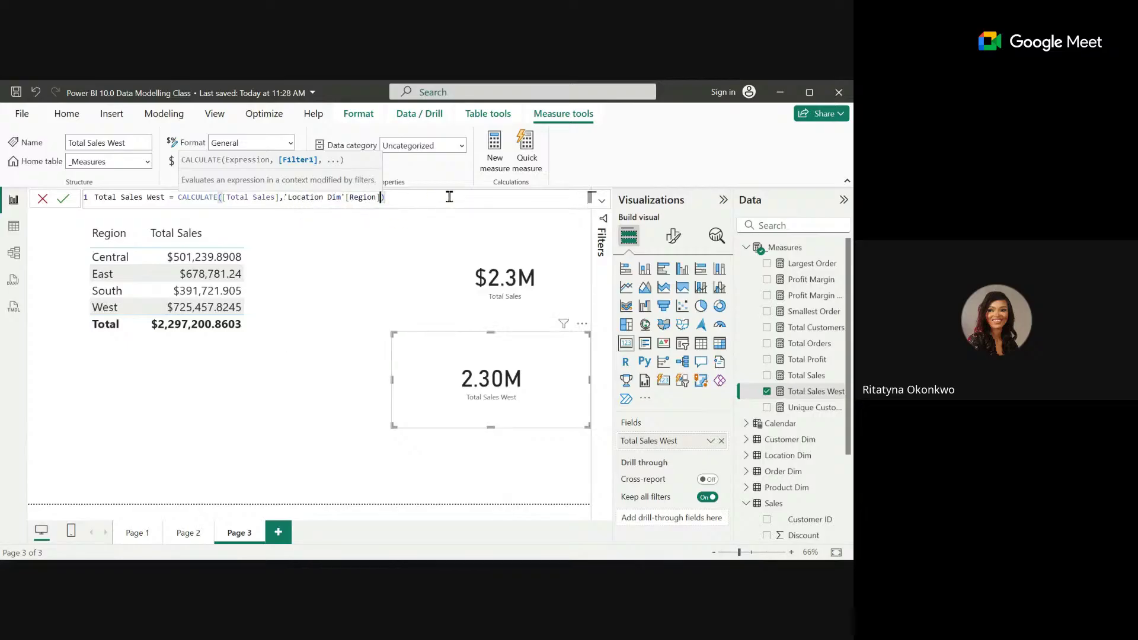
type("= \"West\"")
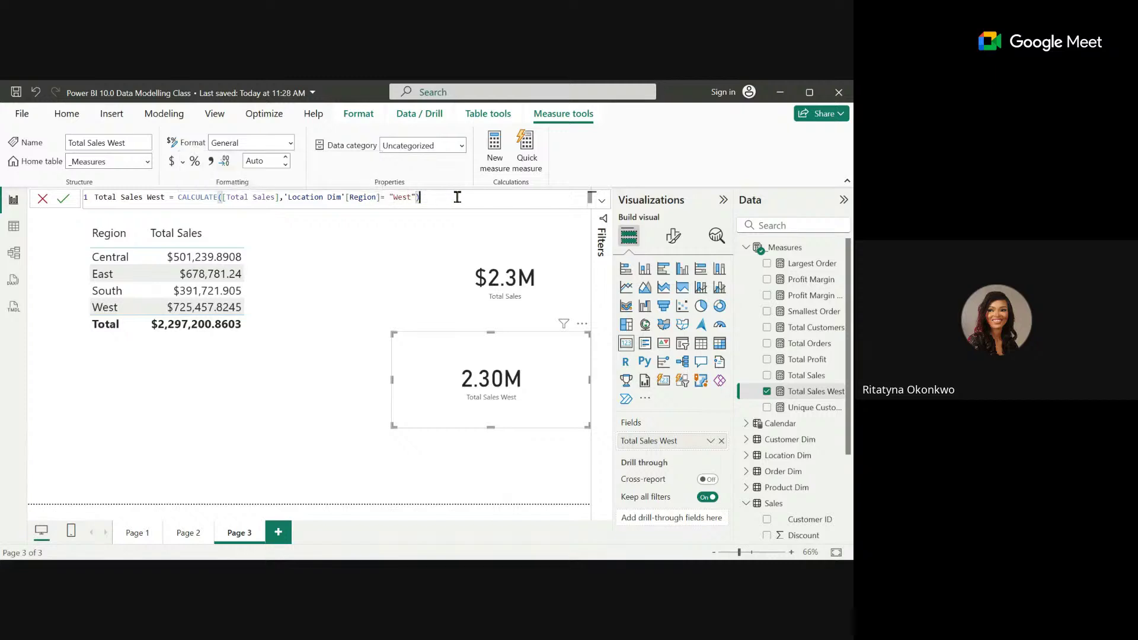
key("Return")
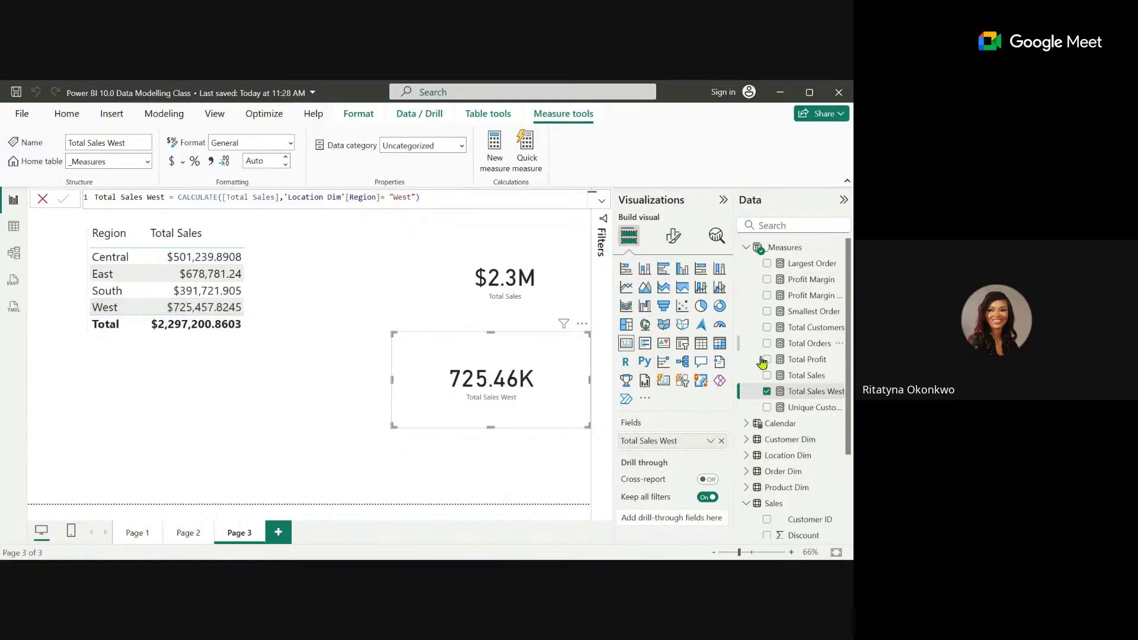
Add the Total Sales West measure to the region table, format it as dollar currency and select its card.
left_click_drag(812, 393, 306, 291)
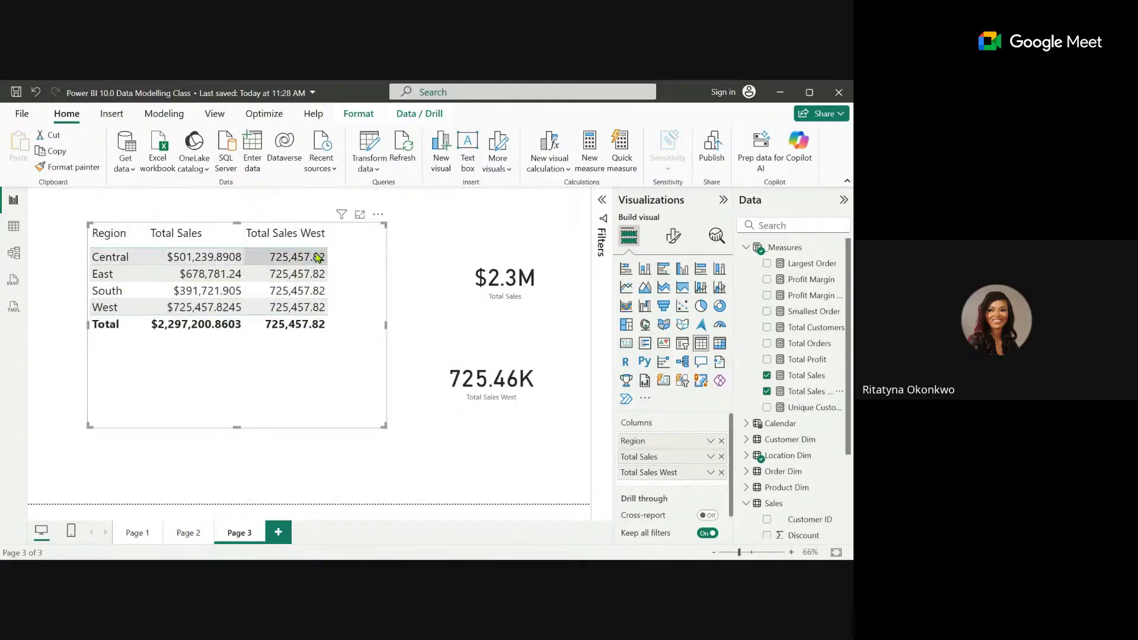
left_click(806, 394)
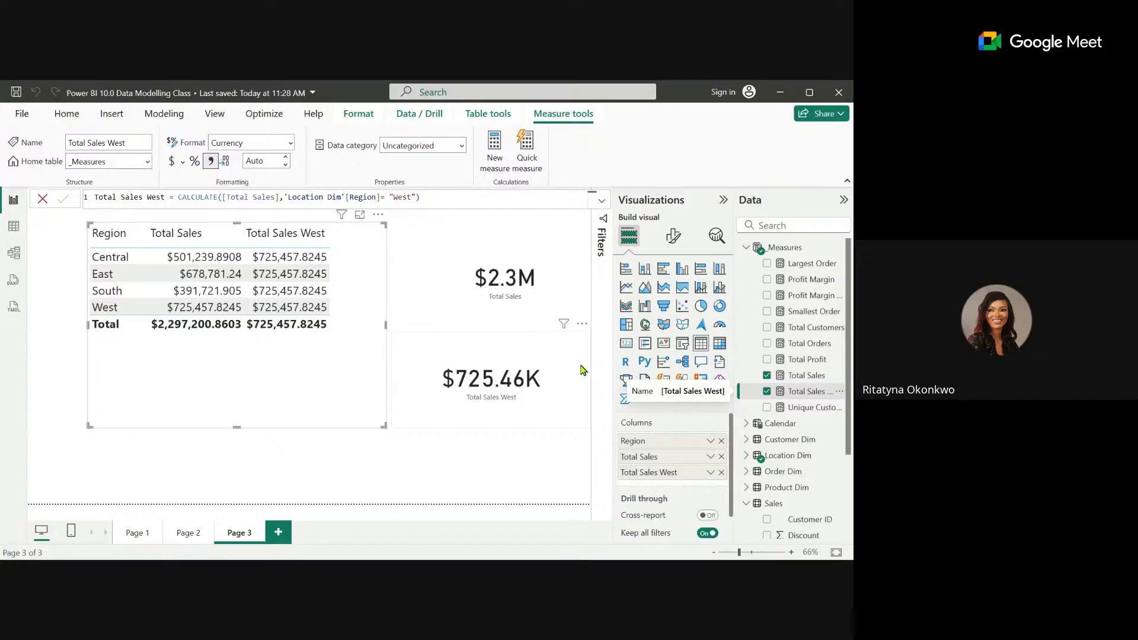
left_click(407, 359)
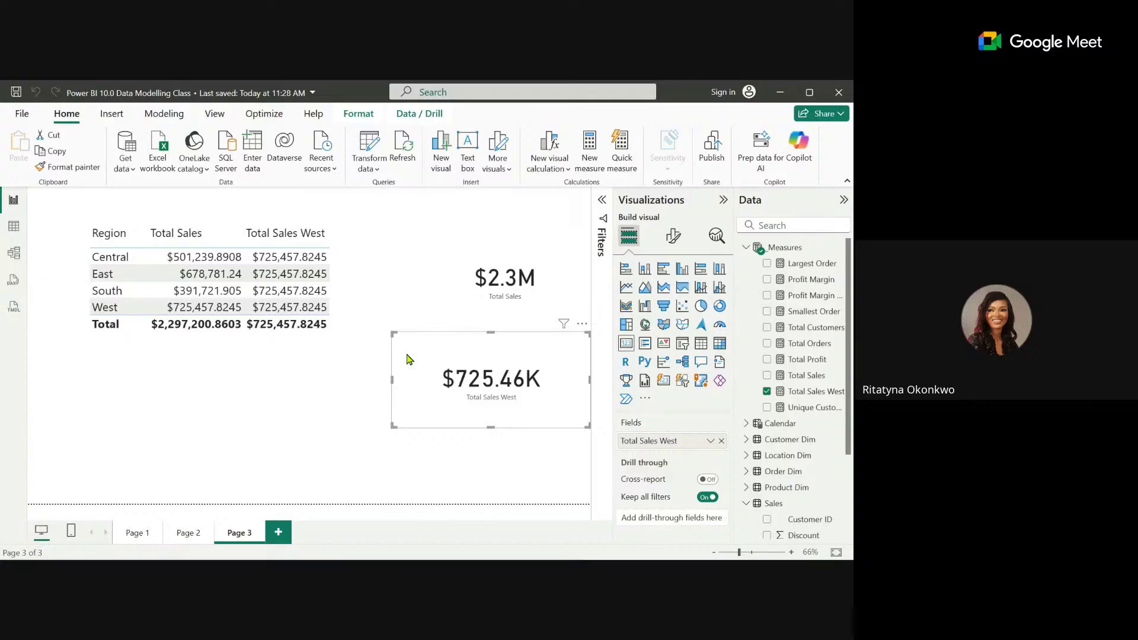
Clear the formula of the Total Sales West measure and delete the measure from the model.
left_click(811, 391)
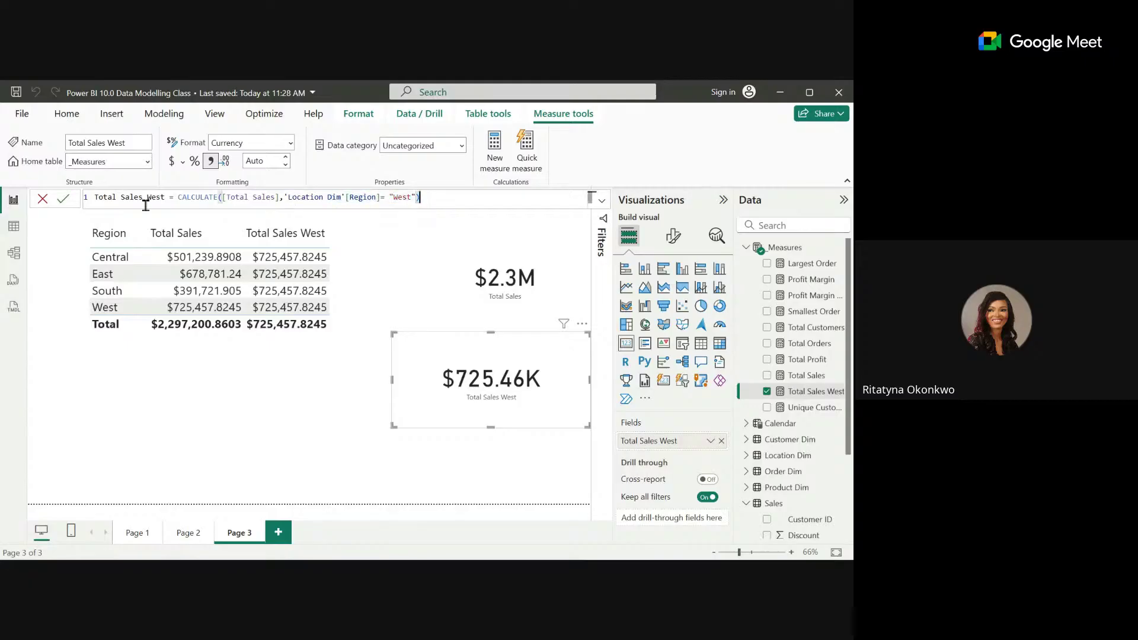
left_click(83, 200)
key("BackSpace")
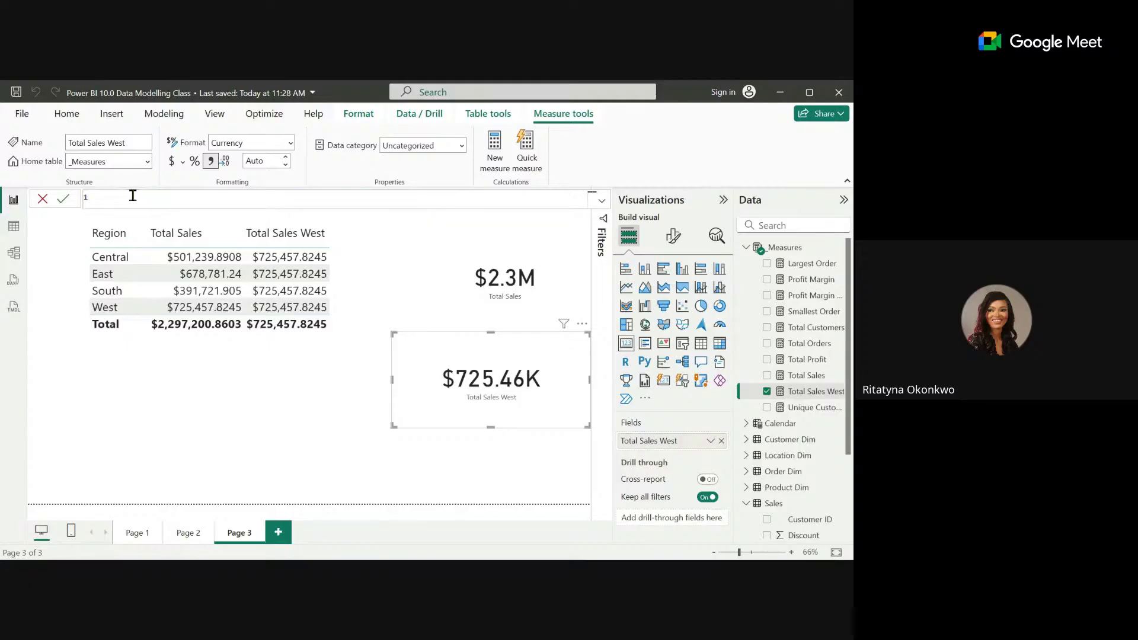
mouse_move(830, 392)
key("Return")
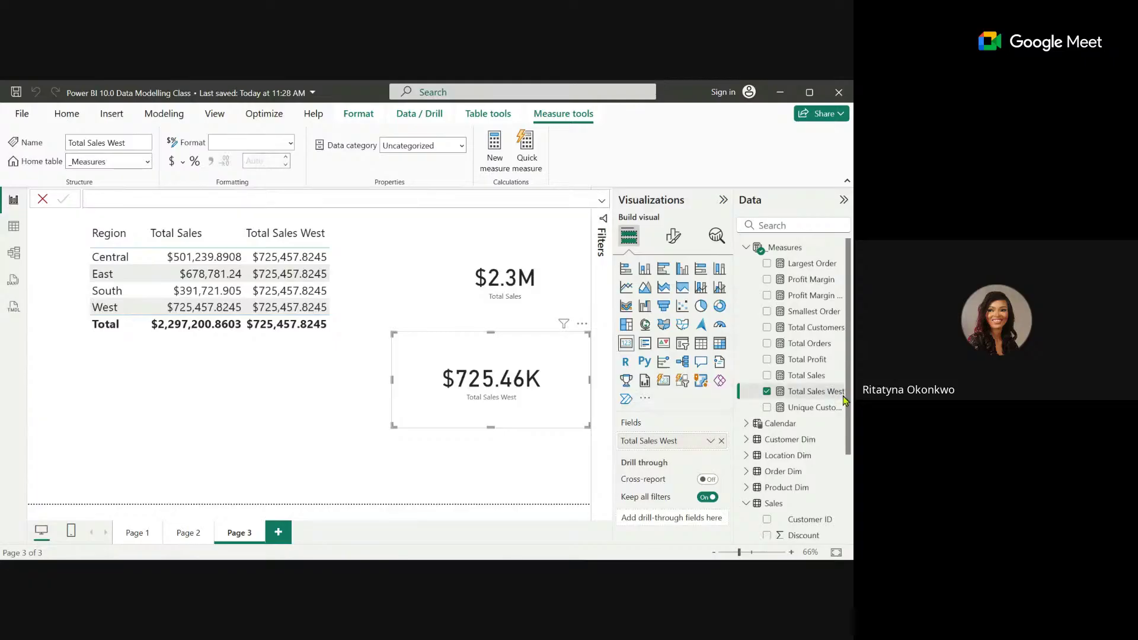
left_click(836, 392)
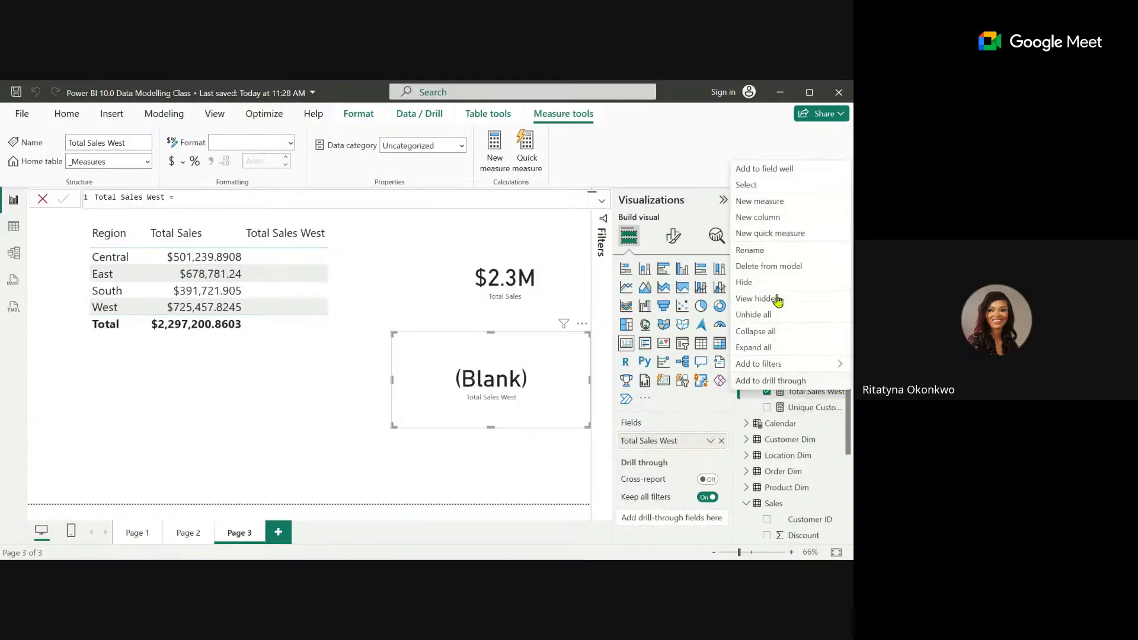
left_click(768, 272)
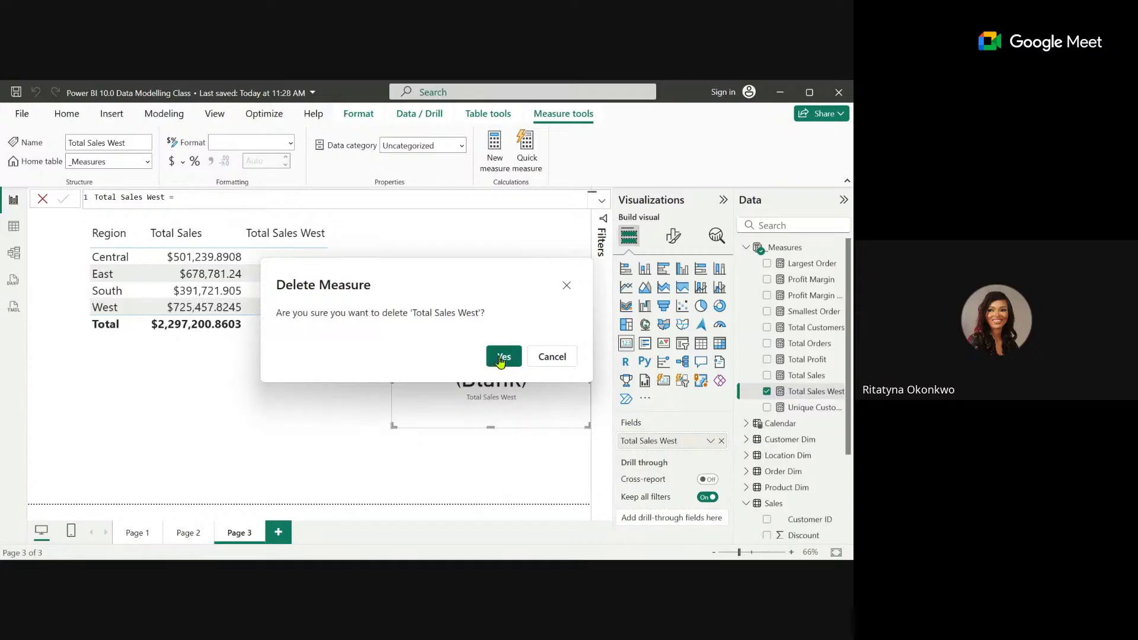
left_click(501, 358)
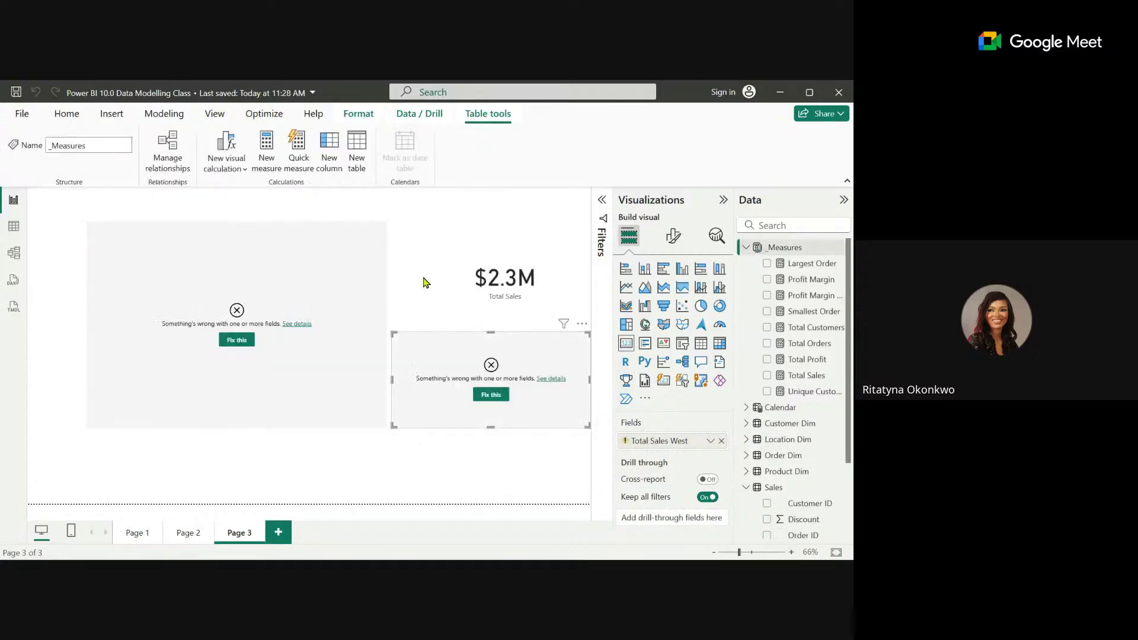
Remove the broken Total Sales West field from the lower card and from the region table.
left_click(724, 441)
left_click(363, 313)
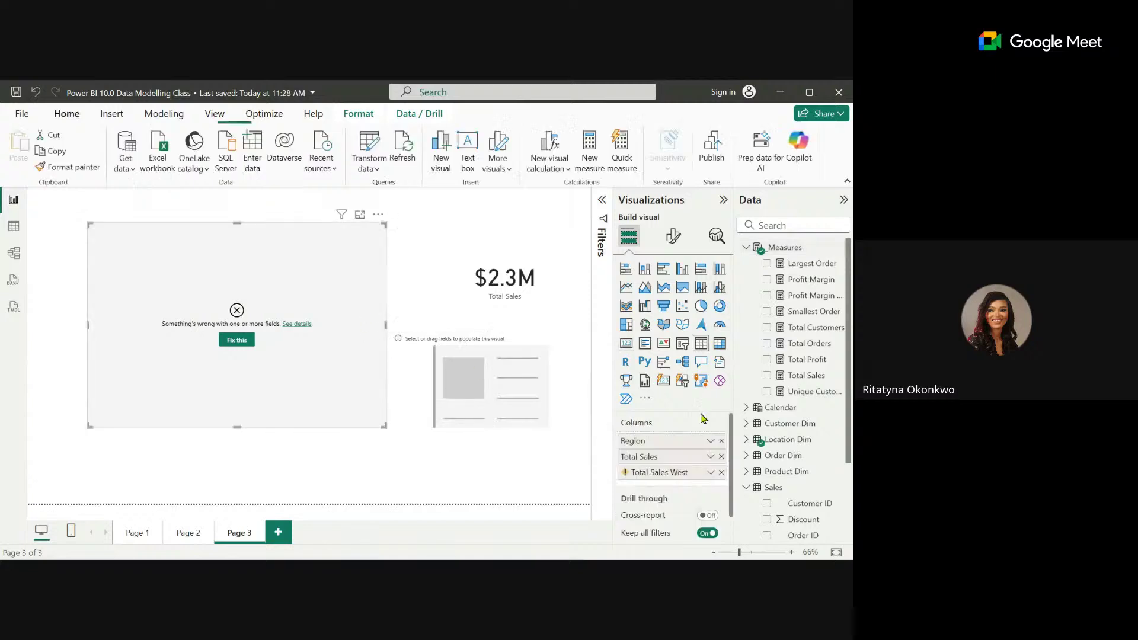
left_click(721, 473)
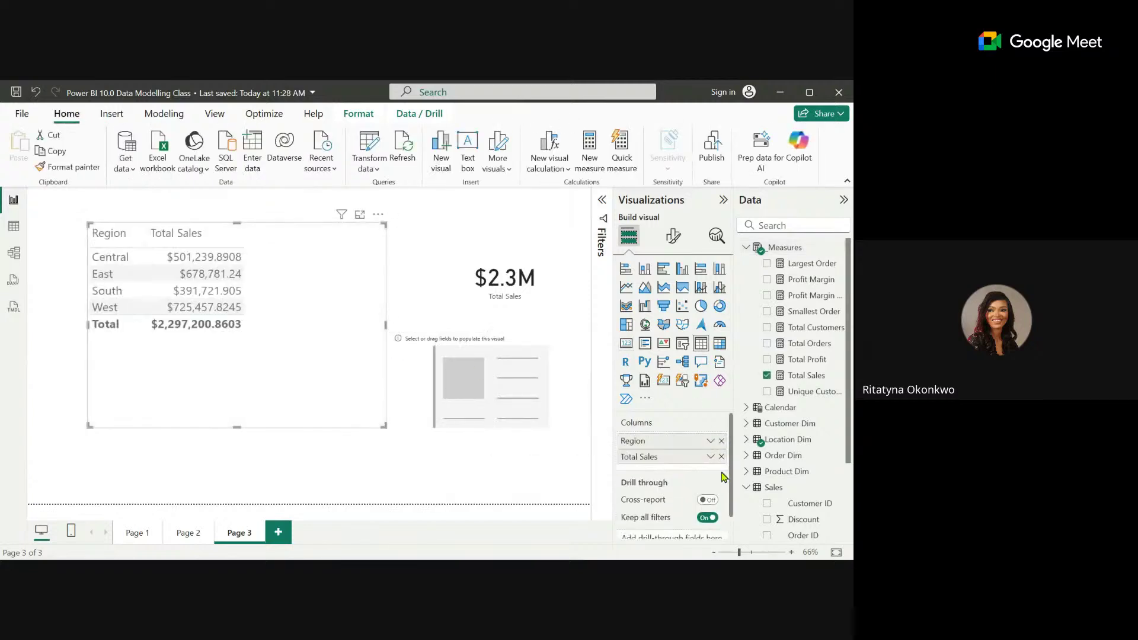
left_click(437, 240)
left_click(351, 211)
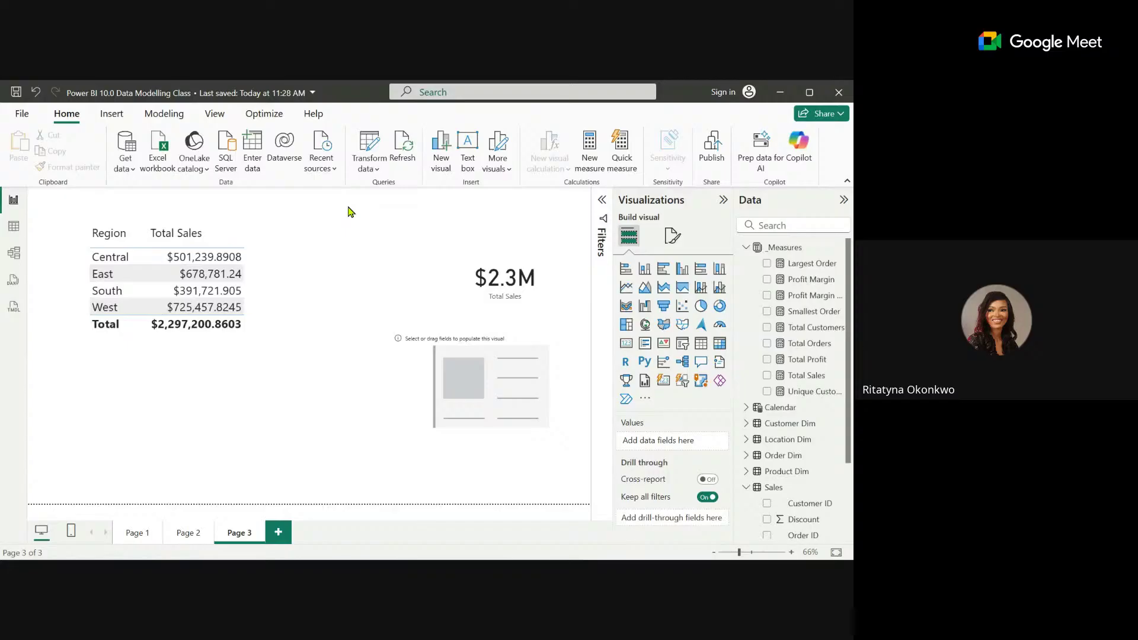
Create a new measure named Total Sales West in the _Measures table and begin its formula with CALCULATE.
left_click(809, 311)
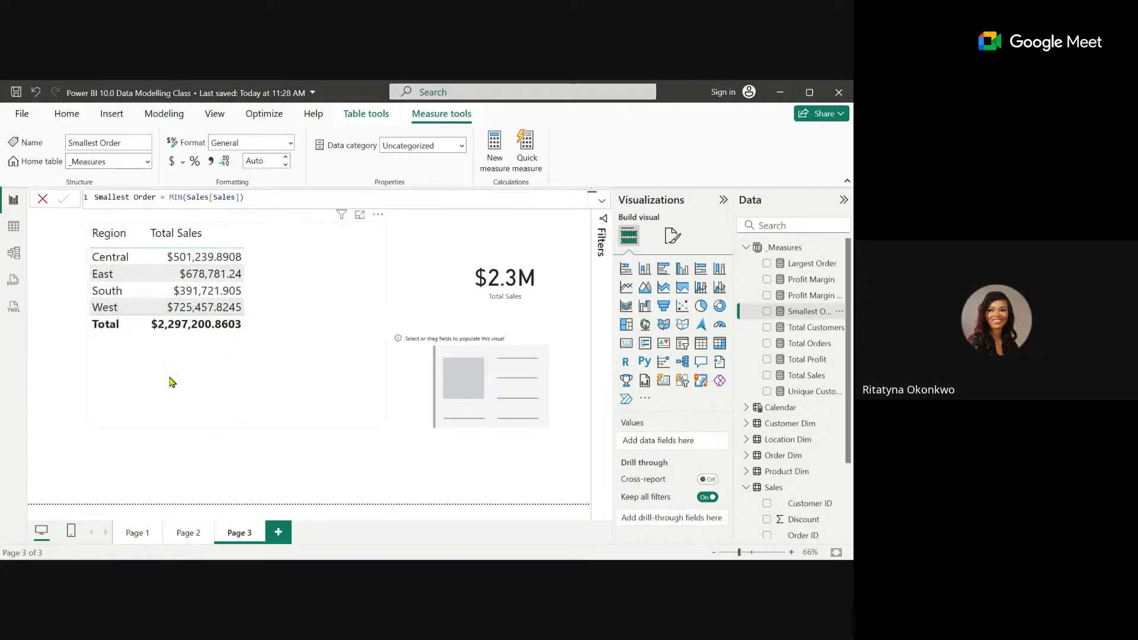
left_click(308, 335)
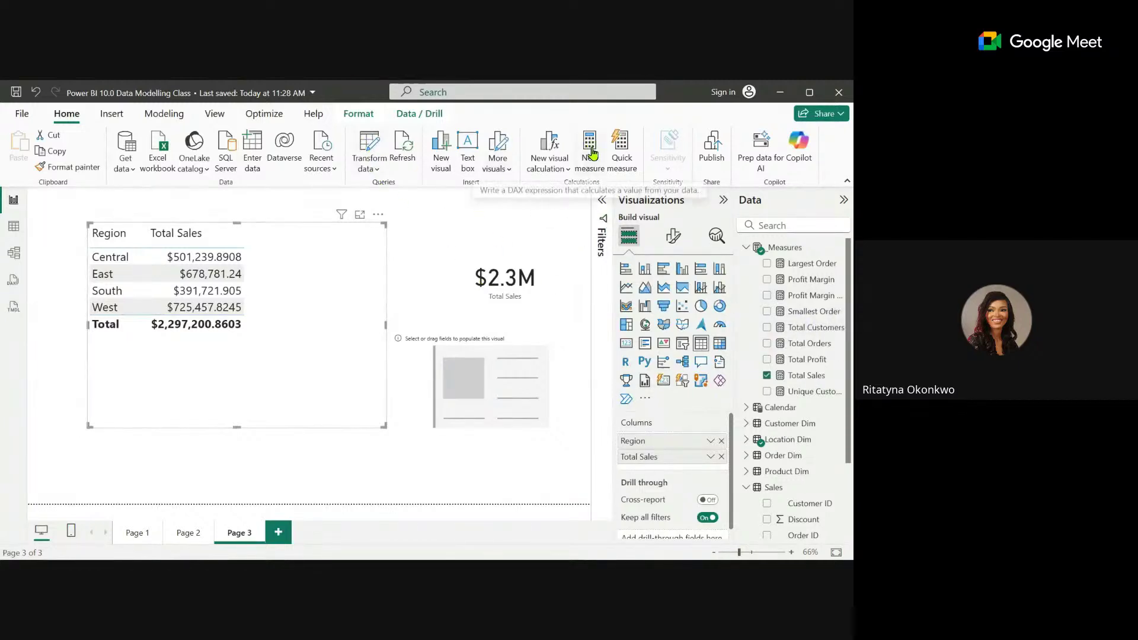
left_click(793, 360)
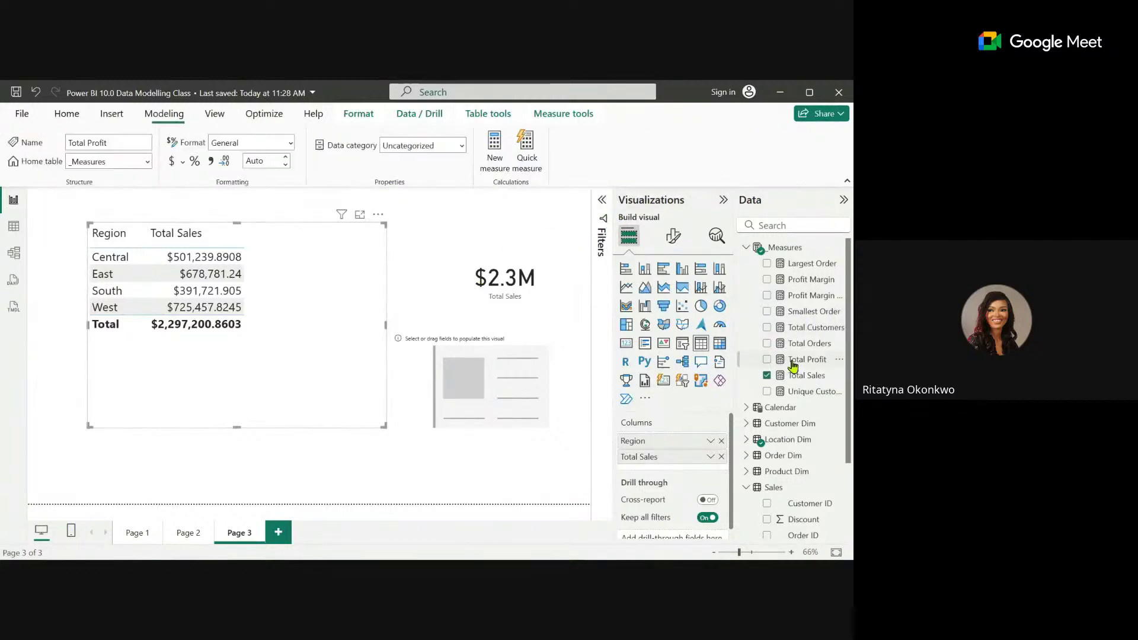
left_click(485, 147)
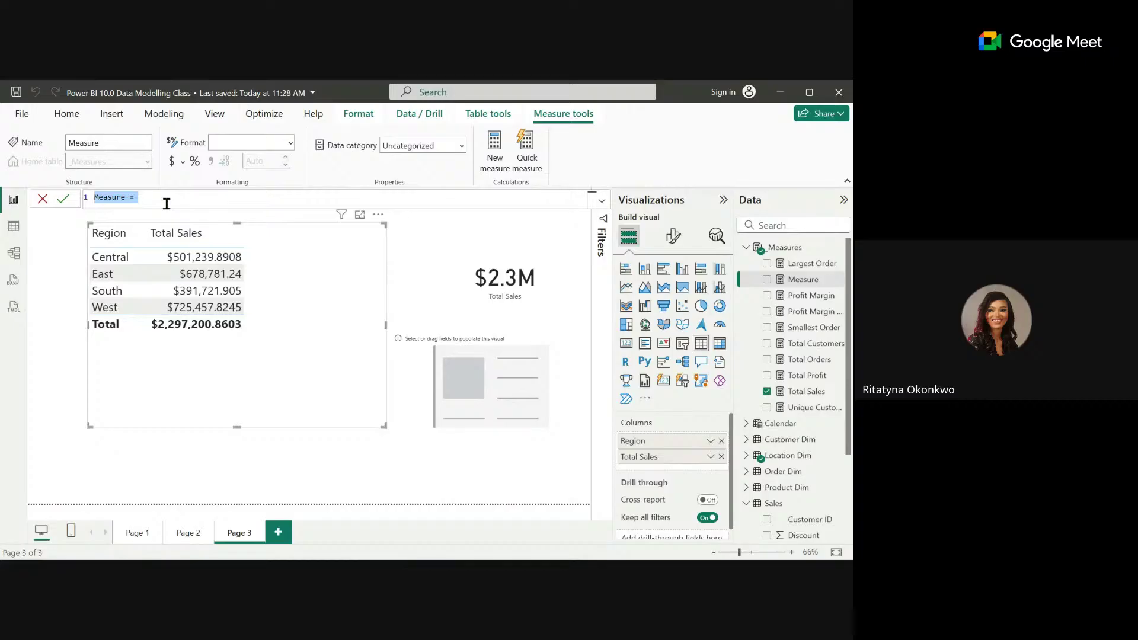
type("Total S")
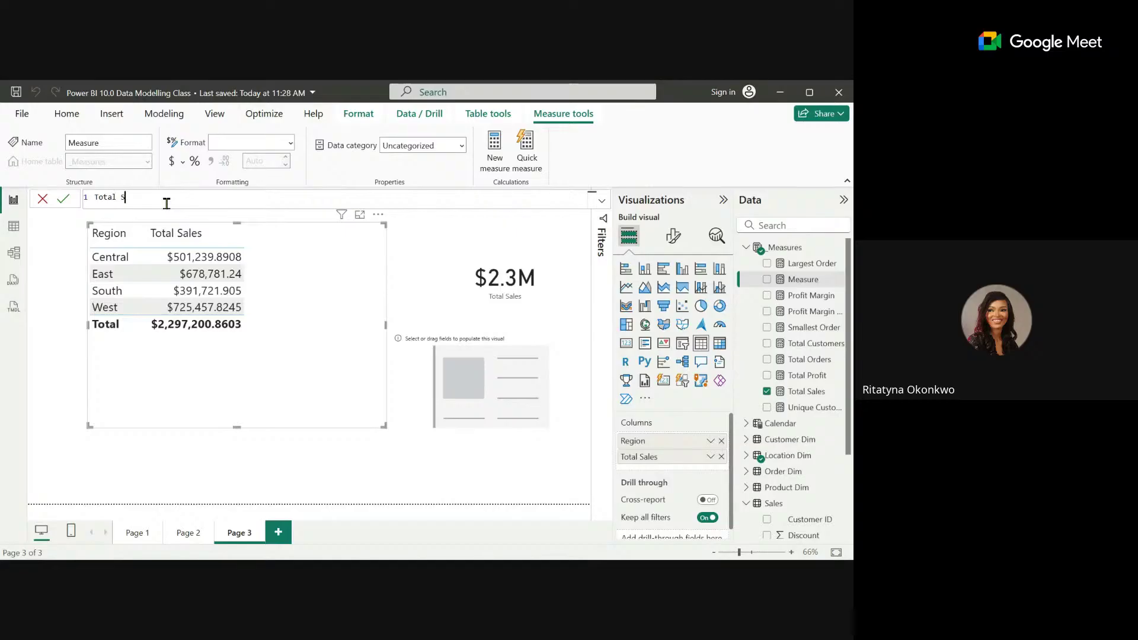
type("ales West =")
type("CAL")
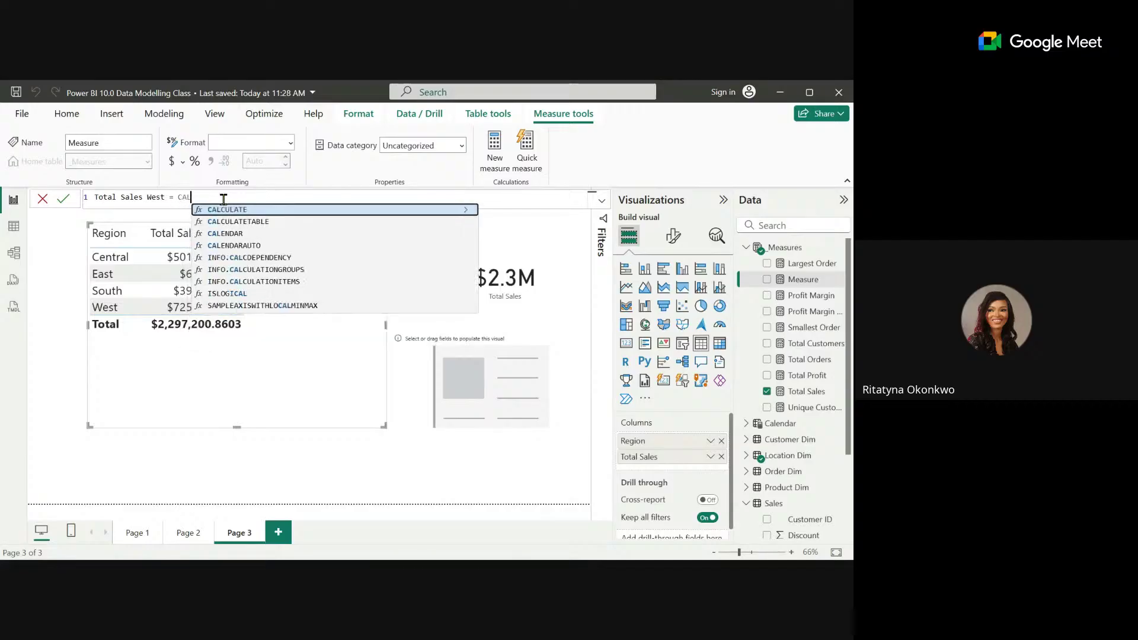
type("C")
key("Tab")
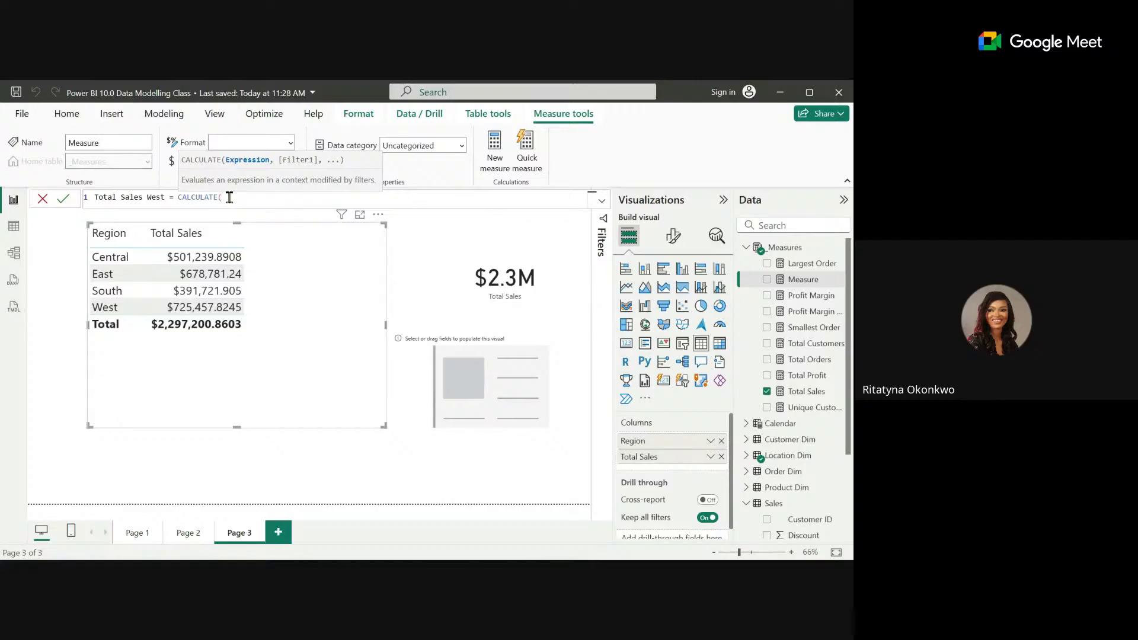
Complete the CALCULATE formula with [Total Sales] and the filter 'Location Dim'[Region] = "West", and commit the measure.
type("TOTA")
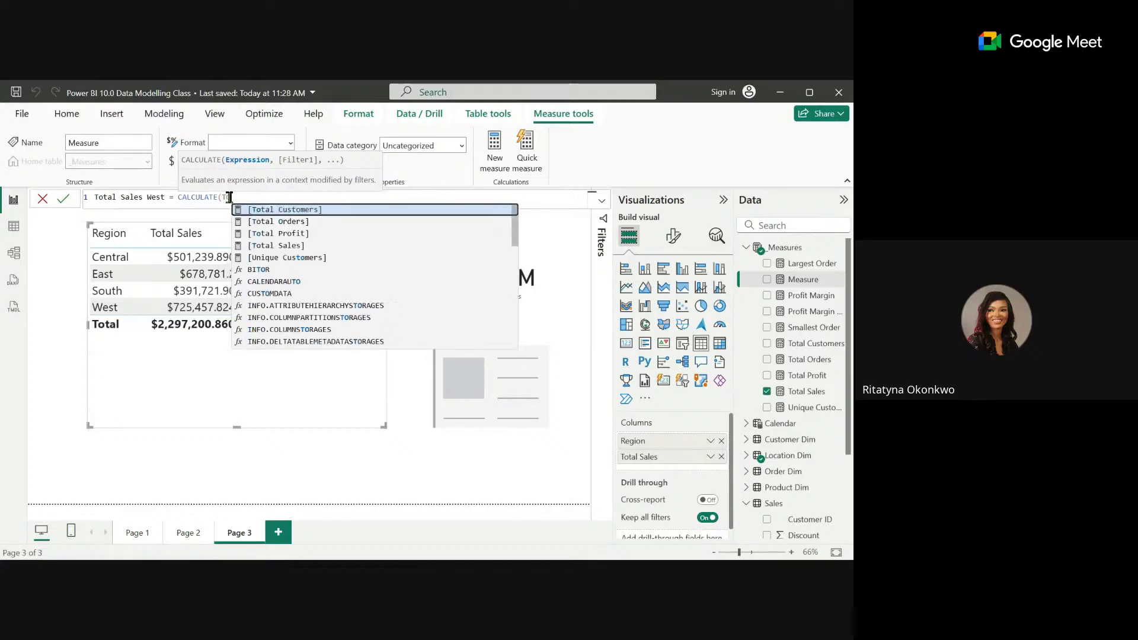
left_click(279, 246)
type(",")
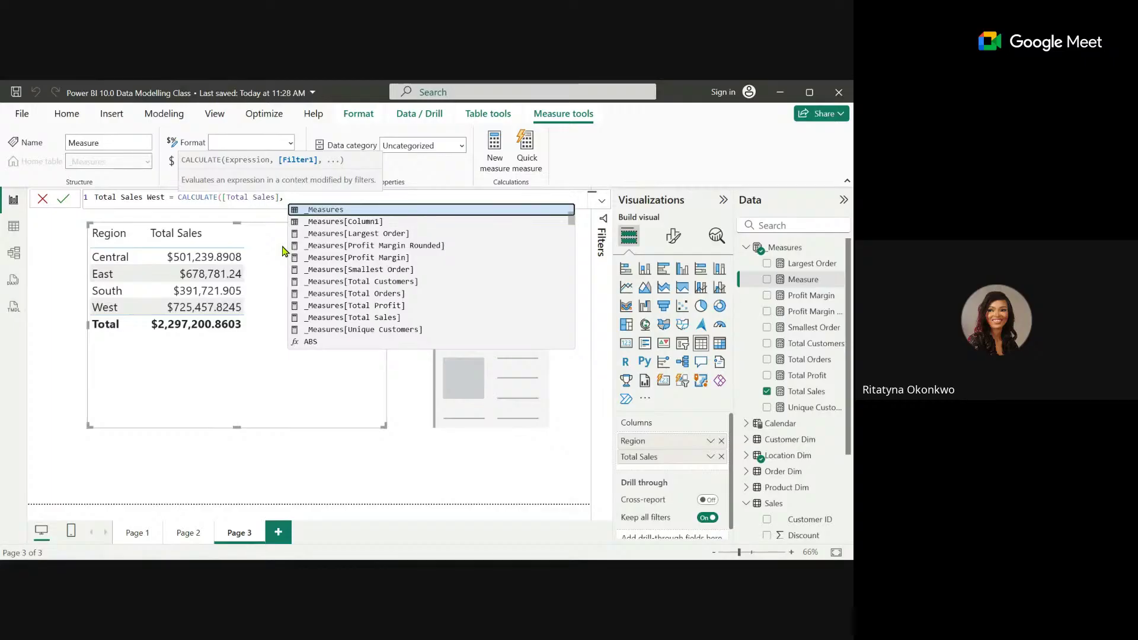
type("REG")
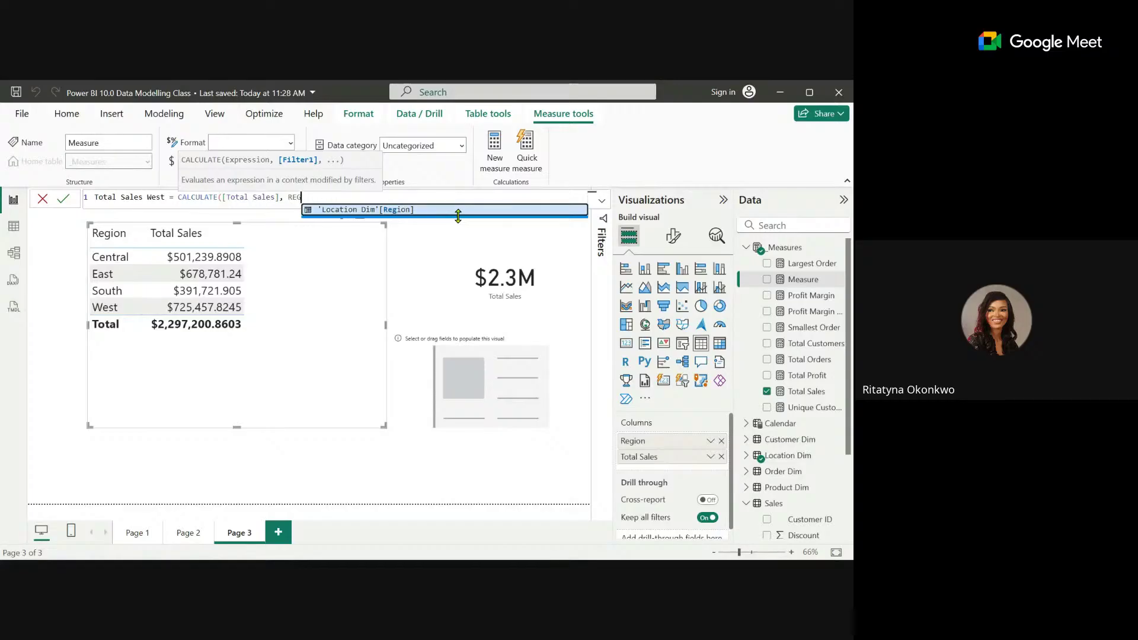
left_click(363, 209)
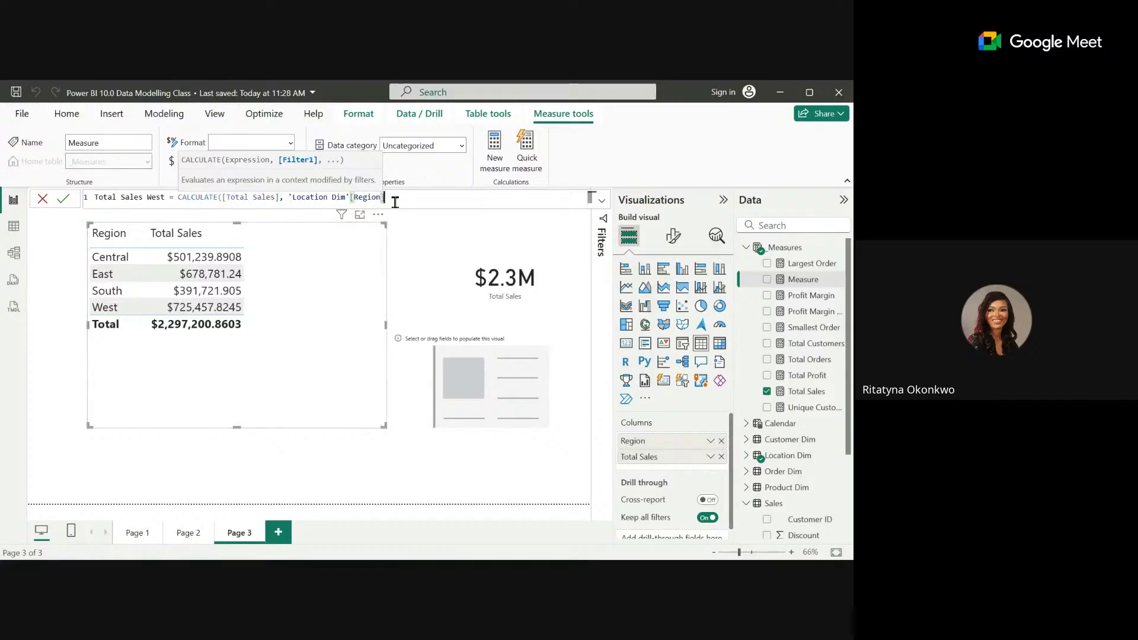
type("= \"West\")")
key("Return")
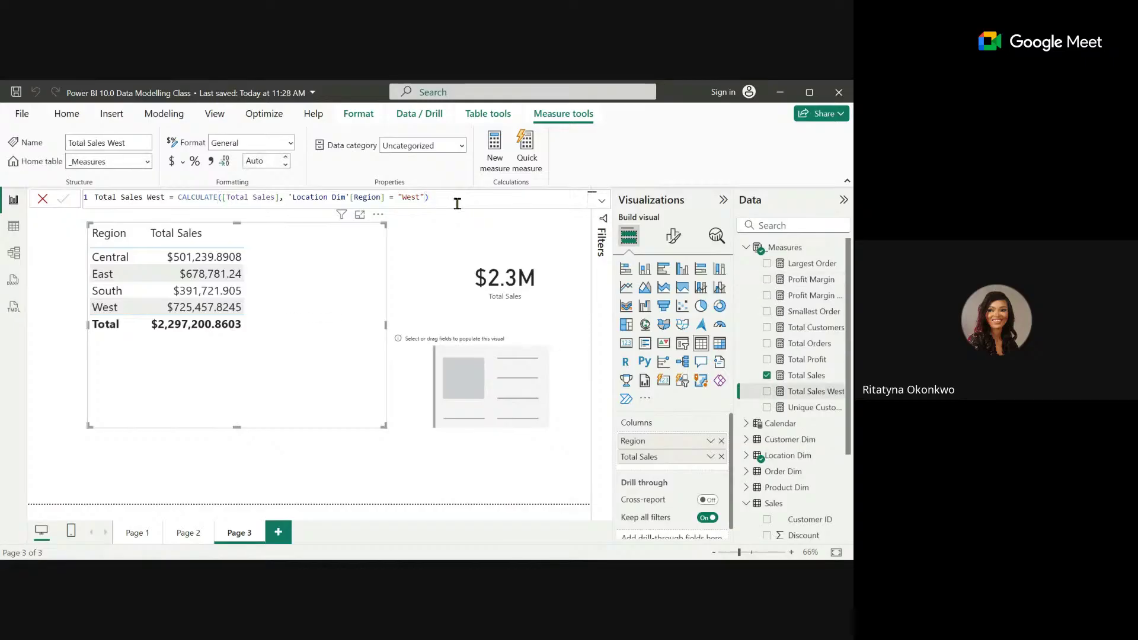
Add the Total Sales West measure to the region table and to the empty card below the Total Sales card.
left_click(766, 391)
left_click(520, 400)
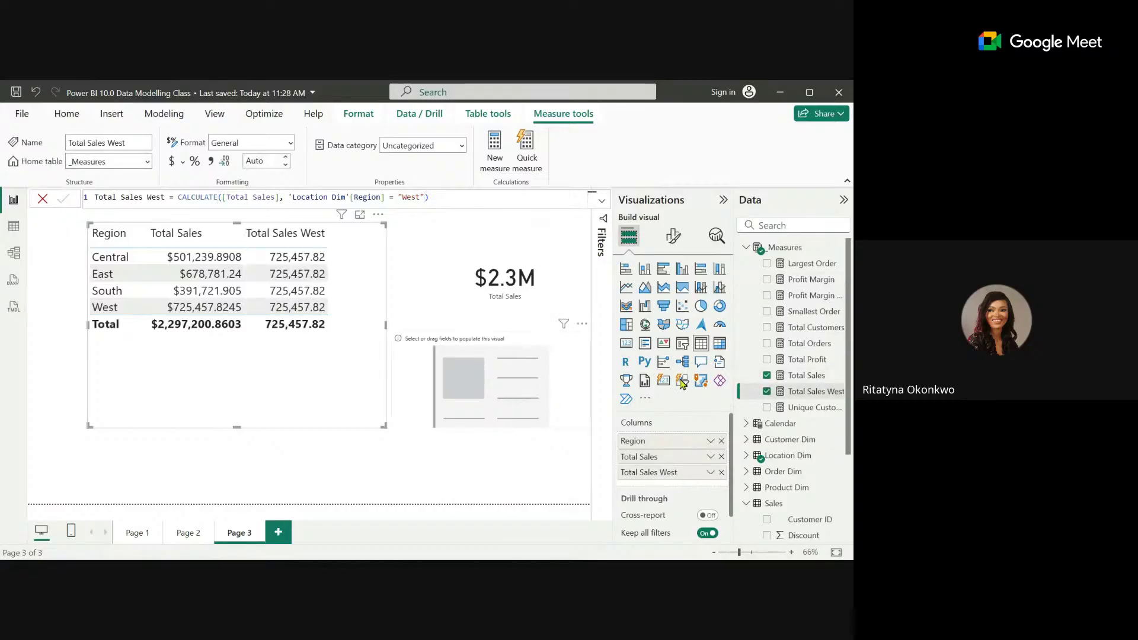
left_click(768, 393)
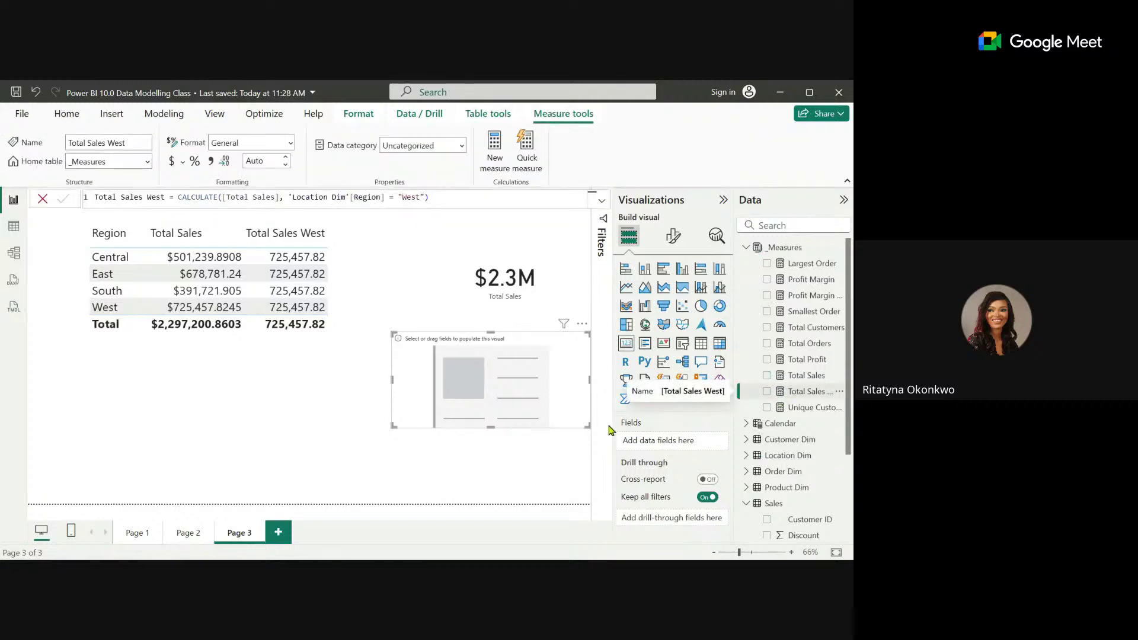
left_click(767, 392)
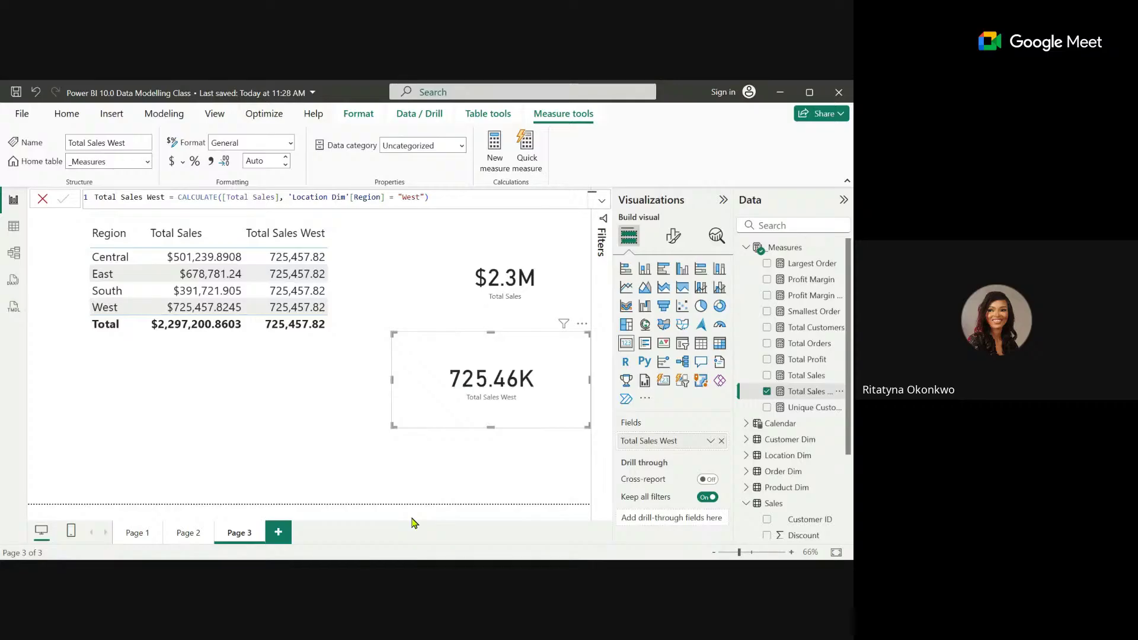
left_click(203, 420)
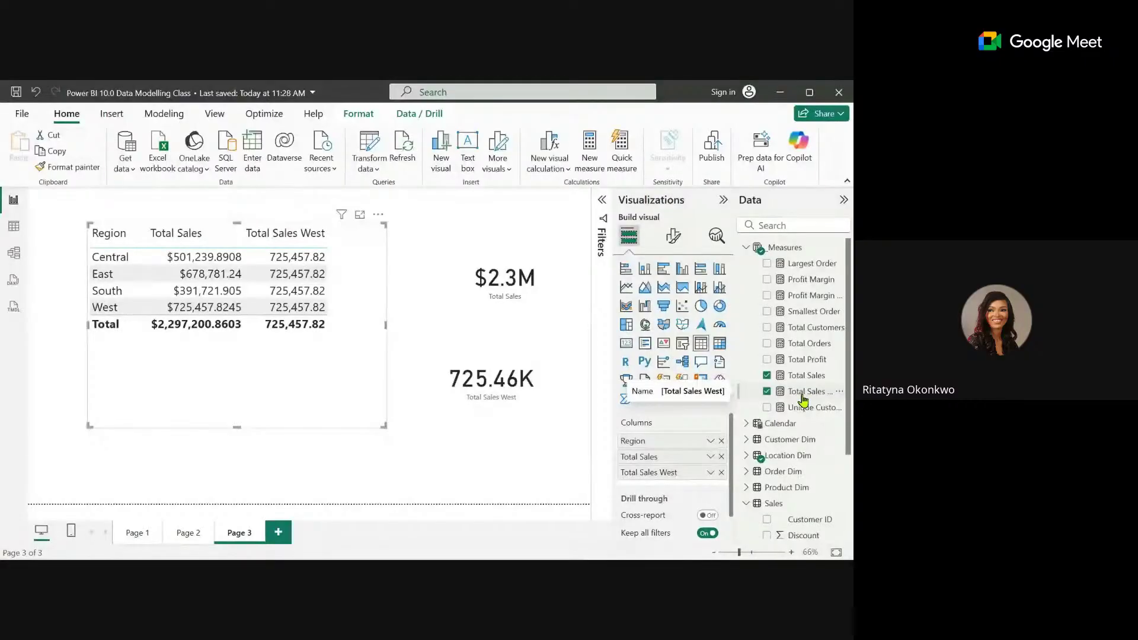
Examine the range of values in the Sales column of the Sales table, leaving it unfiltered, and return to the report page.
left_click(13, 227)
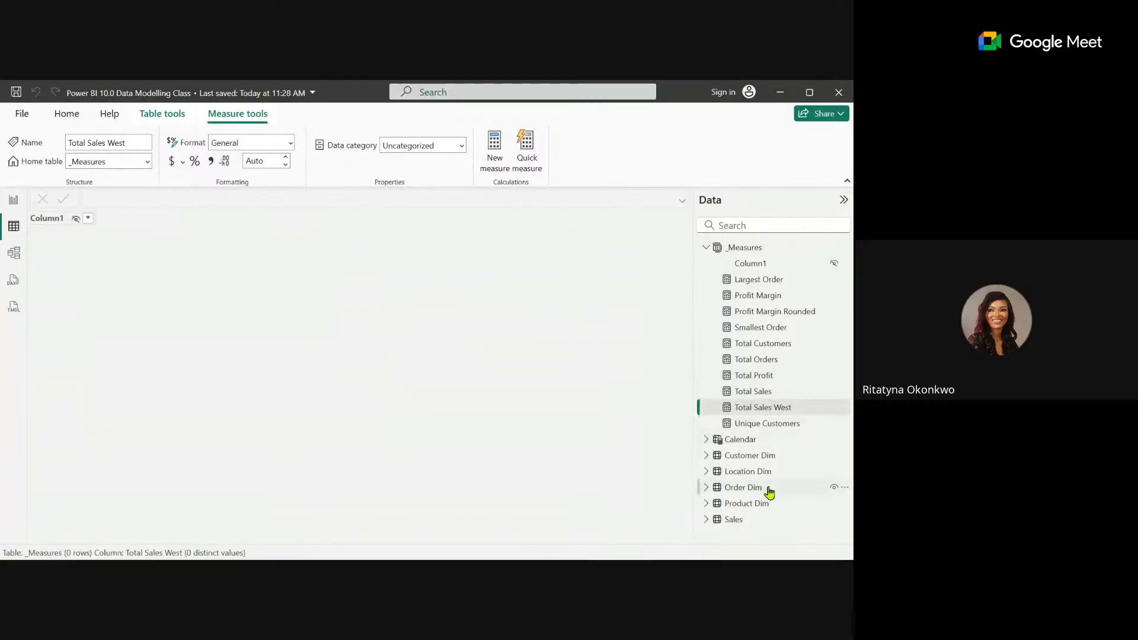
left_click(747, 505)
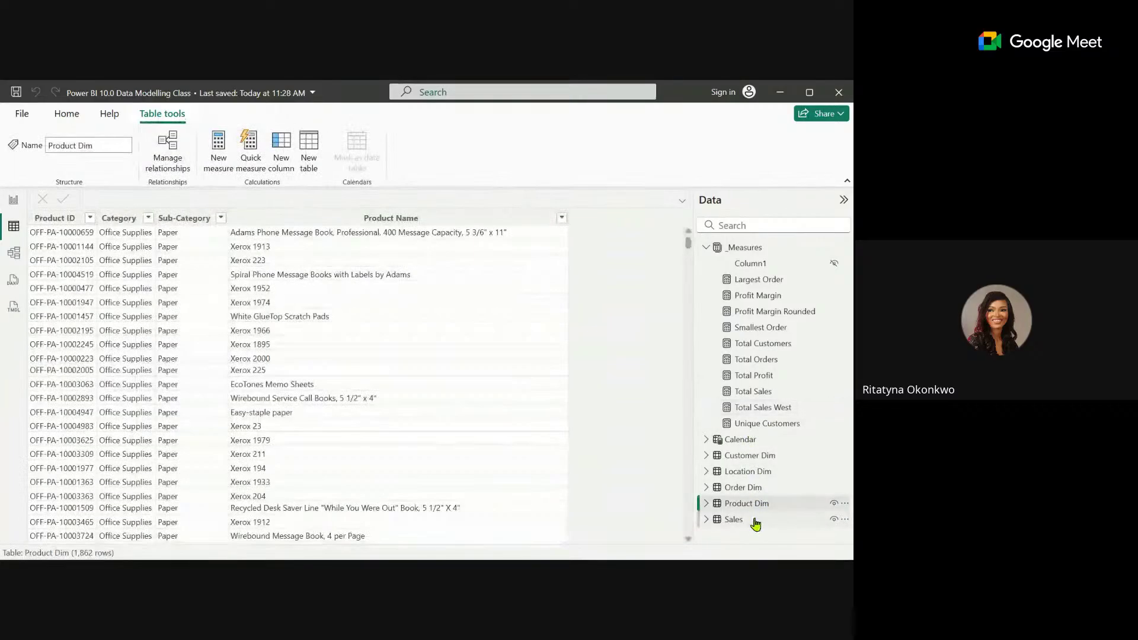
left_click(755, 523)
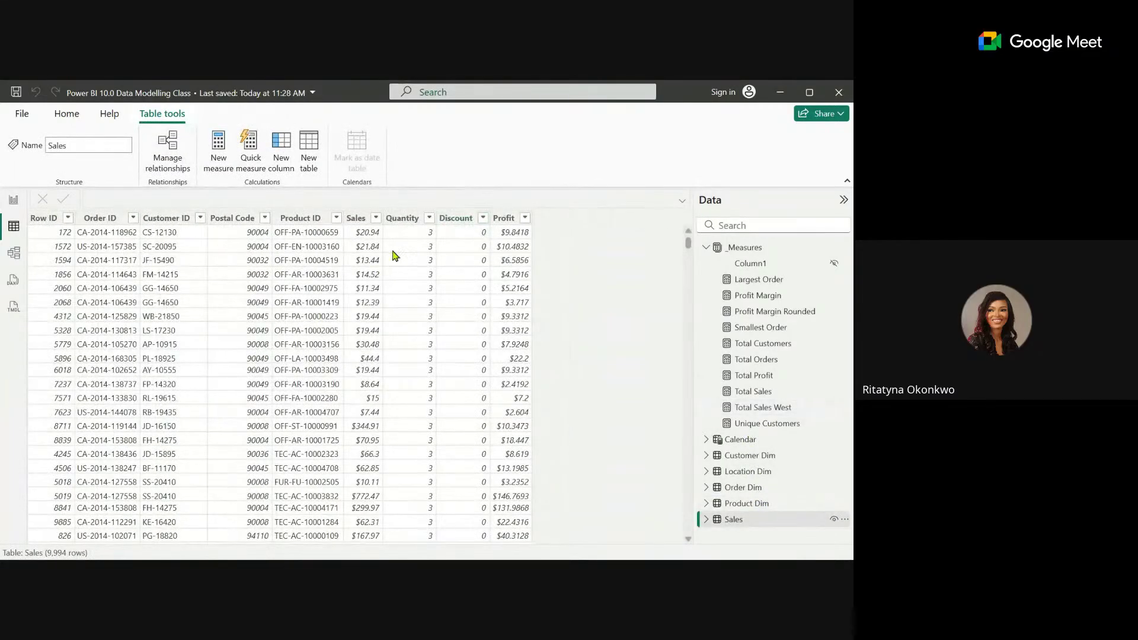
left_click(376, 219)
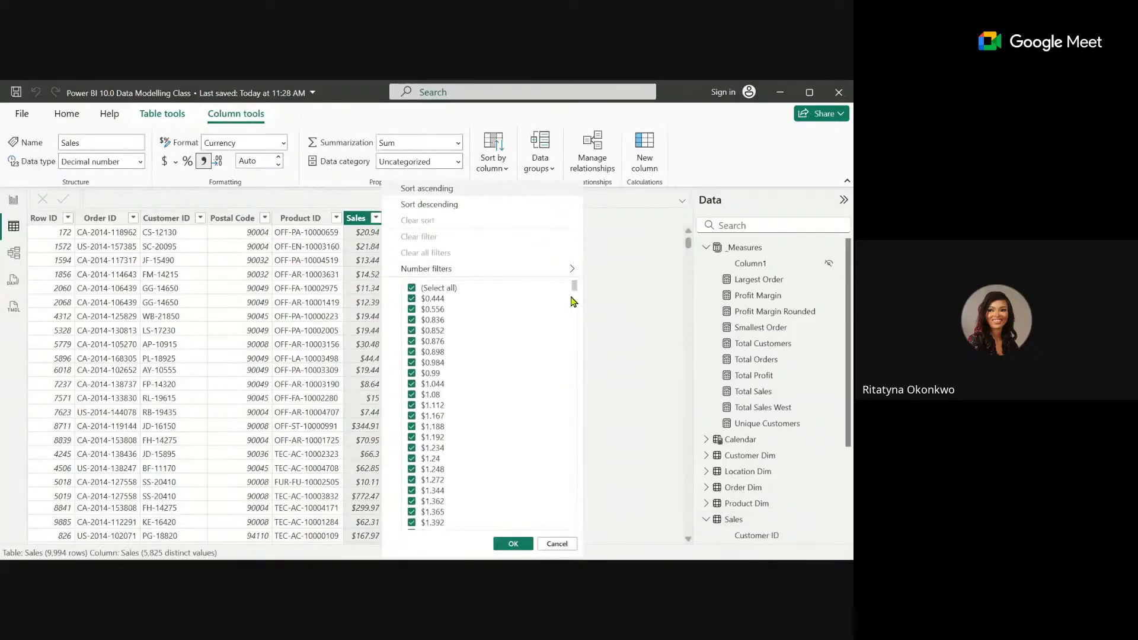
left_click_drag(575, 286, 554, 541)
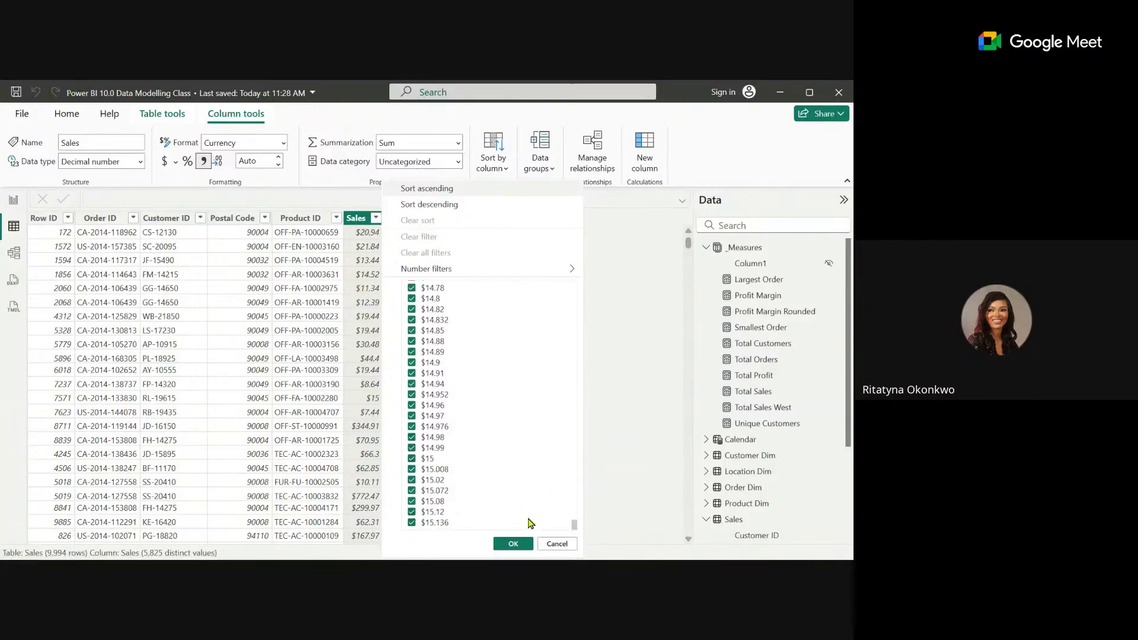
left_click(555, 543)
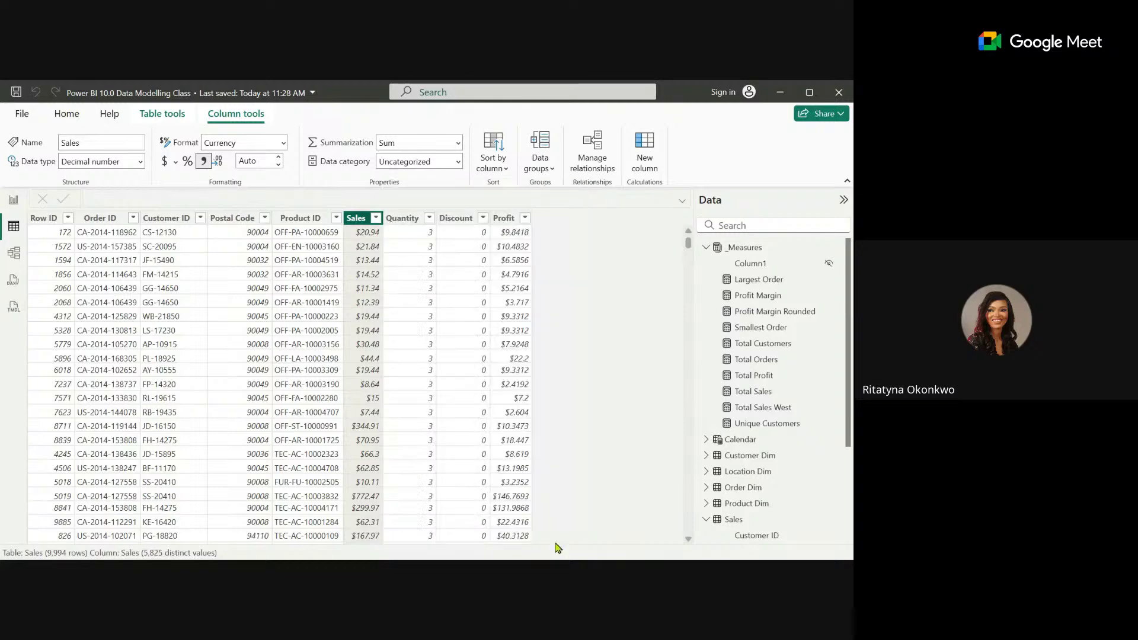
left_click(15, 202)
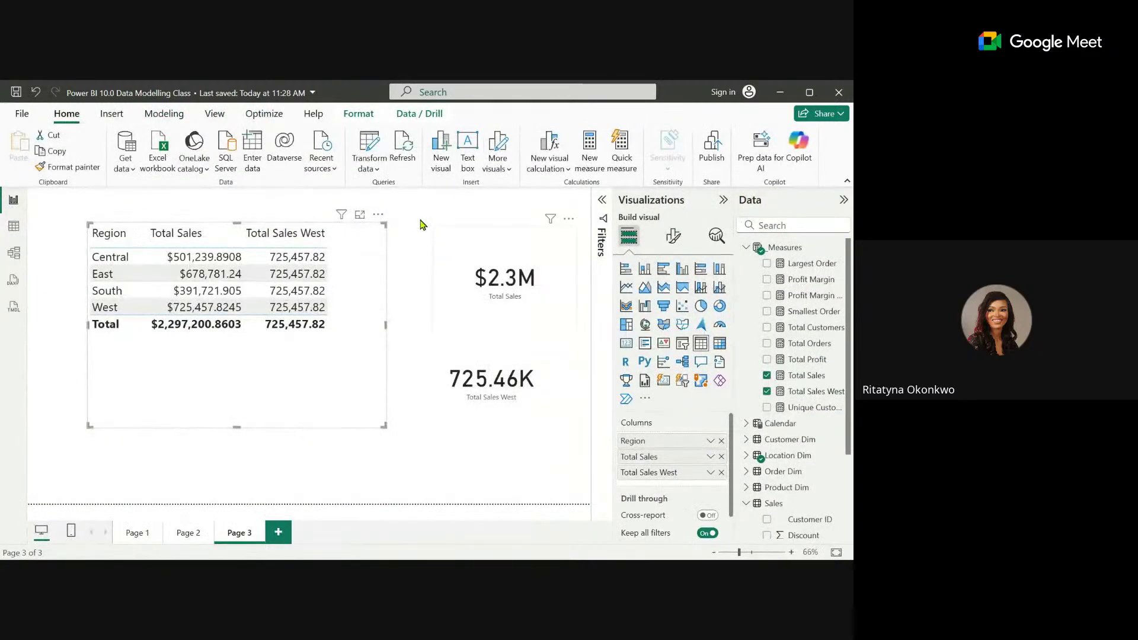
left_click(417, 221)
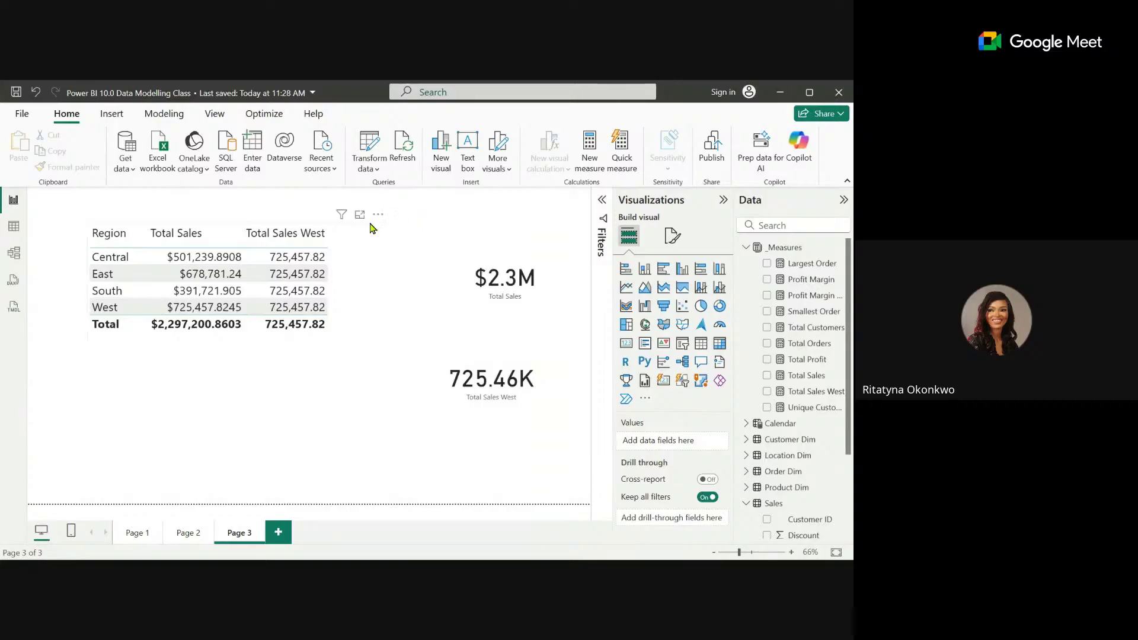
Create a new measure named Total Sales above 15 dollars in the Customer Dim table and begin its formula with CALCULATE.
left_click(812, 327)
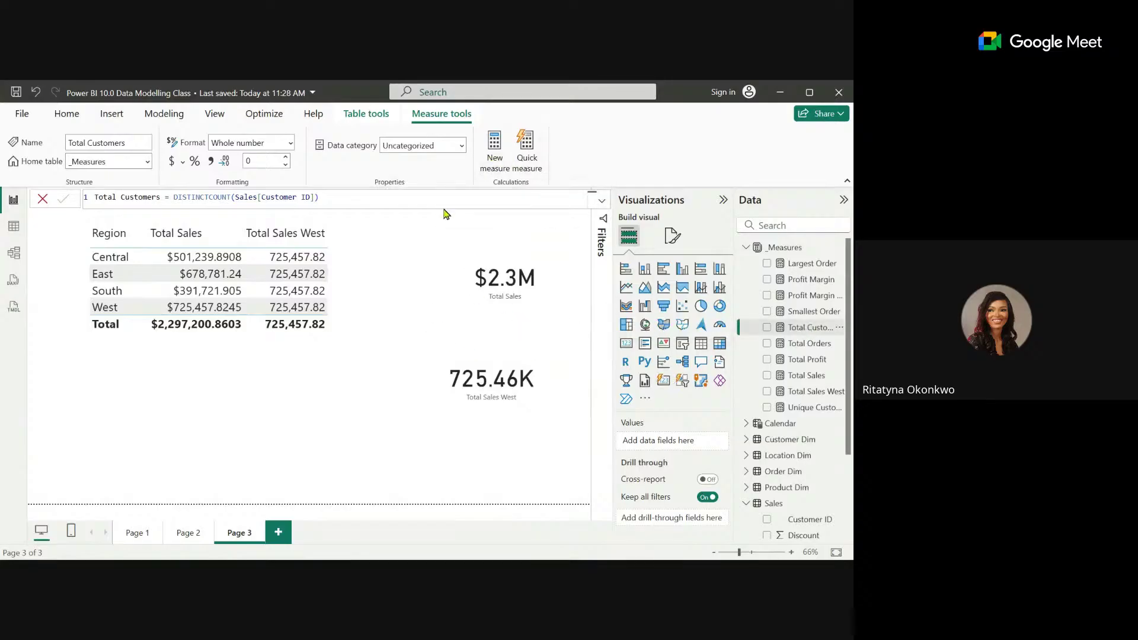
left_click(747, 439)
left_click(809, 458)
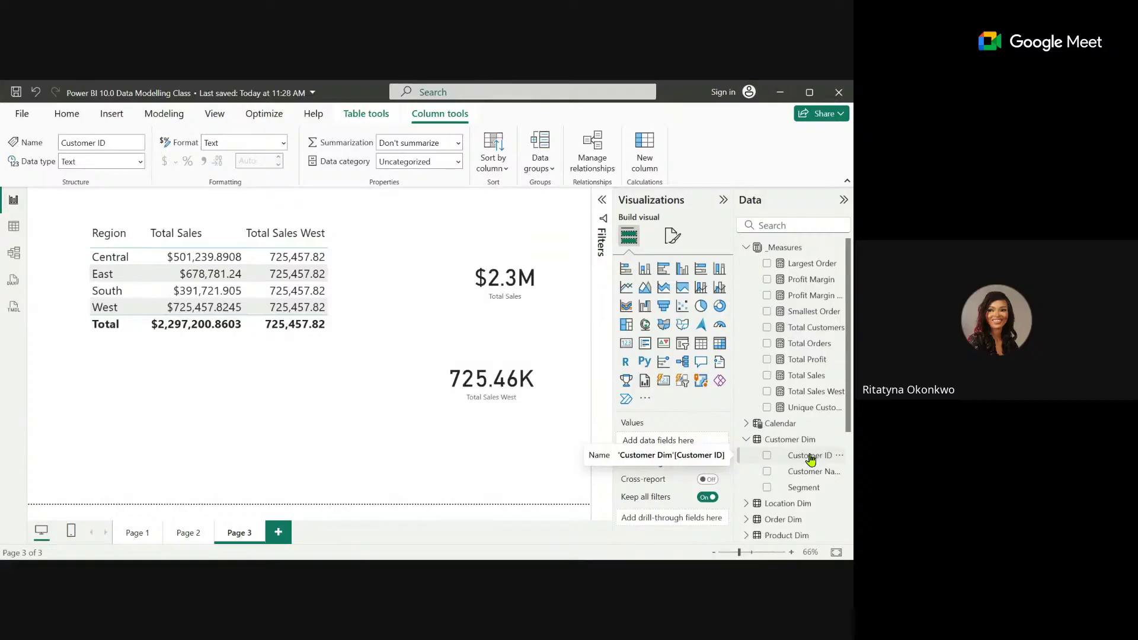
left_click(358, 113)
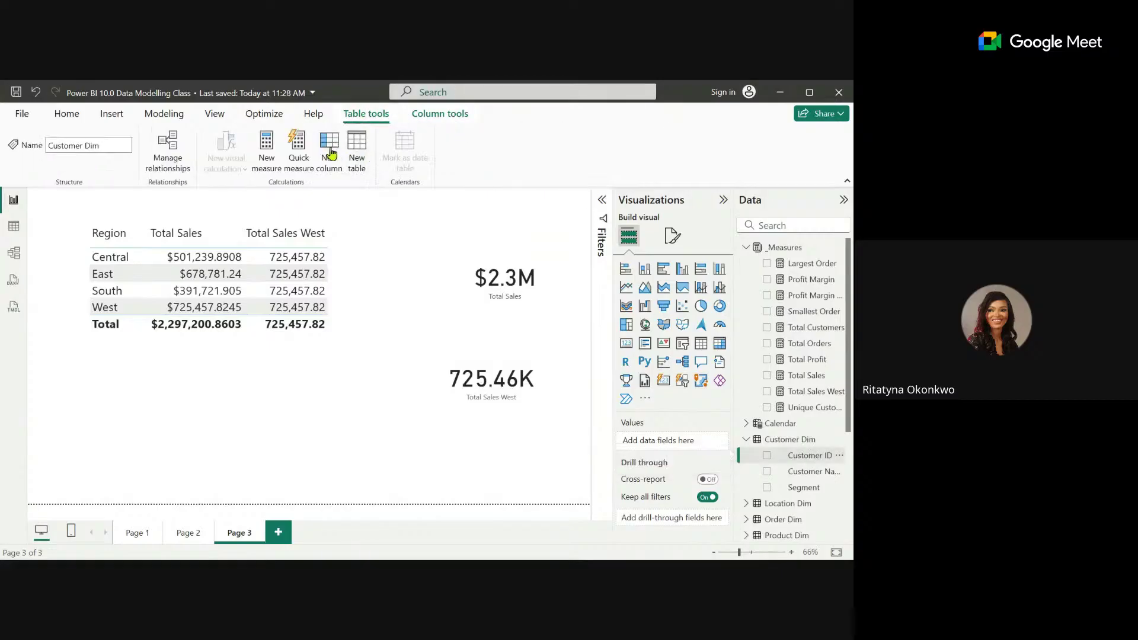
left_click(266, 148)
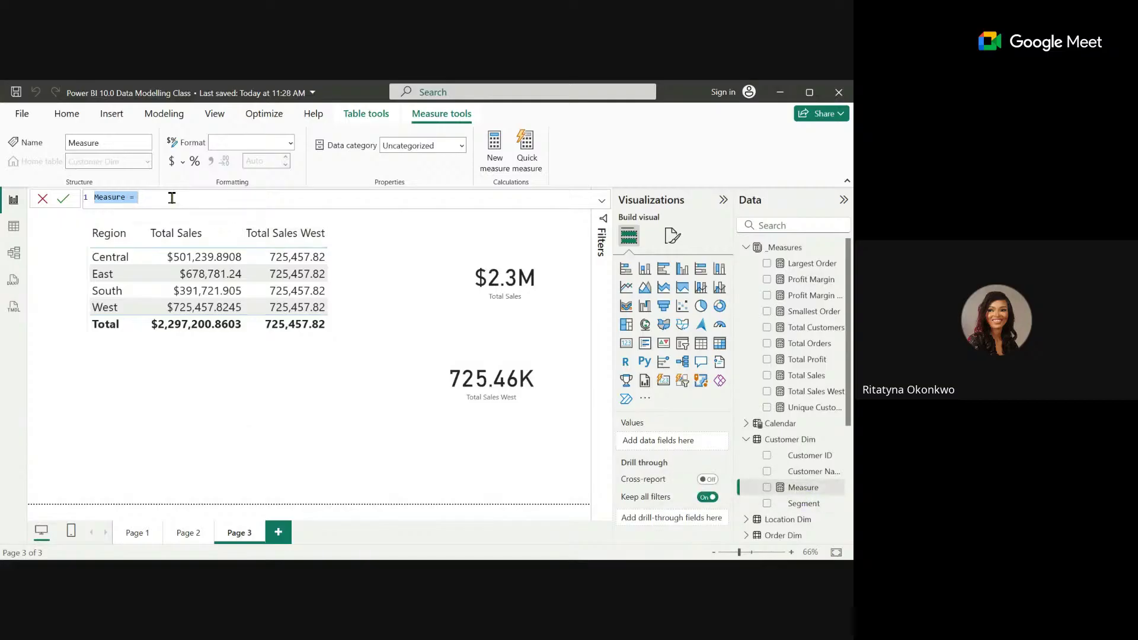
type("Total Sales above 15 dolla")
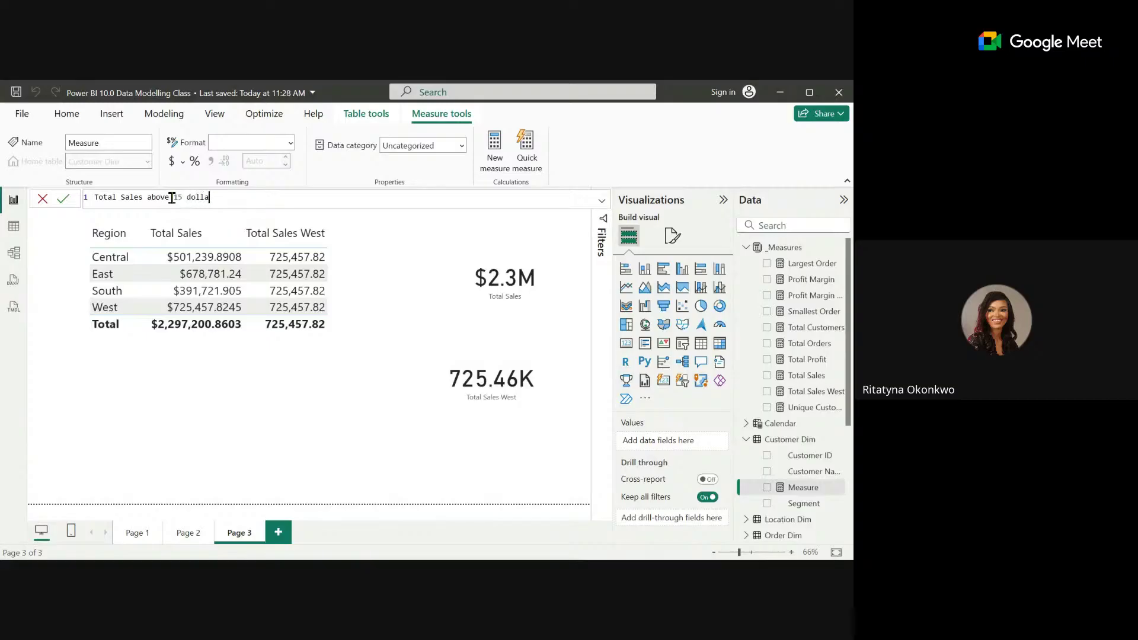
type("rs = CALC")
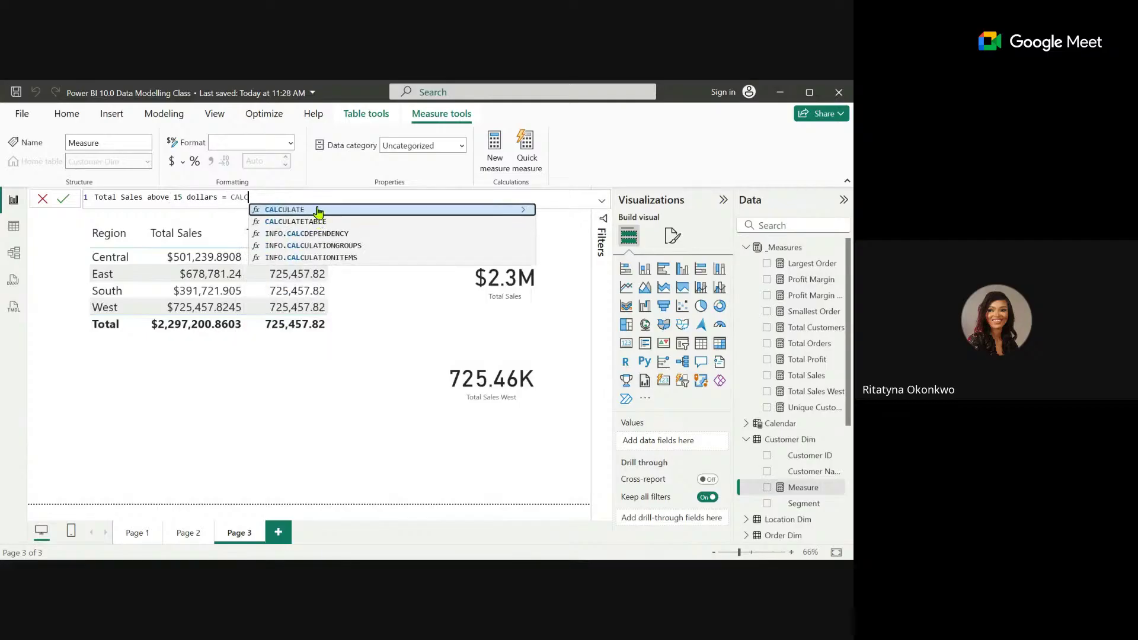
key("Tab")
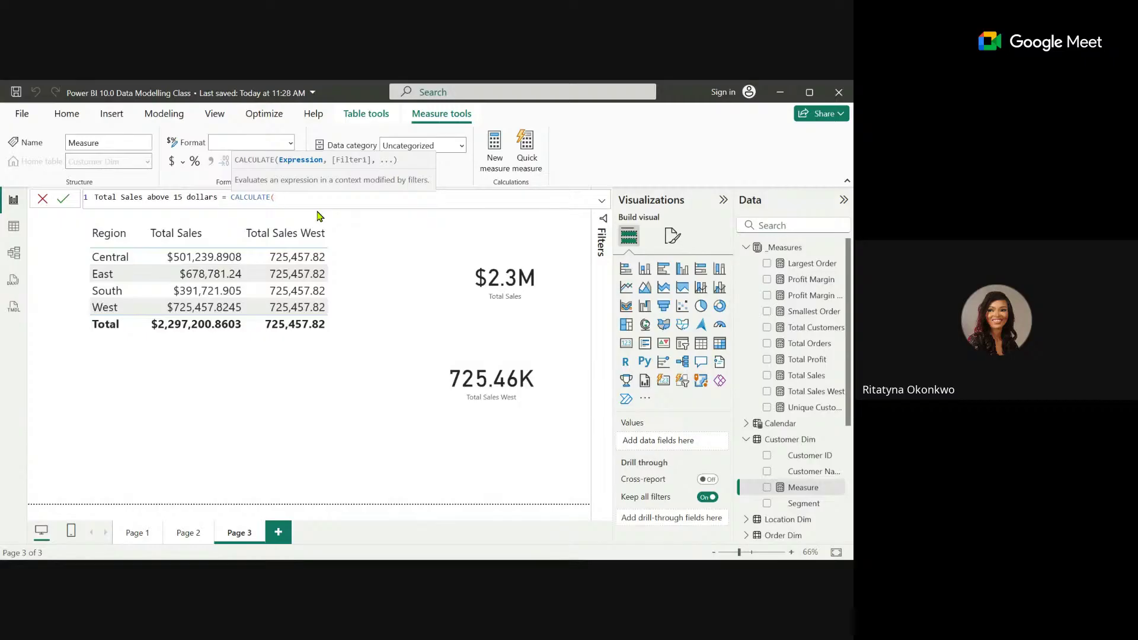
Complete the CALCULATE formula with [Total Sales] and FILTER(Sales, Sales[Sales] > 15), and commit the measure.
type("TOT")
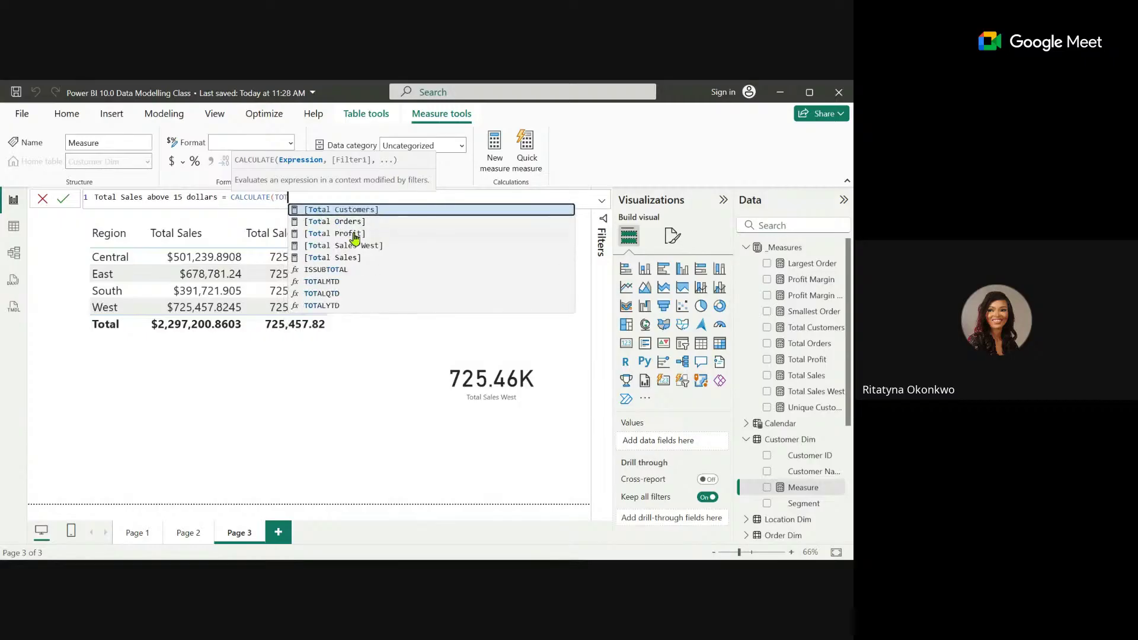
left_click(357, 257)
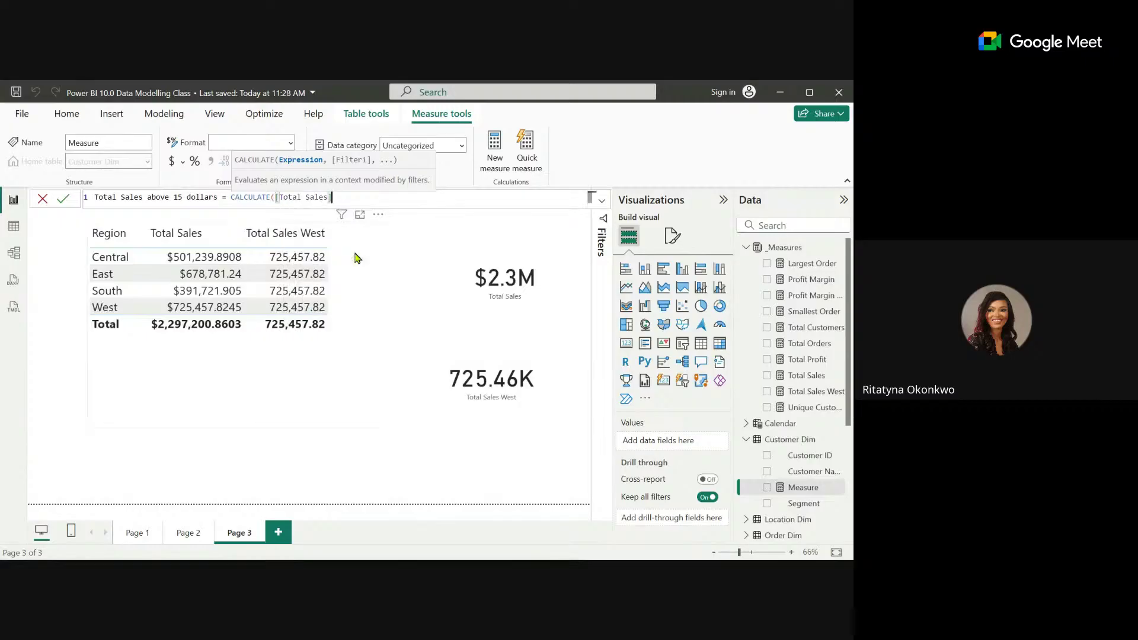
type(",")
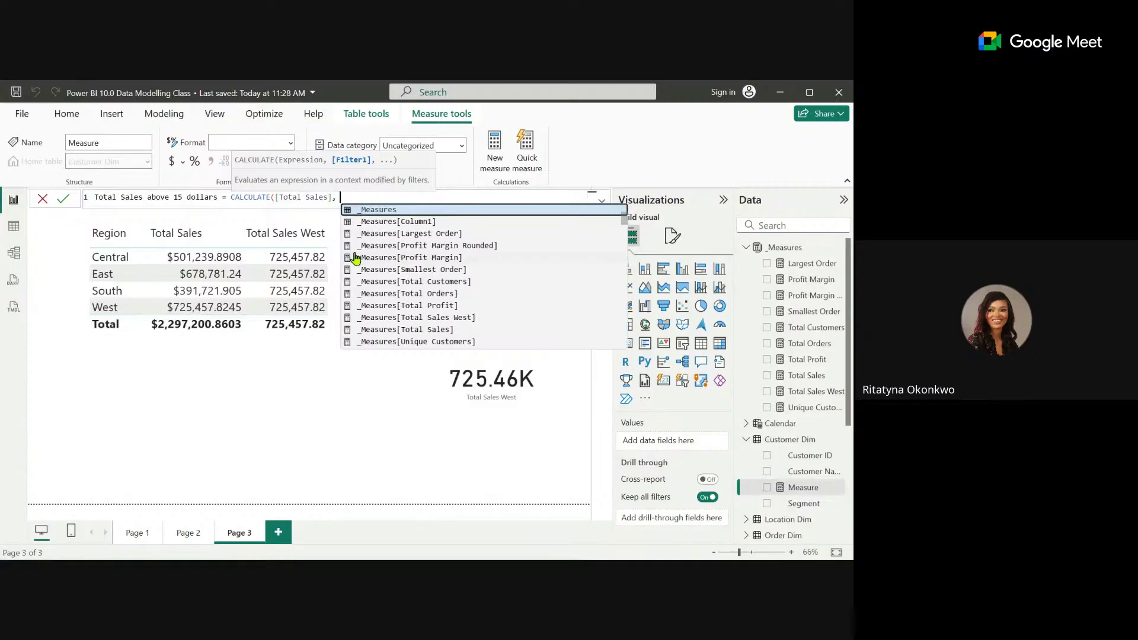
type(" FIL")
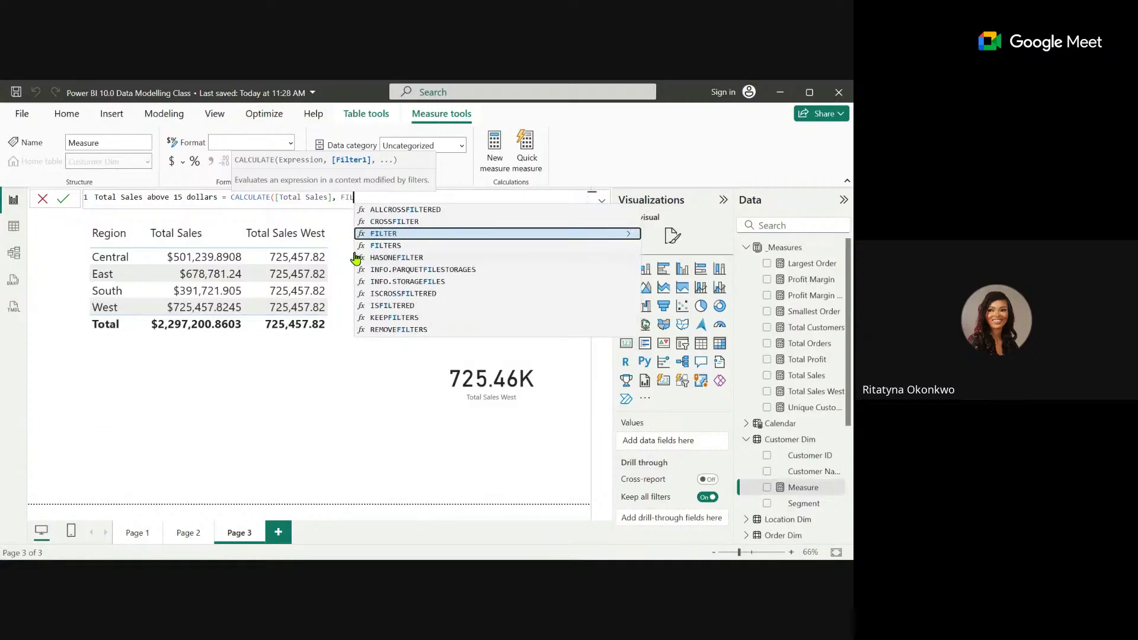
left_click(394, 236)
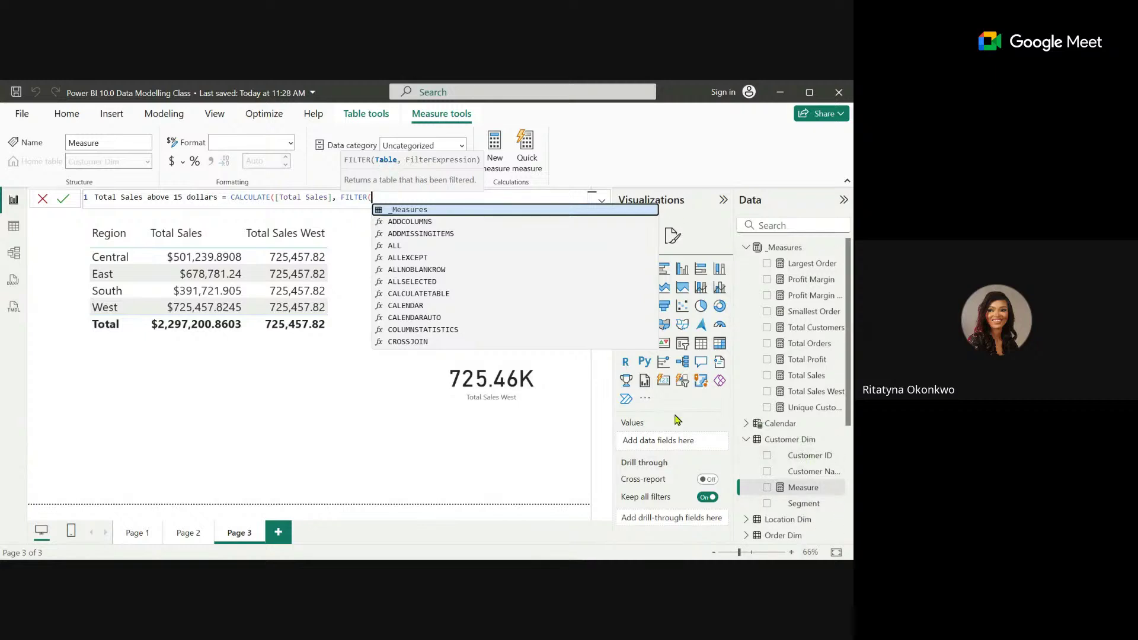
type("SA")
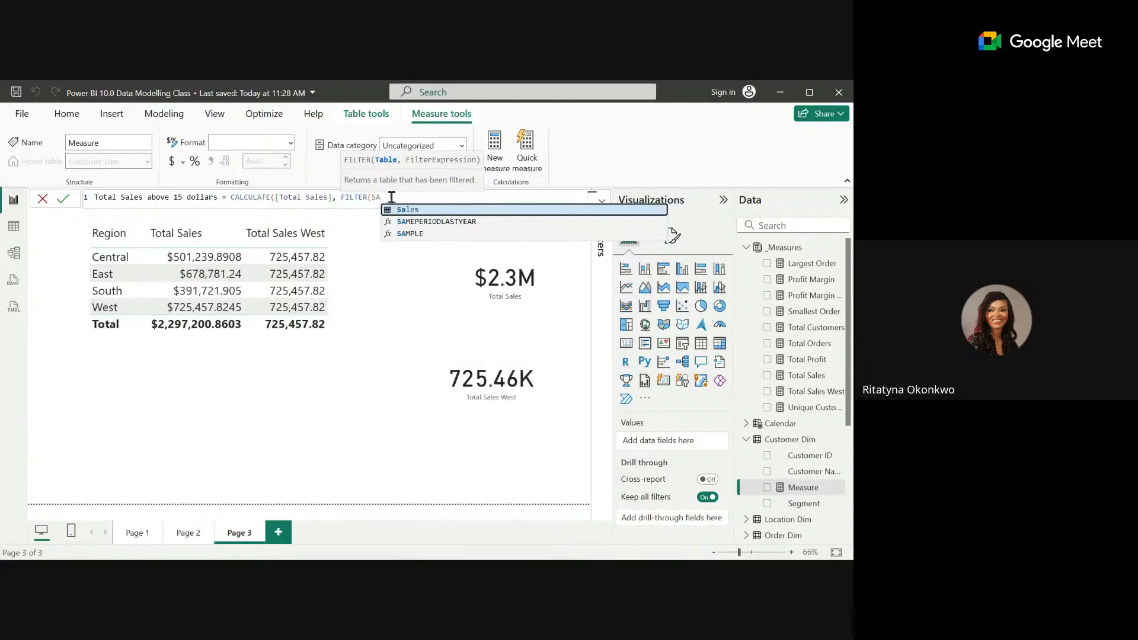
left_click(407, 210)
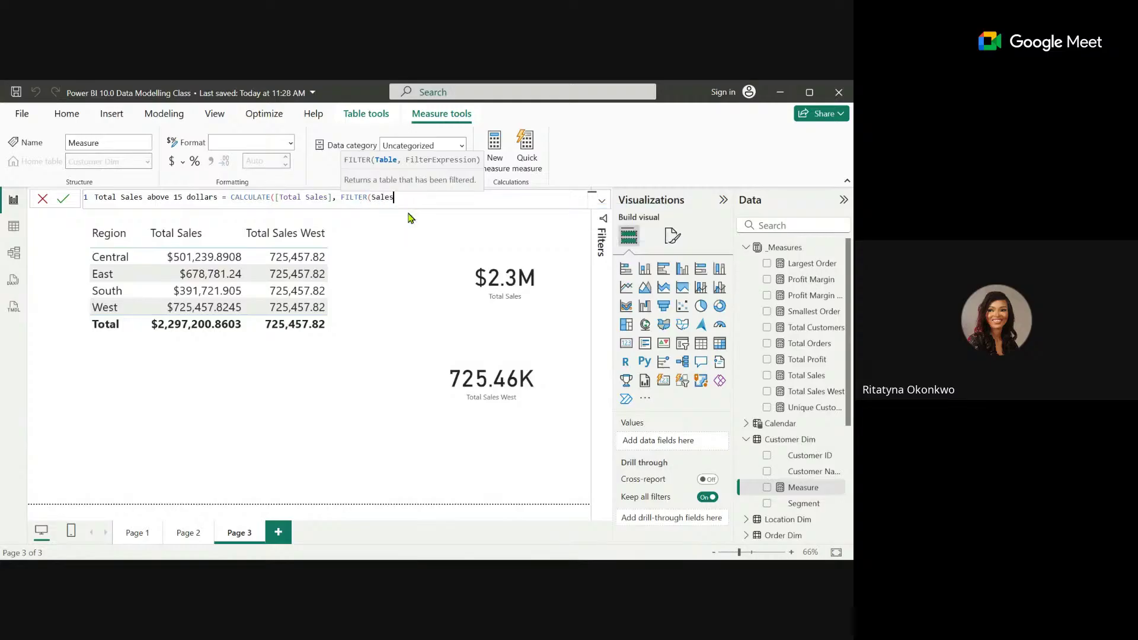
type(", SALES")
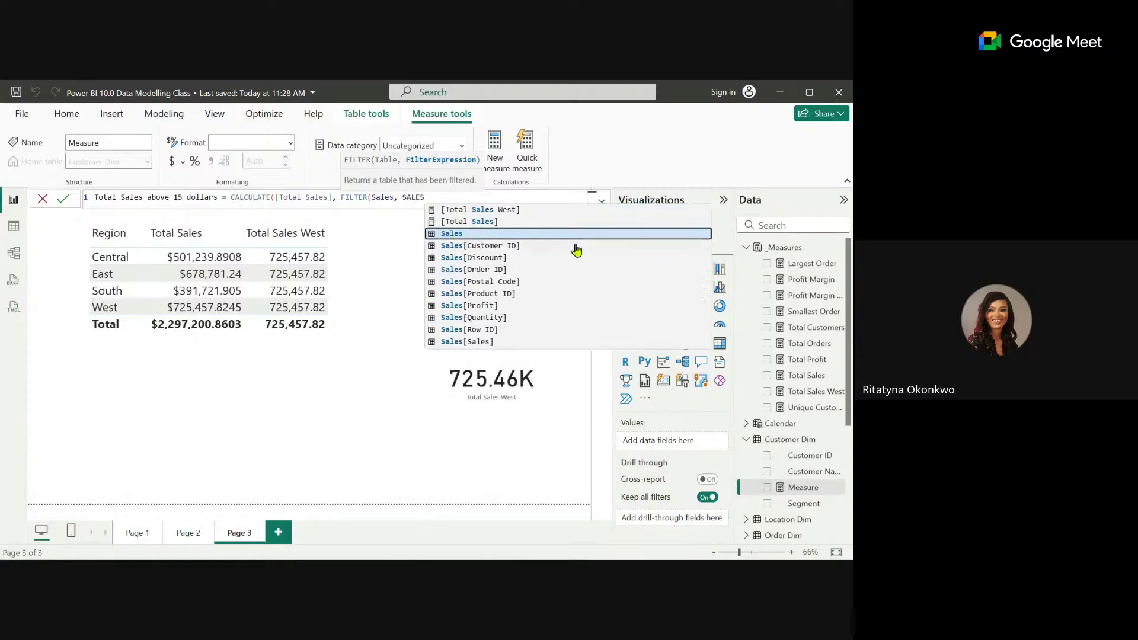
left_click(462, 342)
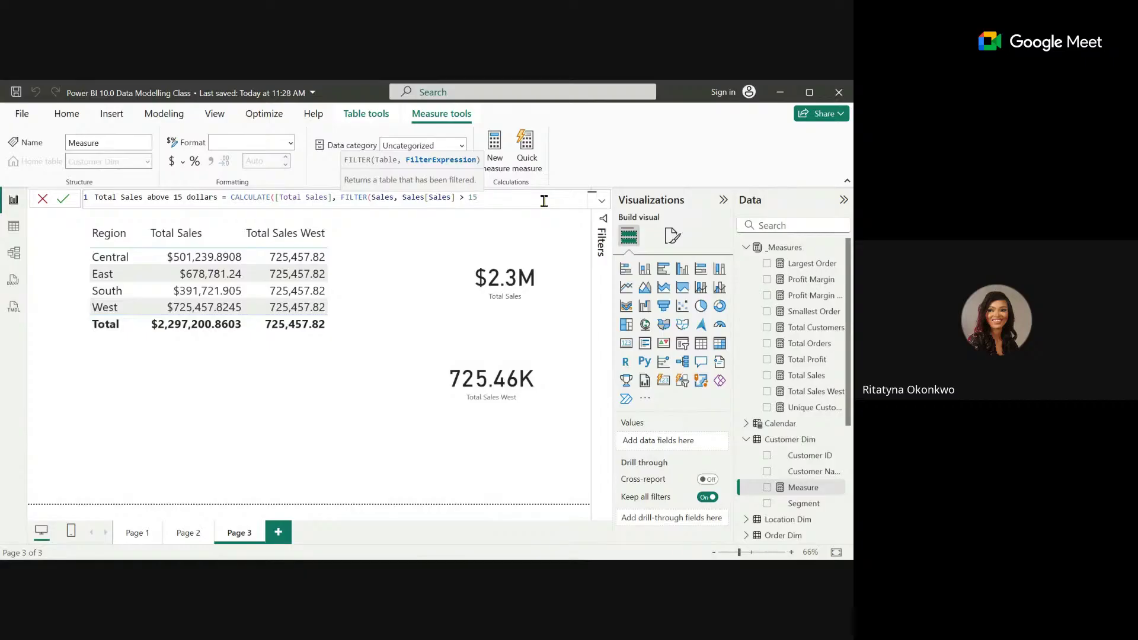
type("))")
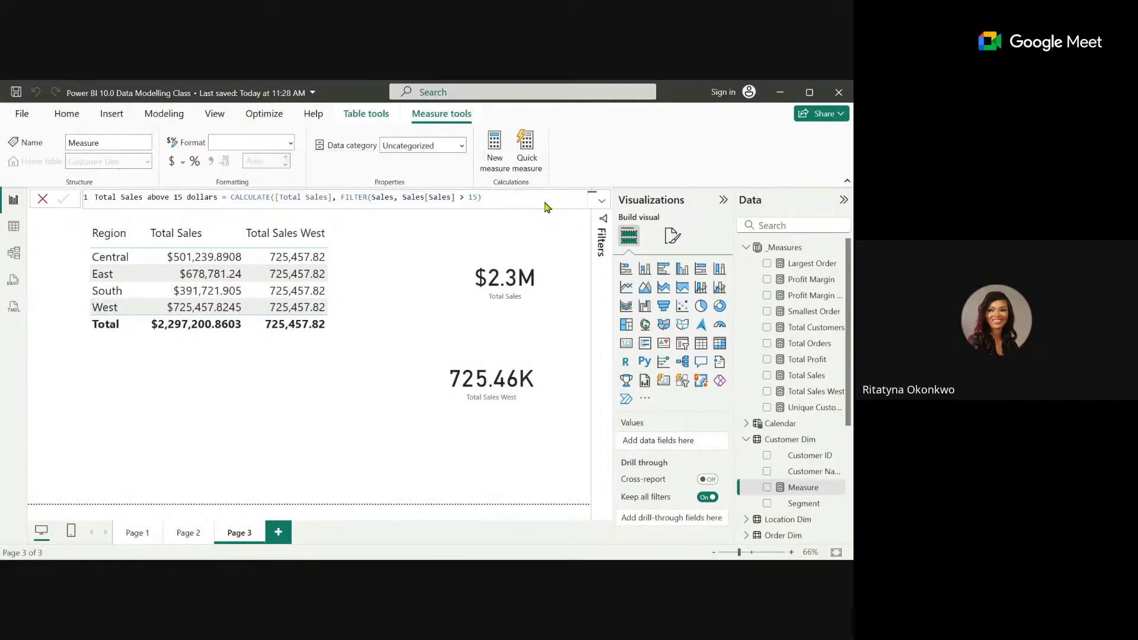
key("Return")
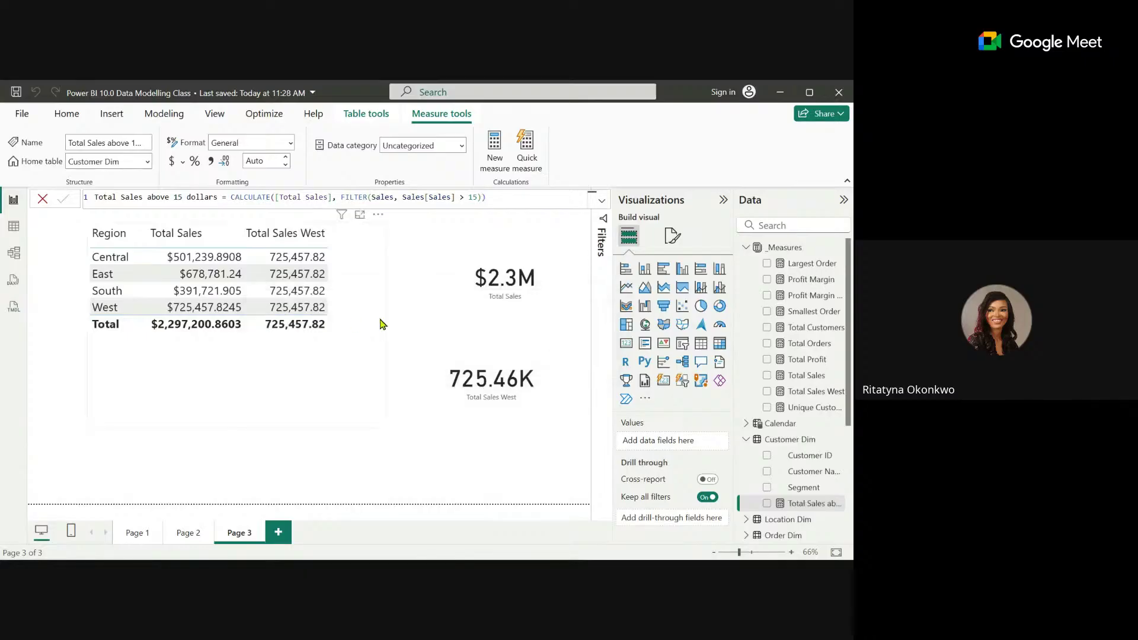
Move the region table to the top-left corner of the report page and cut both sales cards from the page.
left_click(362, 364)
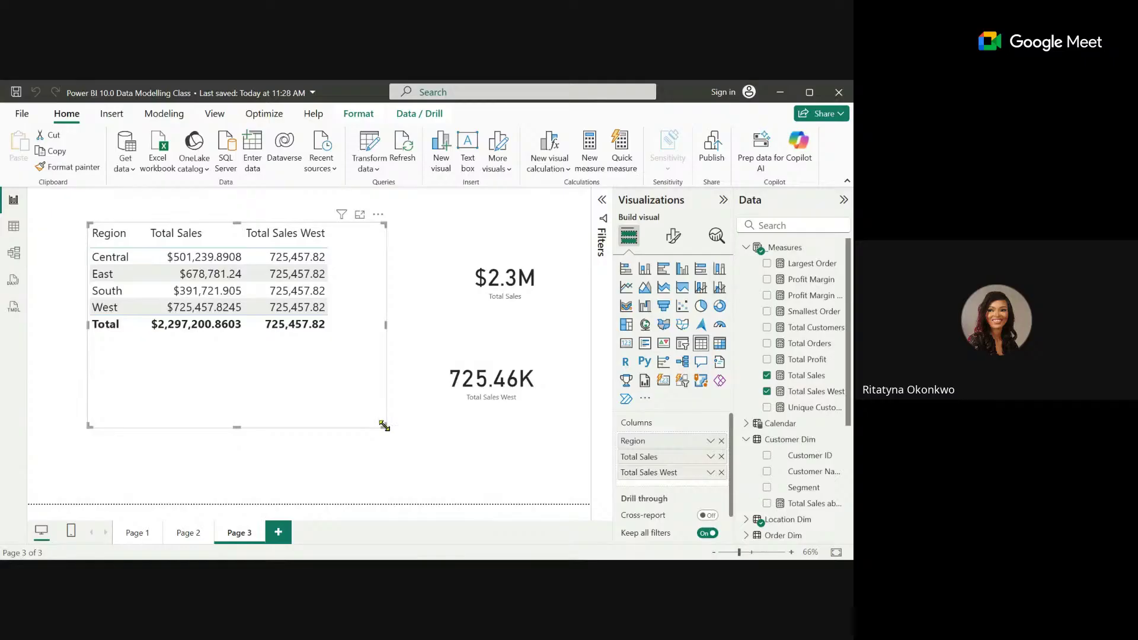
left_click_drag(385, 426, 279, 272)
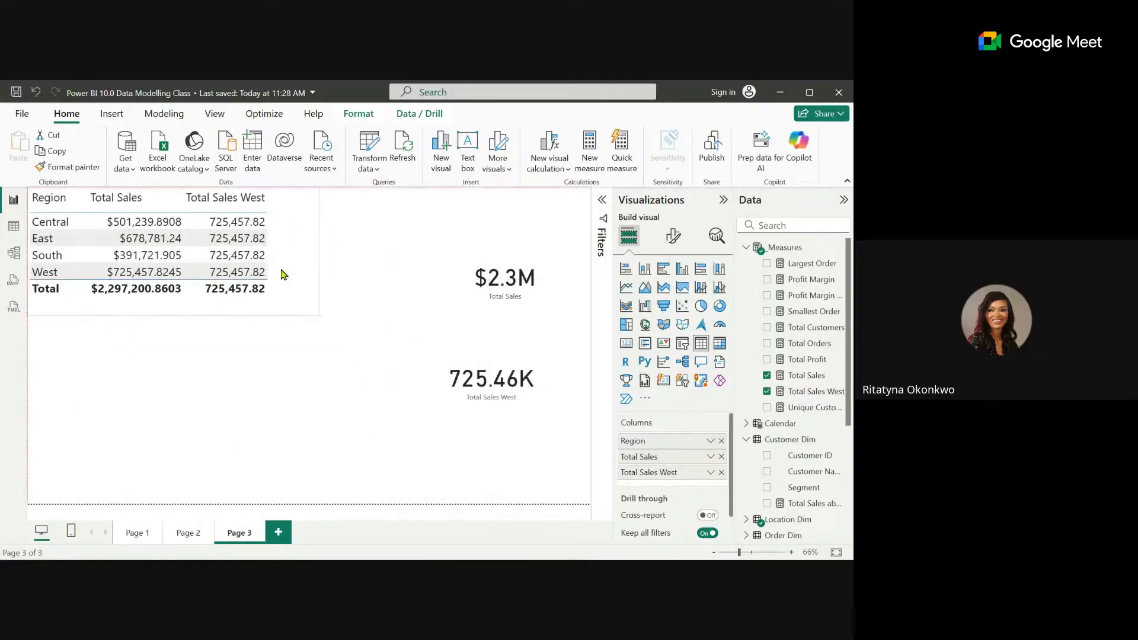
left_click(507, 297)
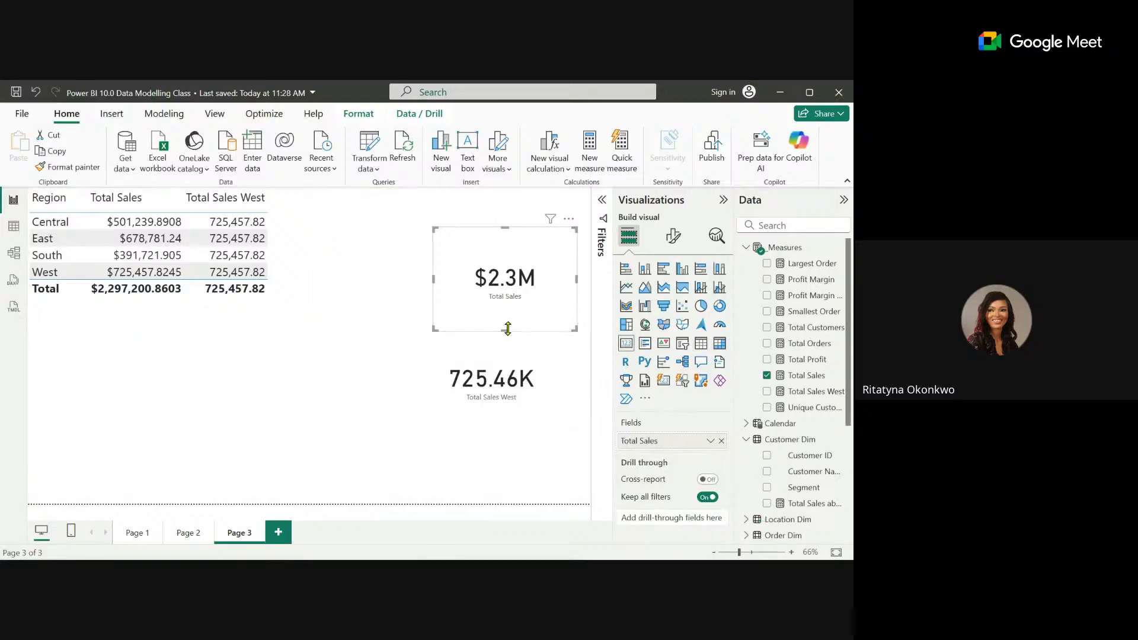
left_click_drag(507, 328, 548, 195)
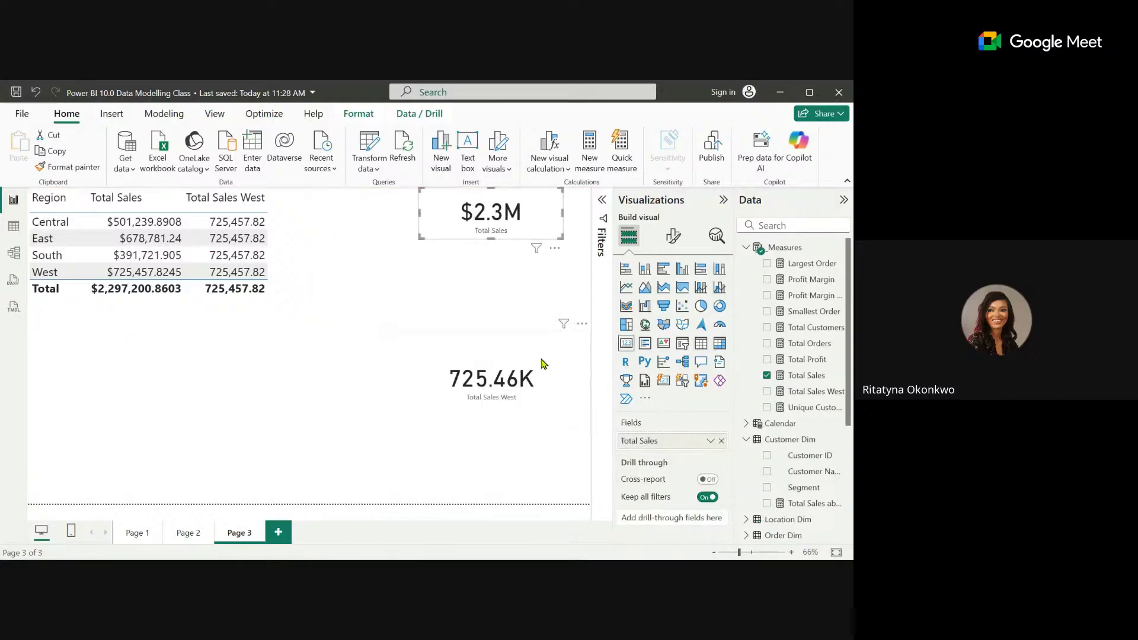
left_click_drag(541, 330, 565, 277)
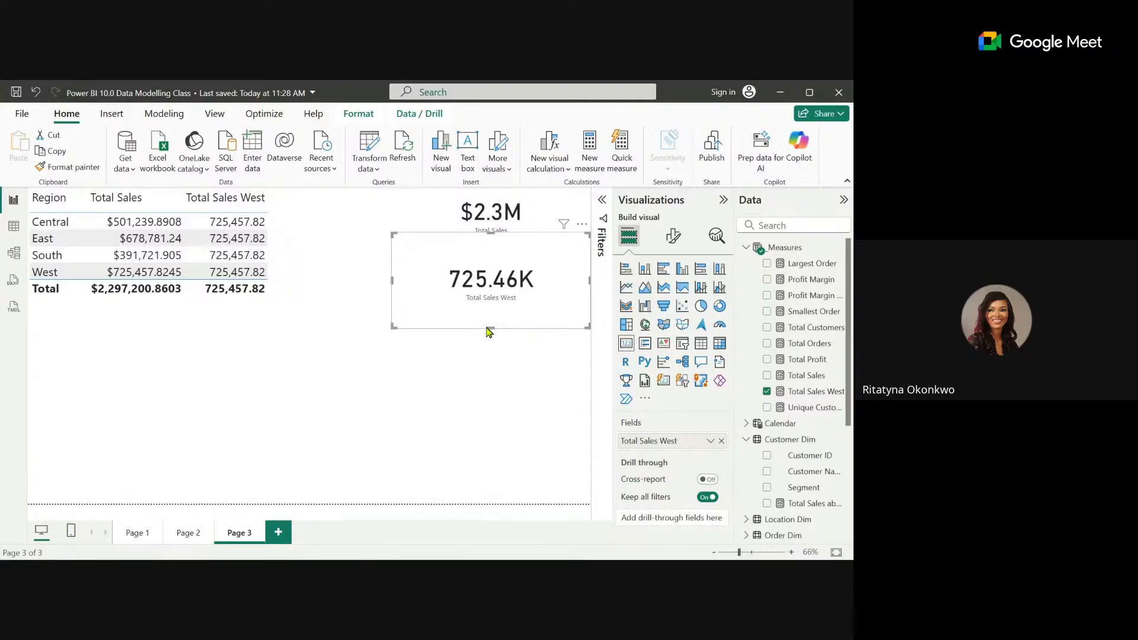
left_click(487, 228)
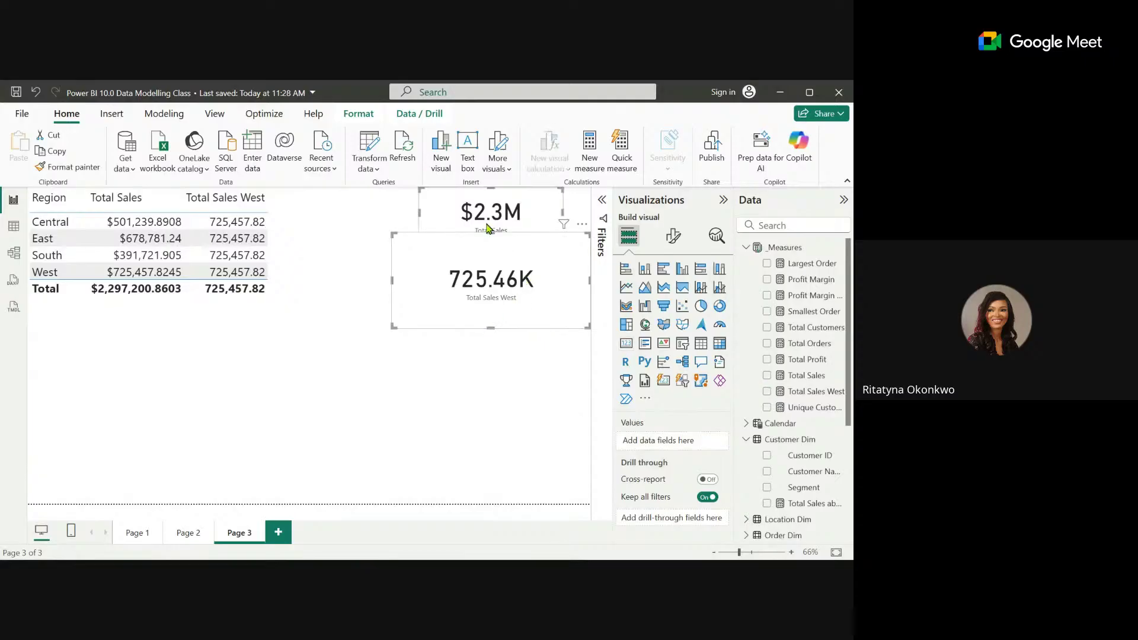
key("ctrl+x")
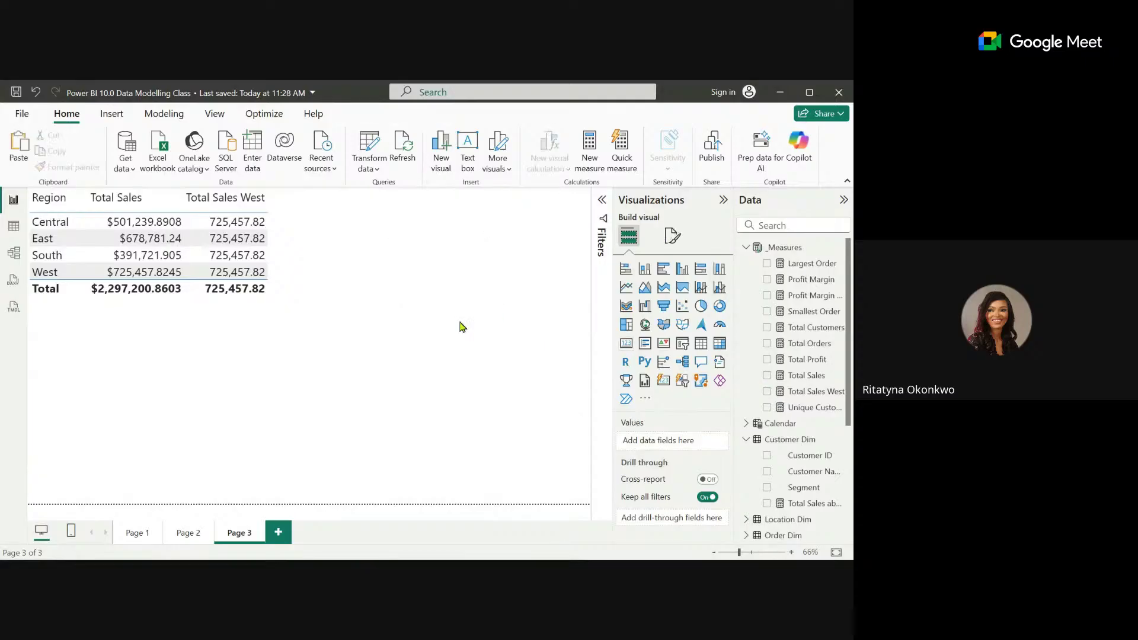
Insert a new table visual below the region table and add the Total Sales above 15 dollars measure to it.
left_click(699, 349)
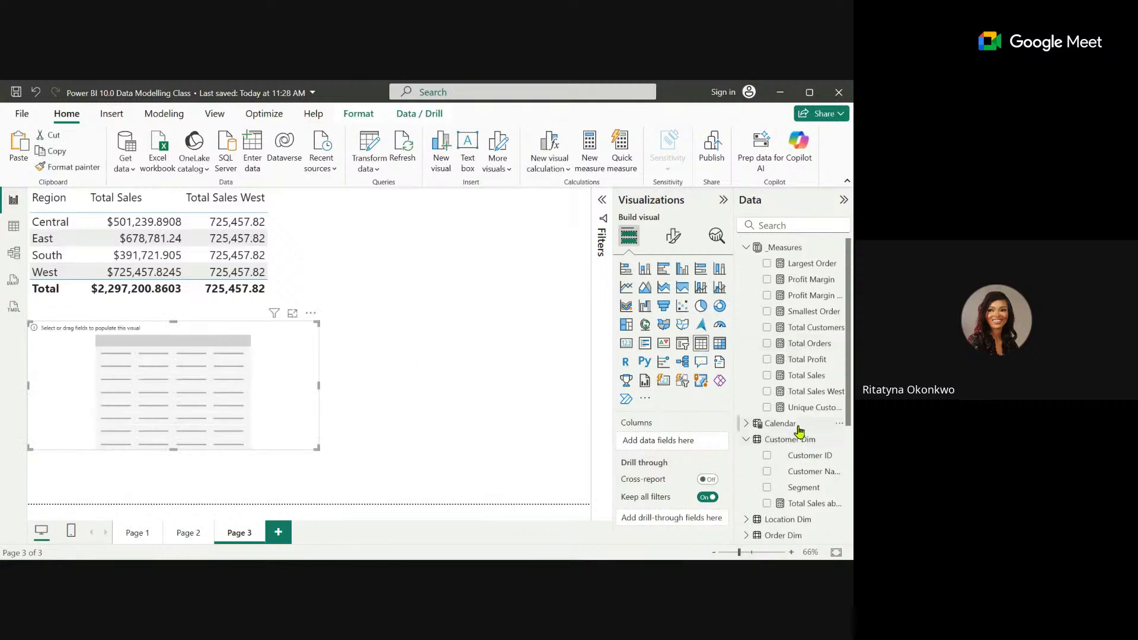
left_click(767, 391)
left_click(767, 392)
scroll(851, 350, "down", 1)
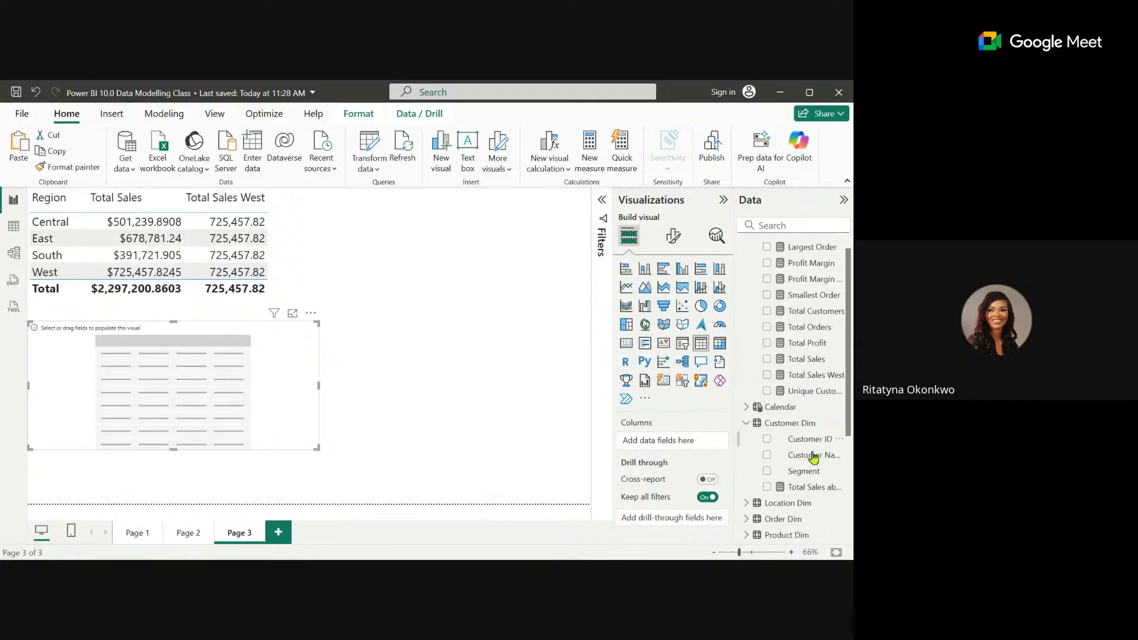
left_click(767, 486)
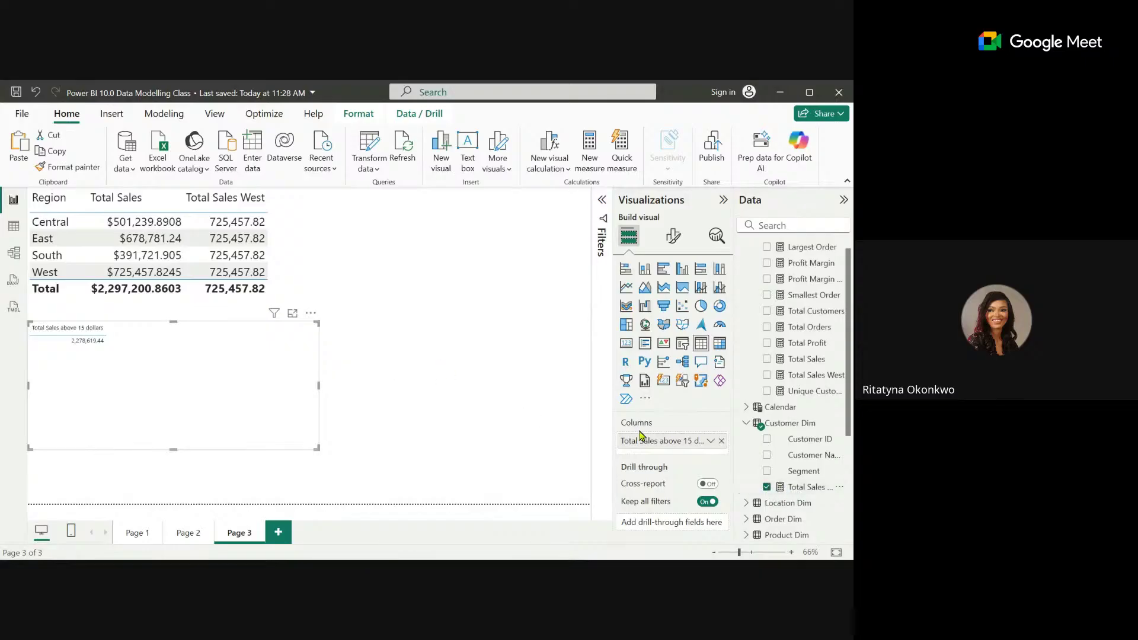
Add Order ID from Order Dim to the new table and sort it by Total Sales above 15 dollars in descending order.
left_click(820, 488)
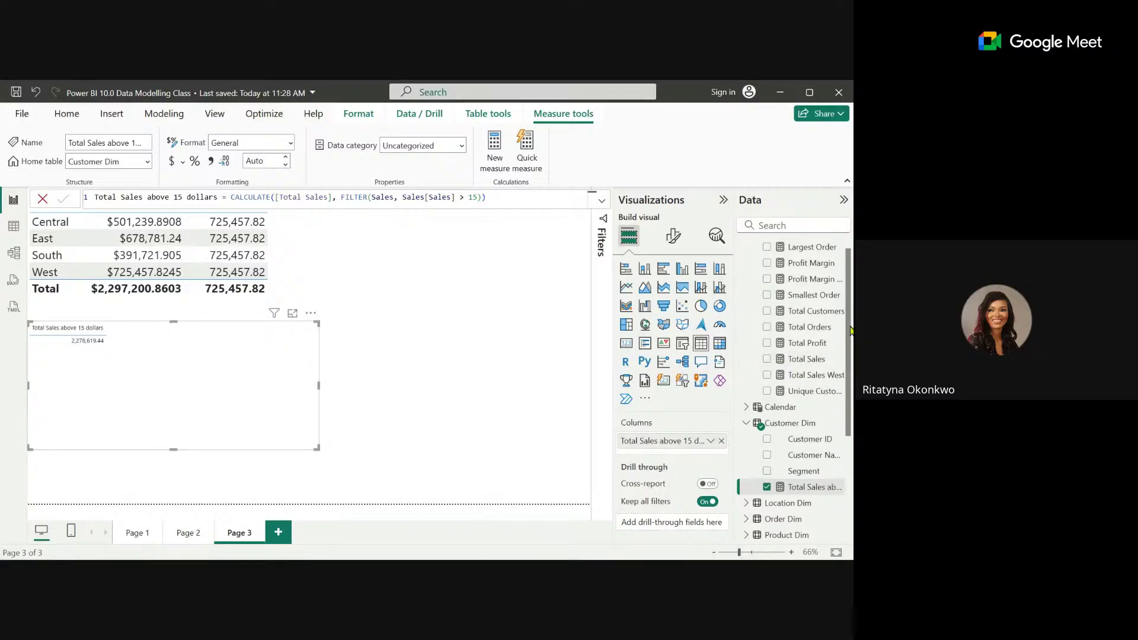
scroll(851, 330, "down", 3)
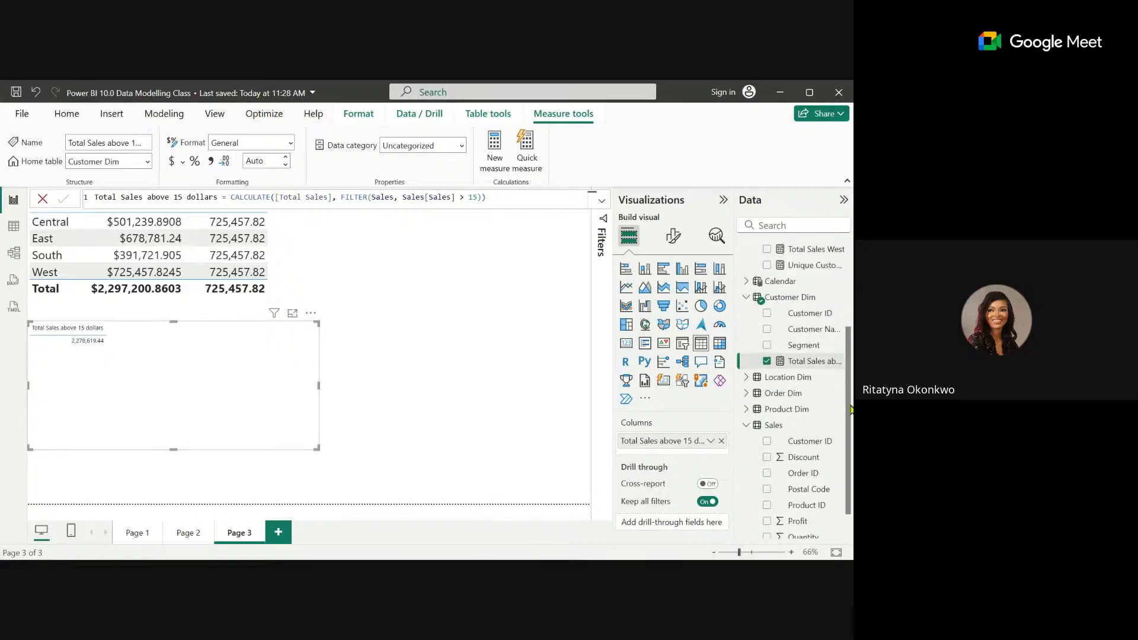
left_click(755, 388)
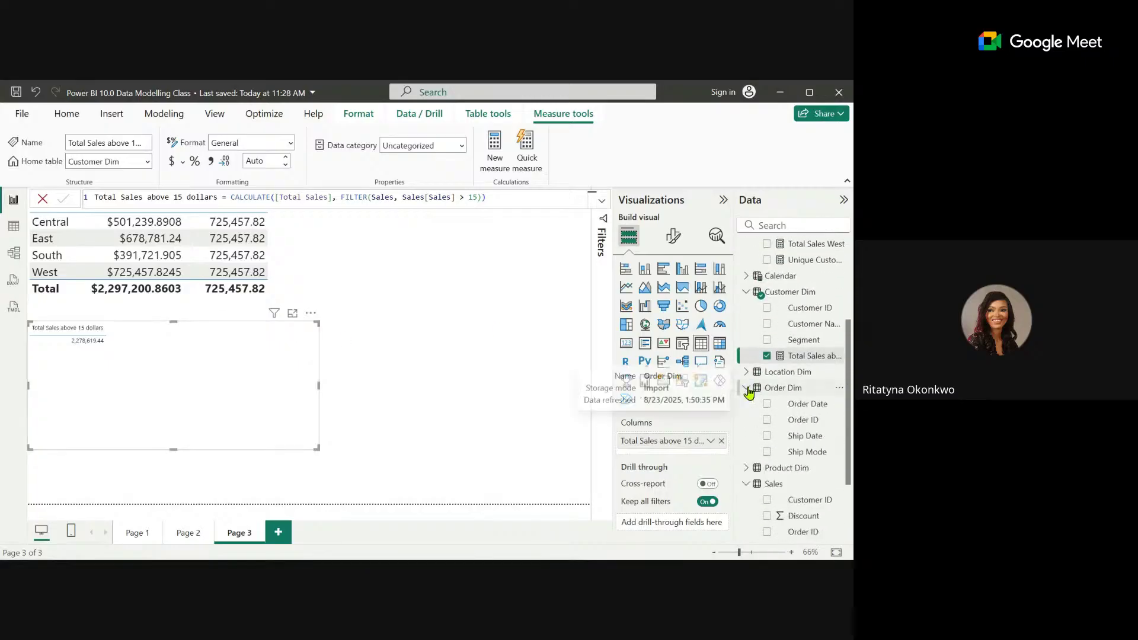
left_click(768, 421)
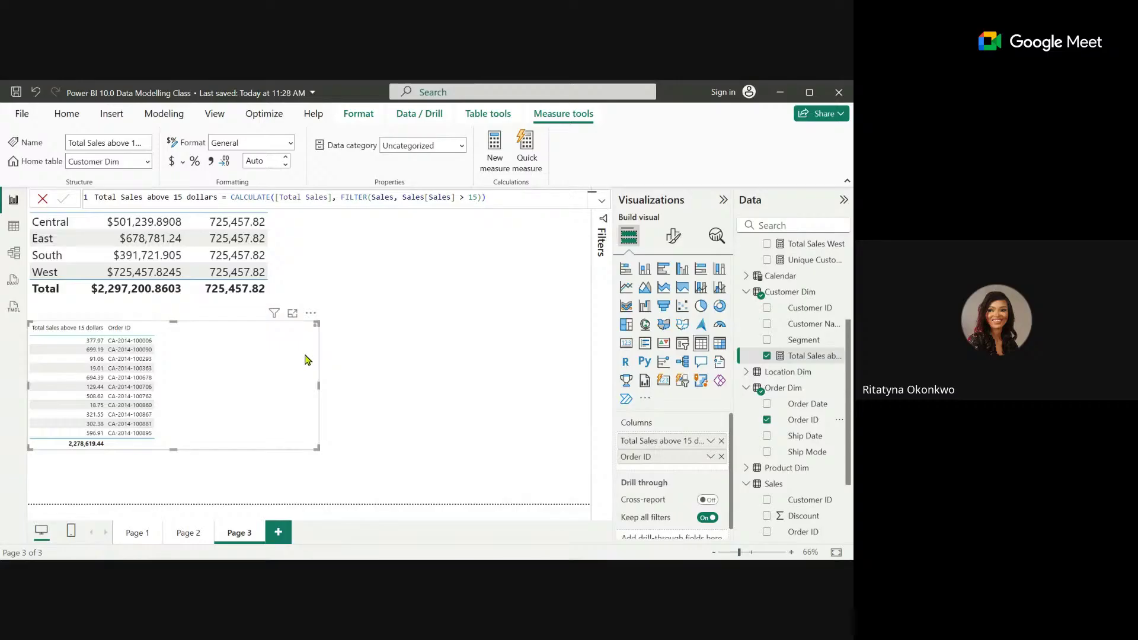
left_click(59, 330)
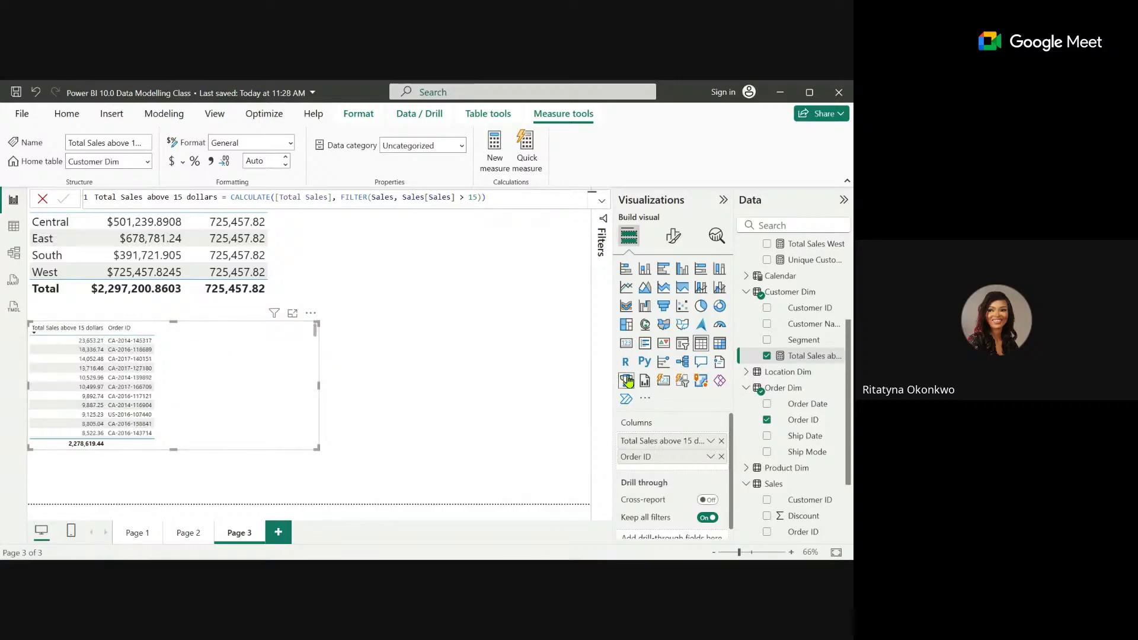
Remove the Order ID column from the new table.
left_click(767, 420)
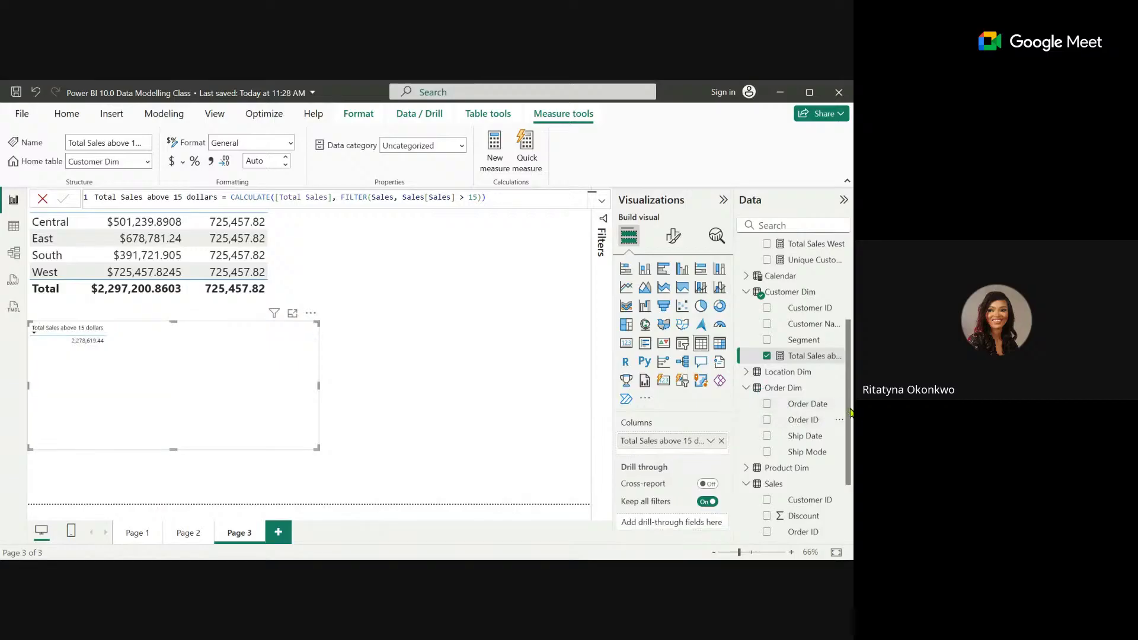
scroll(849, 425, "down", 2)
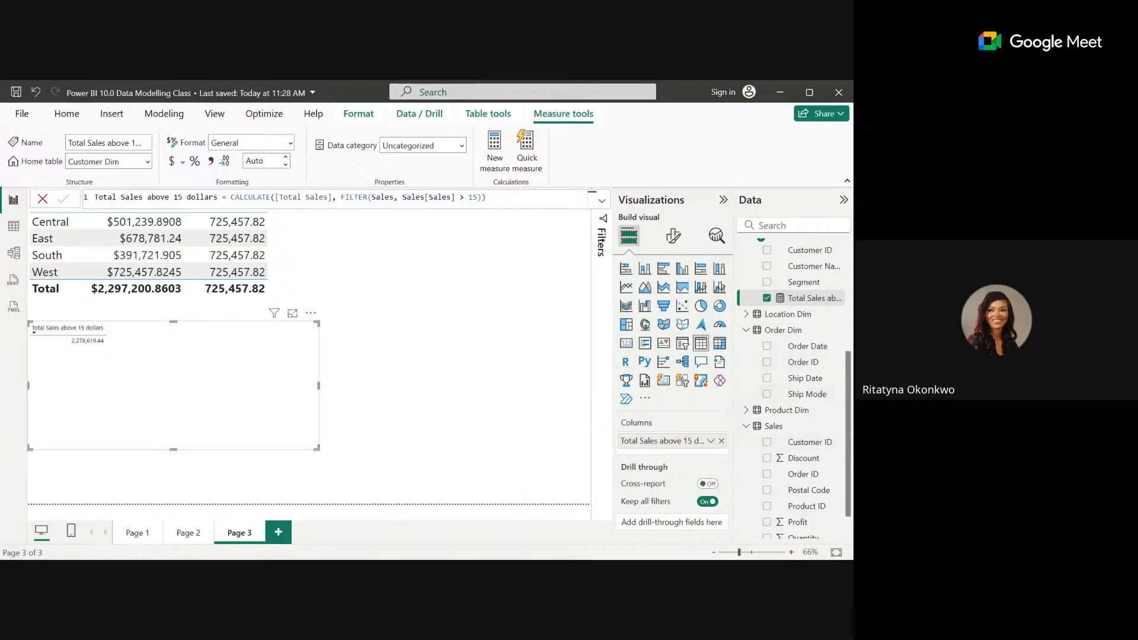
Add Row ID from the Sales table to the lower table visual and set it to Don't summarize.
left_click_drag(851, 416, 849, 446)
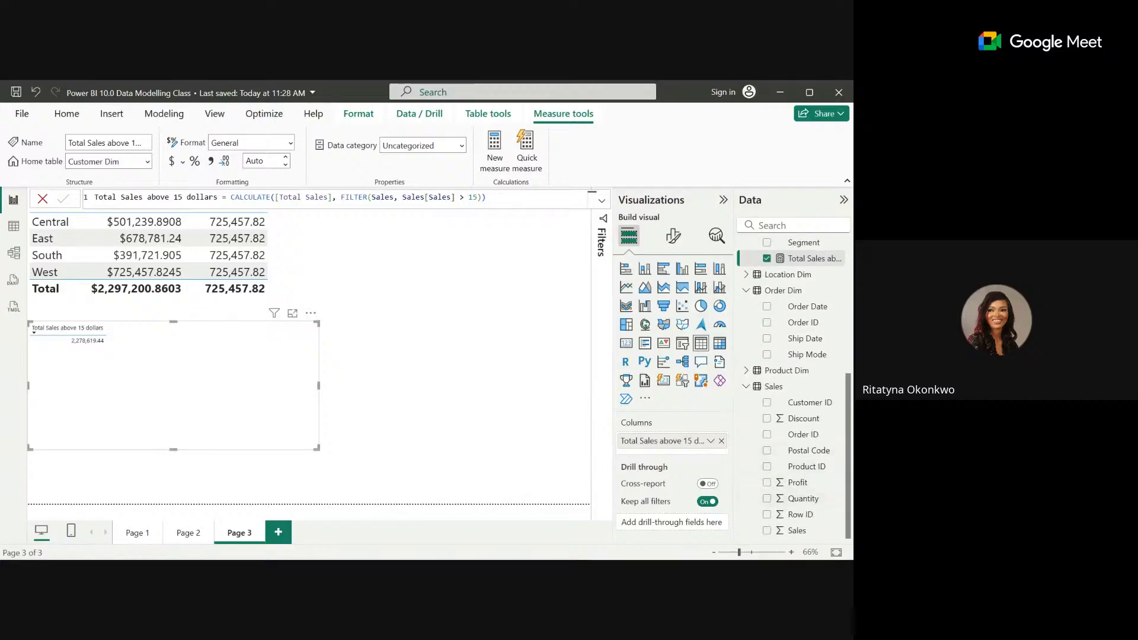
left_click(767, 515)
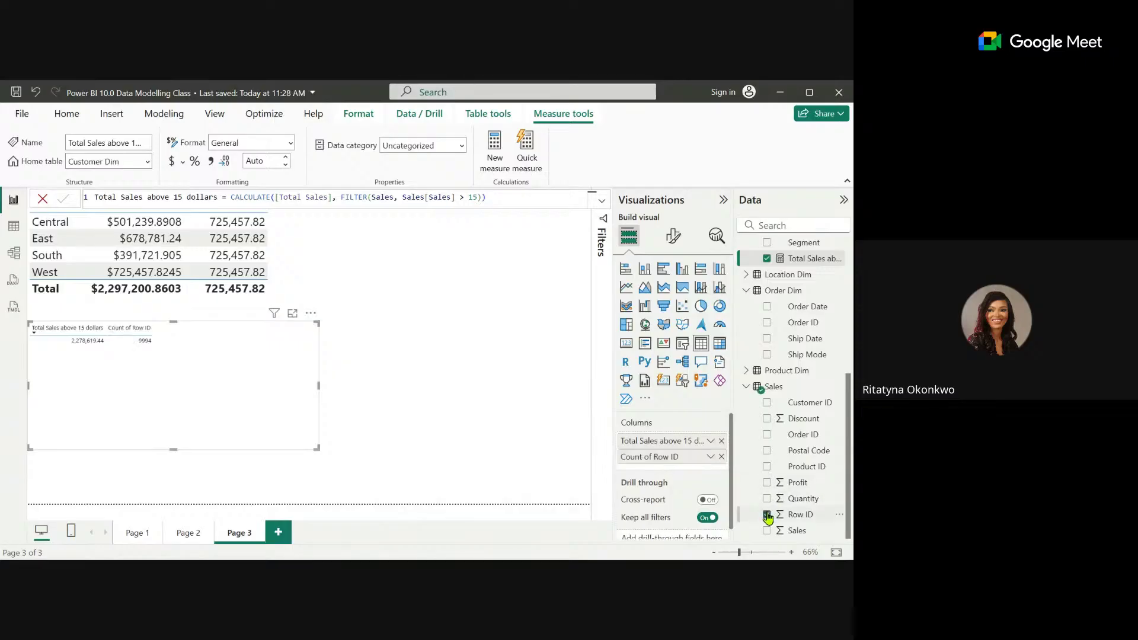
left_click(711, 458)
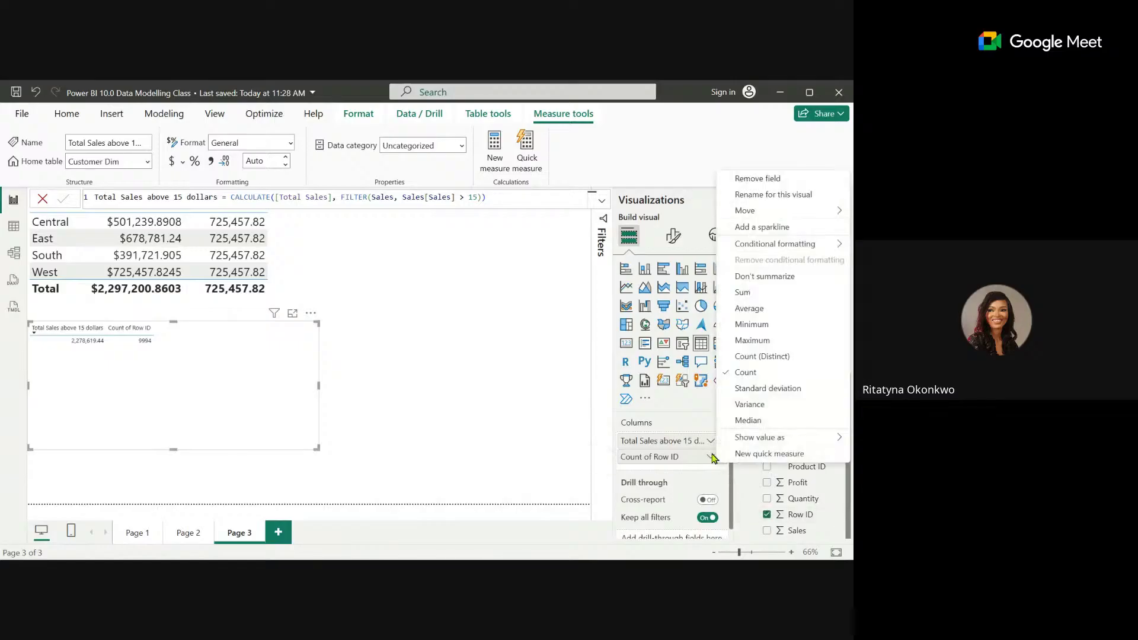
left_click(756, 281)
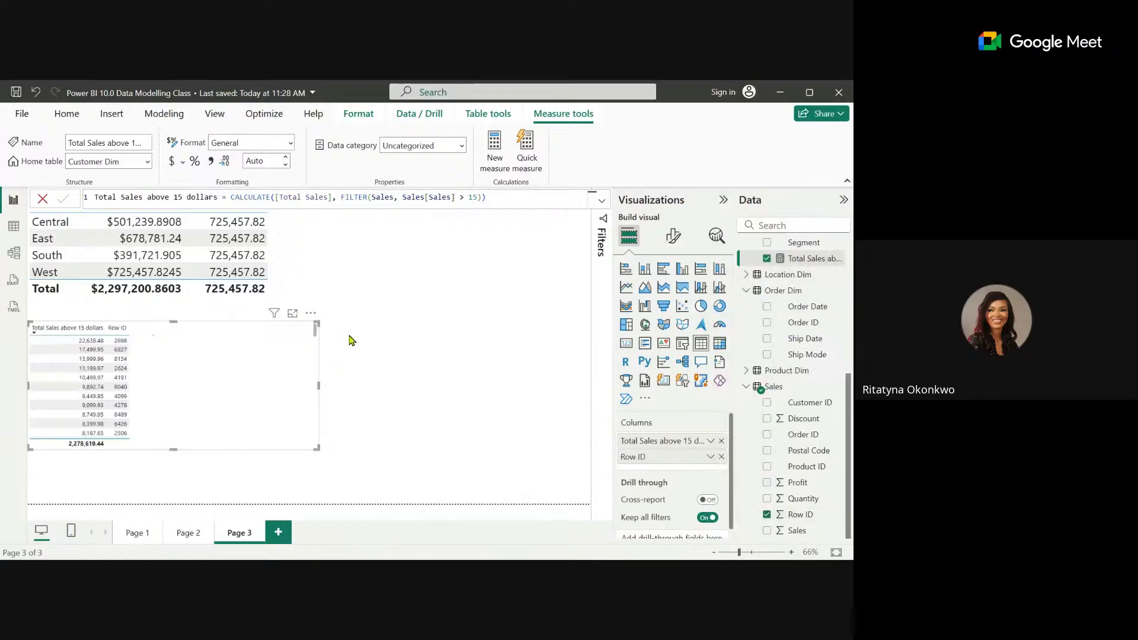
Check the sort options of the lower table visual and remove that visual from the report page.
left_click(310, 313)
mouse_move(362, 442)
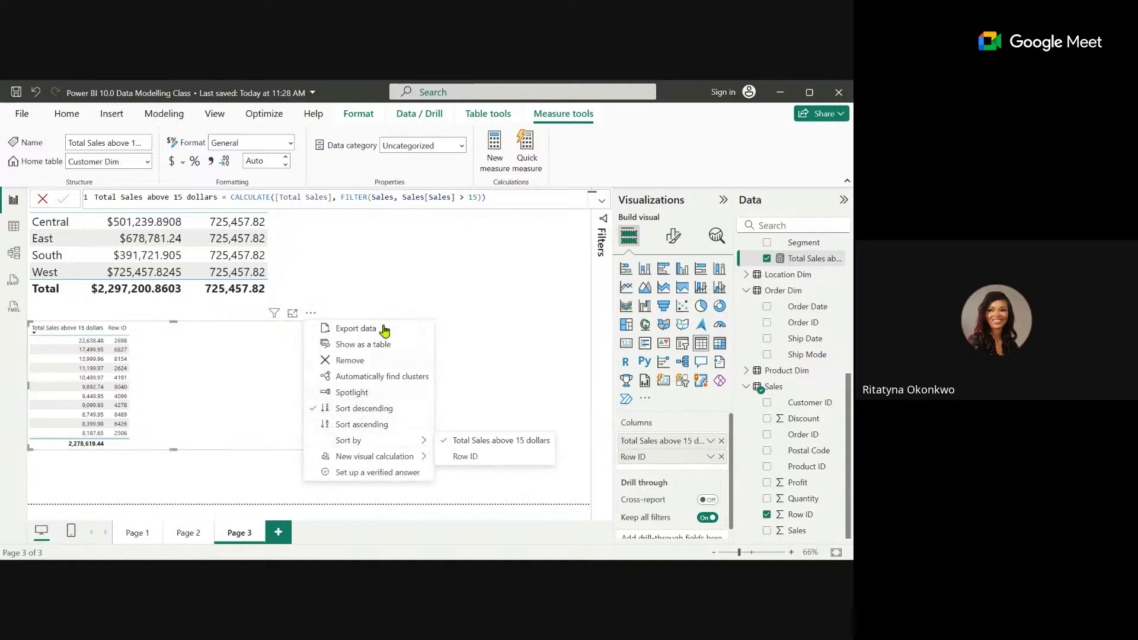
left_click(442, 254)
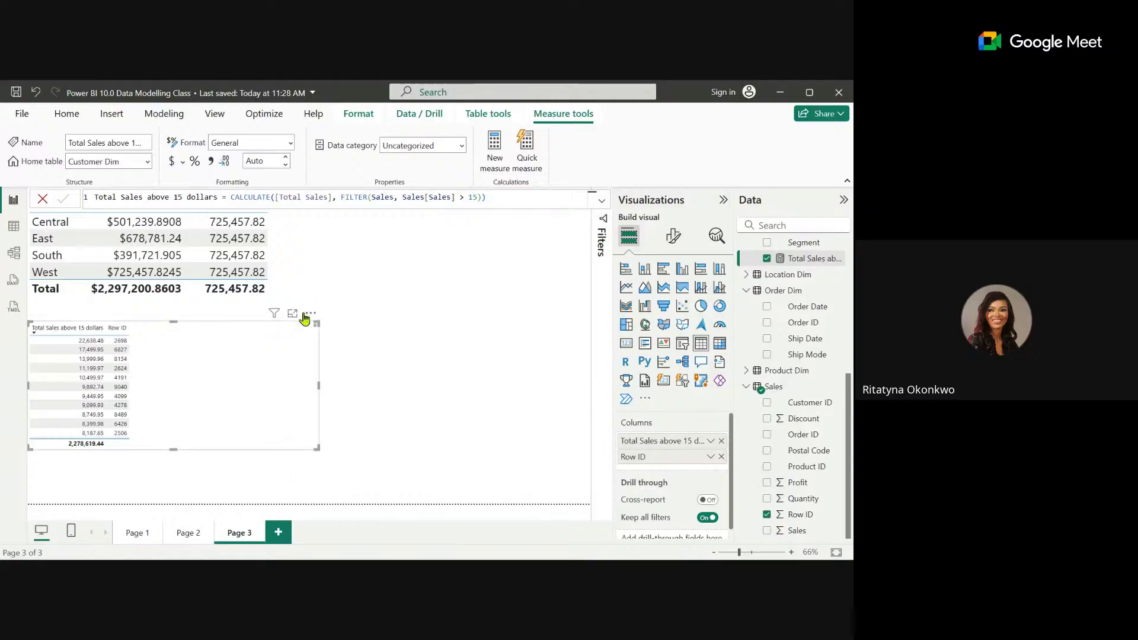
left_click(311, 314)
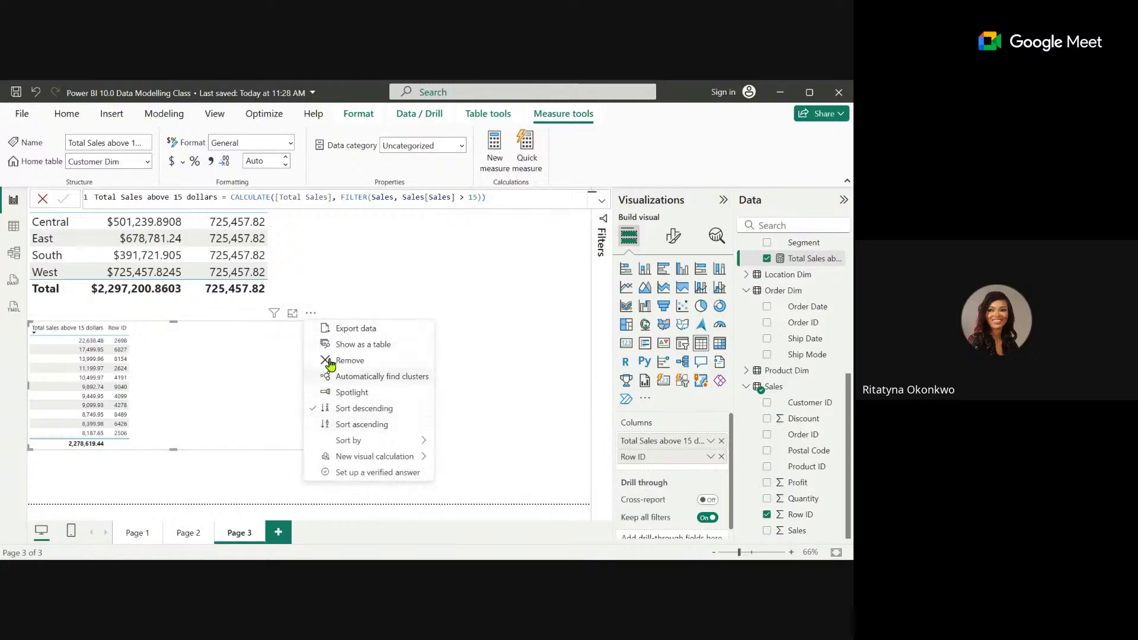
left_click(330, 361)
Examine the Sales column of the Sales table and its list of filter values in Table view, and return to the report.
left_click(13, 226)
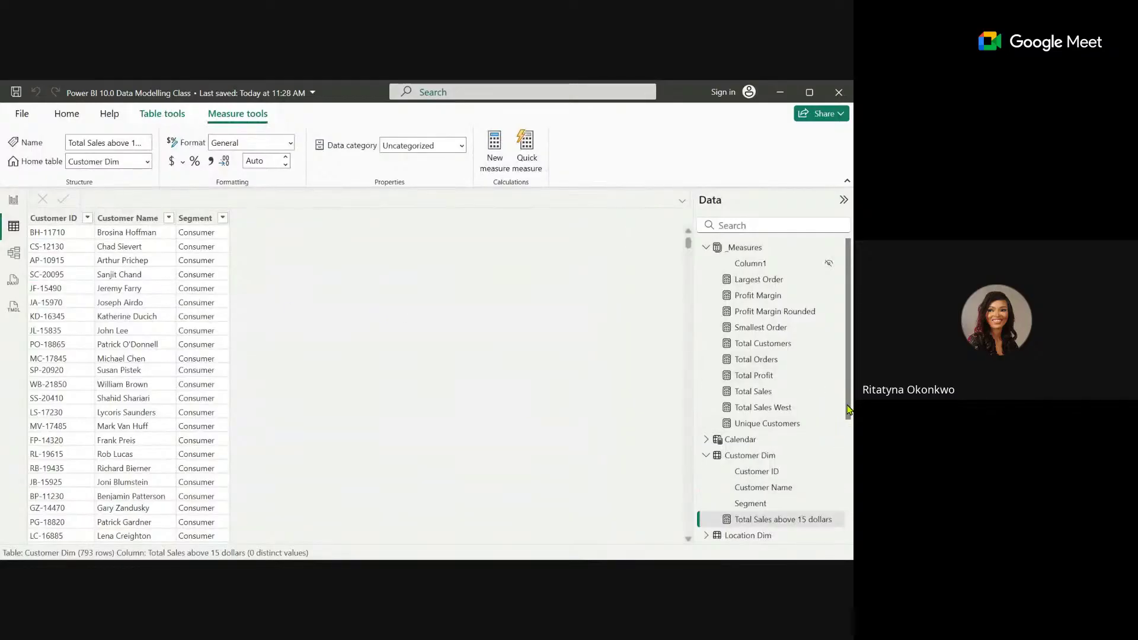
scroll(848, 409, "down", 3)
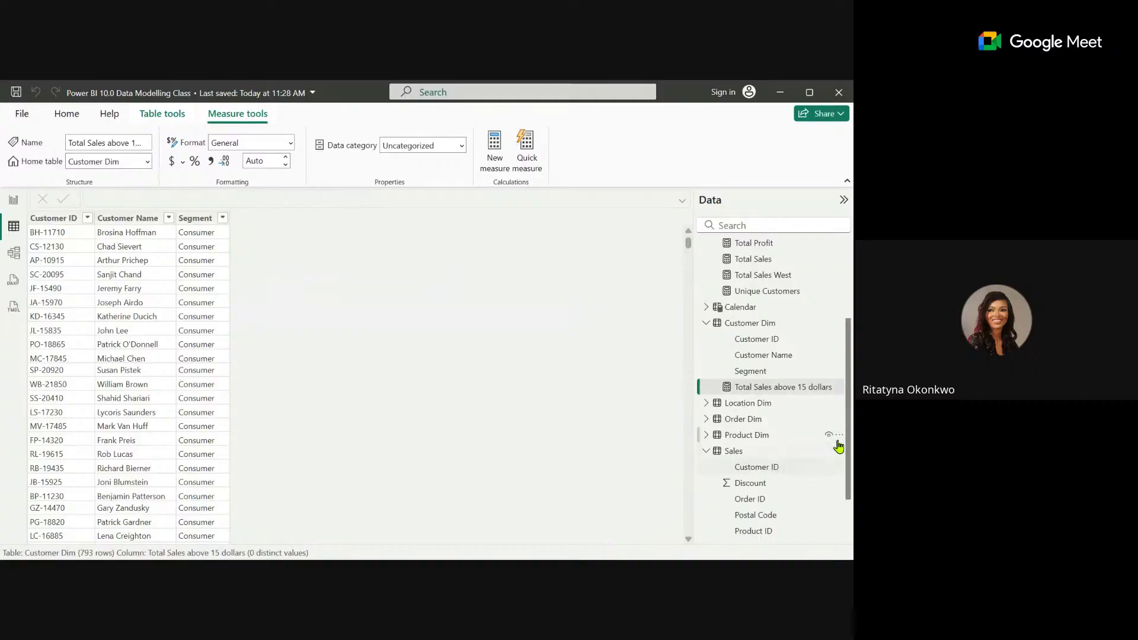
scroll(842, 444, "down", 2)
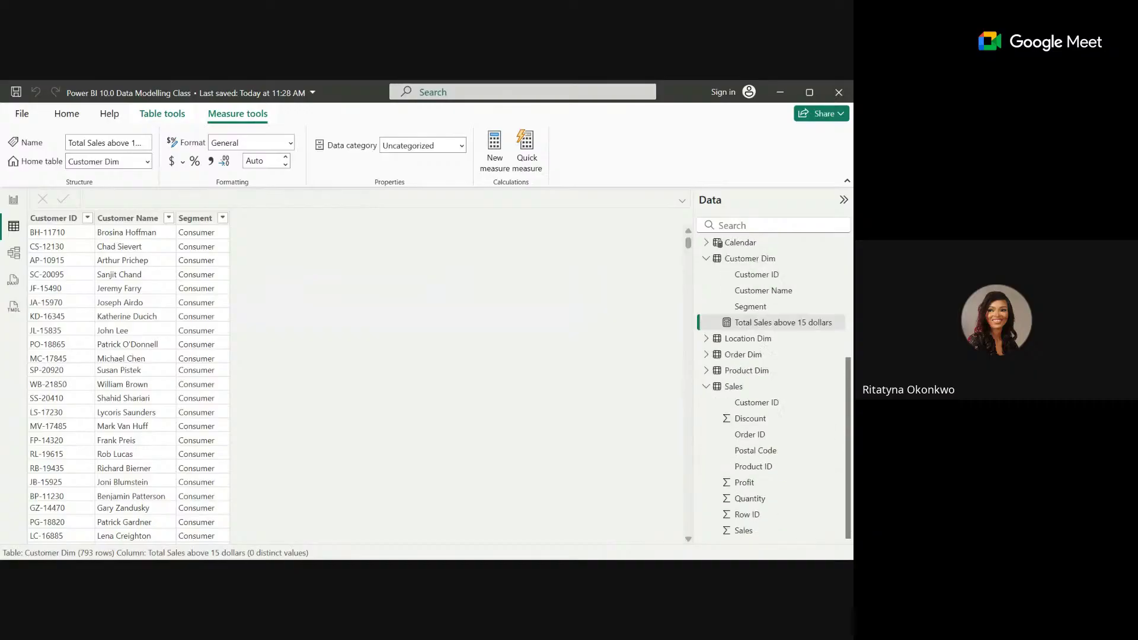
left_click(761, 523)
left_click(761, 531)
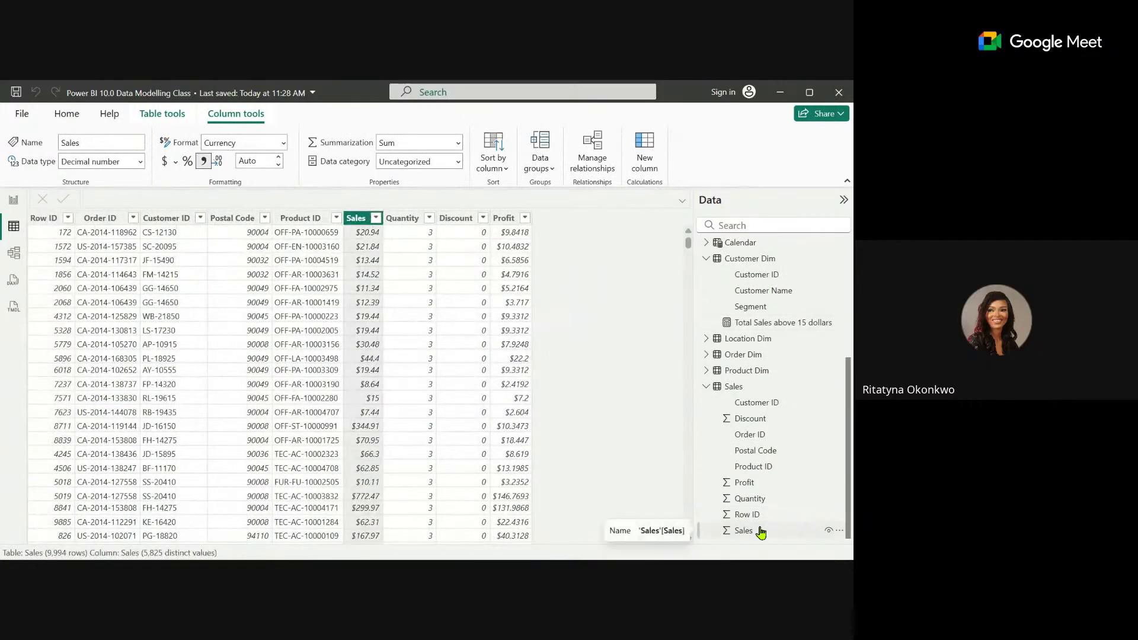
left_click(375, 220)
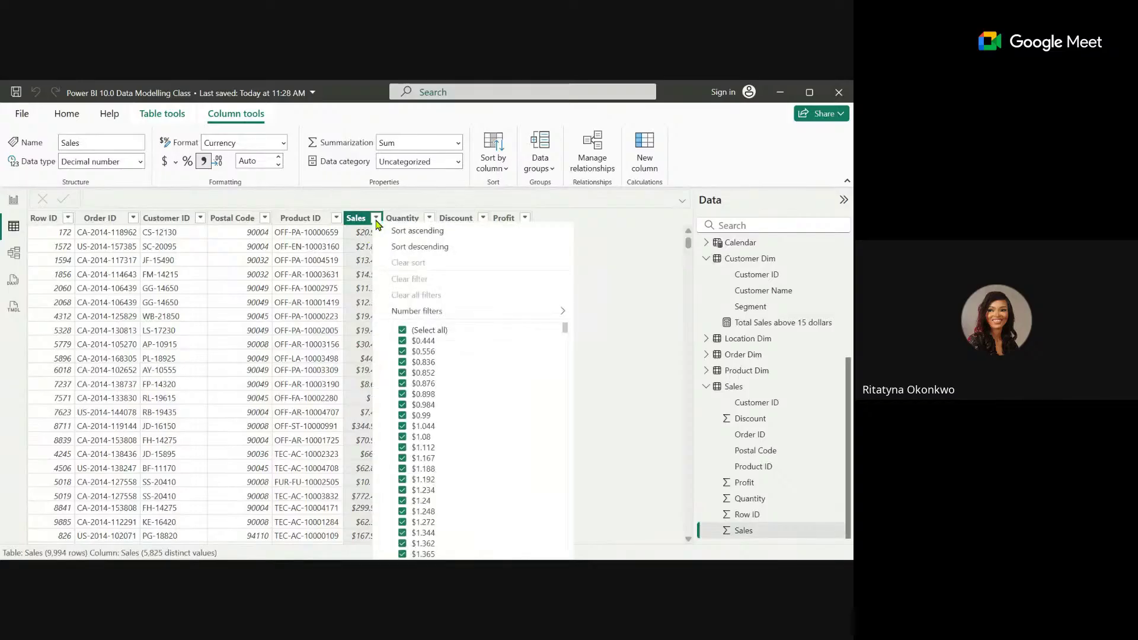
left_click(637, 243)
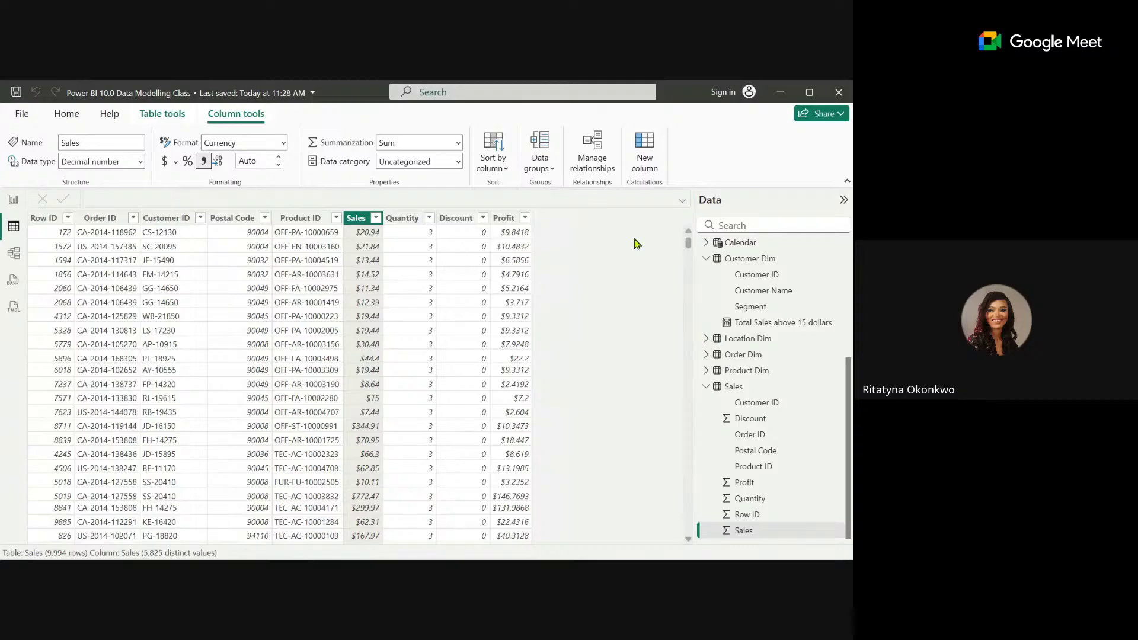
left_click(12, 200)
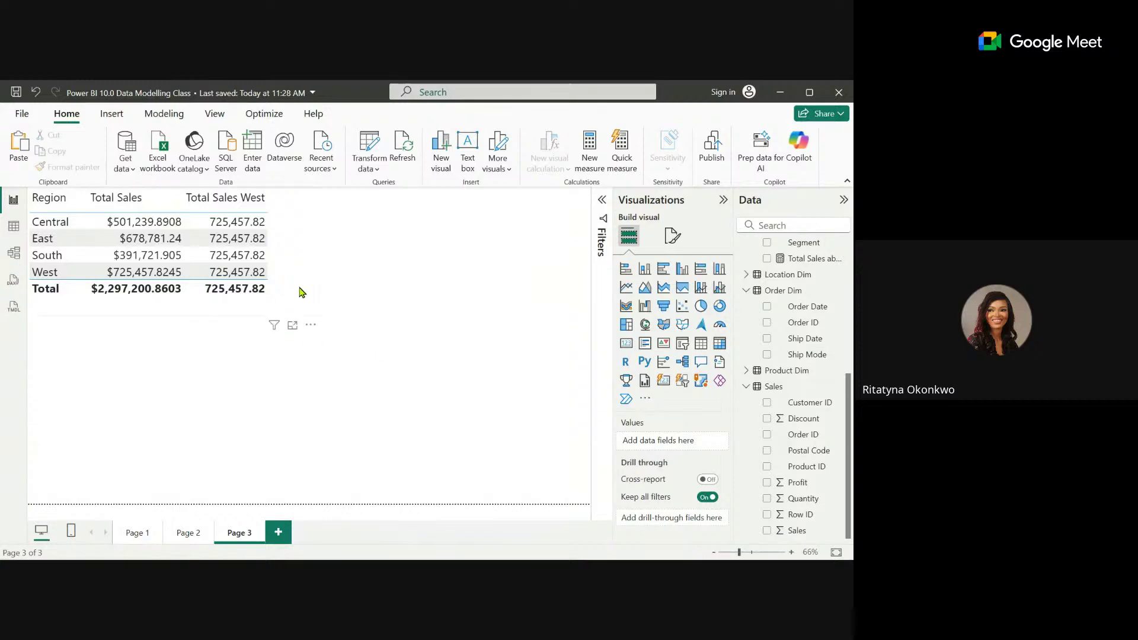
Insert a table visual below the region table showing Category from Product Dim and the Total Sales above 15 dollars measure.
left_click(291, 263)
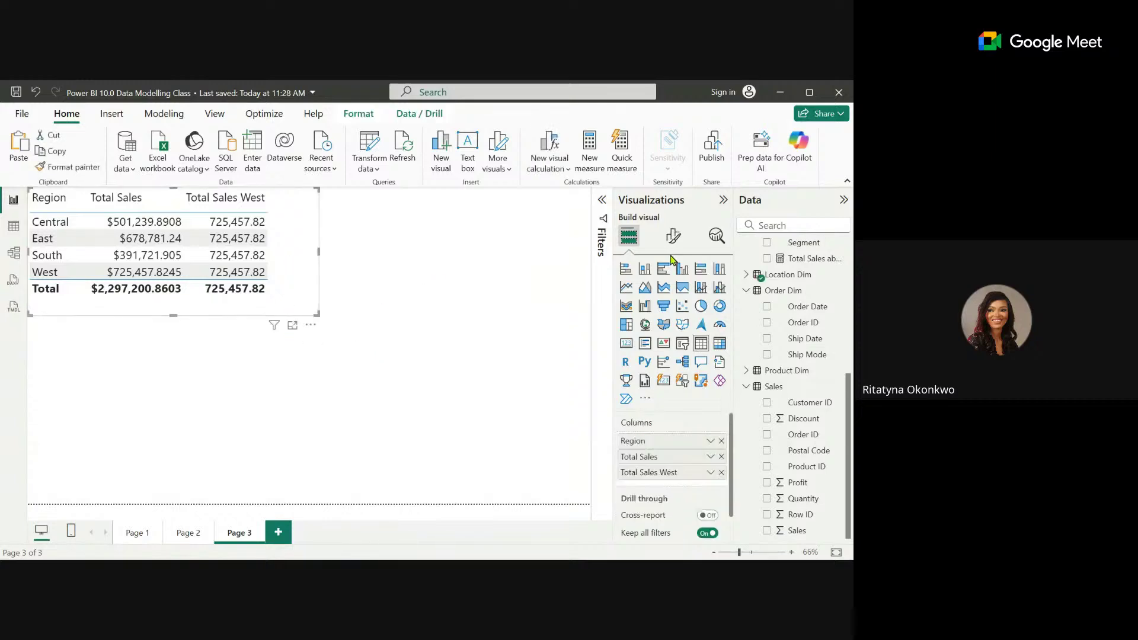
left_click(477, 360)
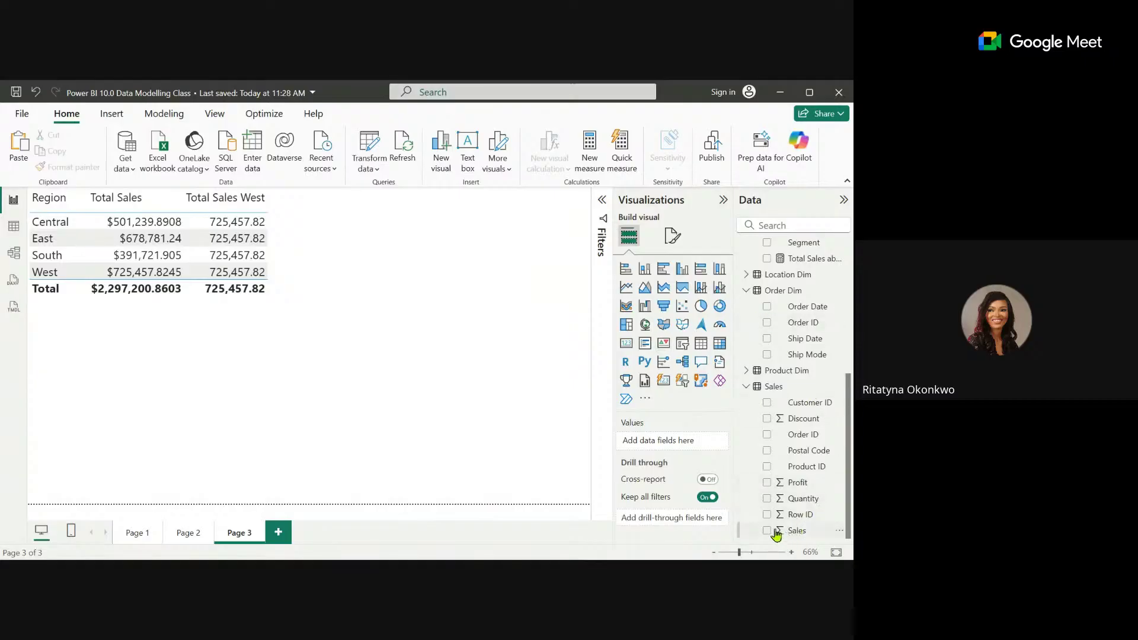
left_click(702, 344)
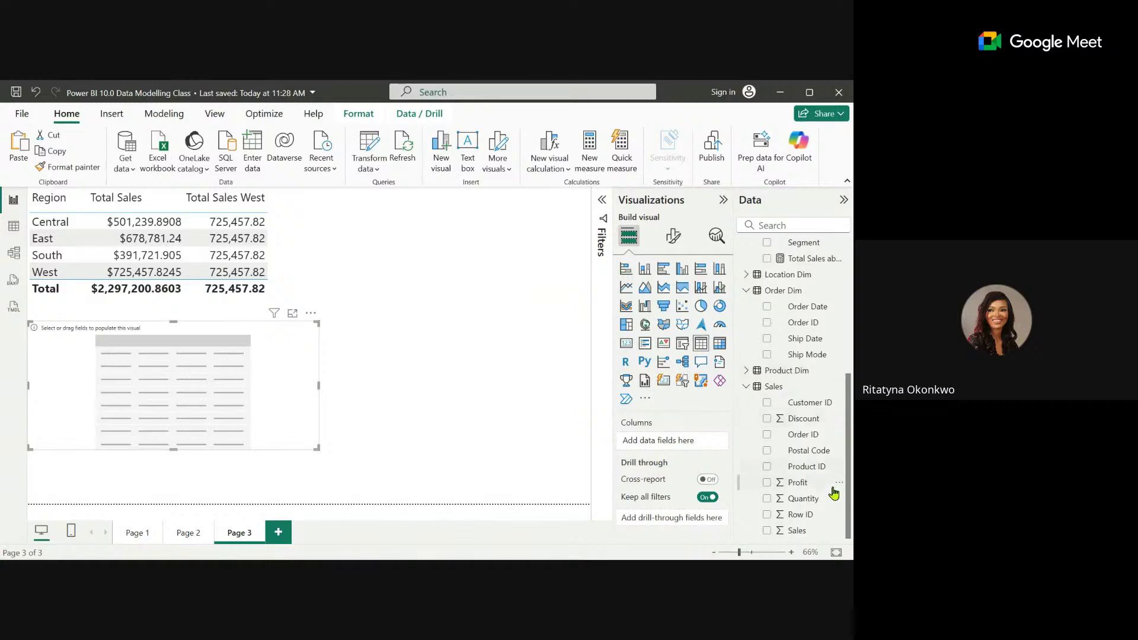
left_click(747, 371)
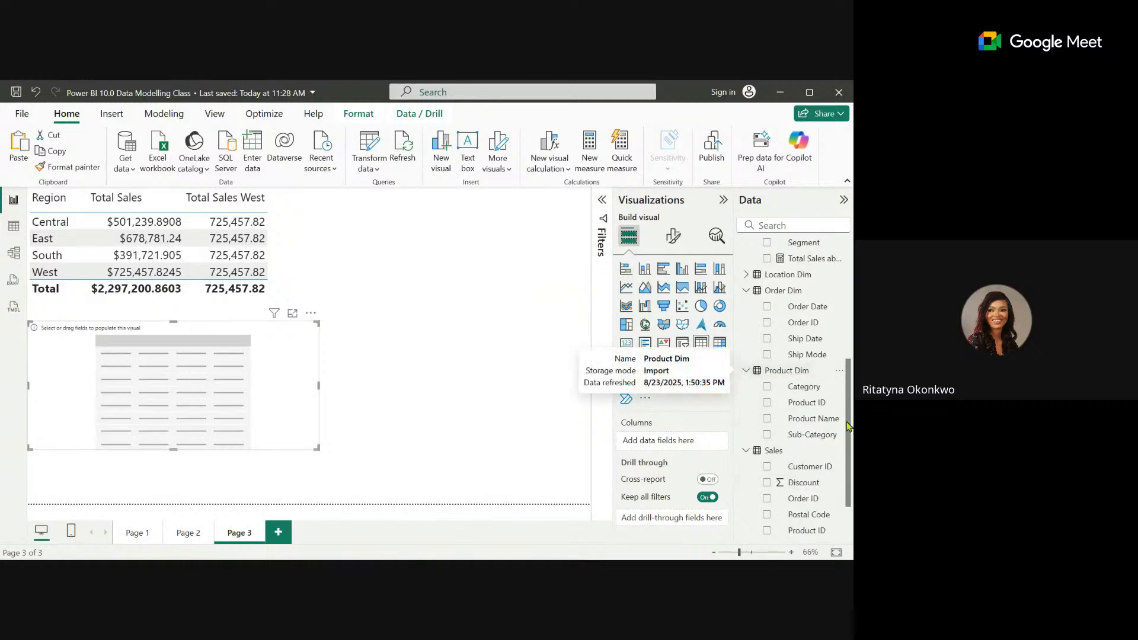
left_click(767, 387)
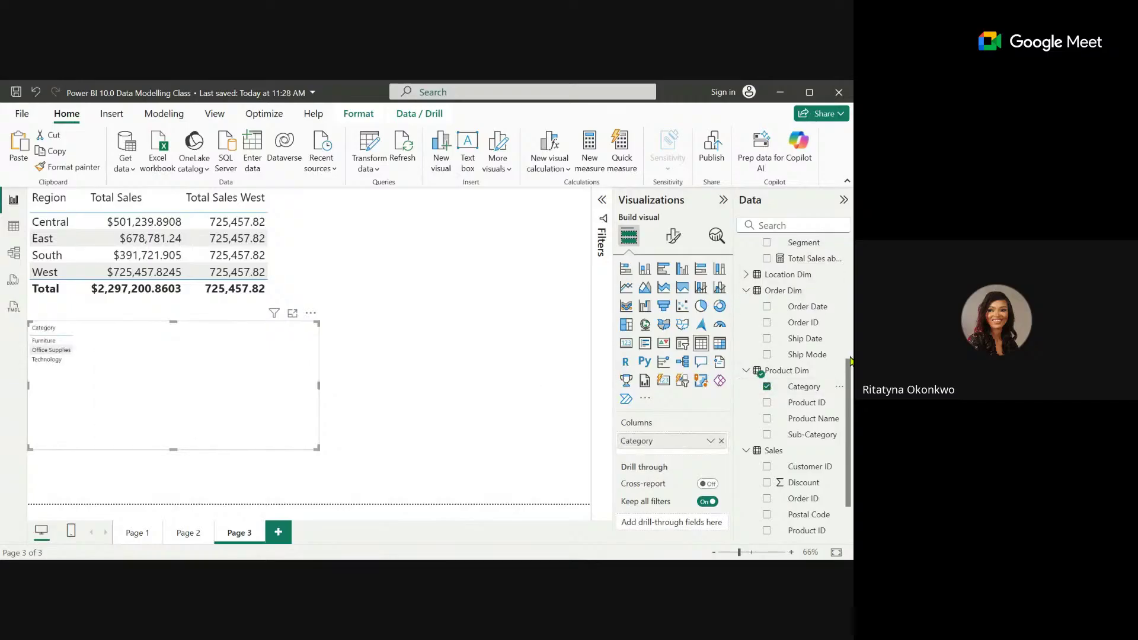
left_click(789, 224)
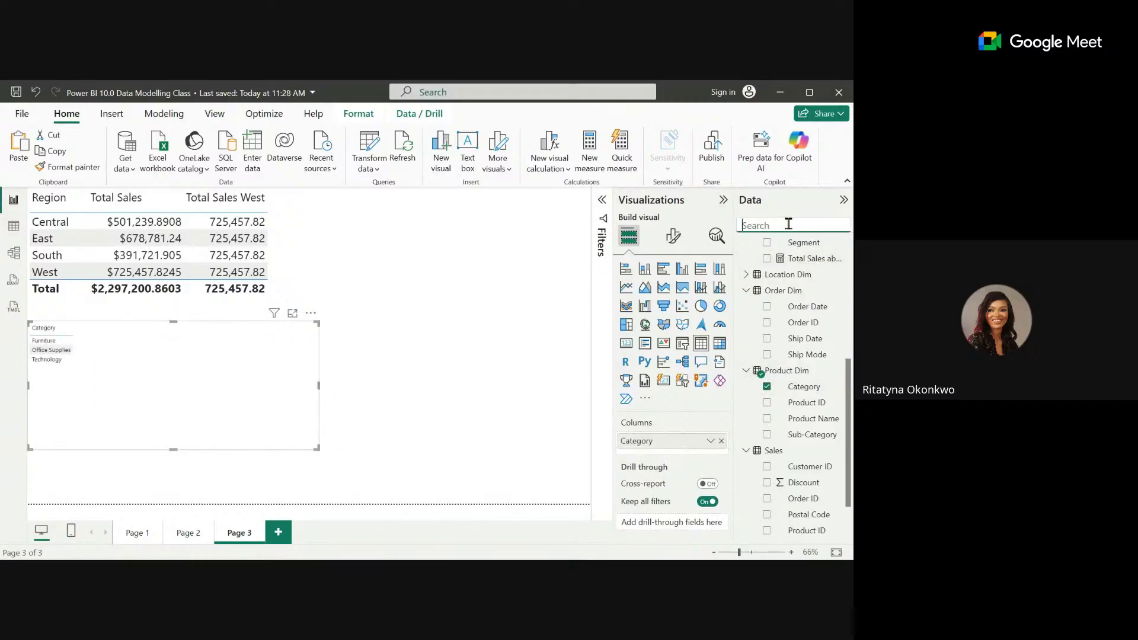
left_click_drag(850, 373, 851, 253)
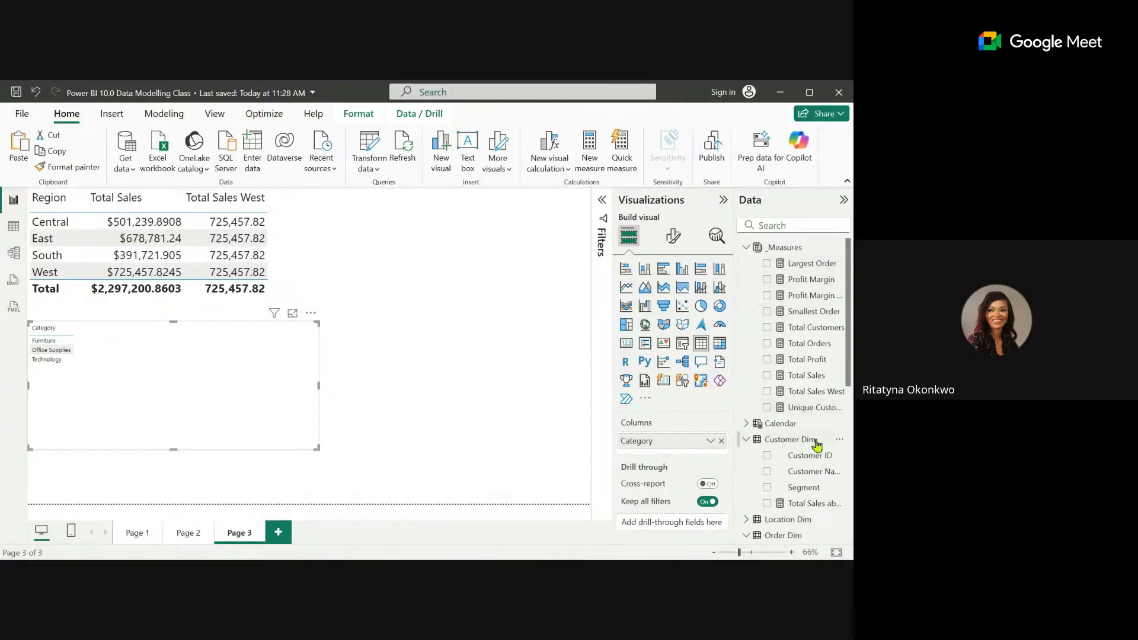
left_click(767, 504)
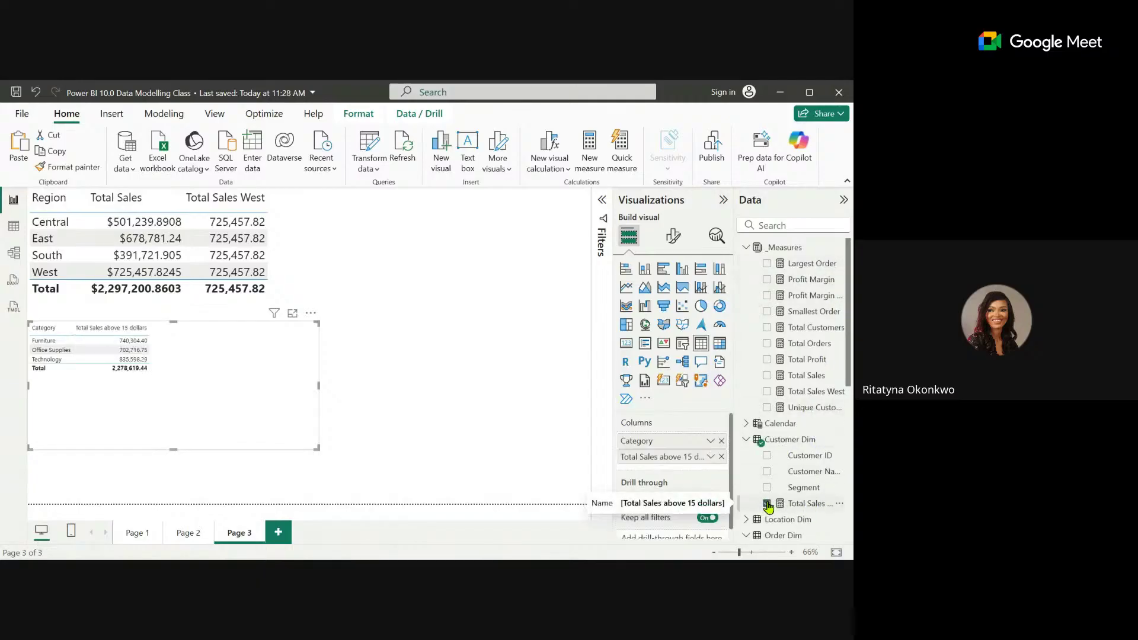
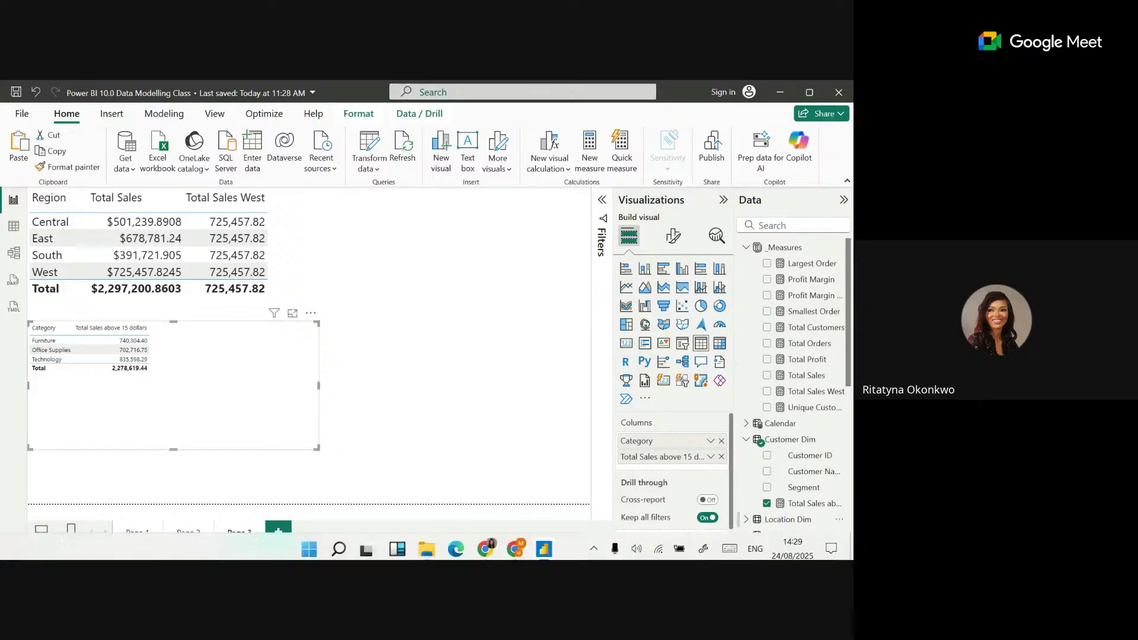
Remove the category table visual from the report page.
scroll(850, 338, "down", 5)
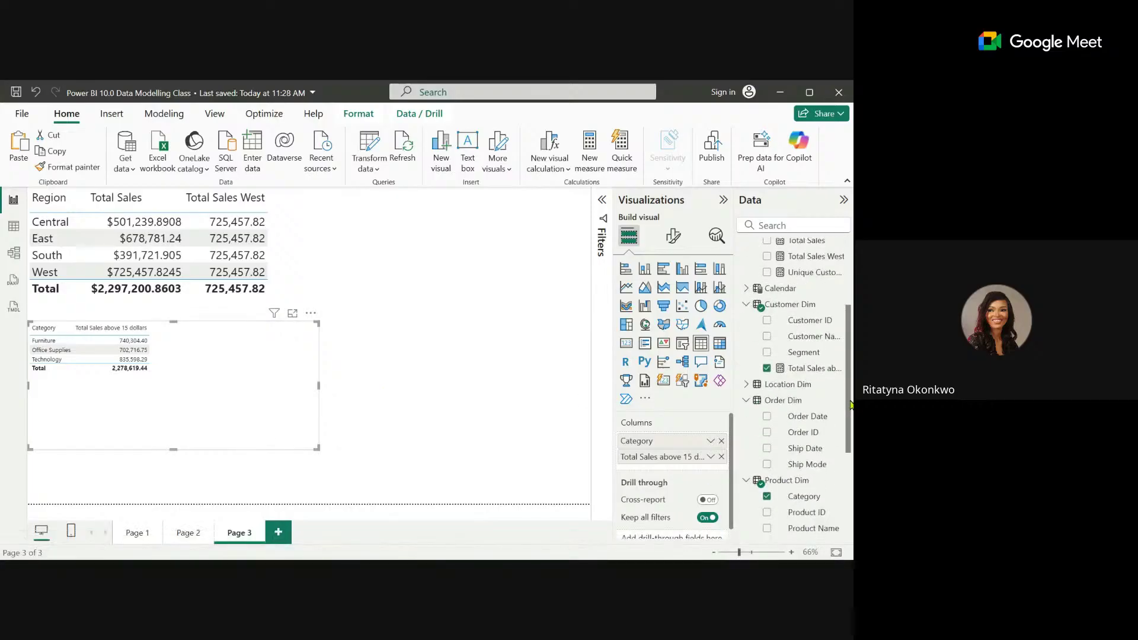
scroll(849, 332, "up", 5)
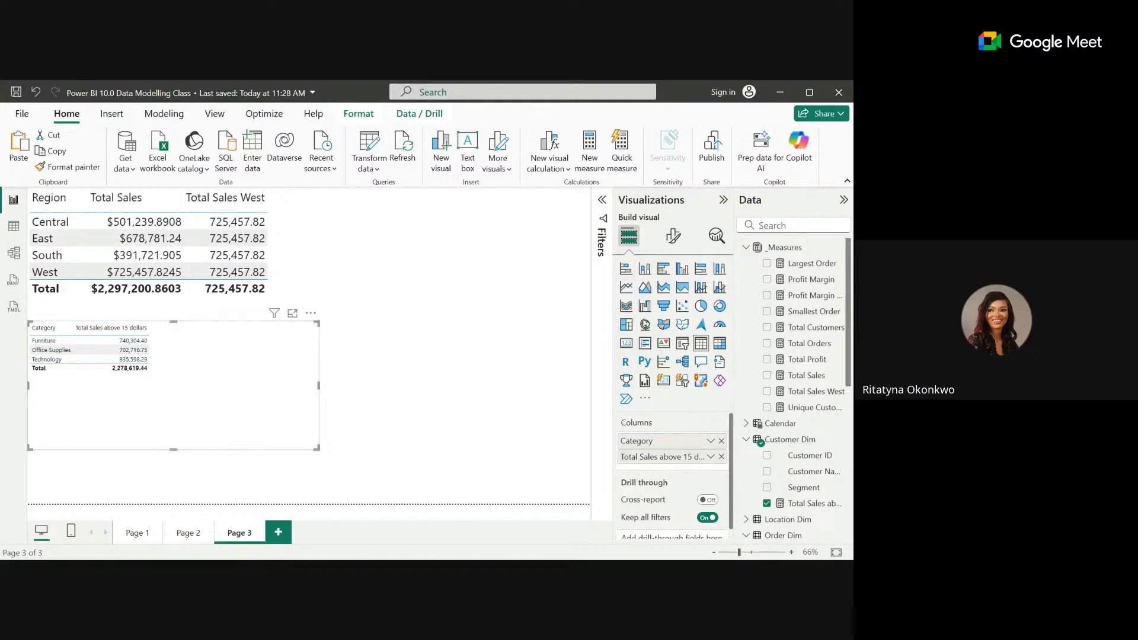
scroll(849, 329, "down", 5)
scroll(849, 329, "up", 5)
left_click(311, 313)
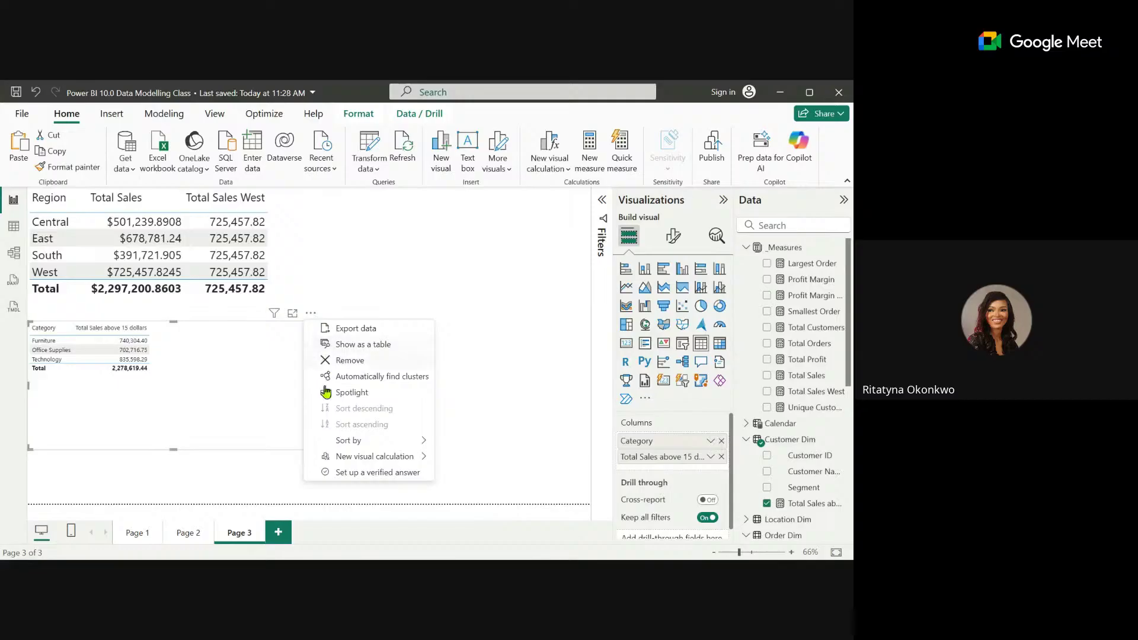
left_click(345, 363)
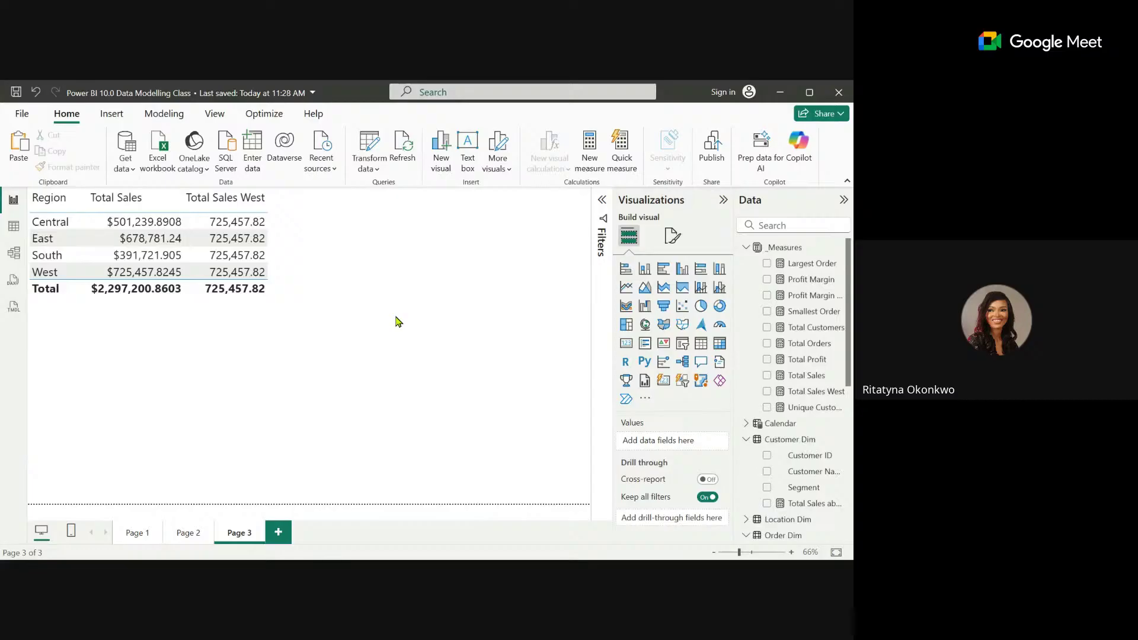
Review the Total Sales above 15 dollars formula and copy the full formula of the Total Sales West measure.
left_click(807, 504)
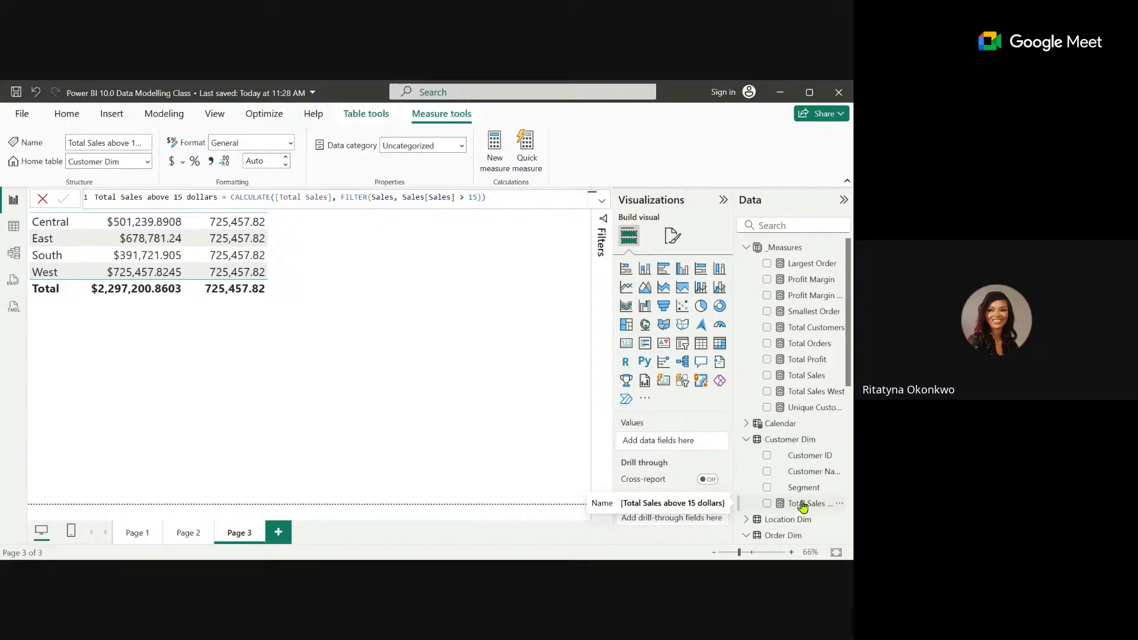
left_click_drag(803, 505, 797, 504)
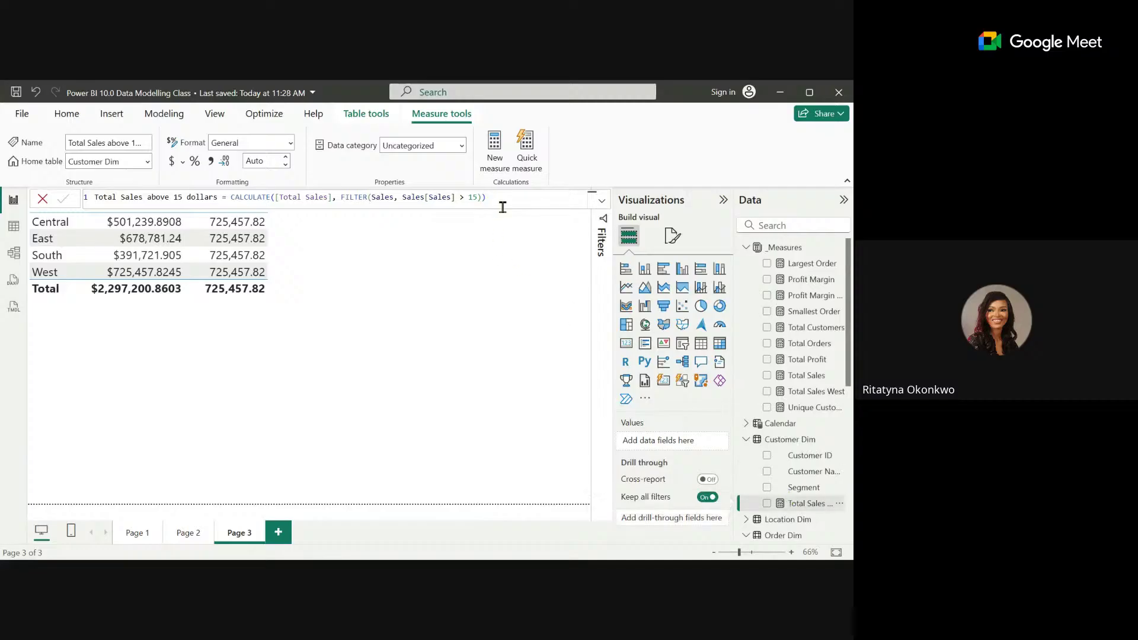
left_click(824, 391)
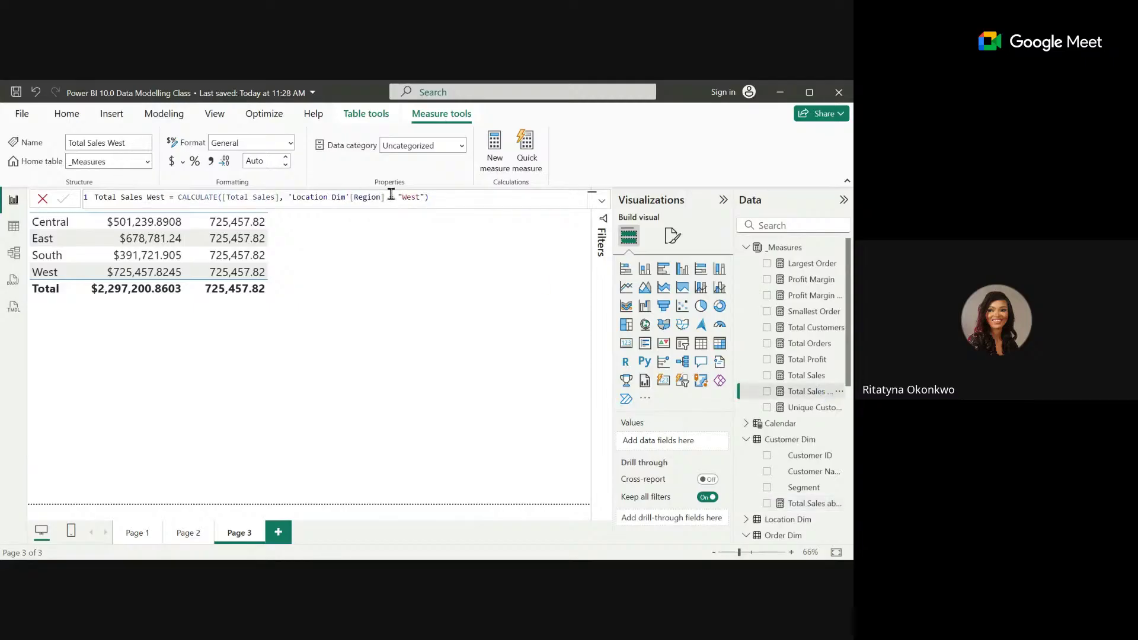
left_click_drag(462, 195, 86, 191)
triple_click(129, 197)
key("ctrl+c")
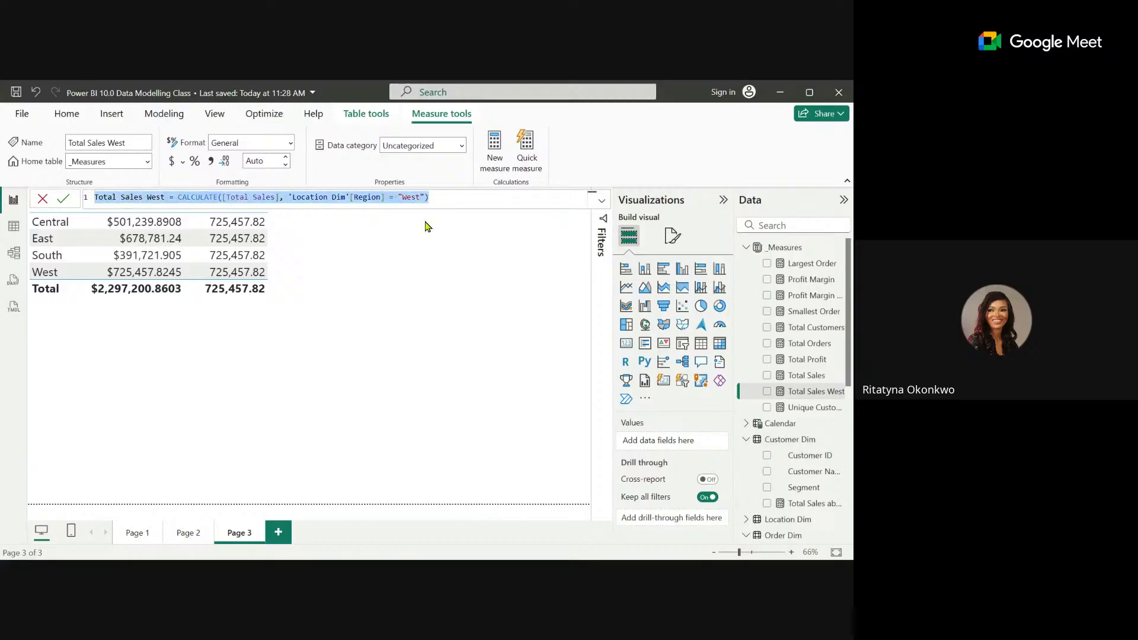
Create a new measure from the copied Total Sales West formula and name it Total Sales West Filter.
left_click(504, 149)
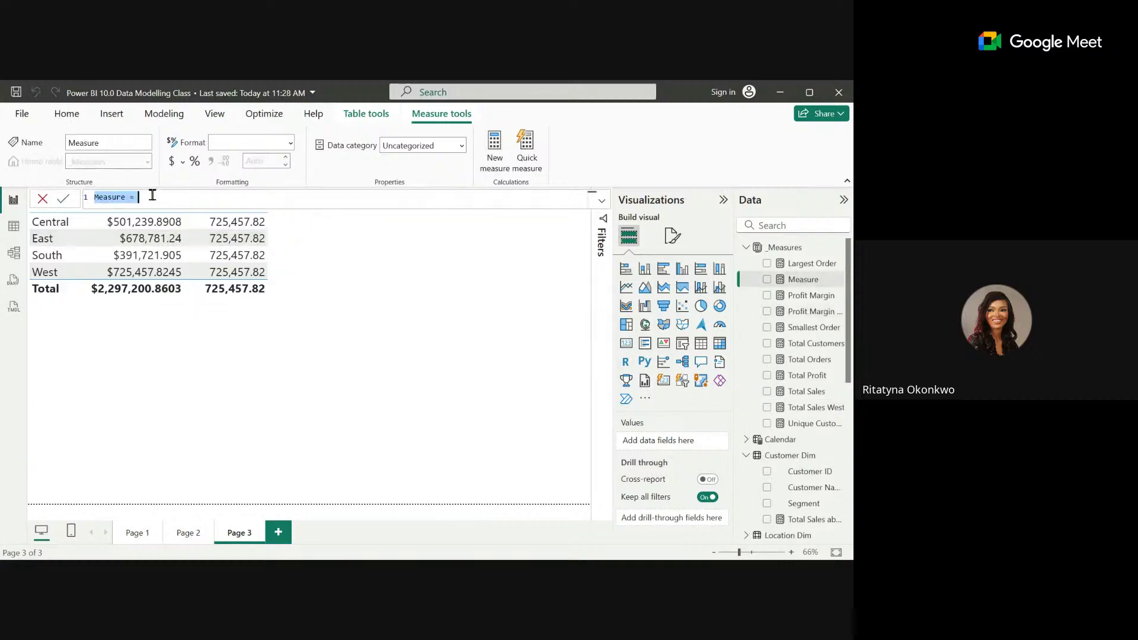
key("ctrl+v")
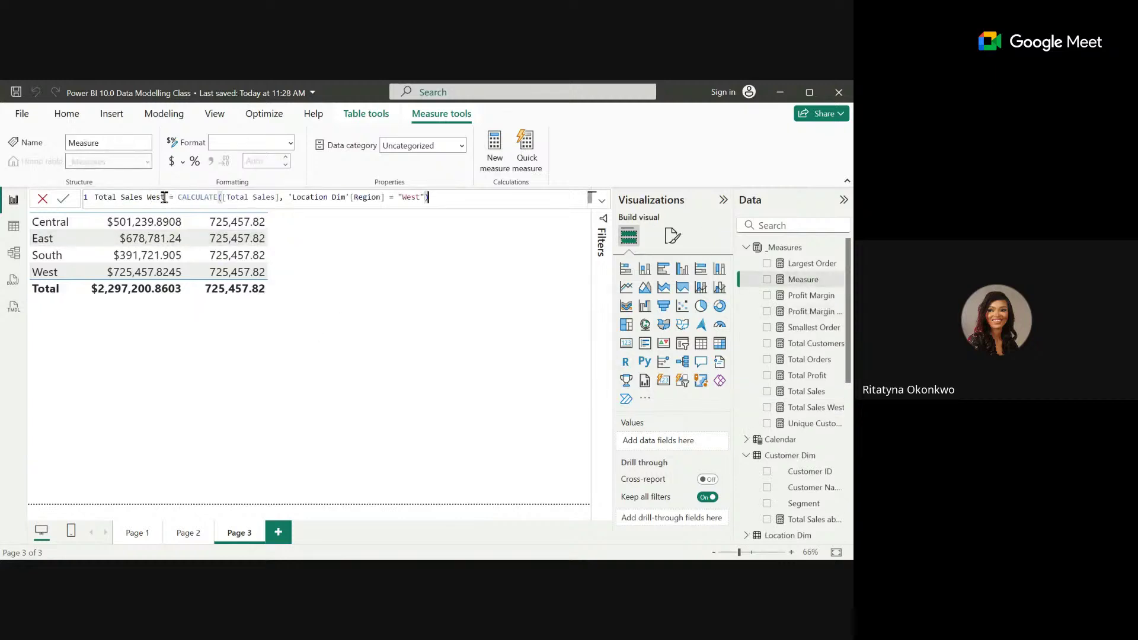
left_click(165, 197)
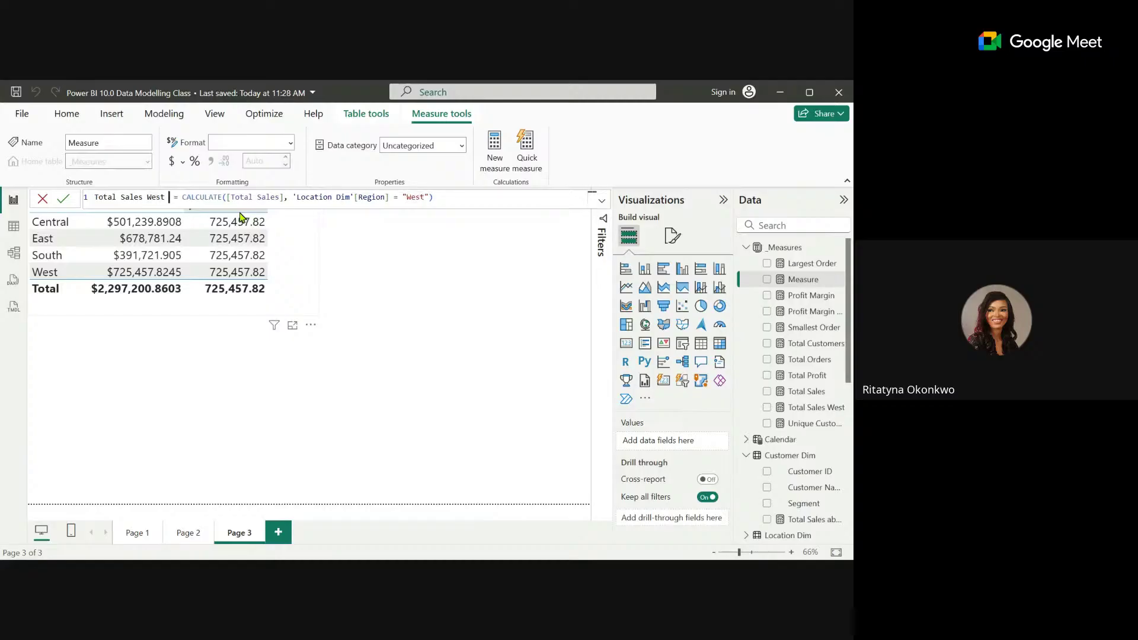
type("F")
type("ilte")
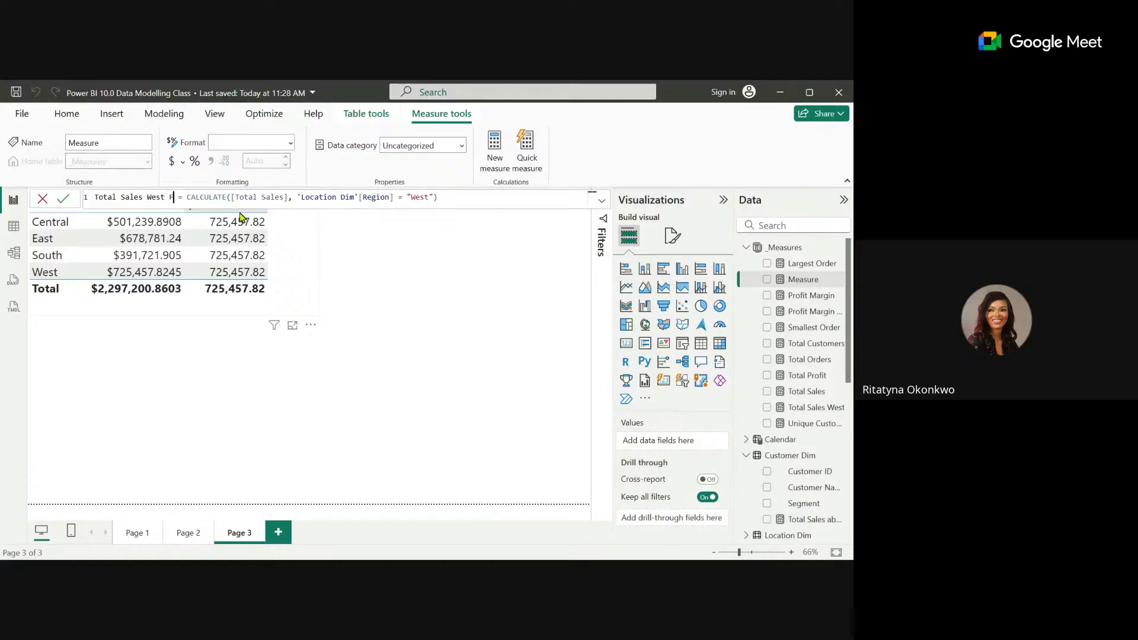
type("r")
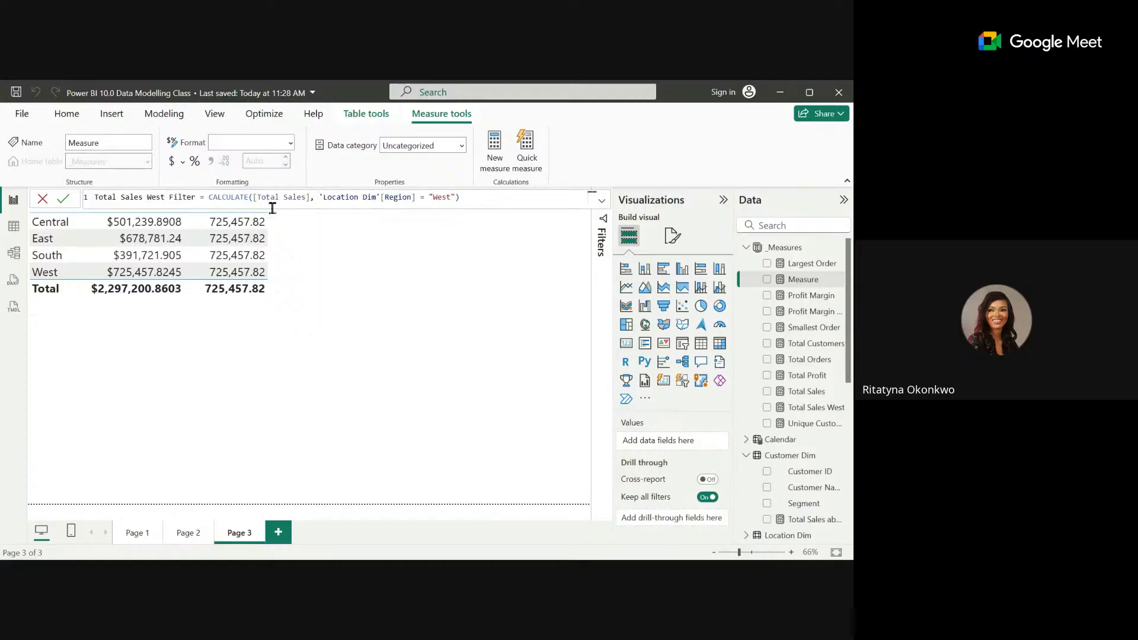
Insert the FILTER function in front of the 'Location Dim'[Region] = "West" condition in the new measure's formula.
left_click_drag(460, 198, 317, 198)
left_click(317, 197)
type("FIL")
type("TER")
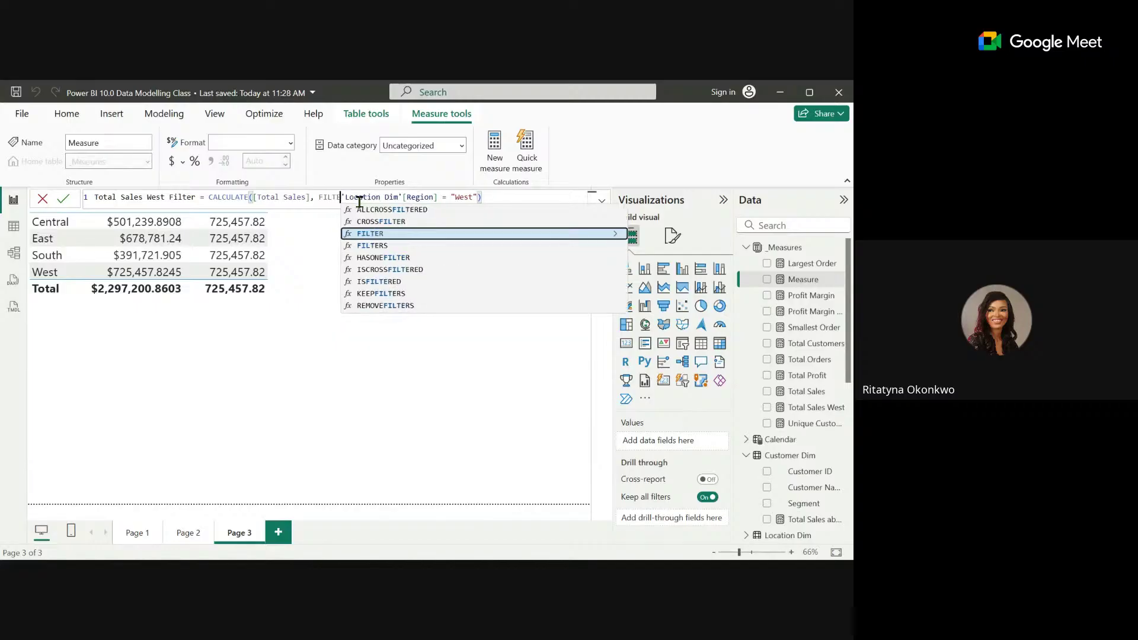
left_click(375, 234)
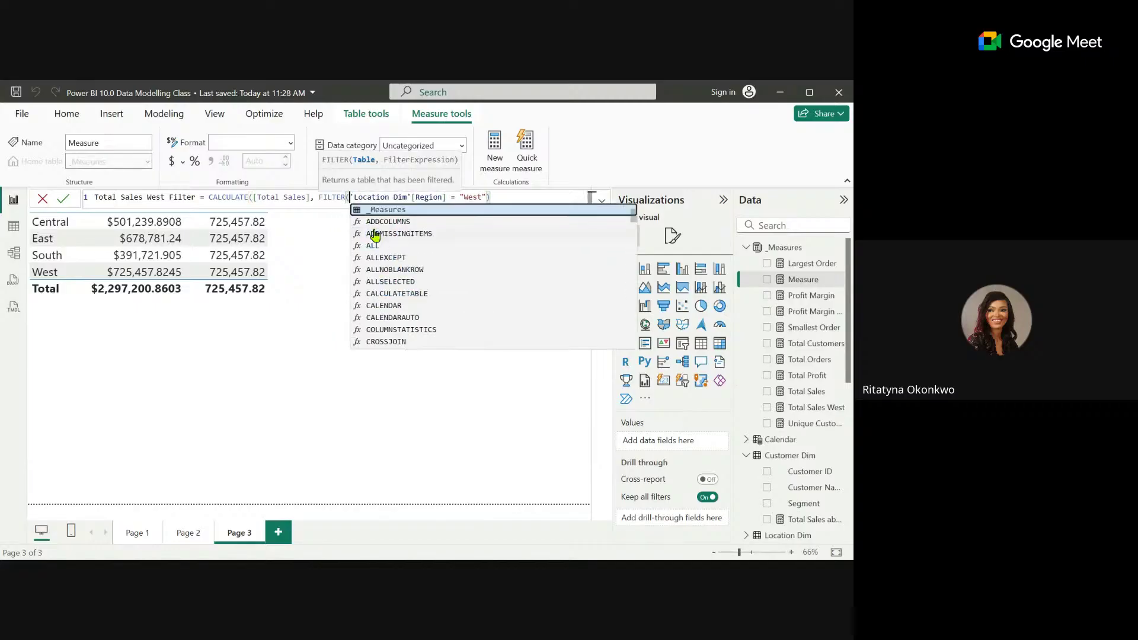
key("Escape")
type(", LOCA")
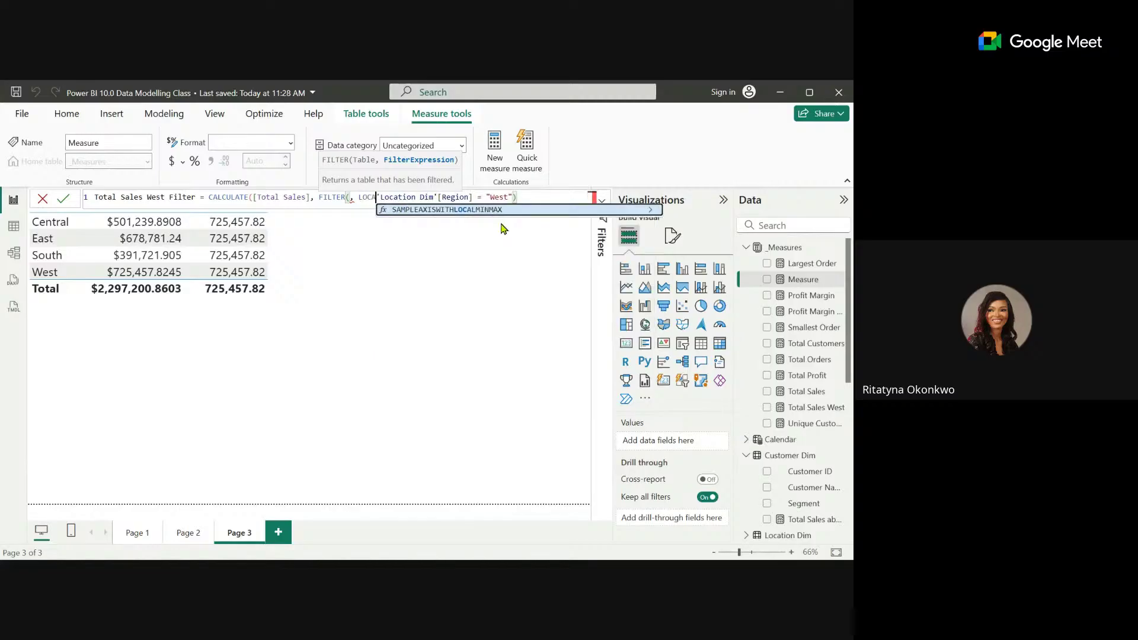
key("BackSpace")
key("BackSpace")
key("BackSpace")
key("BackSpace")
key("BackSpace")
key("BackSpace")
Give FILTER the table 'Location Dim' as its first argument, add the missing closing parenthesis and commit the Total Sales West Filter measure.
type("LO")
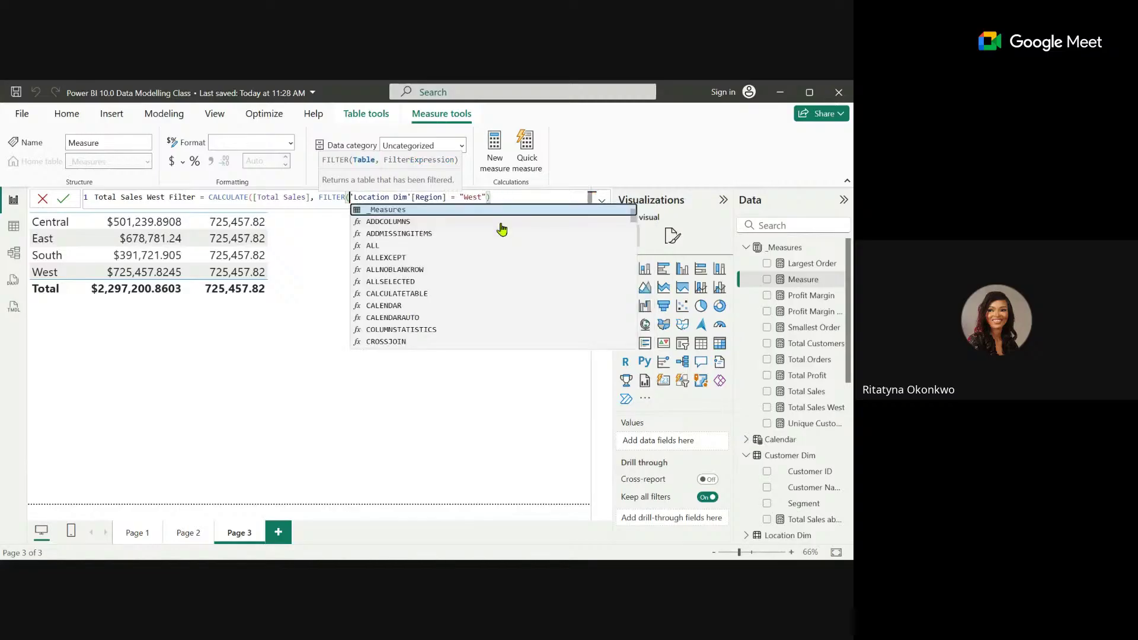
left_click(437, 210)
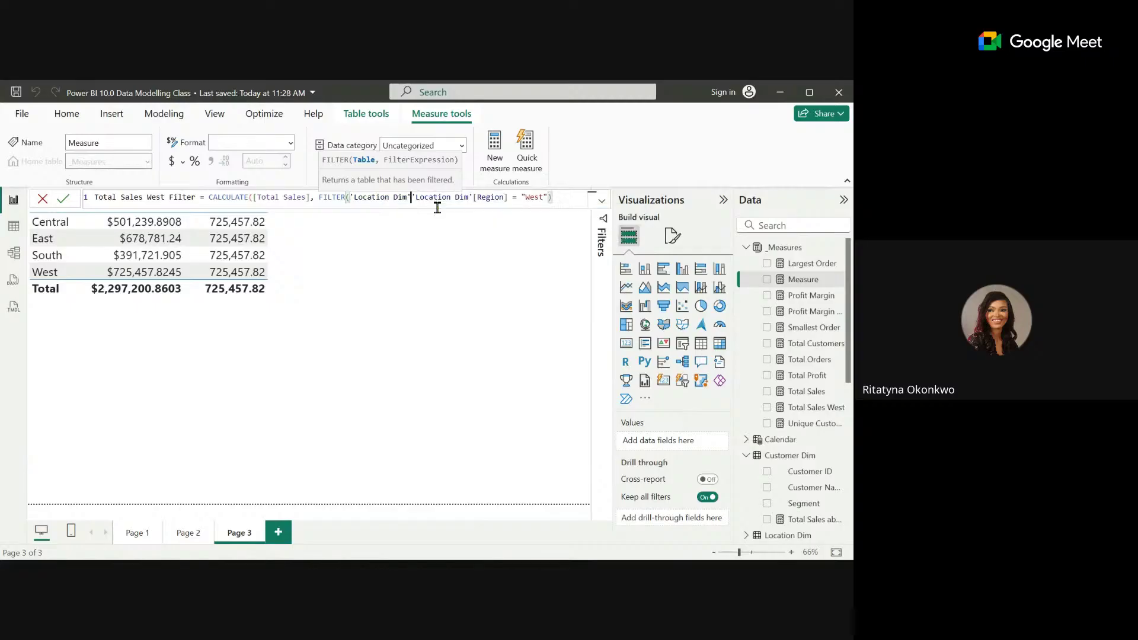
type(",")
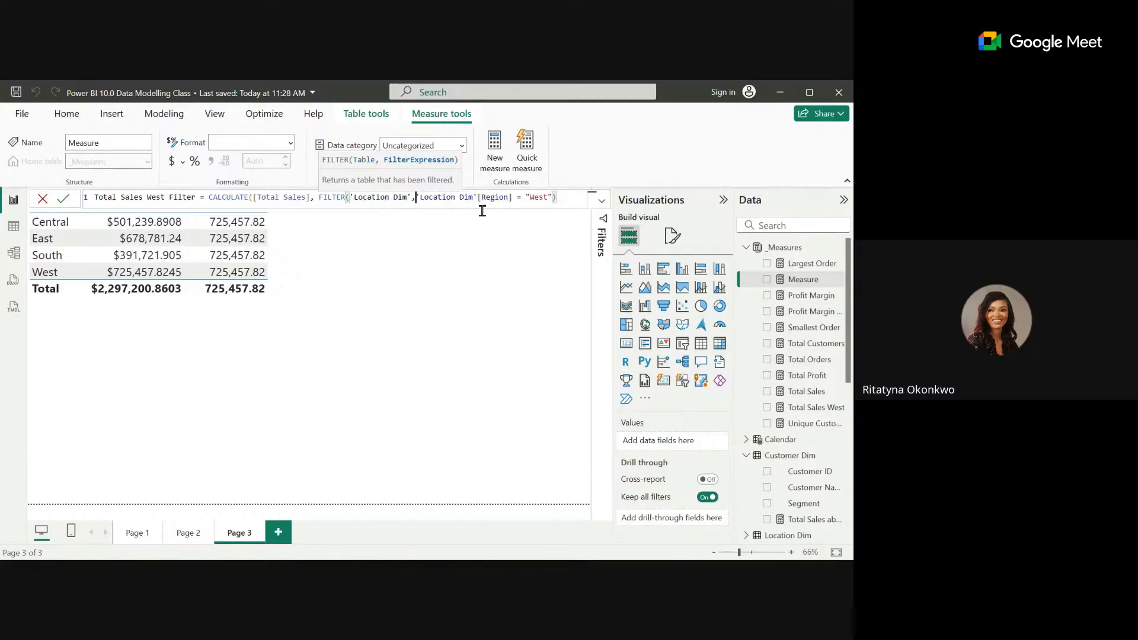
left_click(571, 206)
type(")")
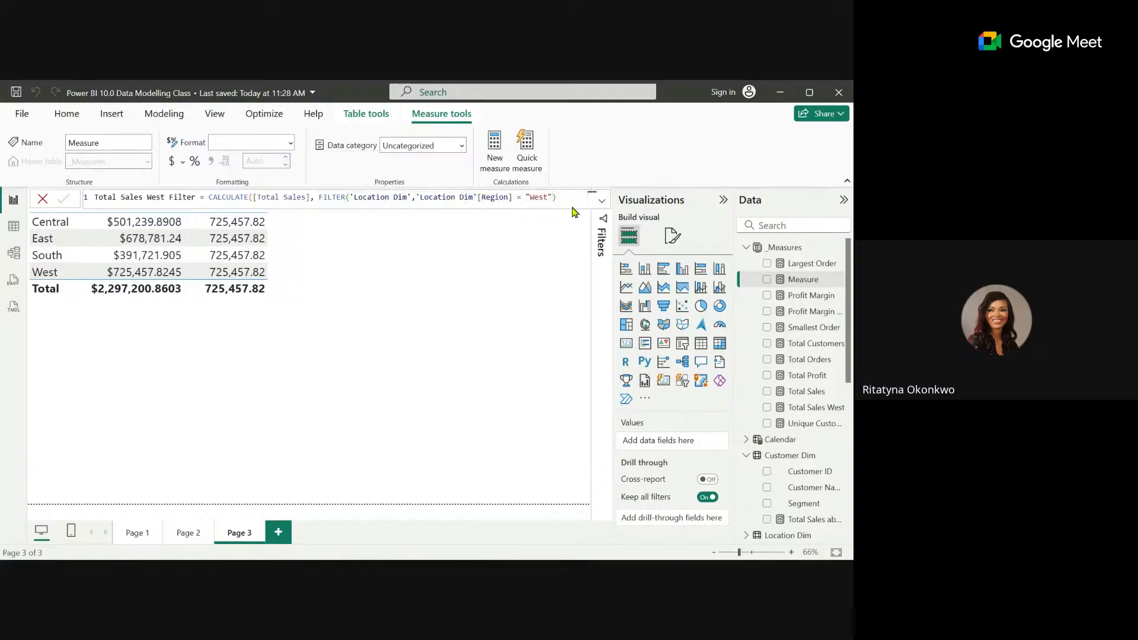
key("Return")
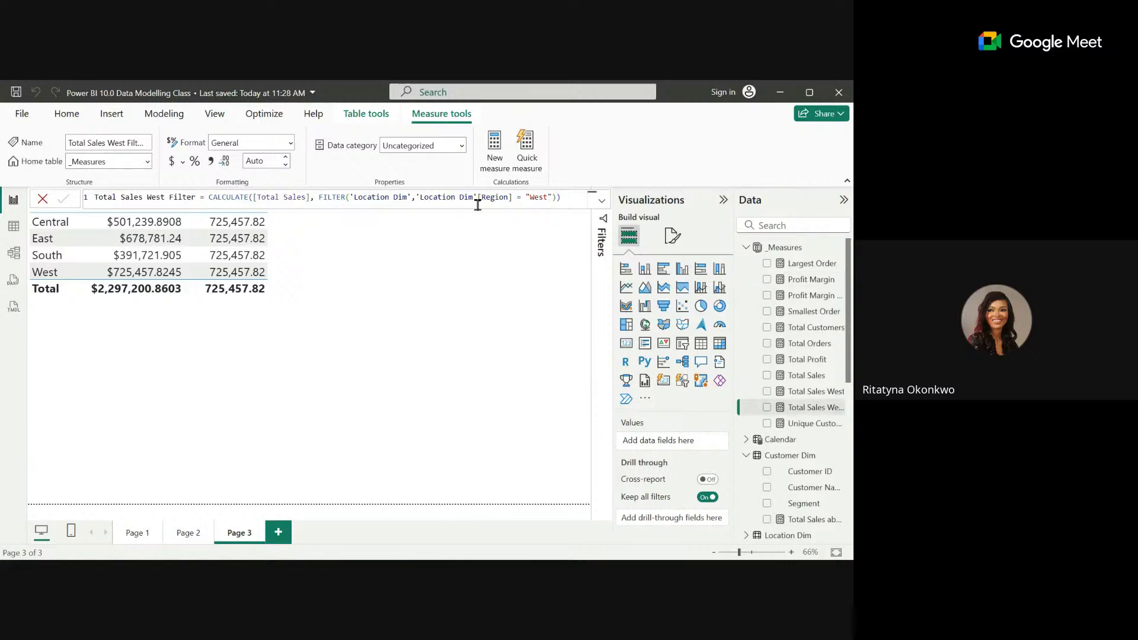
Add the Total Sales West Filter measure to the region table visual and widen the visual to fit the new column.
left_click(297, 272)
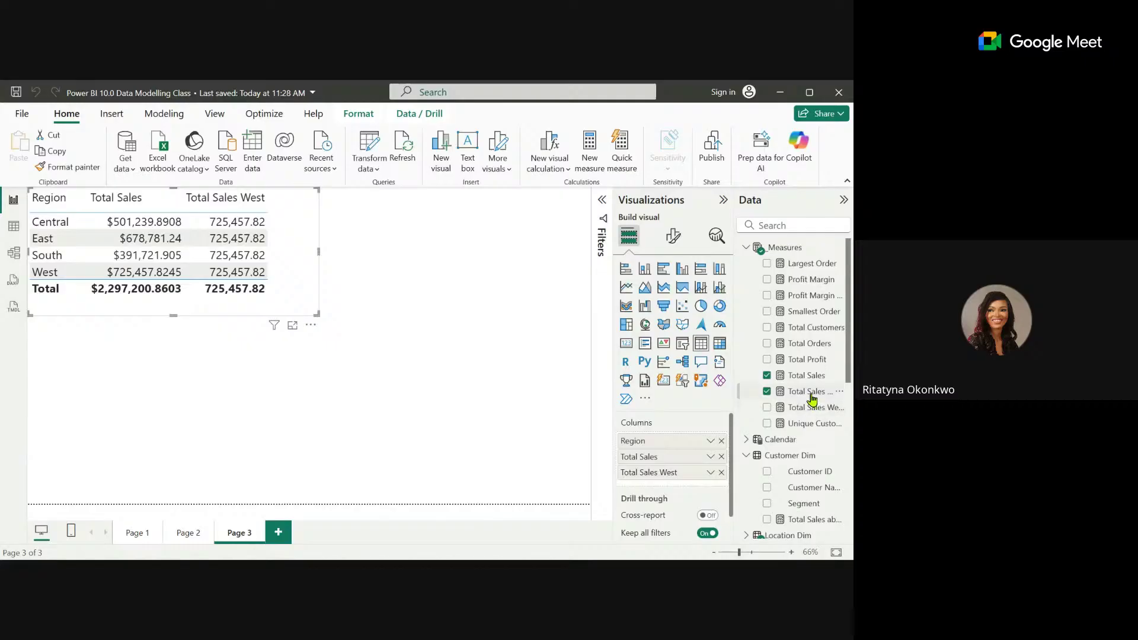
left_click_drag(809, 407, 295, 284)
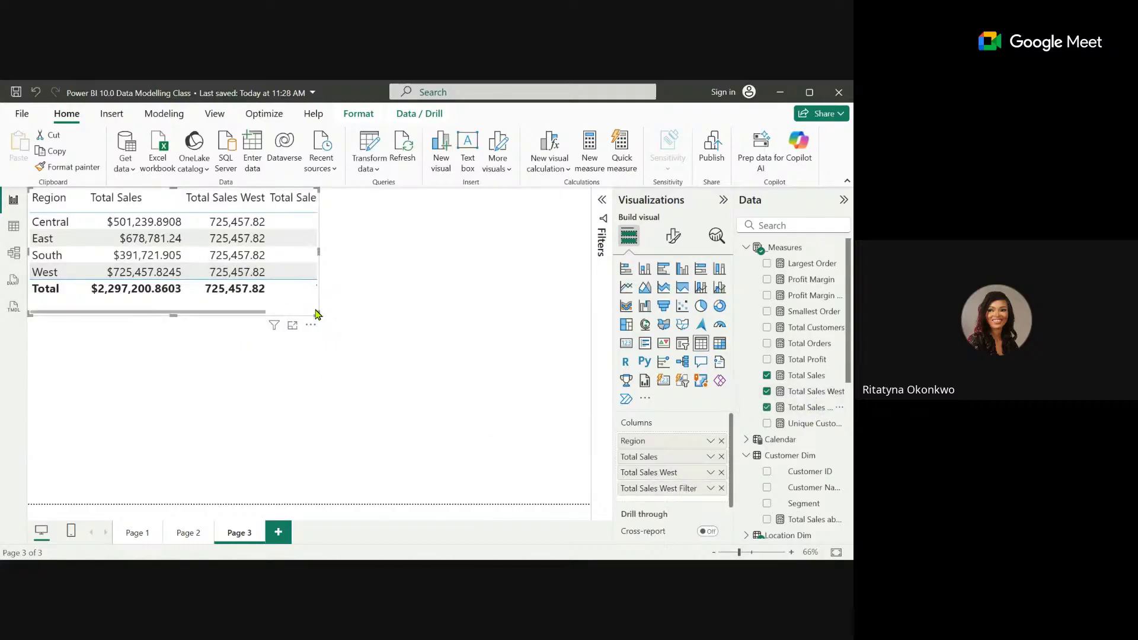
left_click_drag(318, 315, 413, 327)
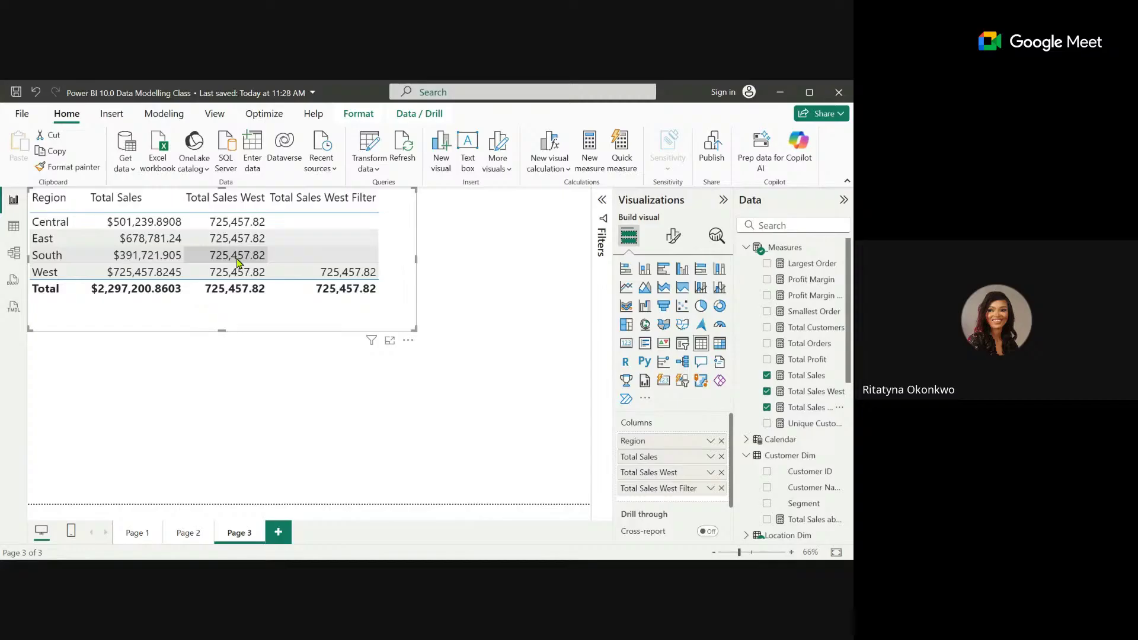
left_click(344, 255)
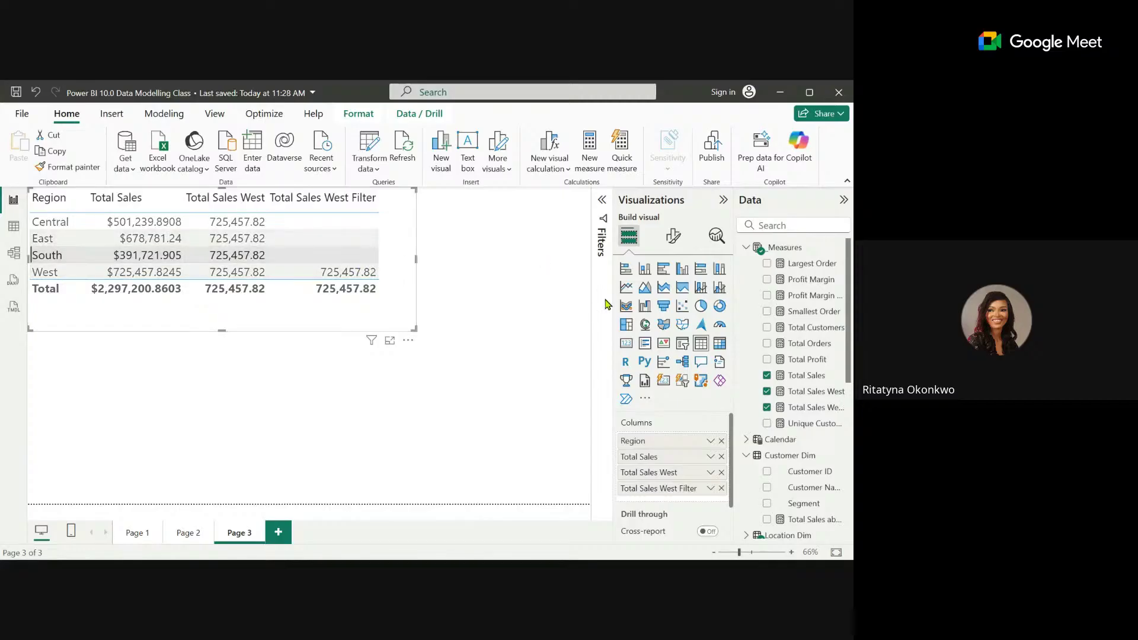
left_click_drag(415, 329, 398, 323)
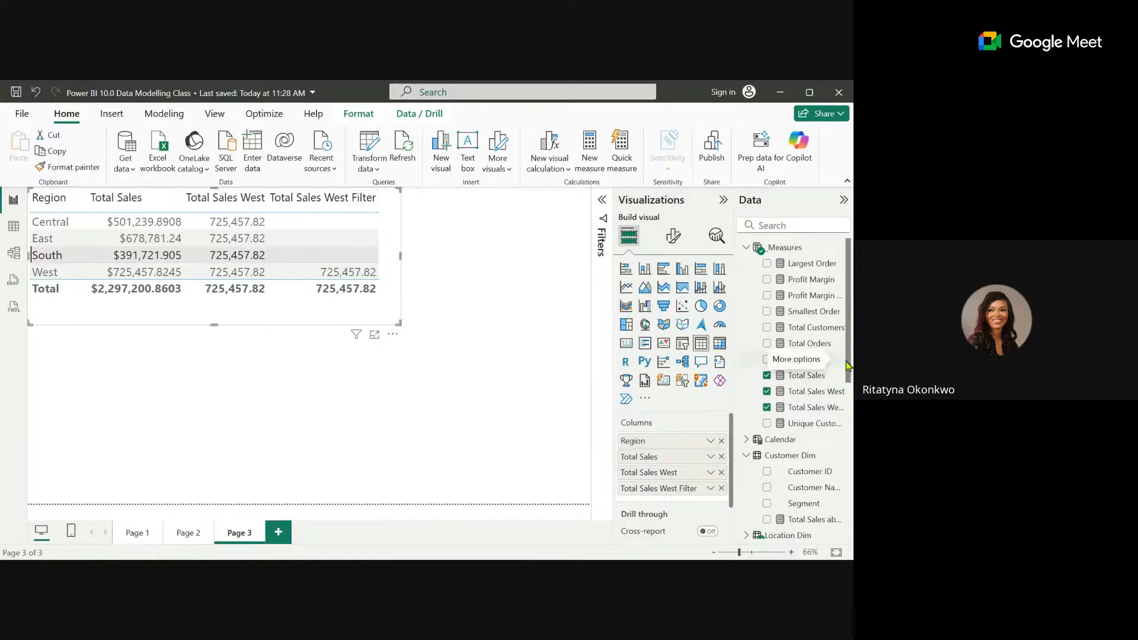
Change the home table of the Total Sales above 15 dollars measure to _Measures.
scroll(847, 366, "down", 3)
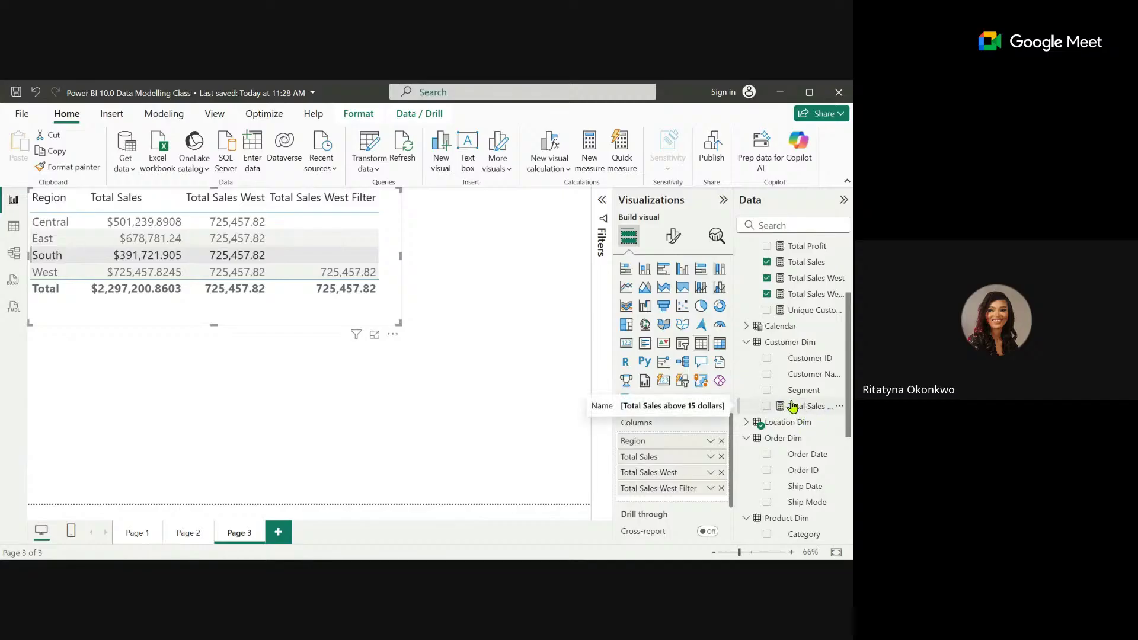
left_click(792, 405)
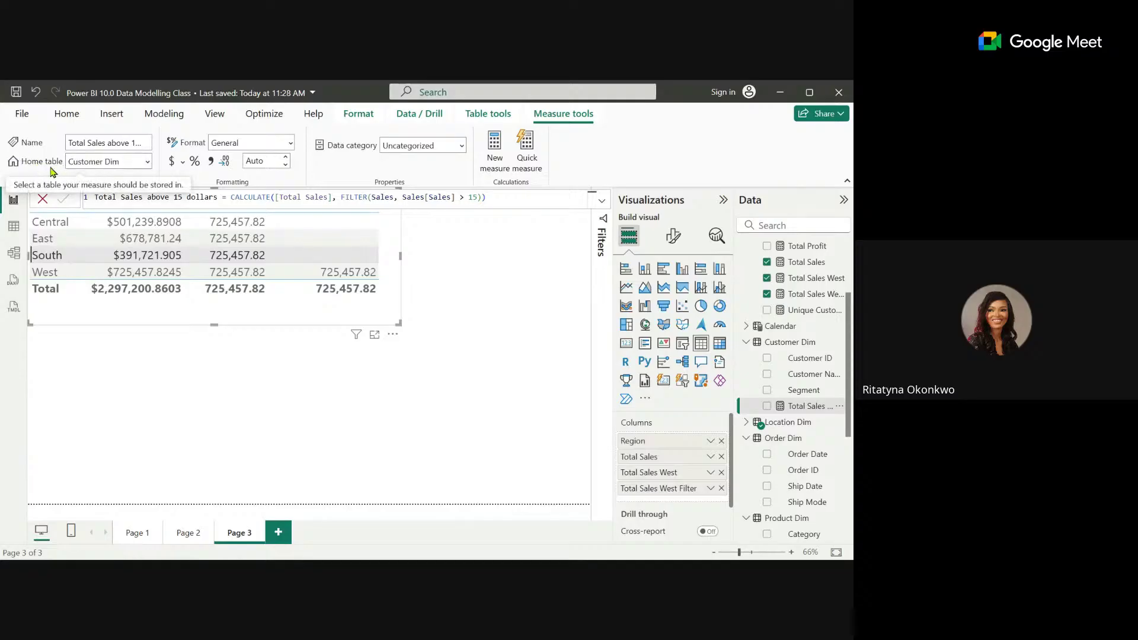
left_click(147, 162)
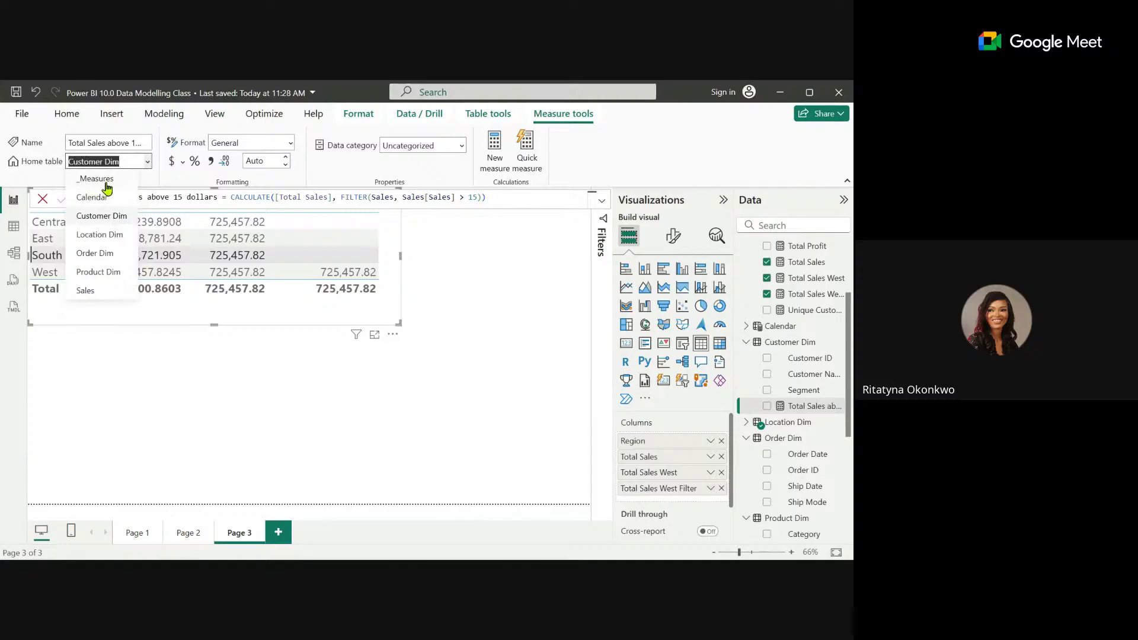
left_click(97, 179)
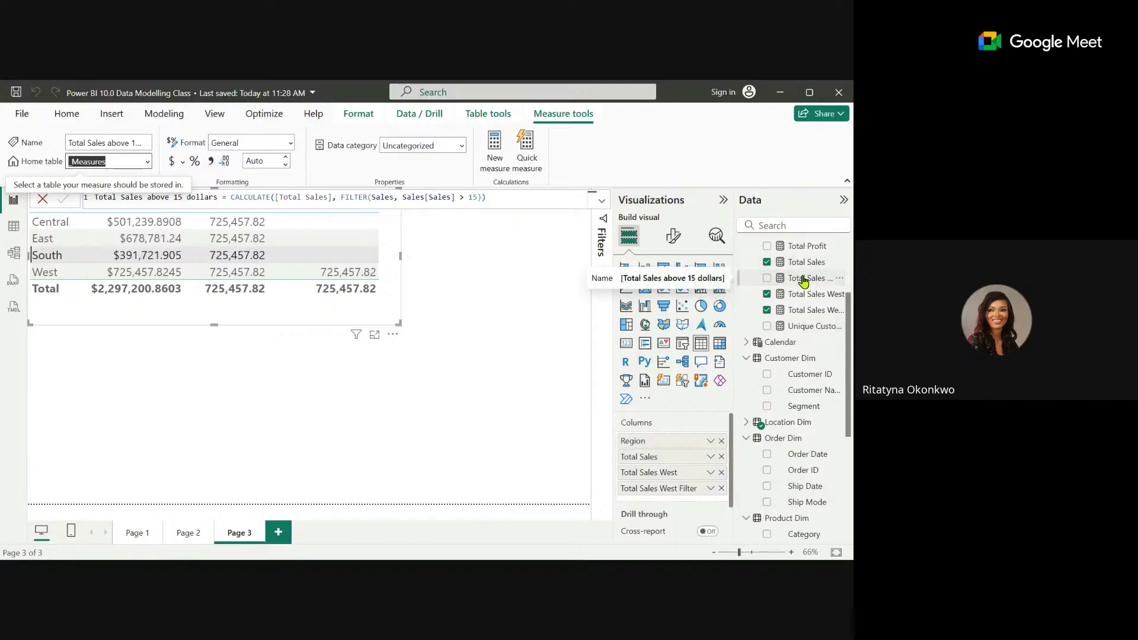
left_click(542, 277)
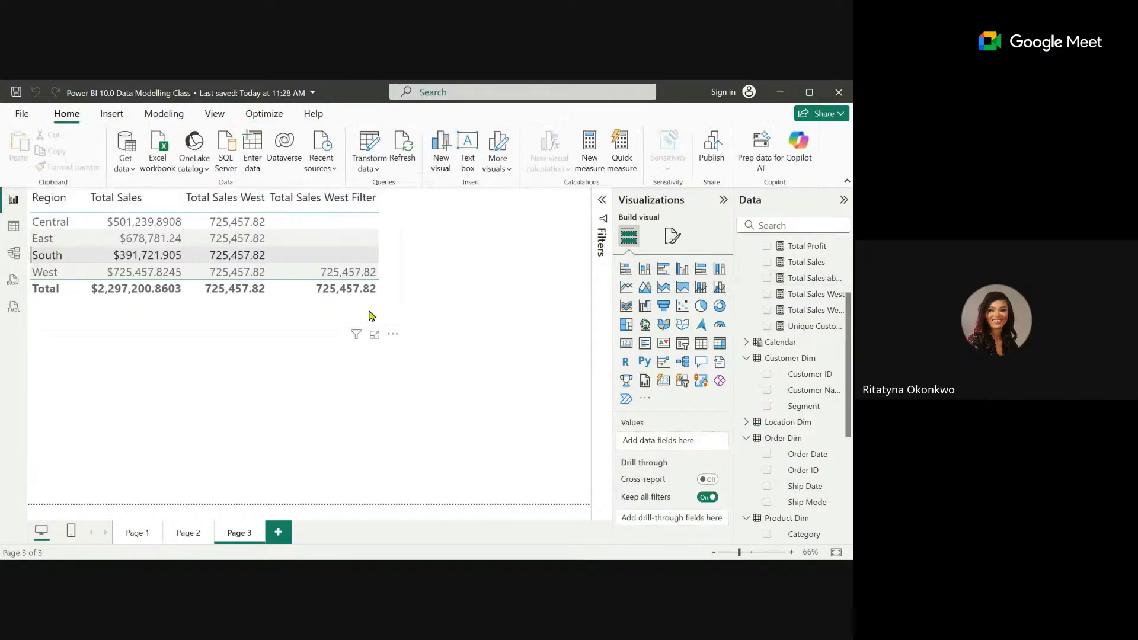
Narrow the region table visual and remove the Total Sales West column from it.
left_click(386, 320)
left_click_drag(398, 323, 340, 312)
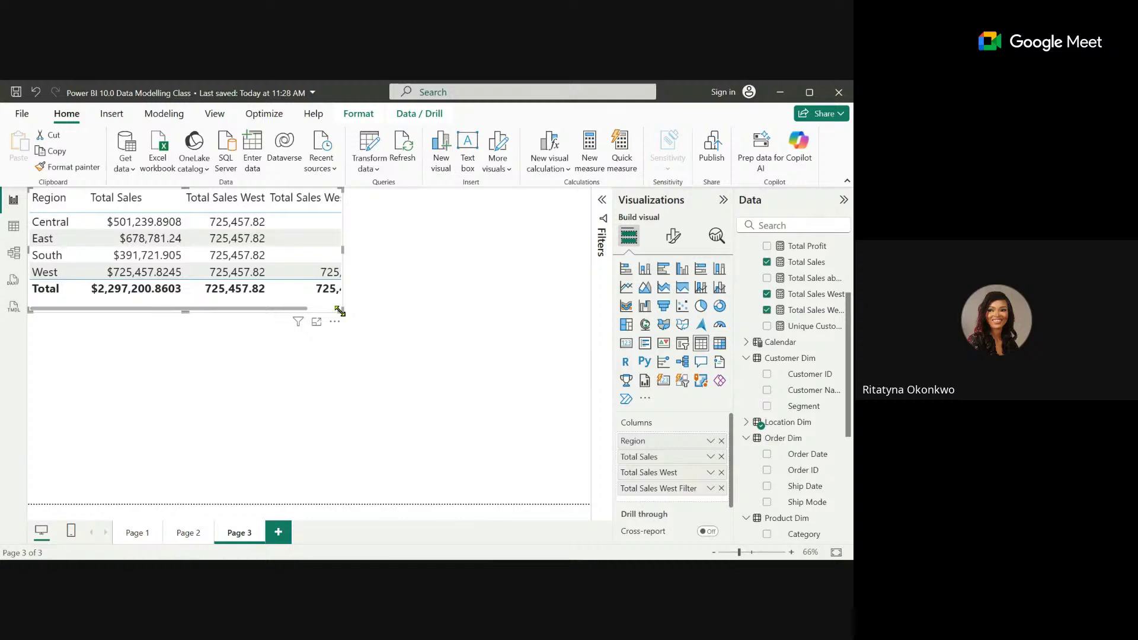
left_click(403, 338)
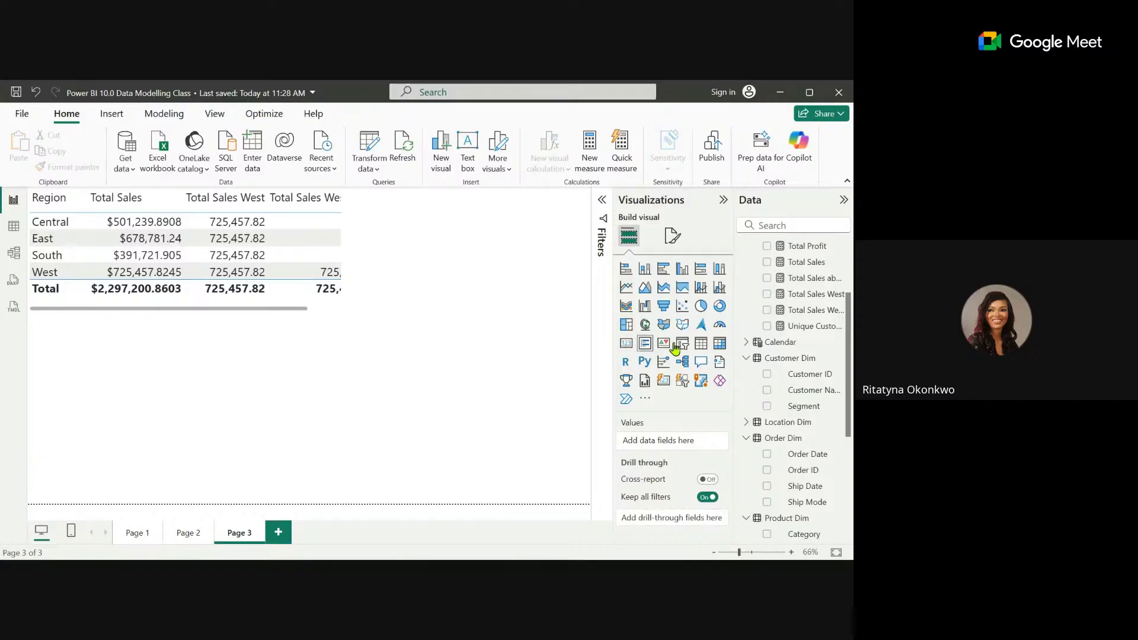
left_click(304, 306)
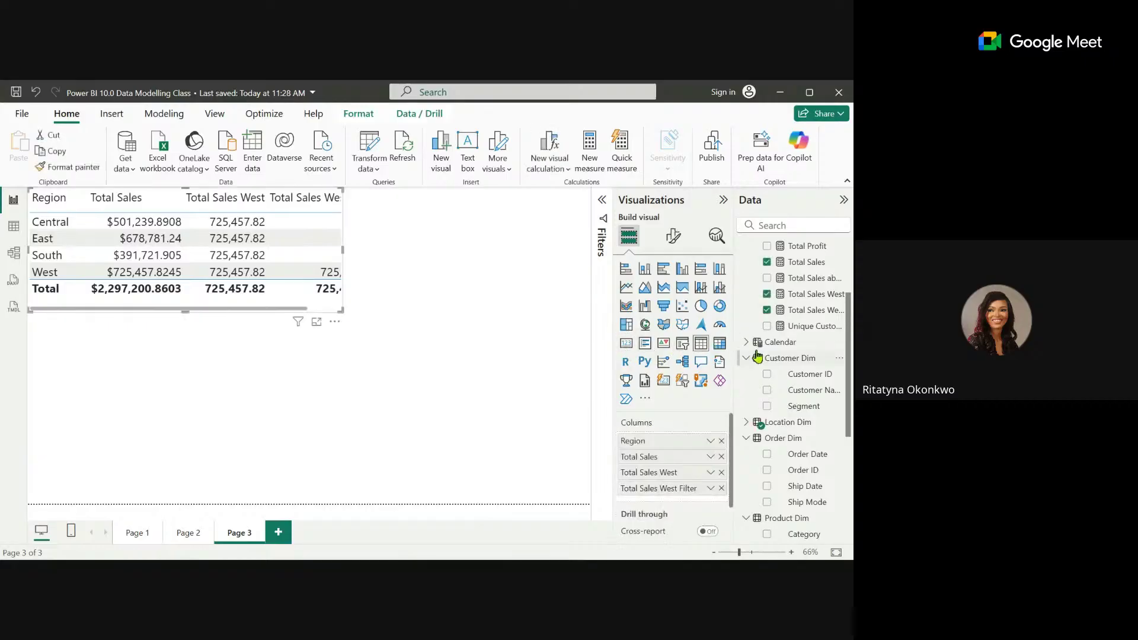
left_click(767, 295)
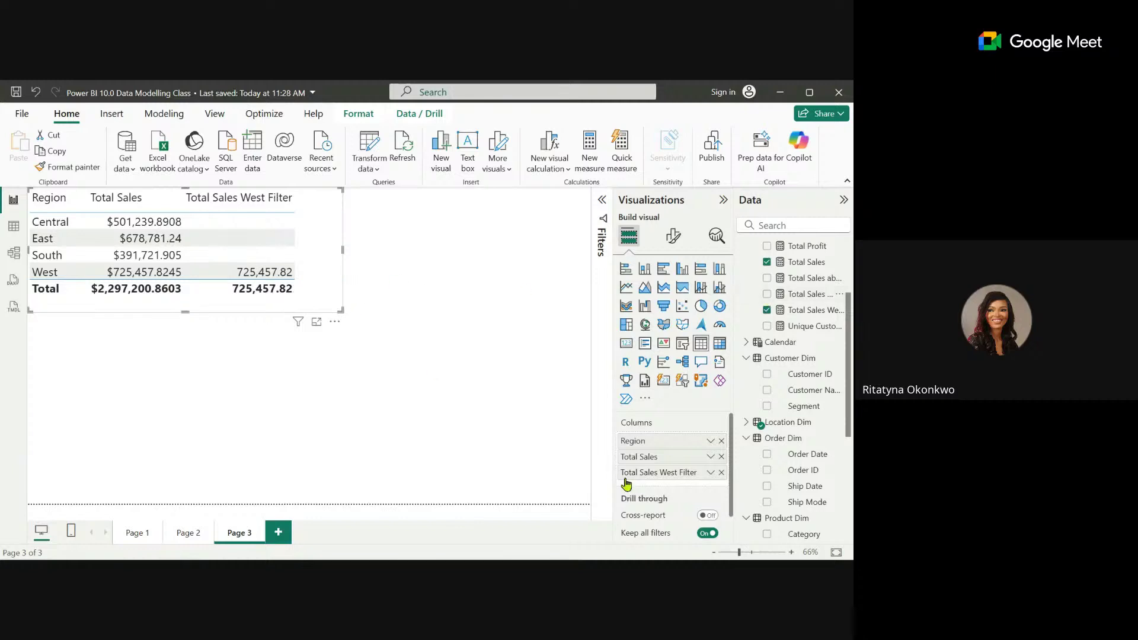
left_click(481, 382)
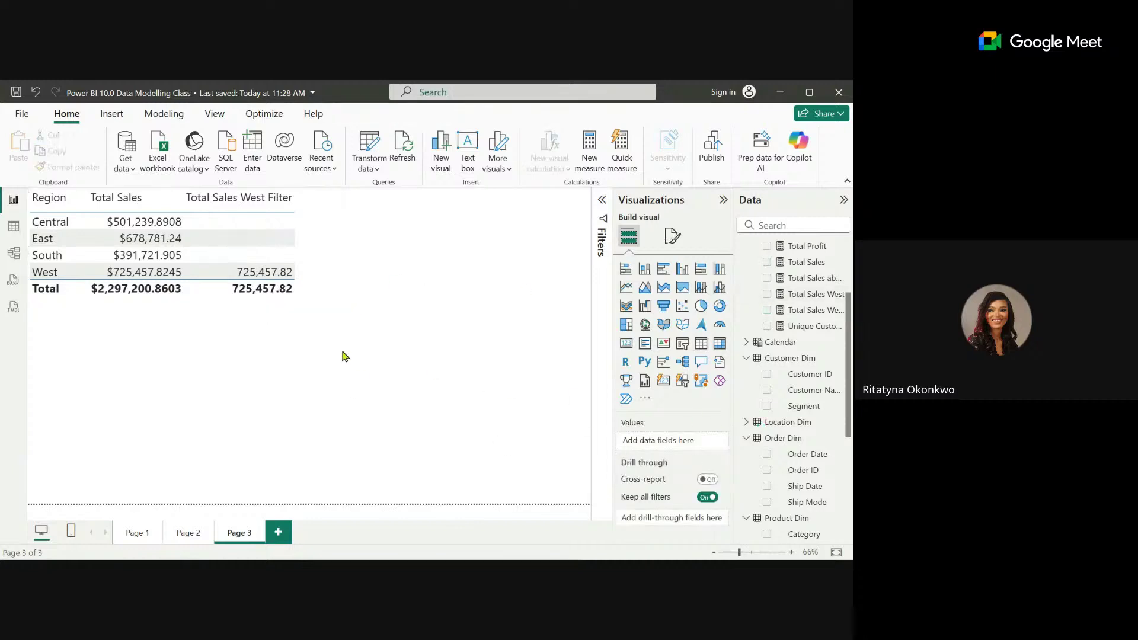
Create a new measure in _Measures named Total Sales All Regions and start its formula with CALCULATE over [Total Sales].
left_click(807, 310)
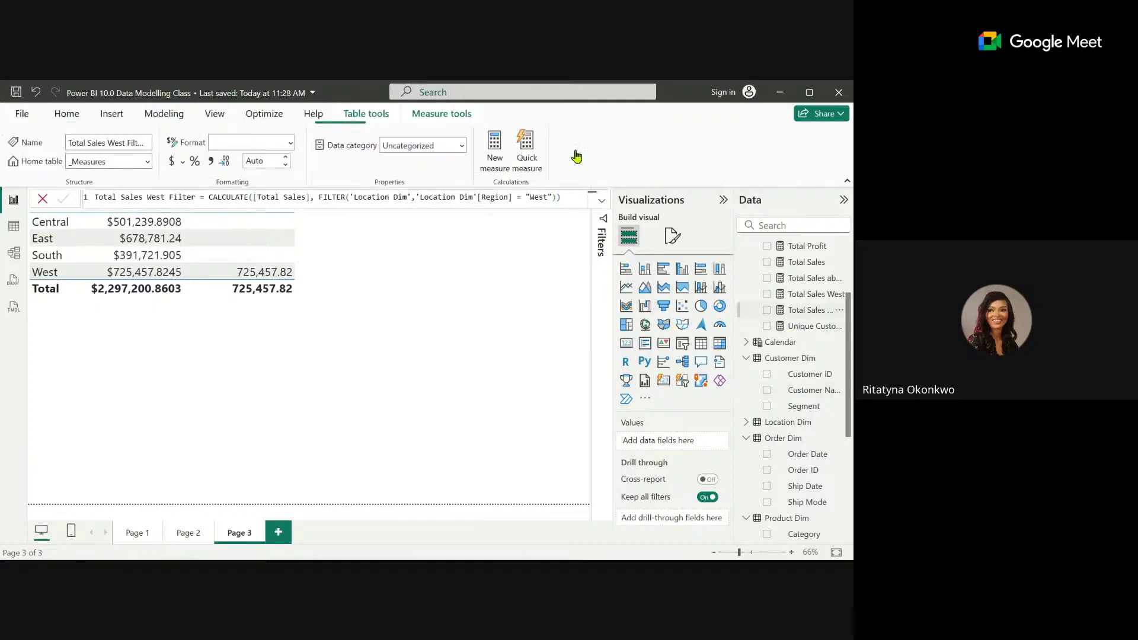
left_click(495, 155)
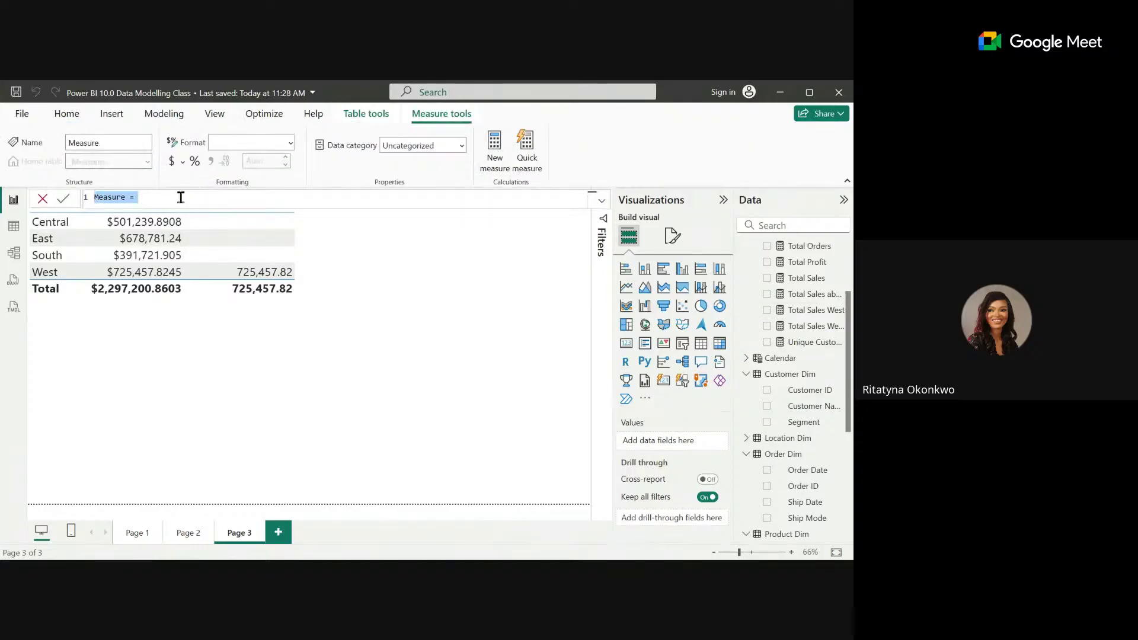
type("CALCULATE")
key("ctrl+a")
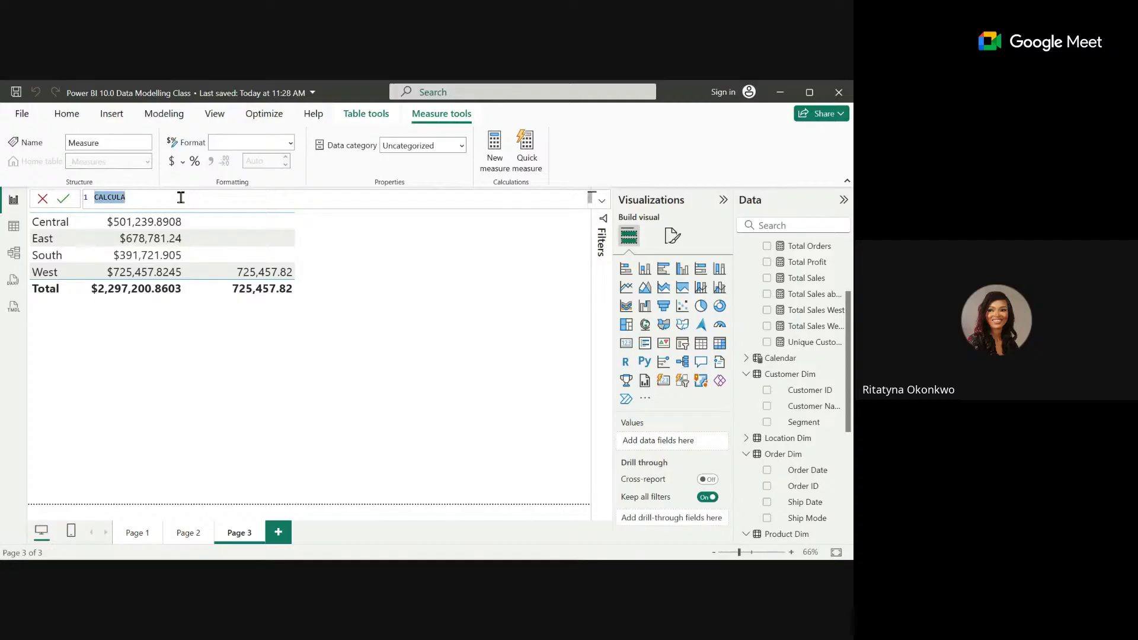
type("T")
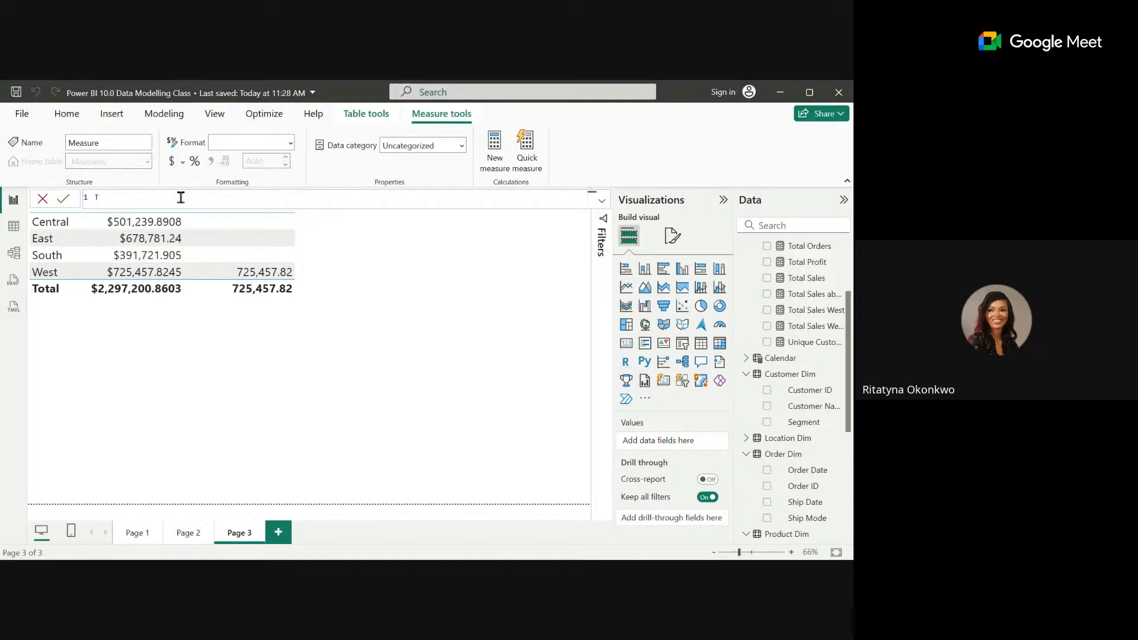
type("otal Sales All Regions = ")
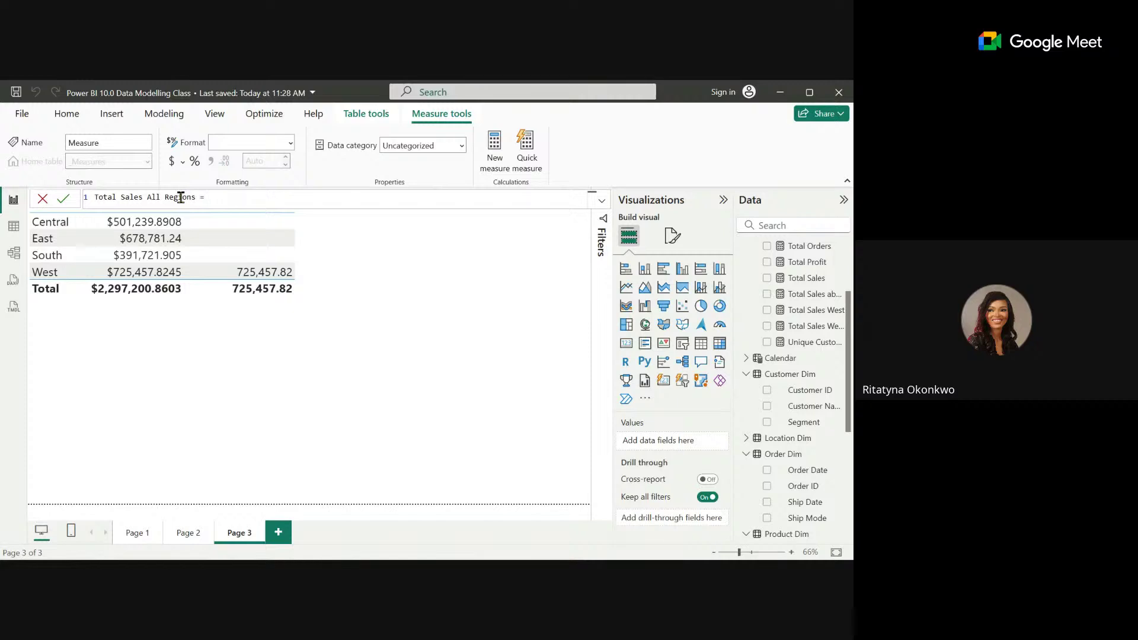
type("CALC")
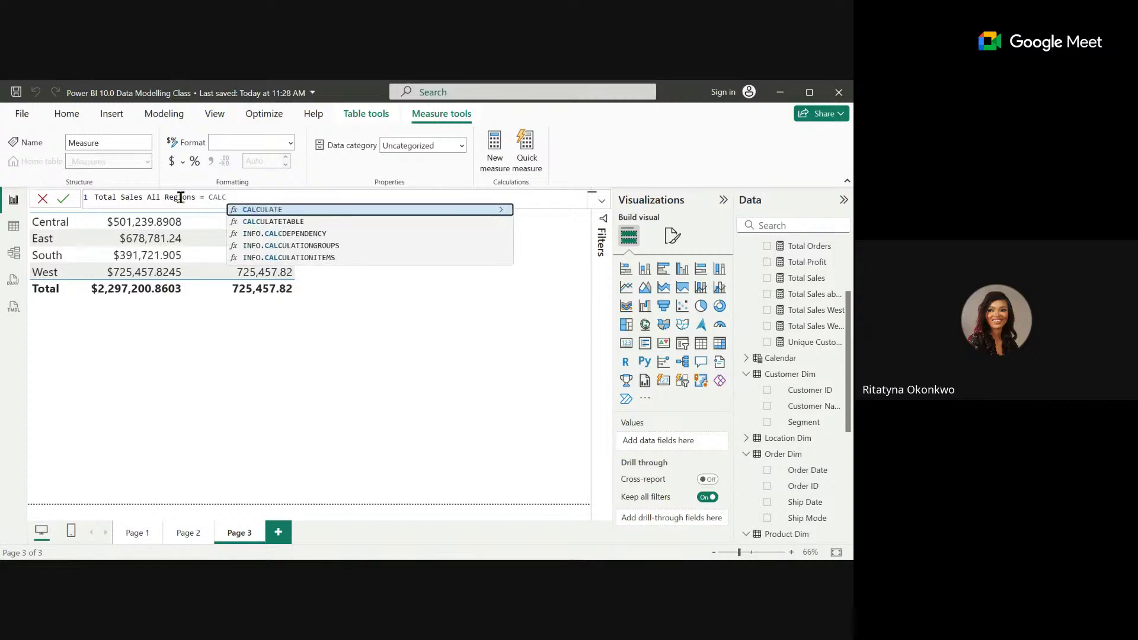
left_click(259, 208)
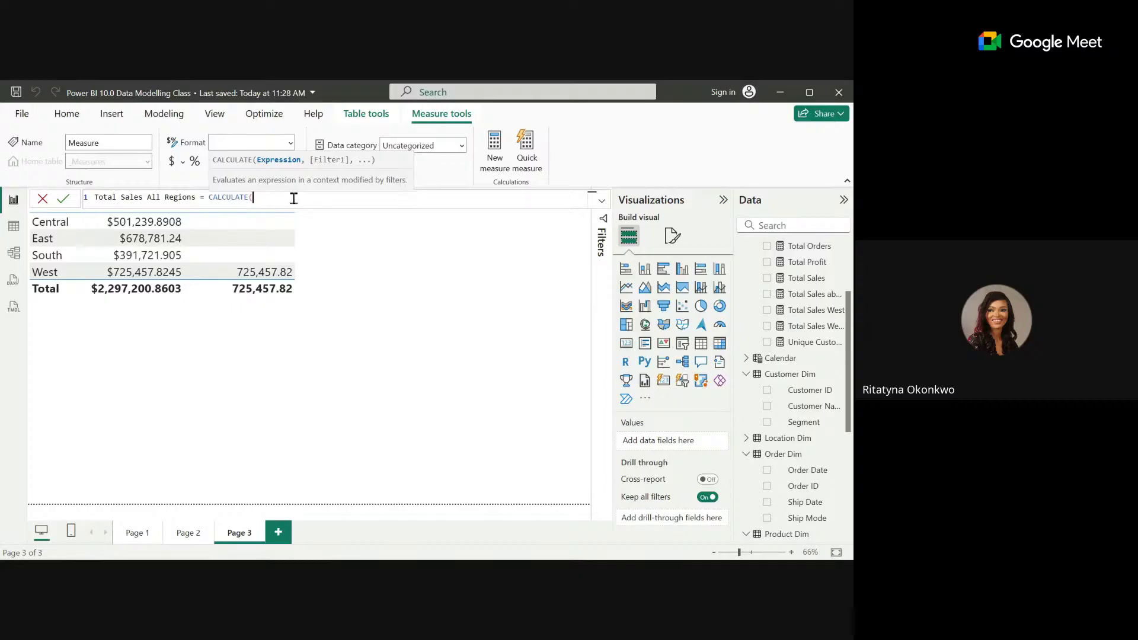
type("TOT")
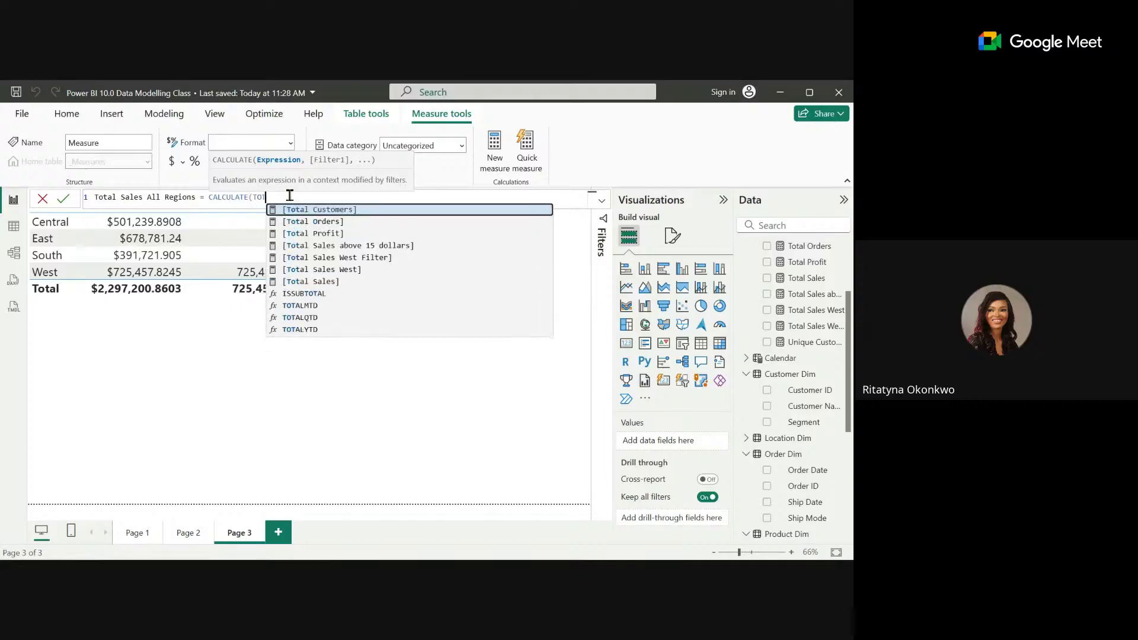
left_click(348, 283)
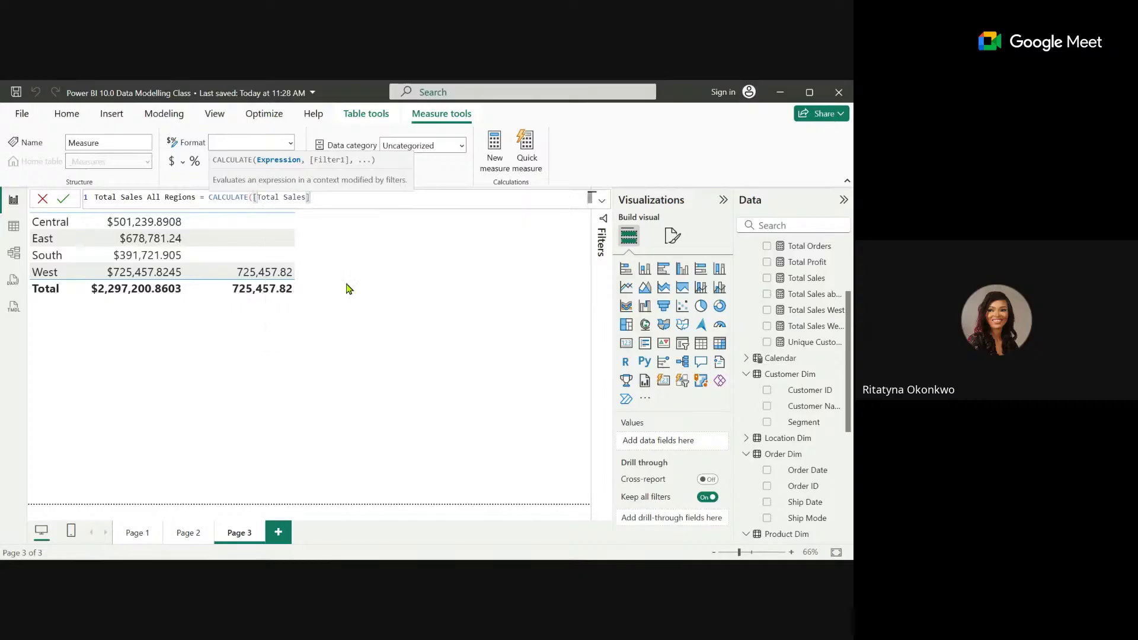
Add ALL('Location Dim'[Region]) as the filter argument of the Total Sales All Regions formula and commit the measure.
type(",")
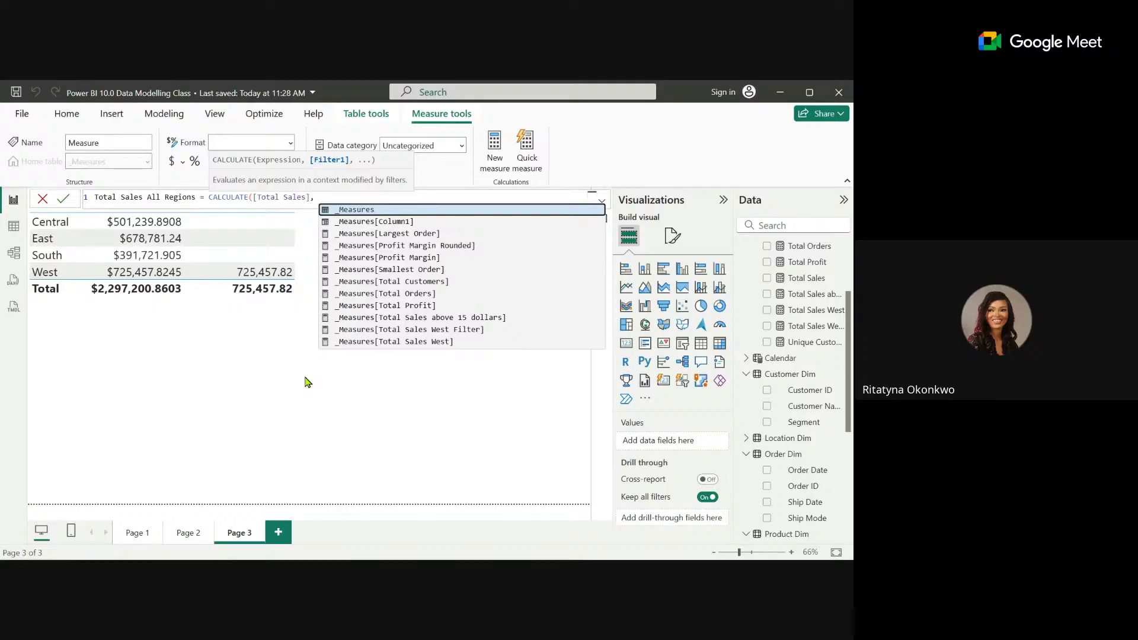
type(" ALL")
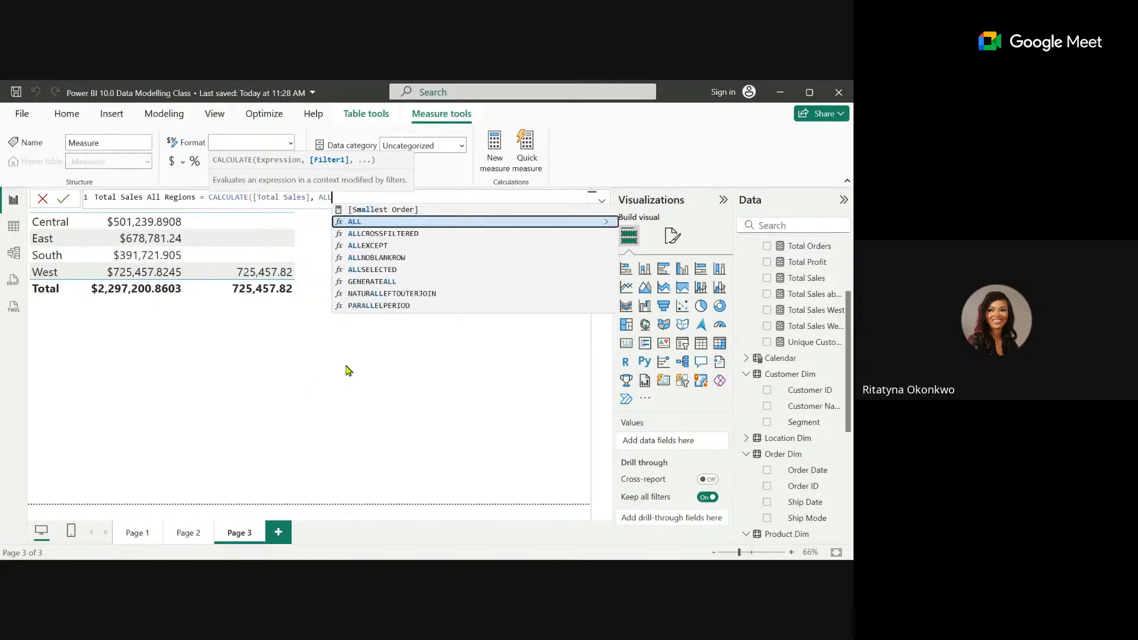
left_click(360, 222)
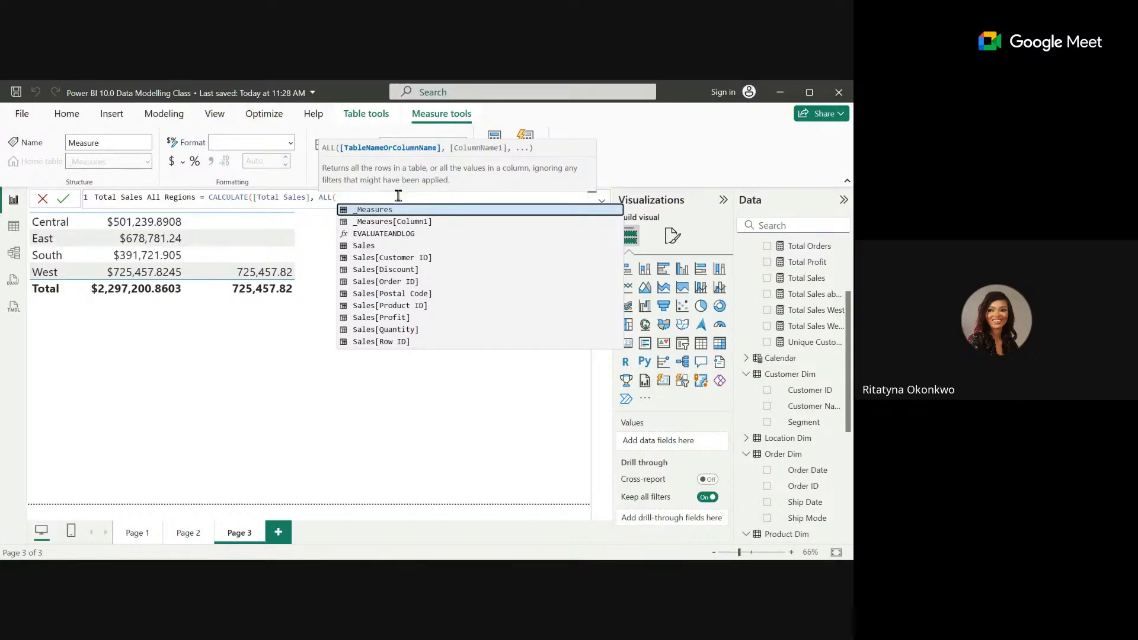
type("REGION")
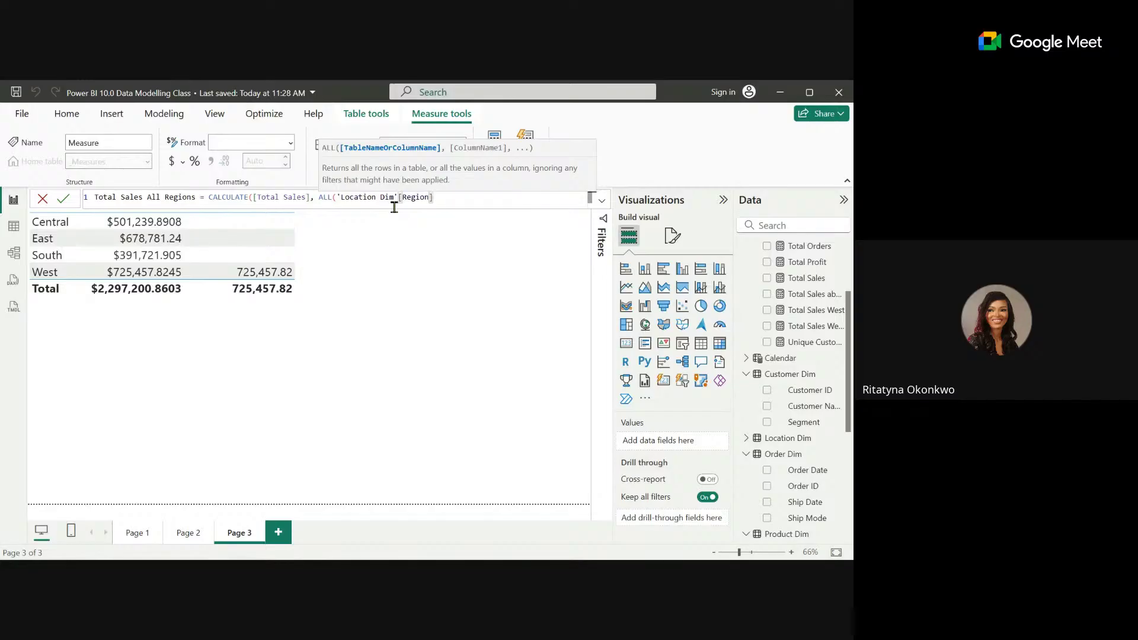
type("))")
key("Return")
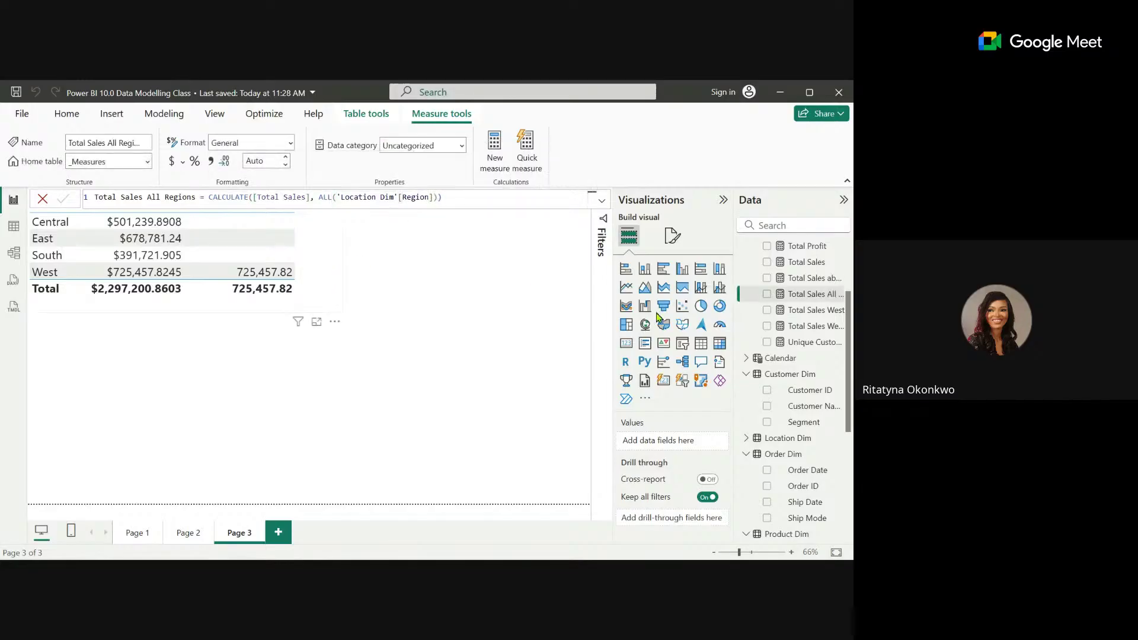
Add the Total Sales All Regions measure to the region table visual and enlarge the visual to fit the new column.
left_click(320, 267)
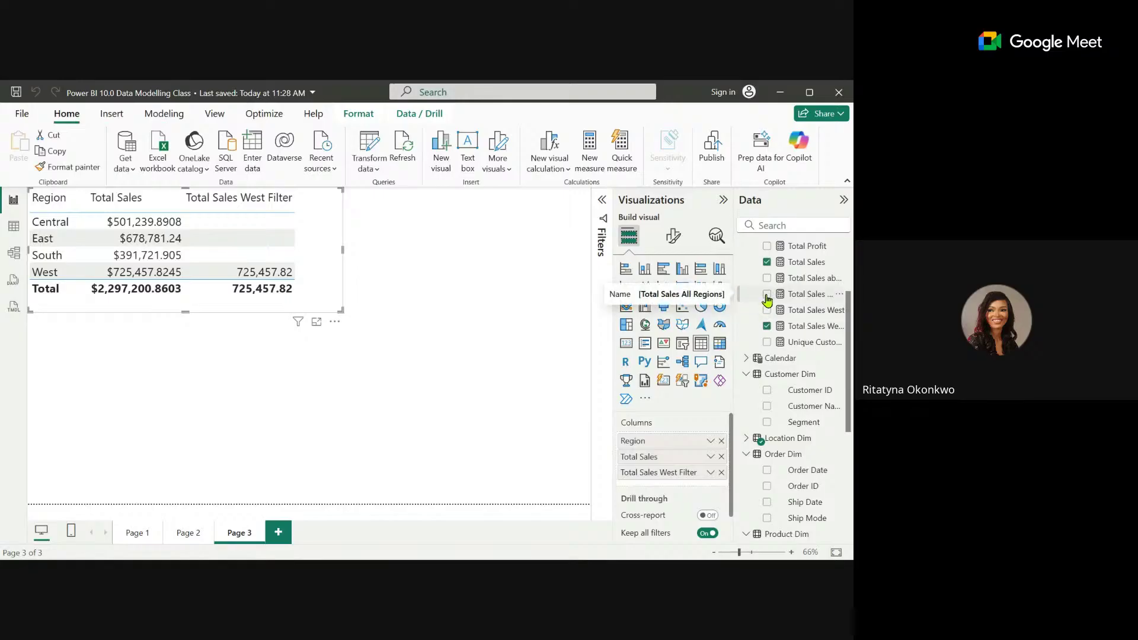
left_click(767, 295)
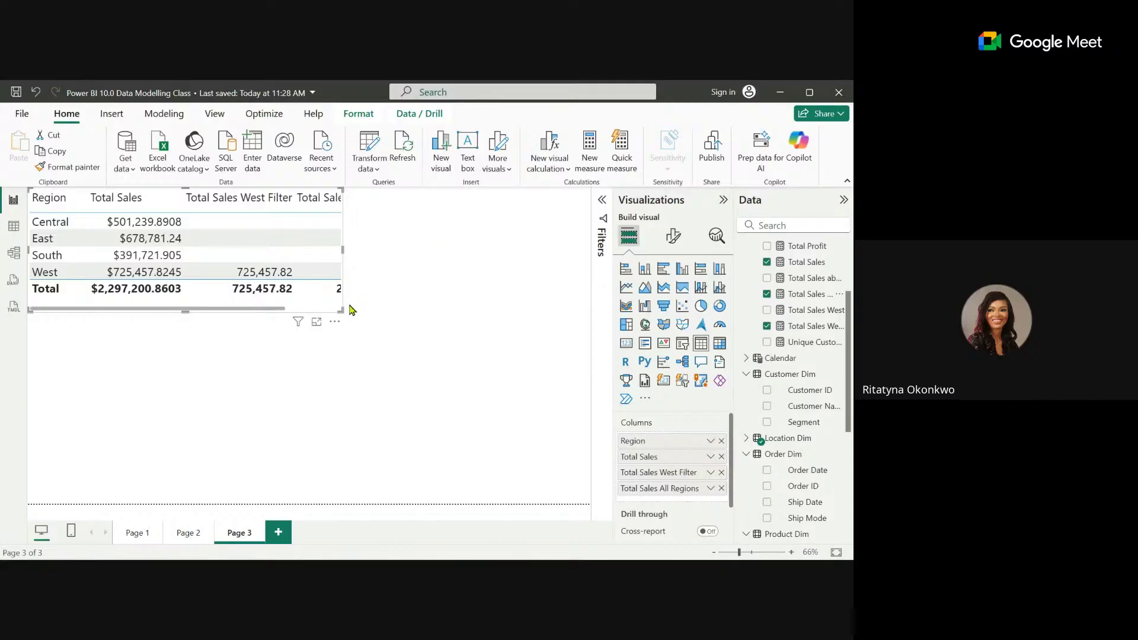
left_click_drag(341, 310, 495, 341)
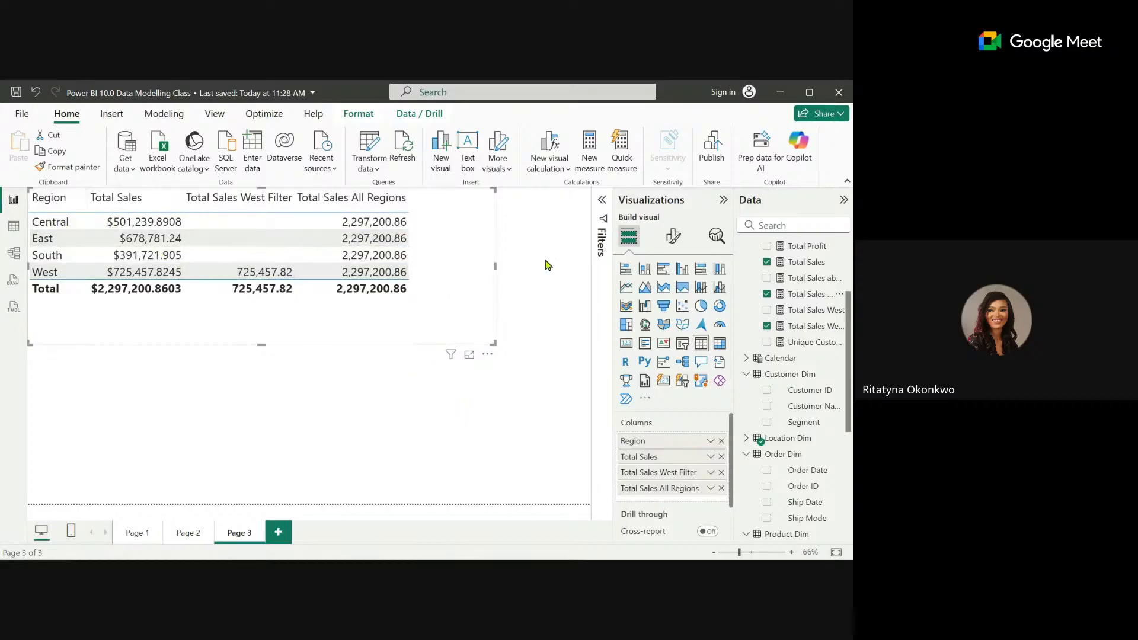
left_click(722, 488)
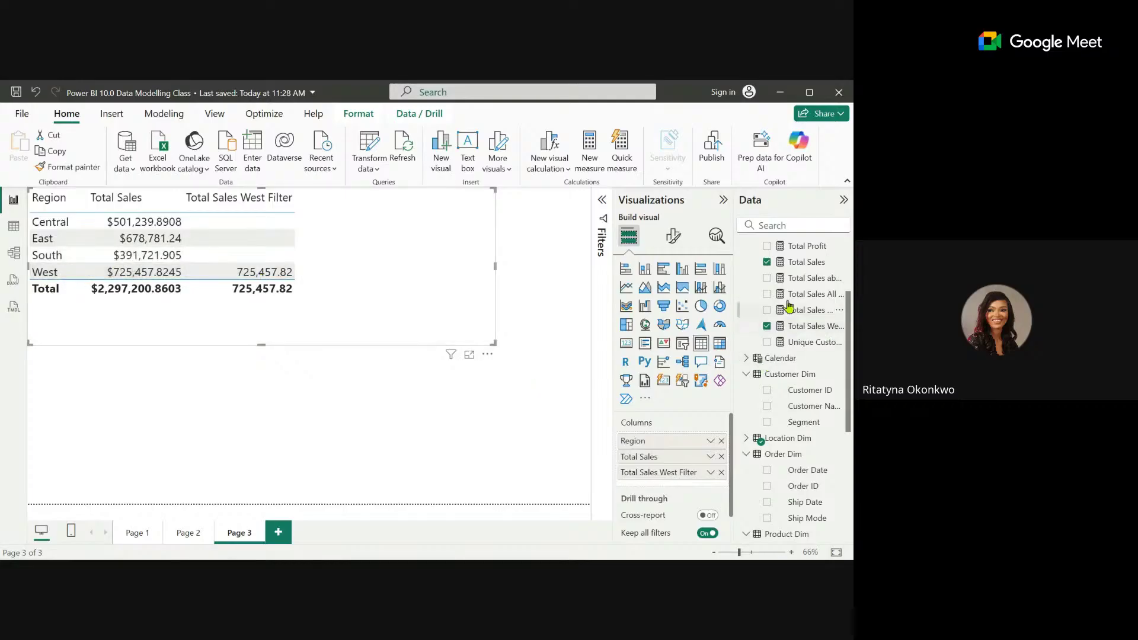
left_click(767, 294)
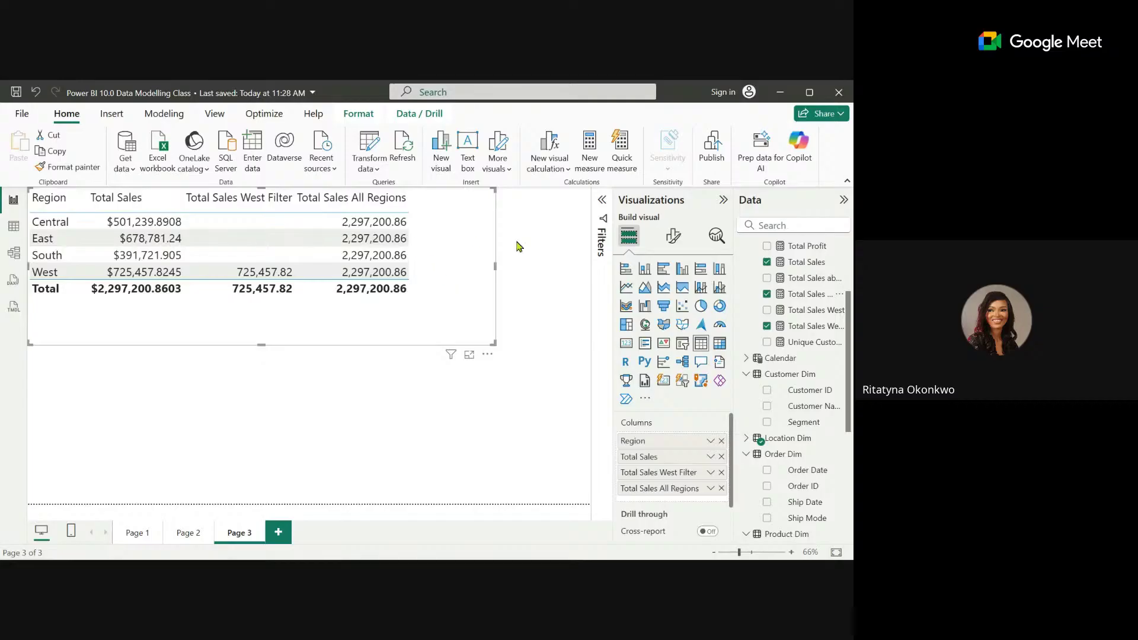
Create a new measure in _Measures named Total Sales Allselected Region and start its formula with CALCULATE over [Total Sales].
left_click(808, 311)
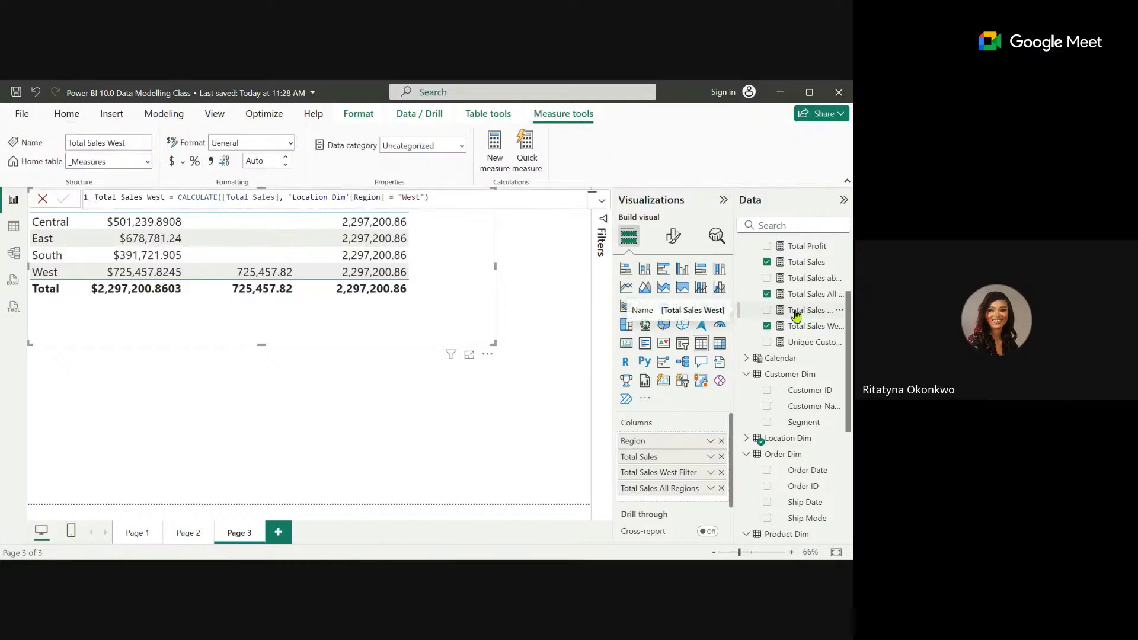
left_click(501, 159)
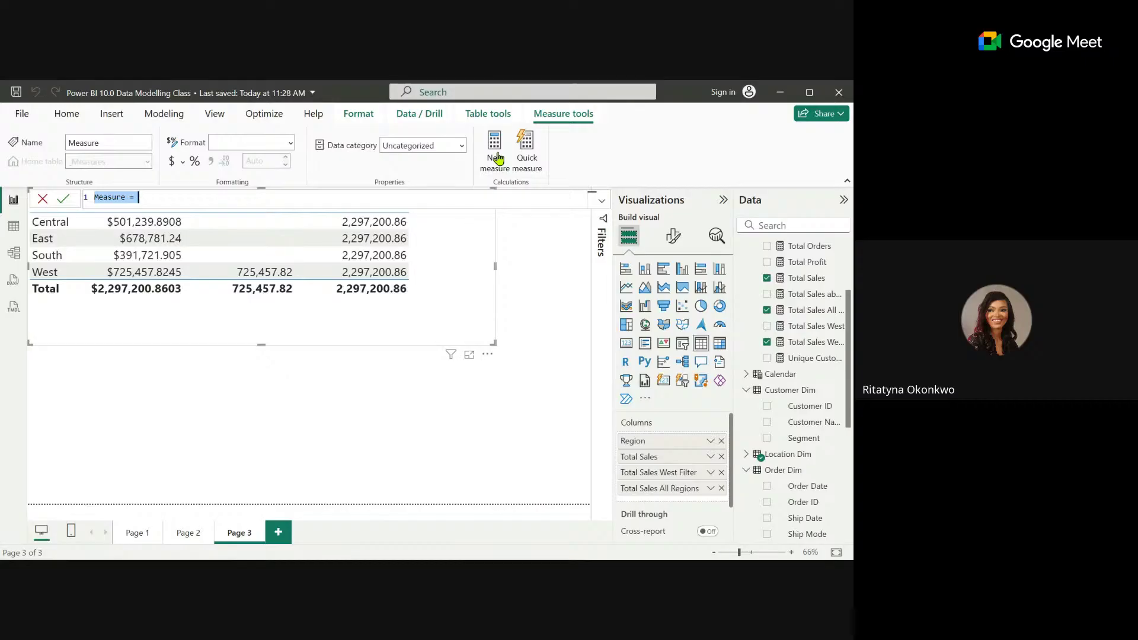
type("Total Sale")
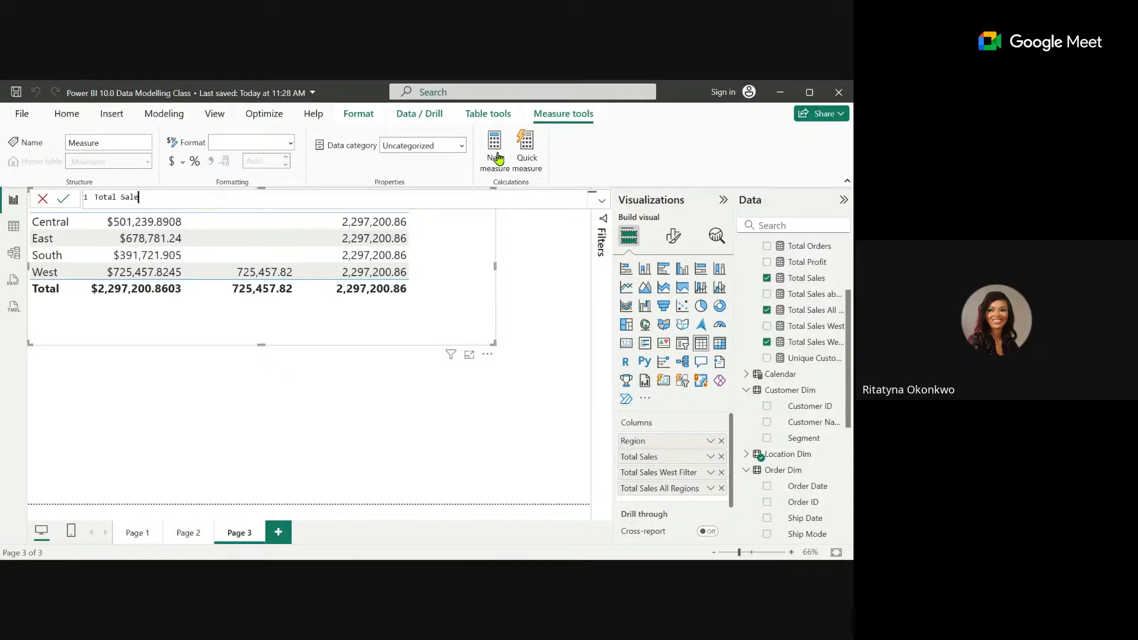
type("s Allselected Reg")
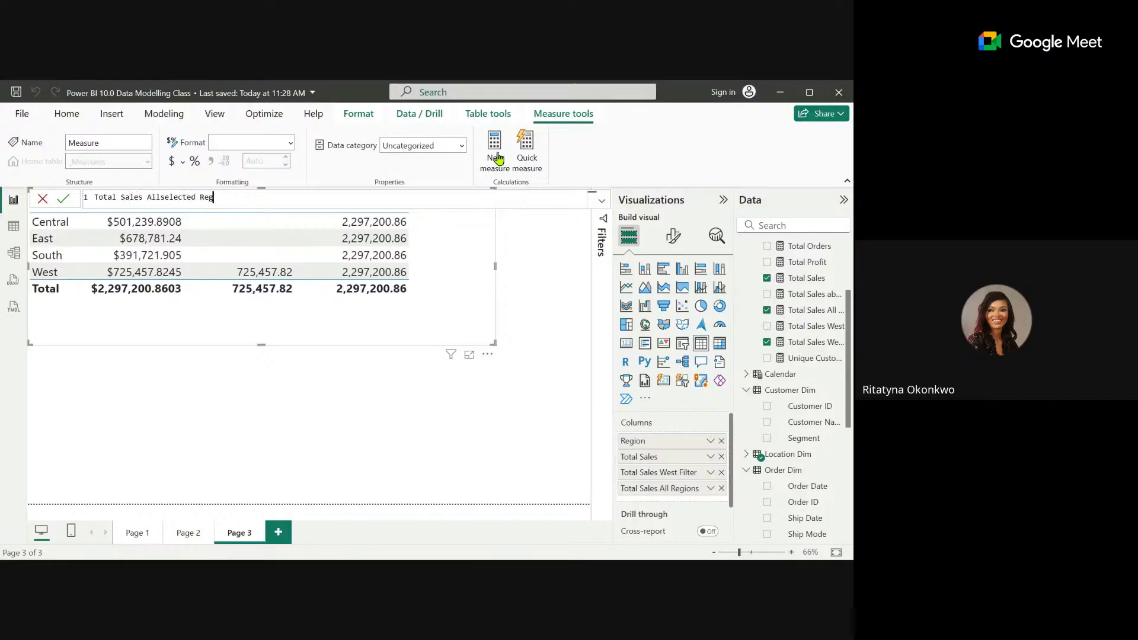
type("ion = CAL")
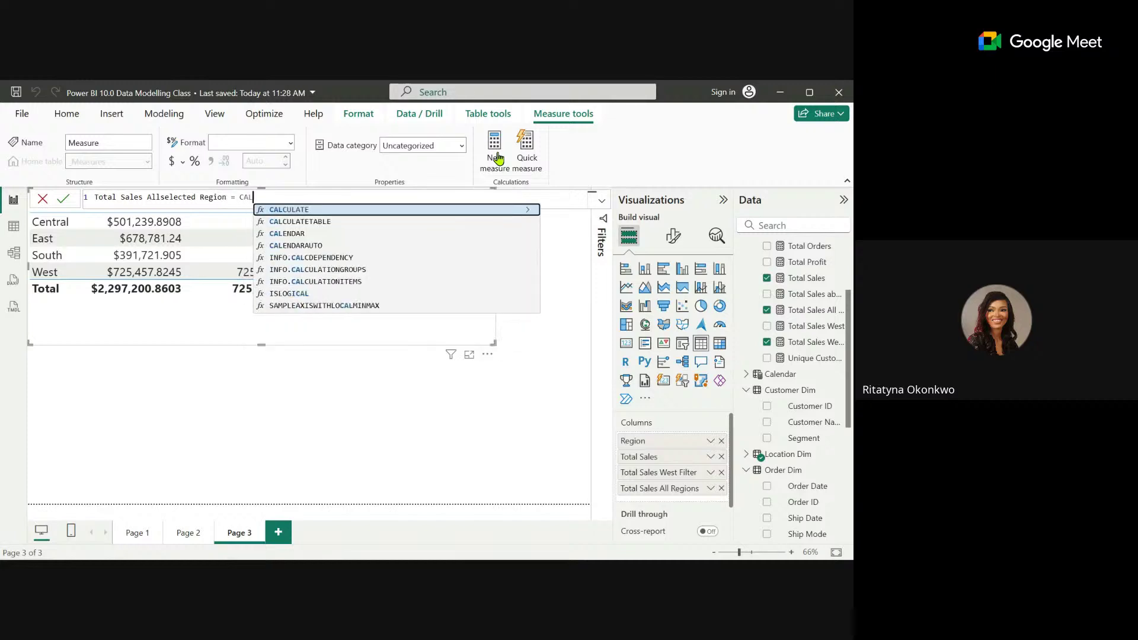
left_click(451, 208)
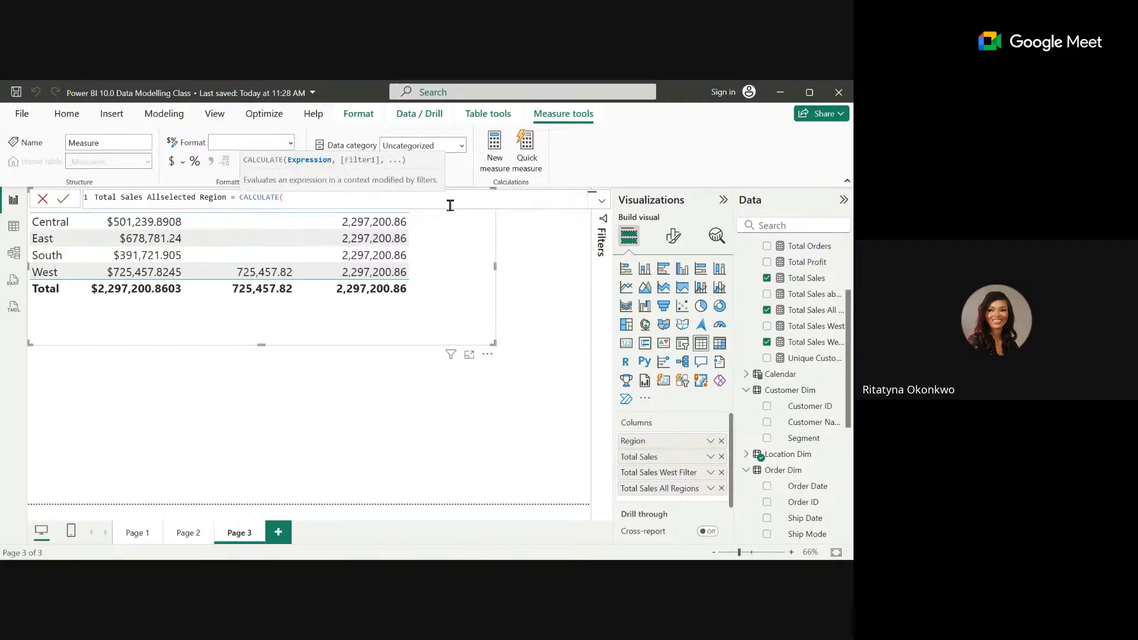
type("T")
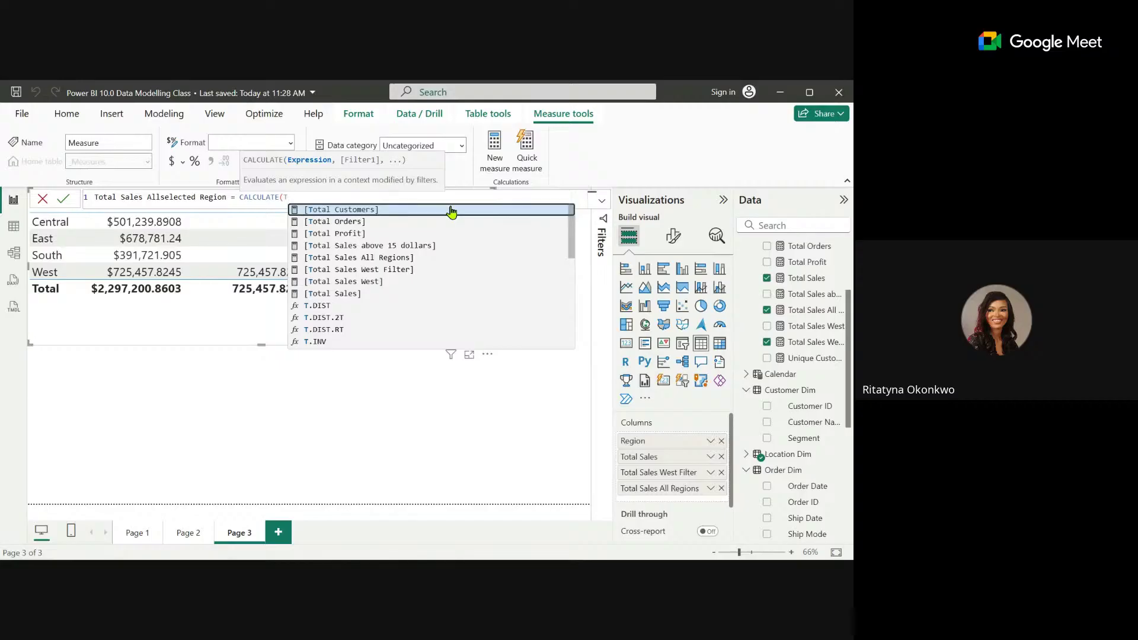
left_click(359, 294)
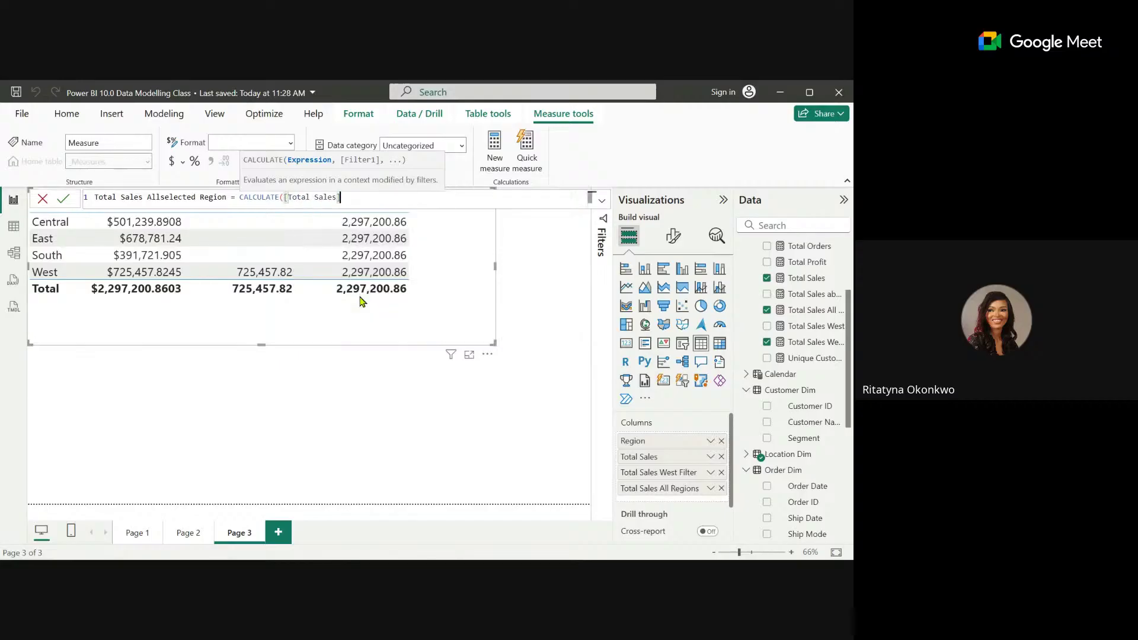
Add ALLSELECTED('Location Dim'[Region]) as the filter argument of the Total Sales Allselected Region formula and commit the measure.
type(",")
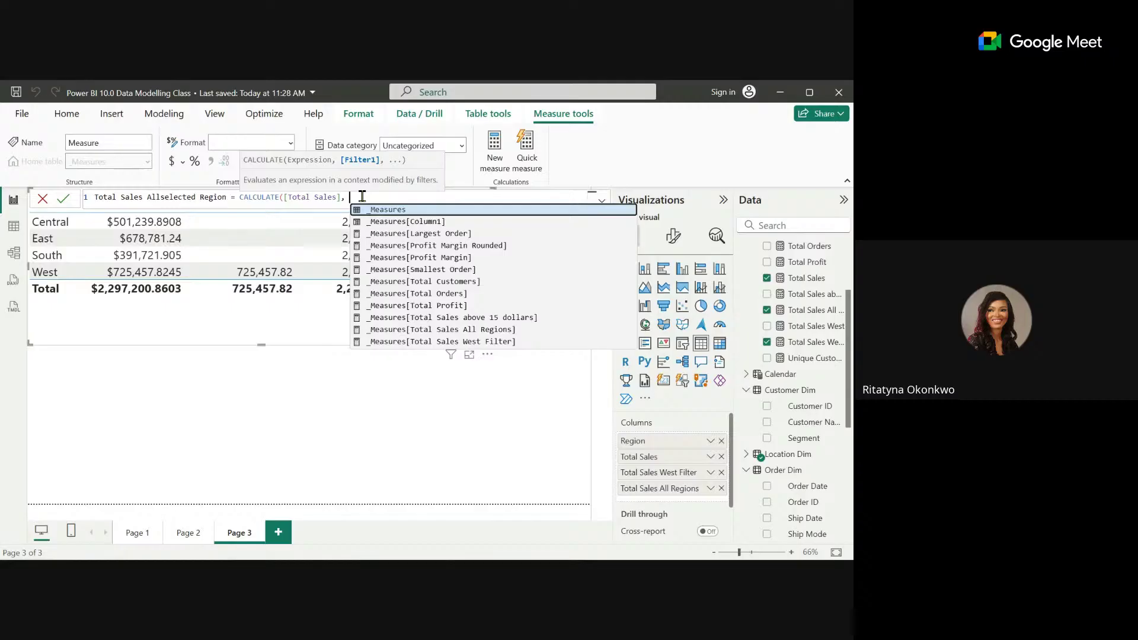
type("F")
key("BackSpace")
type("AL")
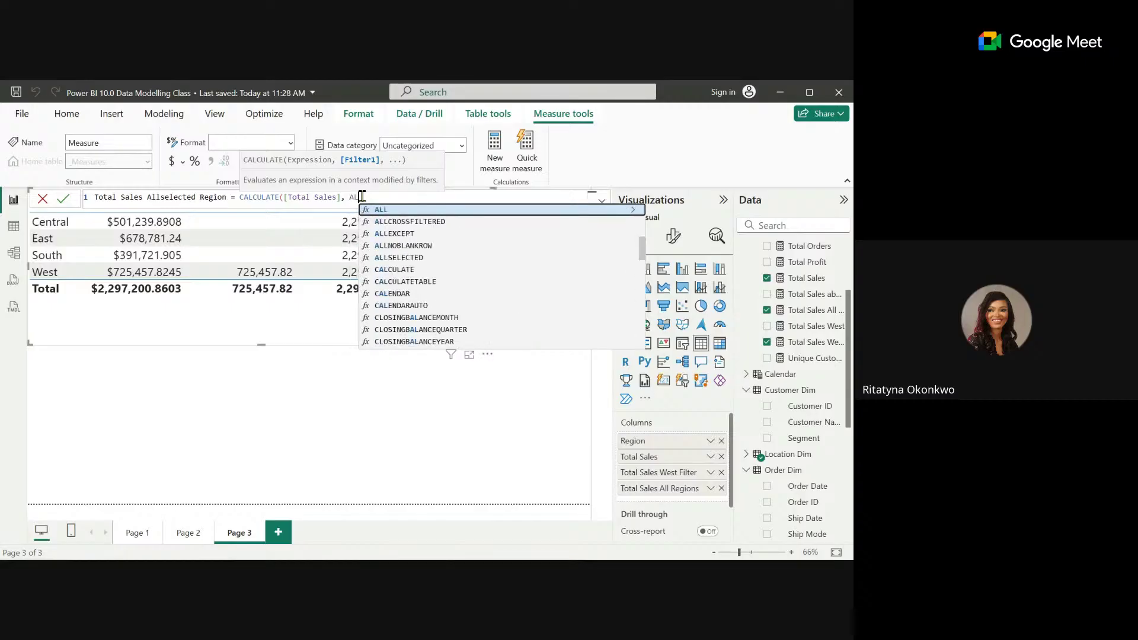
type("LSELECTED")
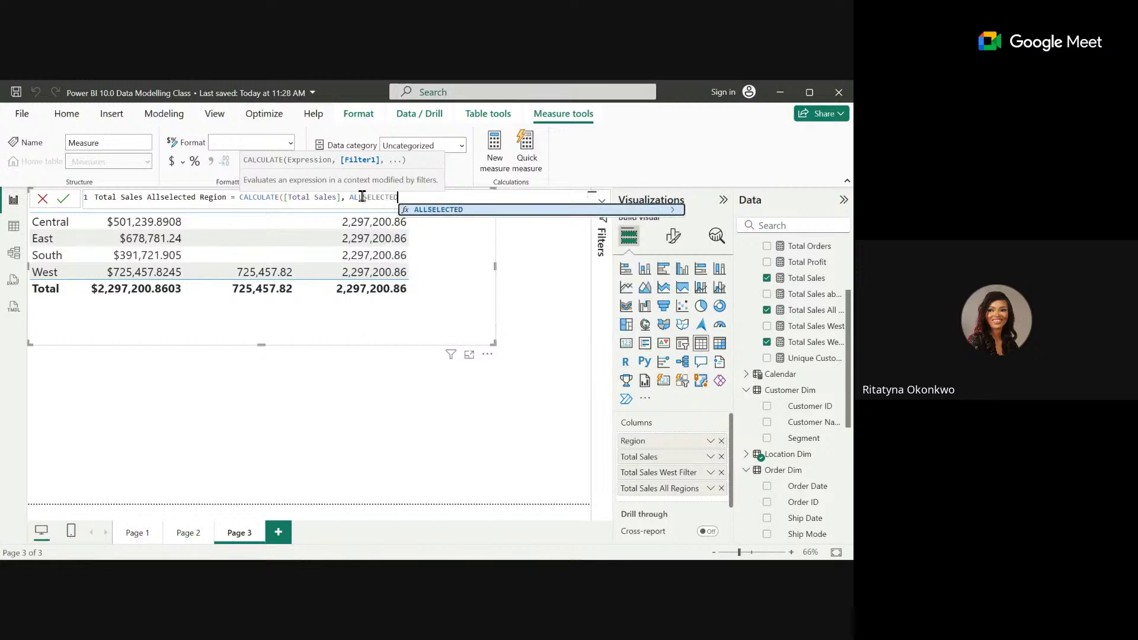
left_click(452, 209)
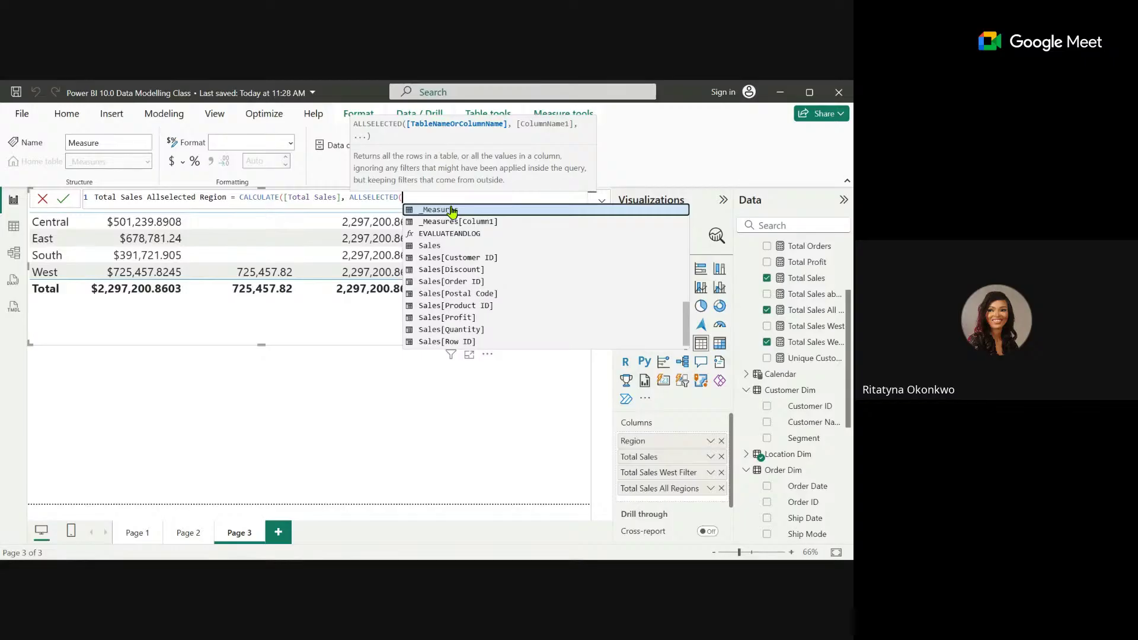
type("reg")
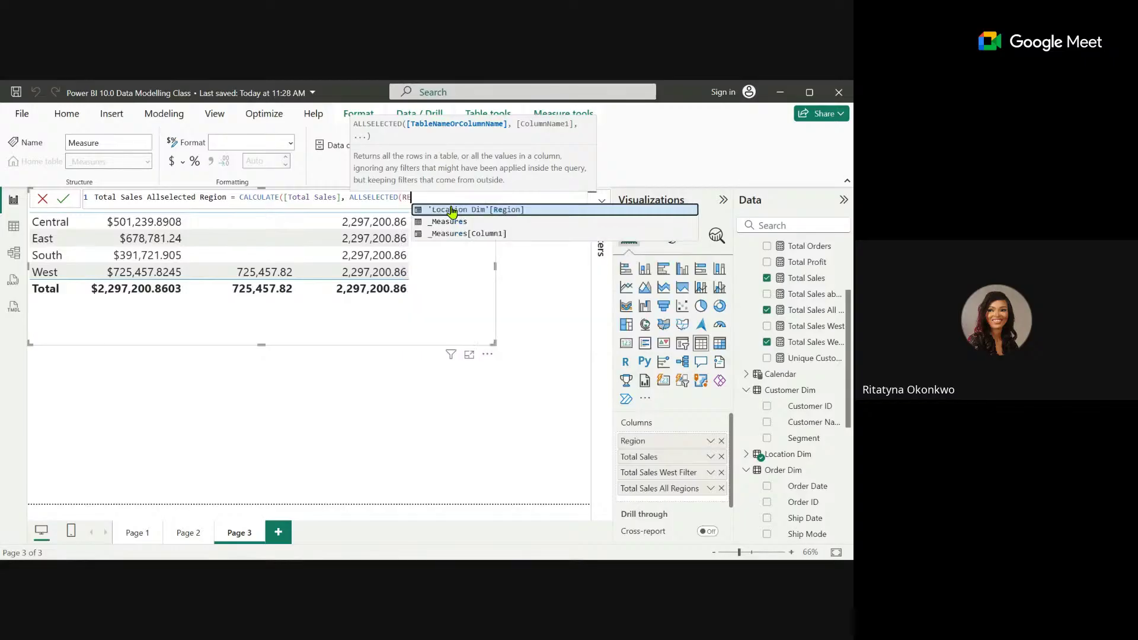
left_click(477, 209)
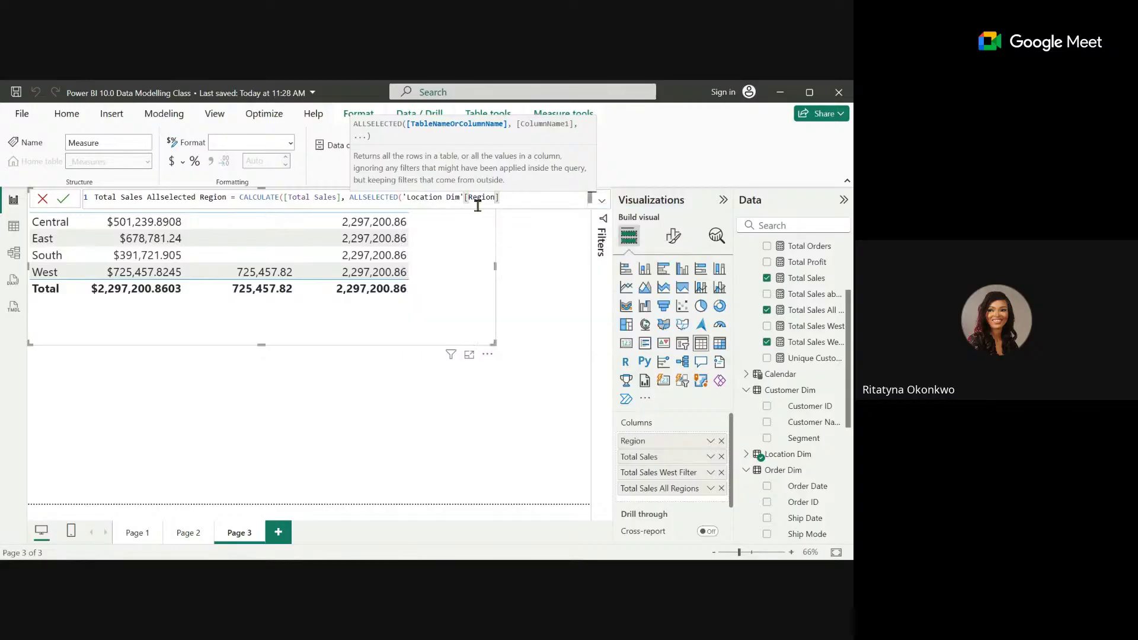
type("))")
key("Return")
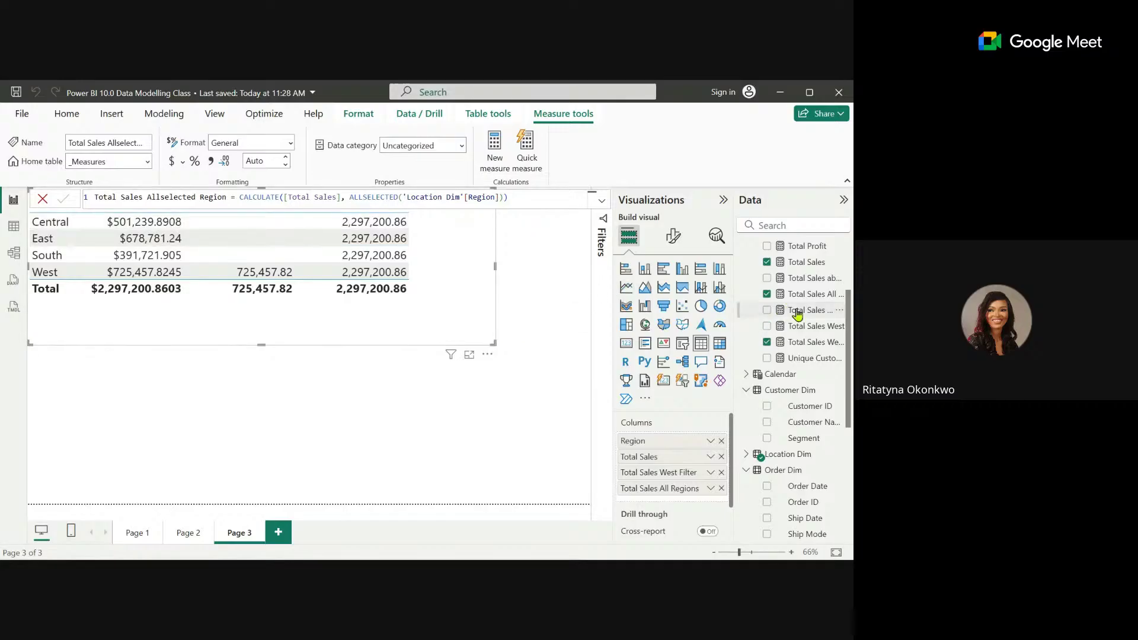
Add the Total Sales Allselected Region measure to the region table and enlarge the visual to show the whole column.
left_click_drag(801, 310, 422, 249)
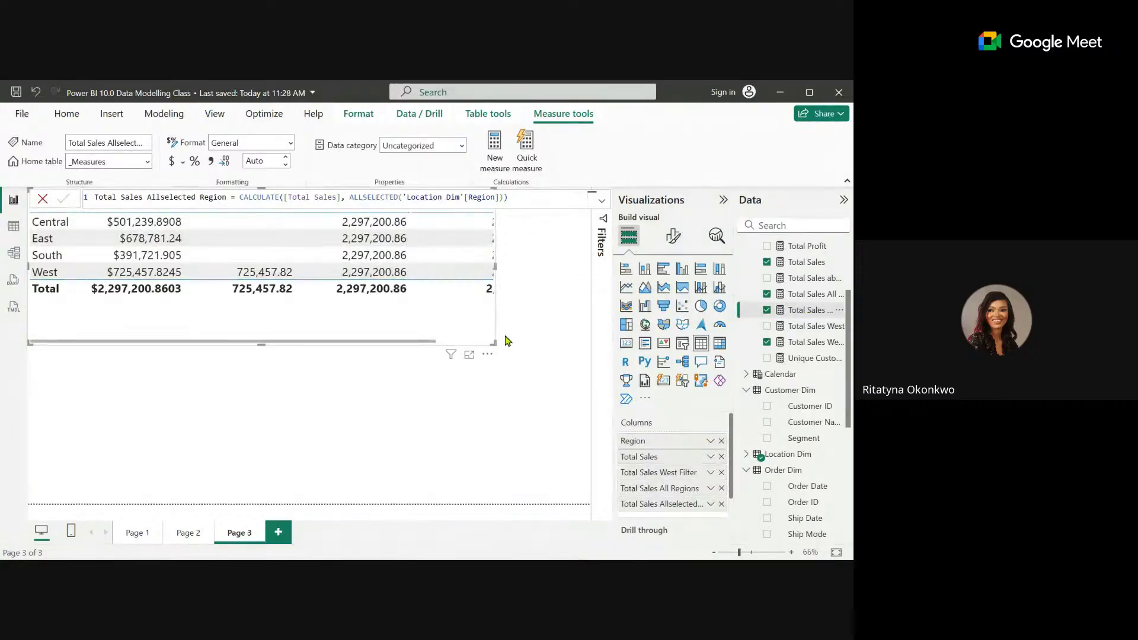
left_click_drag(496, 342, 588, 364)
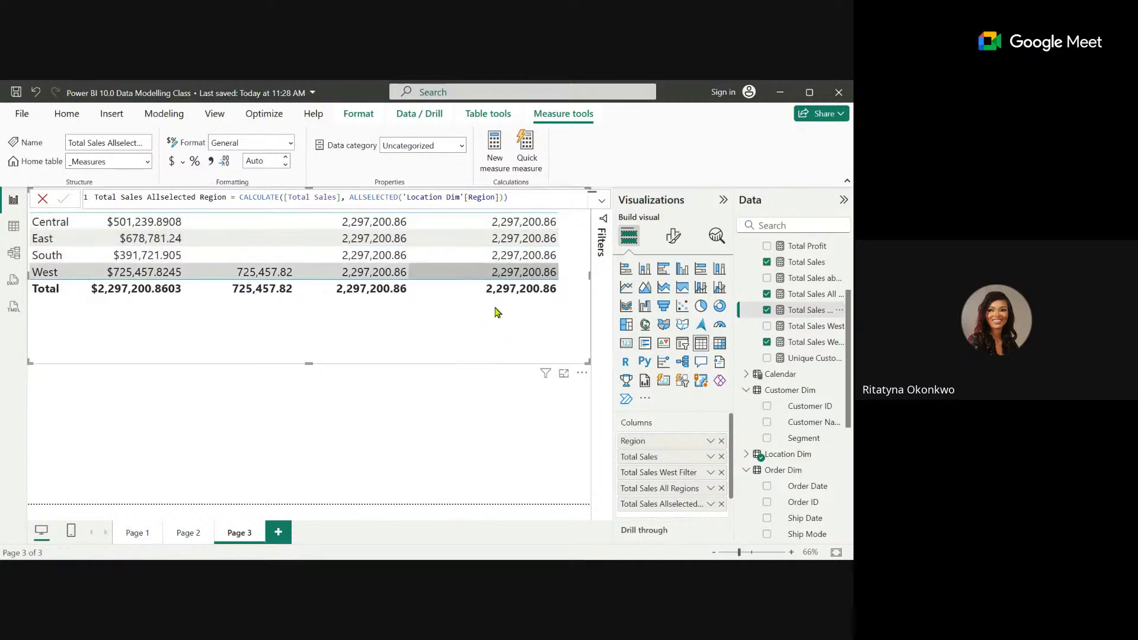
Insert a slicer below the region table on Page 3 and populate it with Region from Location Dim.
left_click(339, 436)
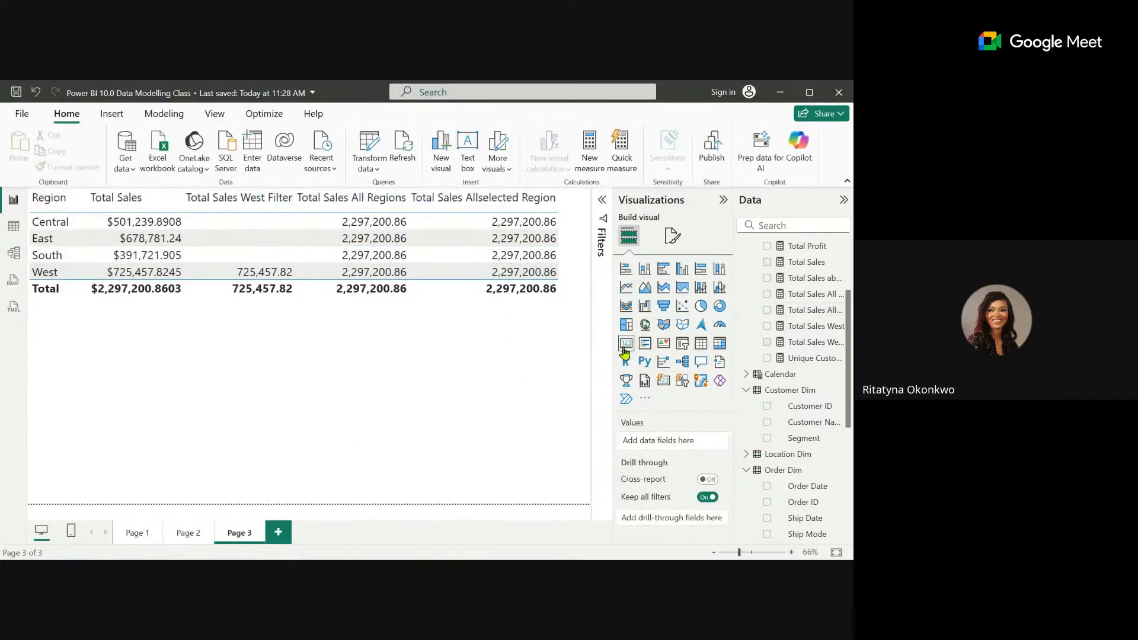
left_click(683, 343)
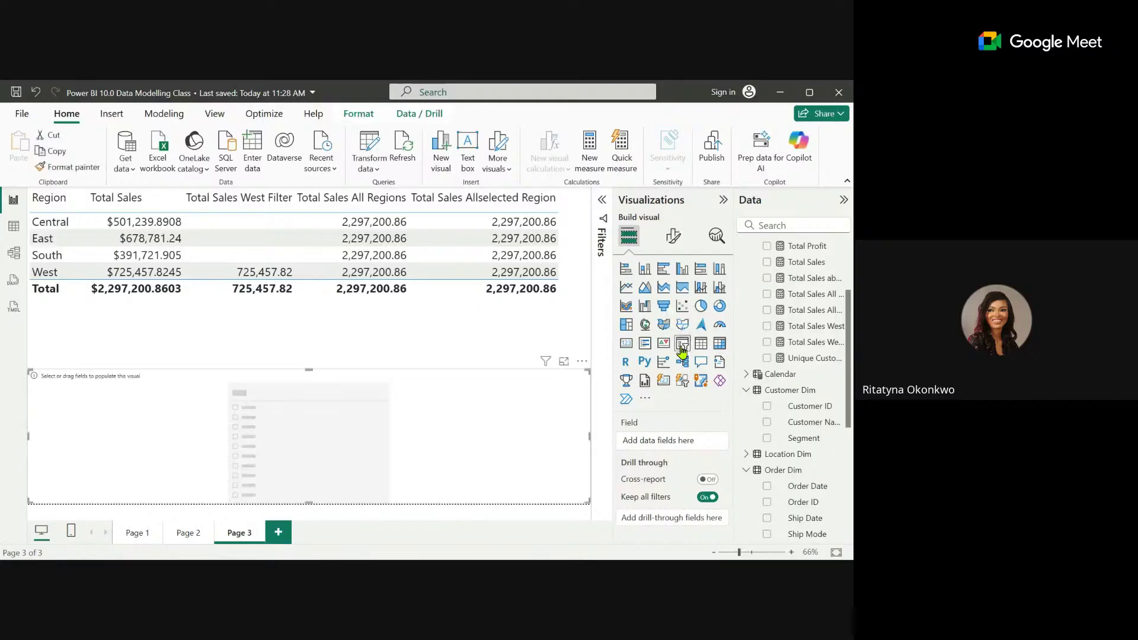
left_click(785, 226)
type("REGION")
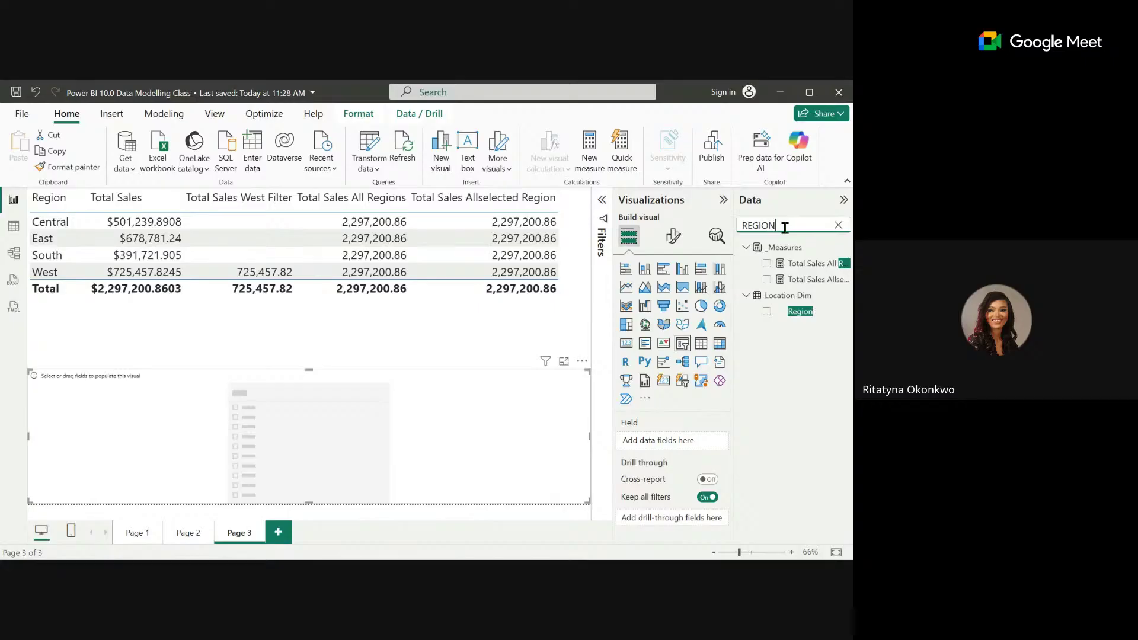
left_click(767, 311)
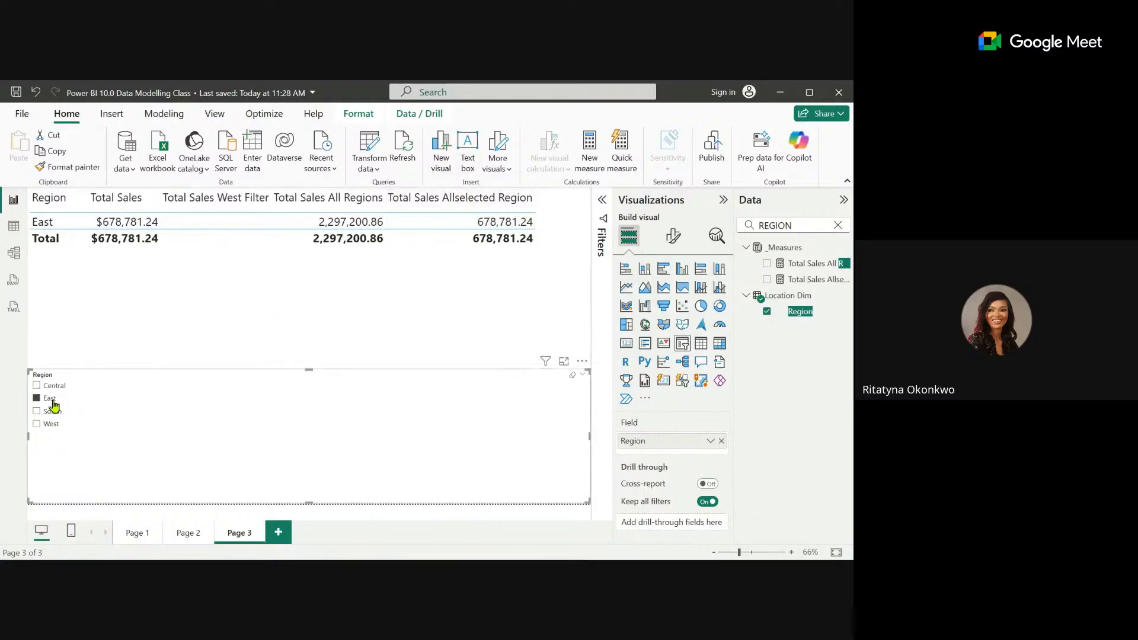
Test the region table by selecting Central in the Region slicer, adding East to the selection, and clearing both.
left_click(36, 386)
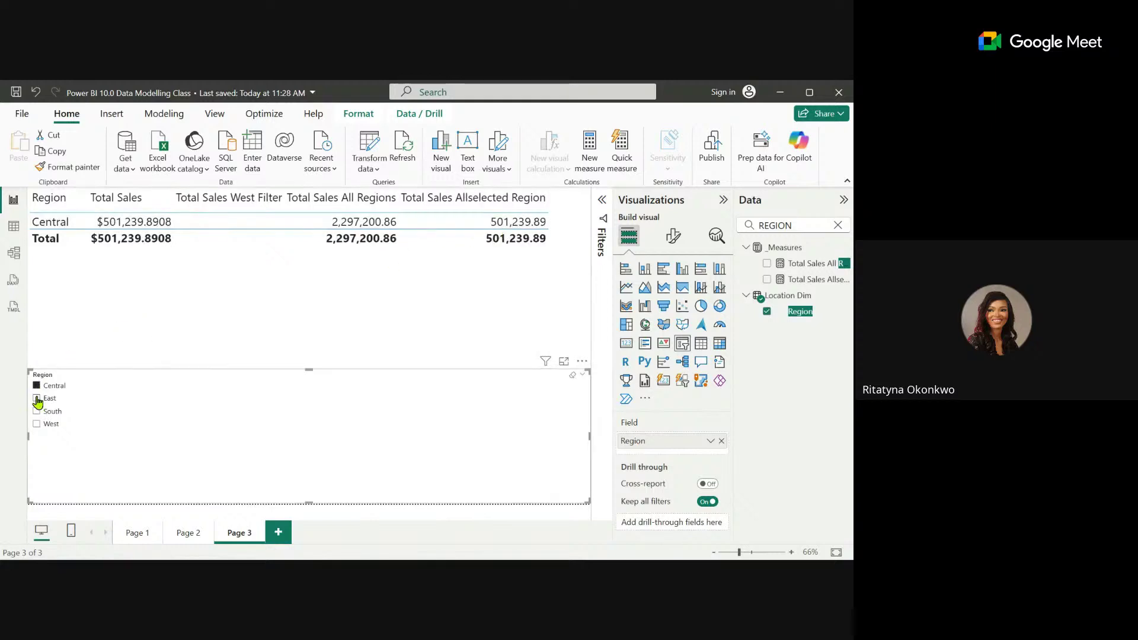
left_click(36, 399, "ctrl")
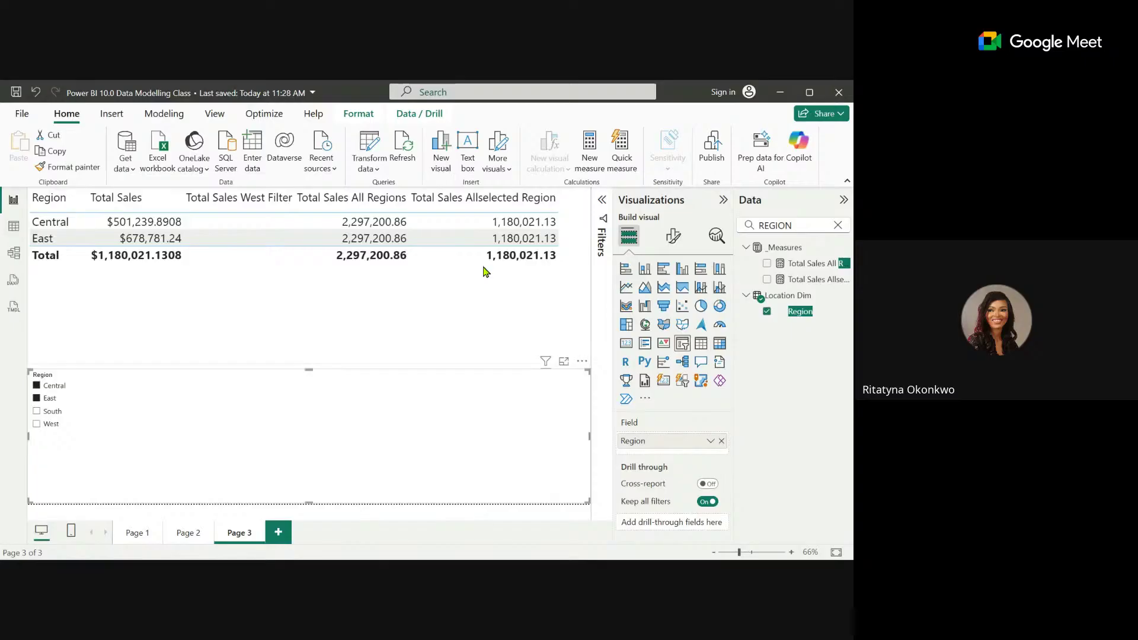
left_click(50, 394)
left_click(495, 343)
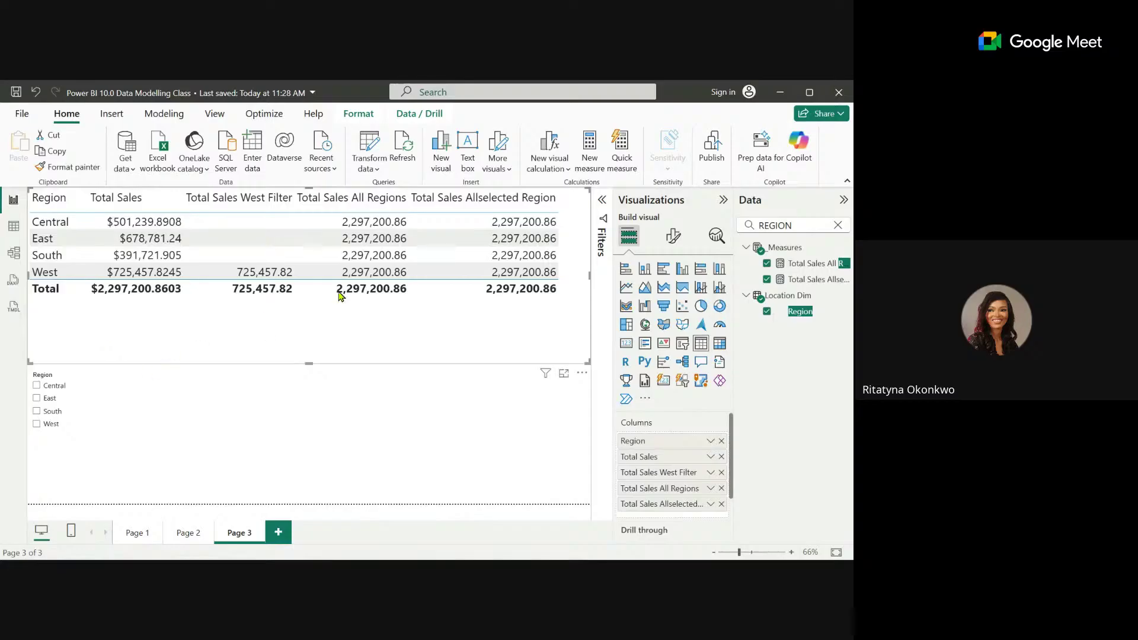
Narrow the Region slicer to about a fifth of the table's width, with West selected in it.
left_click(572, 389)
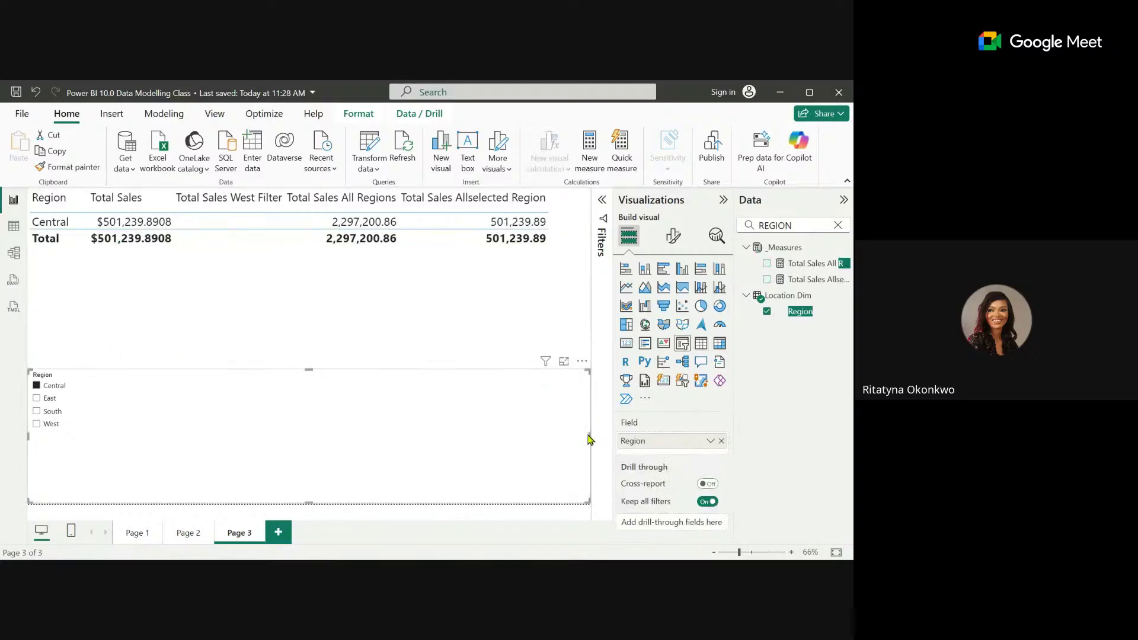
left_click_drag(589, 433, 234, 410)
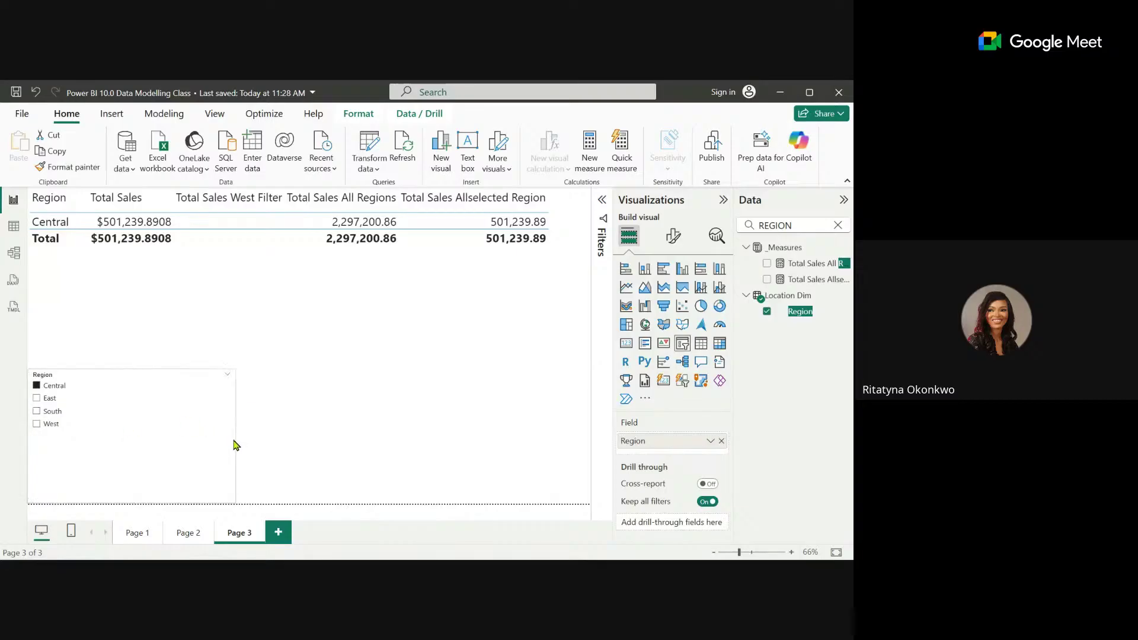
left_click(170, 425)
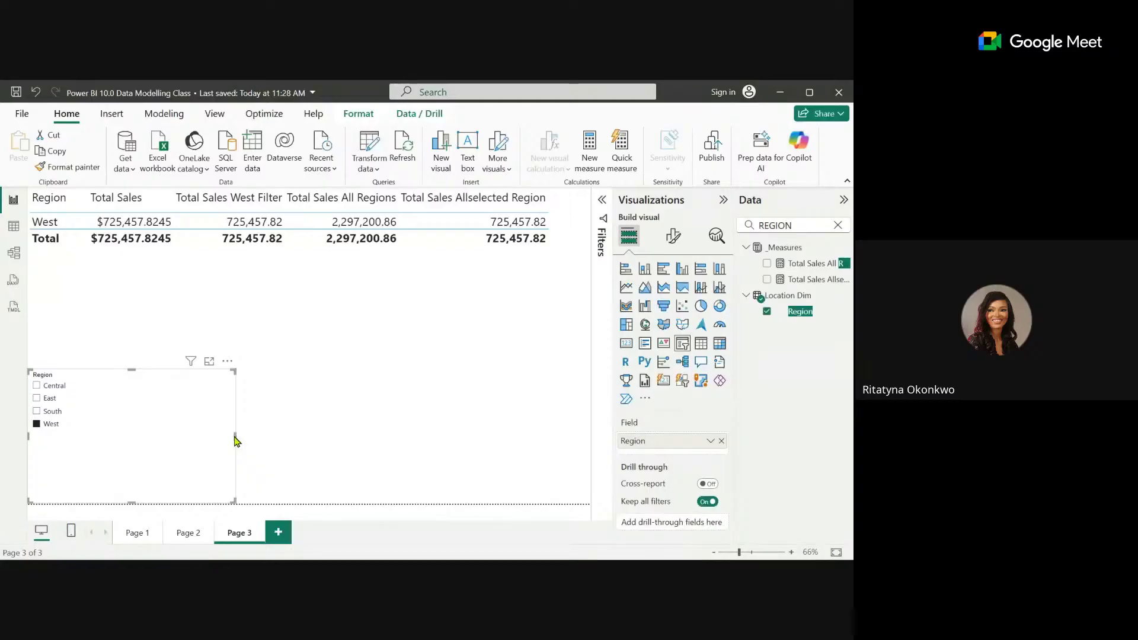
left_click_drag(236, 440, 144, 436)
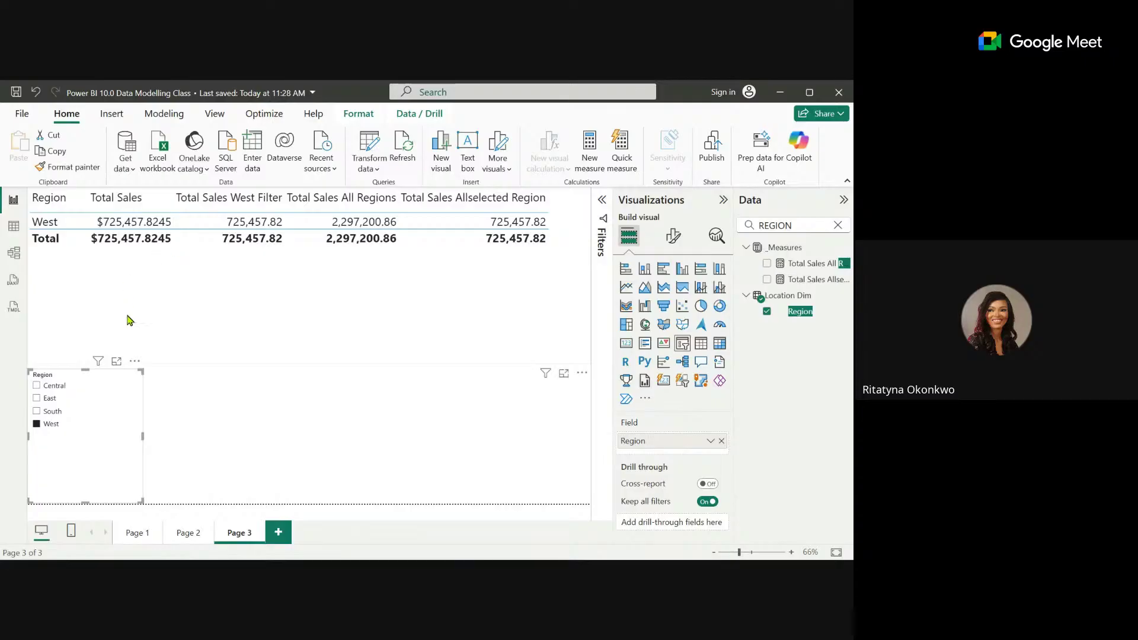
left_click(205, 403)
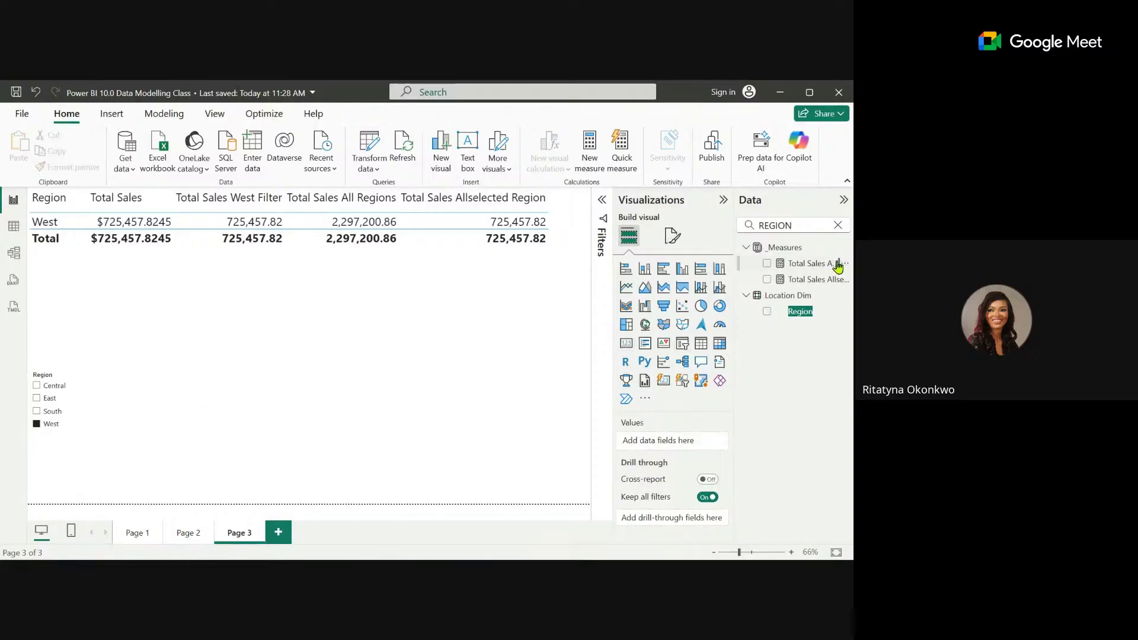
Clear the REGION field search and remove the West selection from the Region slicer.
left_click(838, 225)
left_click(838, 225)
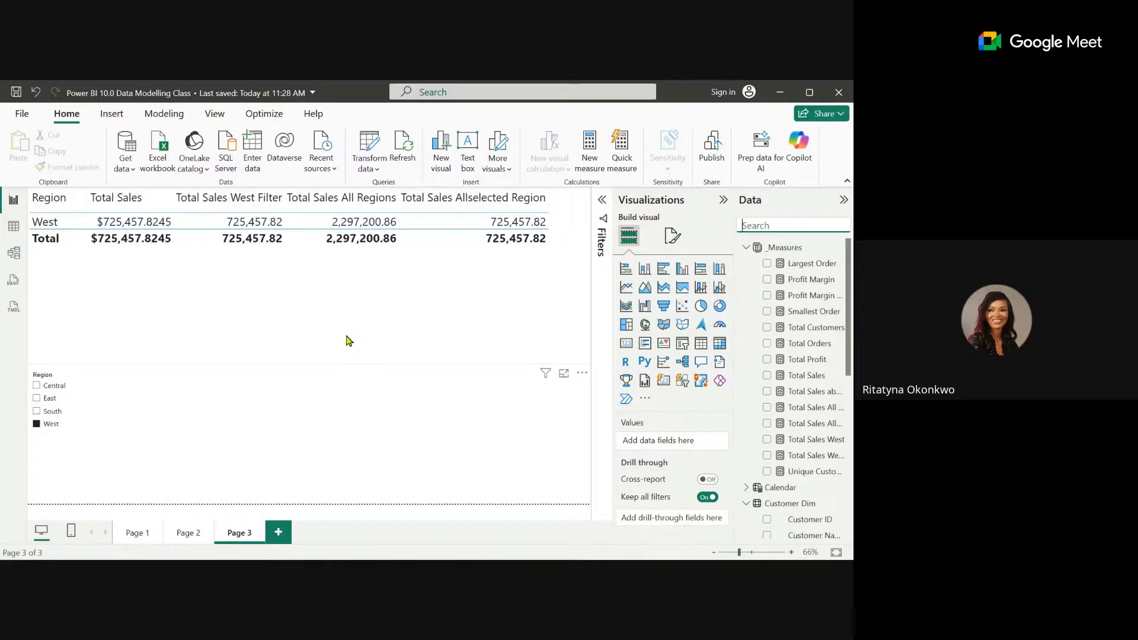
left_click(46, 424)
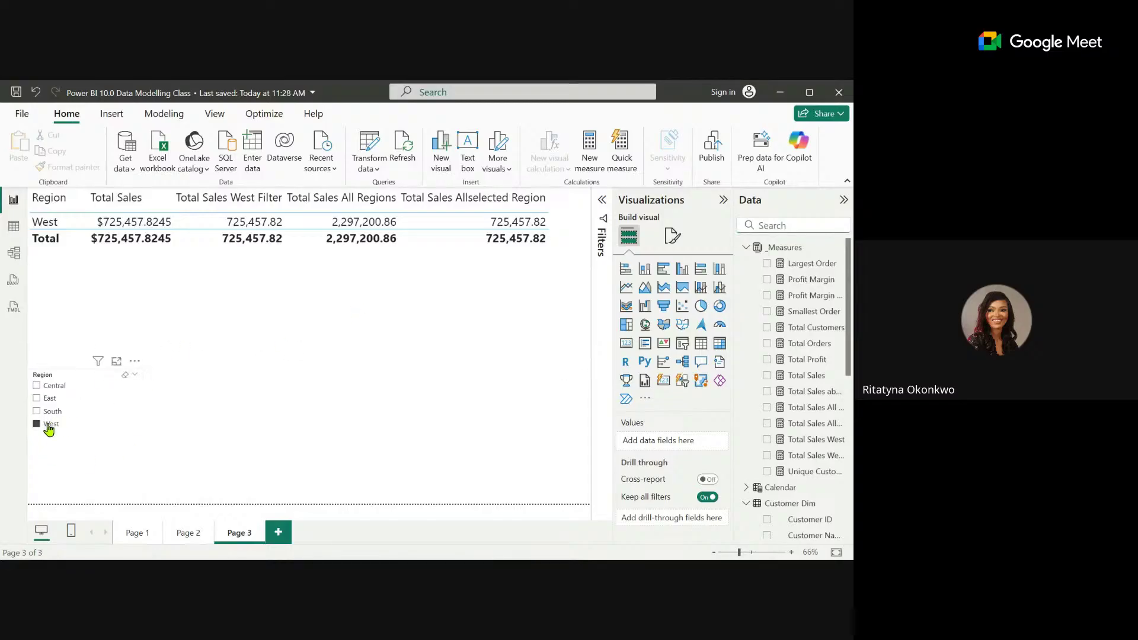
left_click(336, 358)
left_click(402, 407)
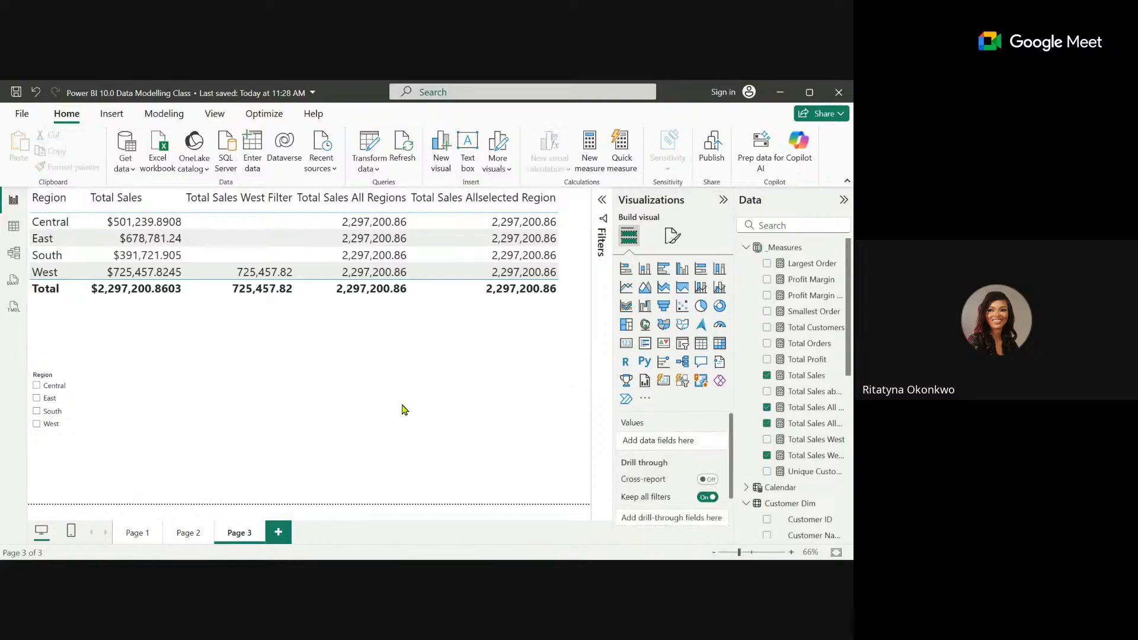
Create a new measure in _Measures named Selected Region and start its formula with the SELECTEDVALUE function.
left_click(790, 297)
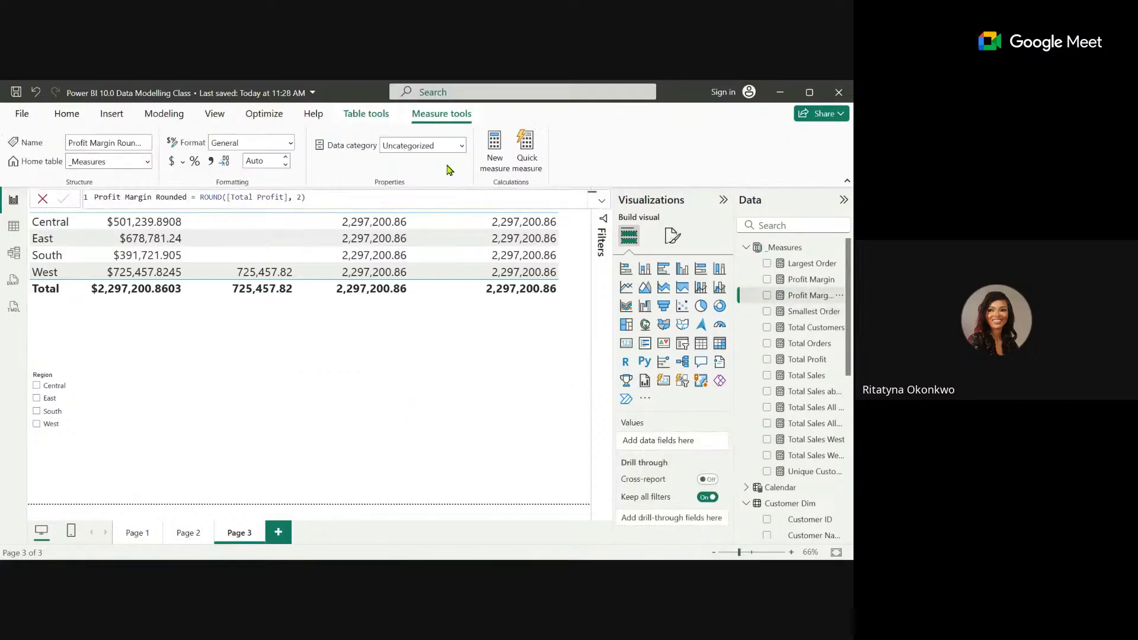
left_click(493, 155)
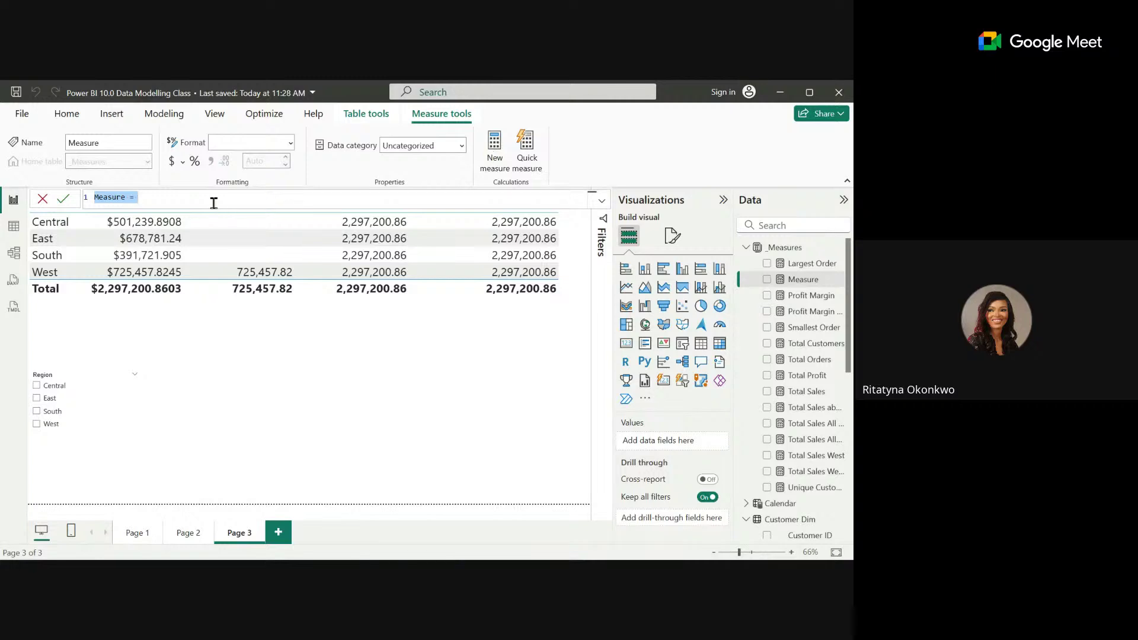
type("Selected ")
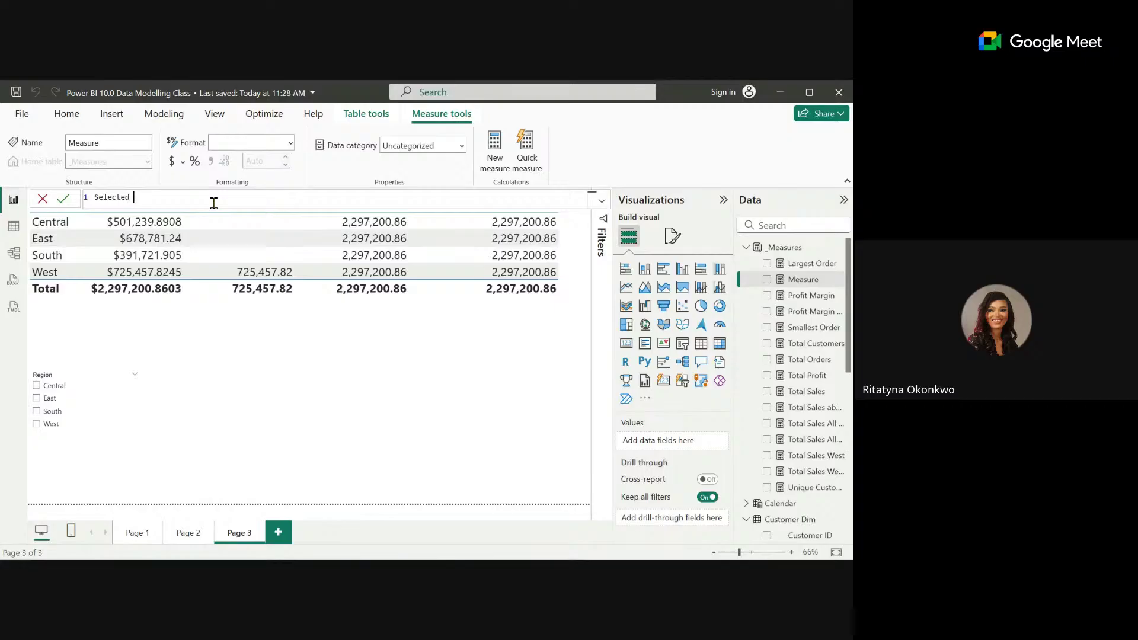
type("Region =")
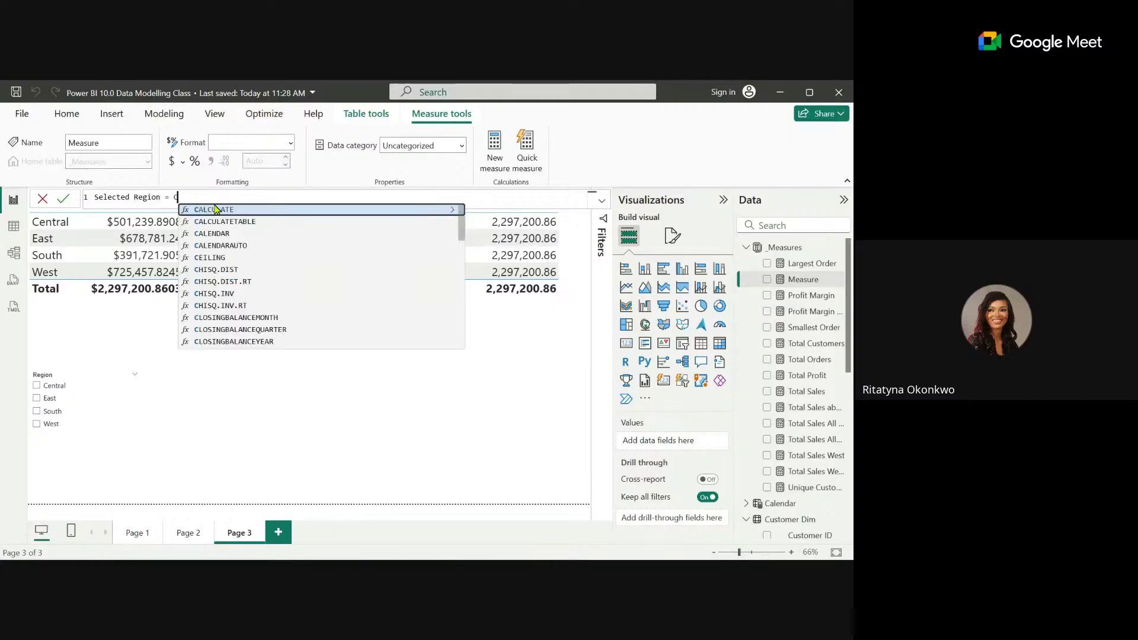
type(" SELE")
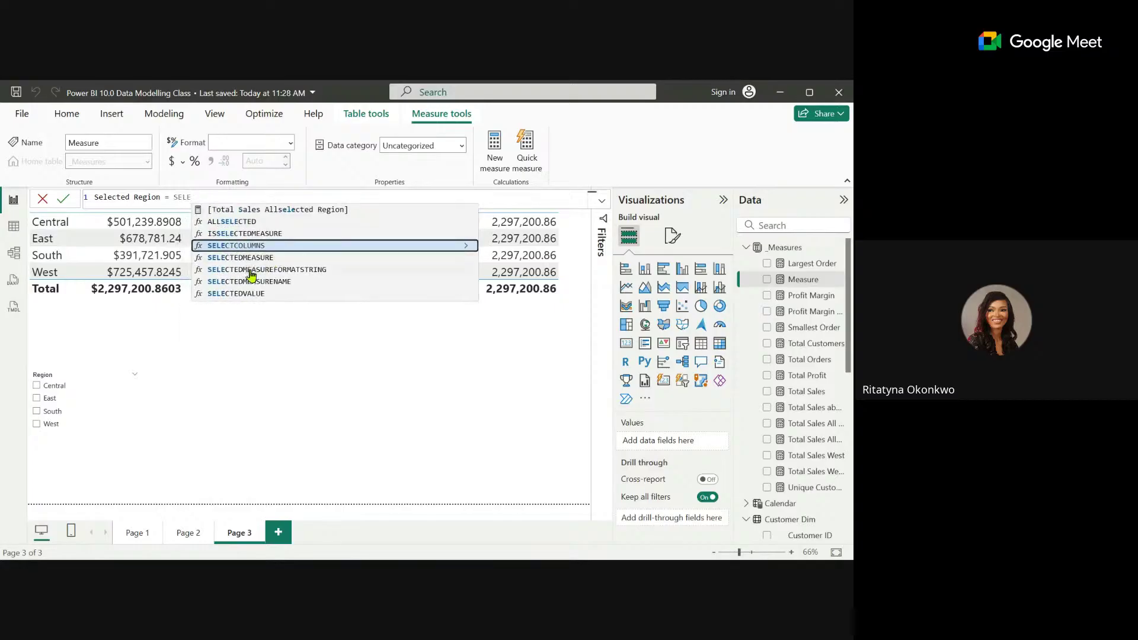
left_click(261, 294)
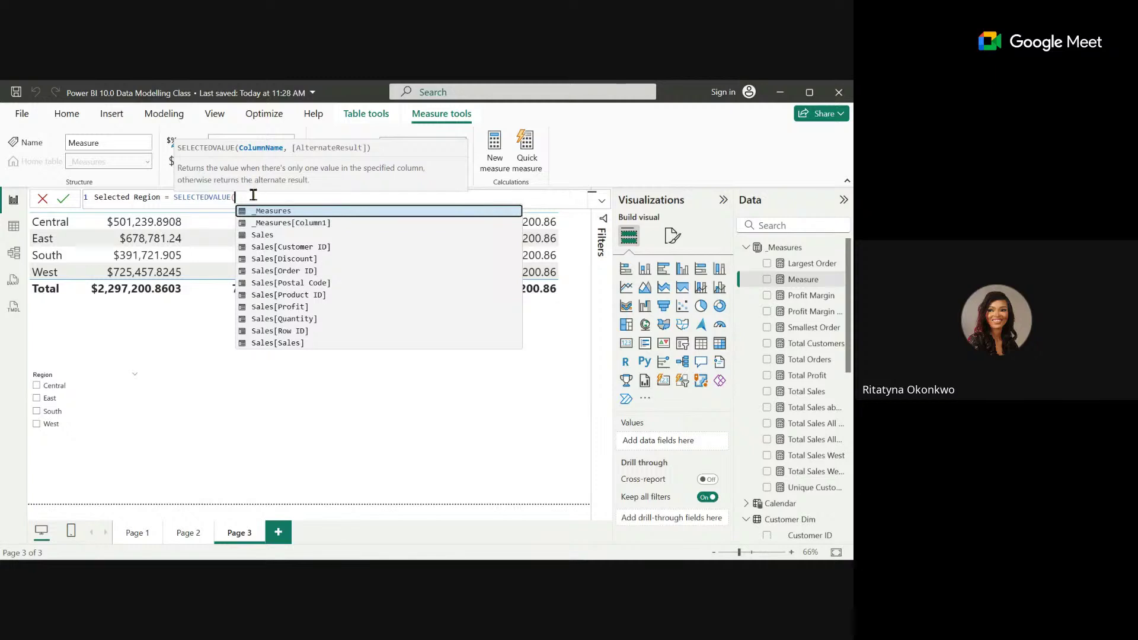
Add 'Location Dim'[Region] as the column argument of the Selected Region formula and commit the measure.
type("REG")
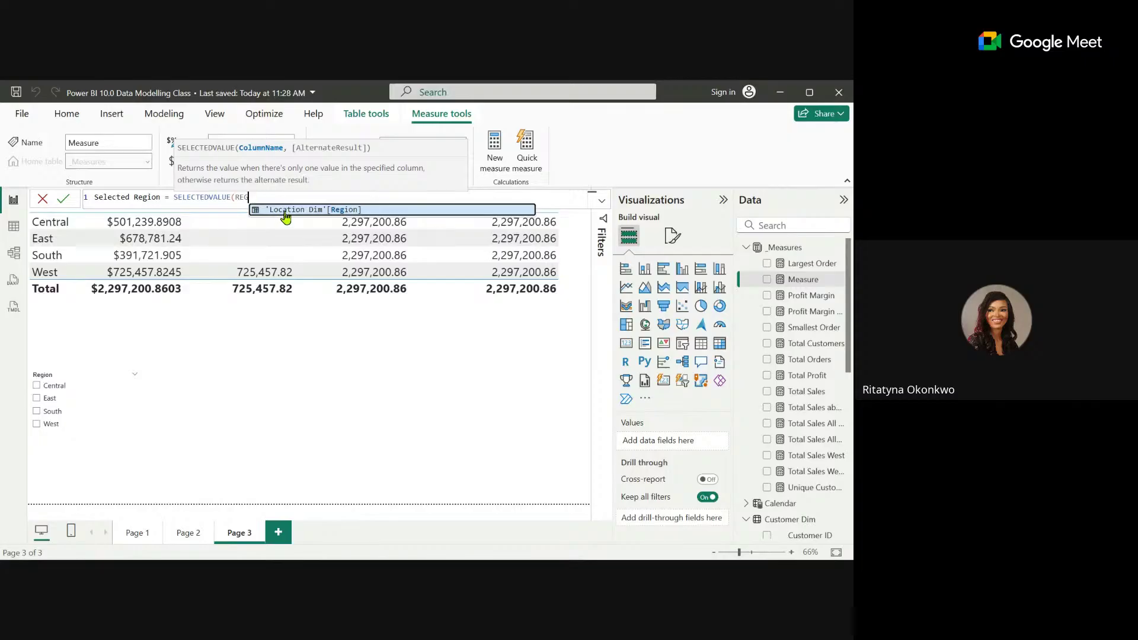
left_click(282, 212)
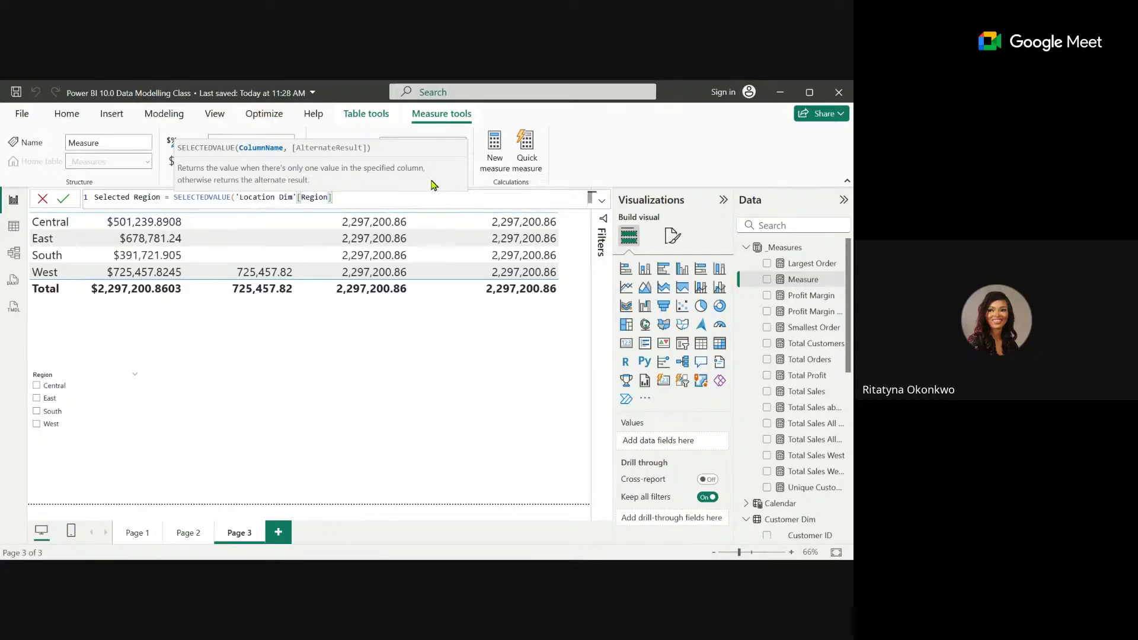
type(")")
key("Return")
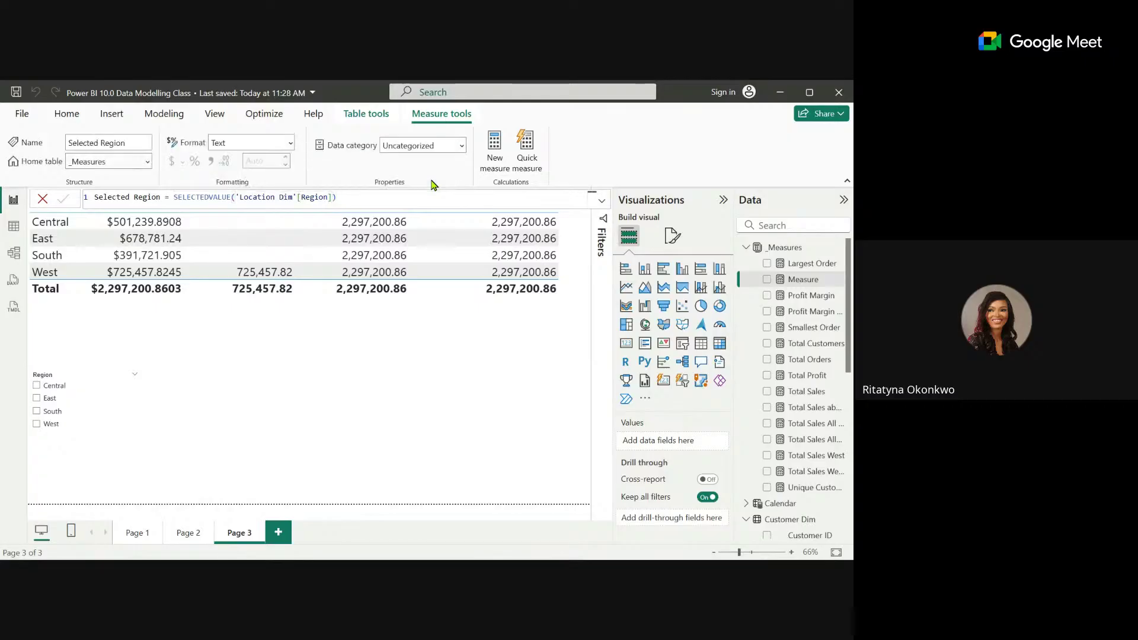
Show the Selected Region measure in a card visual, shrink the card, and place it beside the Region slicer.
left_click_drag(825, 308, 449, 384)
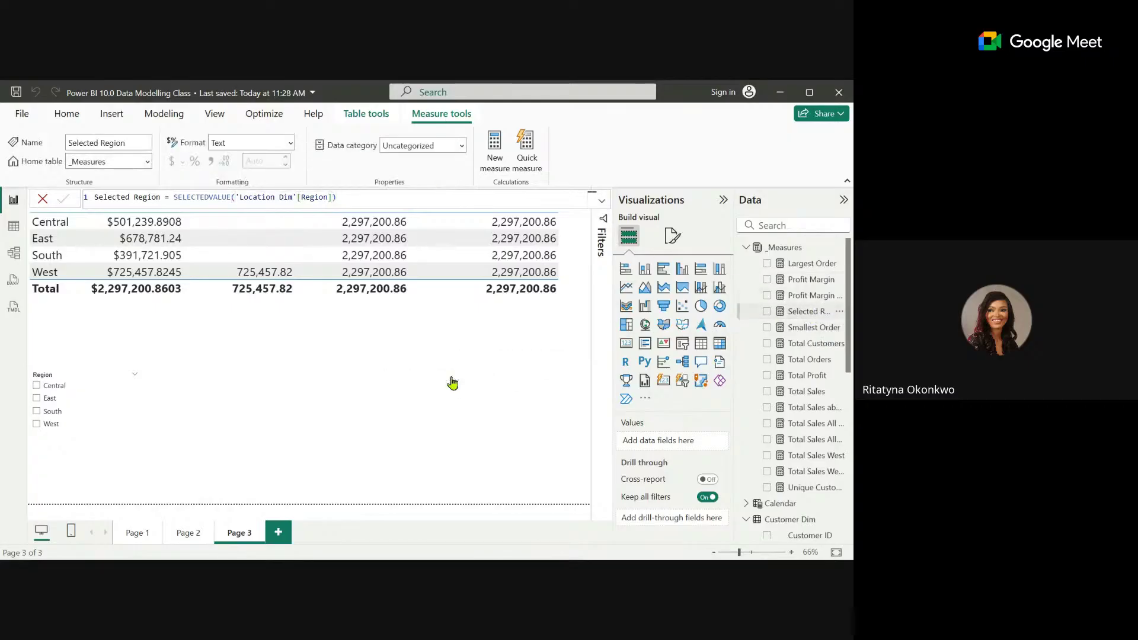
left_click(626, 343)
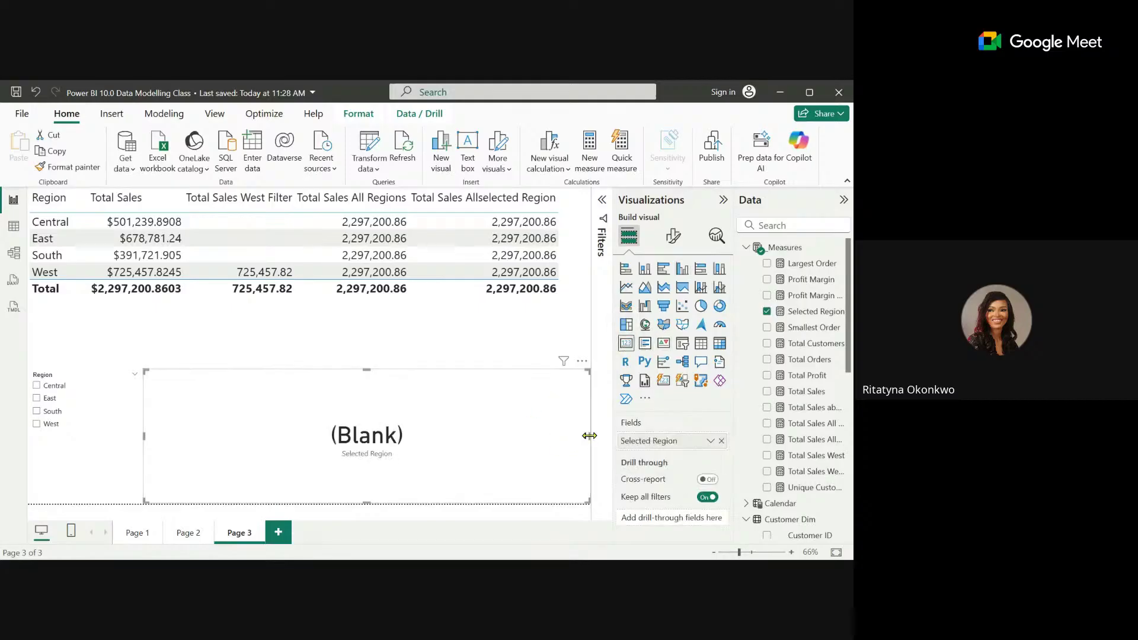
left_click_drag(590, 440, 346, 408)
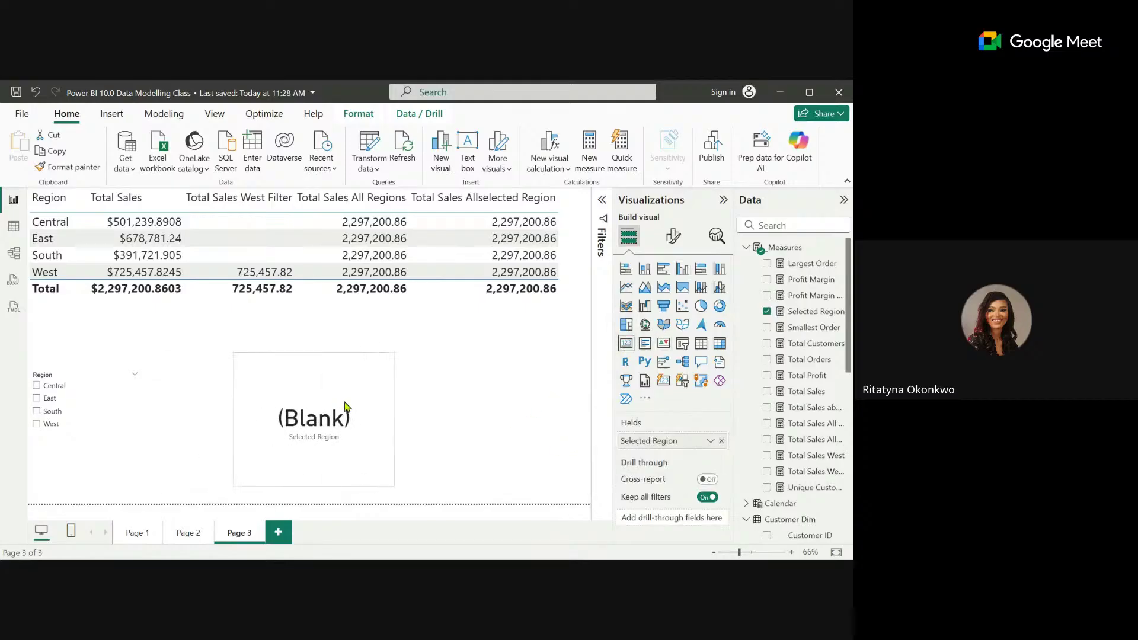
Review the Selected Region formula and test its card by selecting Central, East and South one at a time in the Region slicer.
left_click(804, 312)
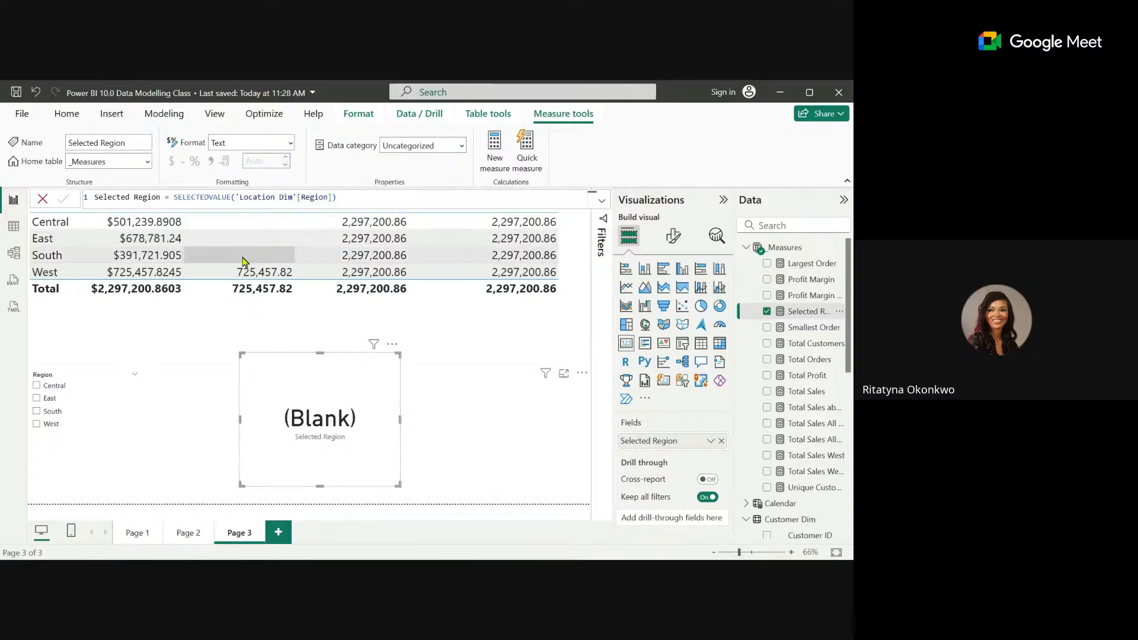
left_click(37, 387)
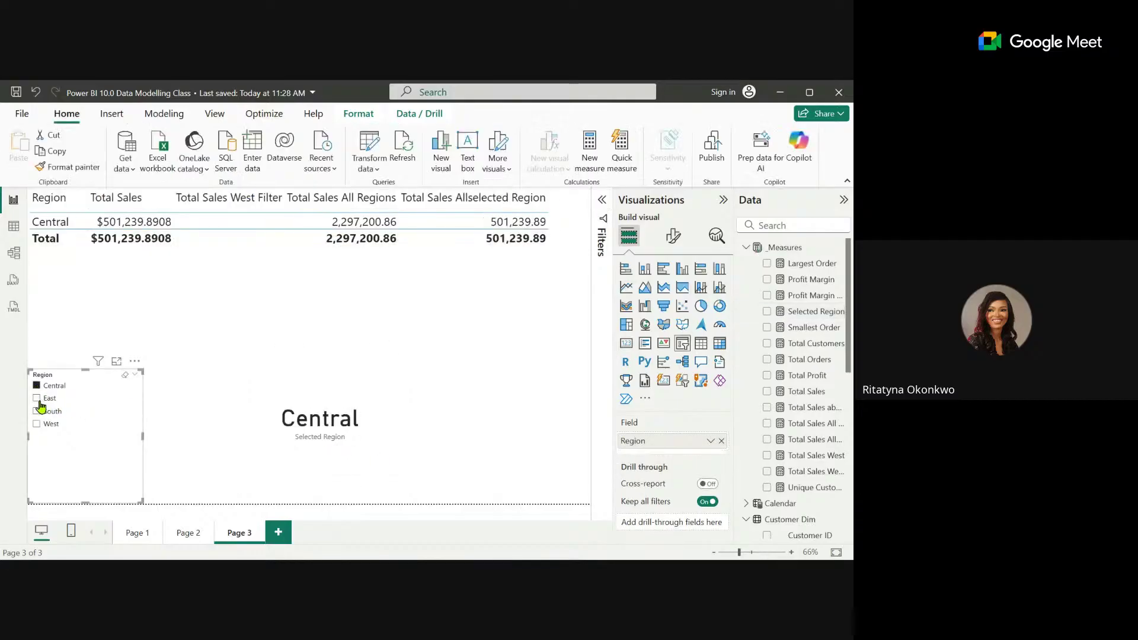
left_click(38, 400)
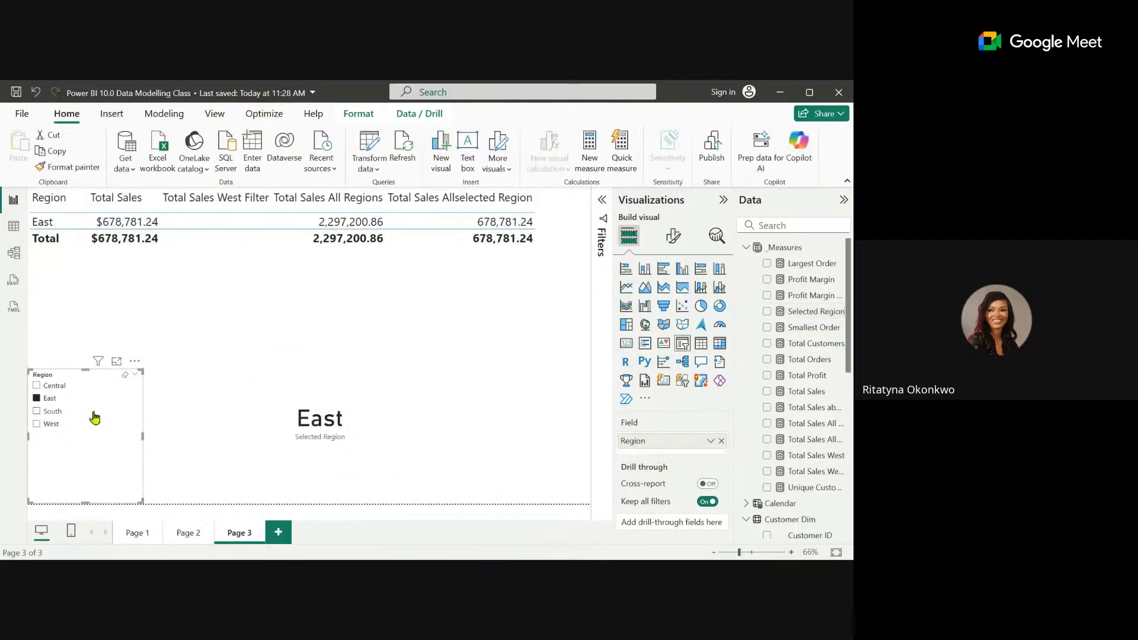
left_click(49, 414)
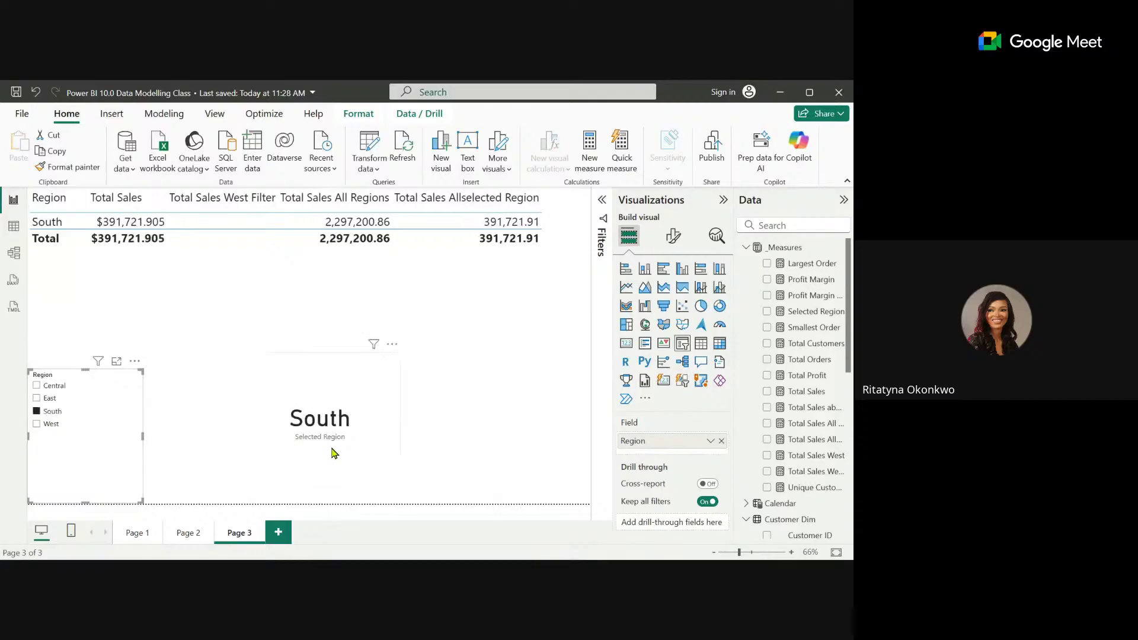
left_click(288, 438)
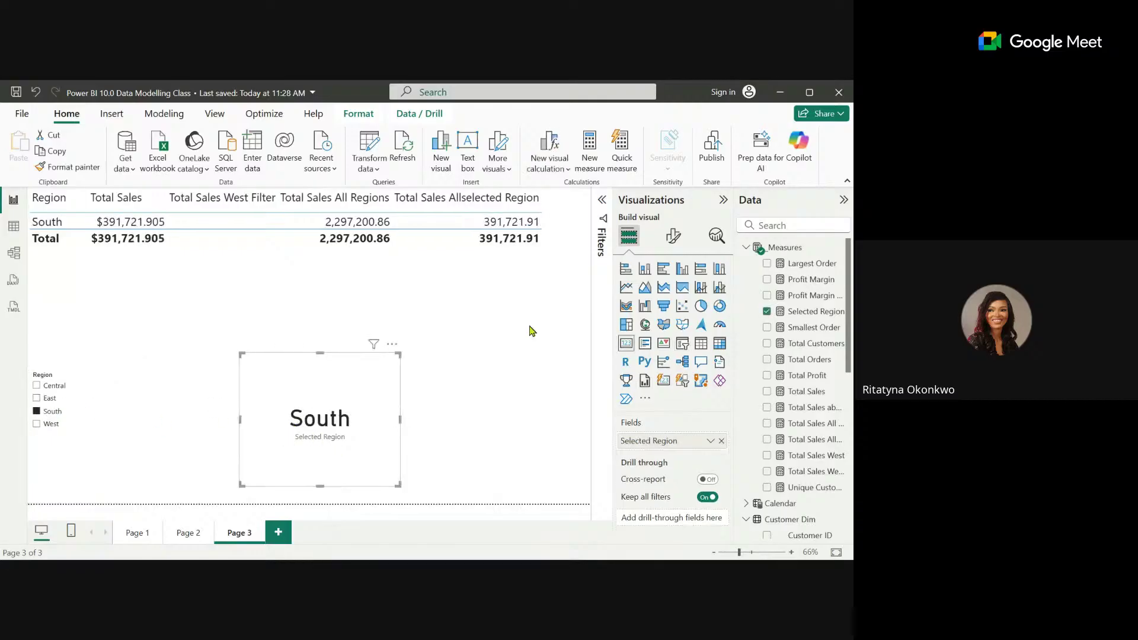
left_click(813, 312)
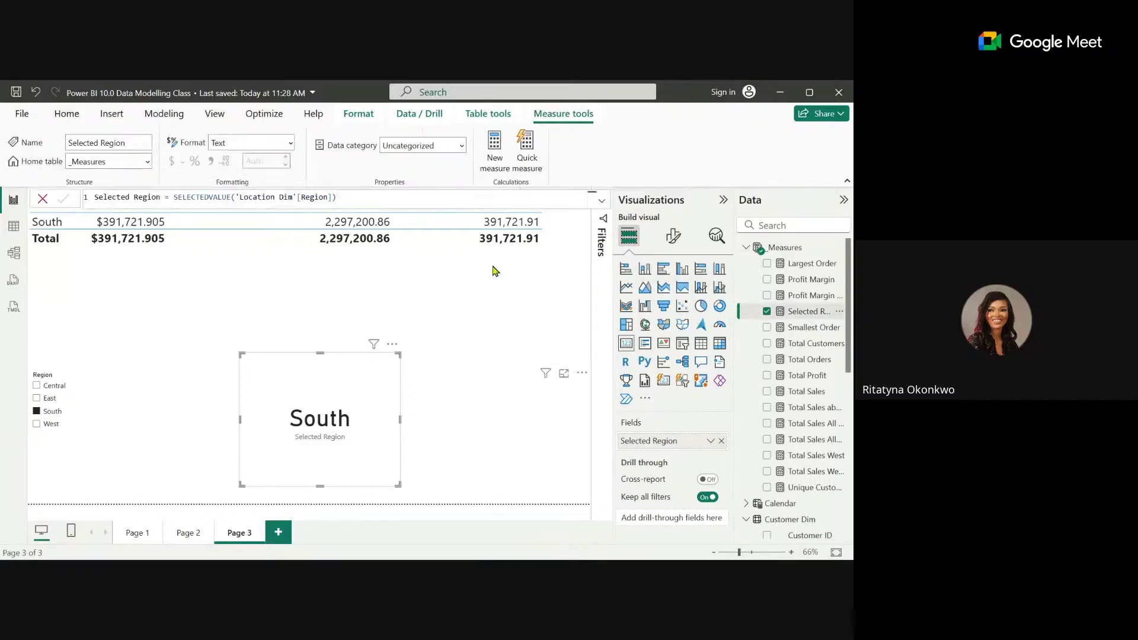
Clear South from the Region slicer and add "No Region Selected" as the alternate result in the Selected Region formula, committing the edit.
left_click(49, 412)
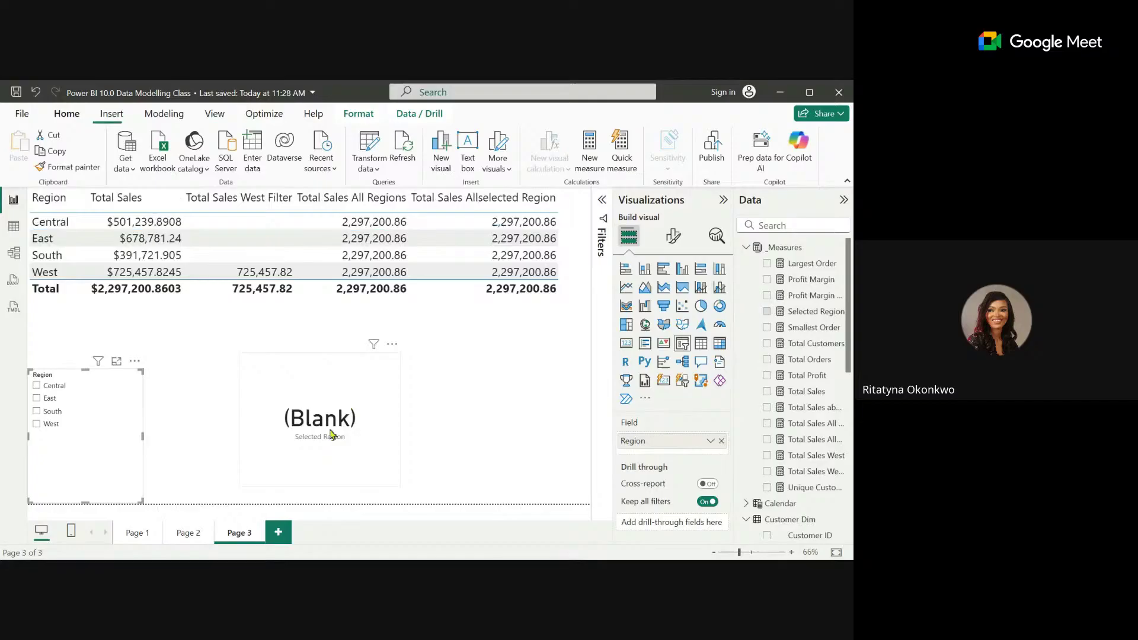
left_click(812, 312)
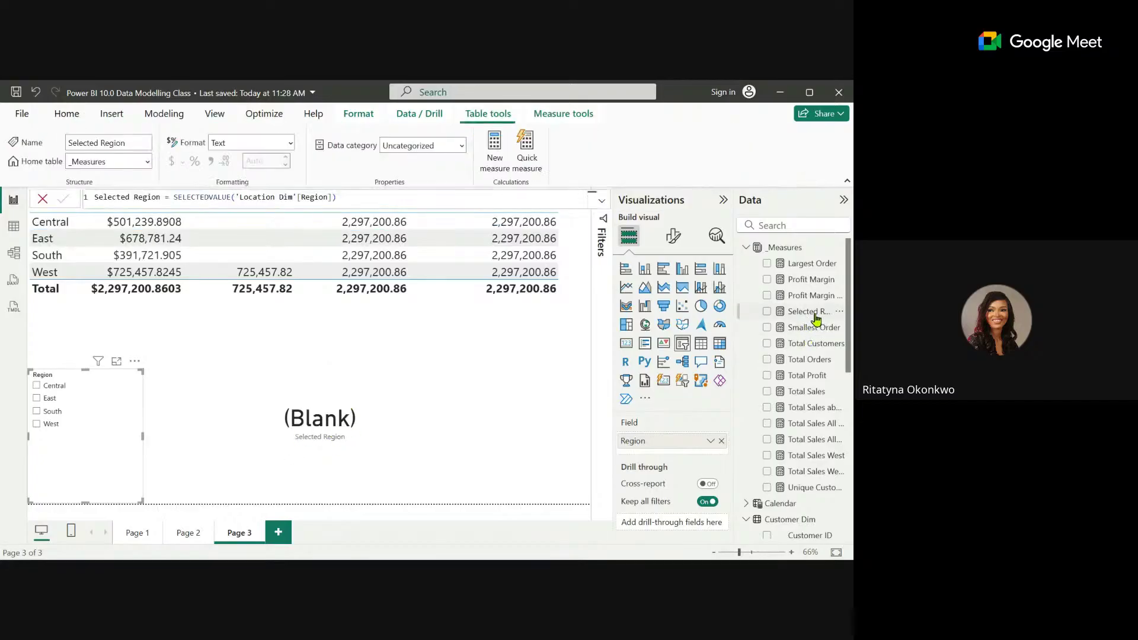
left_click(332, 198)
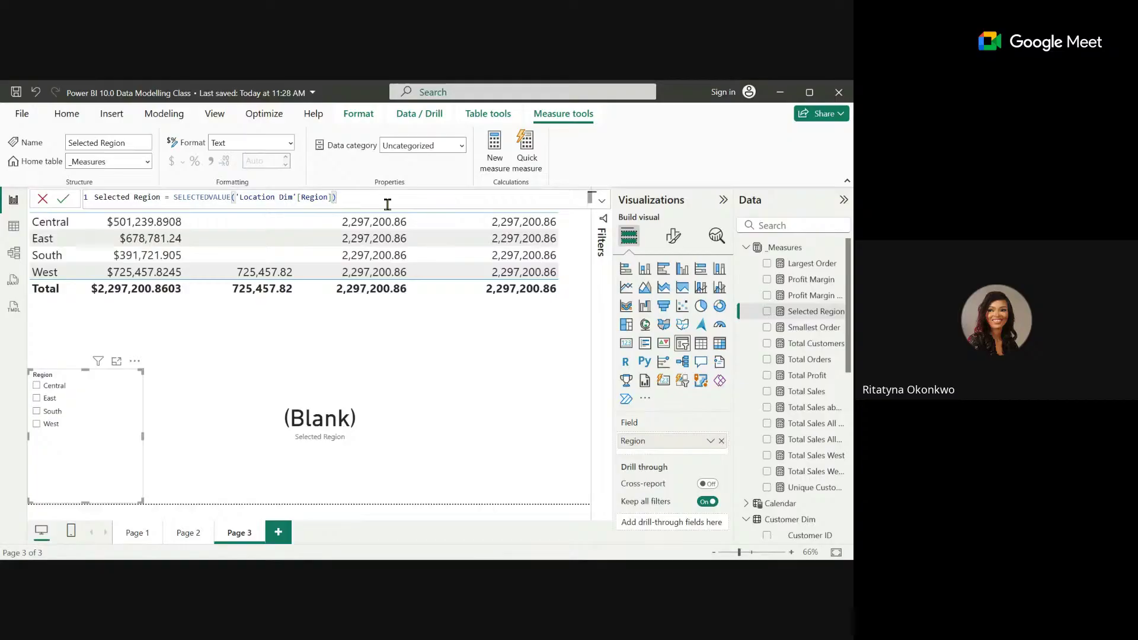
type(",")
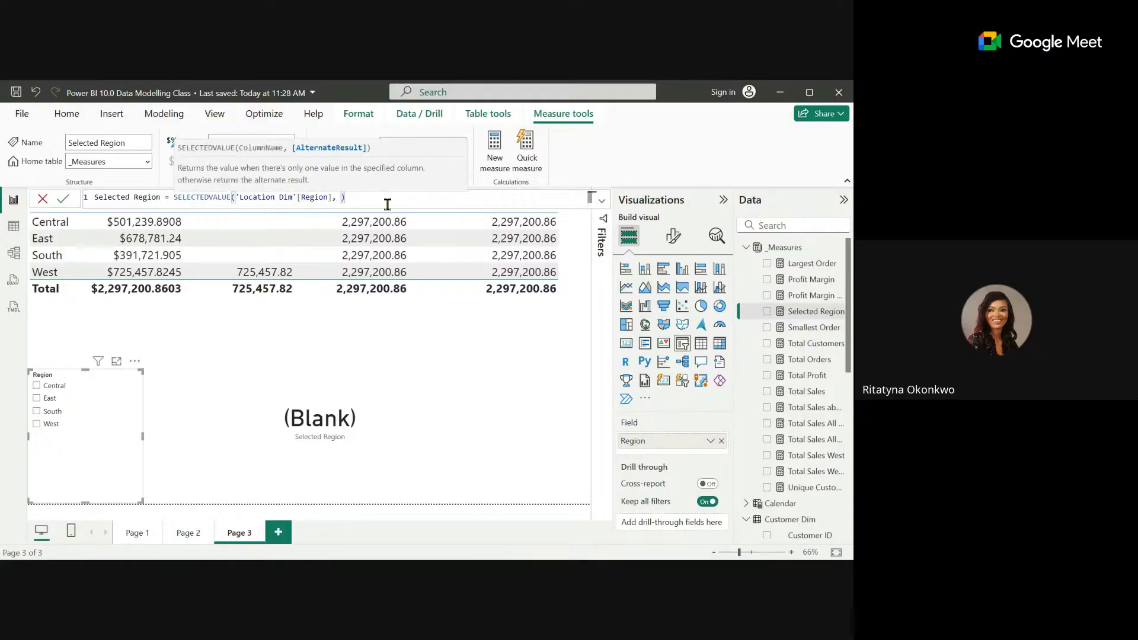
type(" \"No Region Selected\"")
key("Return")
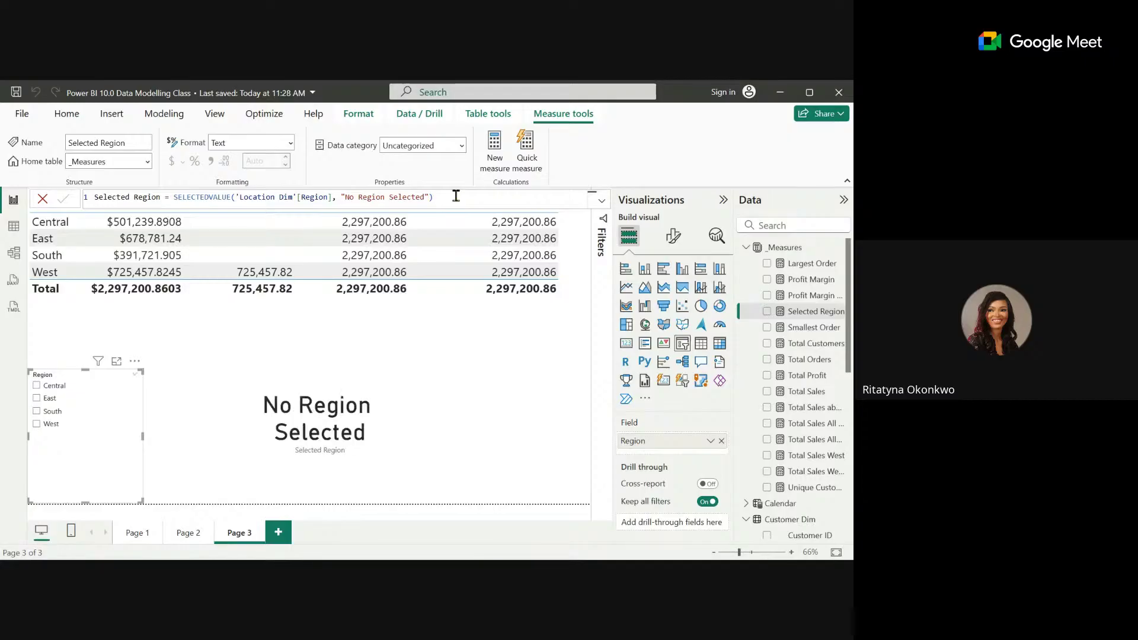
Test the Selected Region card by selecting Central in the Region slicer and clearing it again.
left_click(325, 419)
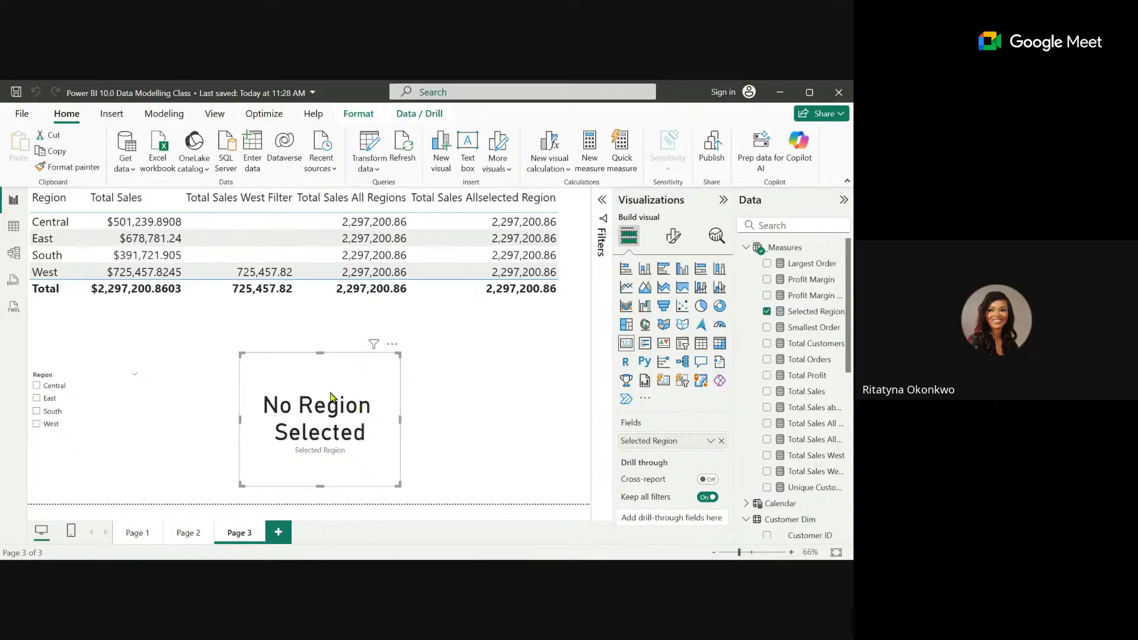
left_click(46, 386)
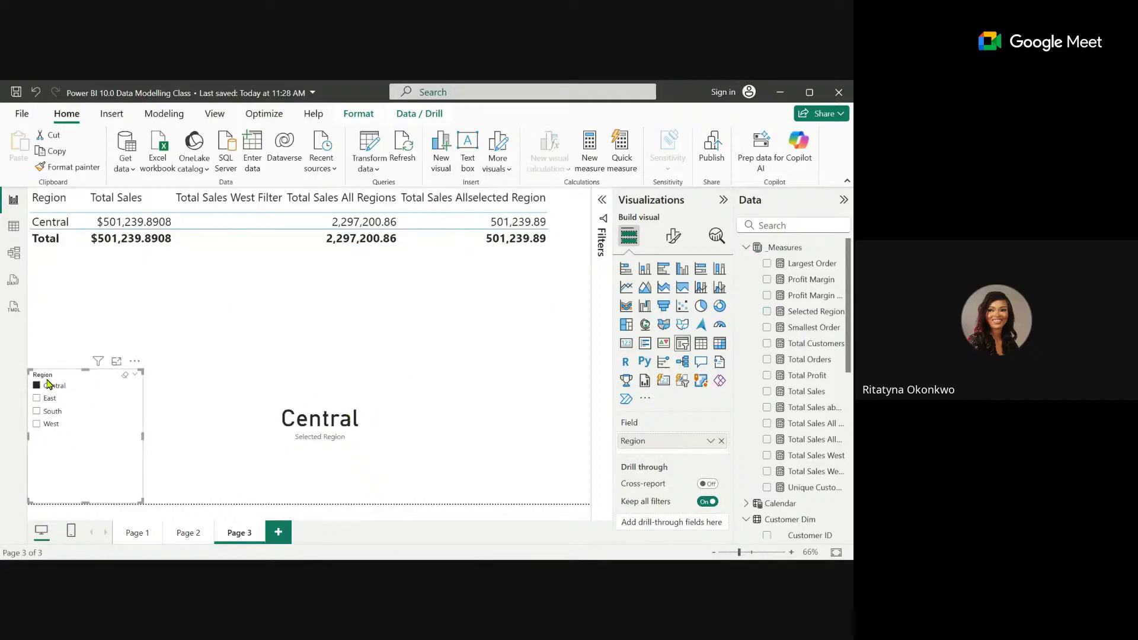
left_click(47, 387)
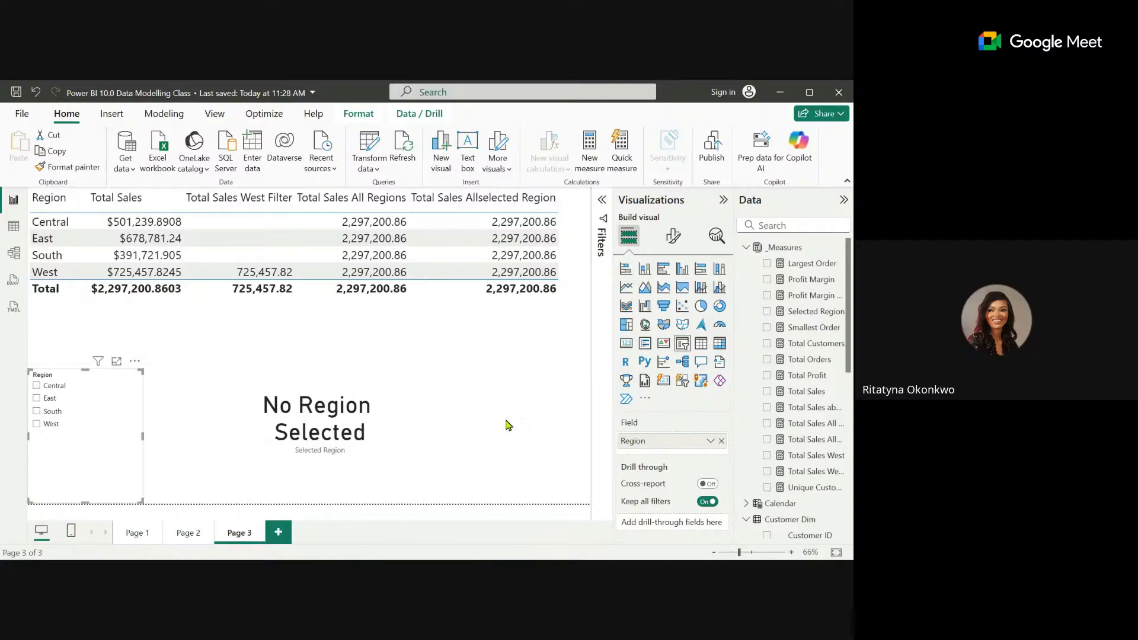
Delete the Selected Region measure from the model and remove its card visual from the page.
left_click(297, 436)
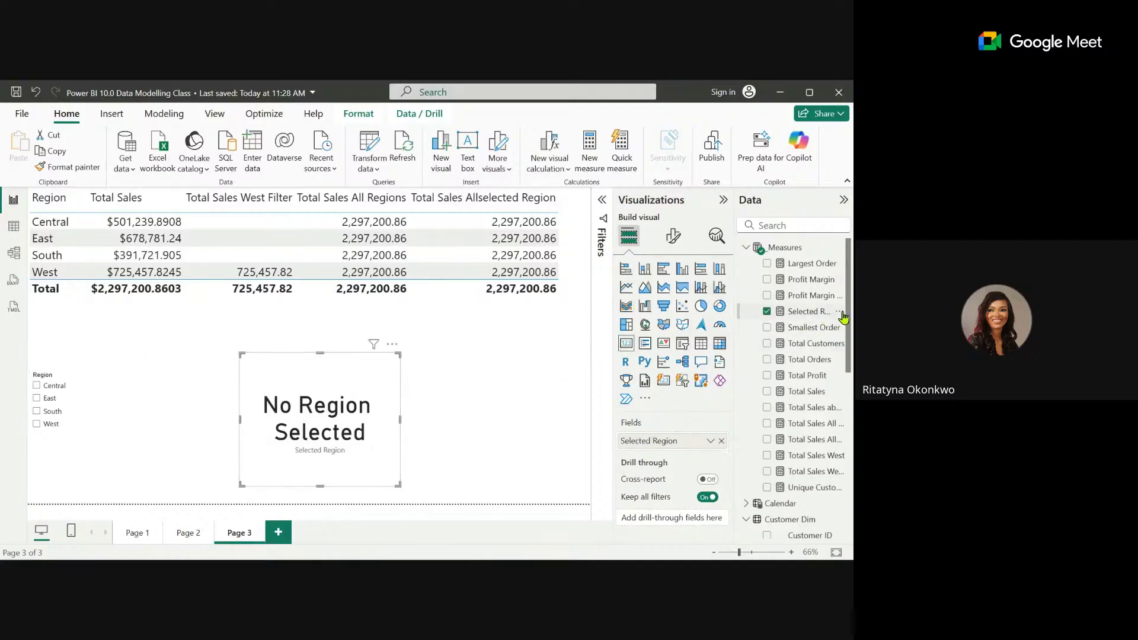
left_click(839, 312)
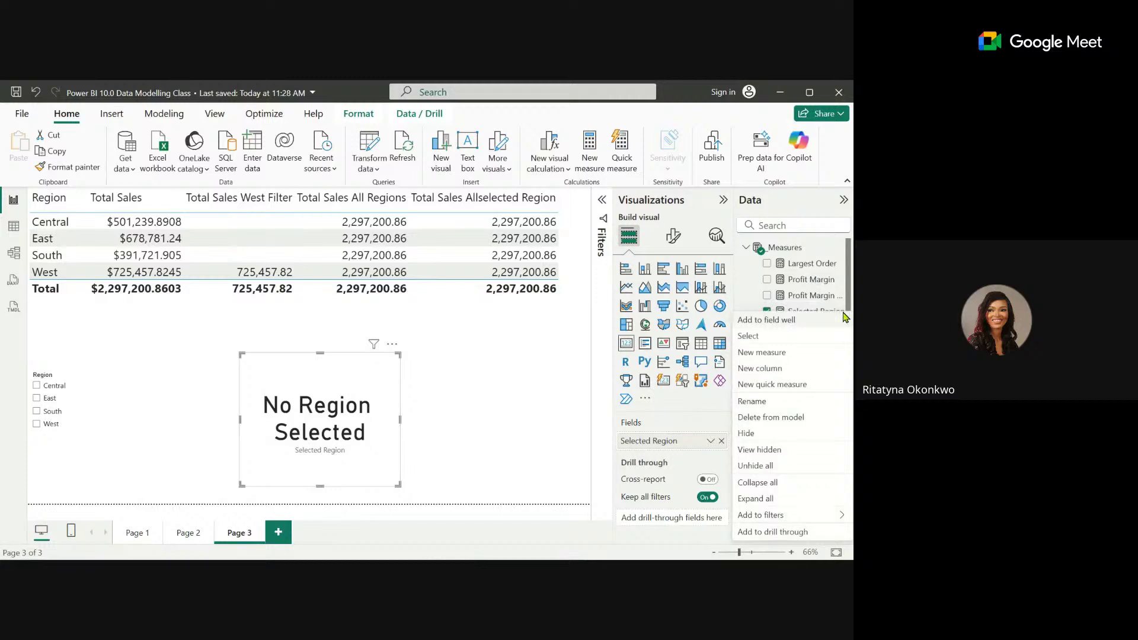
left_click(771, 417)
left_click(503, 356)
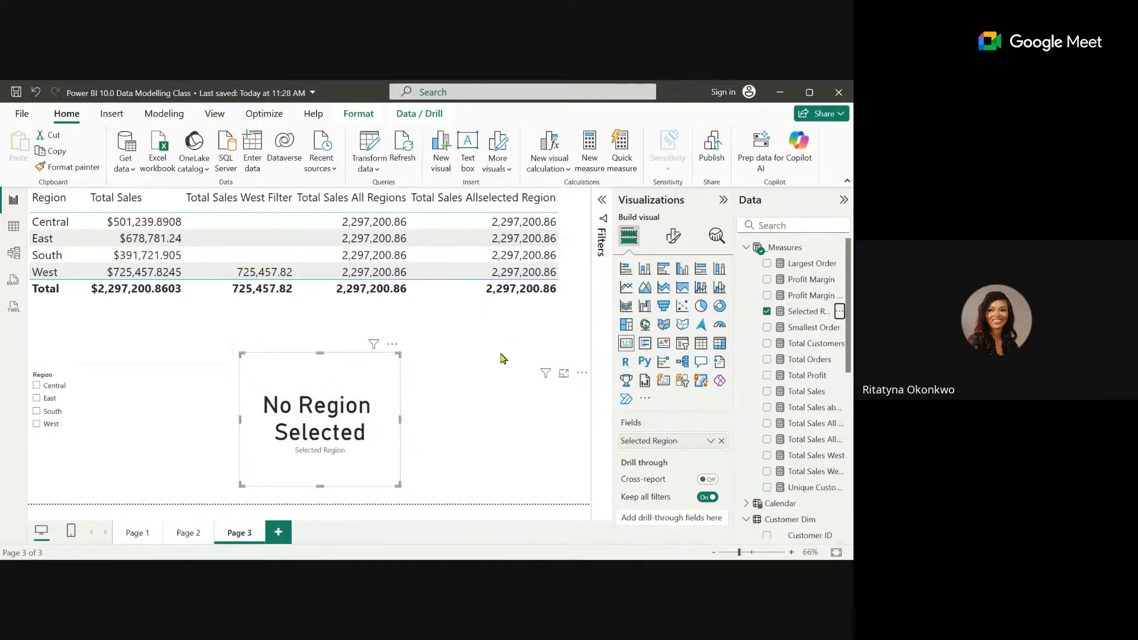
left_click(392, 344)
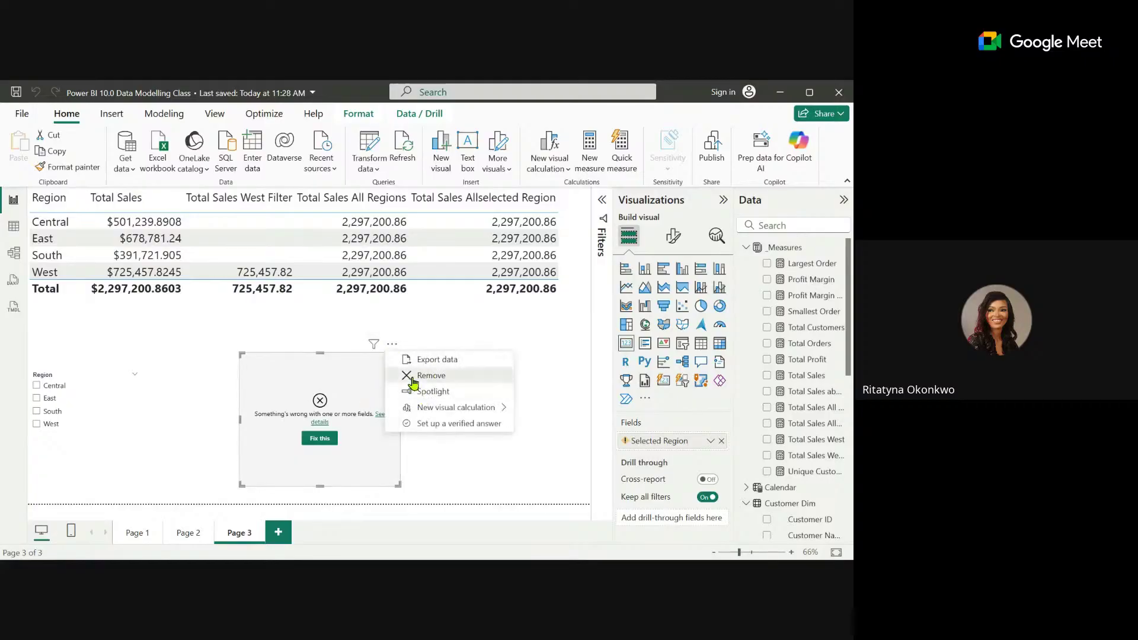
left_click(414, 380)
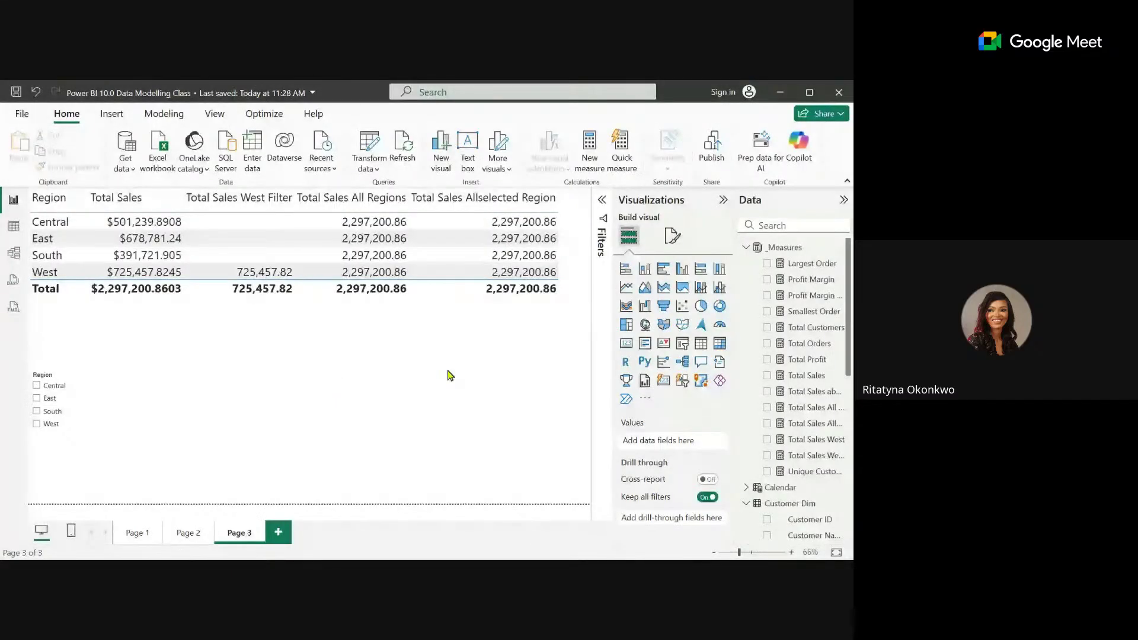
Create a new measure in _Measures named Selected Region and begin its formula with SELECTEDVALUE.
left_click(810, 345)
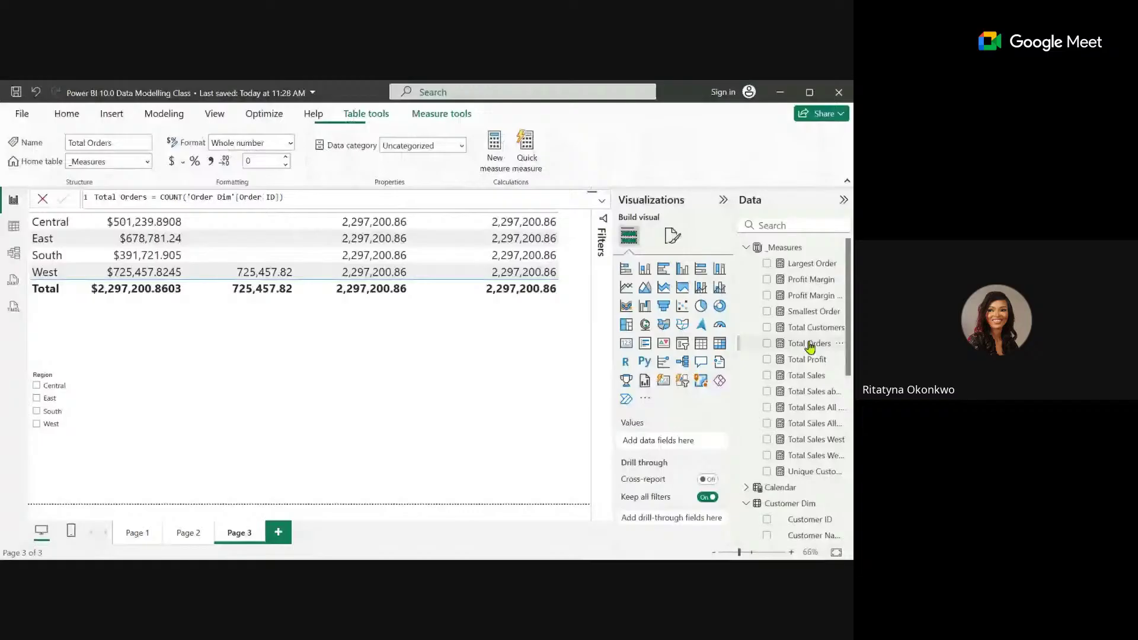
left_click(495, 148)
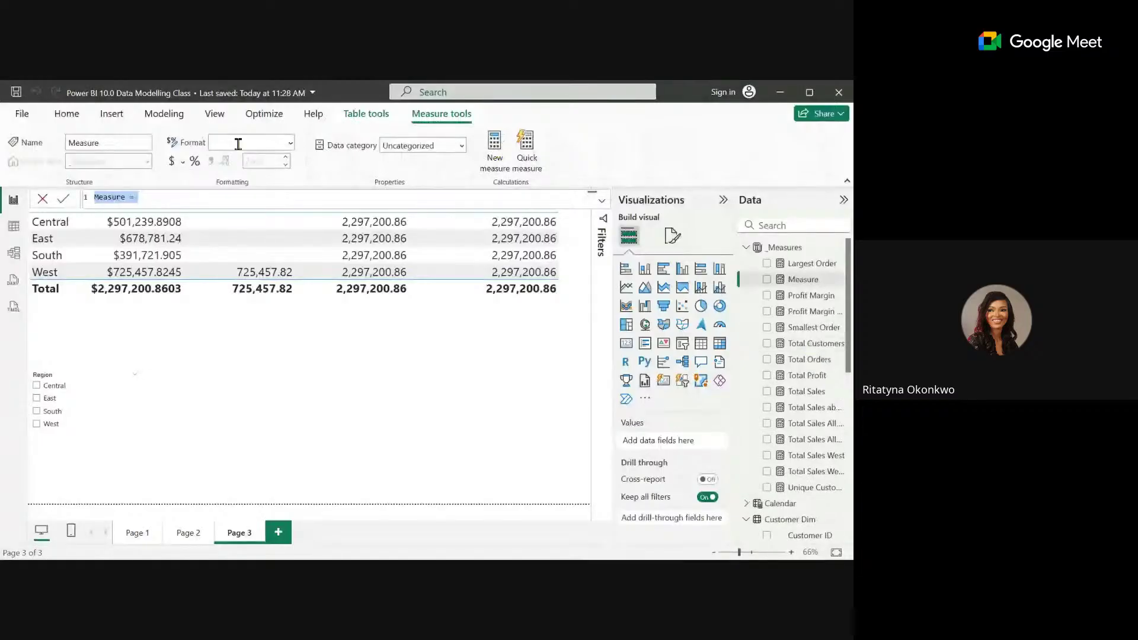
type("Sele")
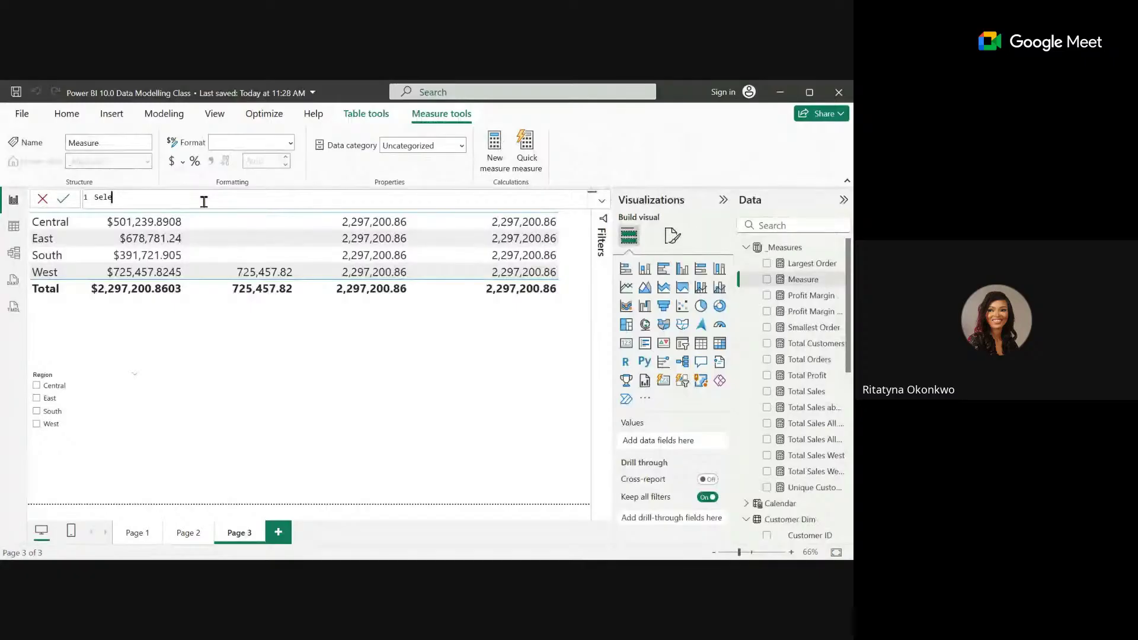
type("cted Region = SELE")
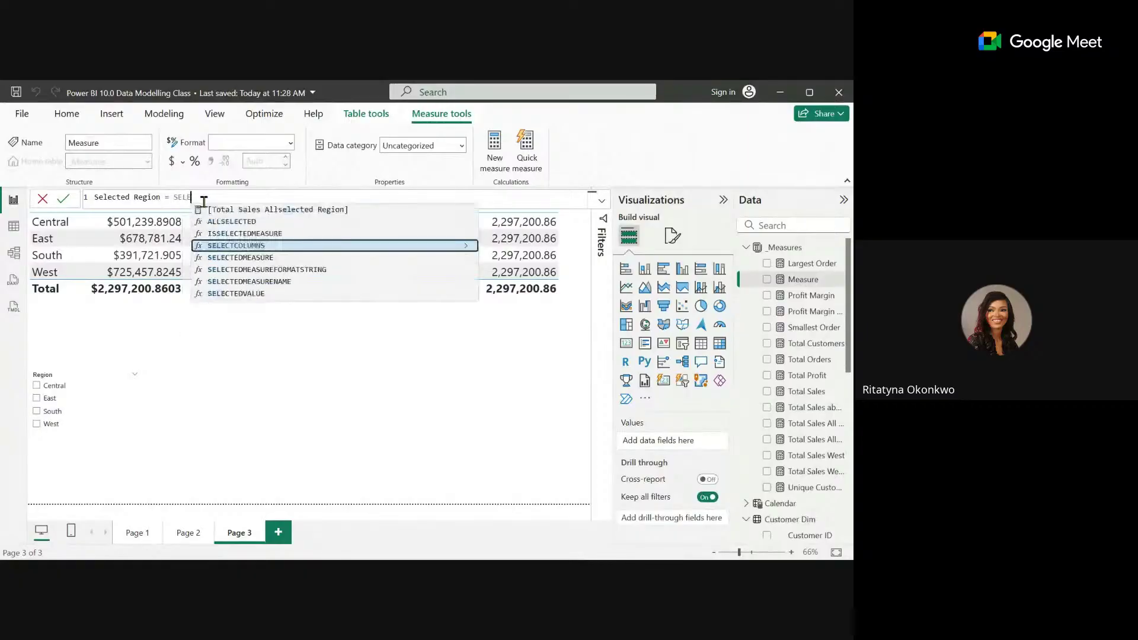
type("CTED")
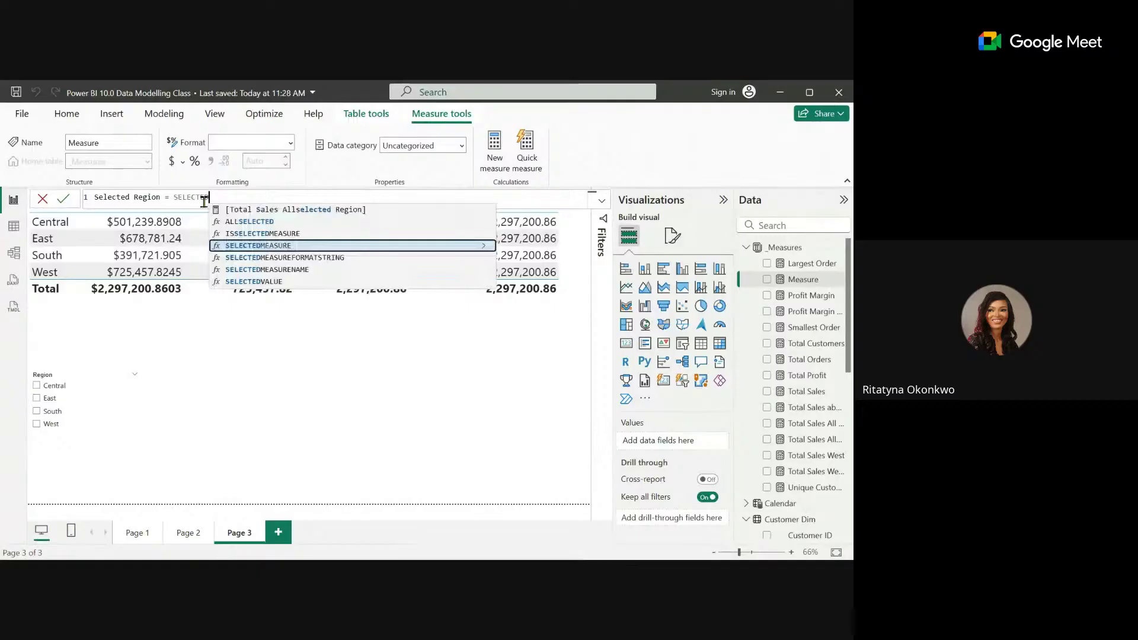
type("VALUE")
left_click(267, 215)
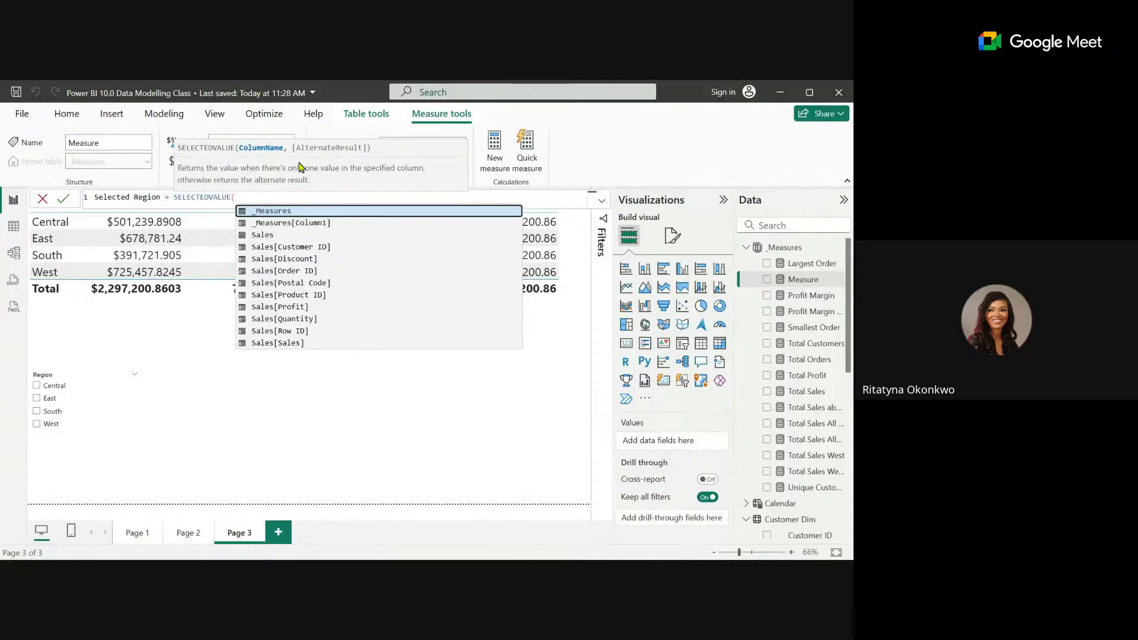
Supply 'Location Dim'[Region] as the SELECTEDVALUE column, close the formula and commit the measure.
type("RE")
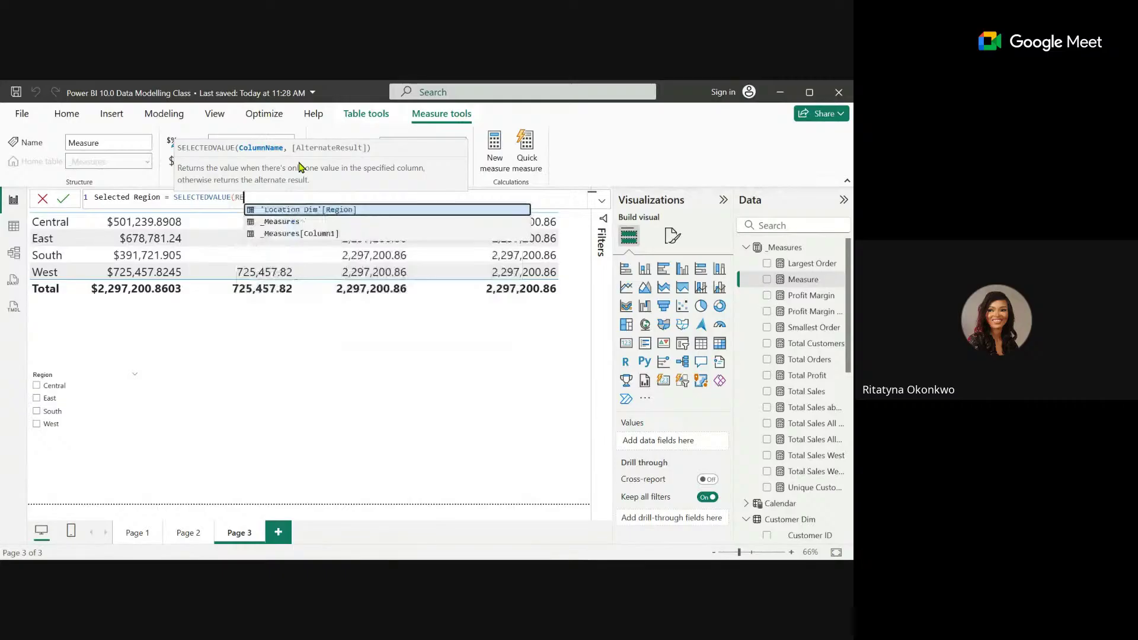
type("GIO")
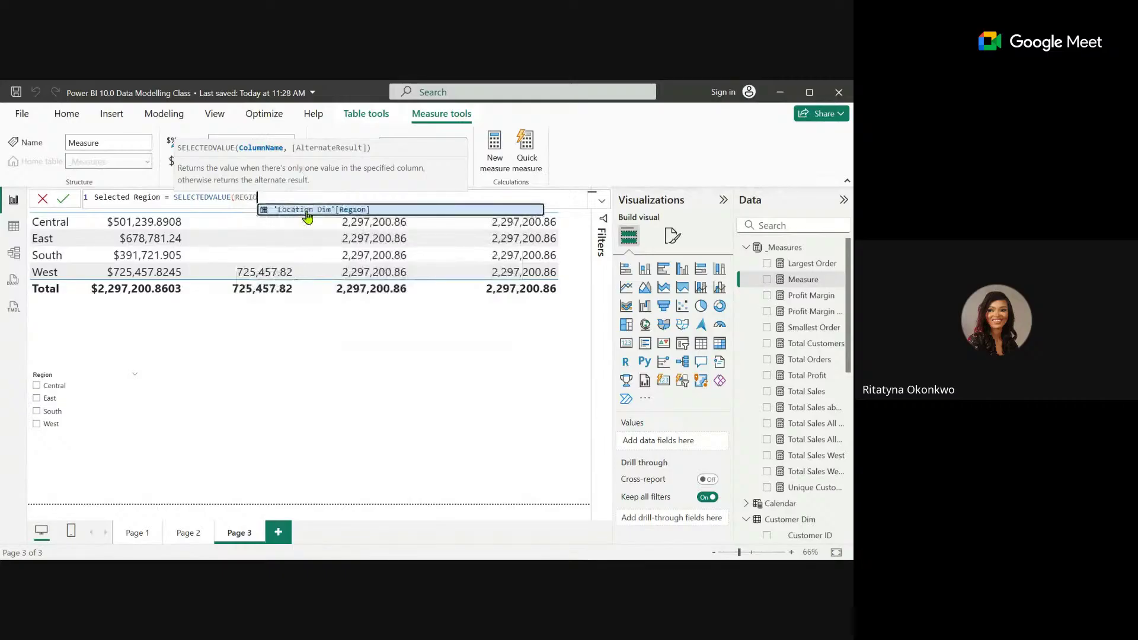
left_click(332, 210)
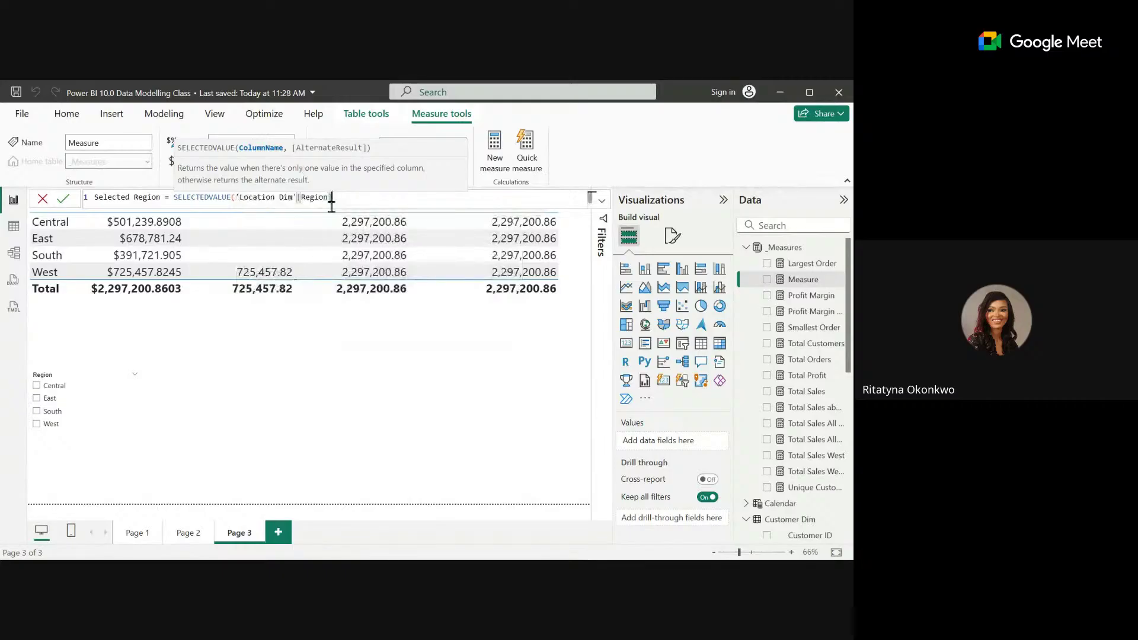
type(")")
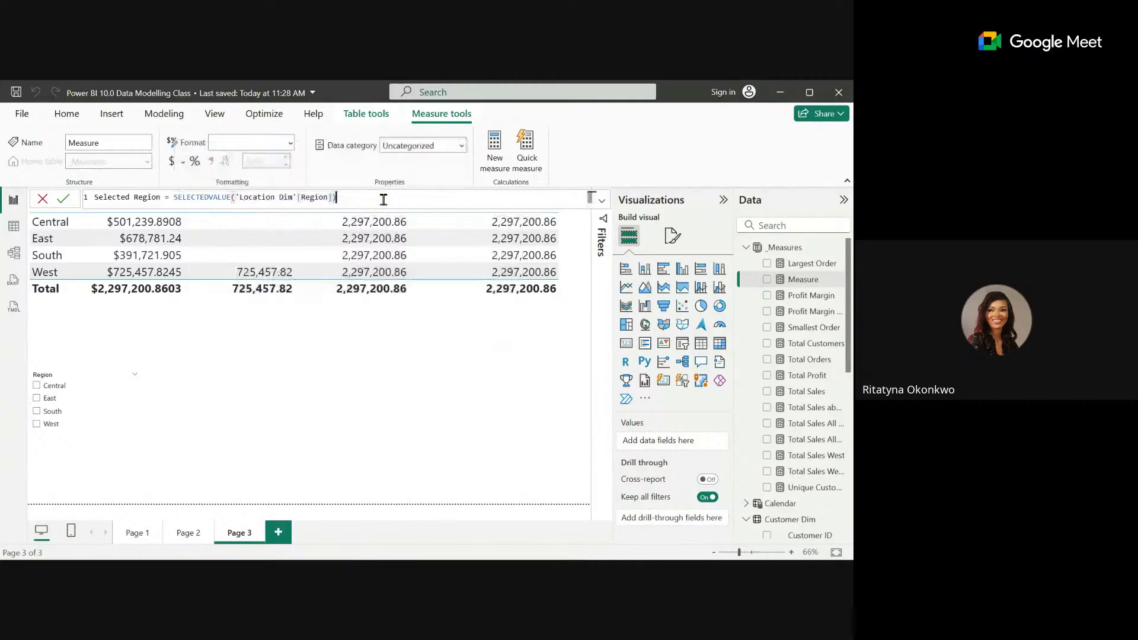
key("Return")
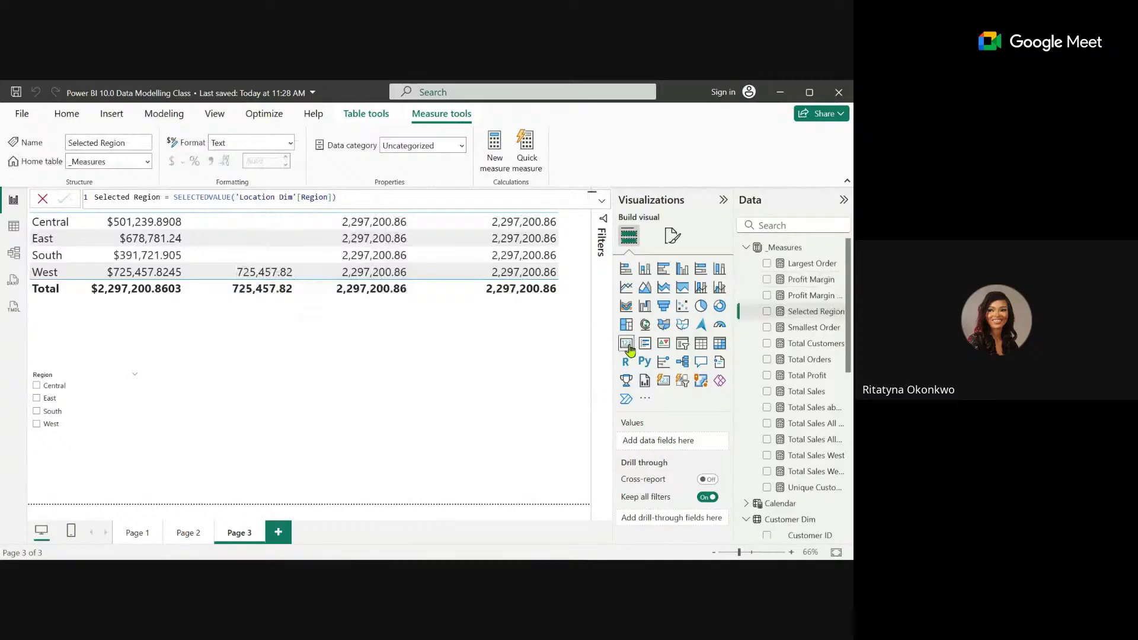
Add a card visual showing the Selected Region measure, narrow it, and position it beside the Region slicer.
left_click(626, 343)
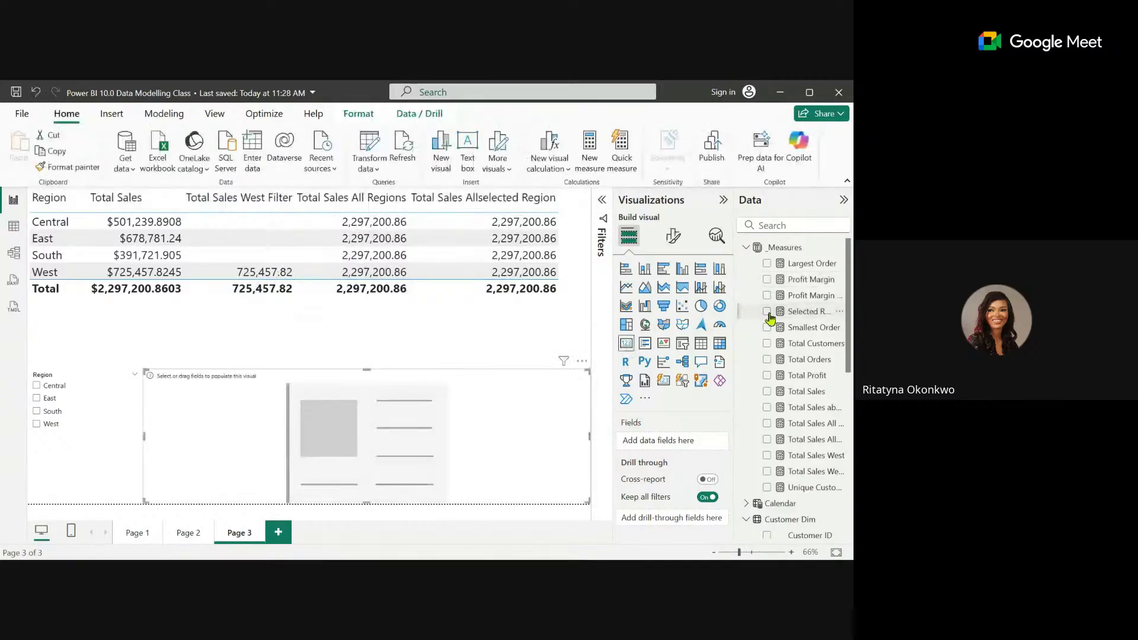
left_click(768, 311)
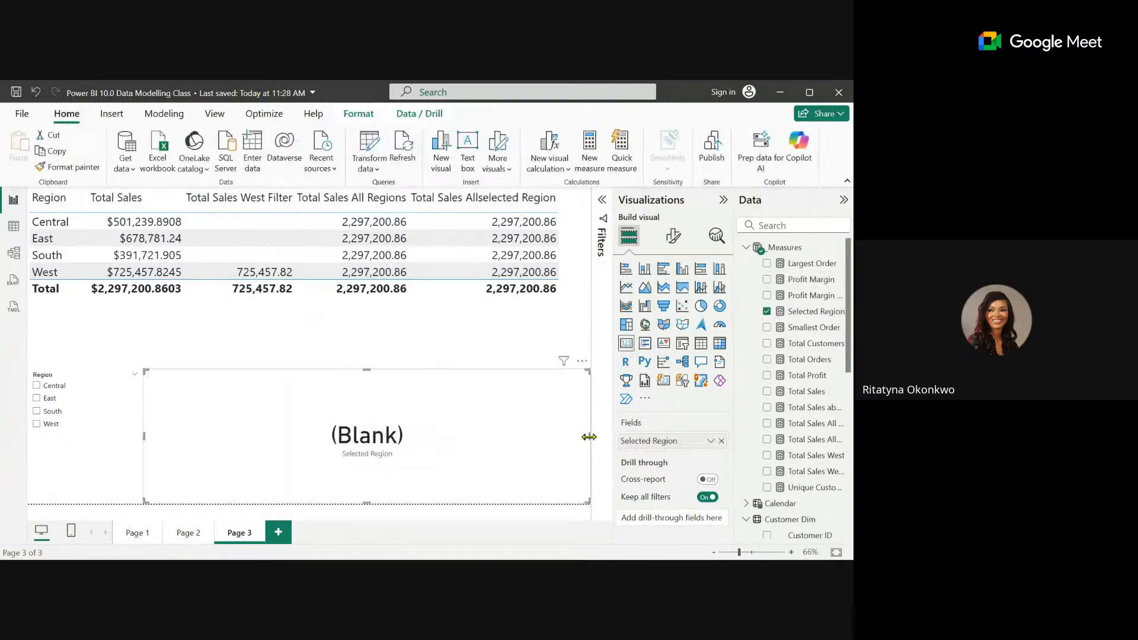
left_click_drag(589, 437, 247, 415)
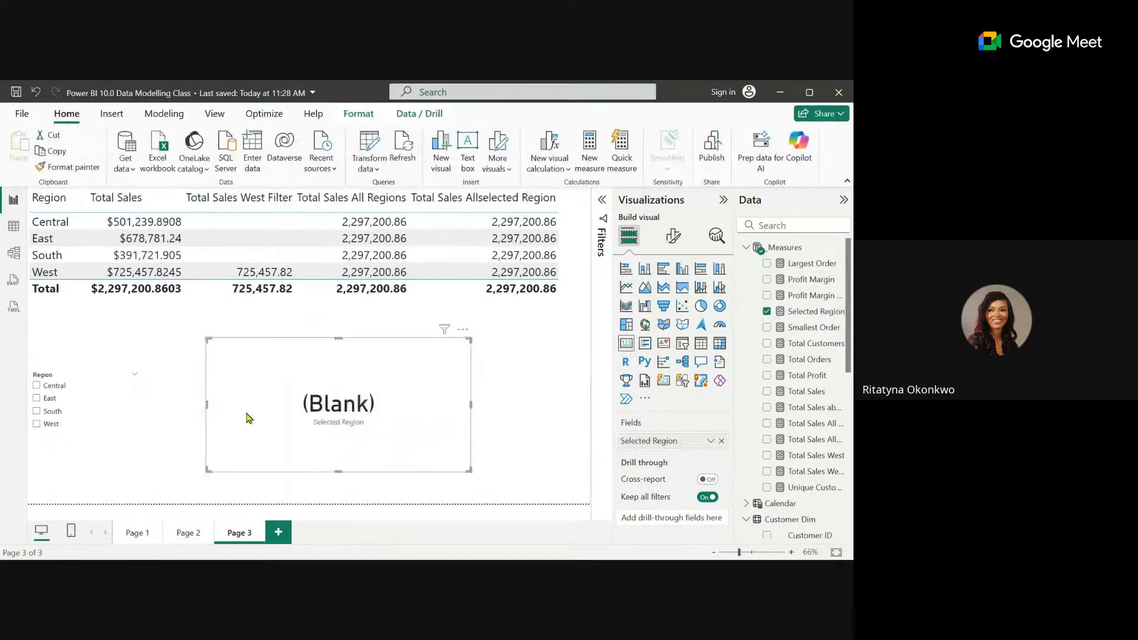
Test the new card by selecting Central, then East in the Region slicer, and clear the slicer selection.
left_click(36, 385)
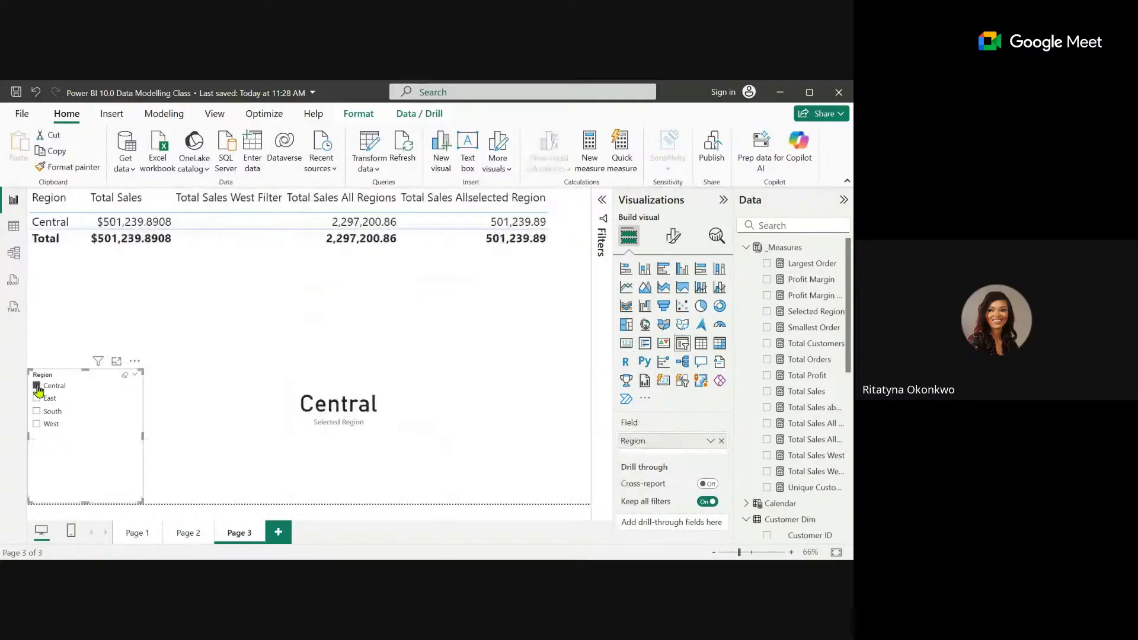
left_click(36, 398)
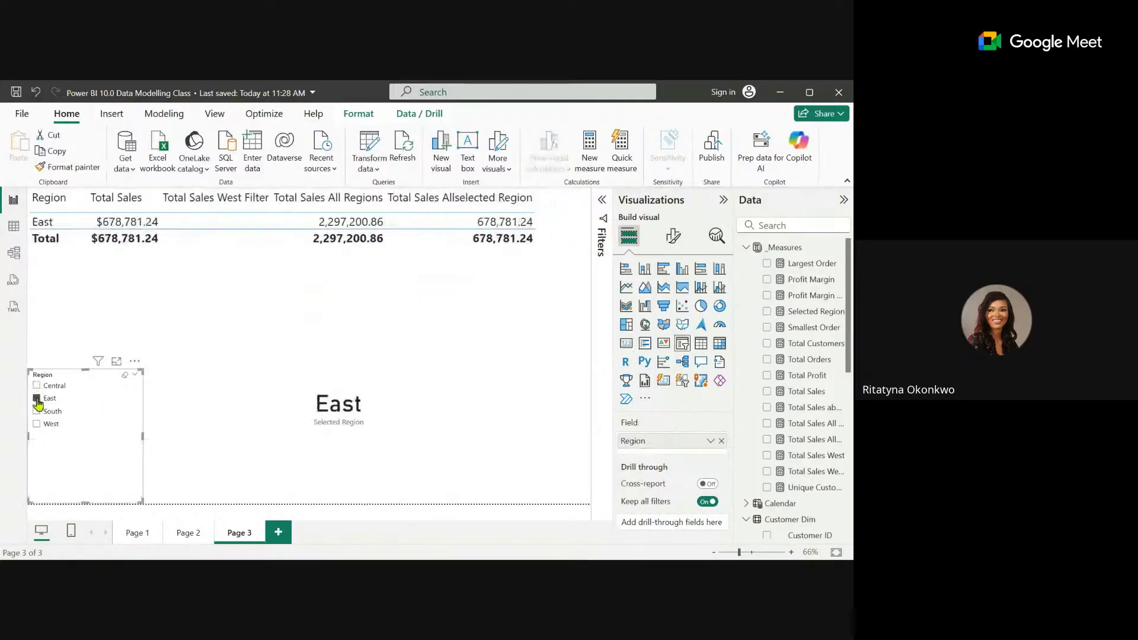
left_click(48, 398)
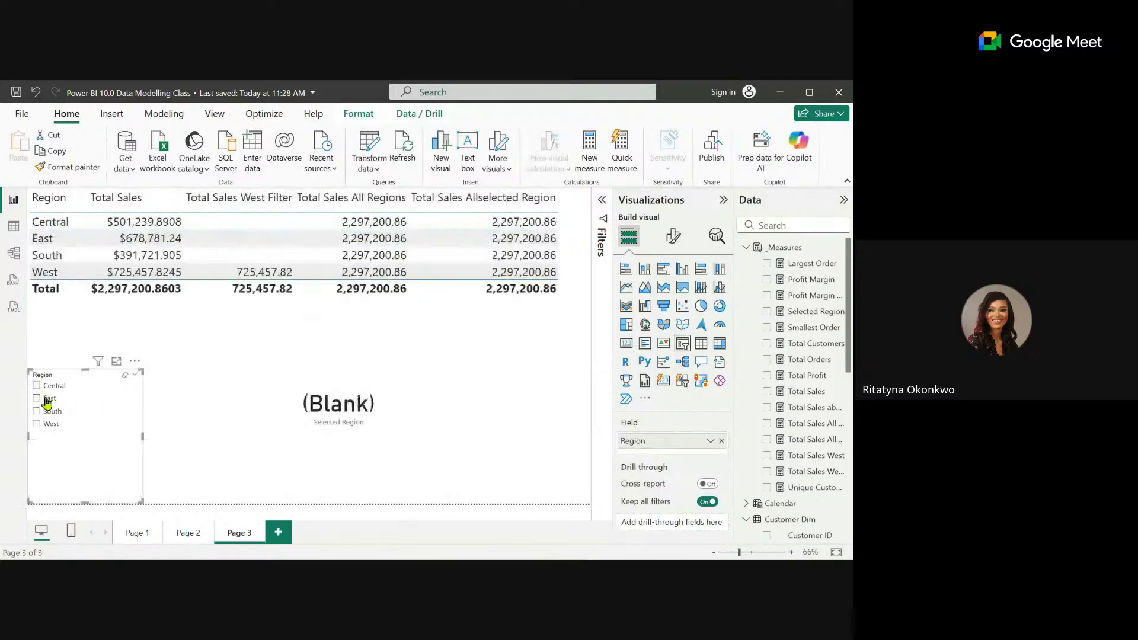
left_click(400, 449)
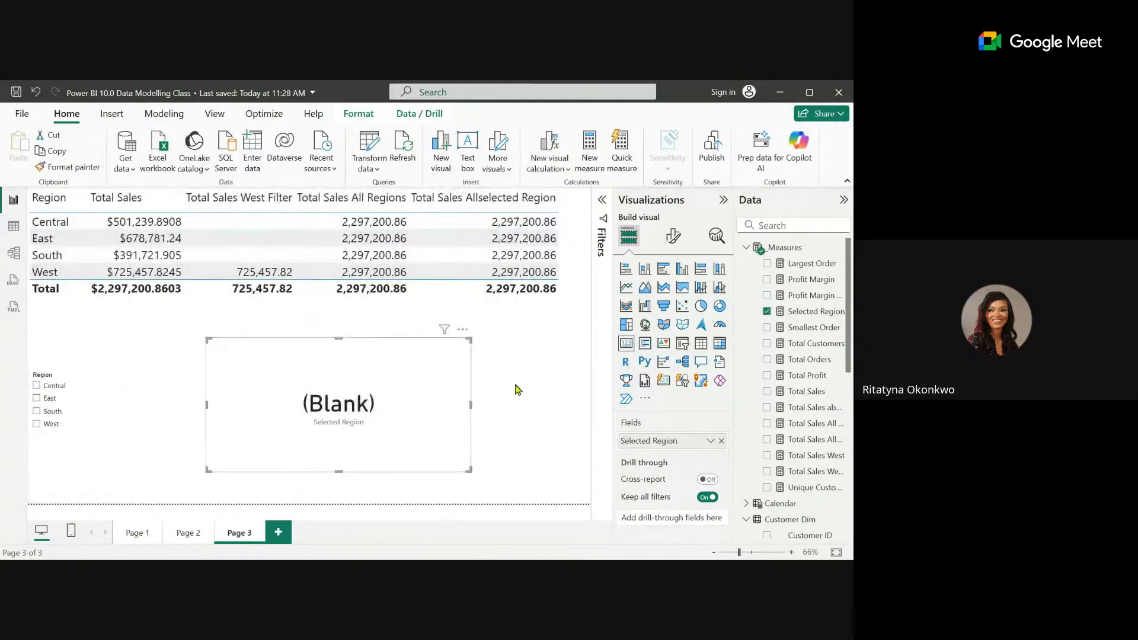
Add "No region selected" as the alternate result in the Selected Region measure's SELECTEDVALUE formula and commit it.
left_click(807, 313)
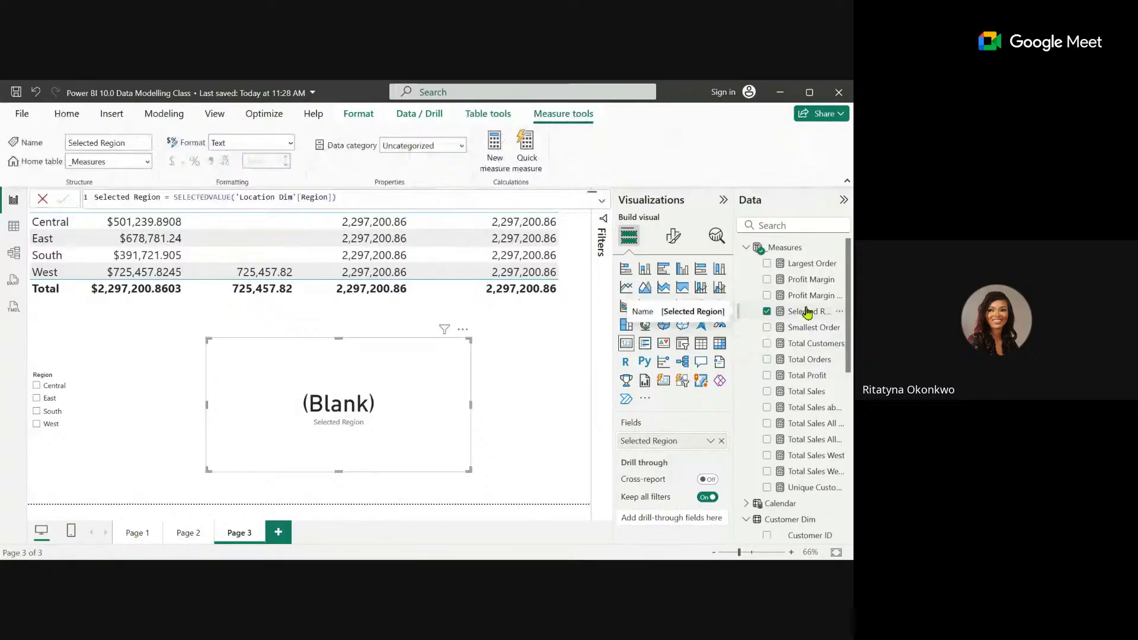
left_click(346, 203)
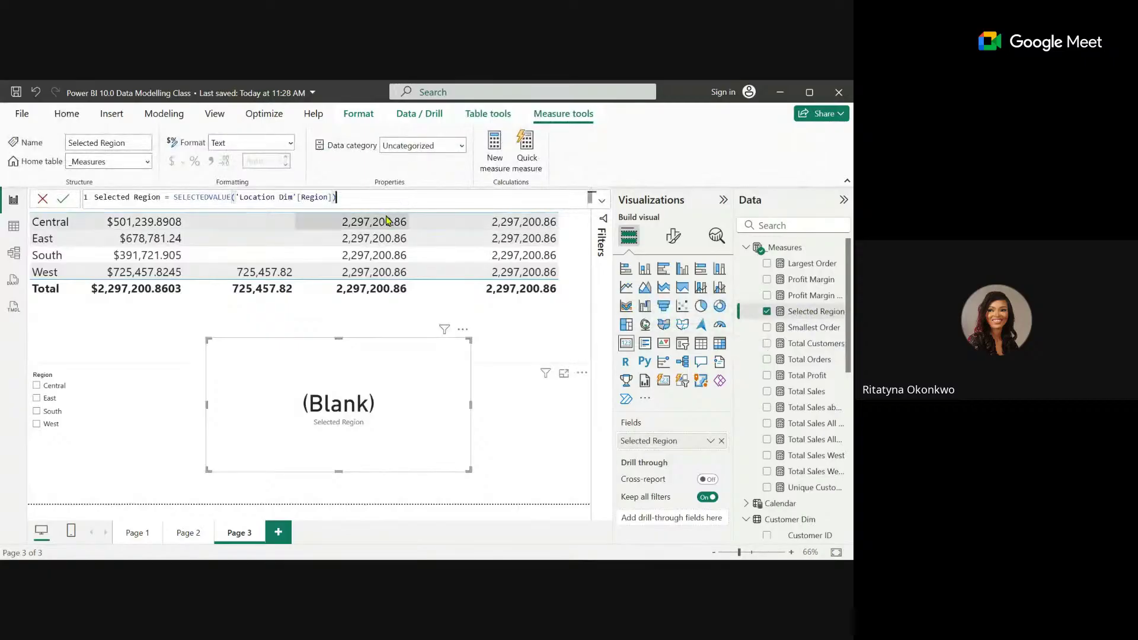
key("BackSpace")
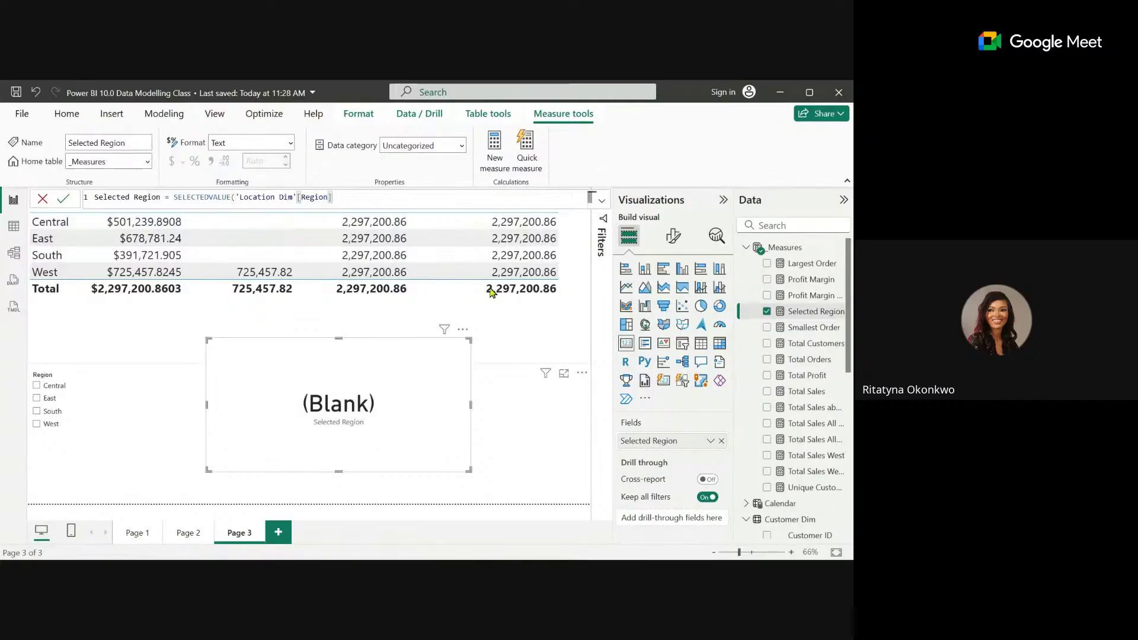
type(",")
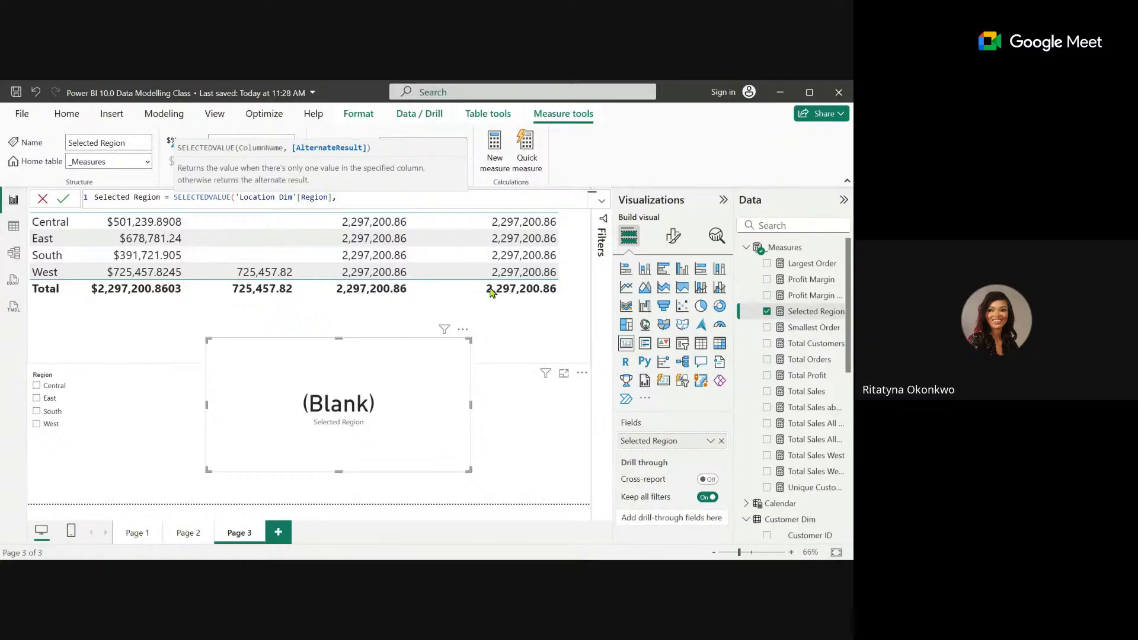
type(" \"No region selected\")")
key("Return")
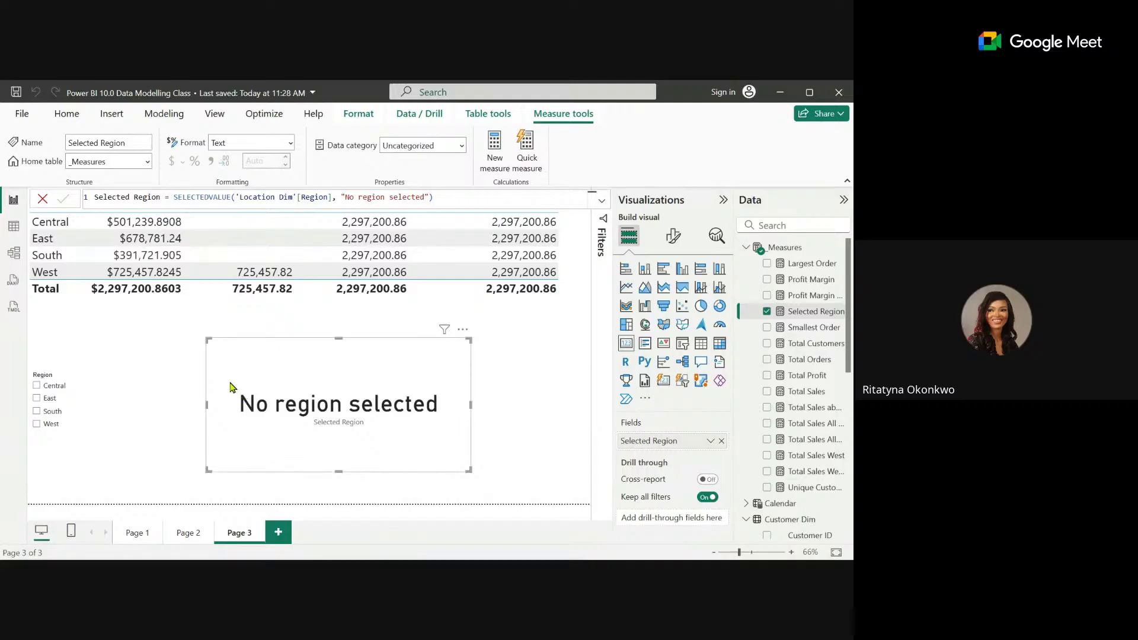
Test the Selected Region card by selecting Central alone, then Central and East together in the Region slicer, and clear the selection.
left_click(50, 391)
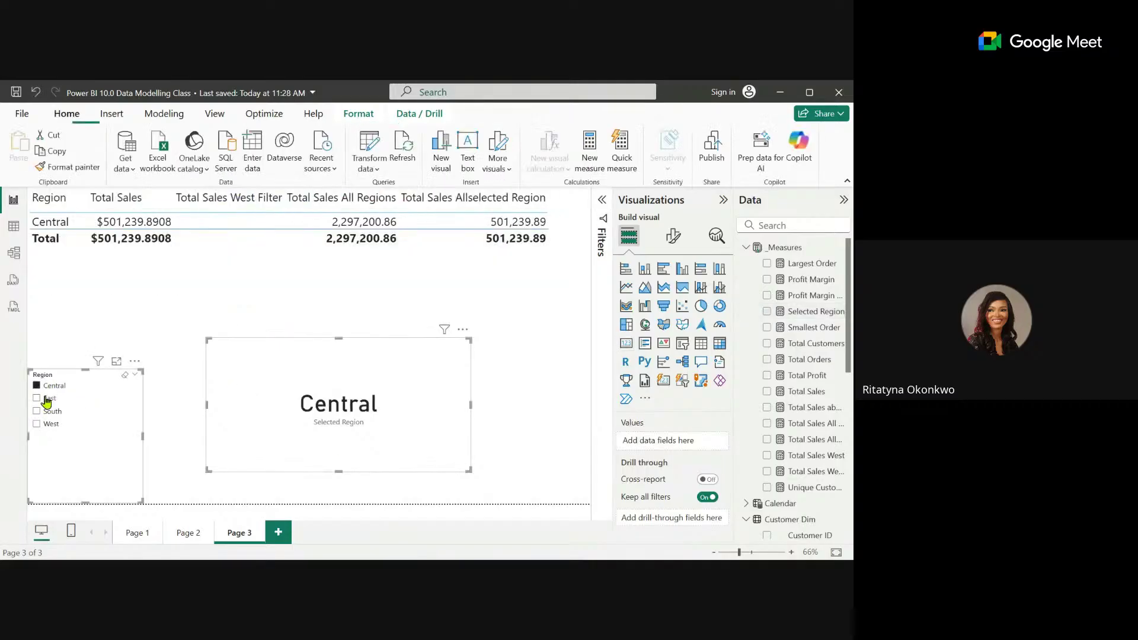
left_click(49, 397)
left_click(55, 387)
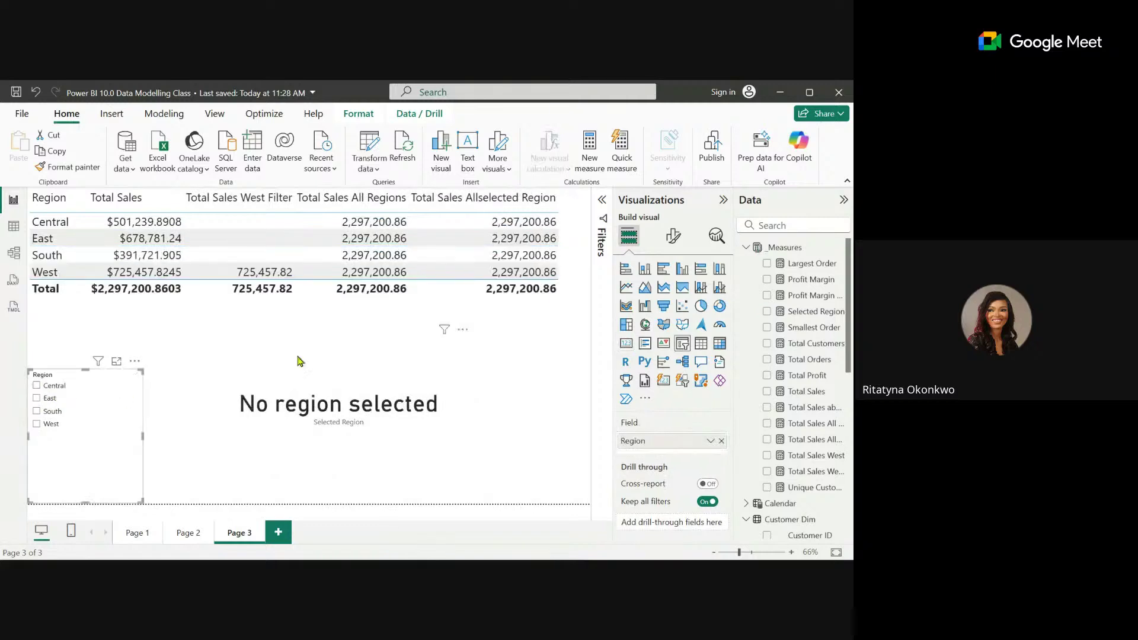
left_click(496, 418)
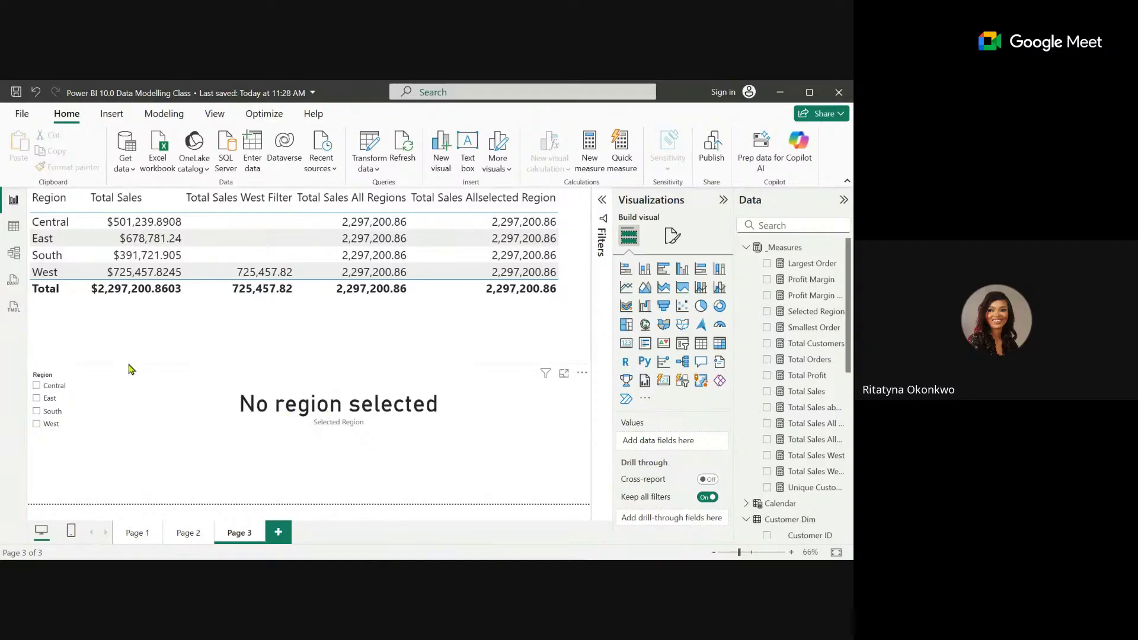
left_click(40, 387)
left_click(50, 400)
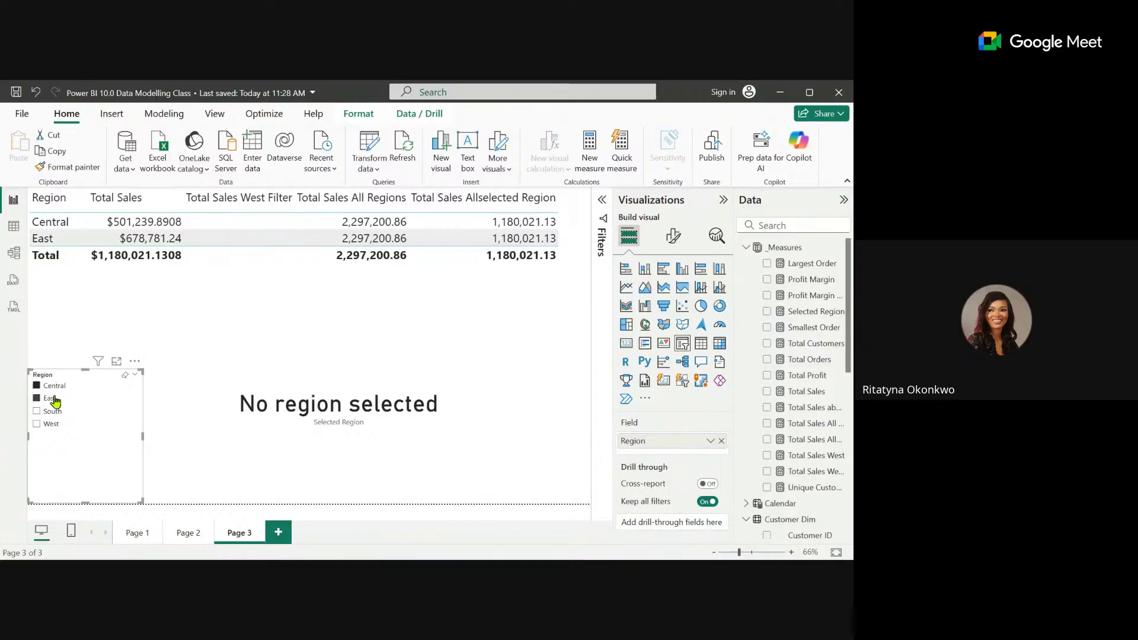
left_click(52, 398)
left_click(37, 386)
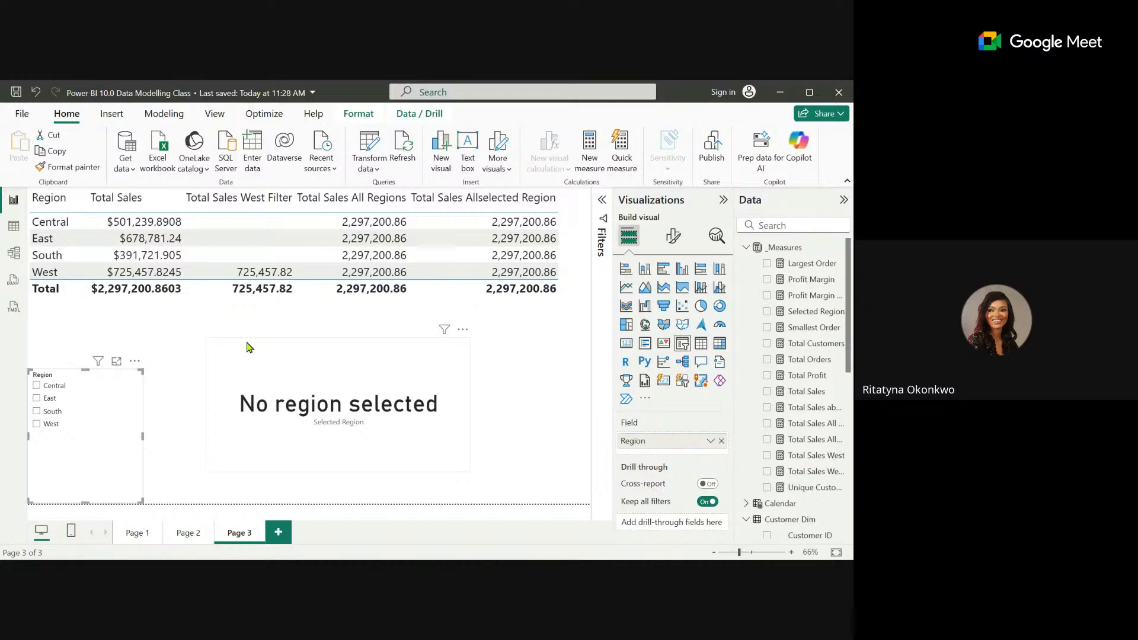
Switch to Table view, collapse the _Measures table, and display the Sales table's data.
left_click(14, 229)
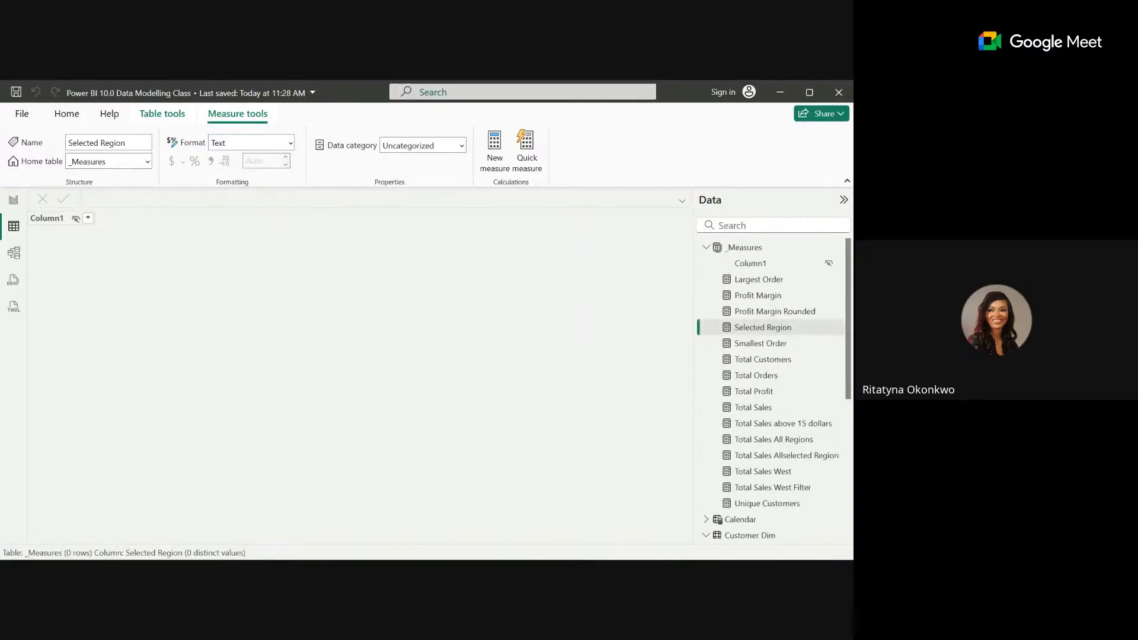
left_click(706, 247)
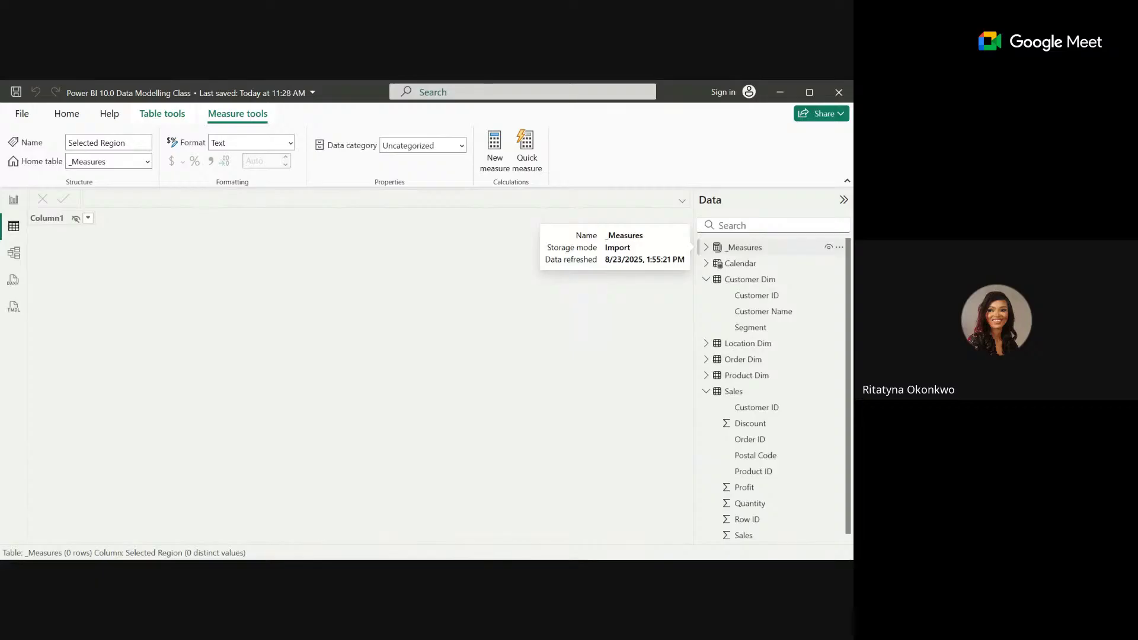
scroll(770, 385, "down", 1)
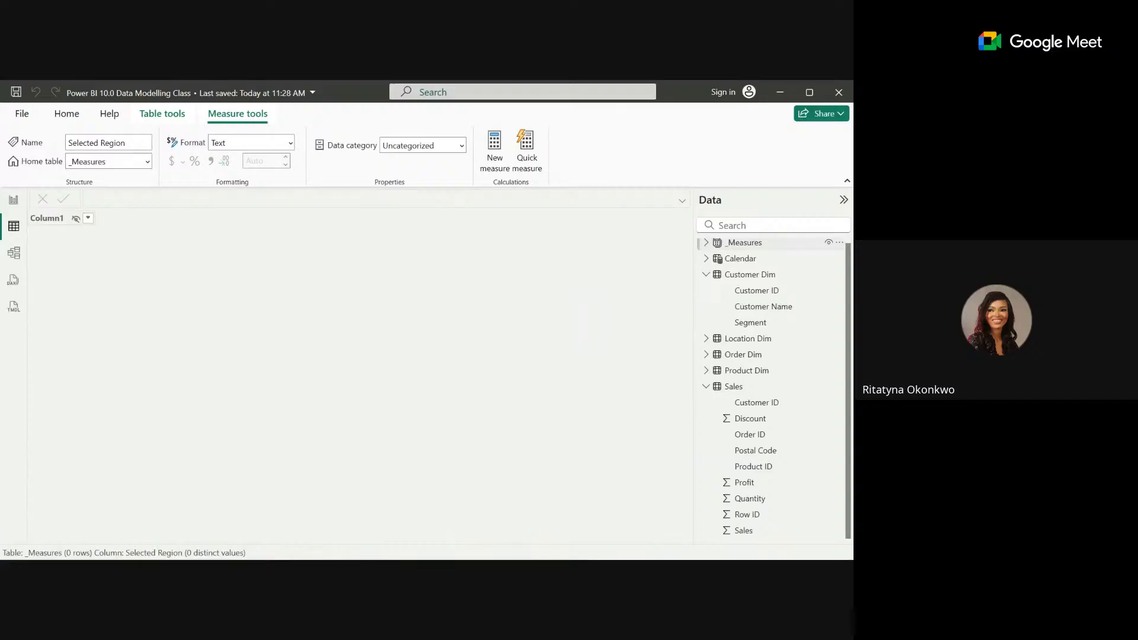
left_click(734, 387)
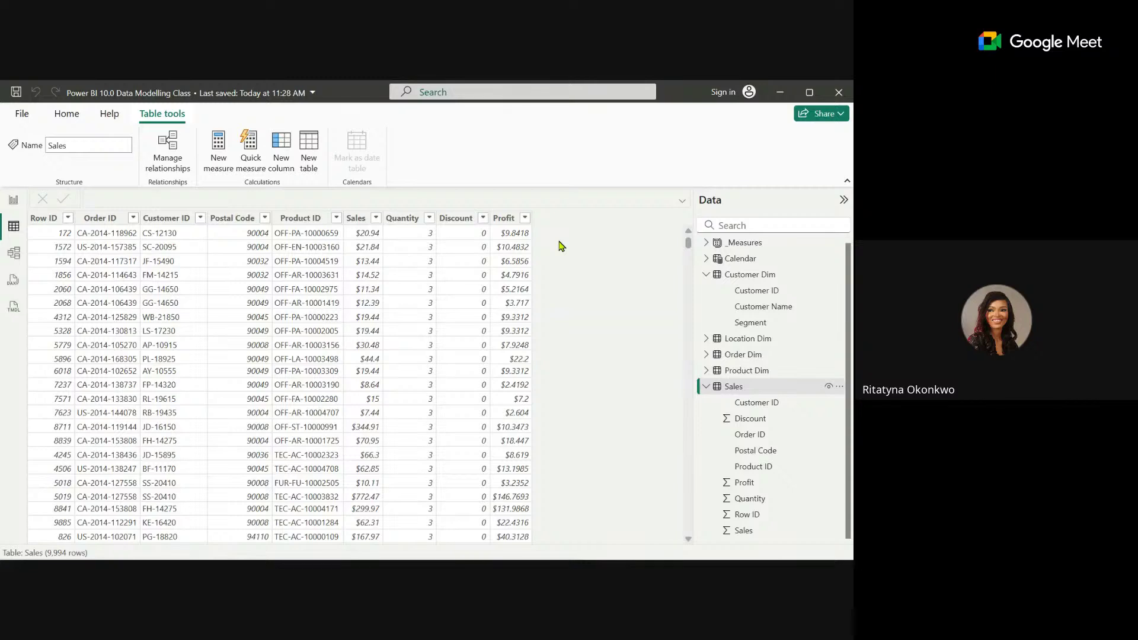
Review the distinct values of the Quantity column and the Sales table's commands for adding a column, without applying anything.
left_click(429, 219)
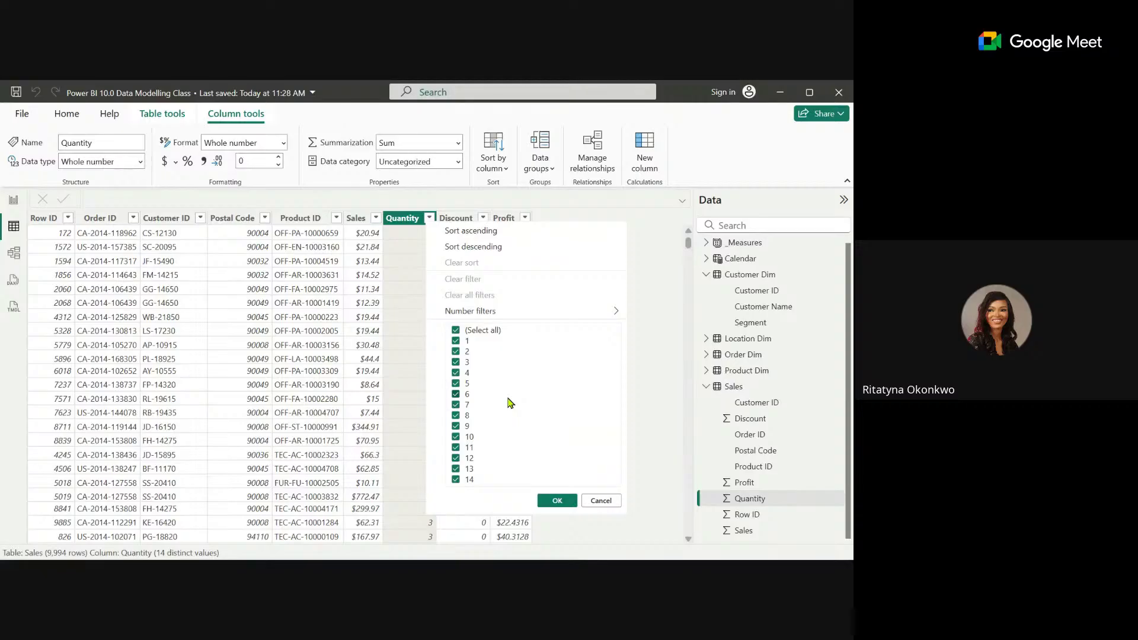
left_click(596, 503)
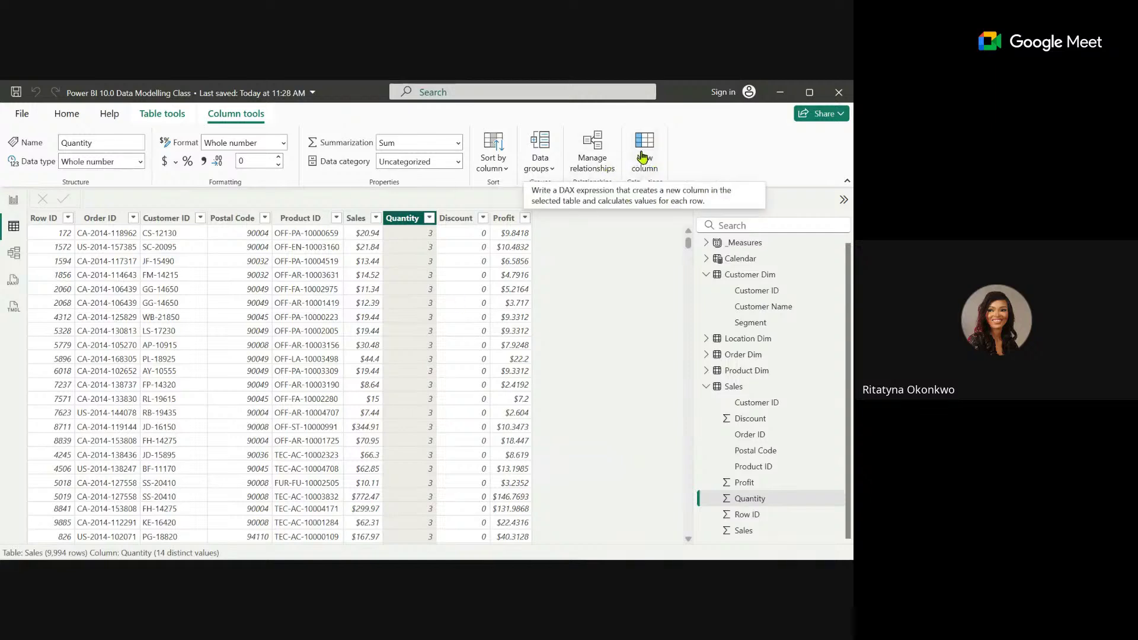
right_click(761, 389)
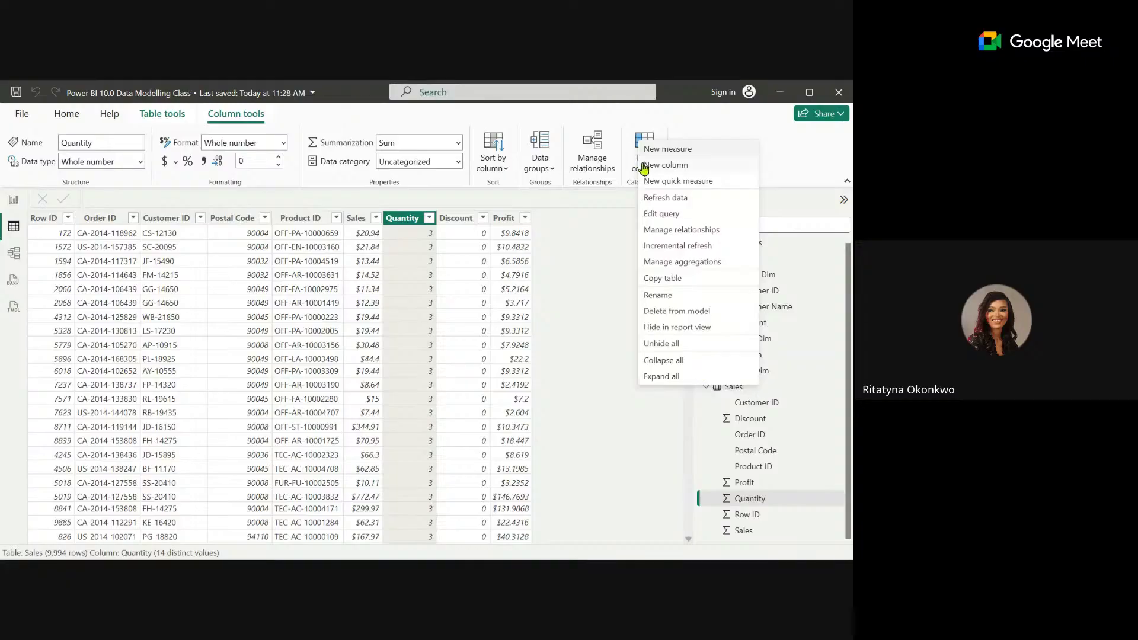
left_click(588, 234)
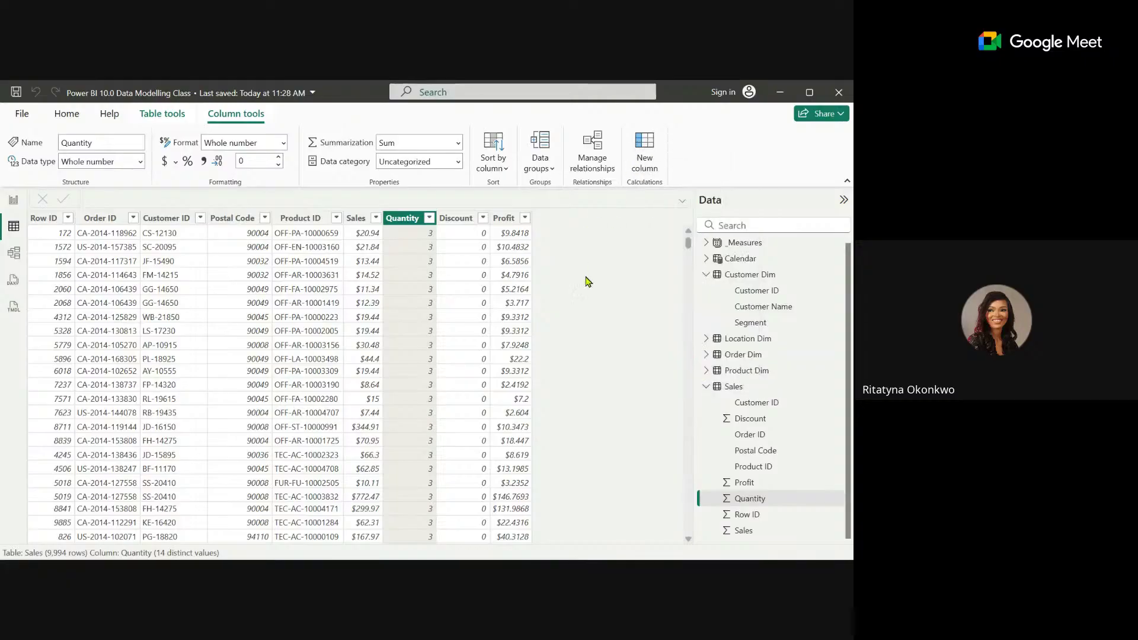
Add a calculated column to the Sales table and name it Quantity Category.
left_click(641, 159)
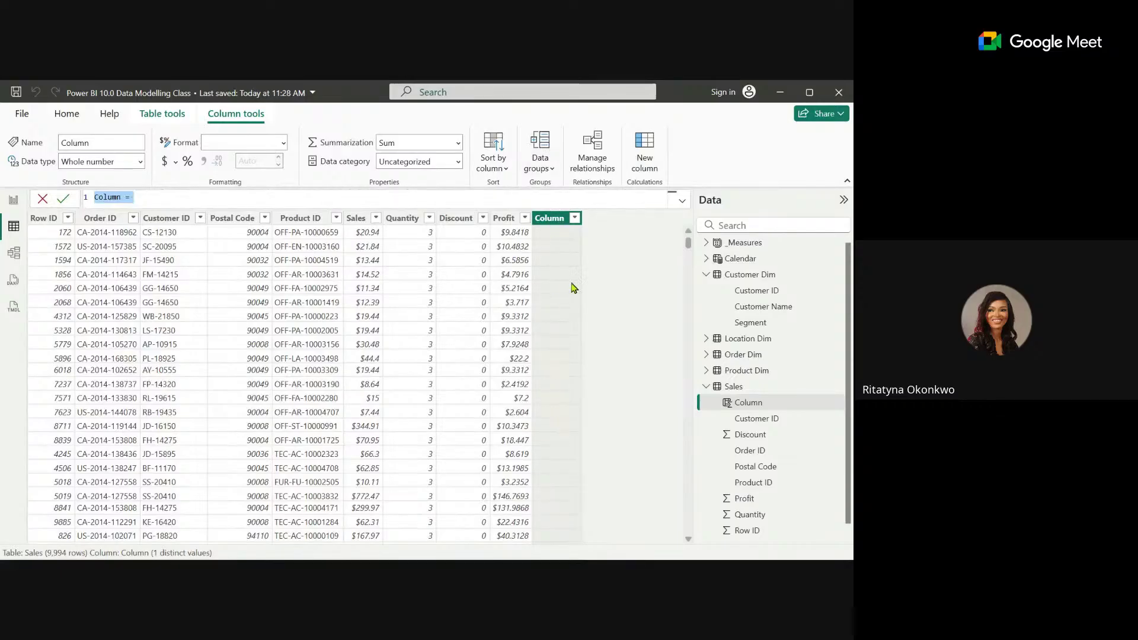
left_click(151, 197)
left_click_drag(152, 198, 89, 197)
type("Qua")
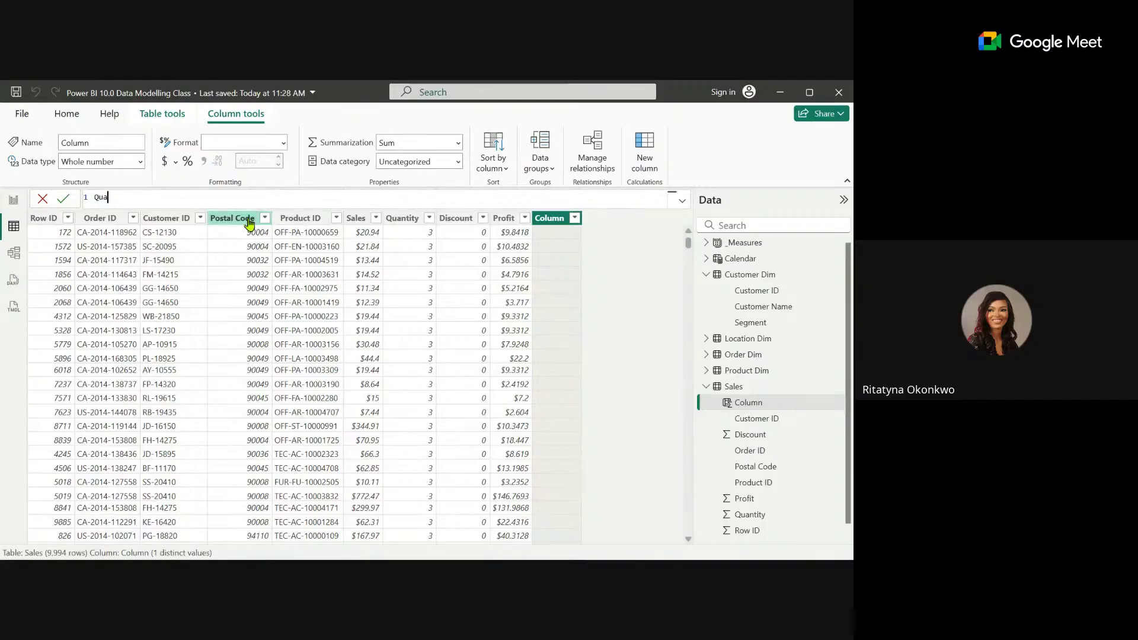
type("ntity Category =")
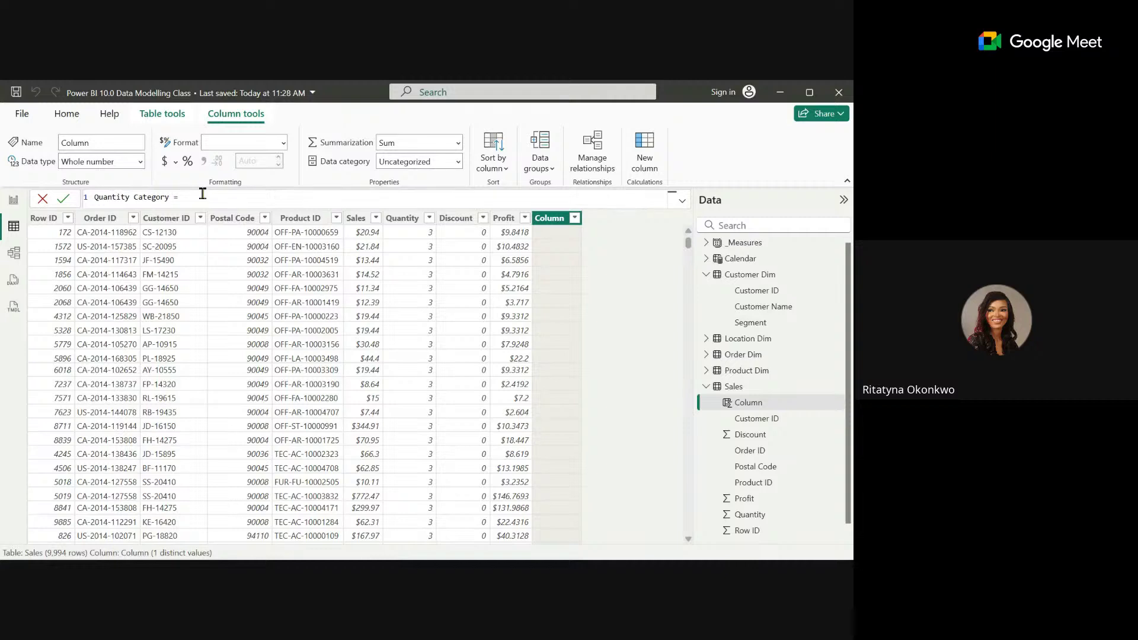
Try an IF expression for Quantity Category that tests Sales[Quantity] < 5 and returns "Small" when true.
type("IF")
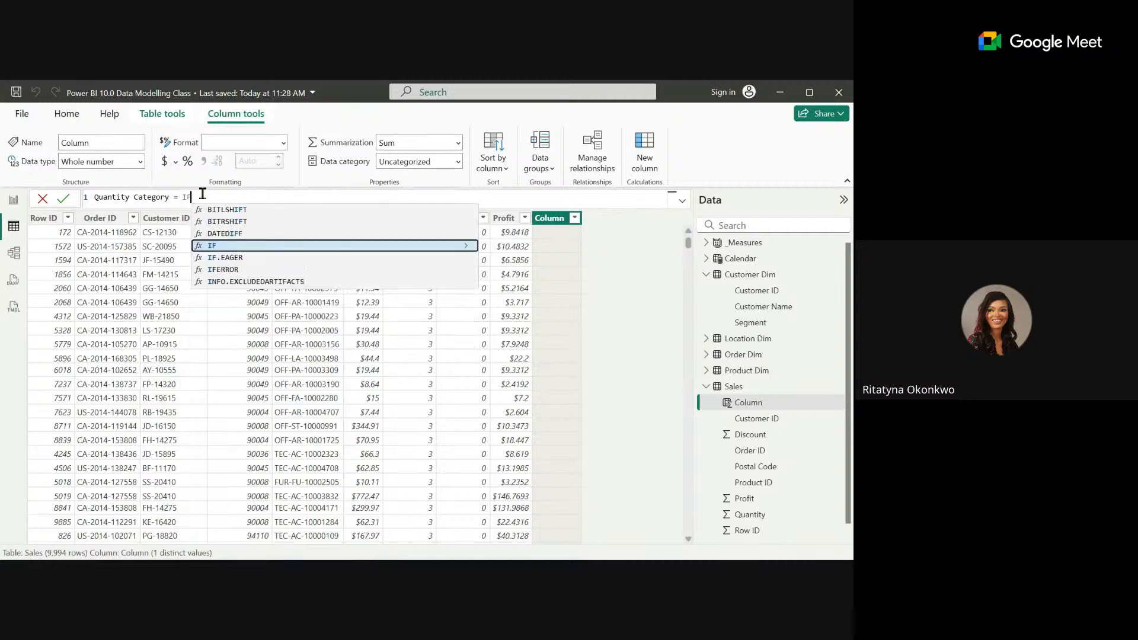
left_click(222, 247)
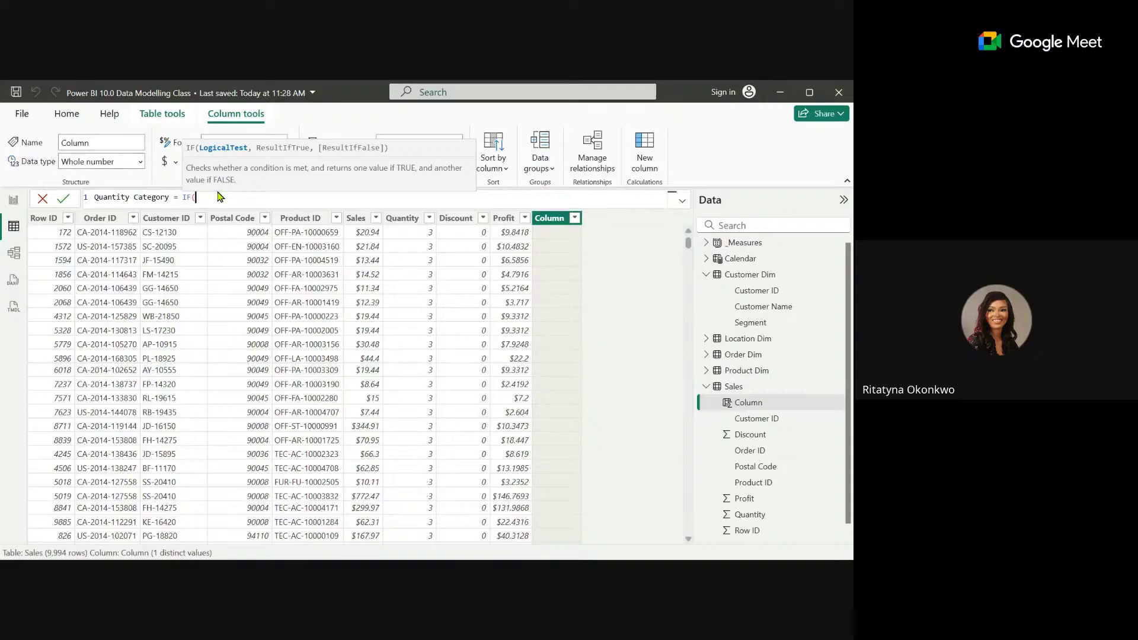
type("QU")
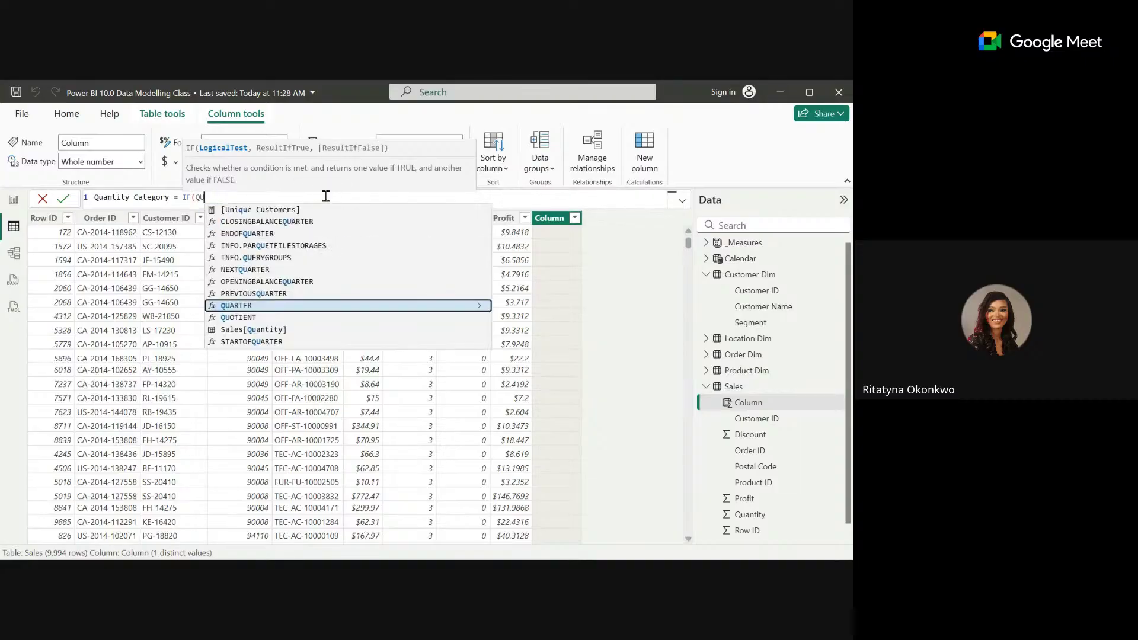
left_click(260, 336)
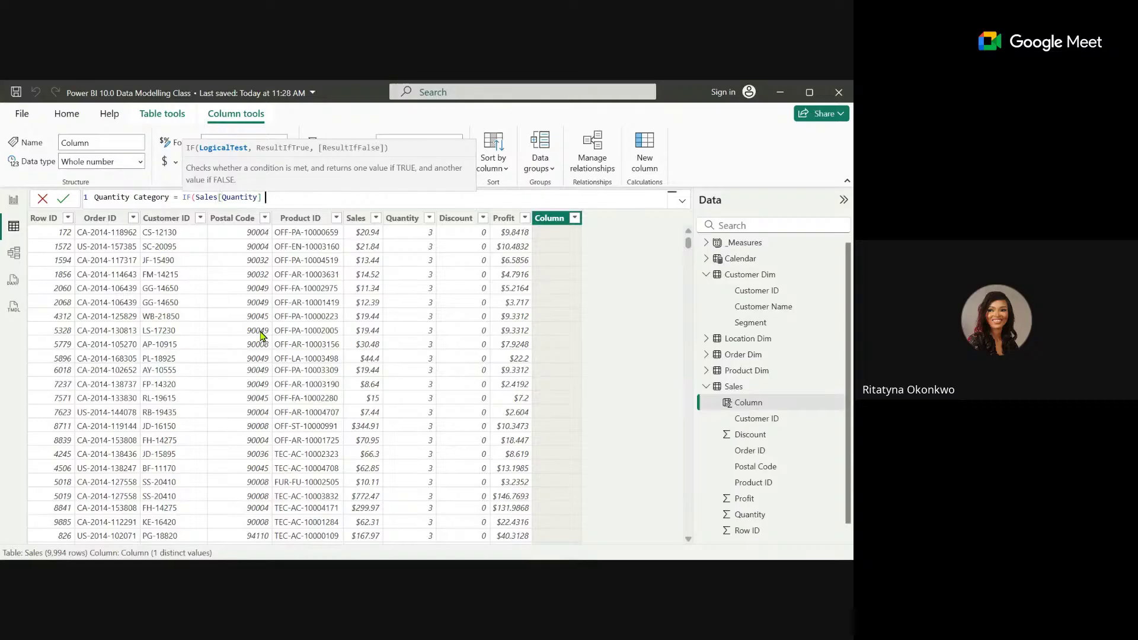
type("< 5,")
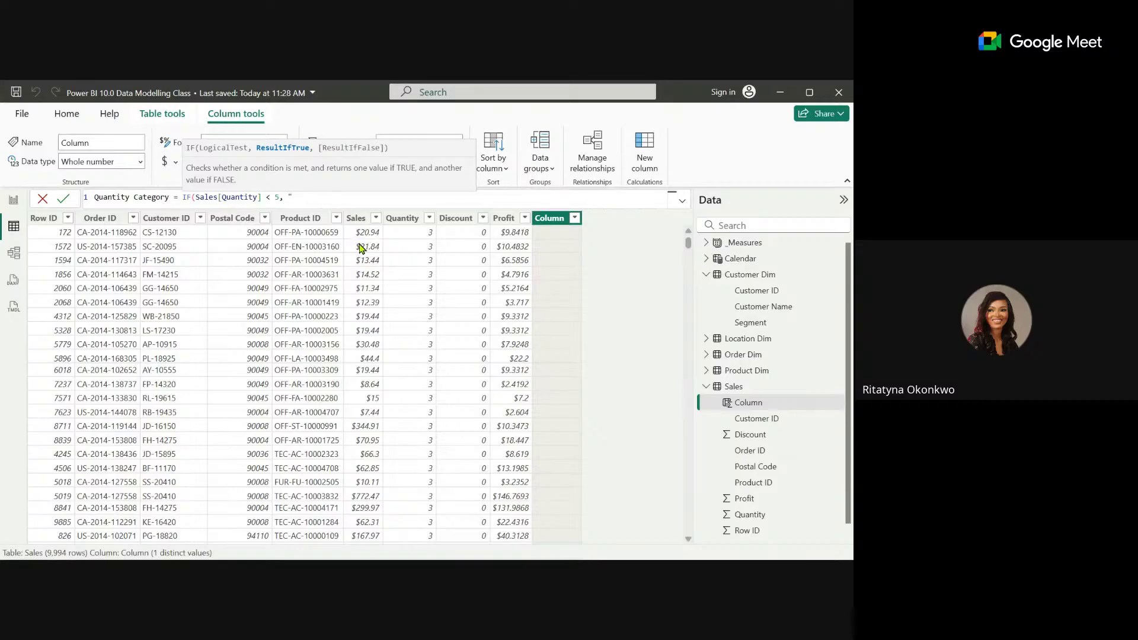
type("\"Small\",")
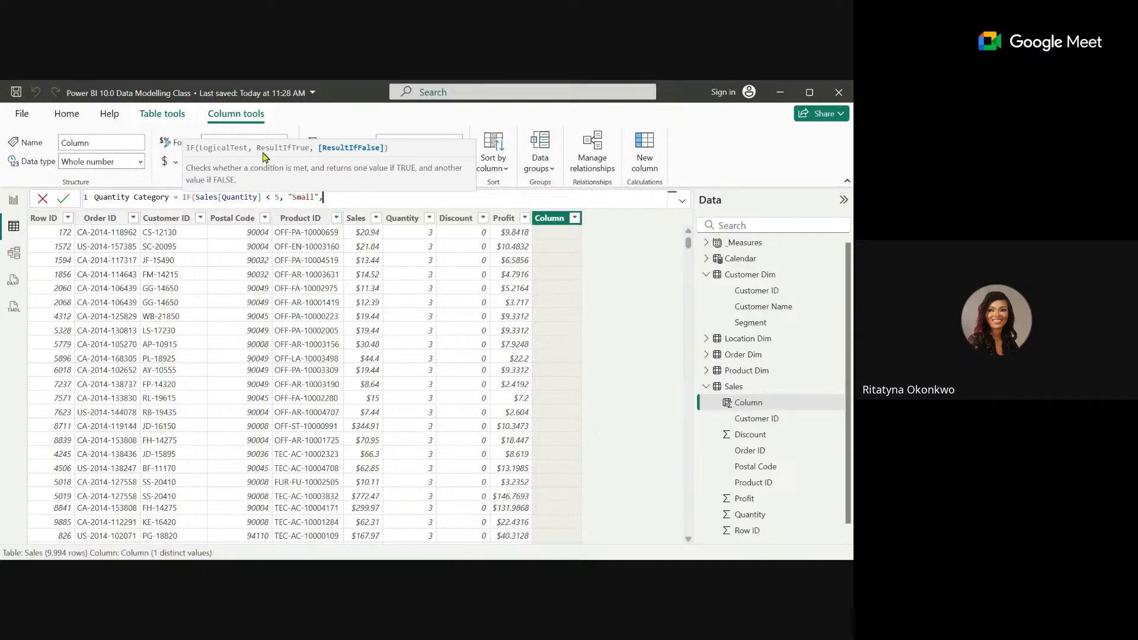
Delete the IF expression from the Quantity Category formula, keeping only the column name and equals sign.
key("BackSpace")
key("shift+Left")
key("shift+Left")
key("shift+Left")
key("shift+Left")
key("shift+Left")
key("shift+Left")
key("shift+Left")
key("shift+Left")
key("shift+Left")
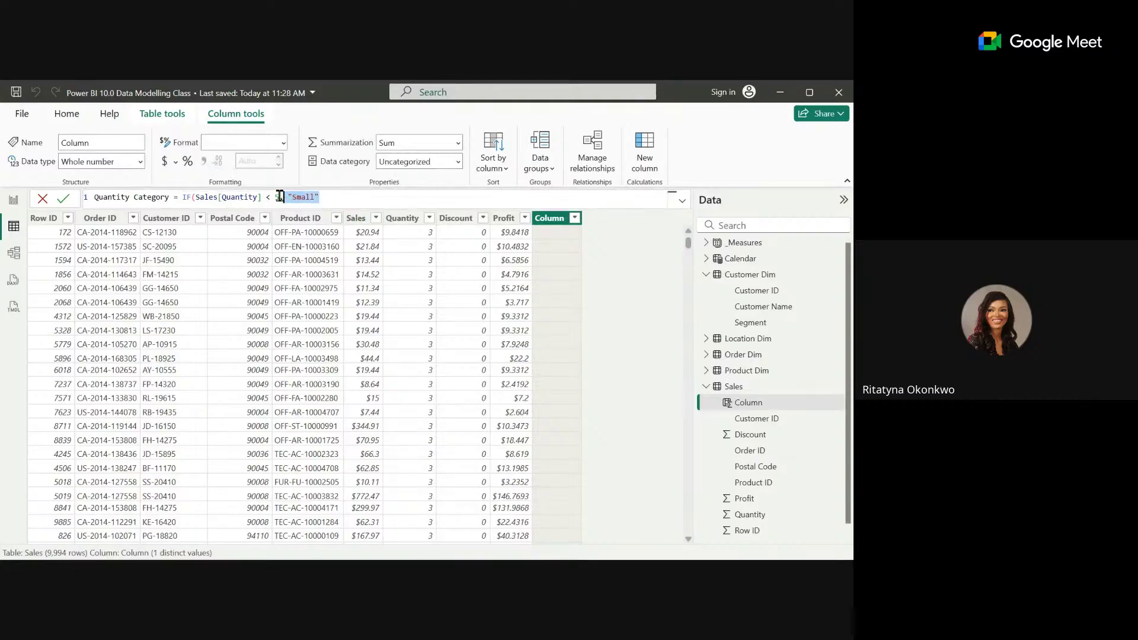
key("BackSpace")
key("BackSpace")
key("BackSpace")
key("BackSpace")
key("BackSpace")
key("BackSpace")
key("BackSpace")
key("BackSpace")
key("BackSpace")
key("BackSpace")
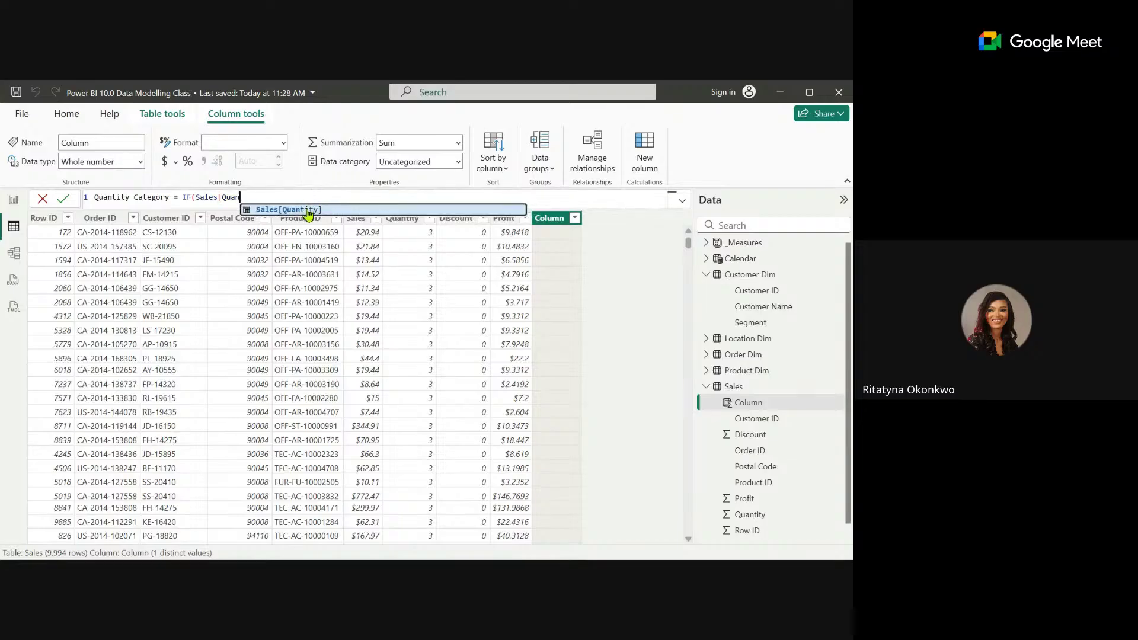
left_click(309, 210)
left_click(185, 197)
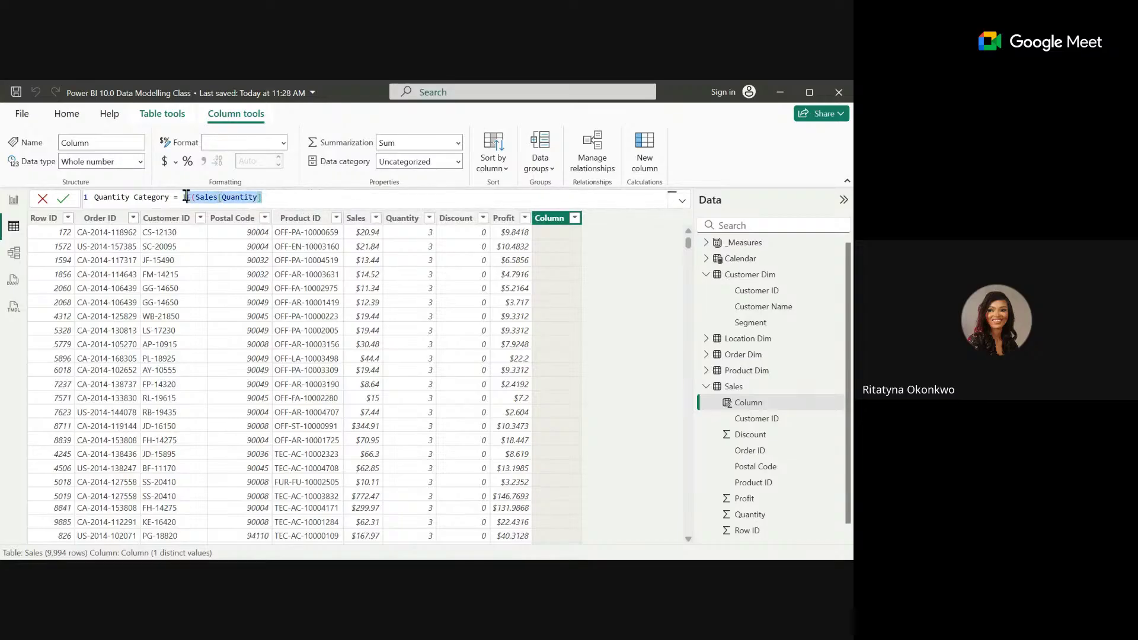
key("BackSpace")
key("BackSpace")
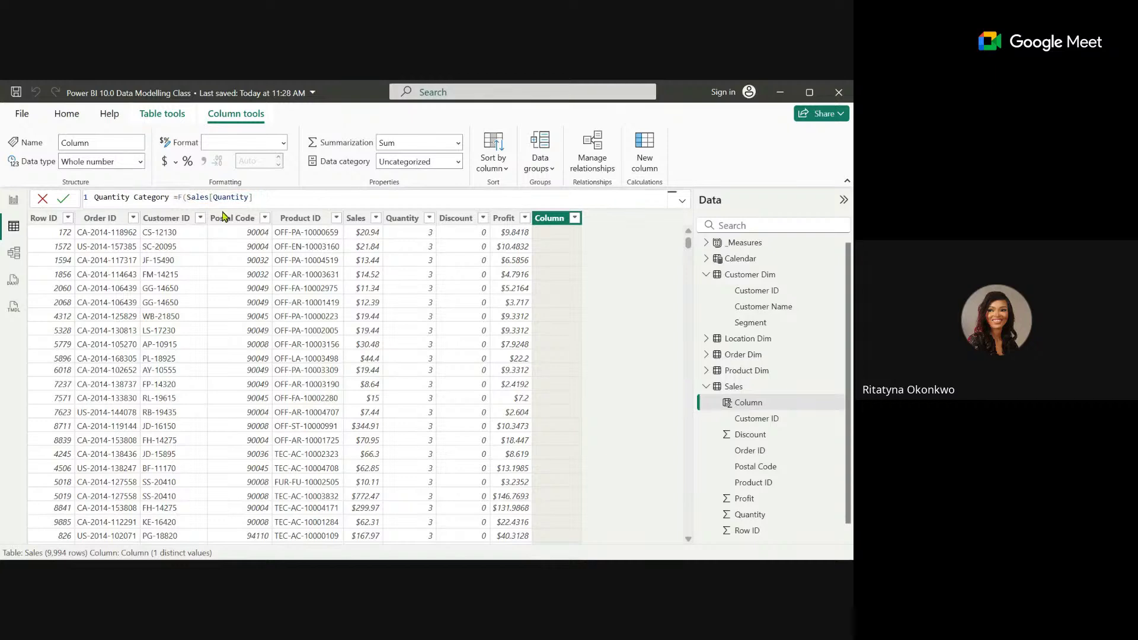
type("I")
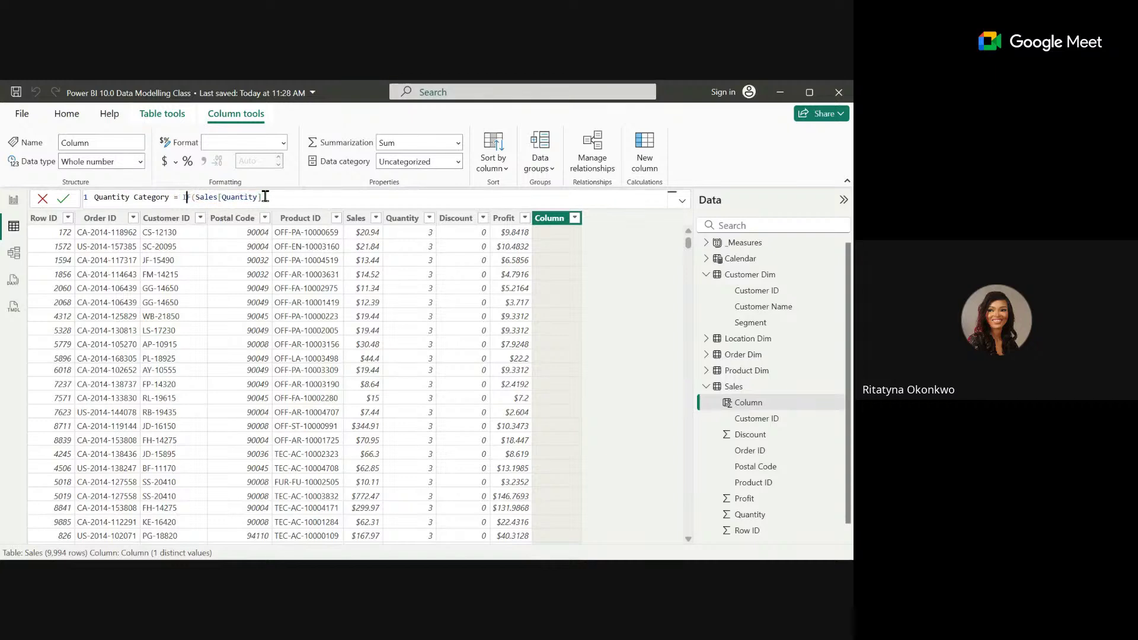
left_click_drag(261, 197, 182, 197)
key("BackSpace")
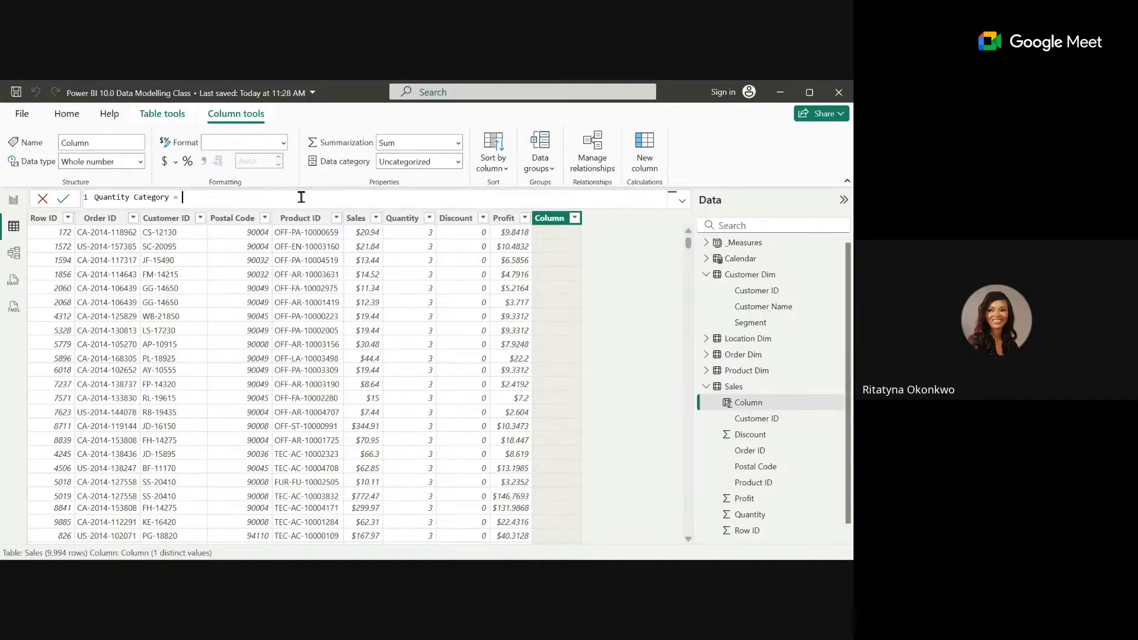
Start the Quantity Category formula with an IF that tests Sales[Quantity] < 5 and returns "Small" when true.
type("IF")
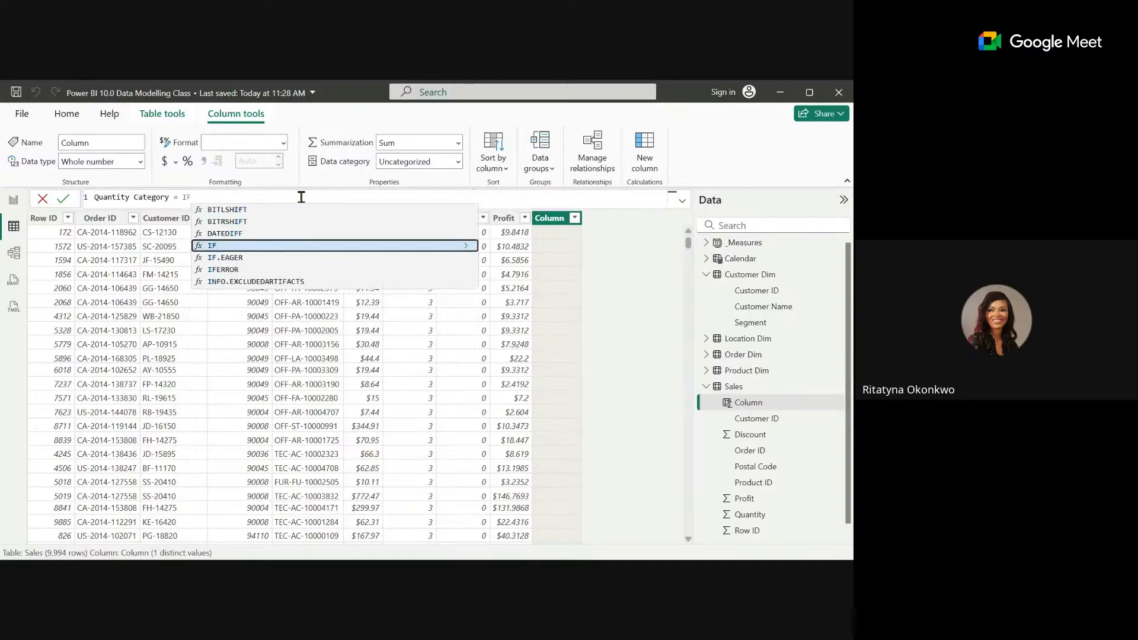
left_click(262, 245)
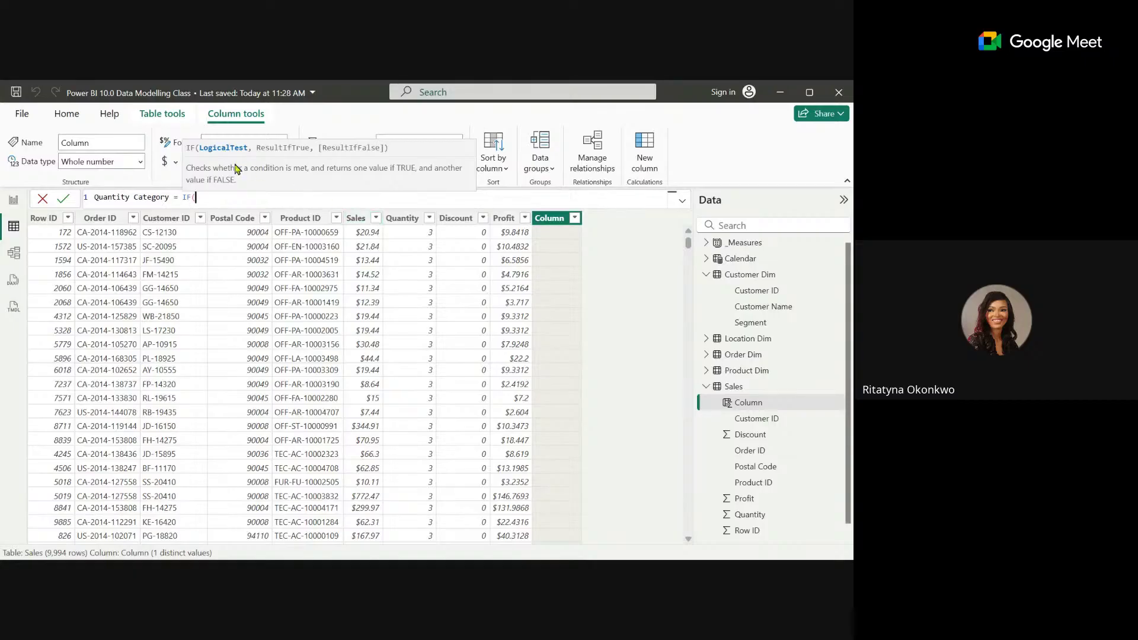
type("SAL")
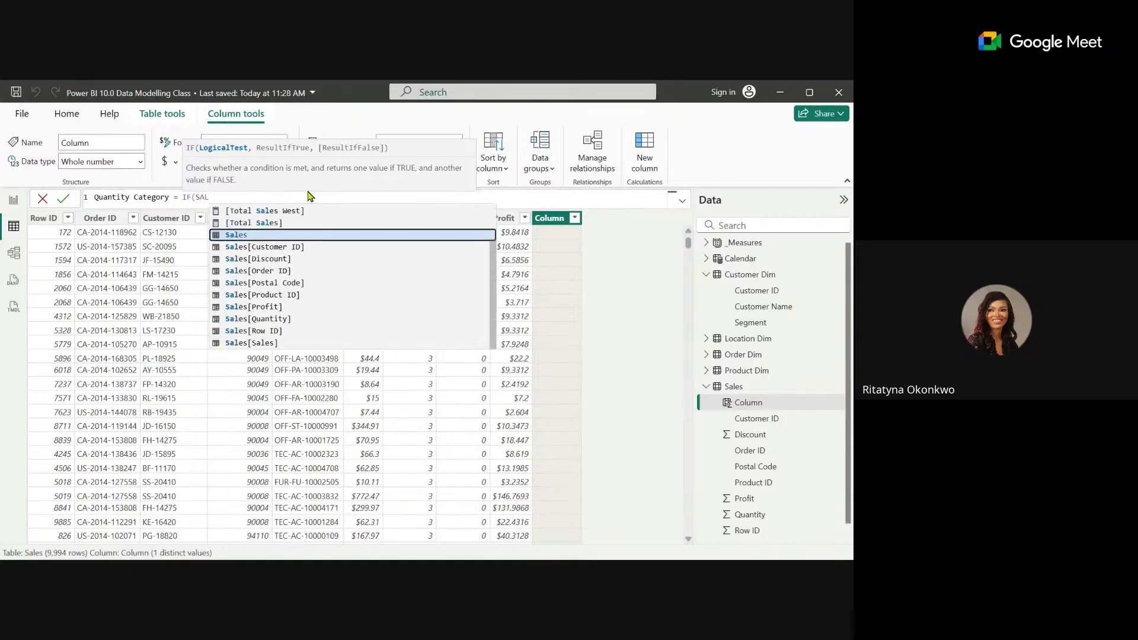
left_click(270, 320)
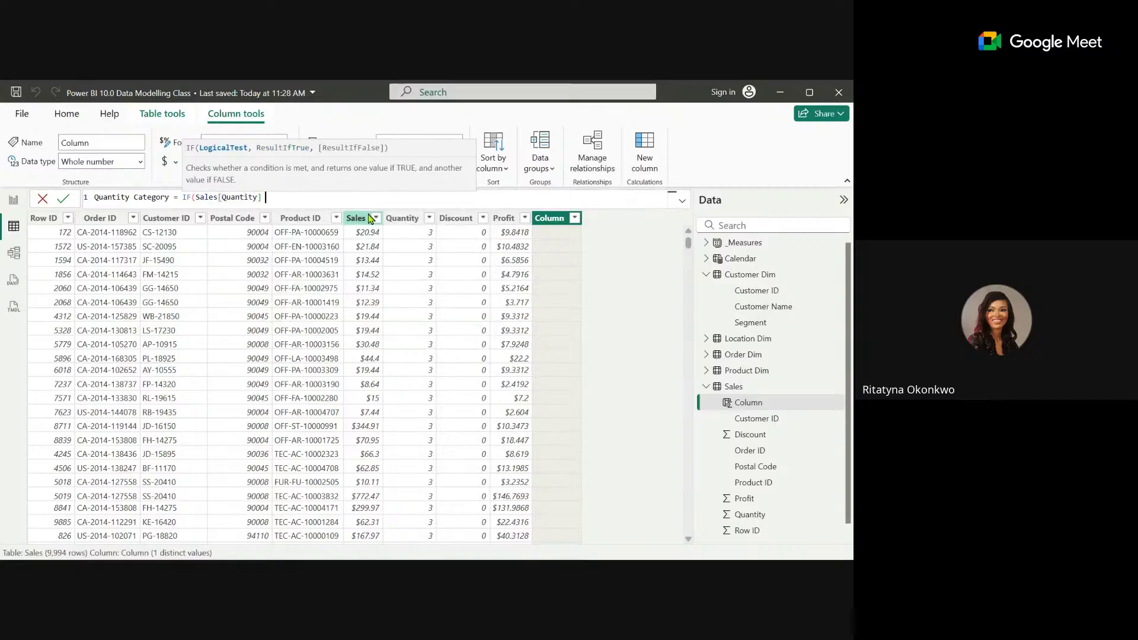
type("< 5,")
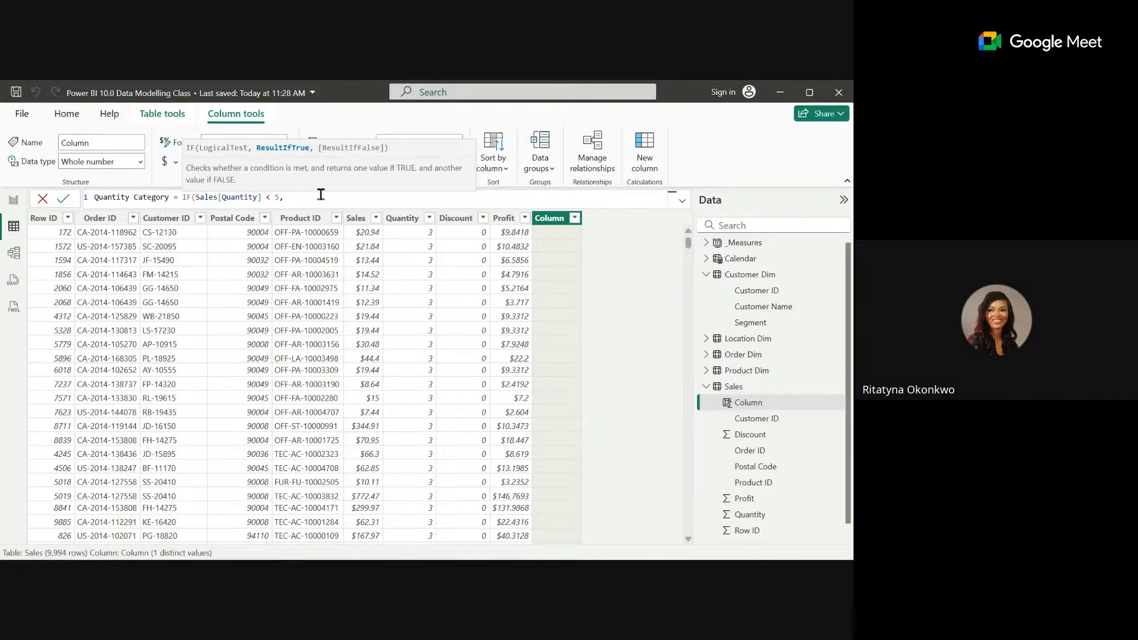
type("\"Small\",")
key("shift+Return")
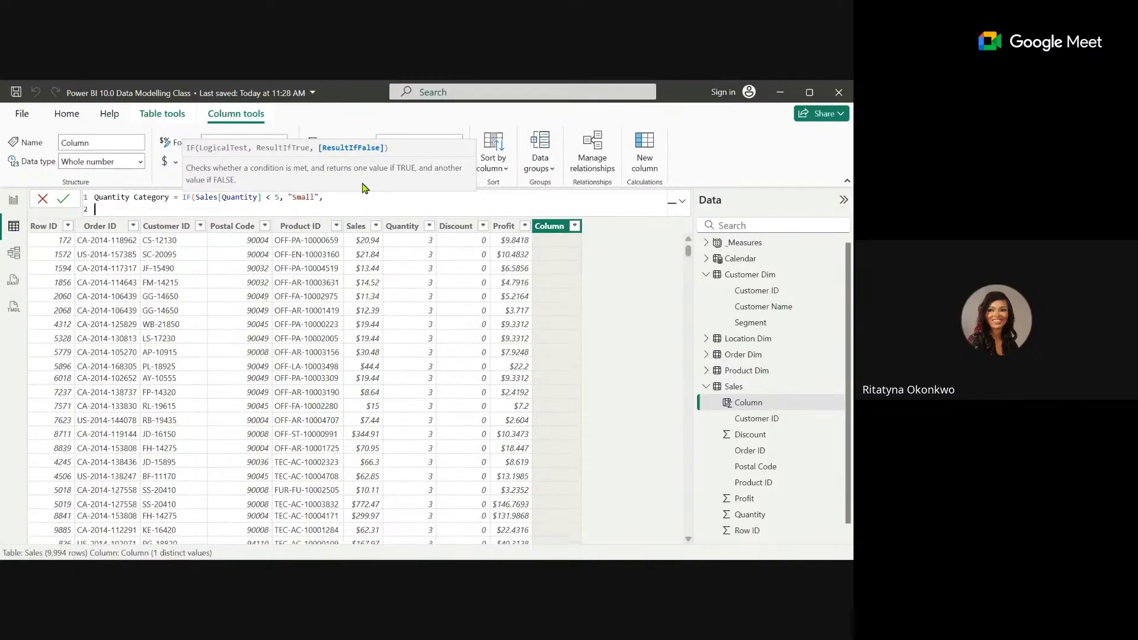
Add the condition Sales[Quantity] >= 5 && Sales[Quantity] < 10 on an indented second line of the formula.
key("Tab")
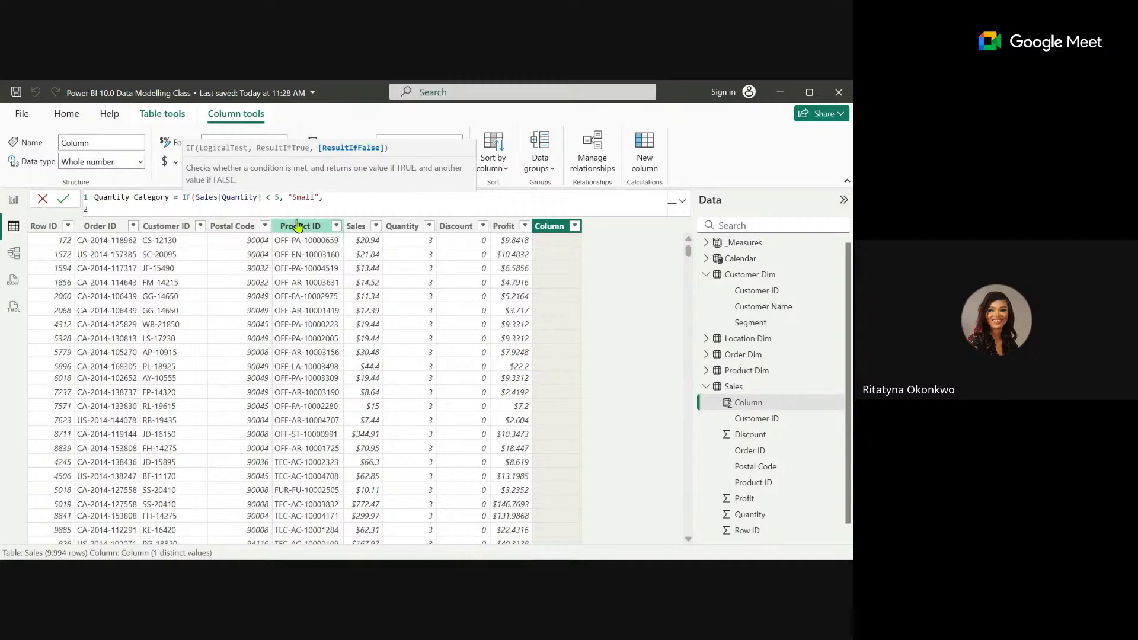
type("sa")
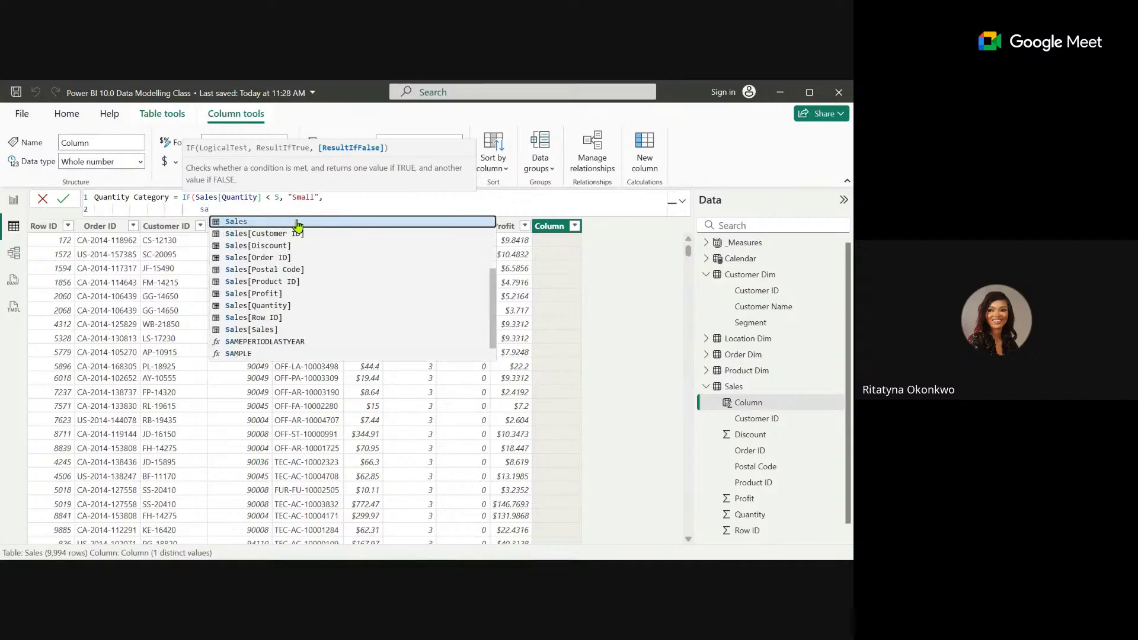
left_click(281, 307)
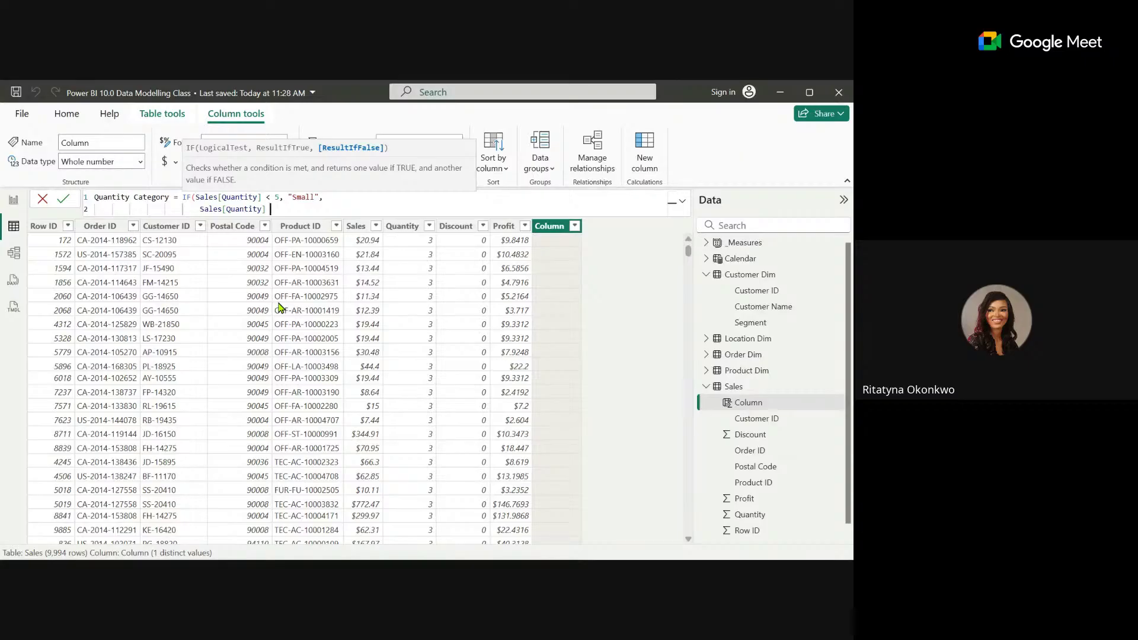
type("= 5")
type("&&")
type("sale")
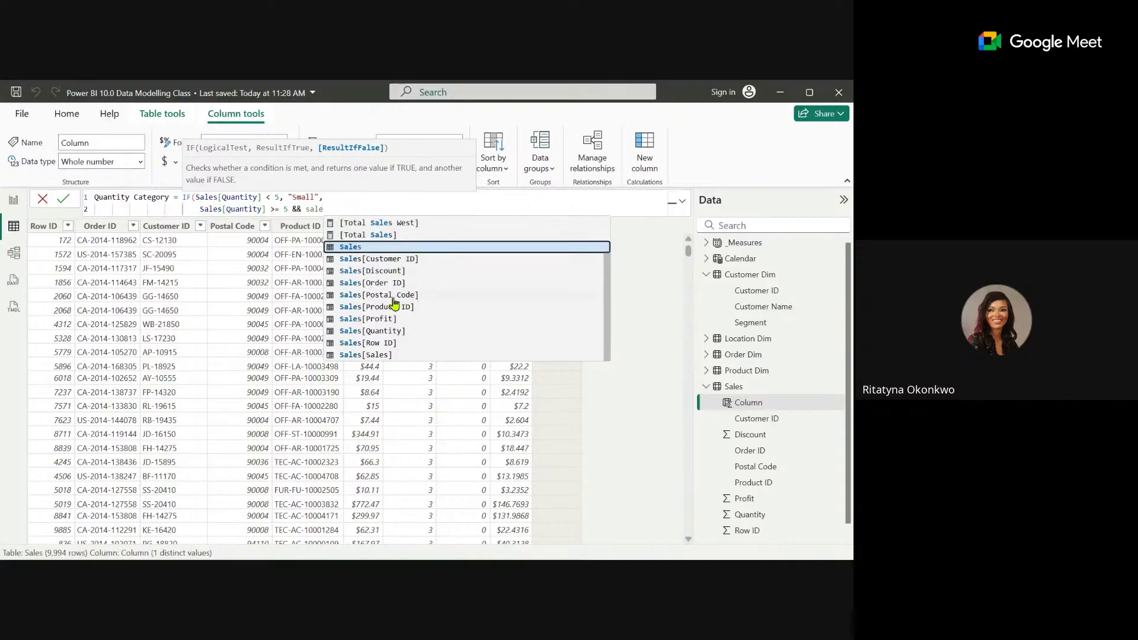
left_click(382, 332)
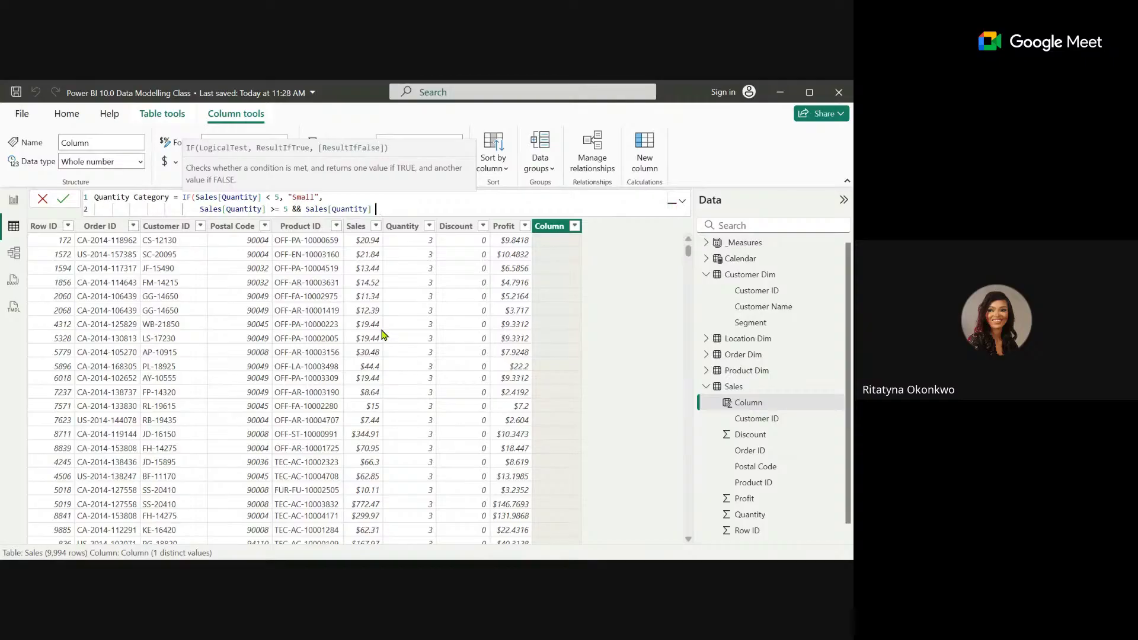
type("< 10")
Turn the second-line condition into a nested IF that returns "Large" when true.
key("Home")
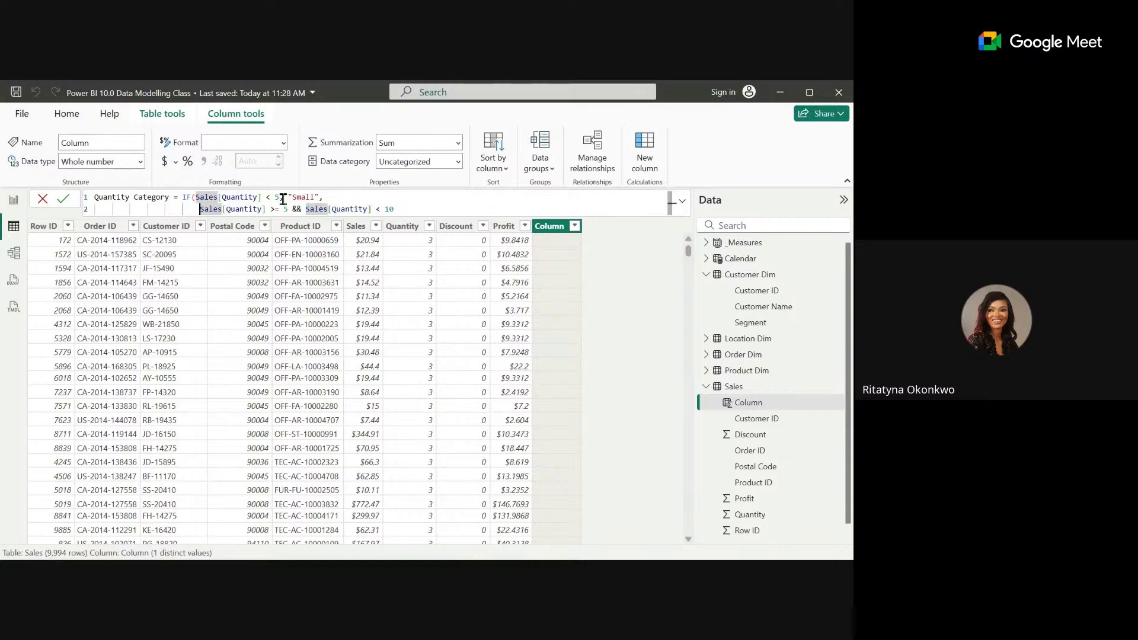
type("IF")
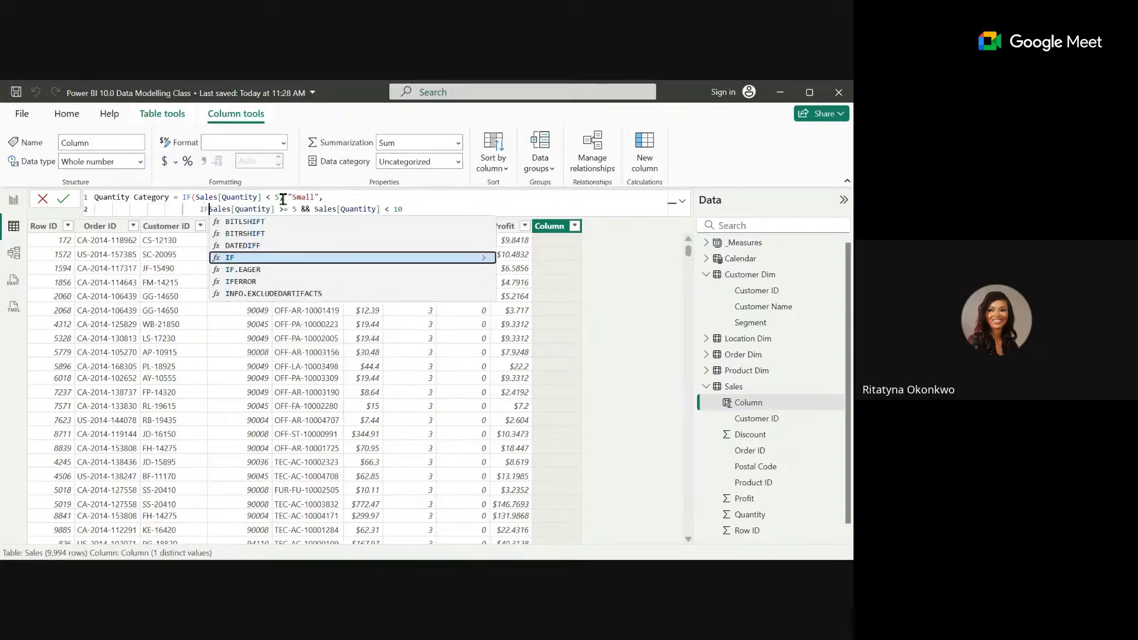
left_click(234, 258)
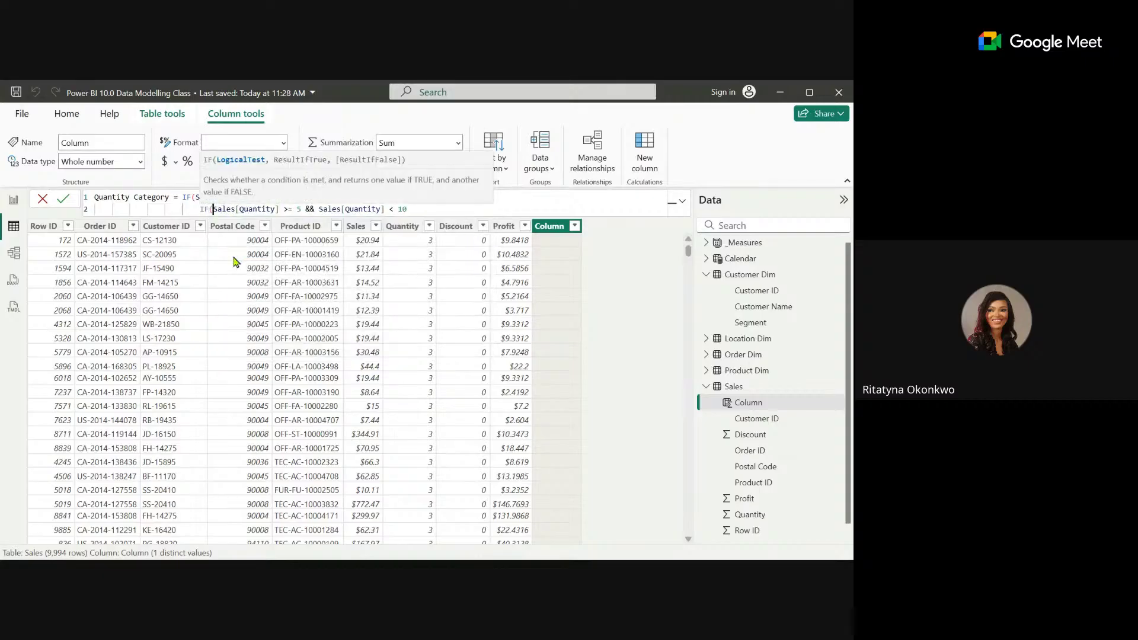
left_click(436, 216)
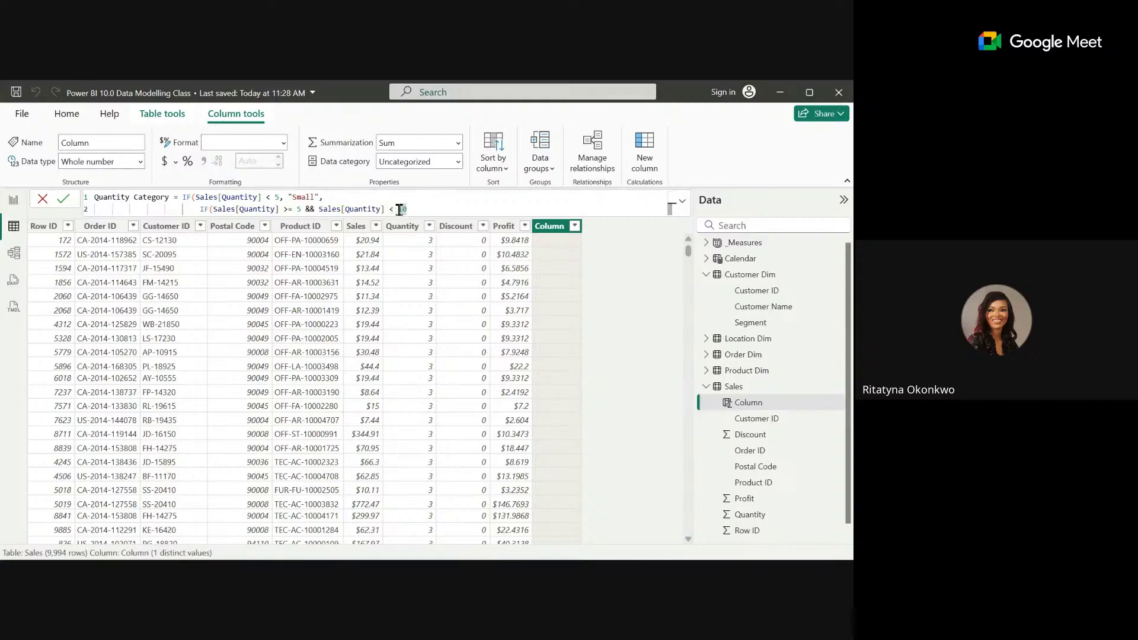
type(", ")
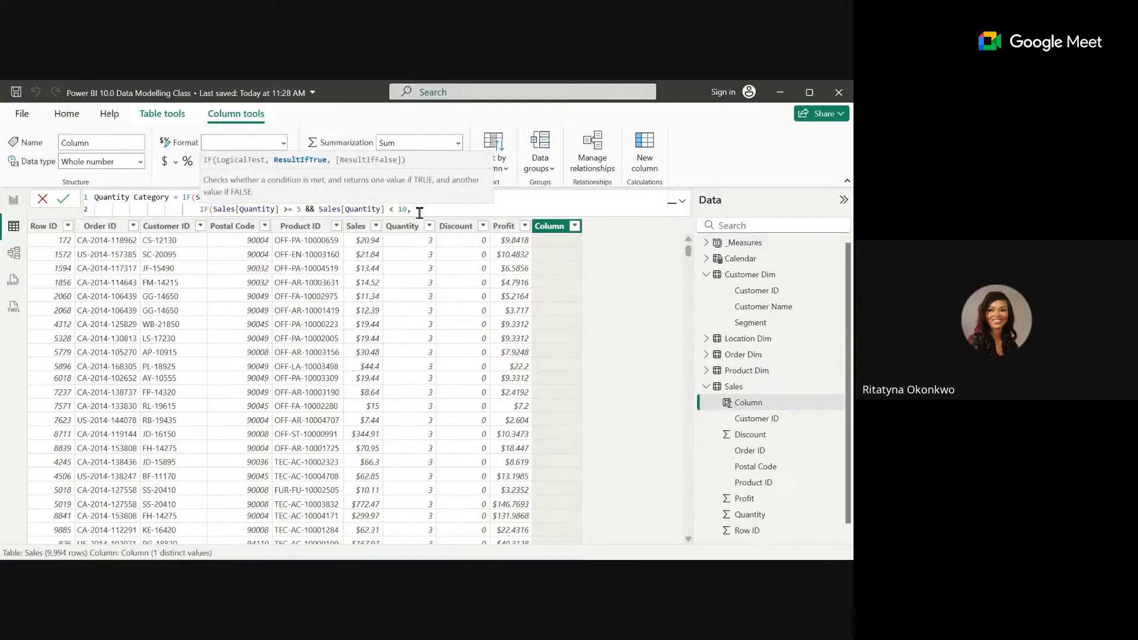
type("\"Large\",")
Add "Bullk" as the nested IF's false result on a third line, close both IFs, and commit the Quantity Category column.
key("shift+Return")
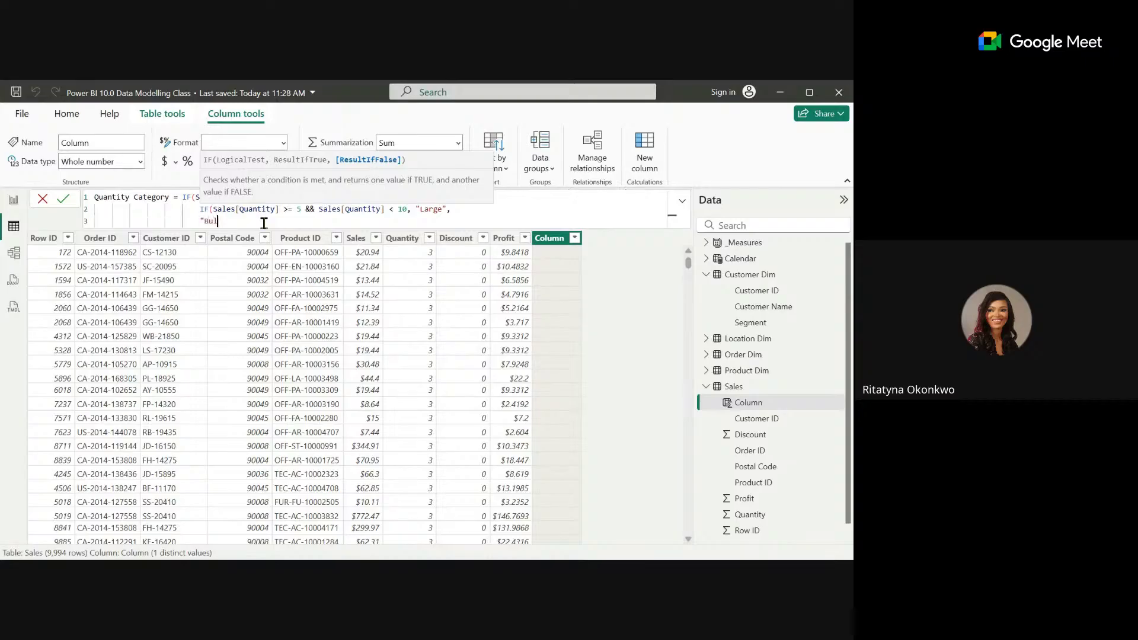
type("\"")
type(")")
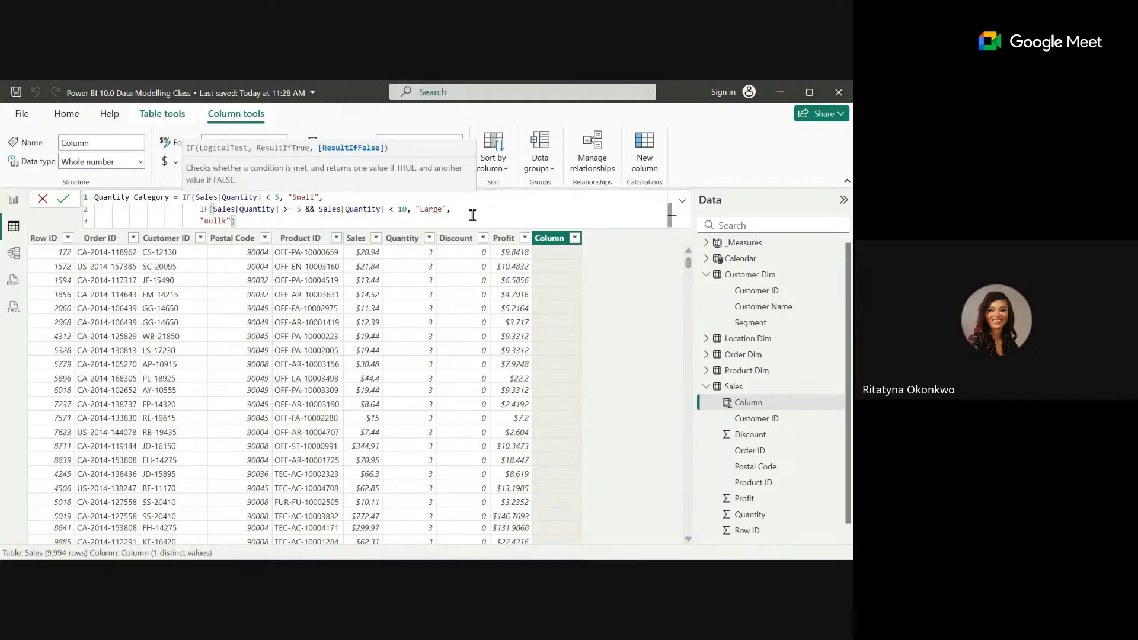
left_click(320, 196)
type("\",")
type(")")
key("Return")
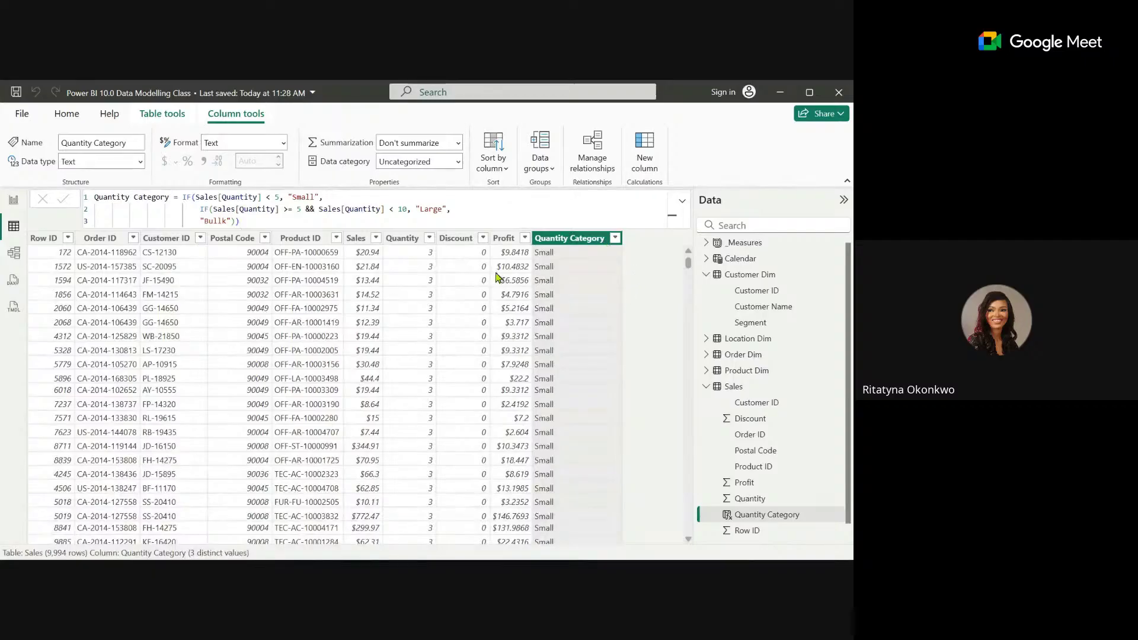
Check the distinct values of the Quantity Category column and look through the Sales rows.
left_click(616, 240)
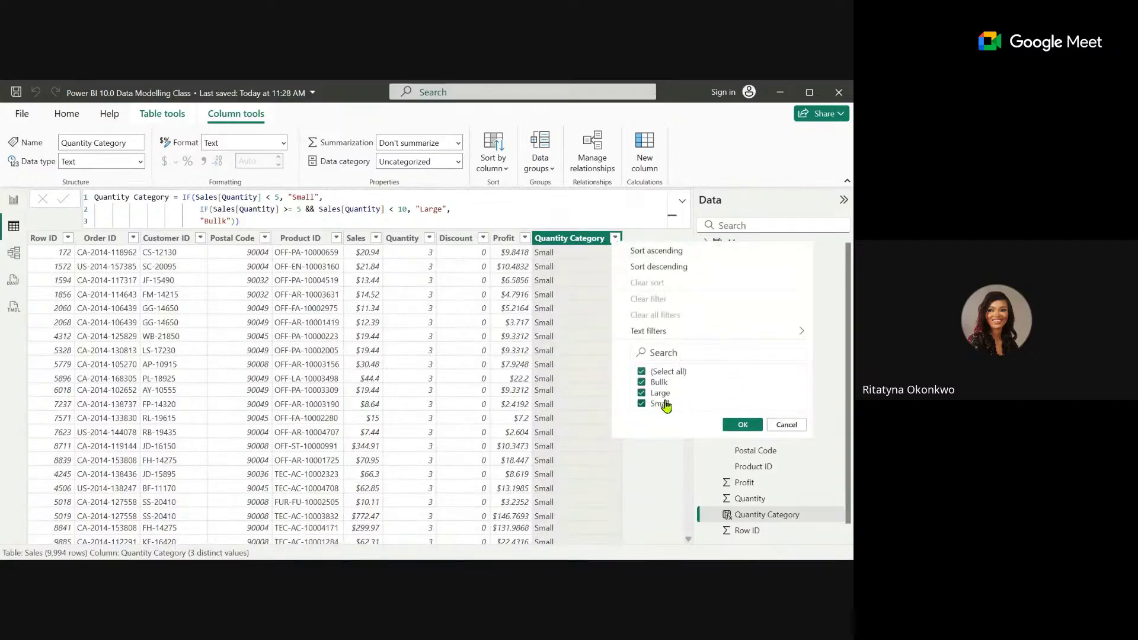
left_click(754, 427)
left_click_drag(689, 263, 700, 427)
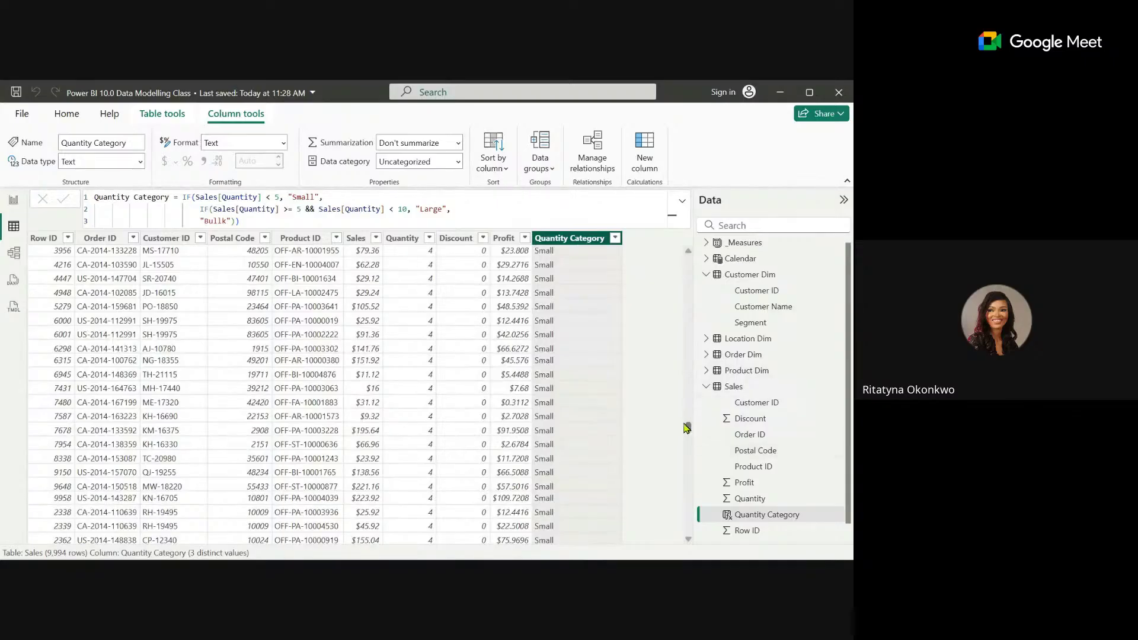
Sort the Sales table by Quantity in descending order to compare quantities with their categories, and clear the sort.
left_click(429, 239)
left_click(611, 246)
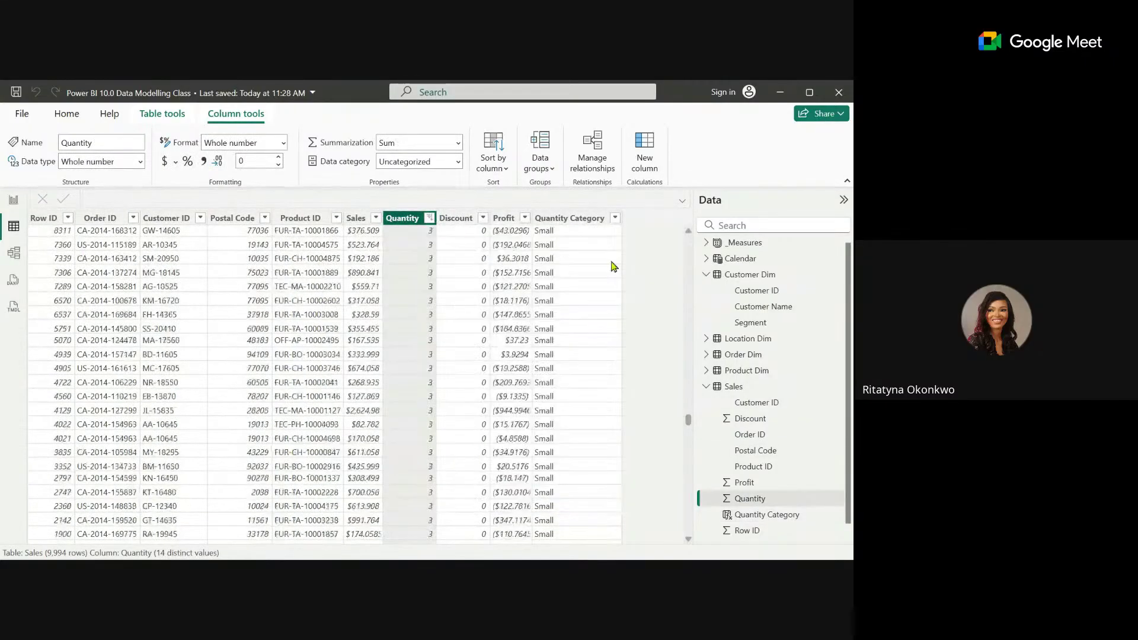
left_click_drag(688, 420, 680, 221)
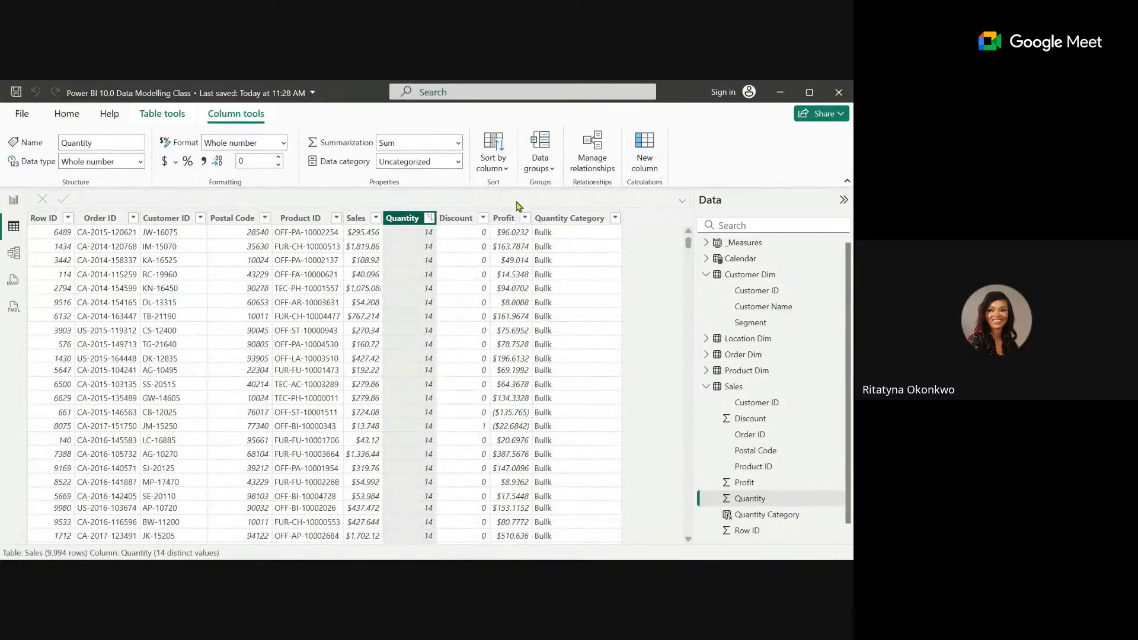
left_click(429, 218)
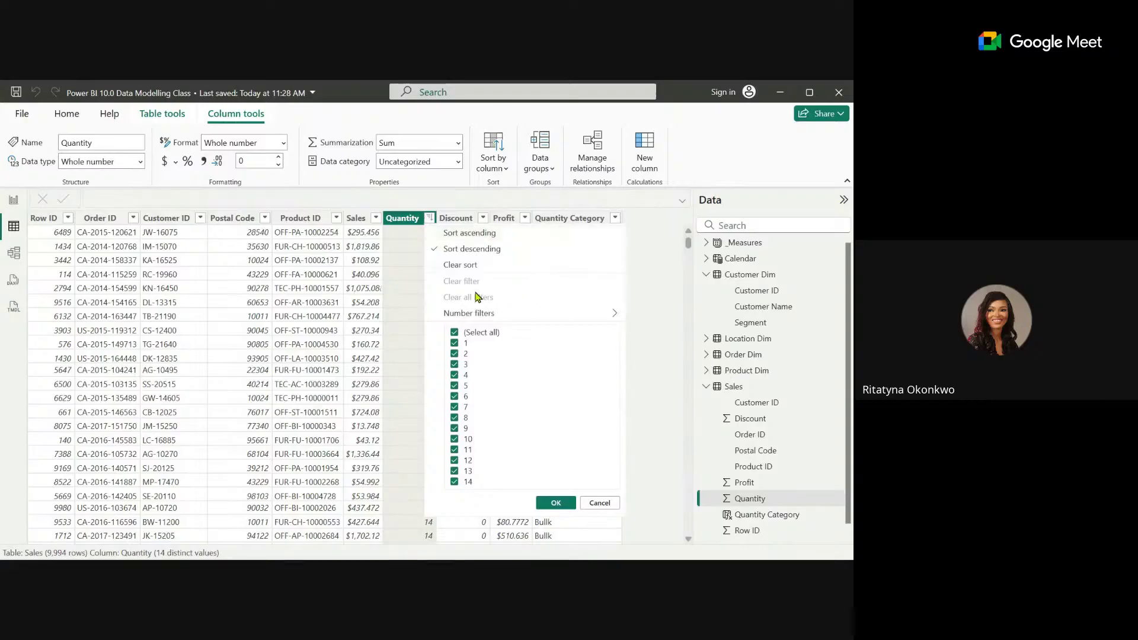
left_click(456, 265)
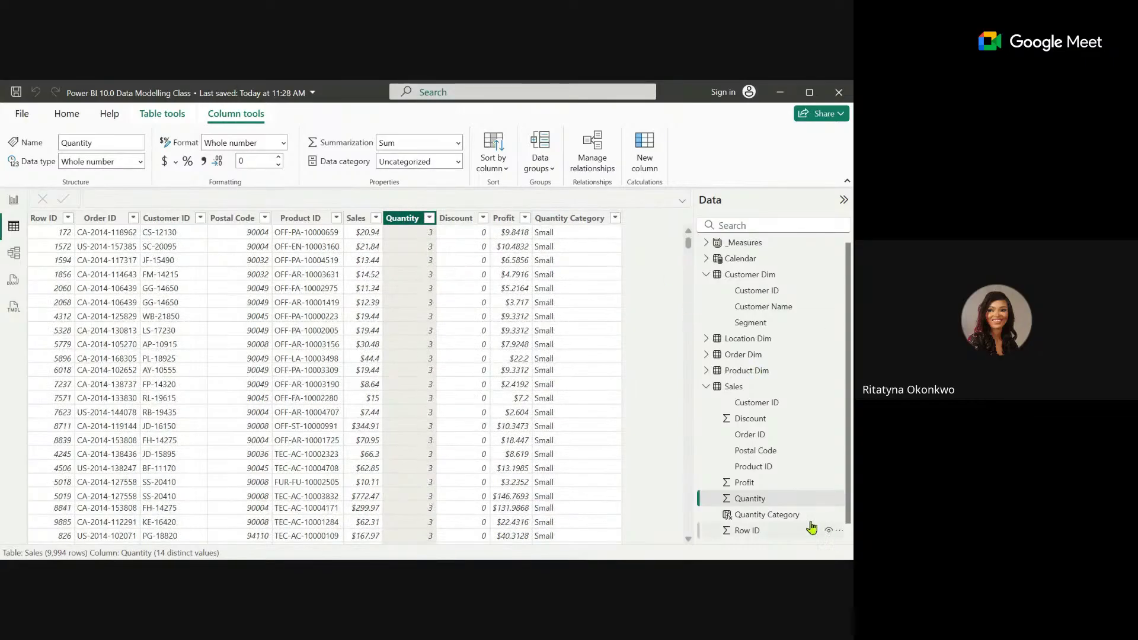
Review the Quantity Category formula and add a calculated column to Sales named Qty Cat, starting its formula with SWITCH.
left_click(766, 516)
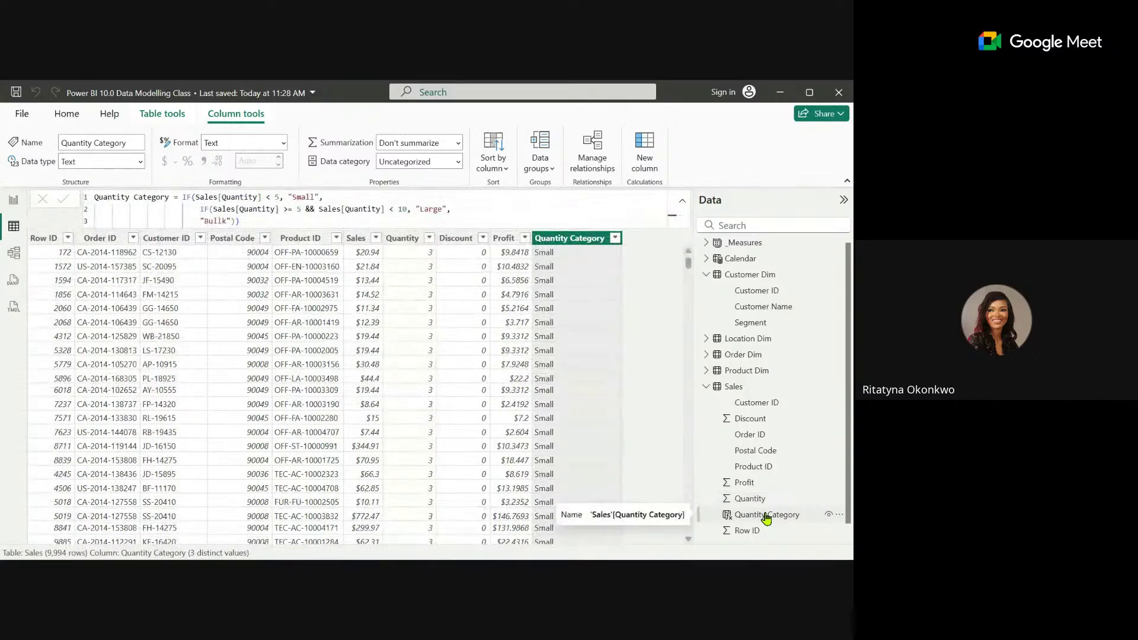
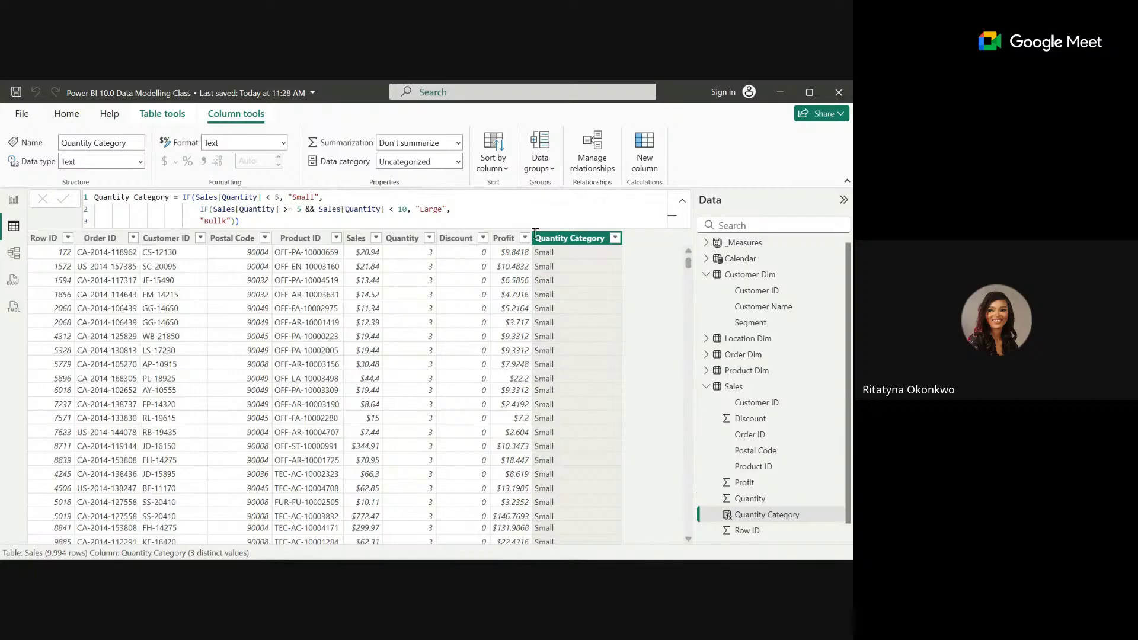
left_click(643, 155)
type("Q")
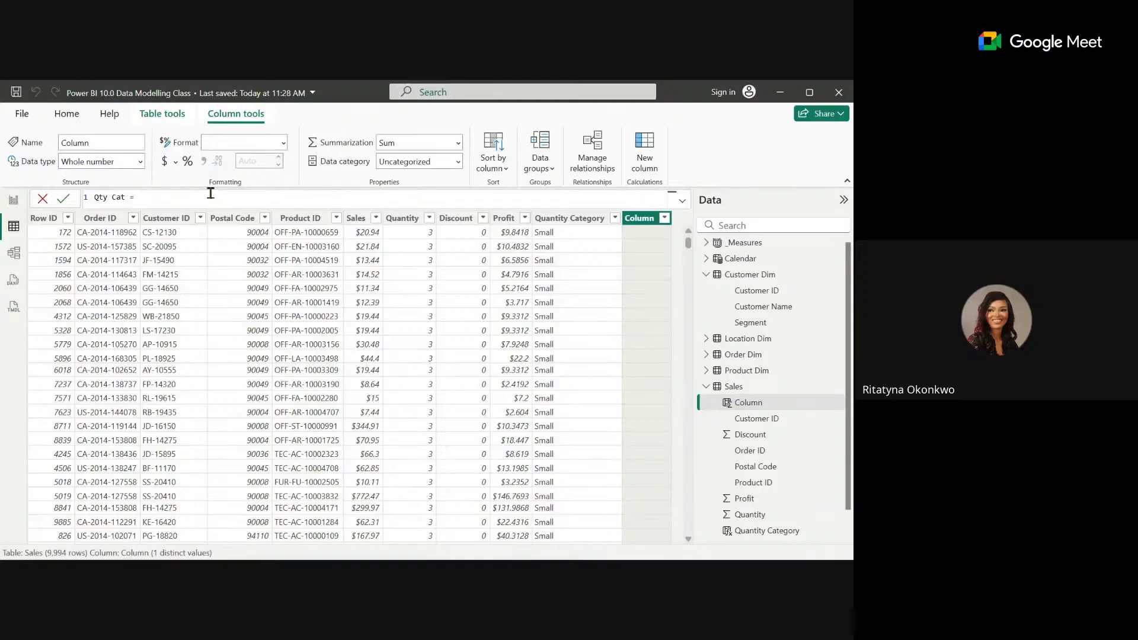
type("ty Cat = SWITCH")
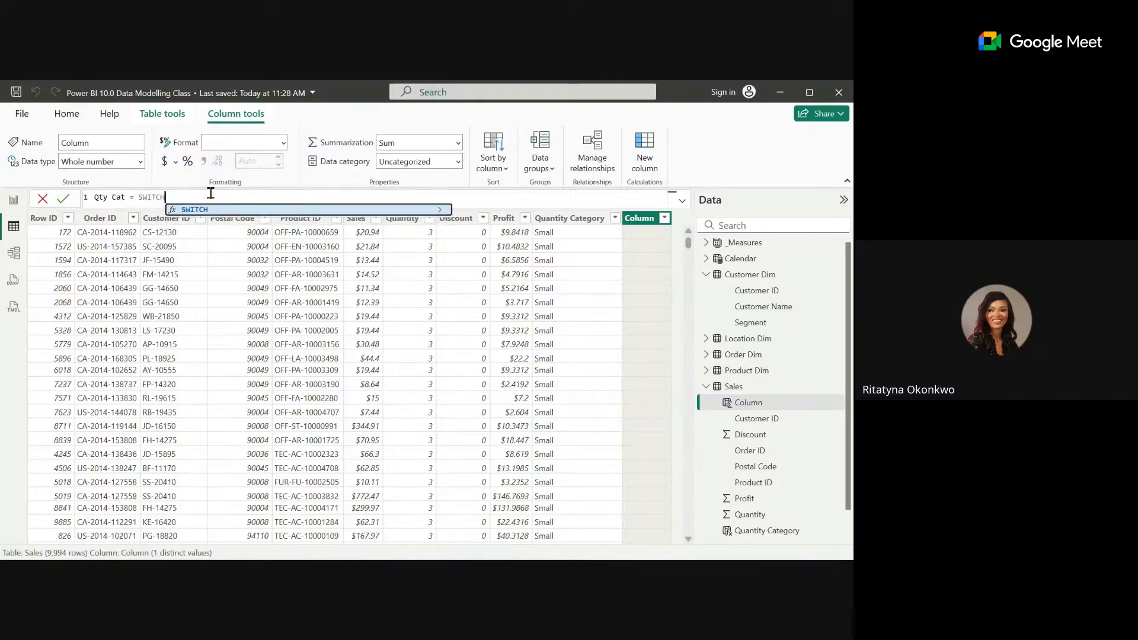
key("Tab")
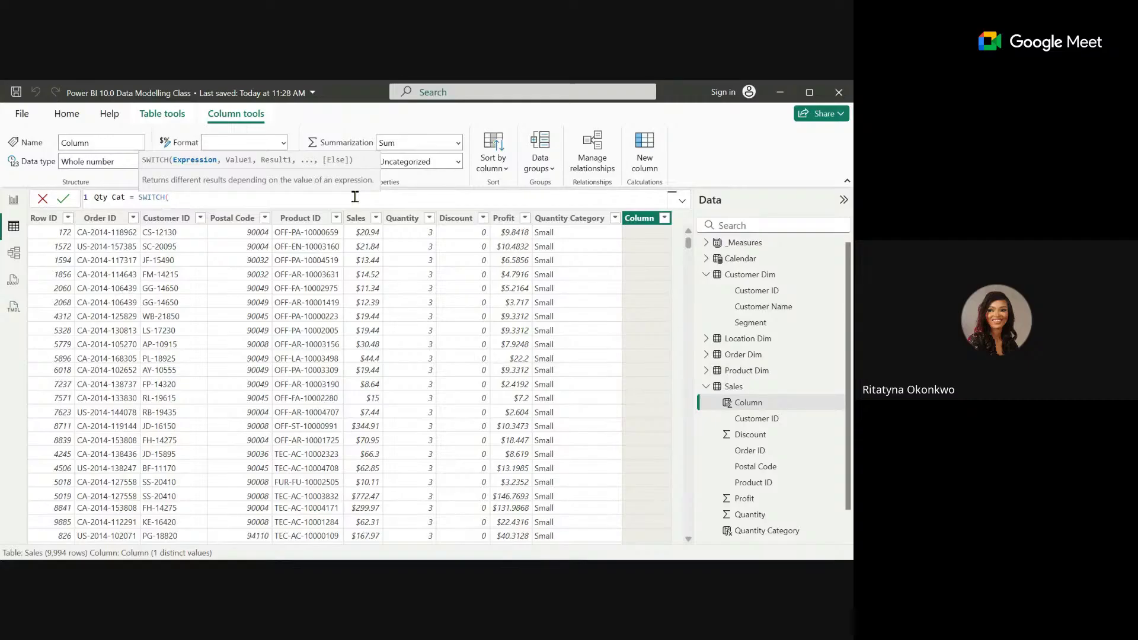
Enter TRUE() as the SWITCH expression on a new indented line of the Qty Cat formula.
key("shift+Return")
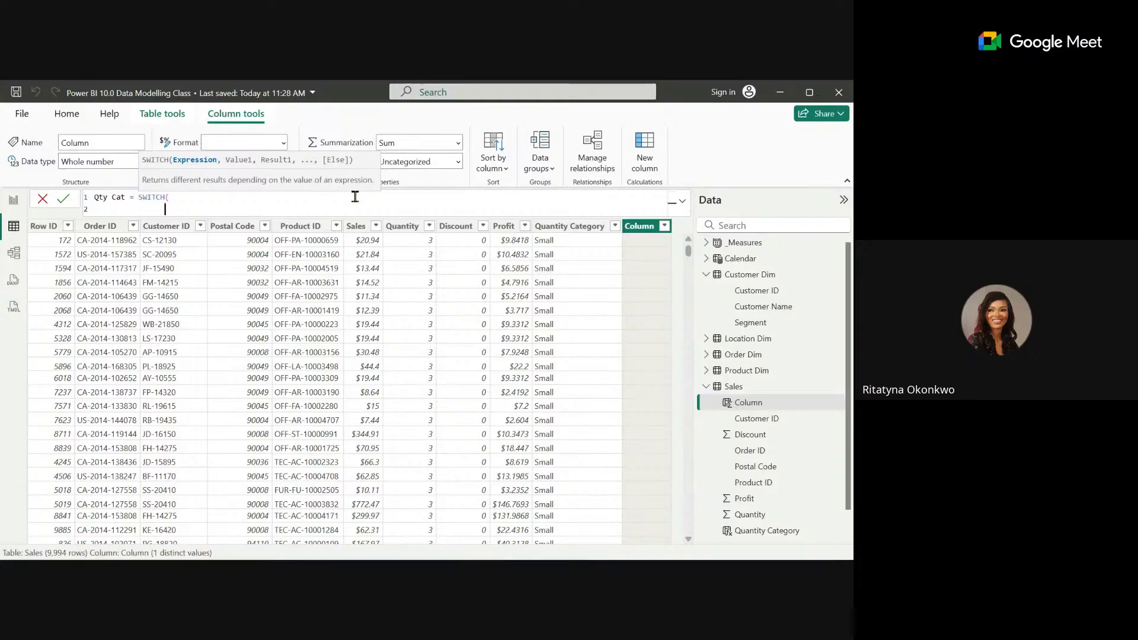
key("Tab")
key("Tab")
key("Tab")
key("Tab")
type("TRUE")
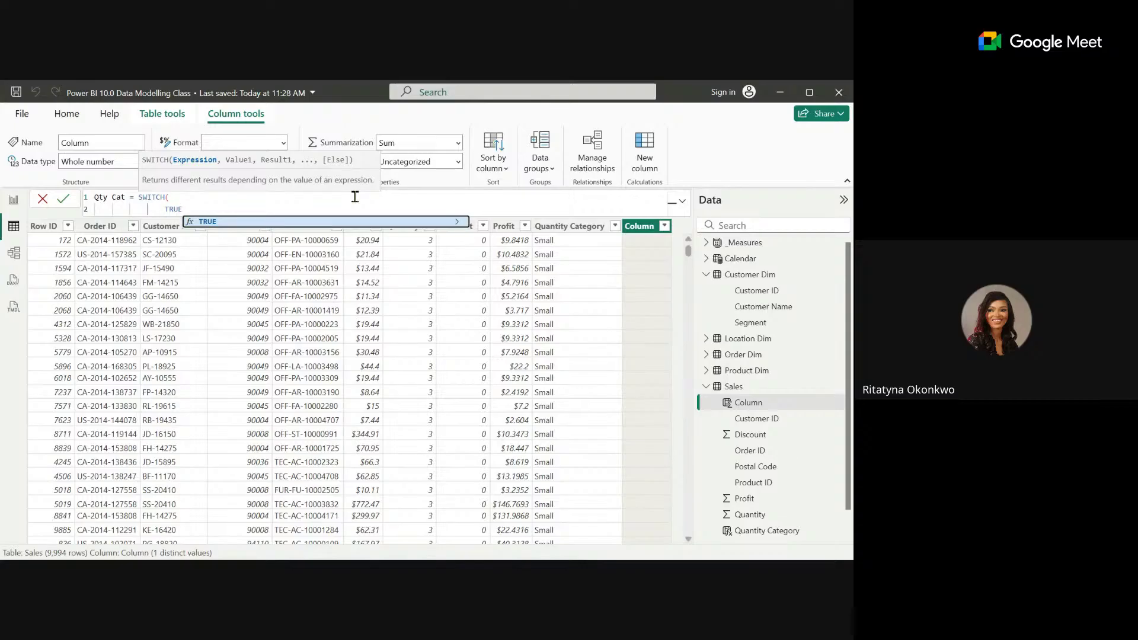
key("Tab")
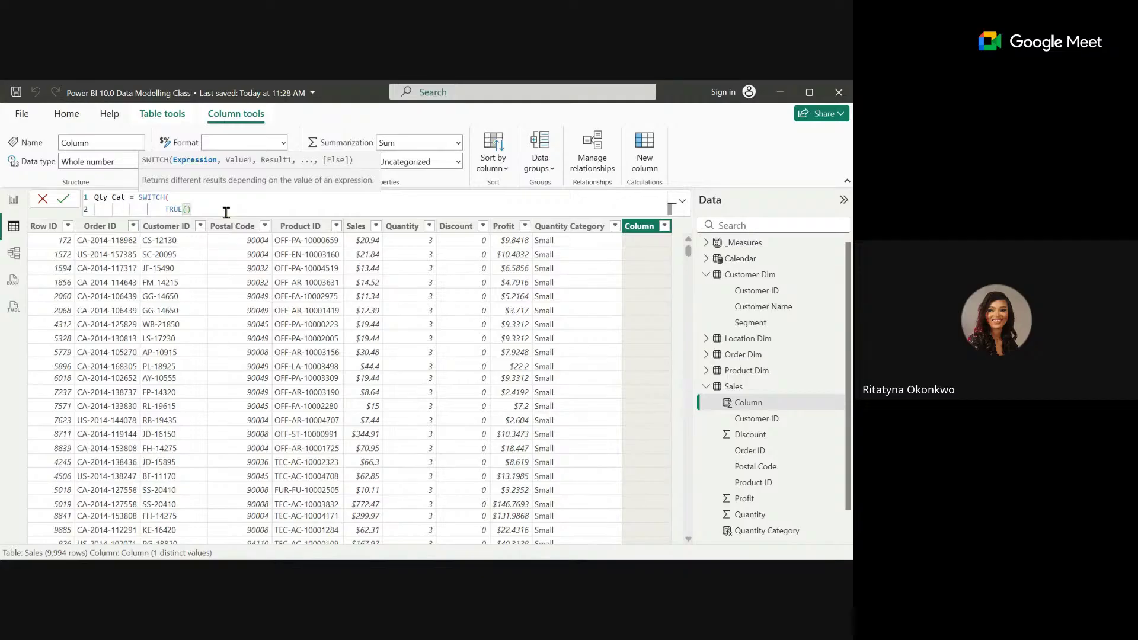
key("shift+Return")
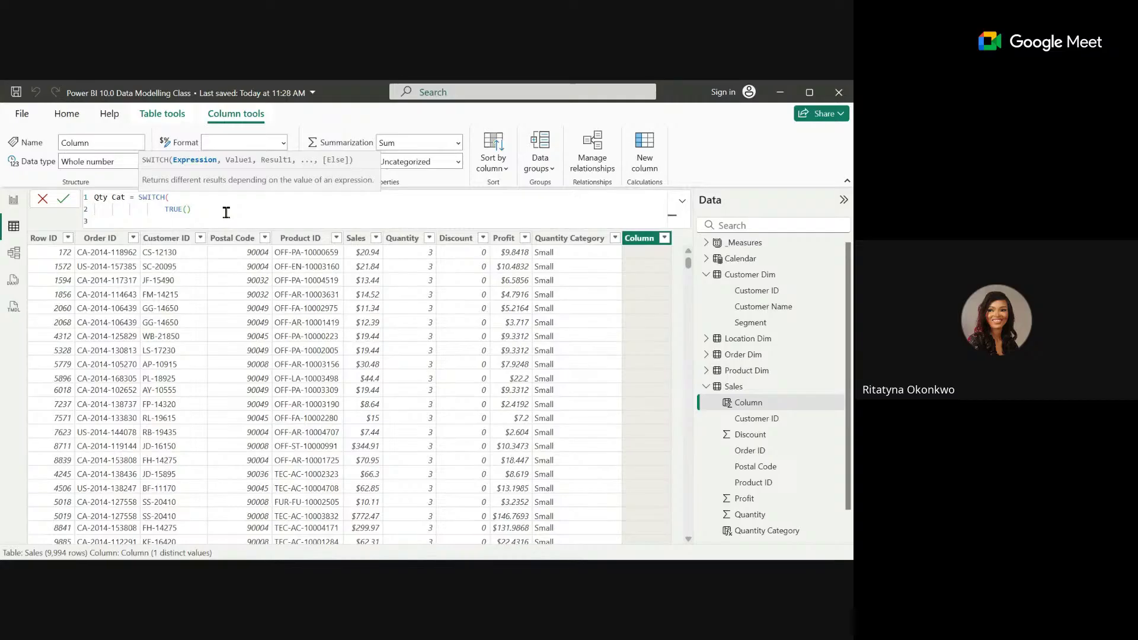
type("q")
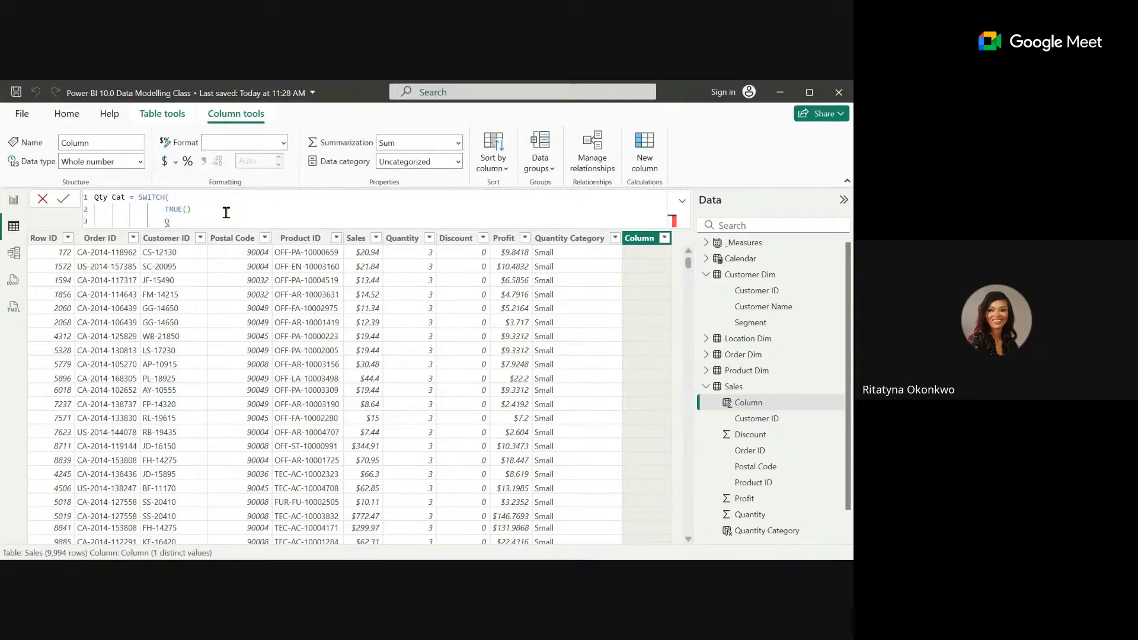
type("usn")
left_click(199, 212)
type(",")
left_click(194, 221)
key("BackSpace")
key("BackSpace")
key("BackSpace")
key("BackSpace")
key("BackSpace")
key("BackSpace")
key("BackSpace")
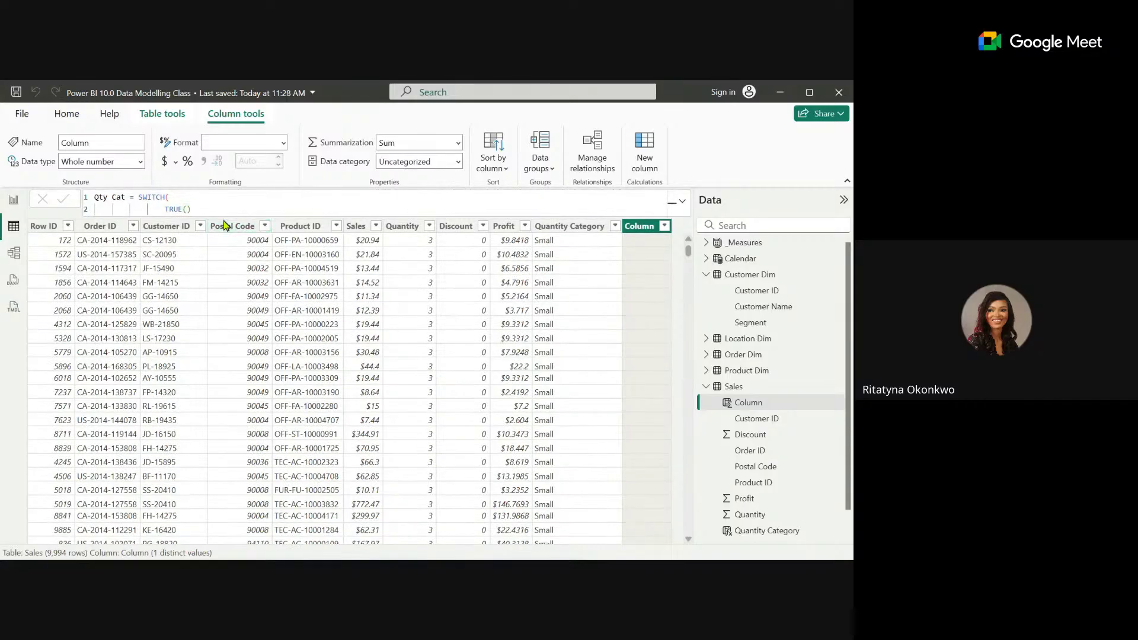
key("Return")
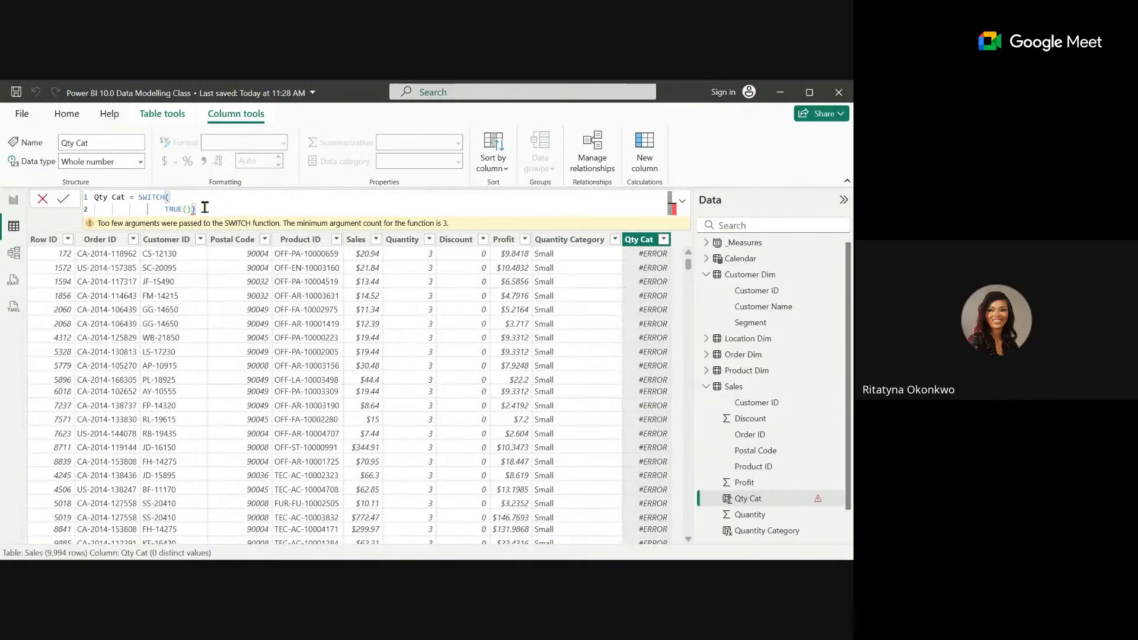
key("shift+Return")
type("S")
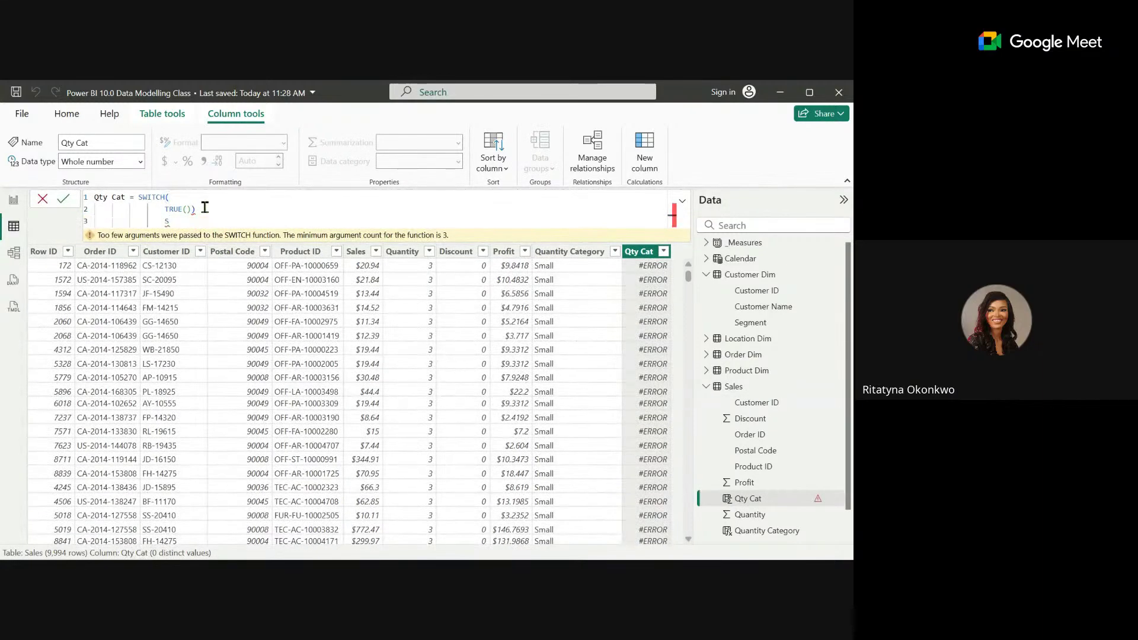
type("GT")
key("BackSpace")
key("BackSpace")
key("BackSpace")
key("BackSpace")
key("BackSpace")
key("BackSpace")
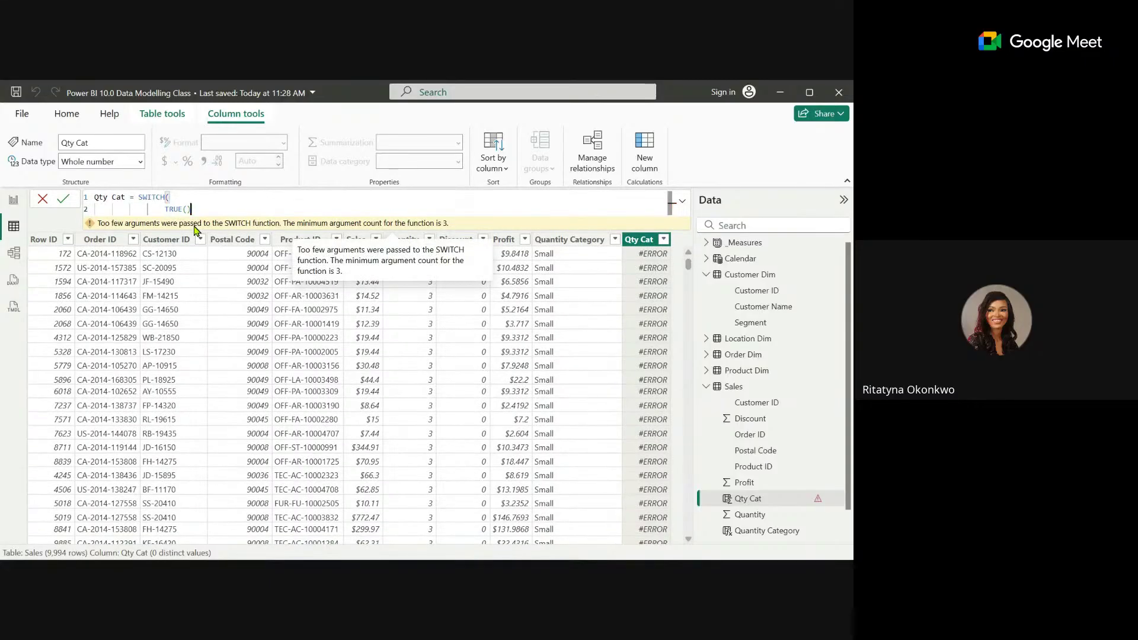
Add the first SWITCH condition on a new line after TRUE(), returning "Small" when Sales[Quantity] < 5.
type(",")
key("shift+Return")
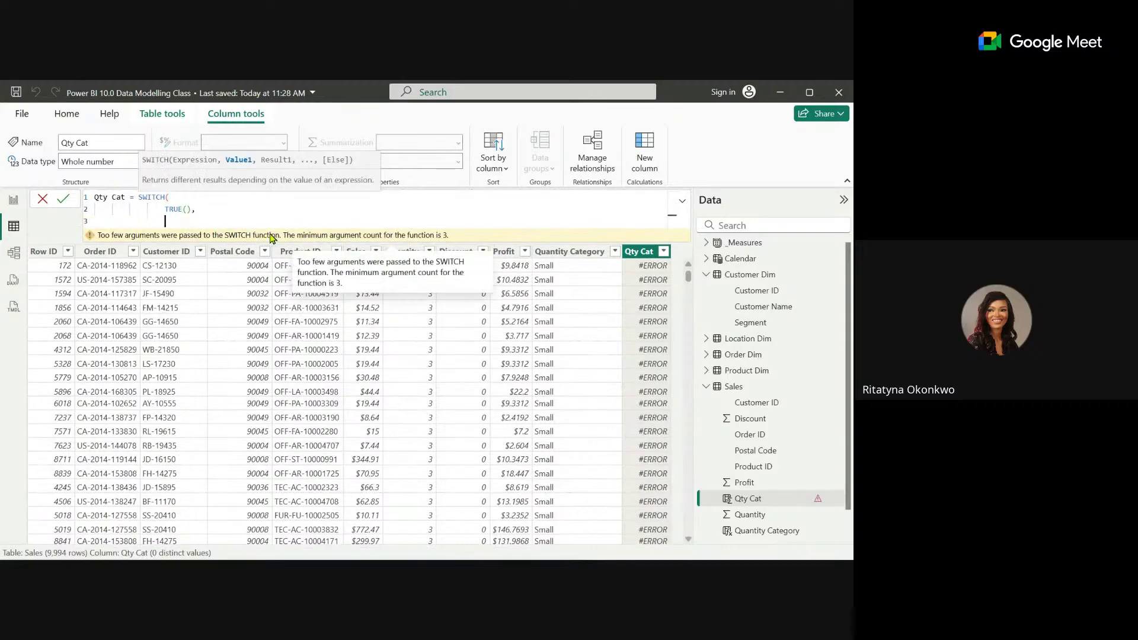
type("quan")
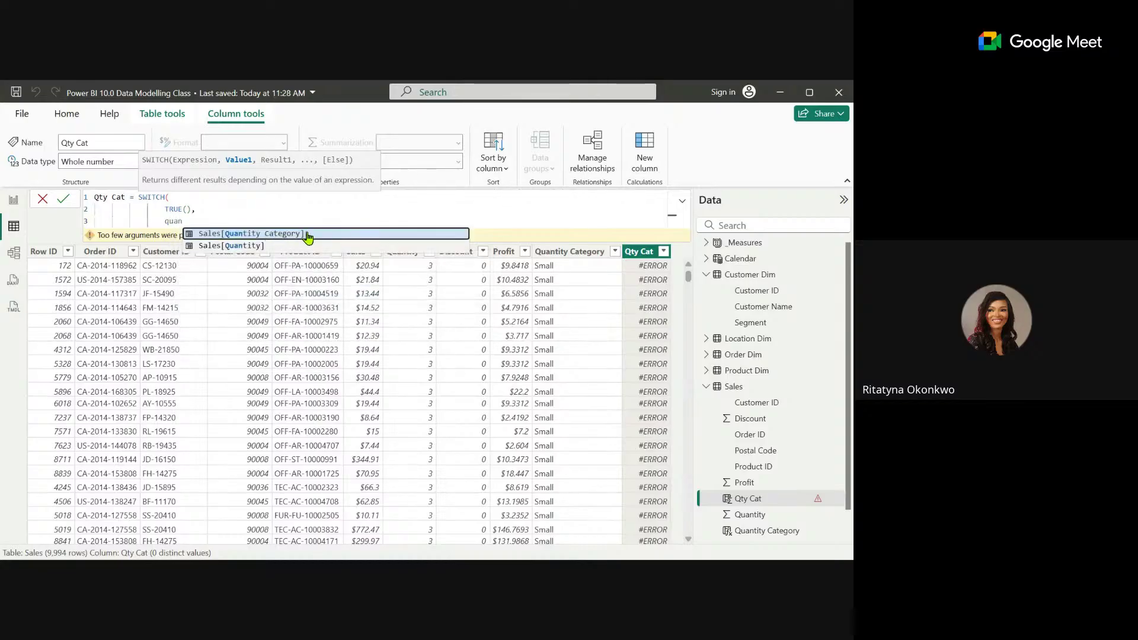
left_click(264, 247)
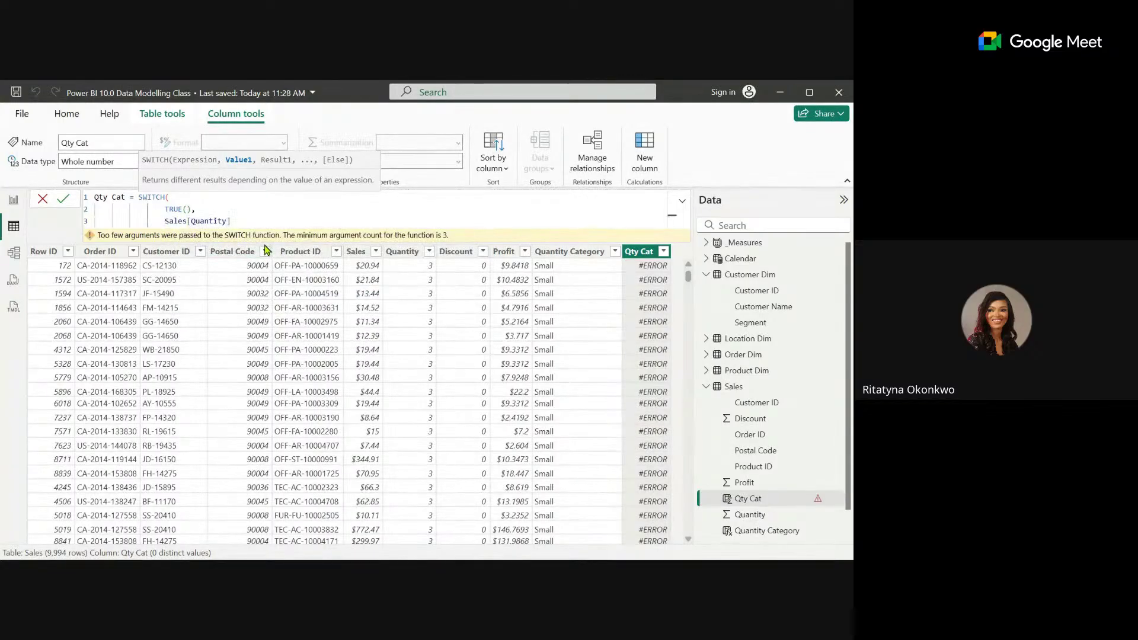
type("< 5, \"Sma")
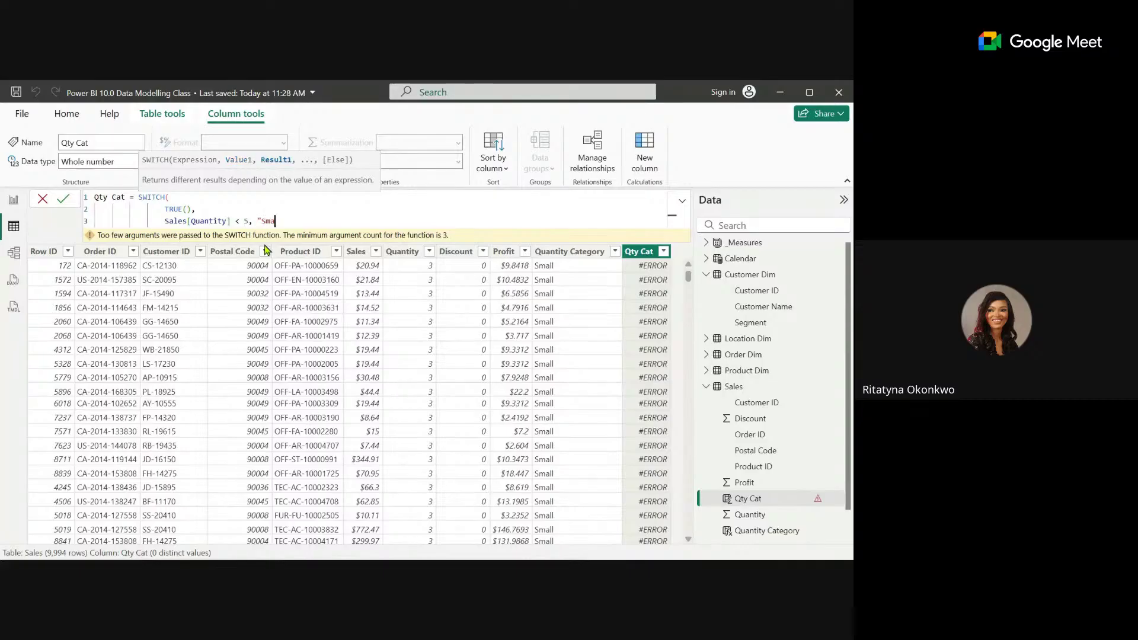
type("ll\",")
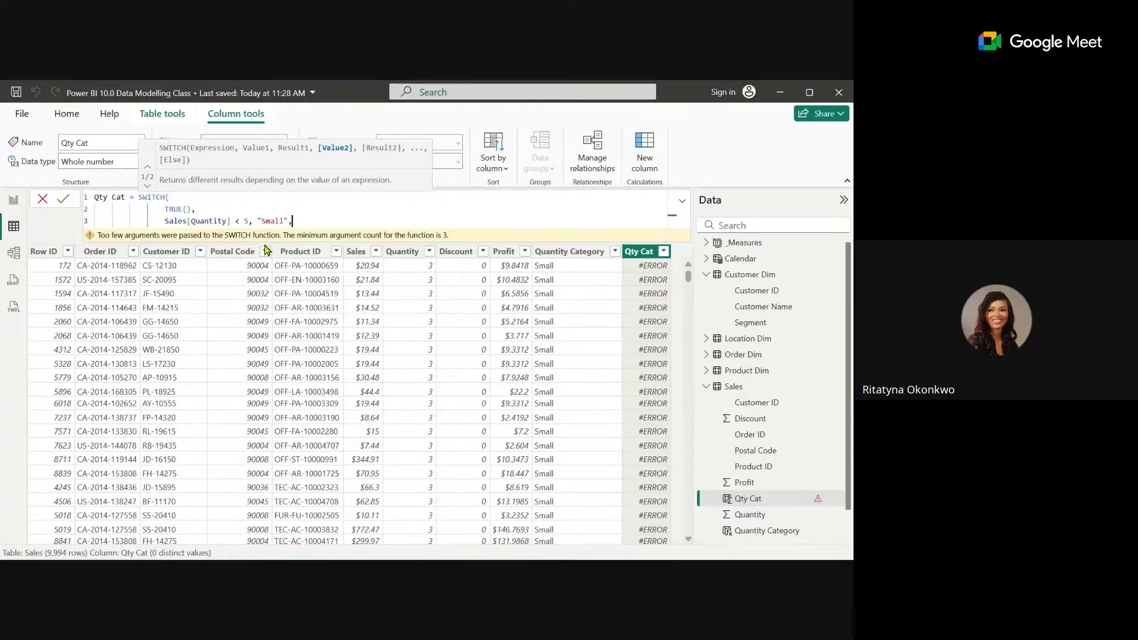
Begin the second SWITCH condition on a new line with Sales[Quantity] >= 5 && Sales[Quantity].
key("Return")
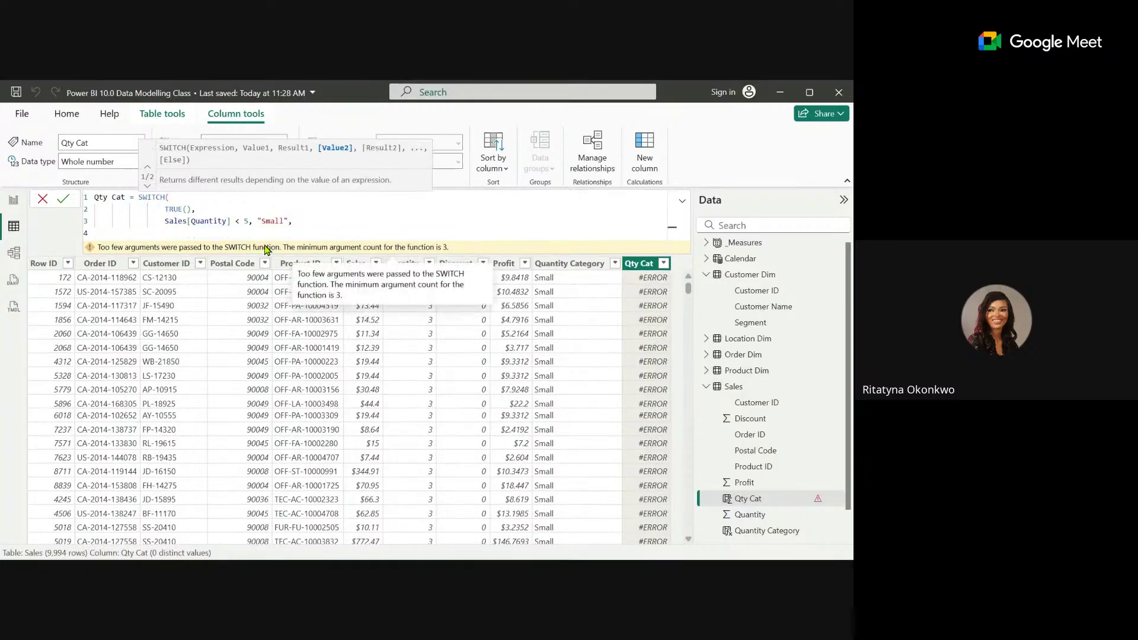
type("Q")
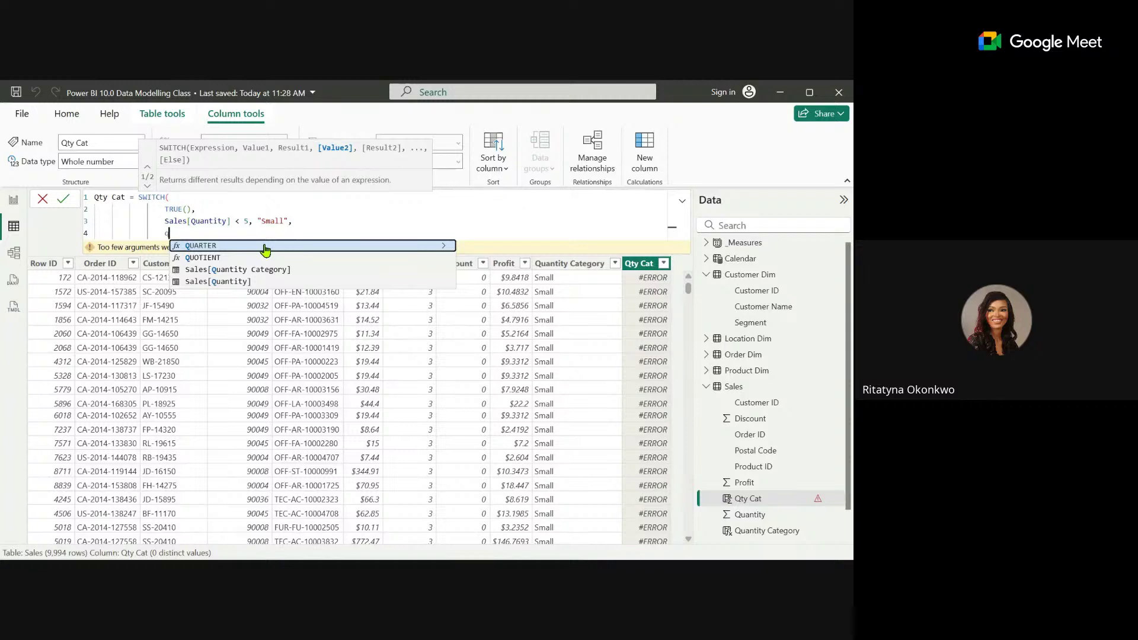
type("ua")
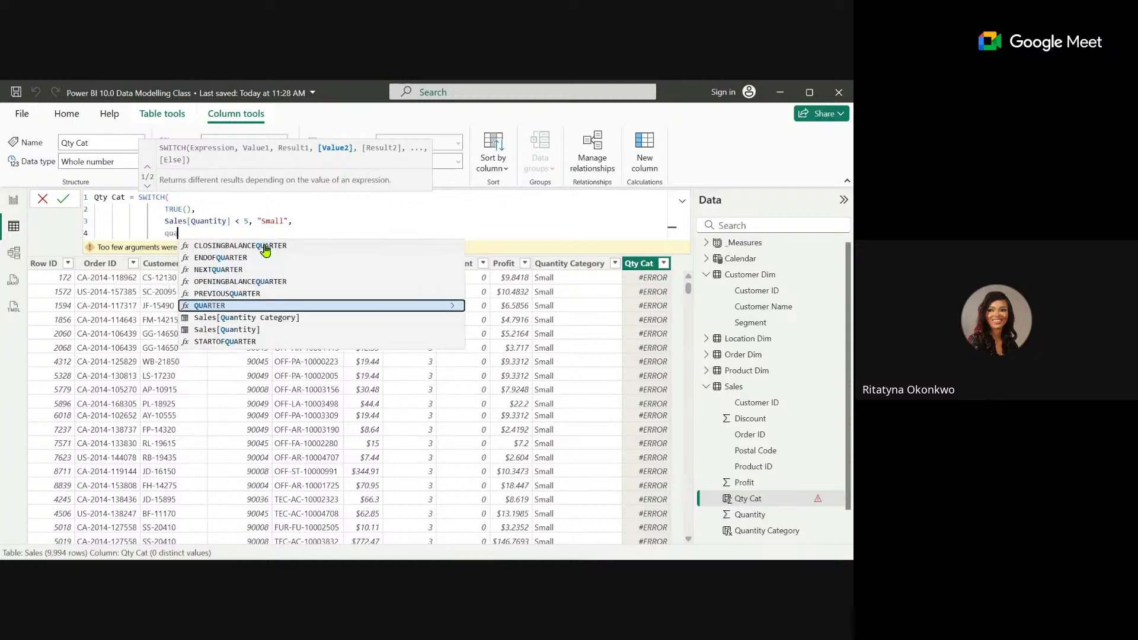
left_click(259, 330)
type(">")
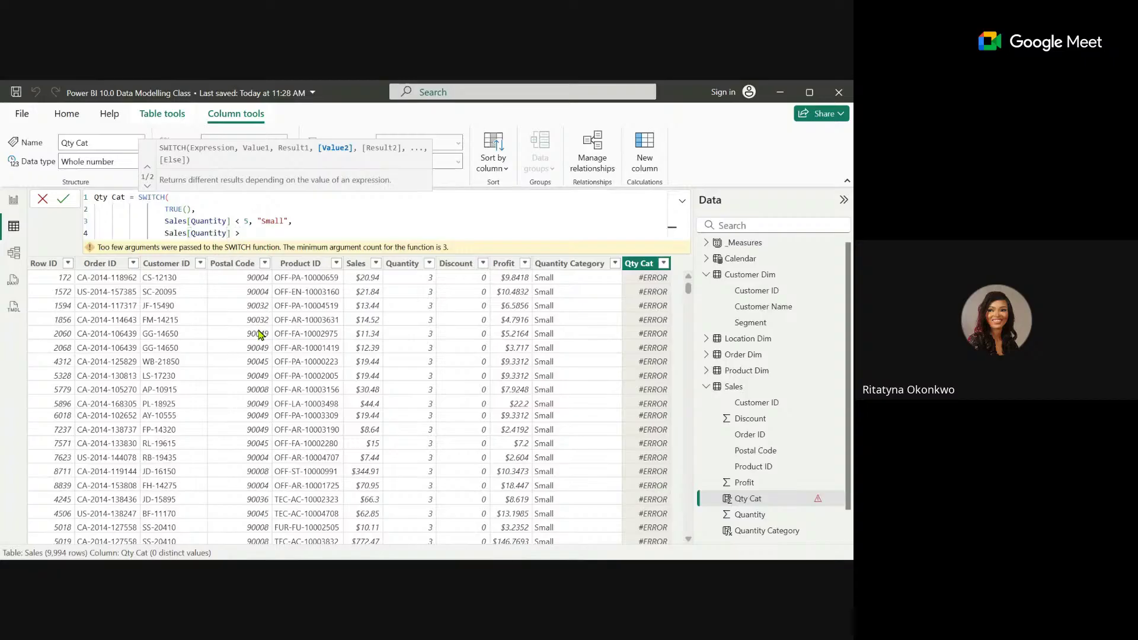
type("= ")
type("5 && q")
type("uan")
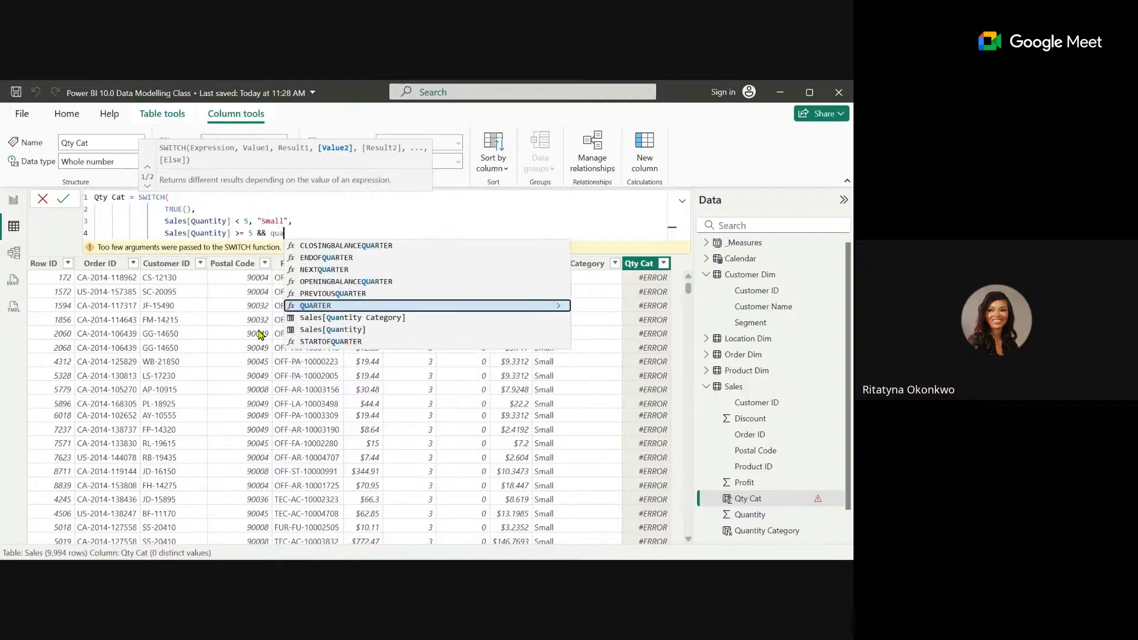
left_click(353, 263)
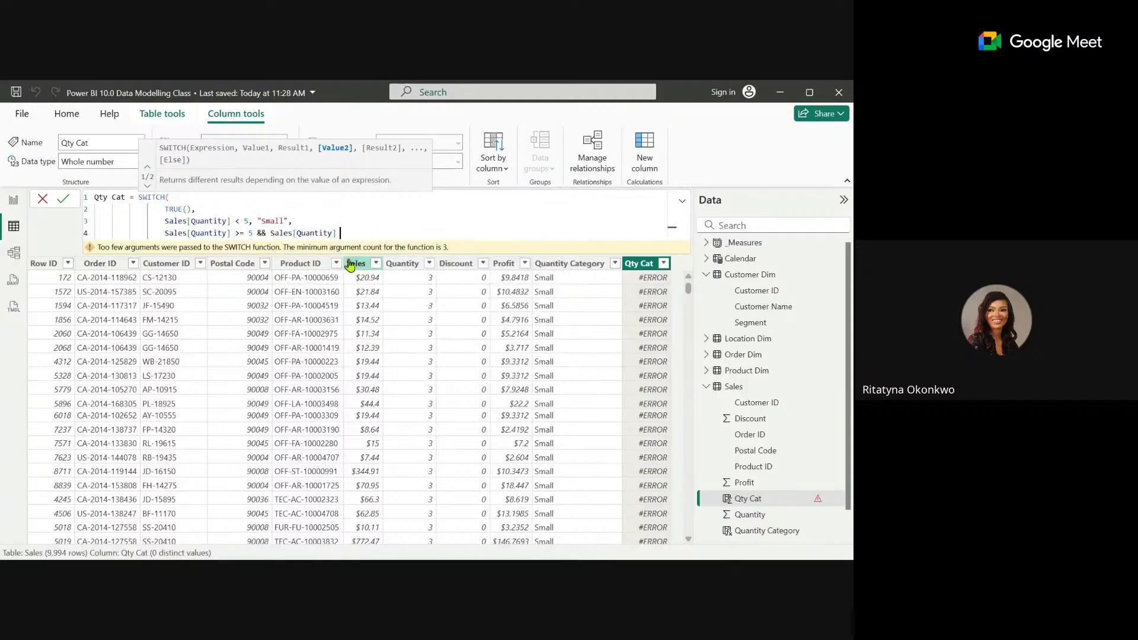
Complete the Qty Cat SWITCH formula with Sales[Quantity] < 10 closing the "Large" condition and "Bulk" as the fallback, and commit it.
type("< 10, ")
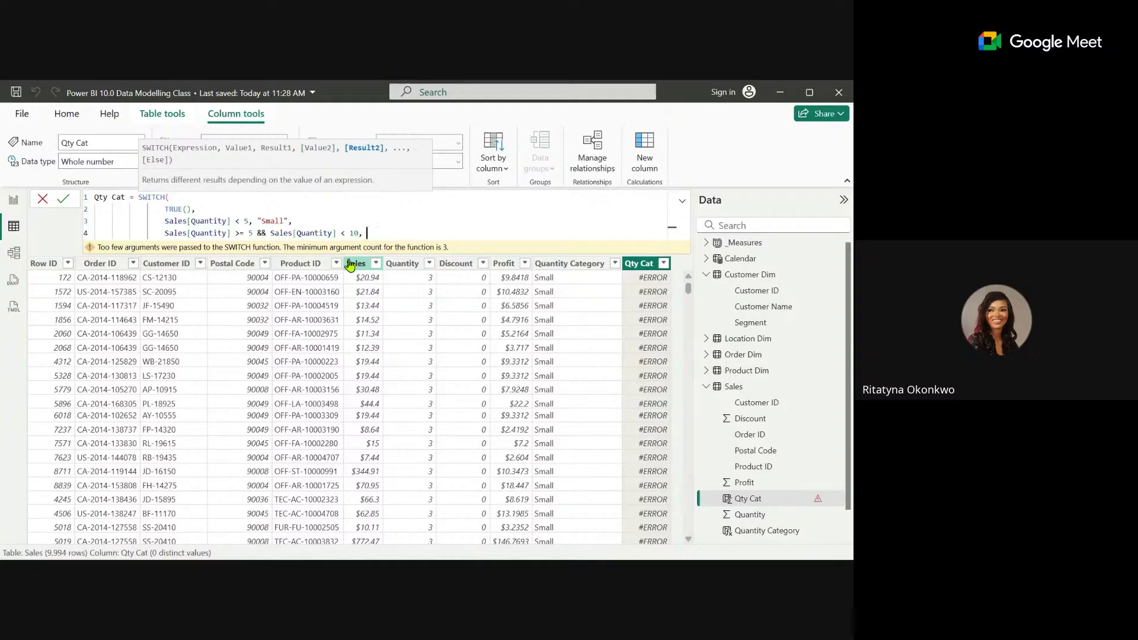
type("\"Large\",")
key("shift+Return")
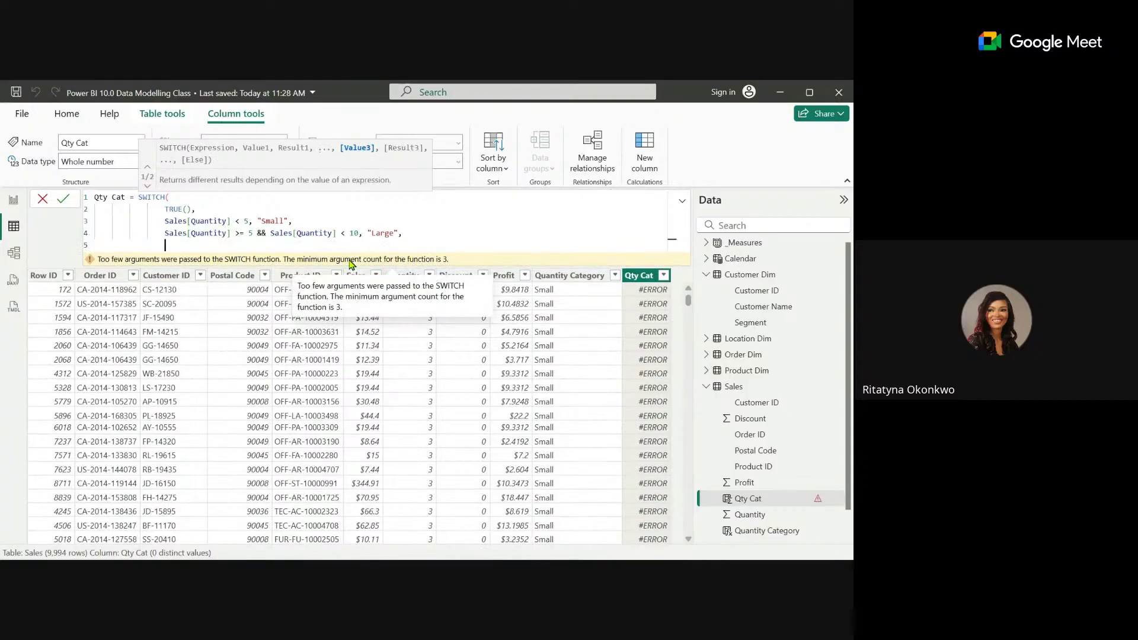
type("B")
key("Escape")
key("BackSpace")
type("\"Bulk\"")
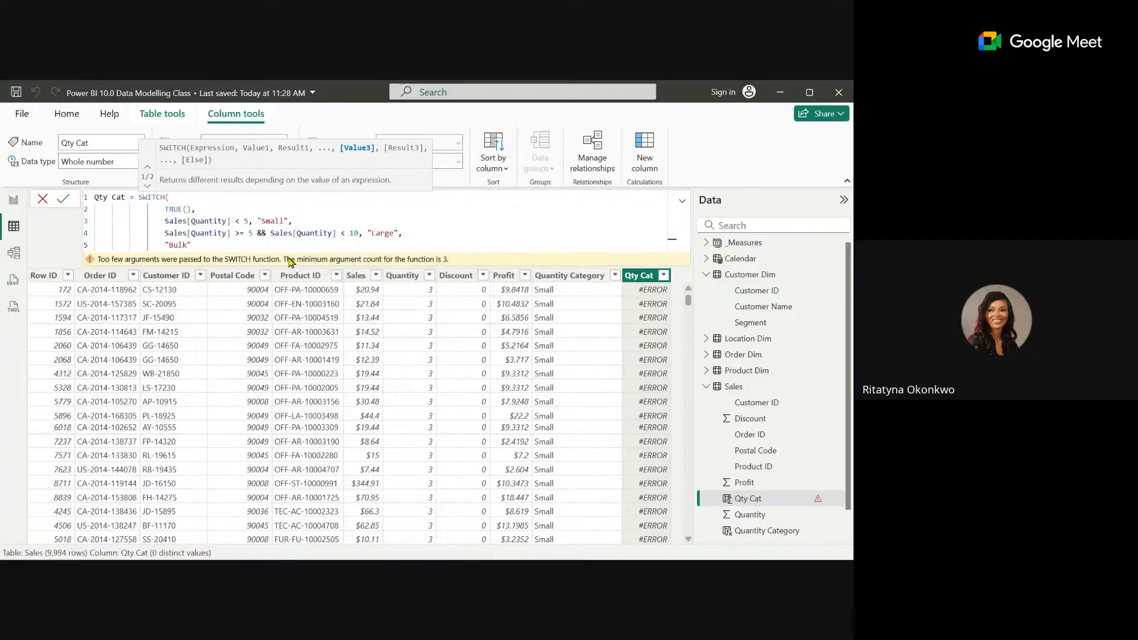
type(")")
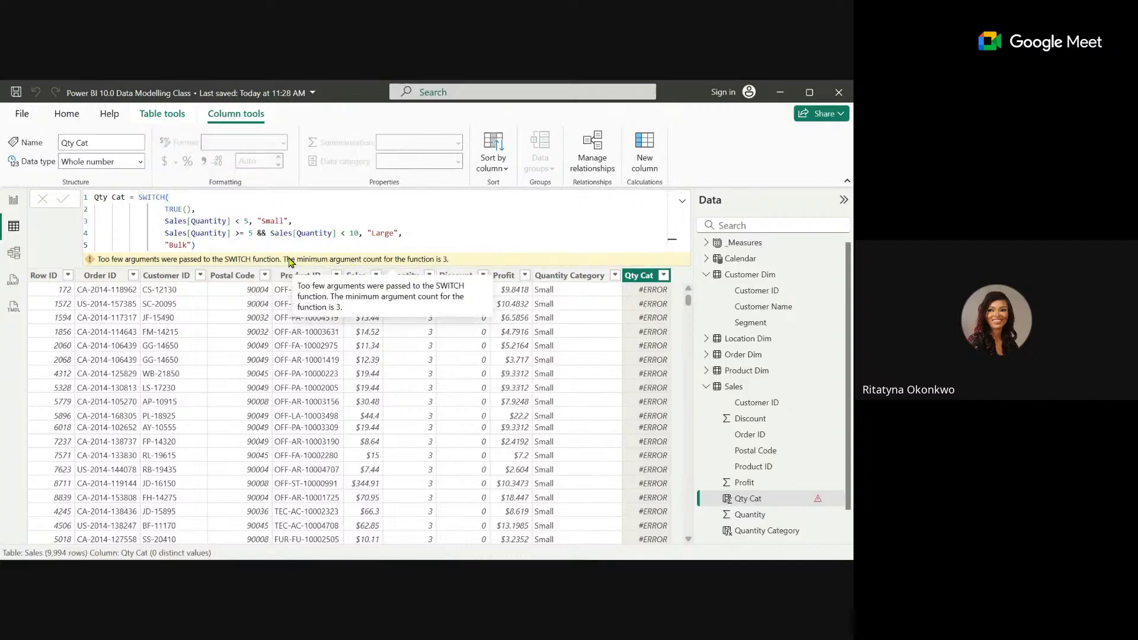
key("Return")
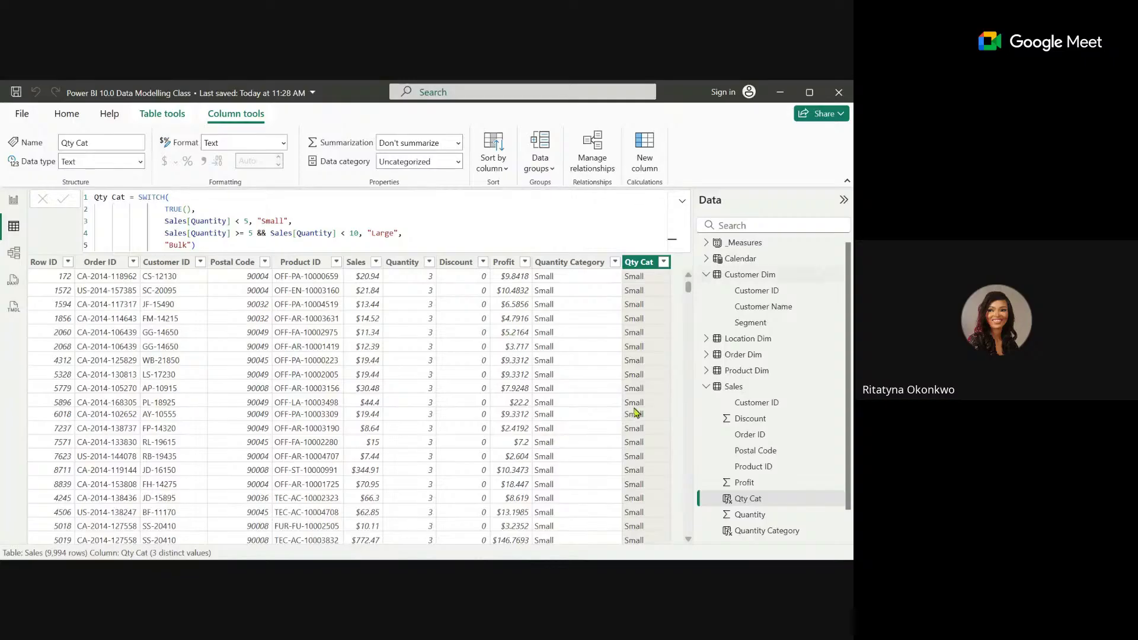
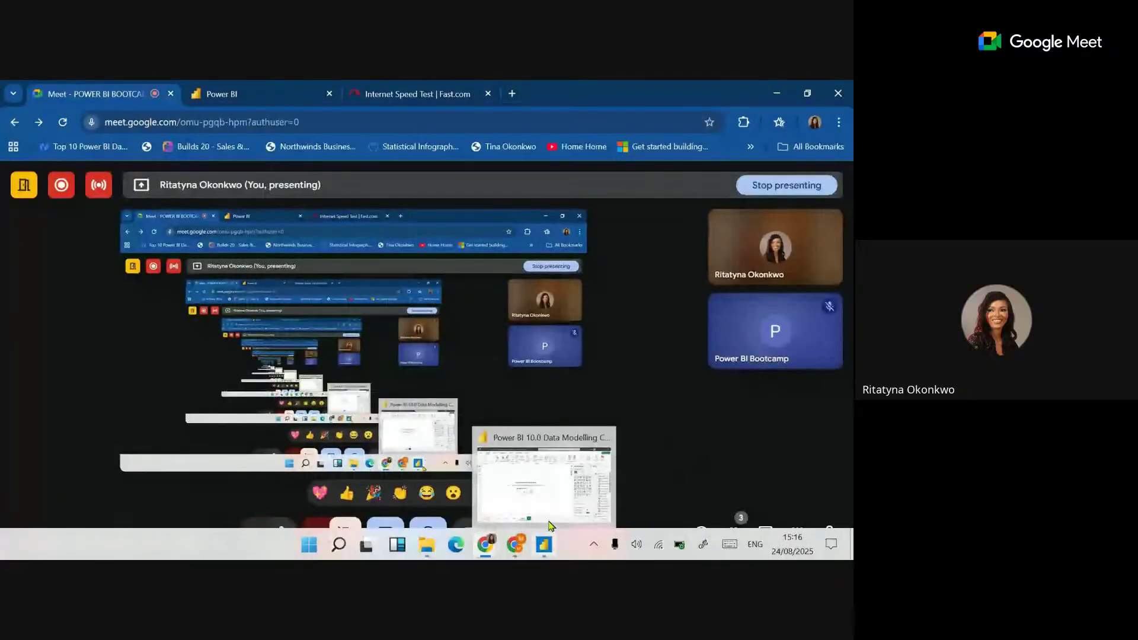
Switch to the Power BI report and add a new measure named "First Order date" to the _Measures table.
left_click(545, 481)
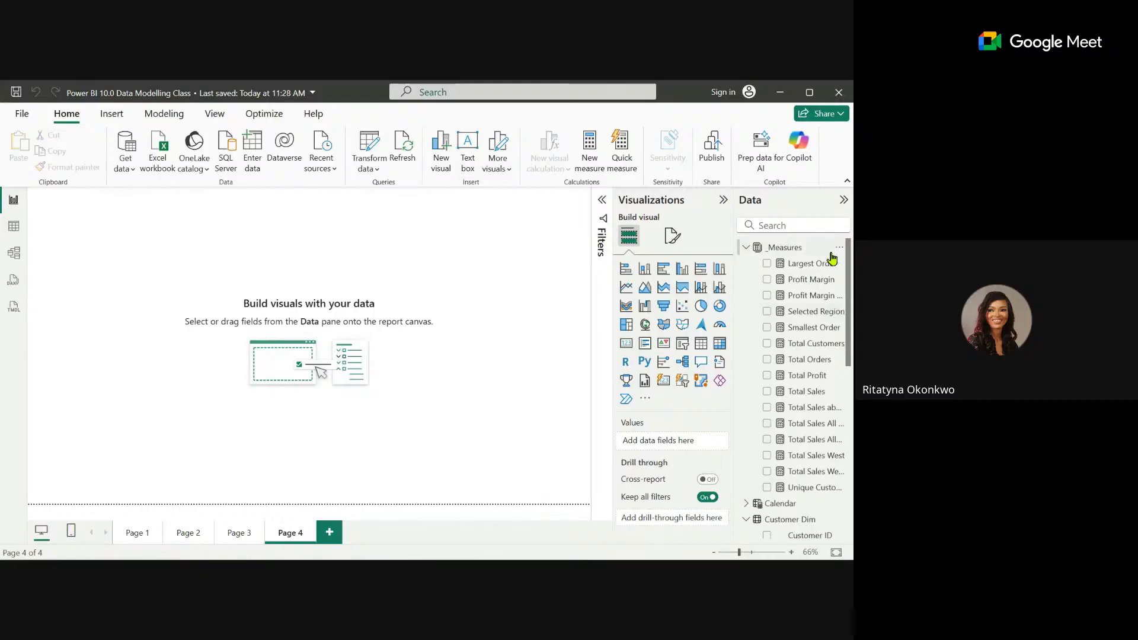
left_click(791, 279)
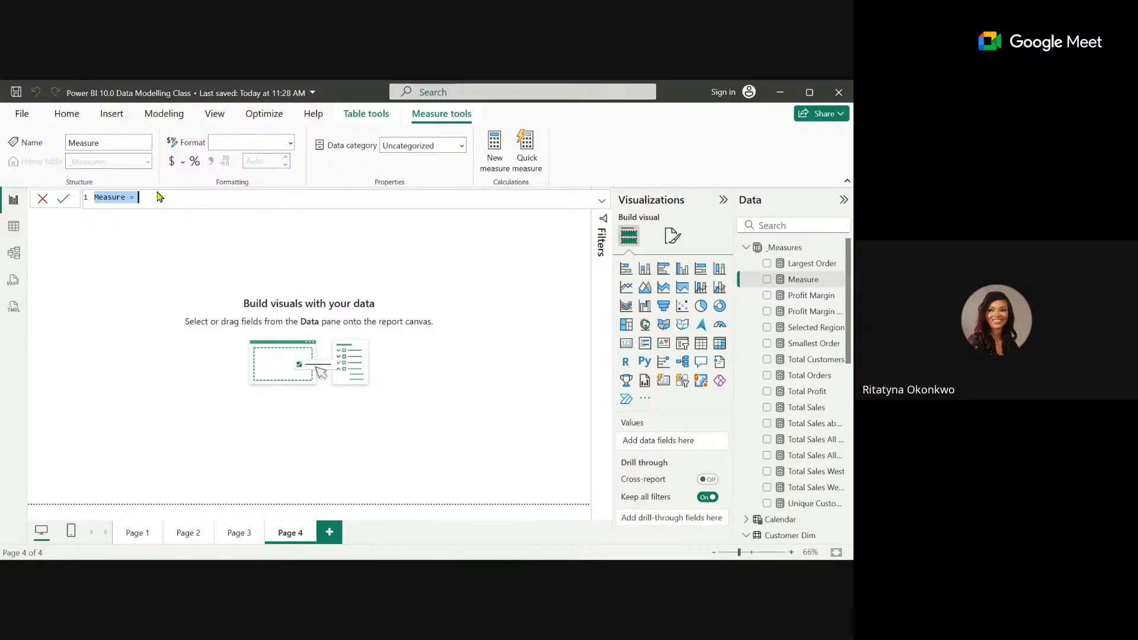
type("First")
type(" Date")
key("BackSpace")
key("BackSpace")
key("BackSpace")
key("BackSpace")
key("BackSpace")
type("Order date = ")
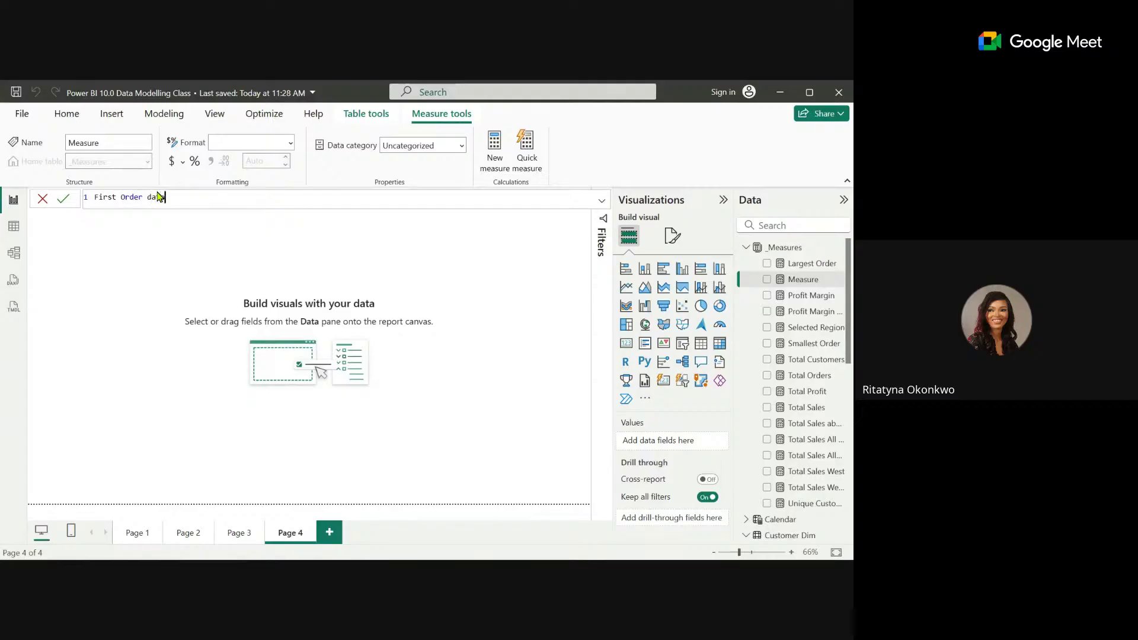
Define the First Order date measure as FIRSTDATE('Order Dim'[Order Date]) and commit it.
type("FI")
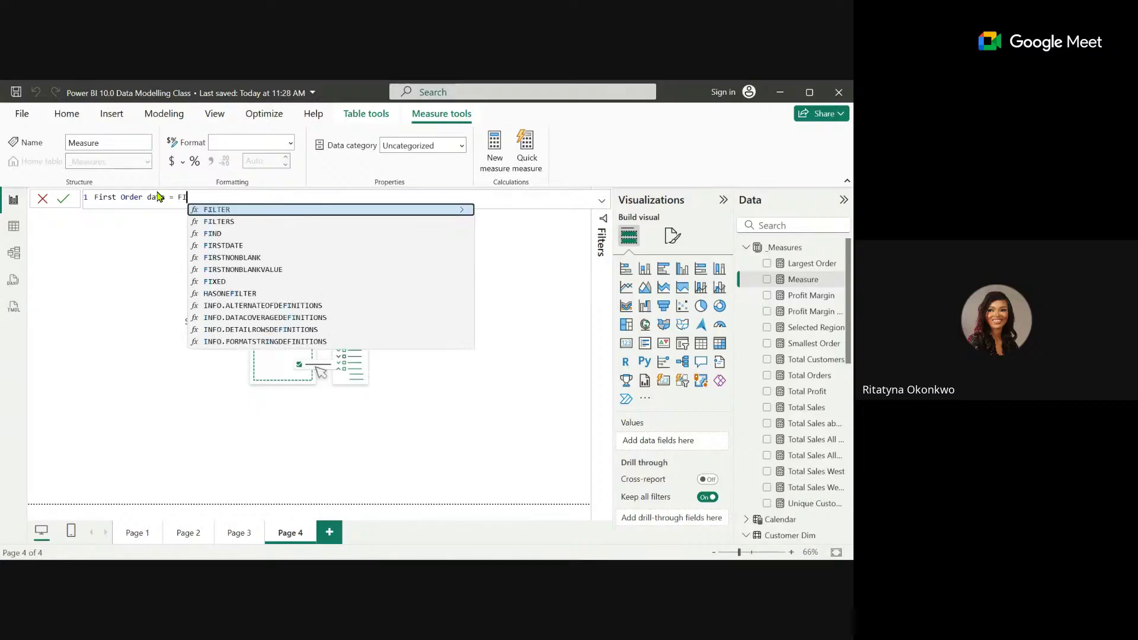
type("RSTDATE")
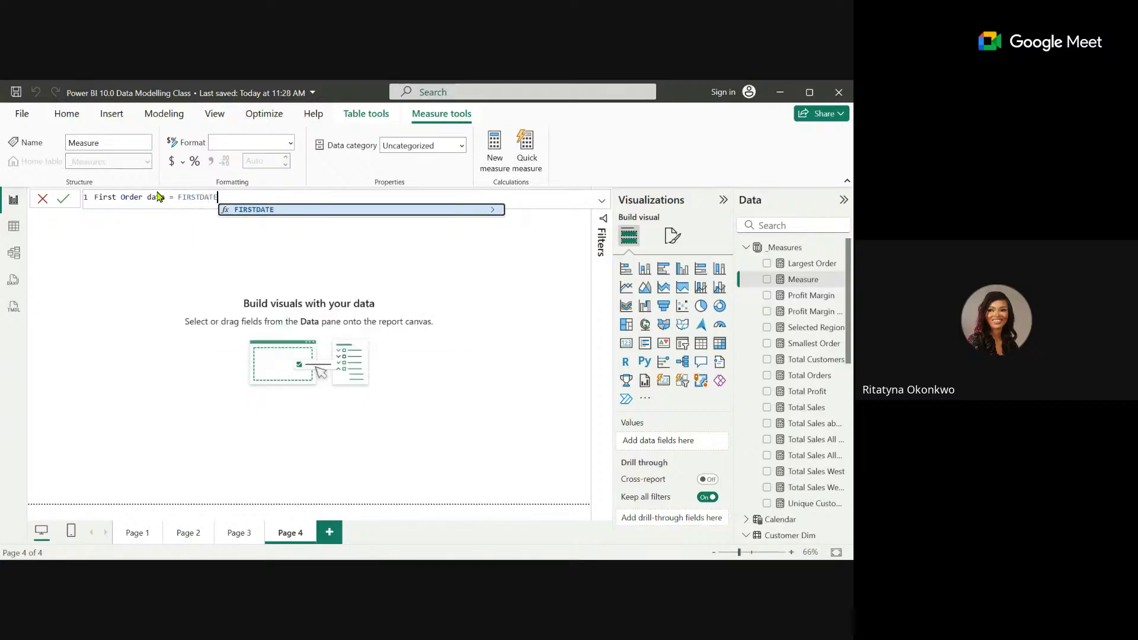
left_click(249, 210)
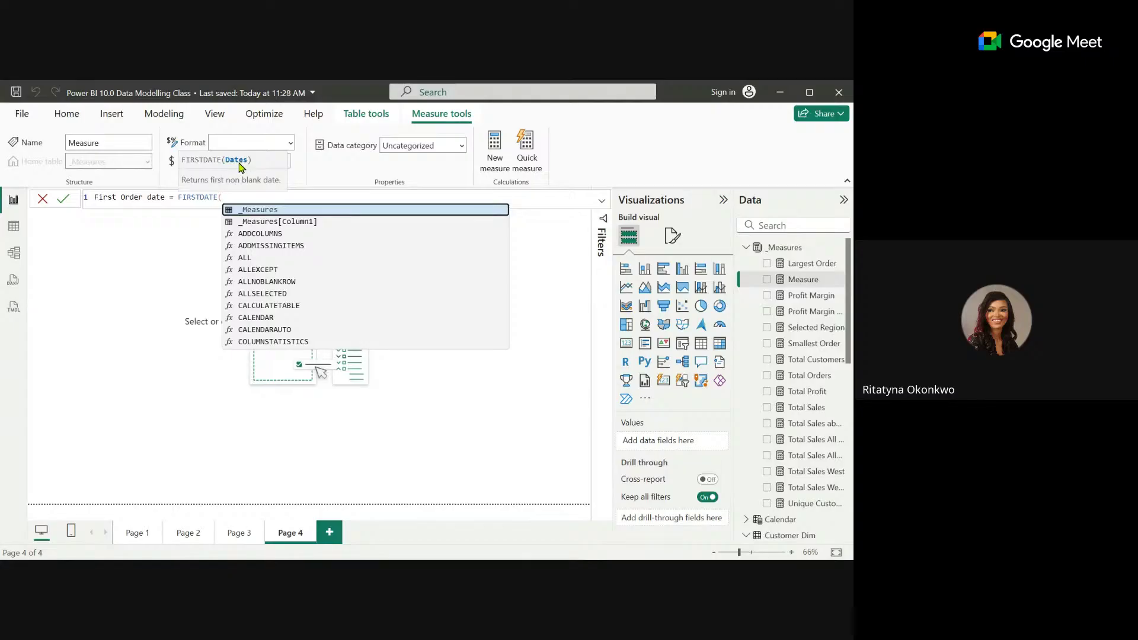
type("ORDER")
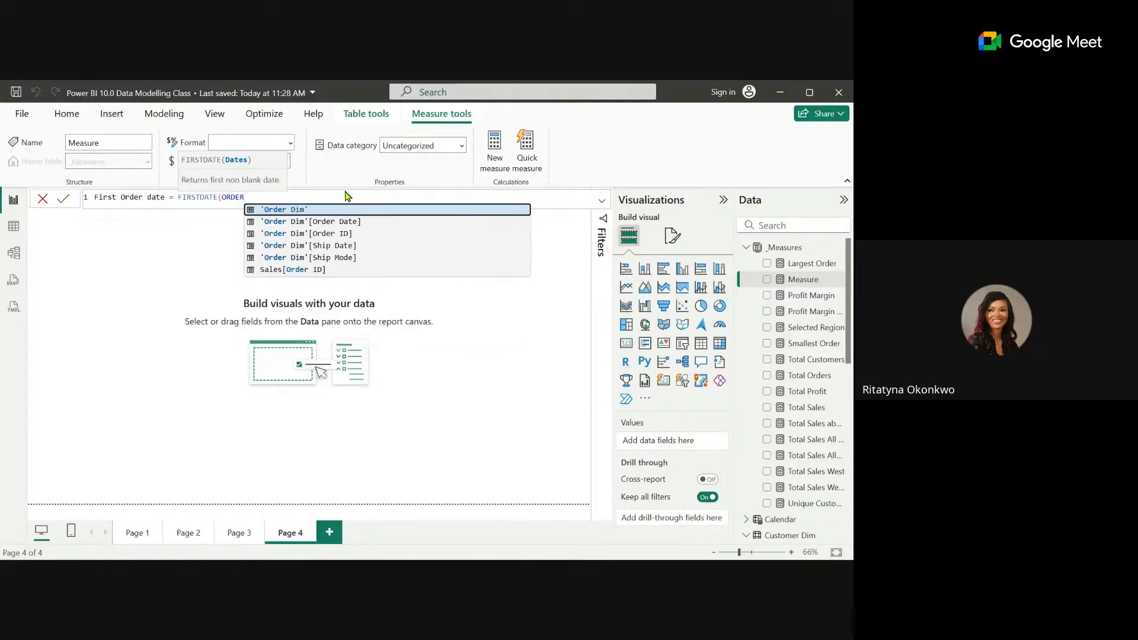
left_click(333, 222)
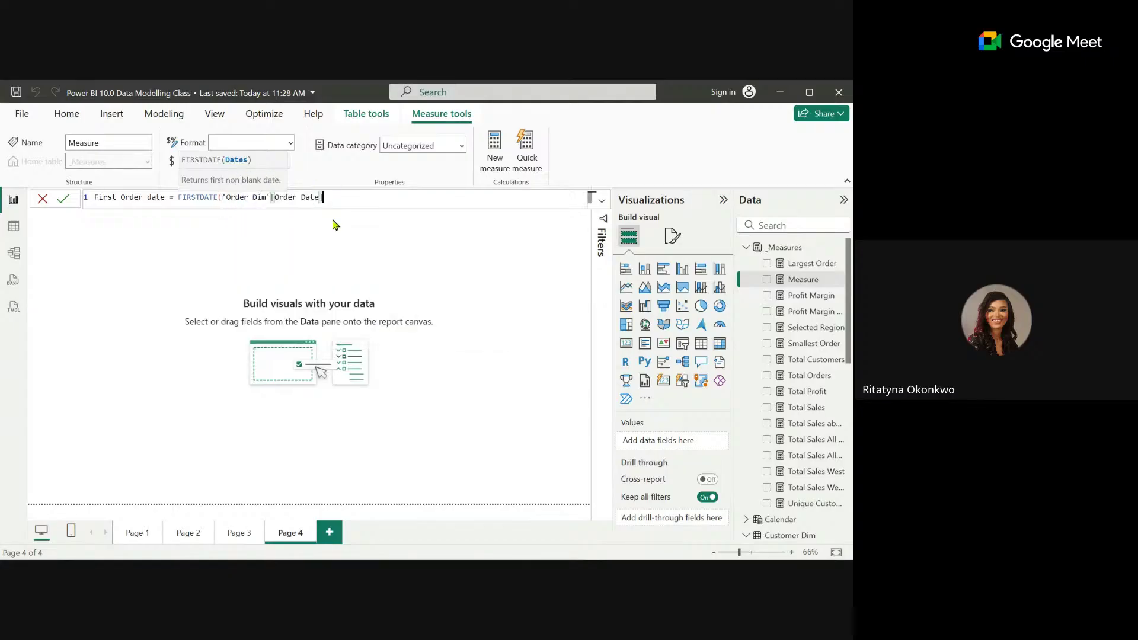
type(")")
key("Return")
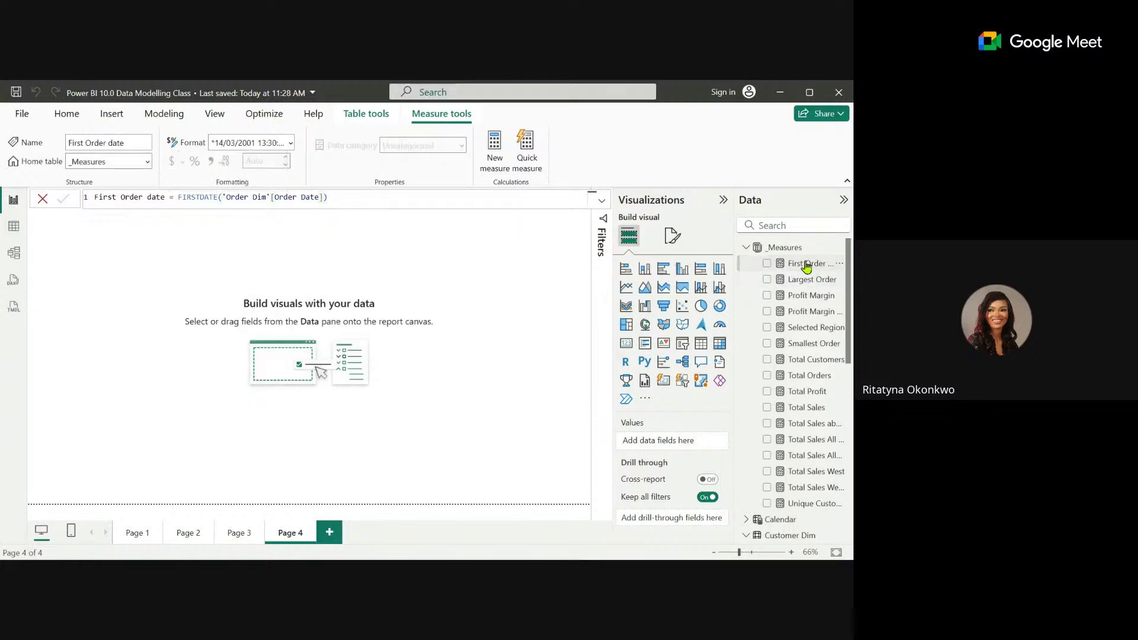
Show the First Order date measure in a card visual on Page 4 and reduce the card's height.
left_click(626, 343)
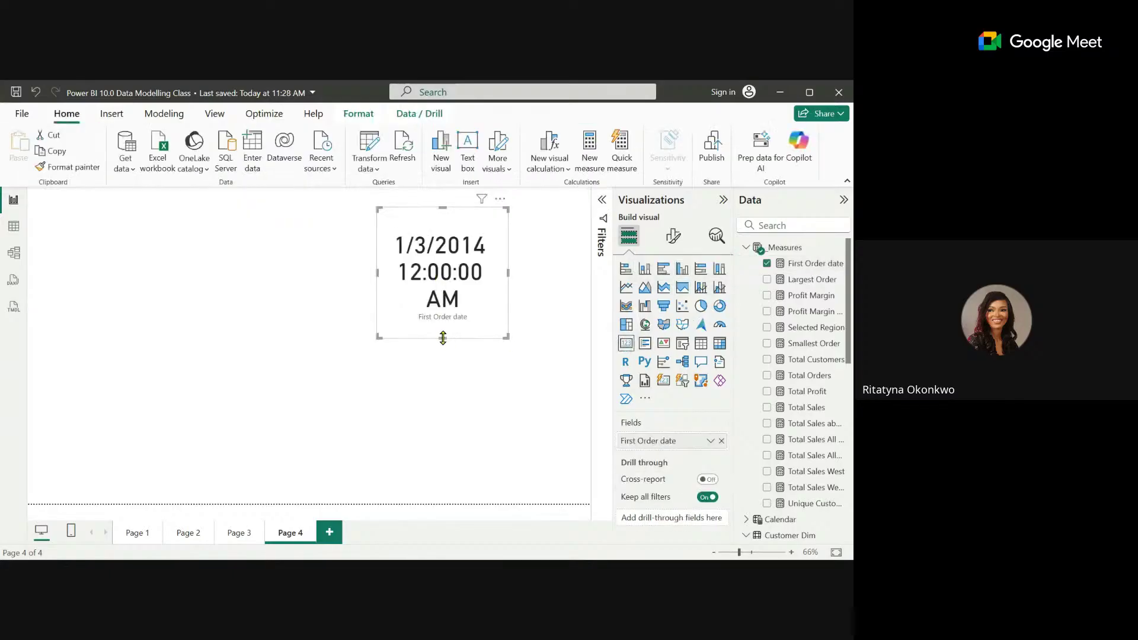
left_click_drag(444, 336, 443, 286)
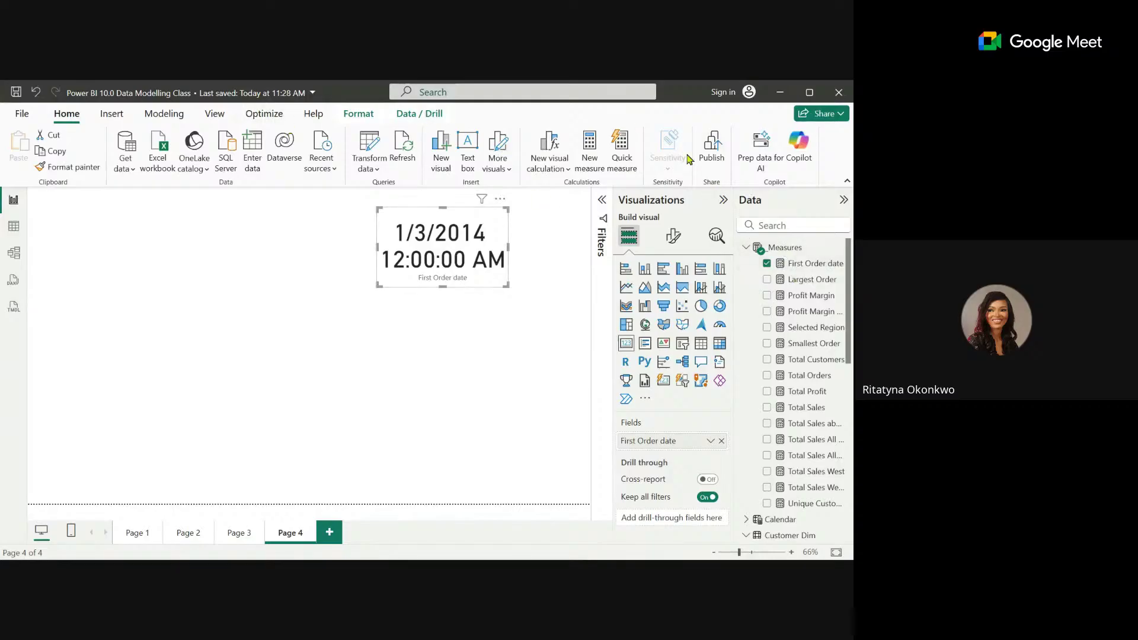
Create a measure in the _Measures table: Last Order Date = LASTDATE('Order Dim'[Order Date]).
left_click(807, 264)
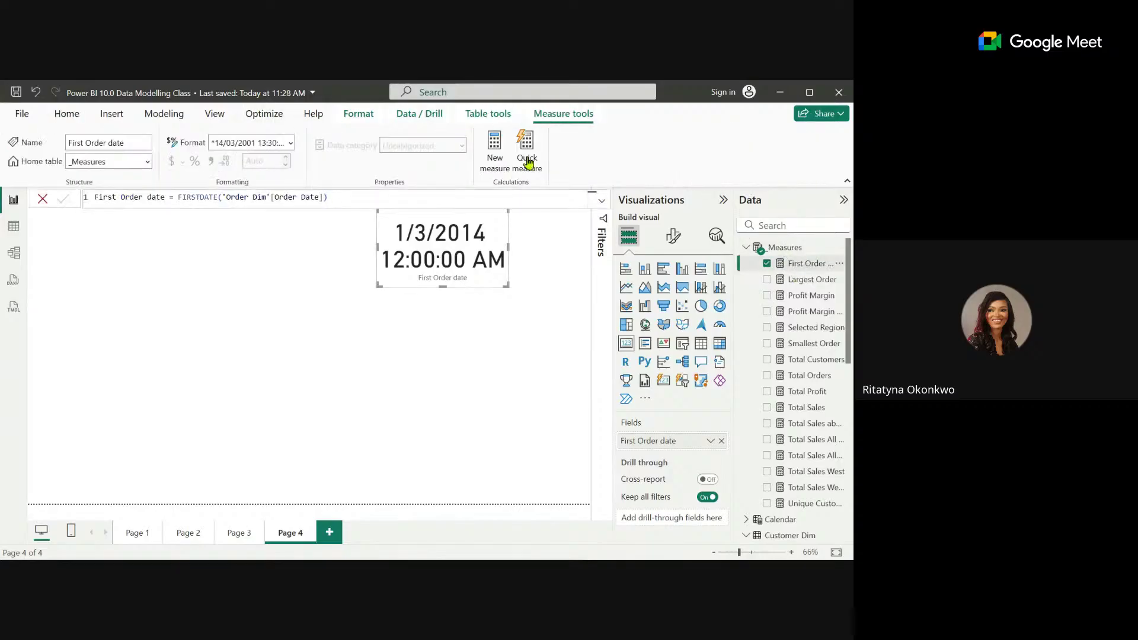
left_click(497, 151)
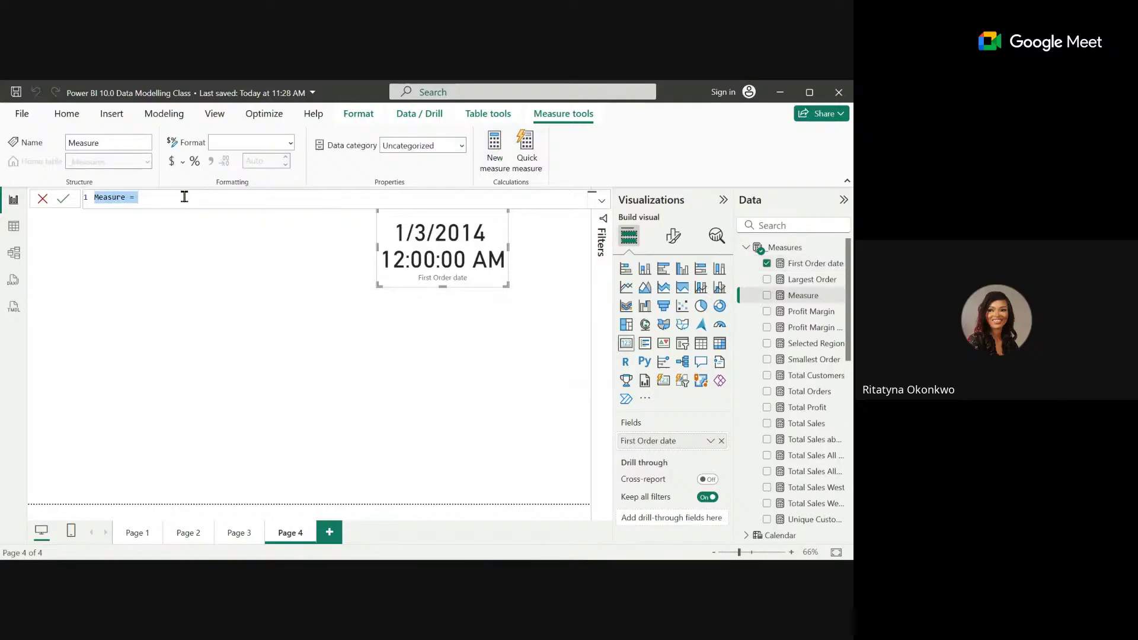
type("Last Order Date = LAST")
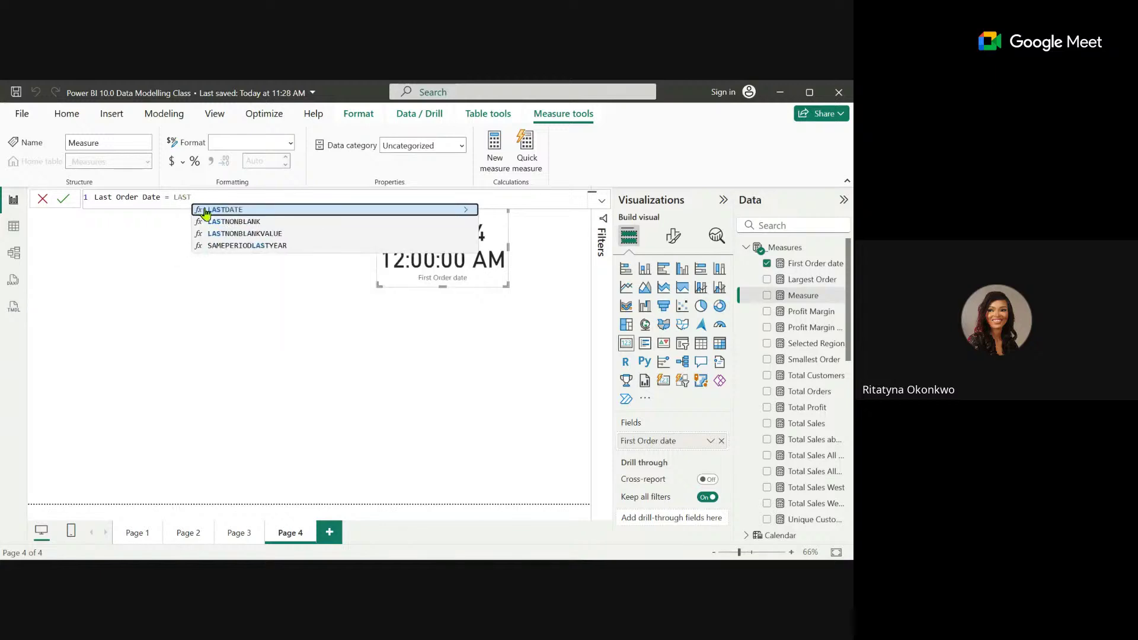
left_click(205, 211)
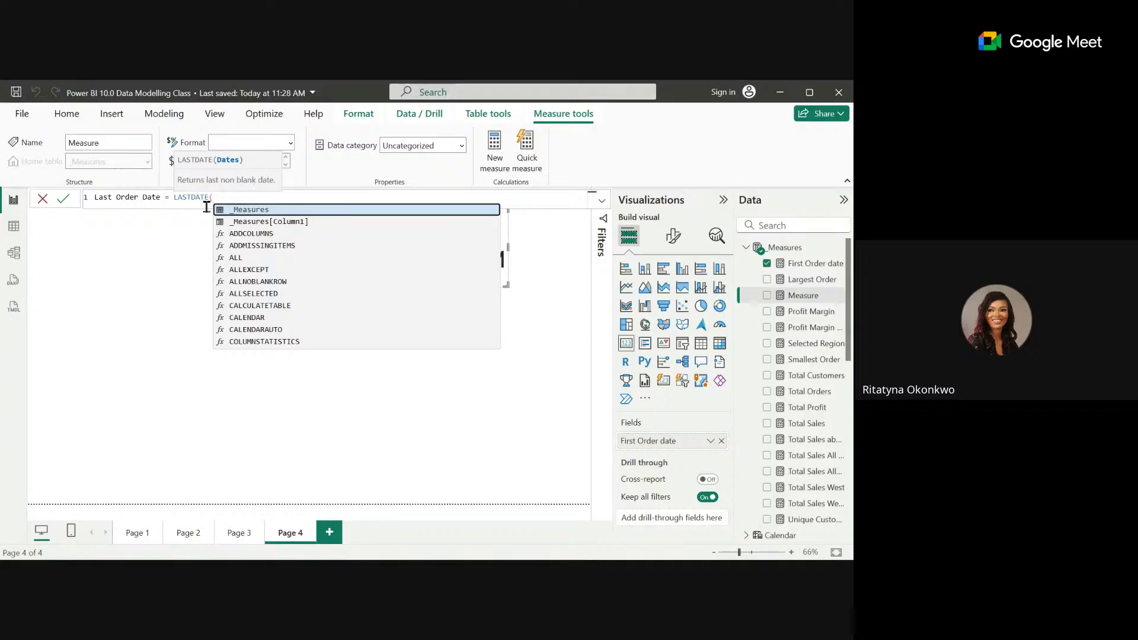
type("ORDER")
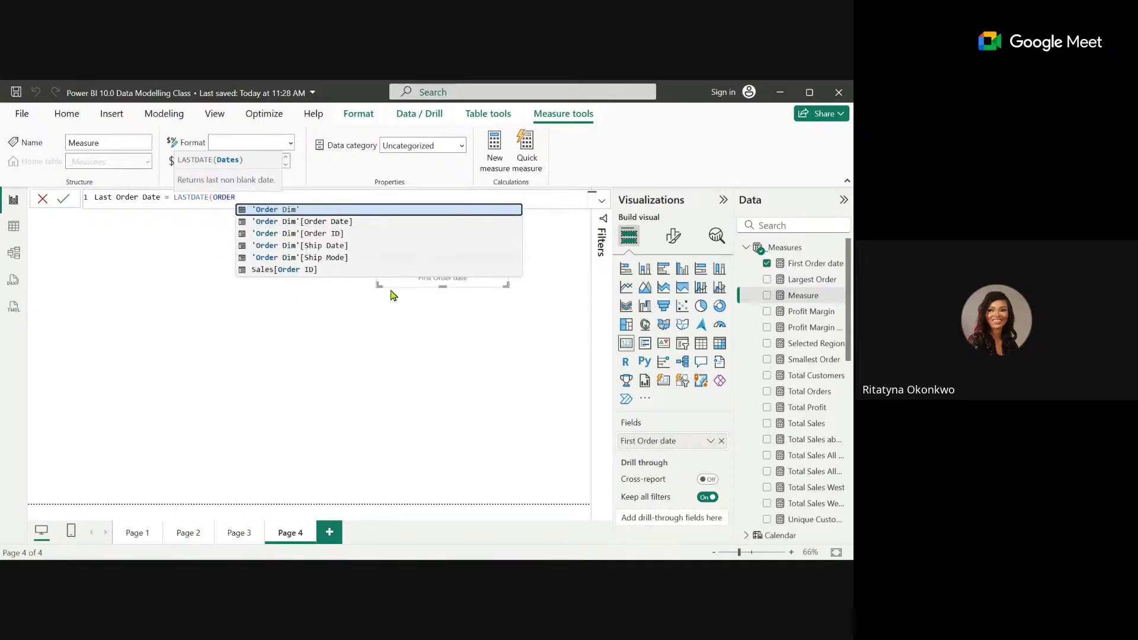
left_click(318, 221)
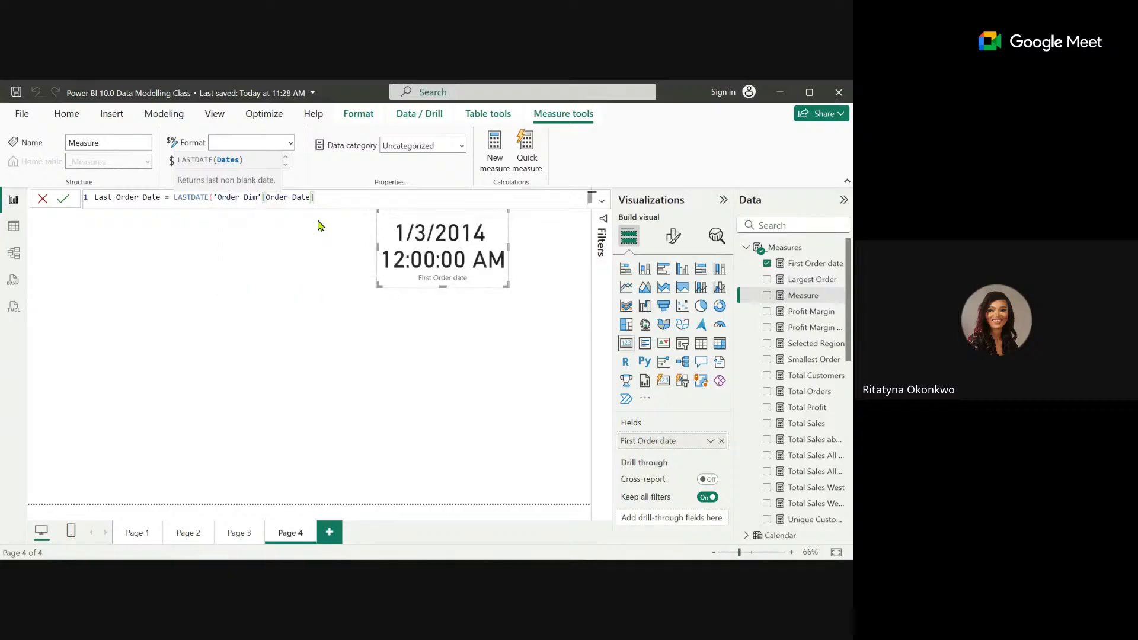
type(")")
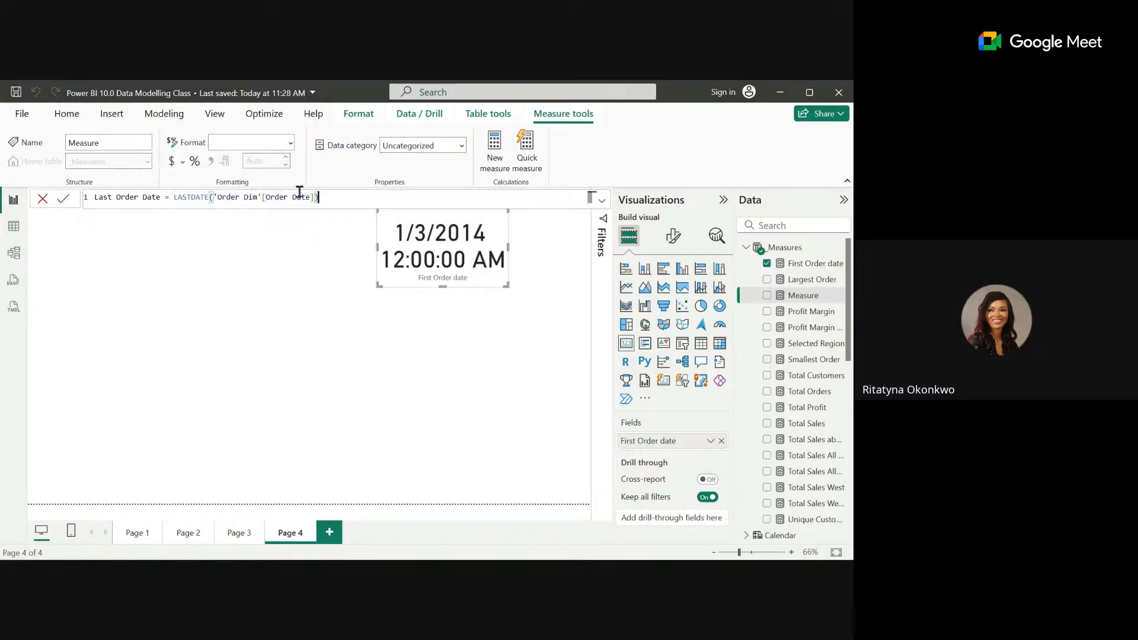
key("Return")
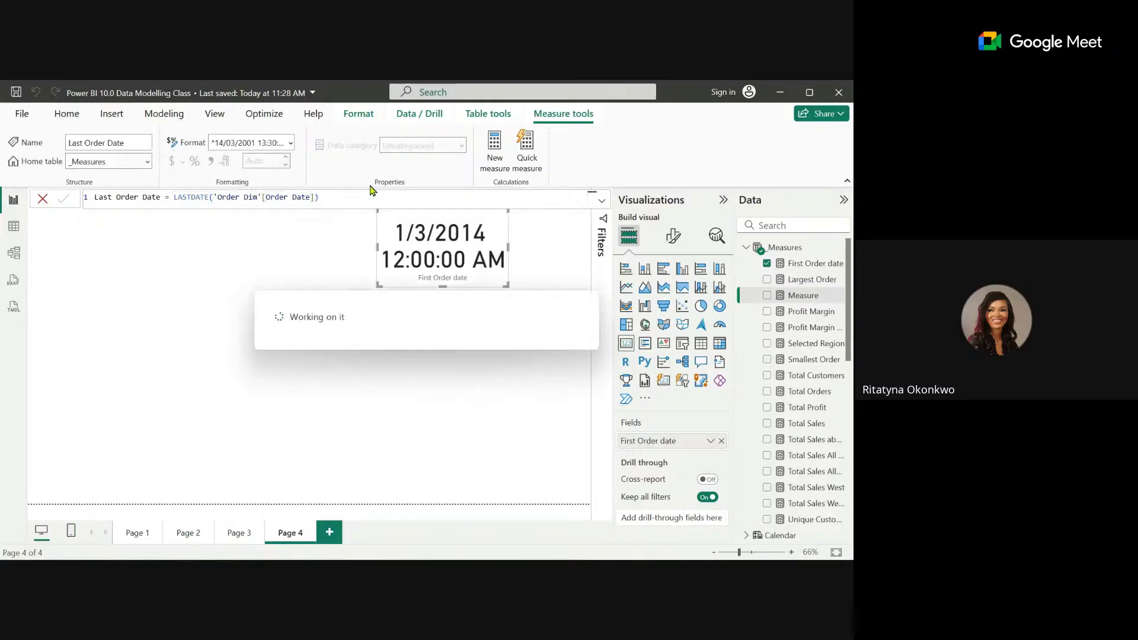
Show the Last Order Date measure in a card visual below the First Order date card, and deselect it.
left_click(817, 297)
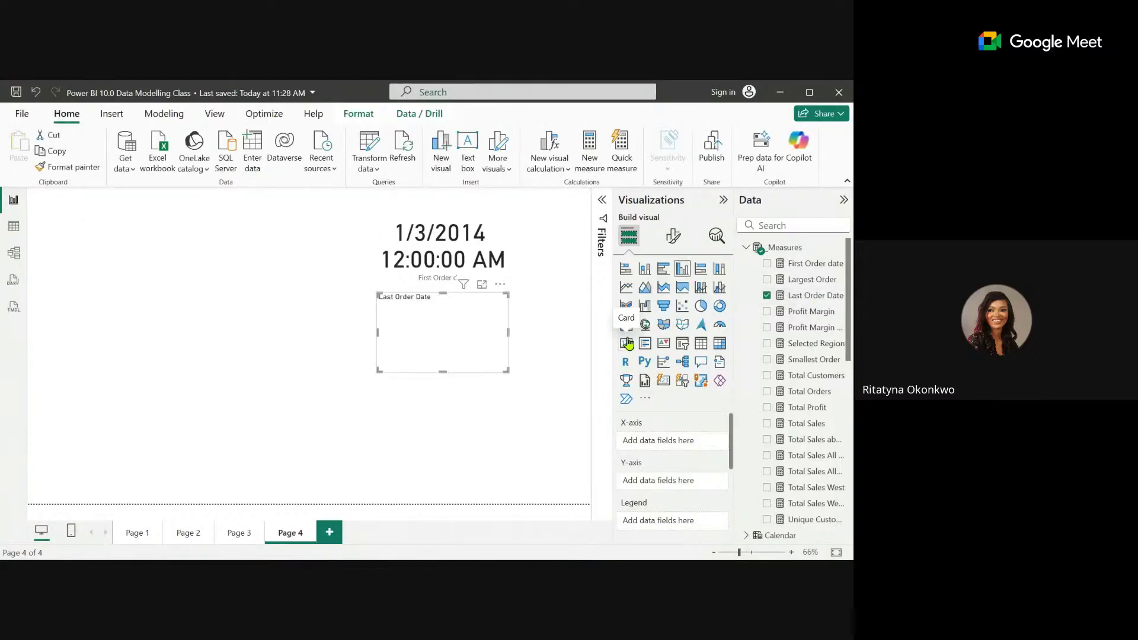
left_click(627, 343)
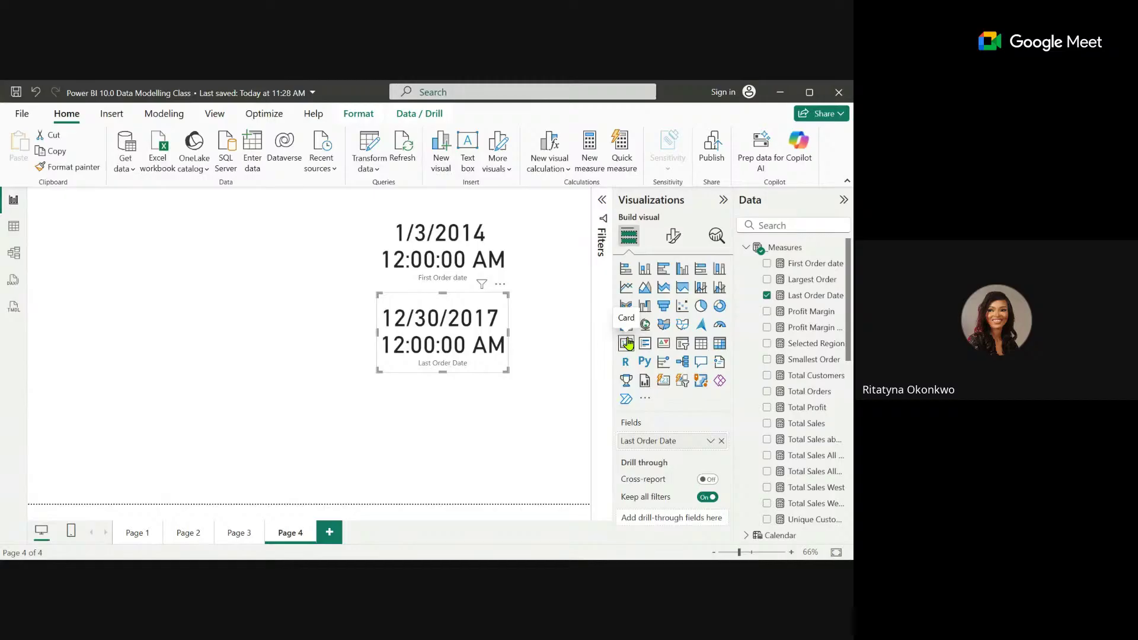
left_click(332, 301)
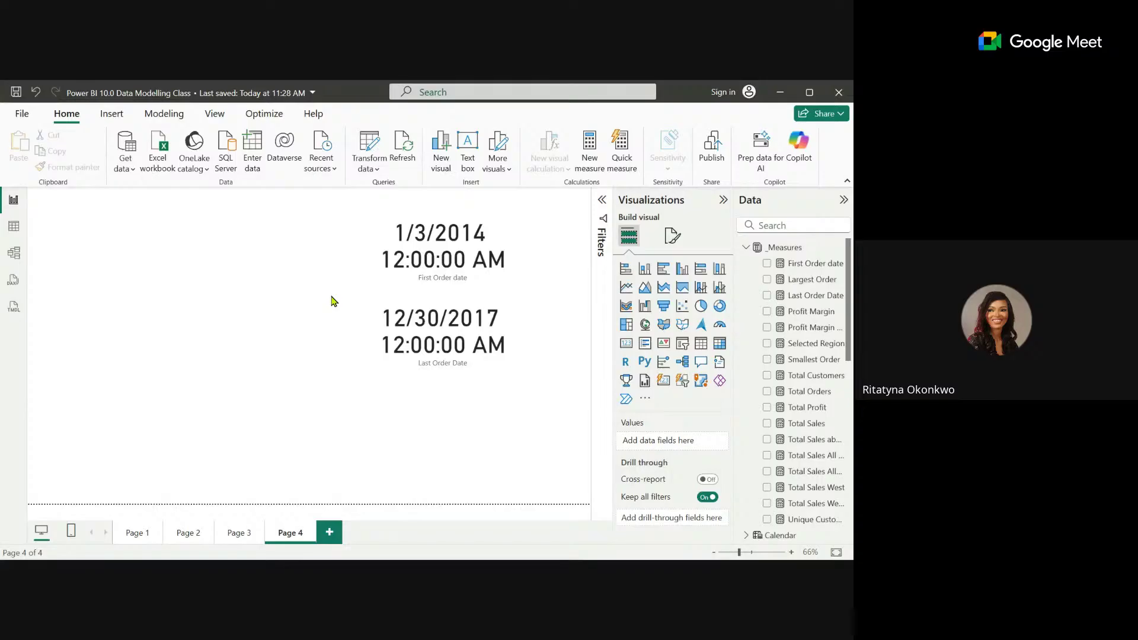
Add a new measure named "Prev Month Sales" to the _Measures table, leaving its expression empty after the equals sign.
left_click(807, 343)
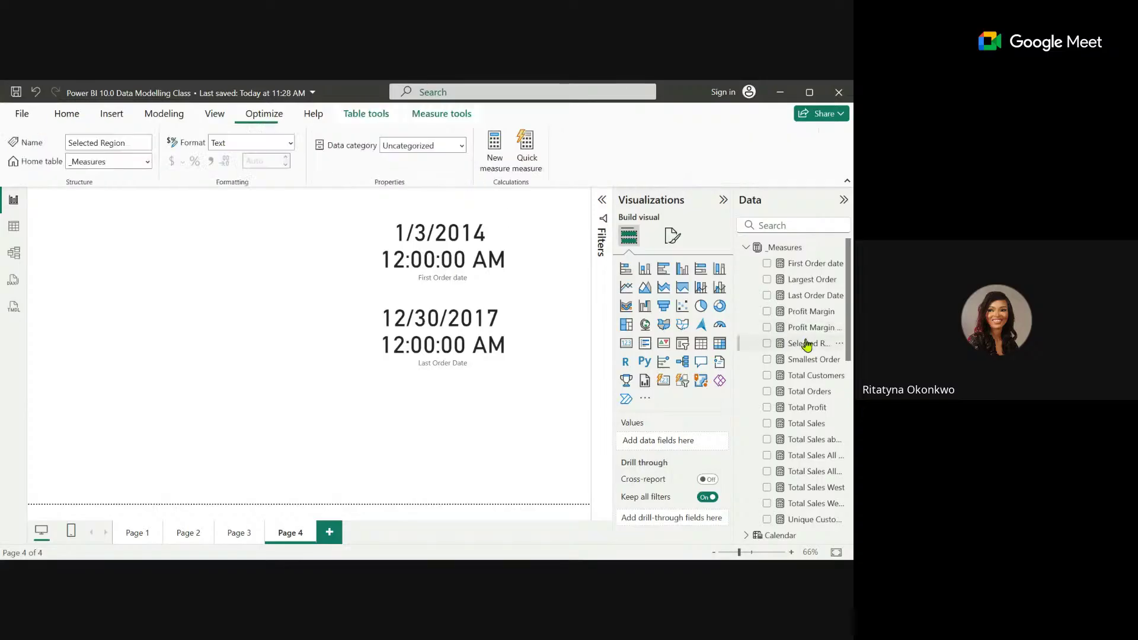
left_click(494, 146)
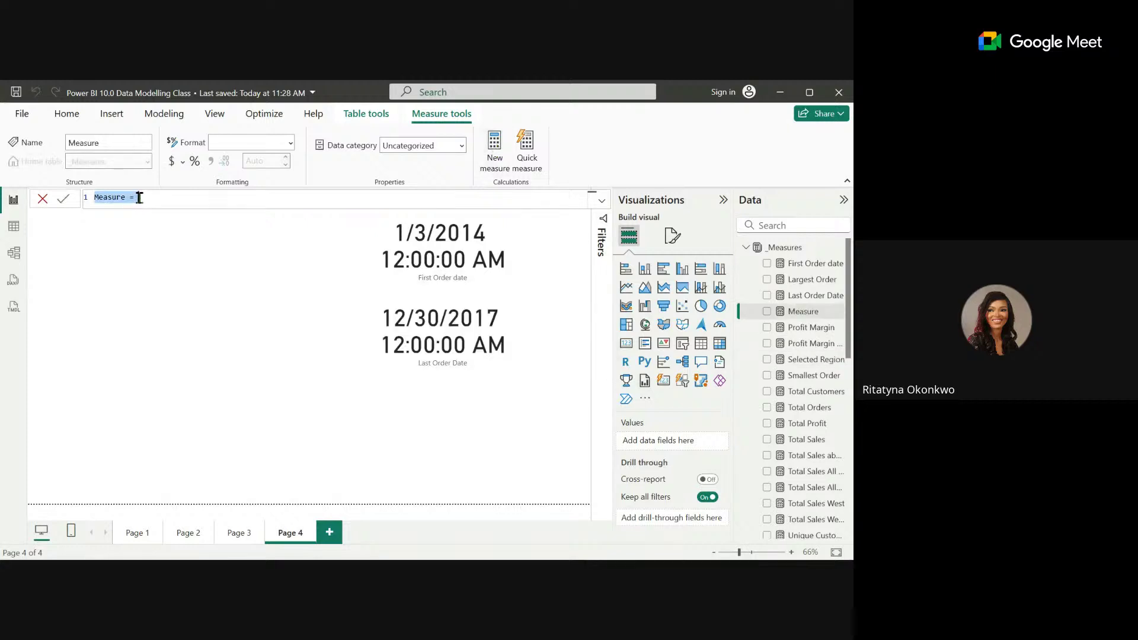
type("Prev Month Sales = PRE")
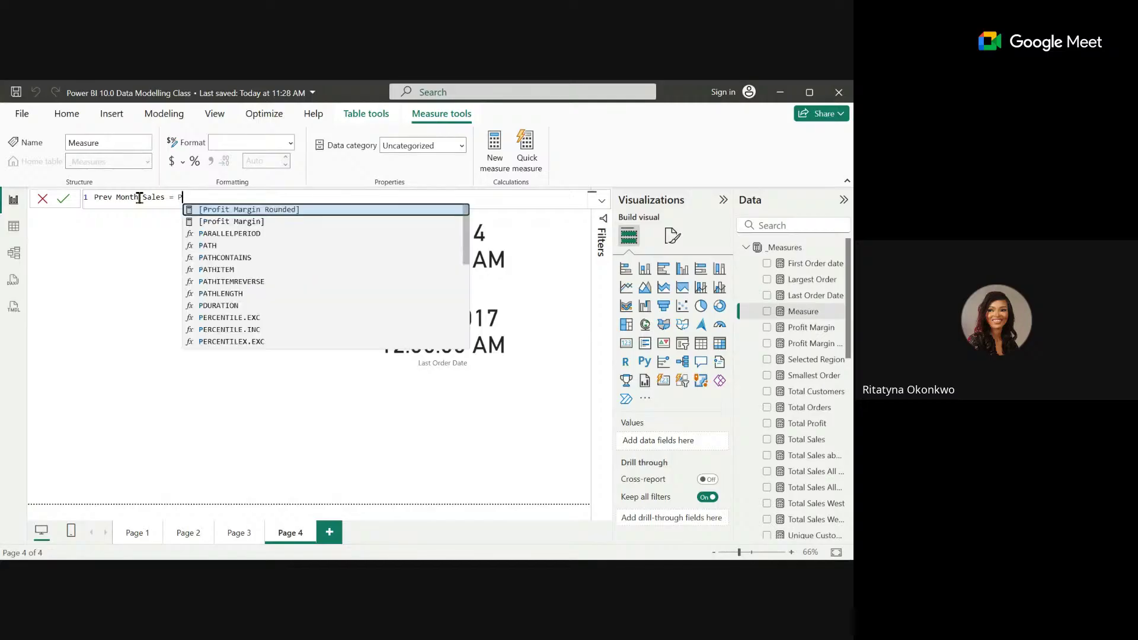
key("BackSpace")
key("BackSpace")
key("BackSpace")
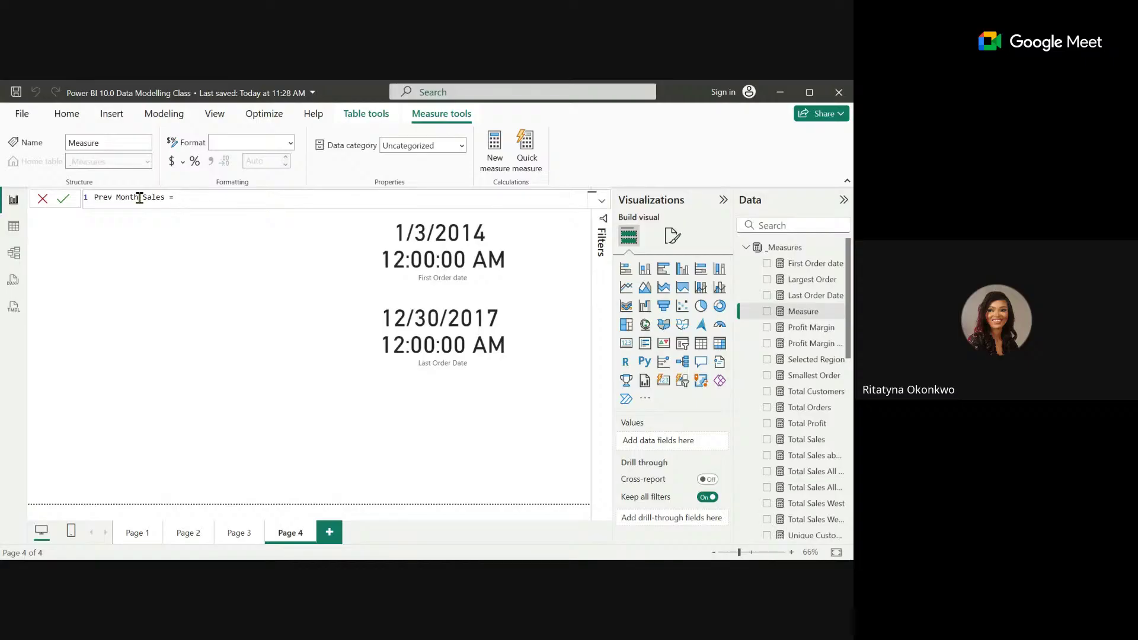
Begin the Prev Month Sales expression with CALCULATE, using the [Total Sales] measure as its first argument.
type("CALU")
key("BackSpace")
type("CU")
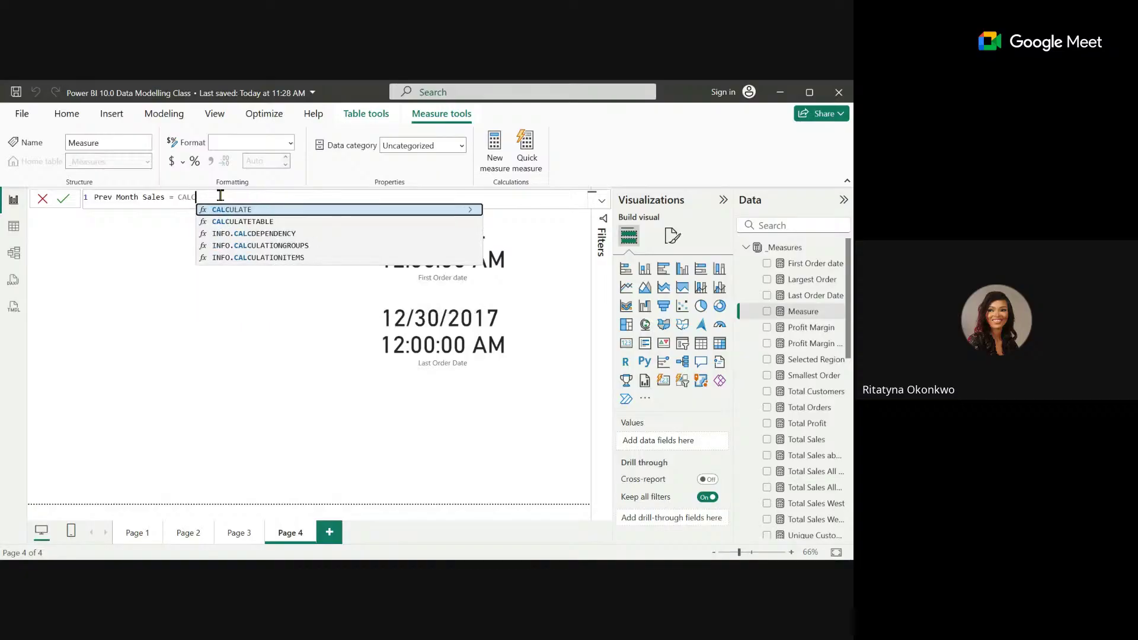
double_click(235, 211)
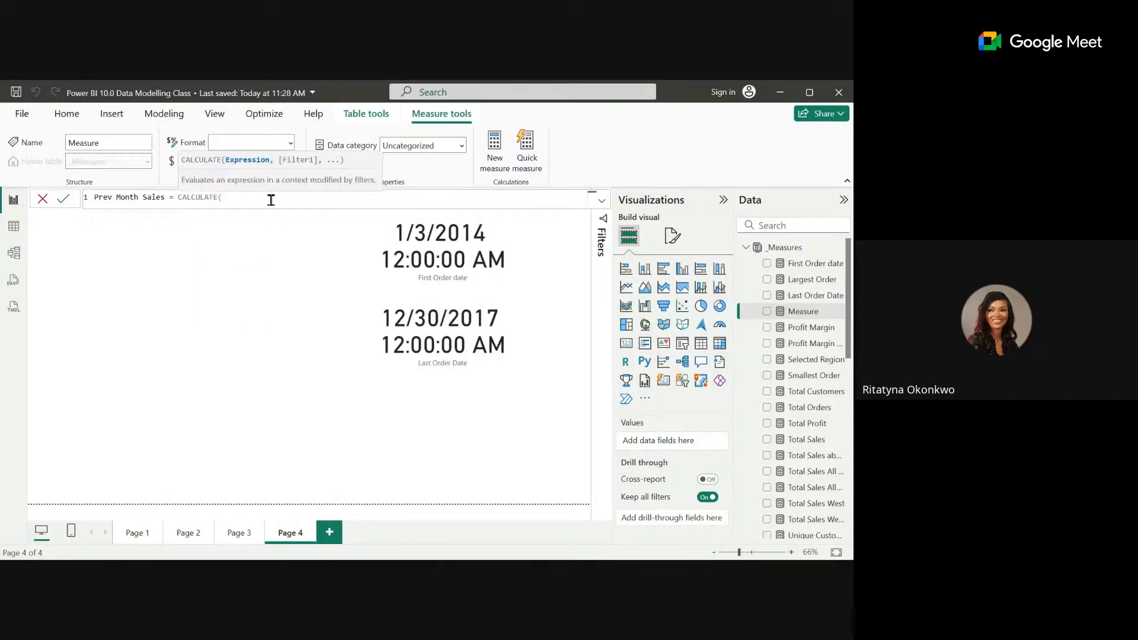
key("Escape")
type("TOTA")
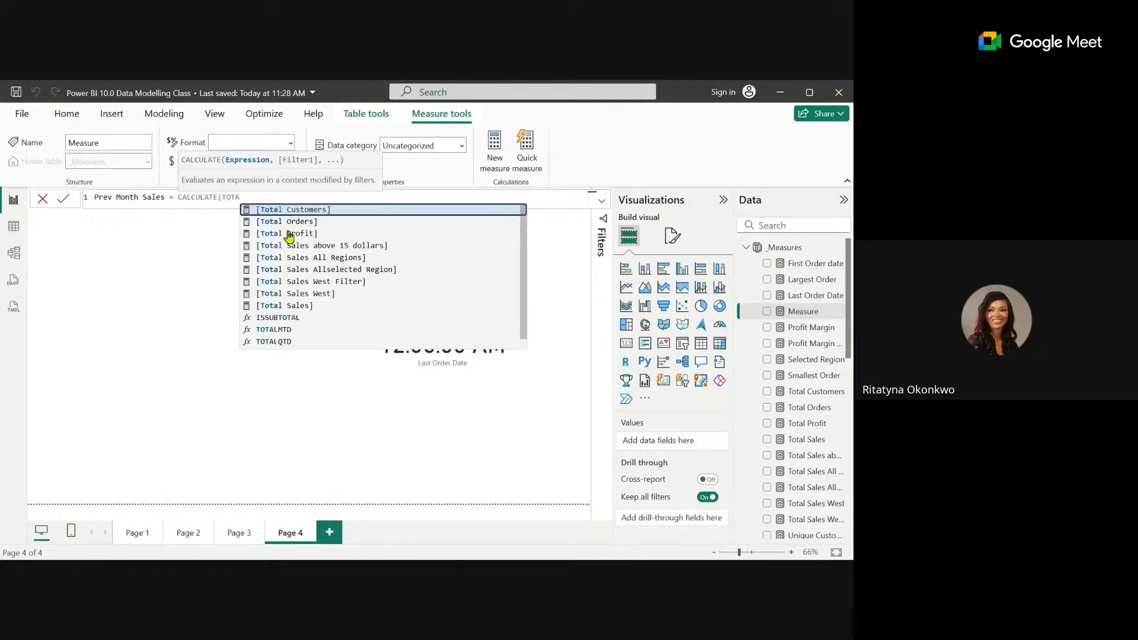
double_click(303, 307)
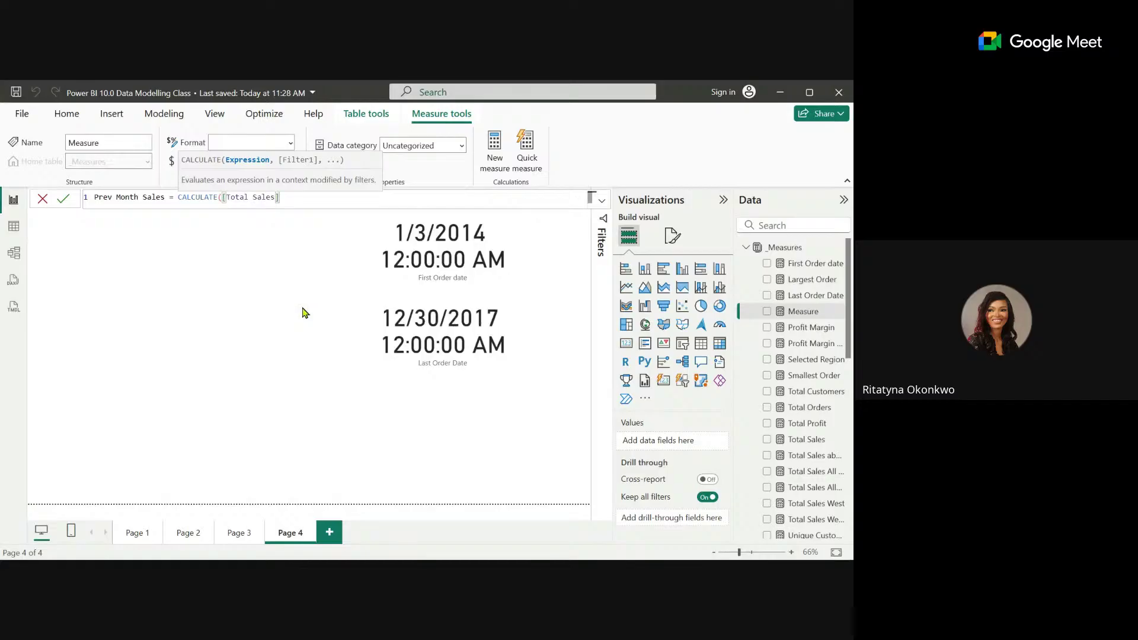
type(",")
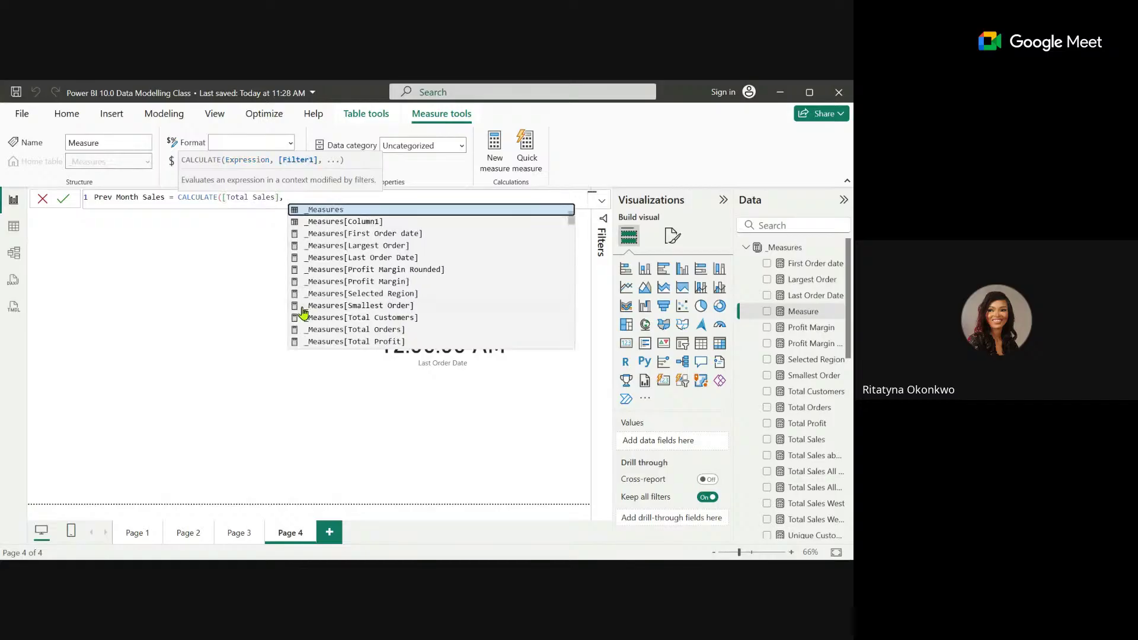
Add PREVIOUSMONTH('Calendar'[Date]) as the CALCULATE filter, close both parentheses and commit the Prev Month Sales measure.
type(" PR")
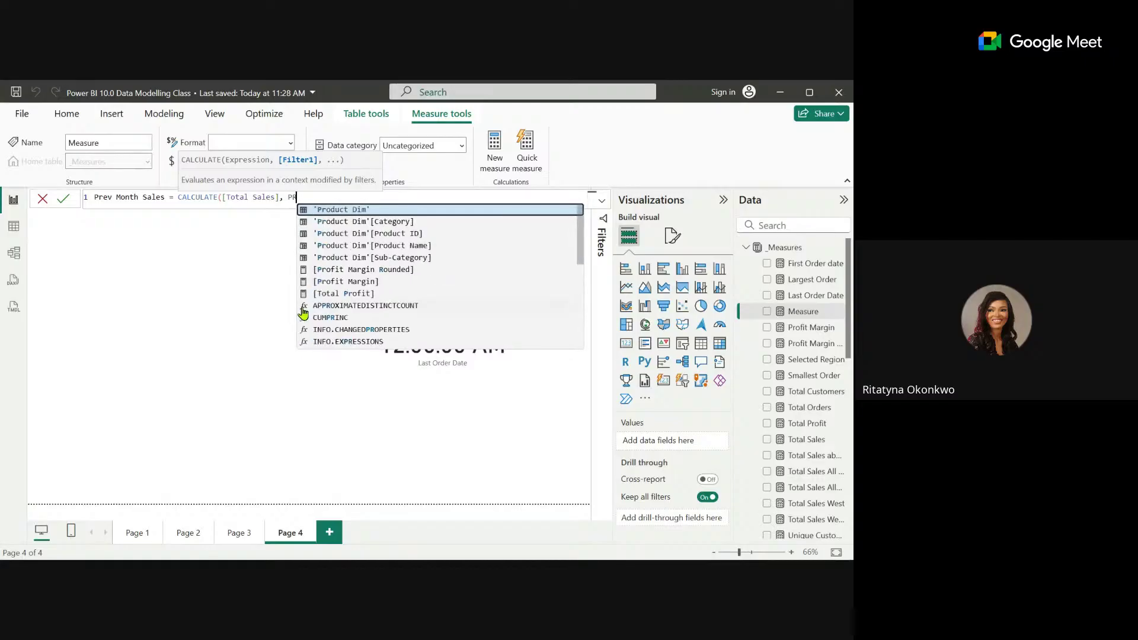
type("EVIOUS")
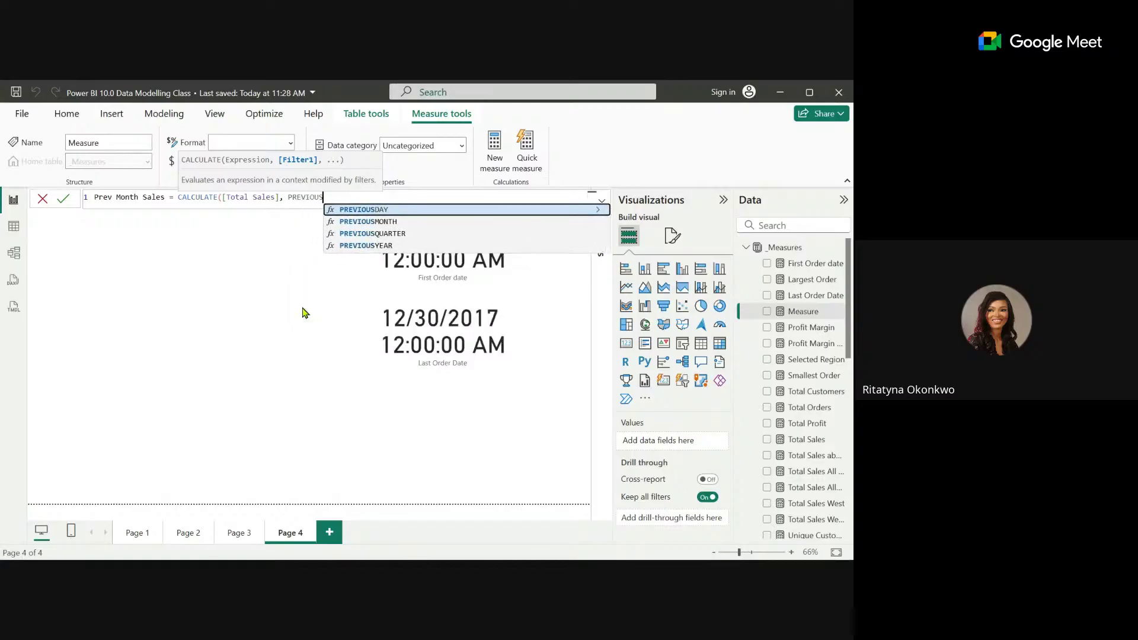
left_click(391, 222)
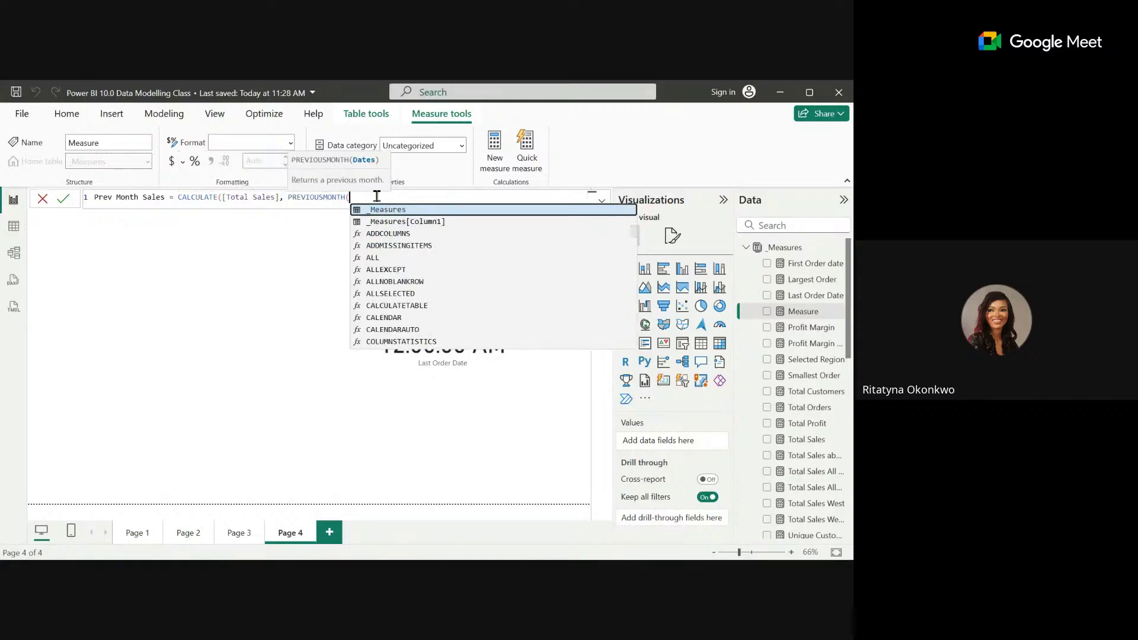
type("DAT")
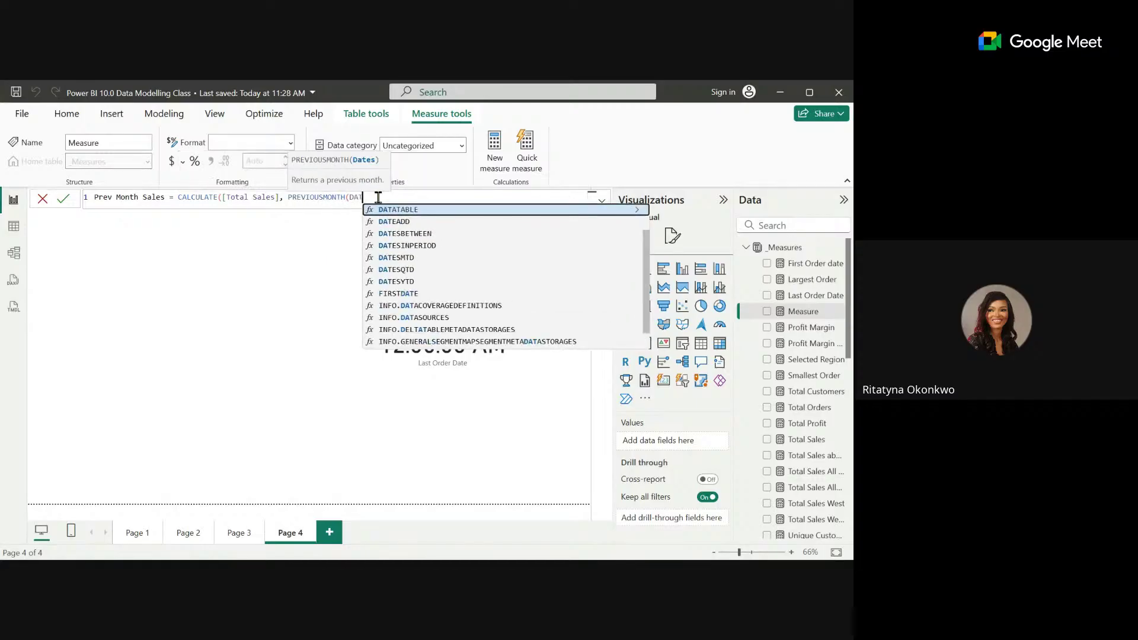
type("E")
left_click(437, 212)
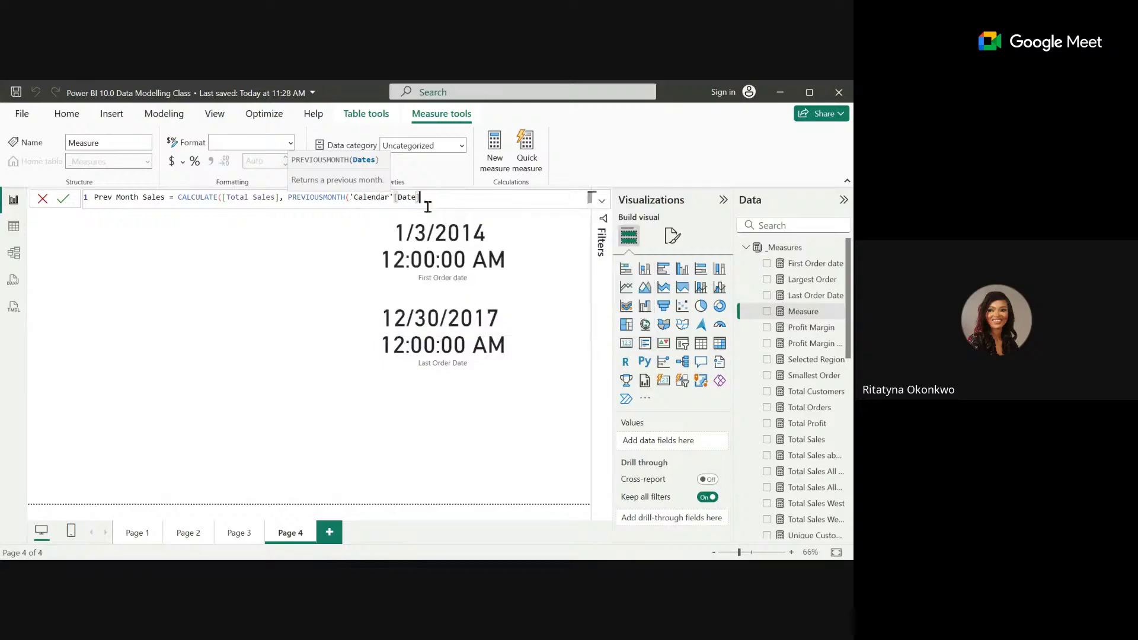
type(")")
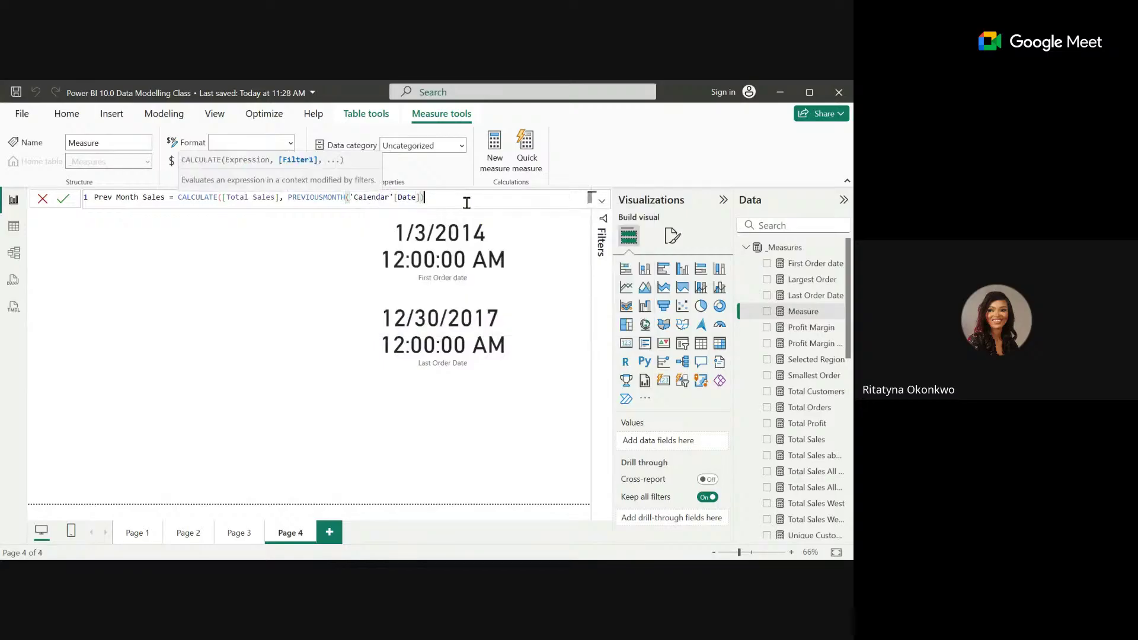
type(")")
key("Return")
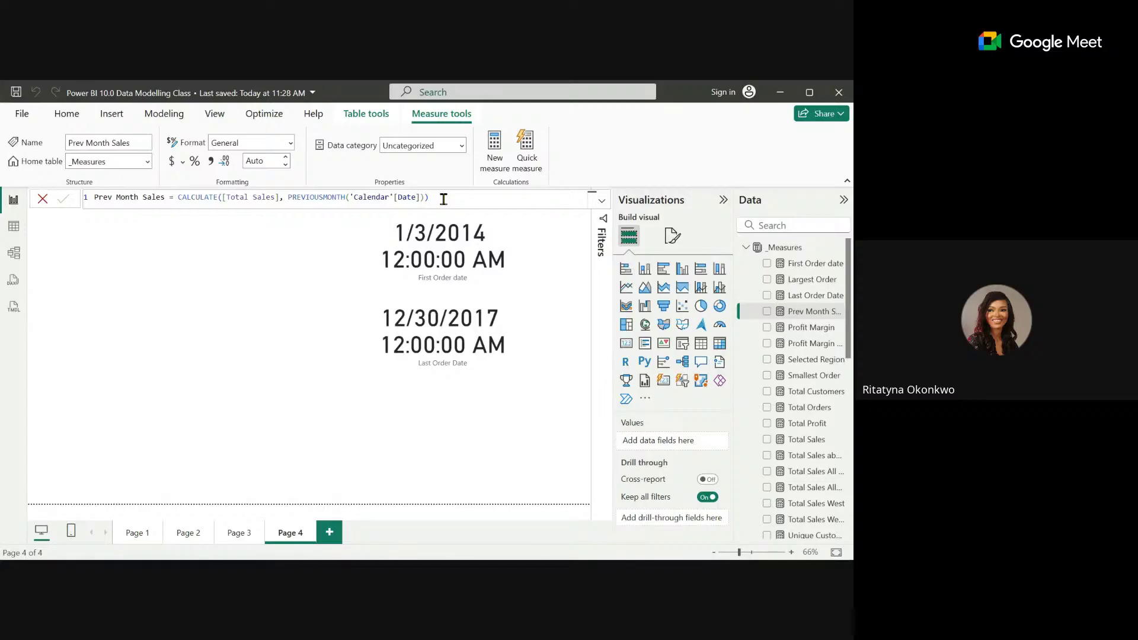
left_click(457, 202)
key("Return")
Delete the First Order date and Last Order Date cards from Page 4.
left_click(473, 324)
left_click_drag(328, 254, 499, 354)
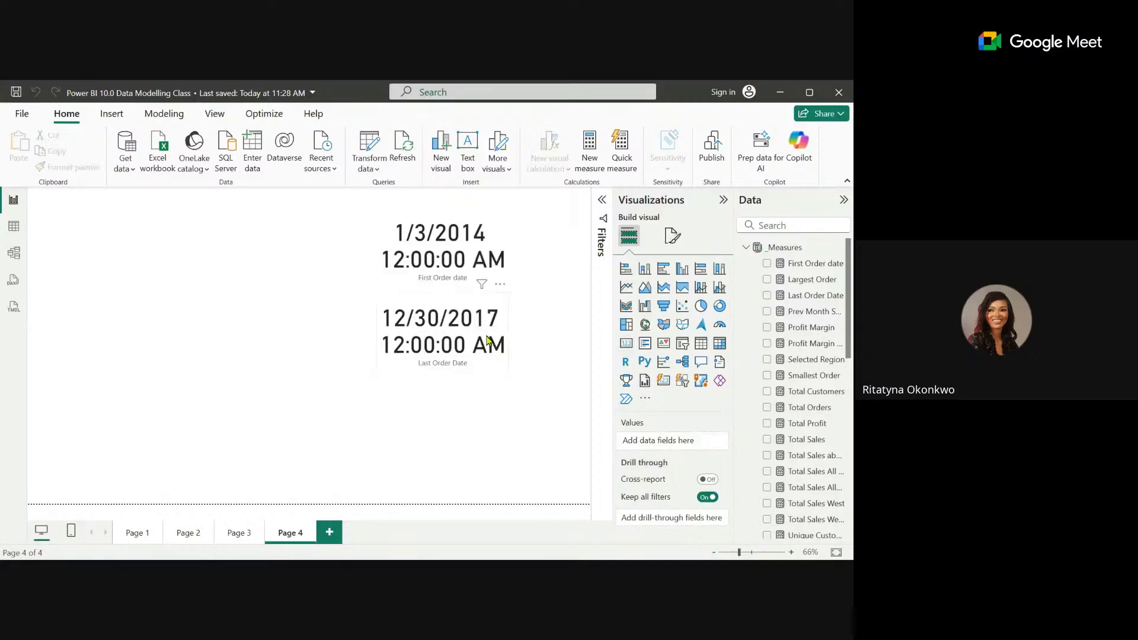
key("ctrl+a")
key("Delete")
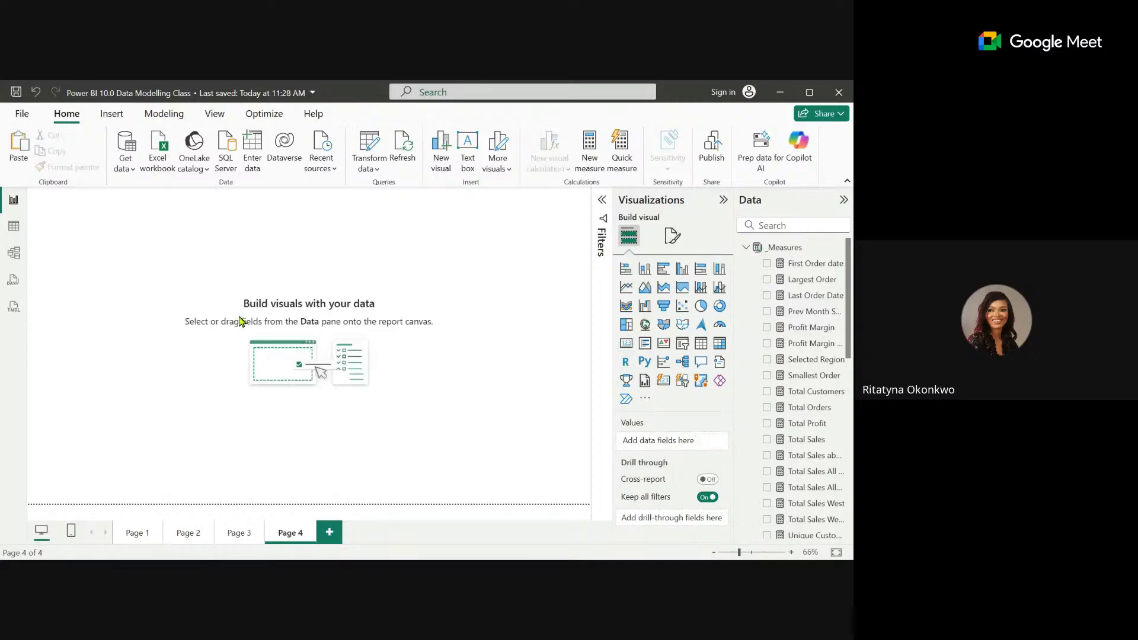
Copy the regional sales table from Page 3 and paste it onto the empty Page 4.
left_click(239, 533)
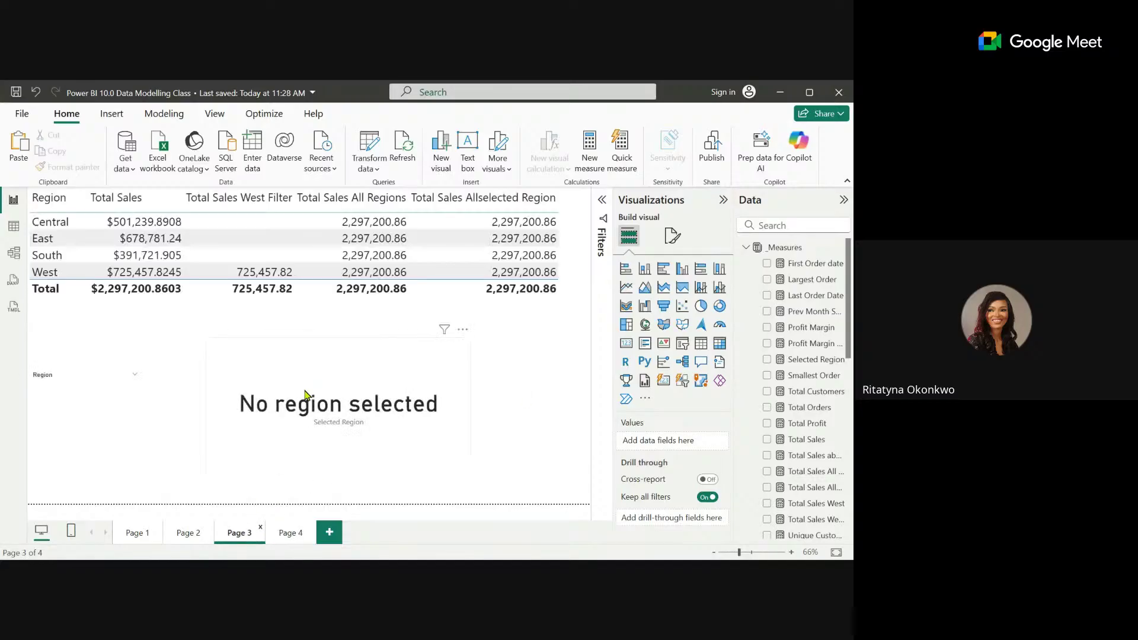
left_click(534, 318)
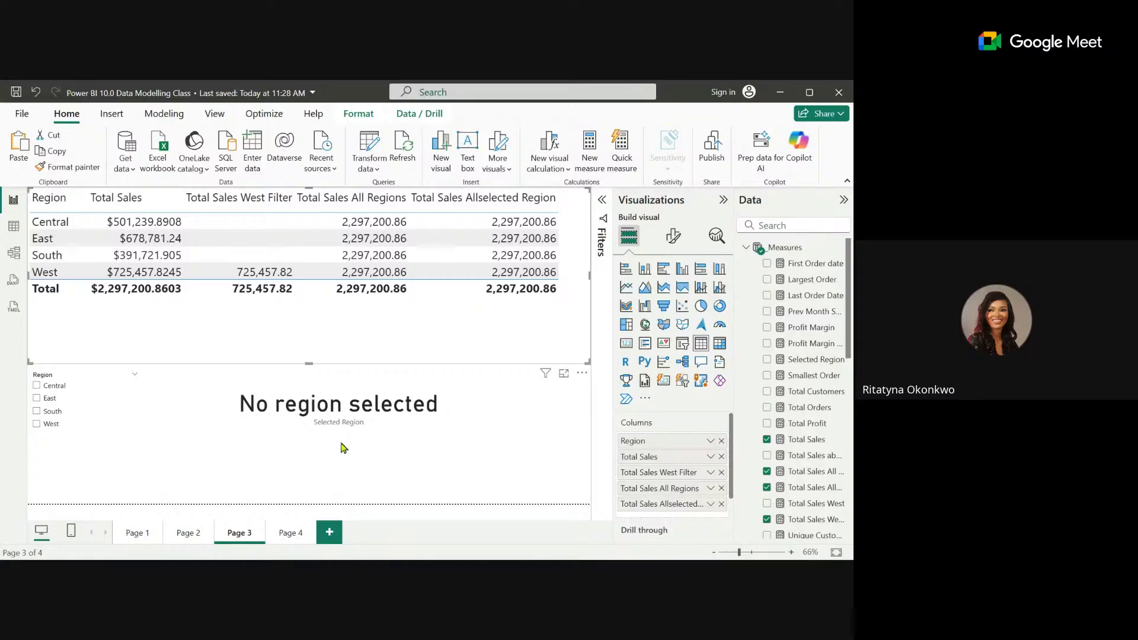
left_click(291, 534)
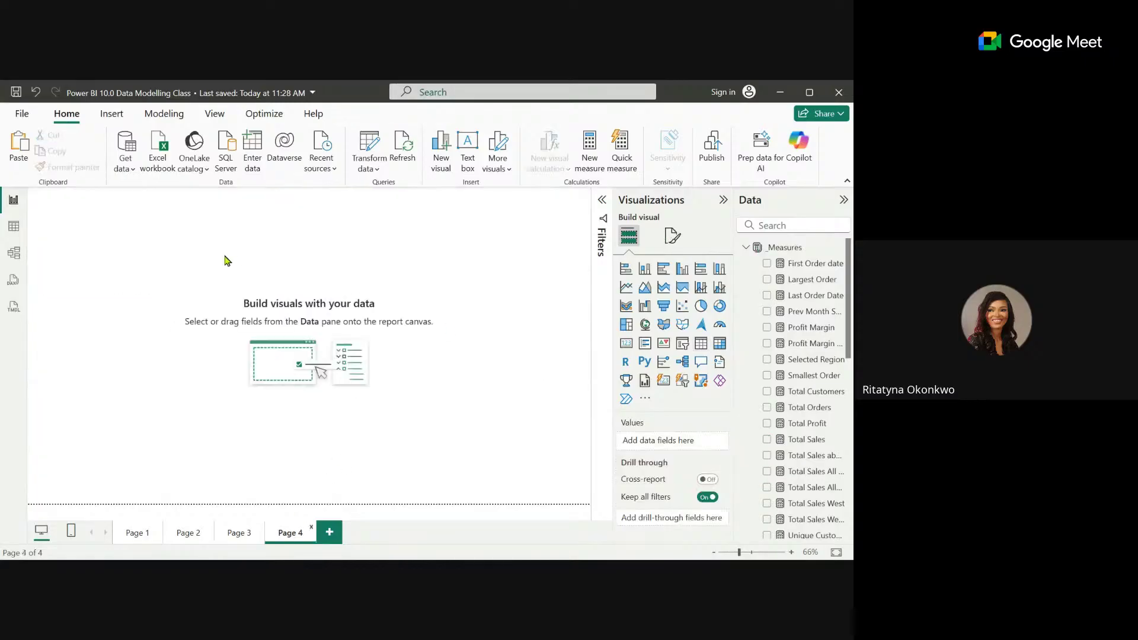
key("ctrl+v")
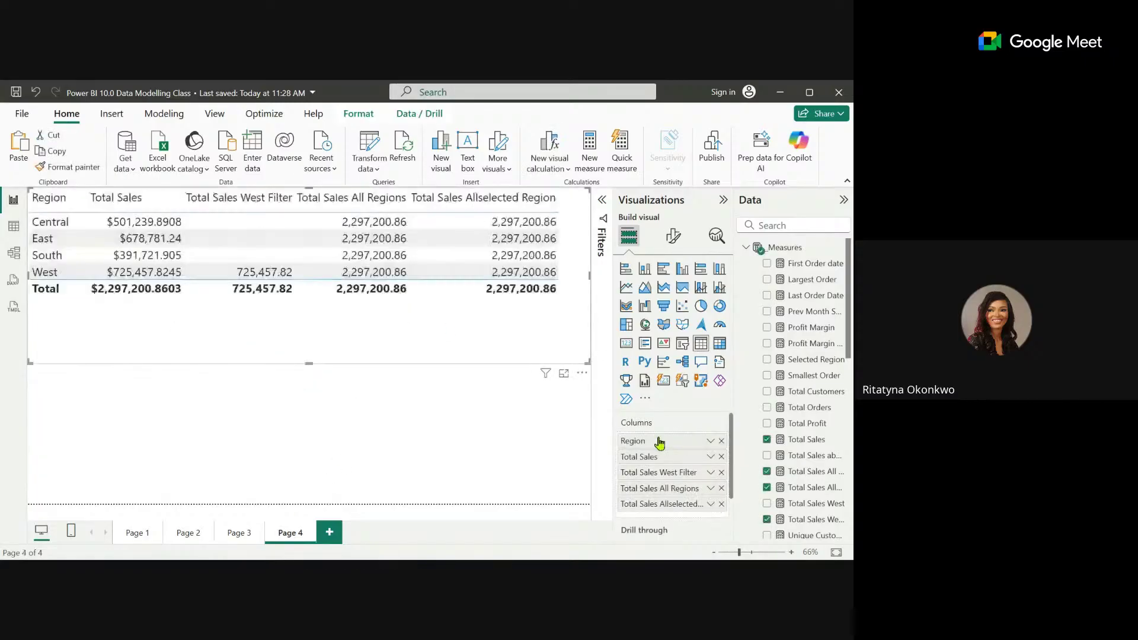
Remove Total Sales Allselected Region, Total Sales All Regions, Total Sales West Filter and Region from the pasted table, keeping only Total Sales.
left_click(721, 504)
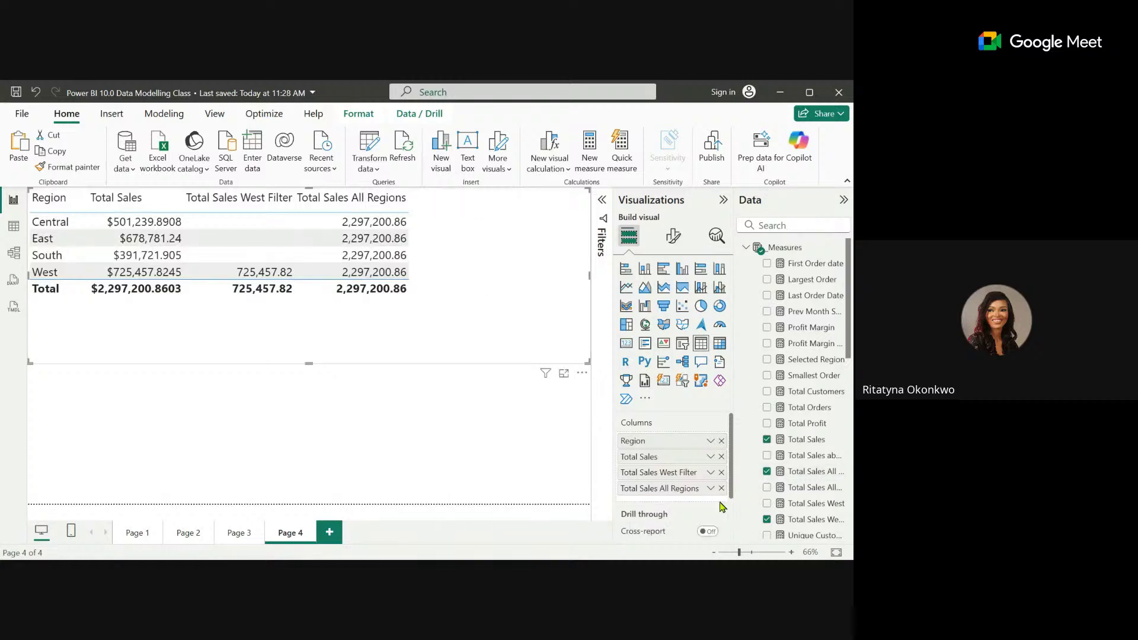
left_click(721, 488)
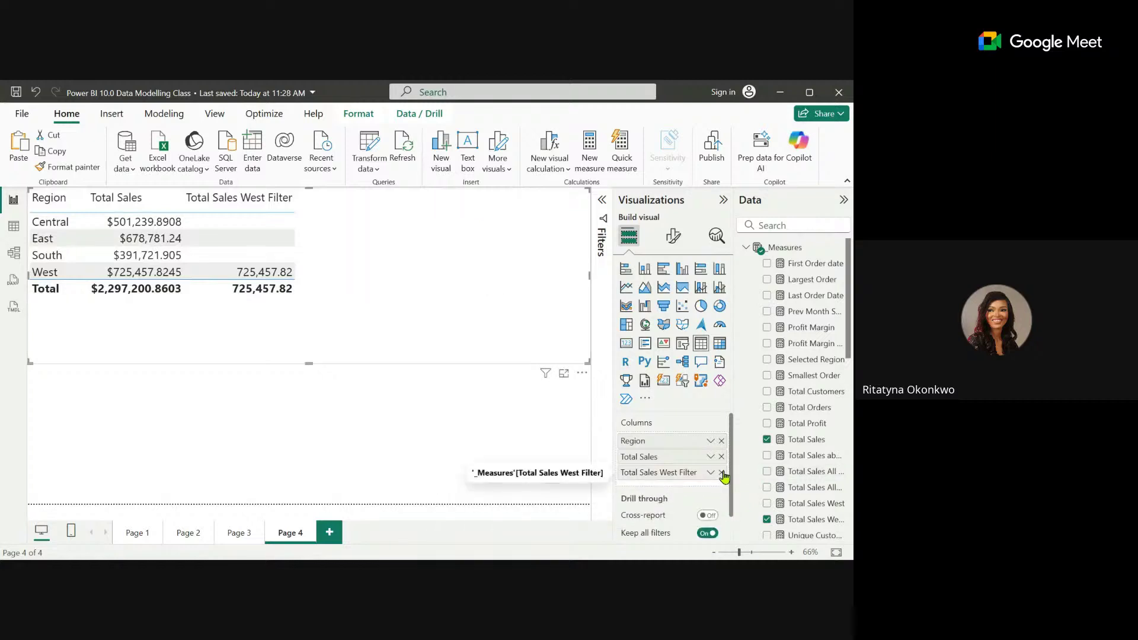
left_click(721, 473)
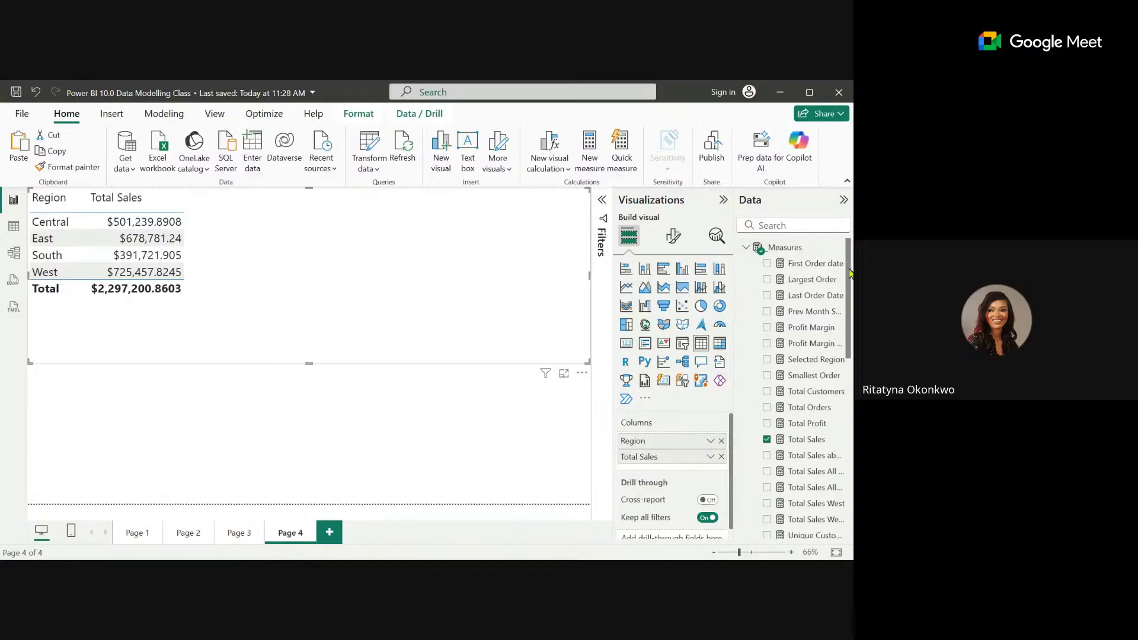
left_click_drag(851, 276, 851, 296)
scroll(824, 267, "up", 3)
left_click(748, 249)
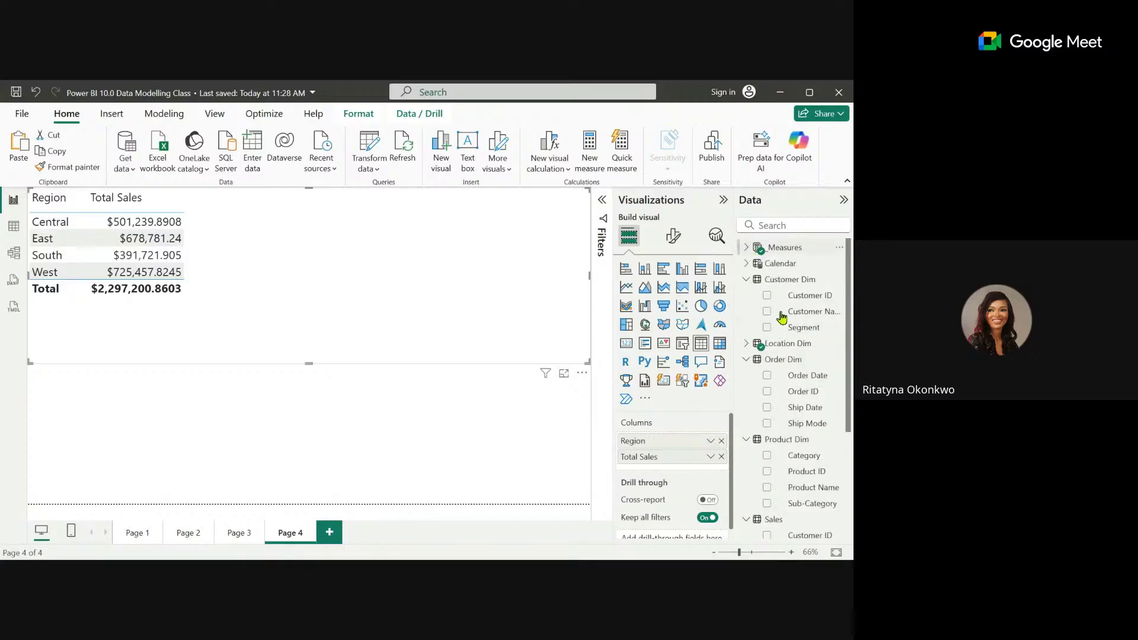
left_click(721, 440)
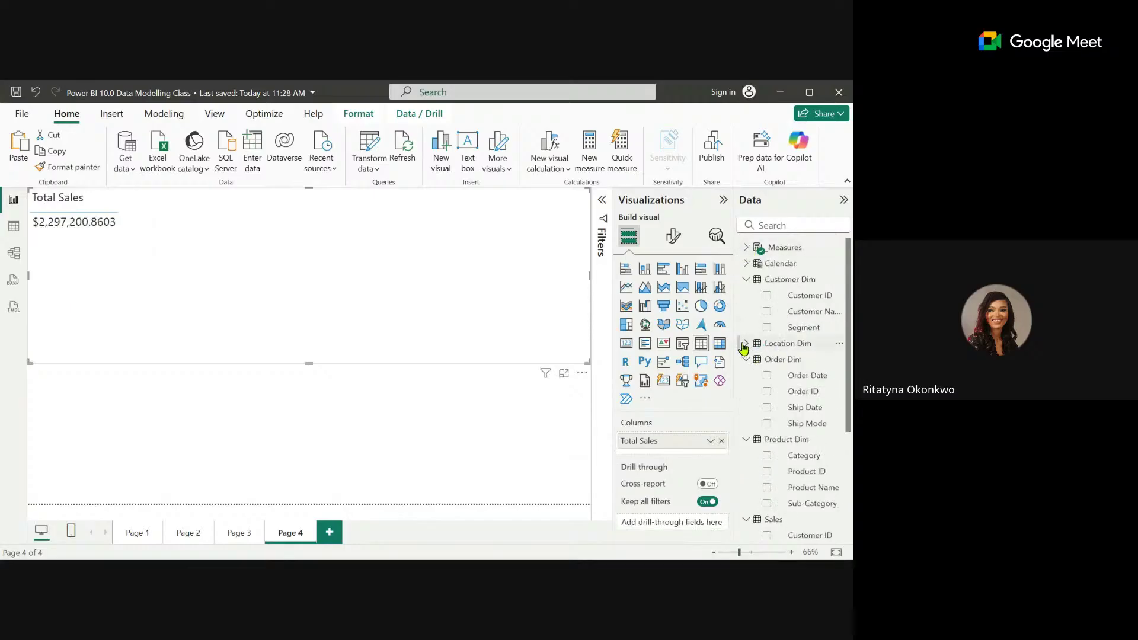
Convert the Total Sales table to a matrix and add Year from the Calendar table as its rows.
scroll(850, 388, "down", 1)
scroll(849, 379, "up", 1)
left_click(746, 263)
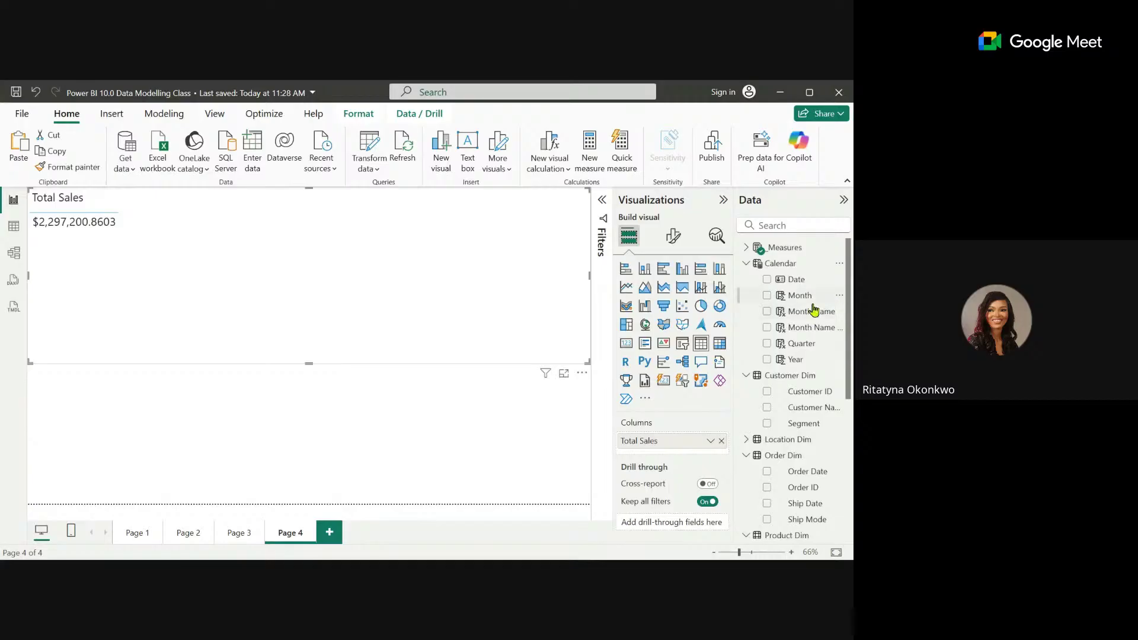
left_click(720, 346)
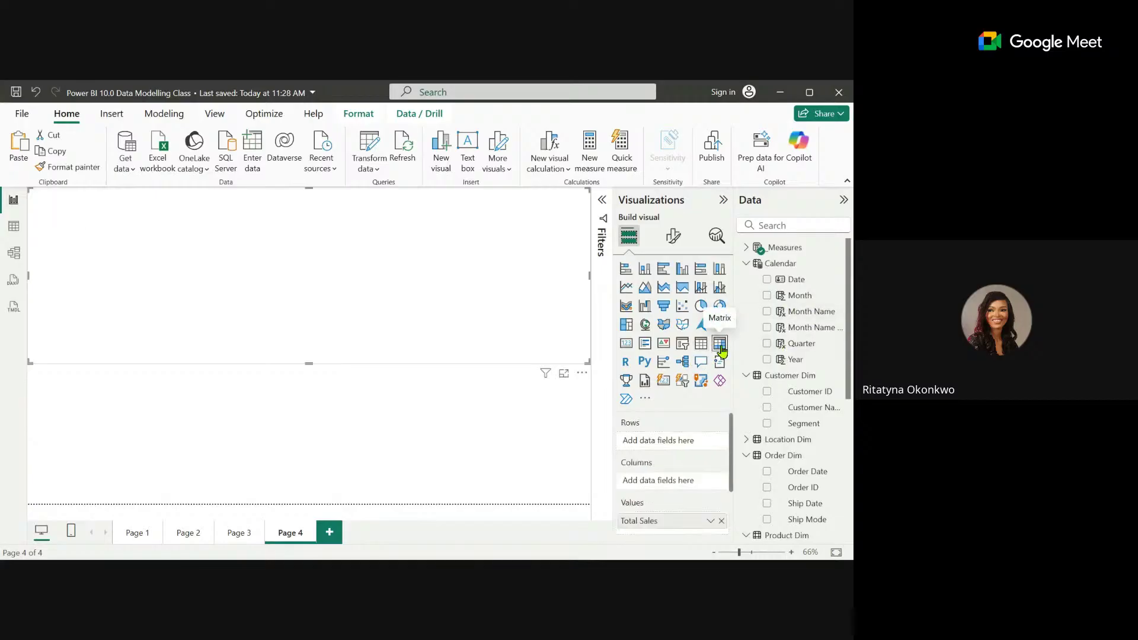
left_click(768, 360)
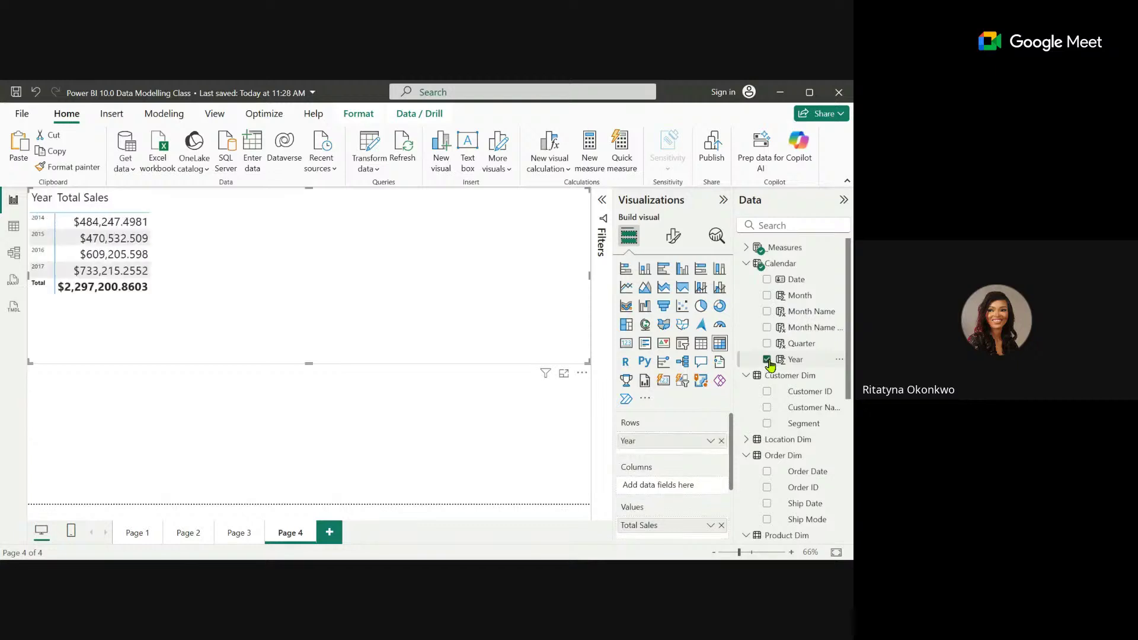
Add the Calendar table's Month Name field to the matrix rows beneath Year, without using the Month number field.
left_click(767, 295)
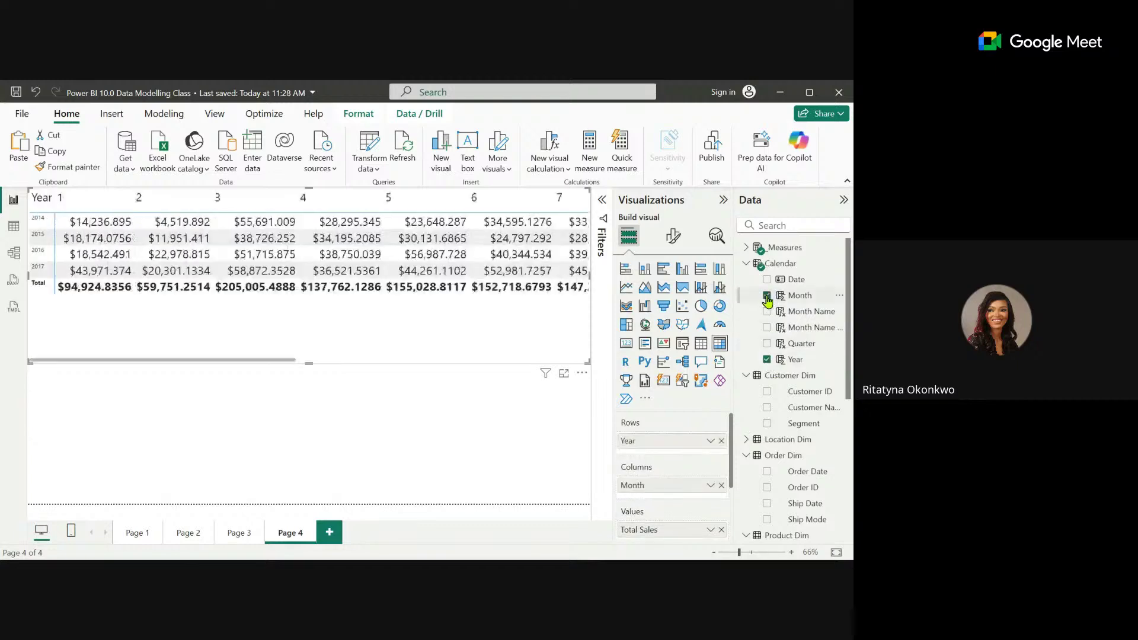
left_click(767, 296)
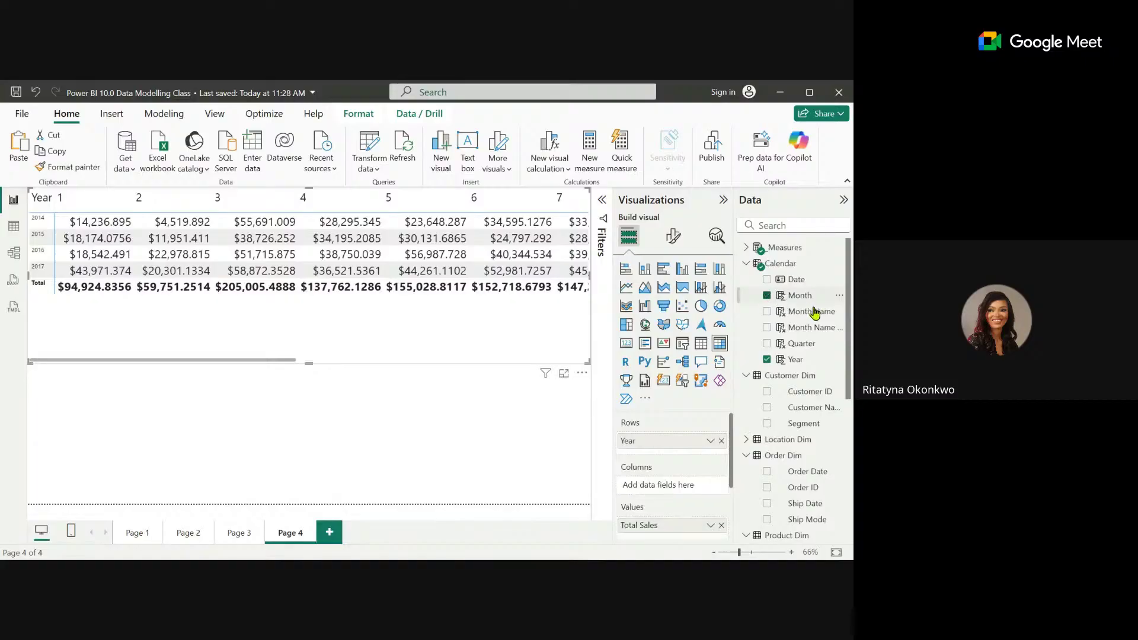
left_click_drag(806, 320, 683, 466)
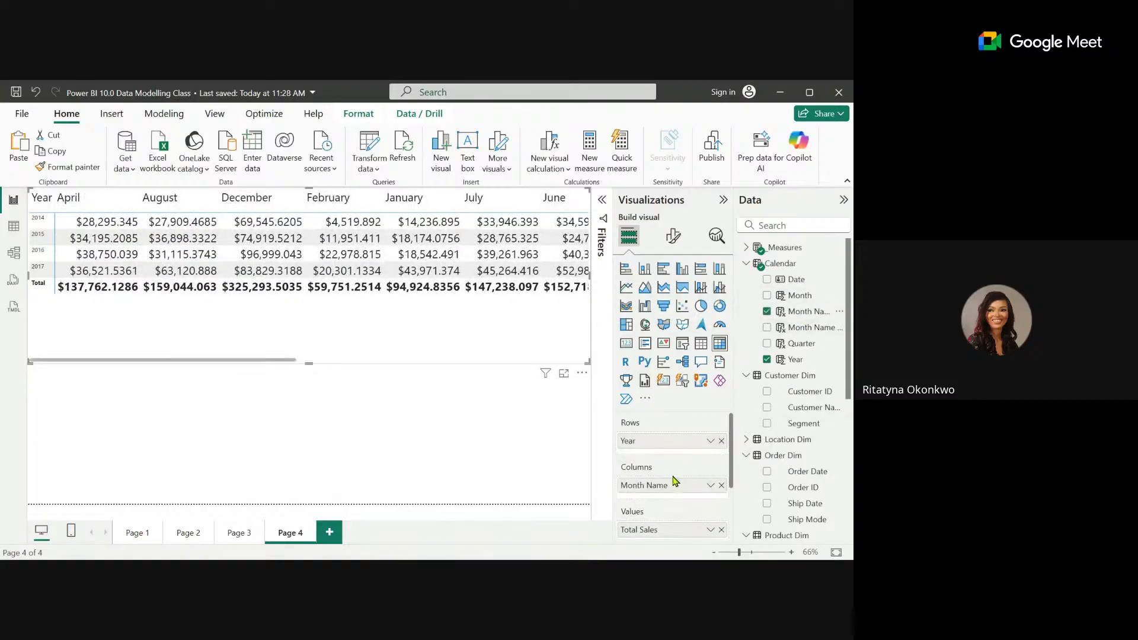
left_click_drag(672, 485, 663, 457)
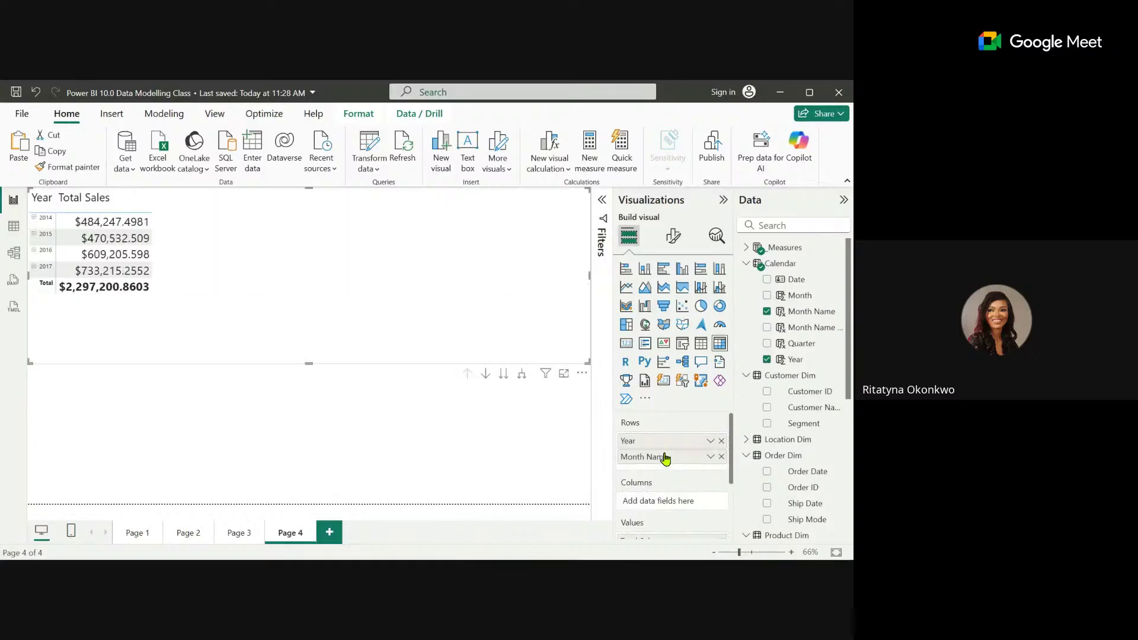
Set the font size of the matrix row headers to 18.
scroll(734, 442, "down", 2)
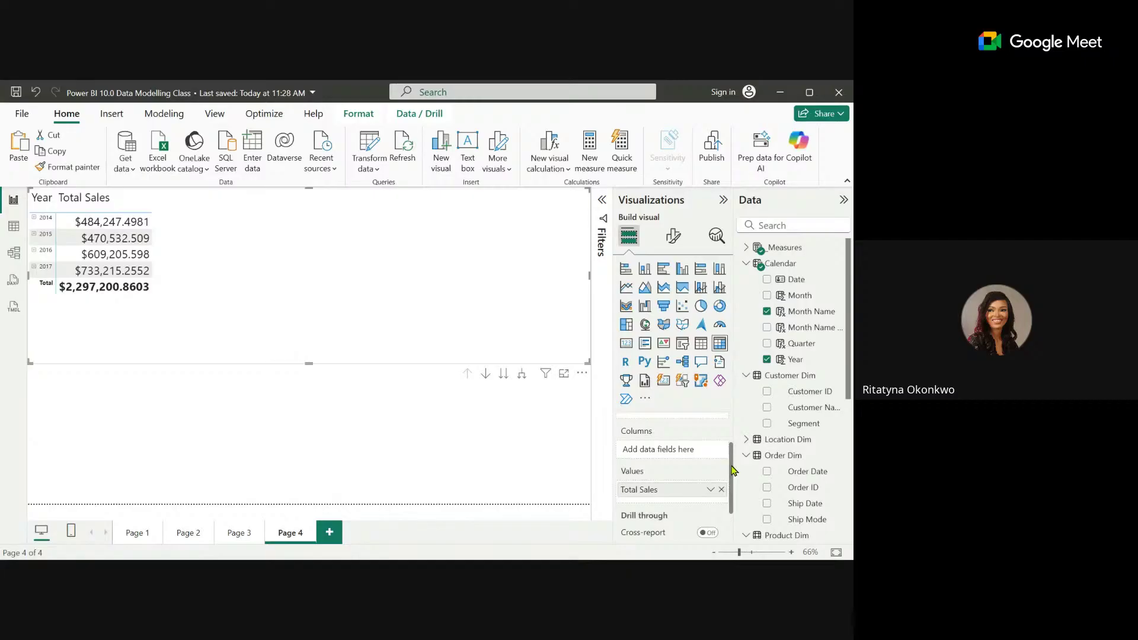
scroll(735, 466, "up", 2)
left_click(673, 237)
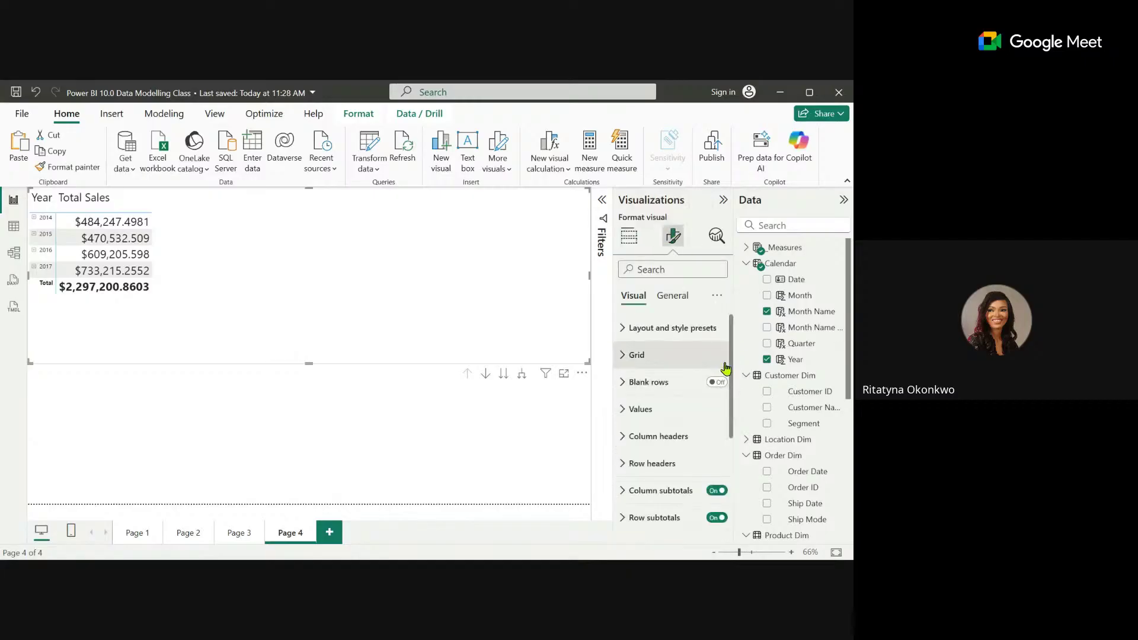
left_click(674, 466)
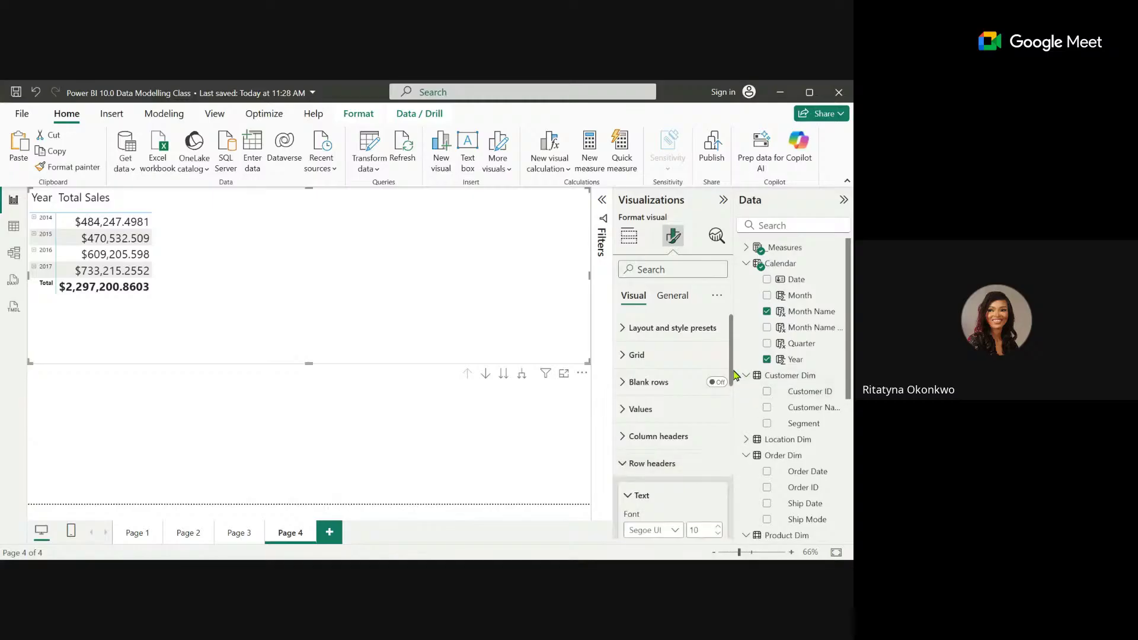
scroll(734, 377, "down", 3)
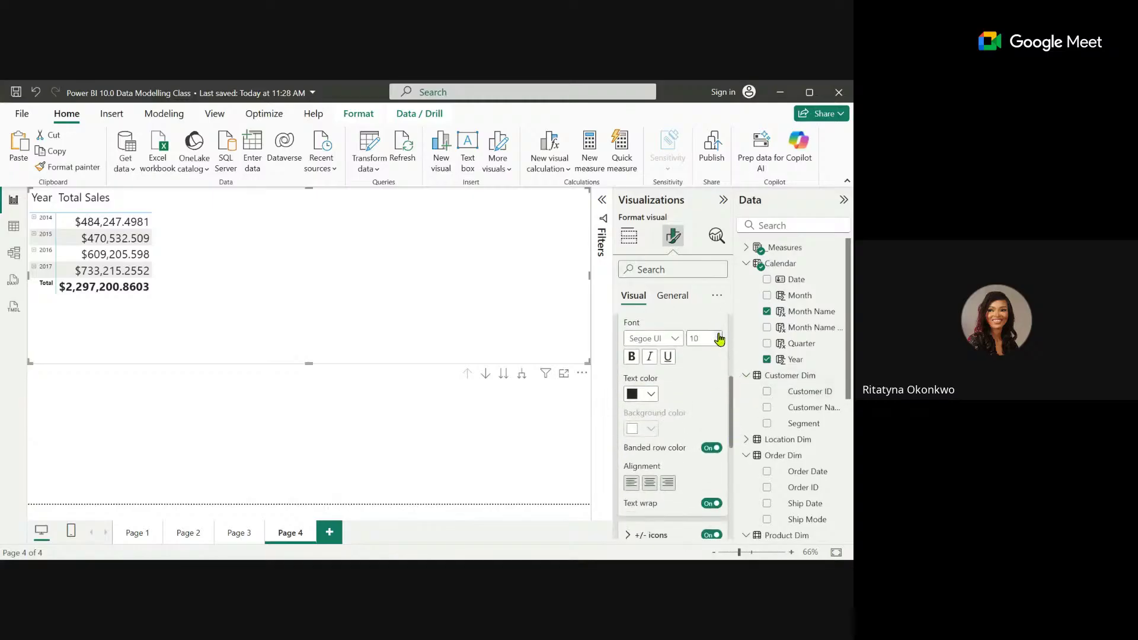
left_click(719, 337)
left_click(719, 336)
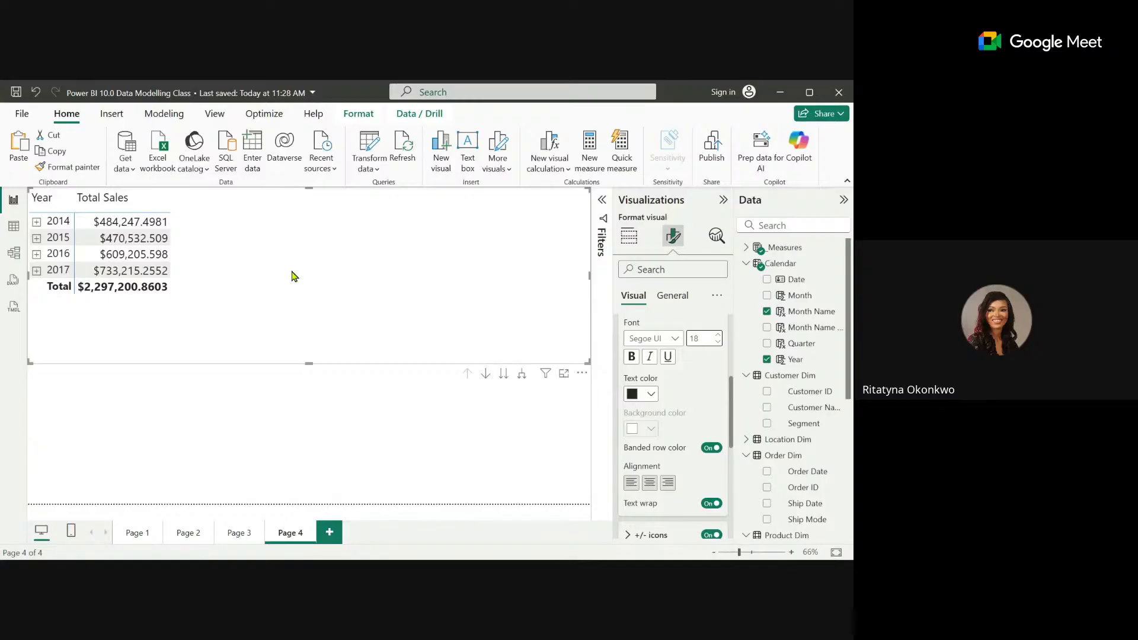
Expand 2014 in the matrix and enlarge the matrix's height so all its months and the yearly totals fit.
left_click(36, 221)
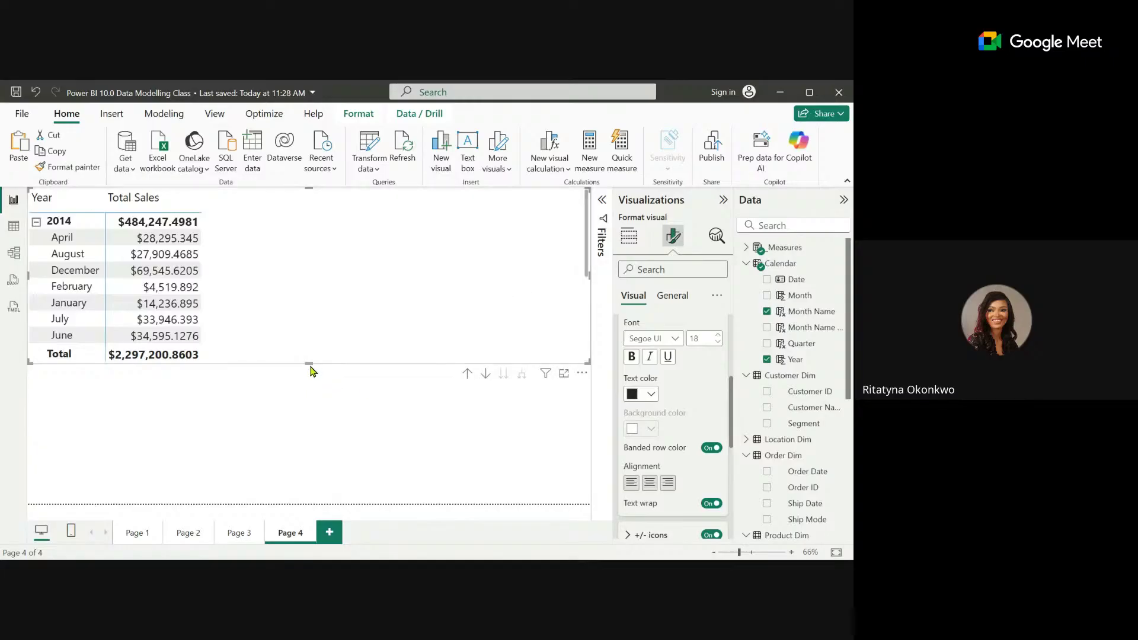
left_click_drag(306, 361, 331, 498)
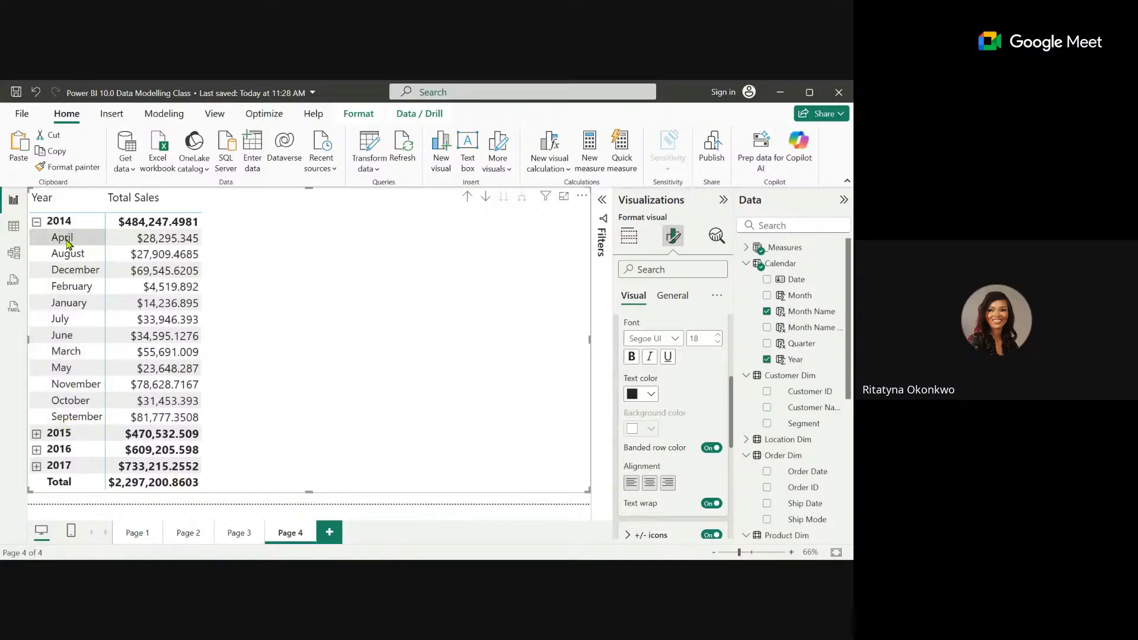
Sort the matrix by Month Name in ascending order.
left_click(582, 198)
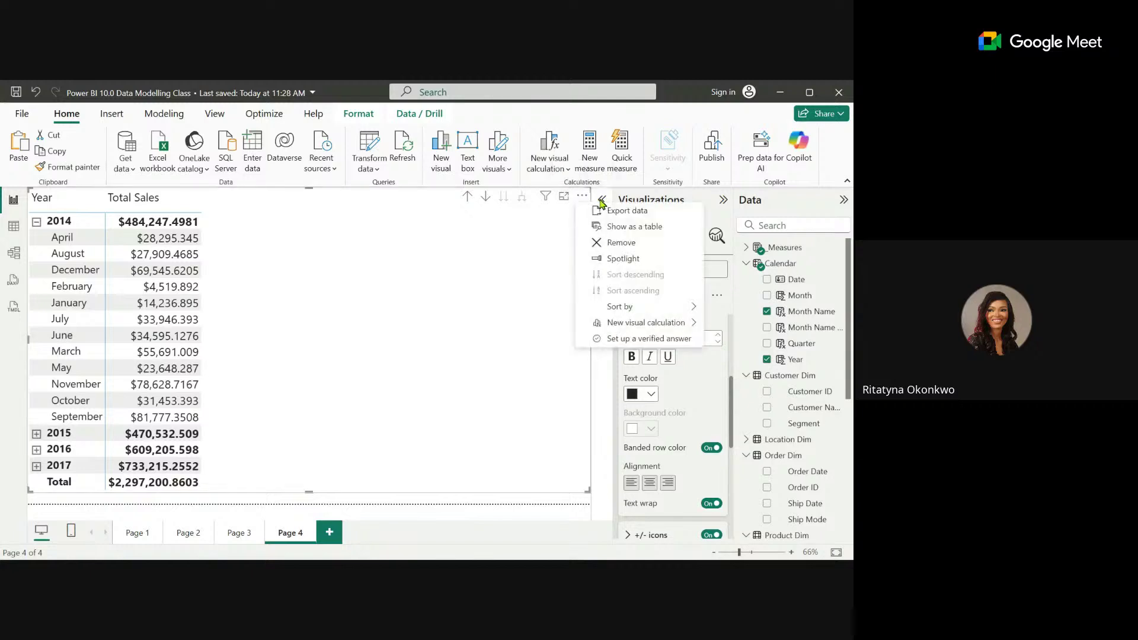
mouse_move(653, 307)
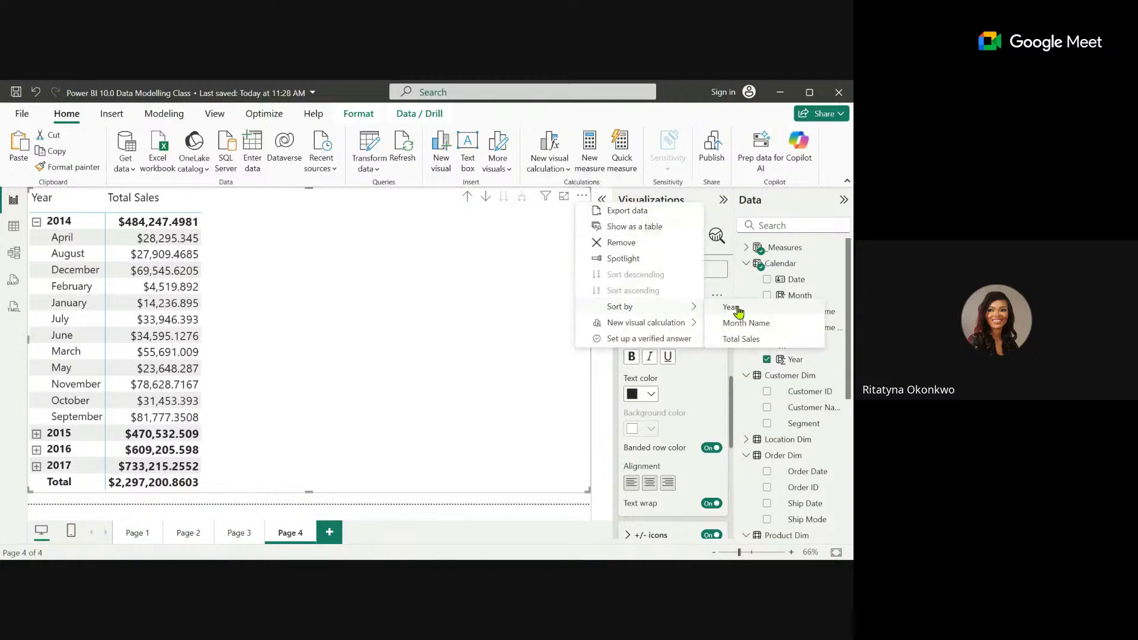
left_click(750, 322)
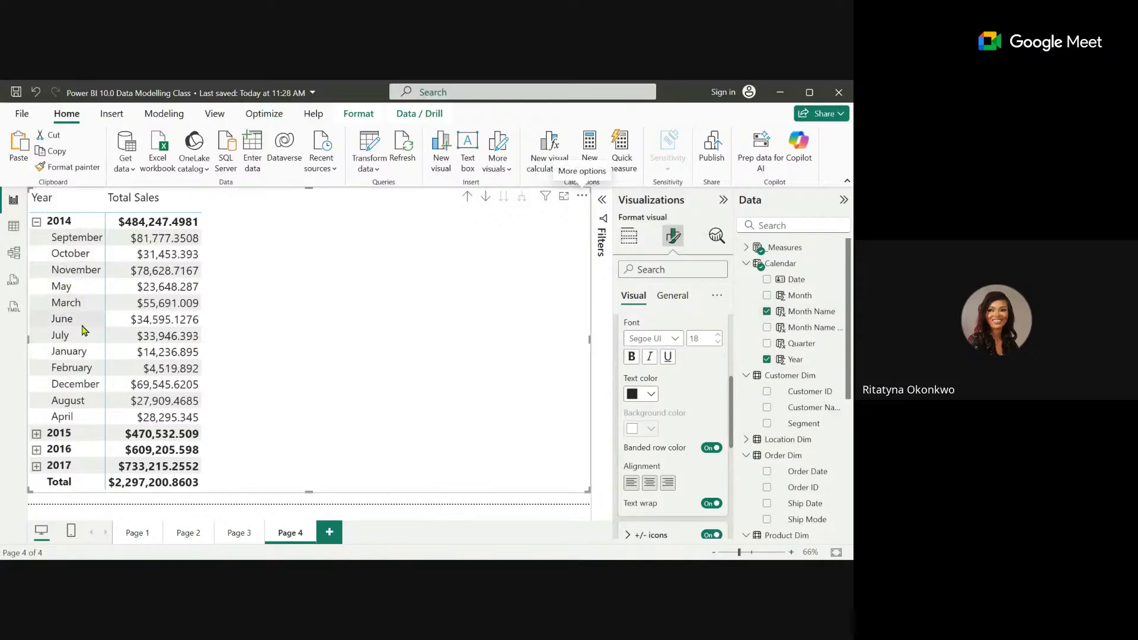
left_click(582, 197)
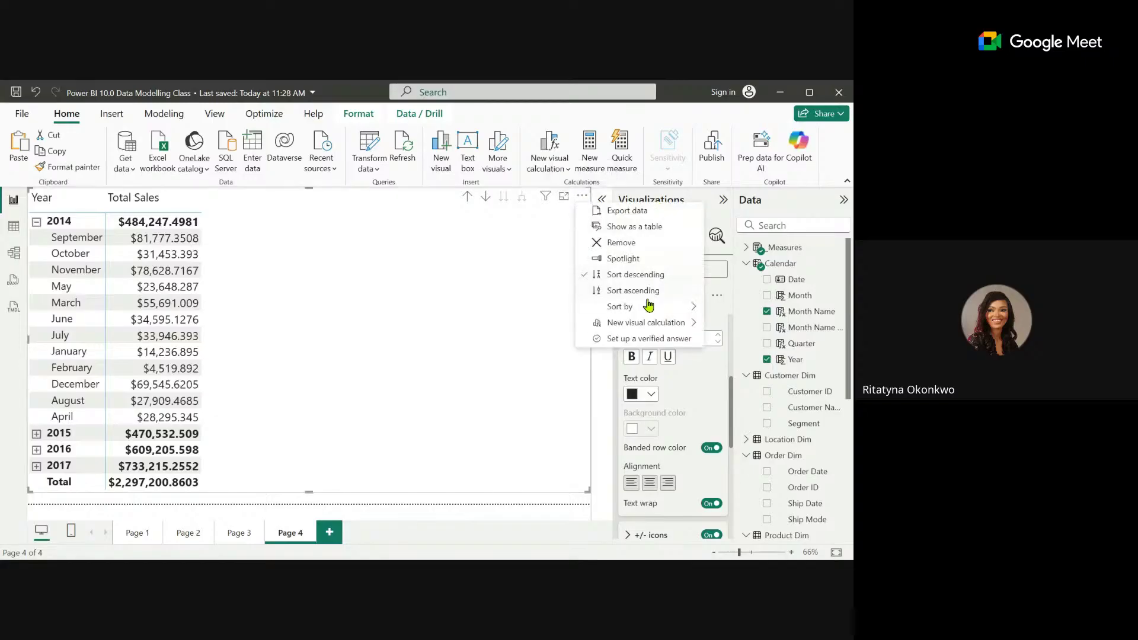
mouse_move(649, 306)
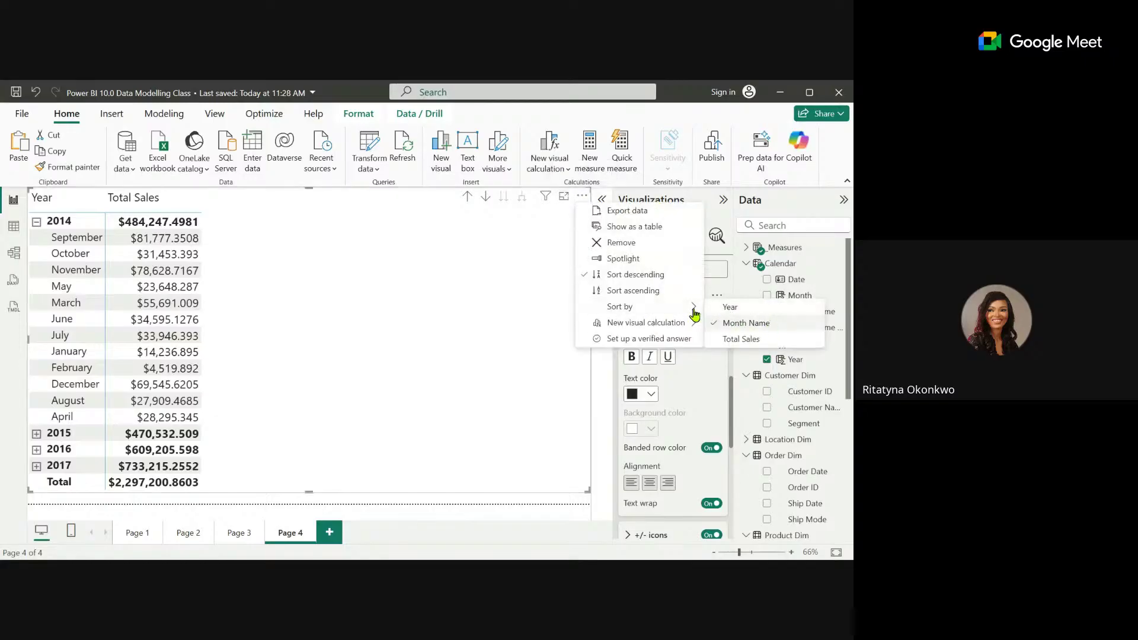
left_click(637, 290)
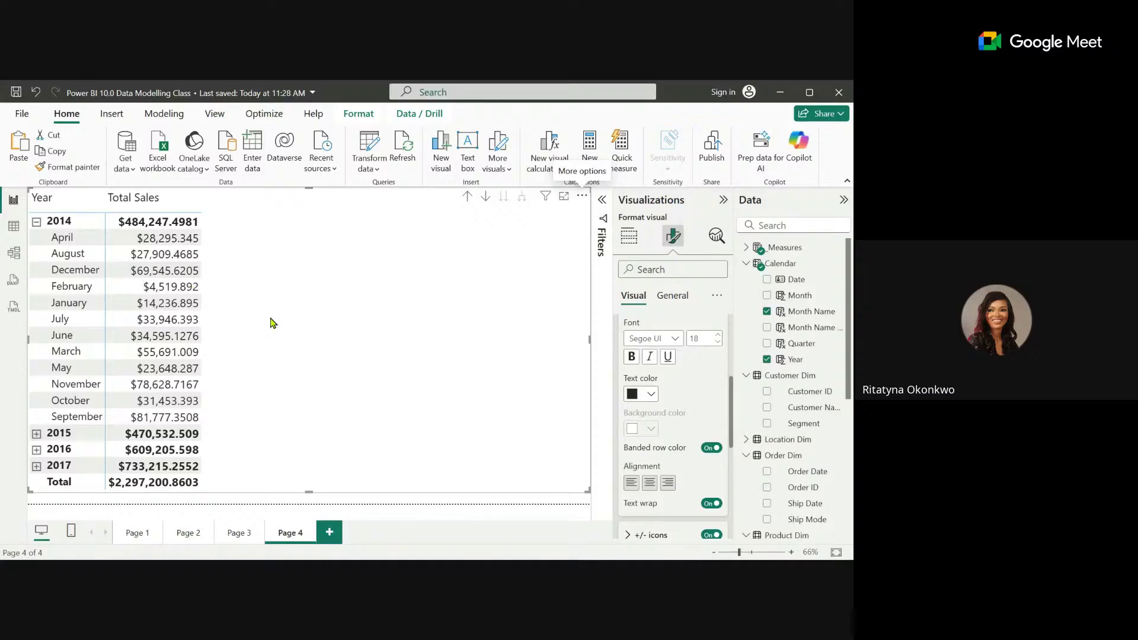
In the Calendar table's data, set the Month Name column to sort by the Month column.
left_click(7, 229)
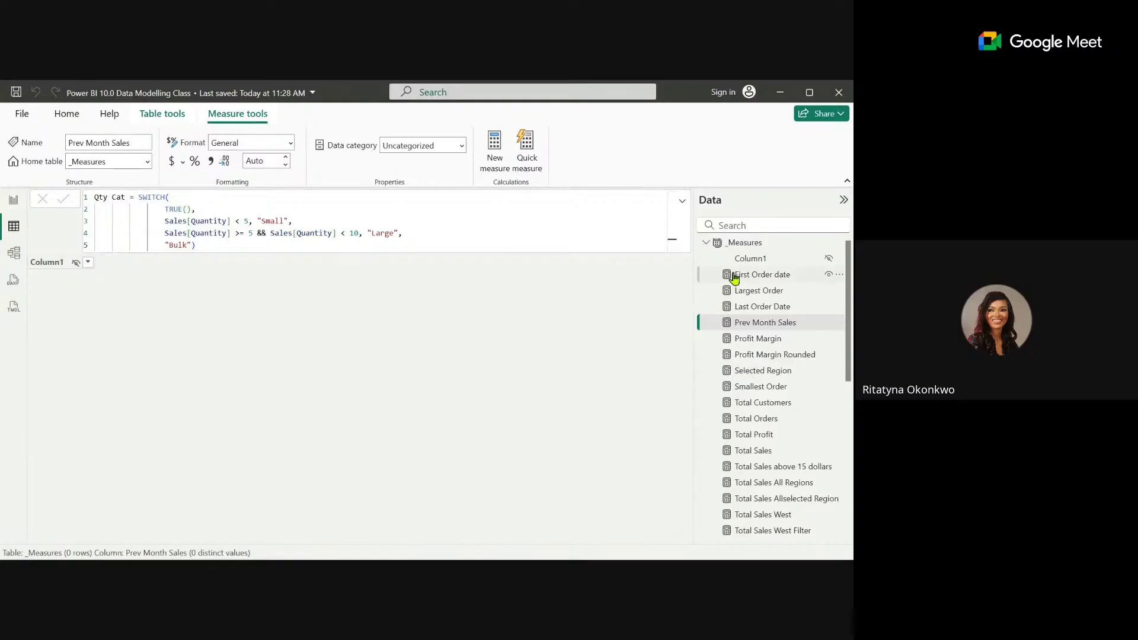
left_click(707, 244)
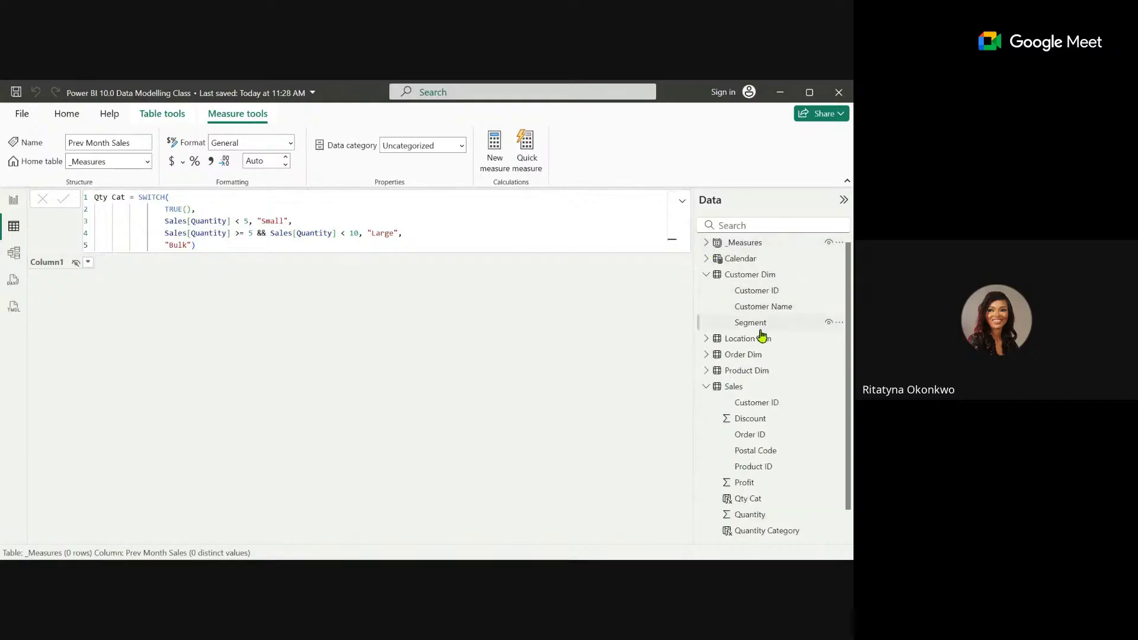
left_click(739, 257)
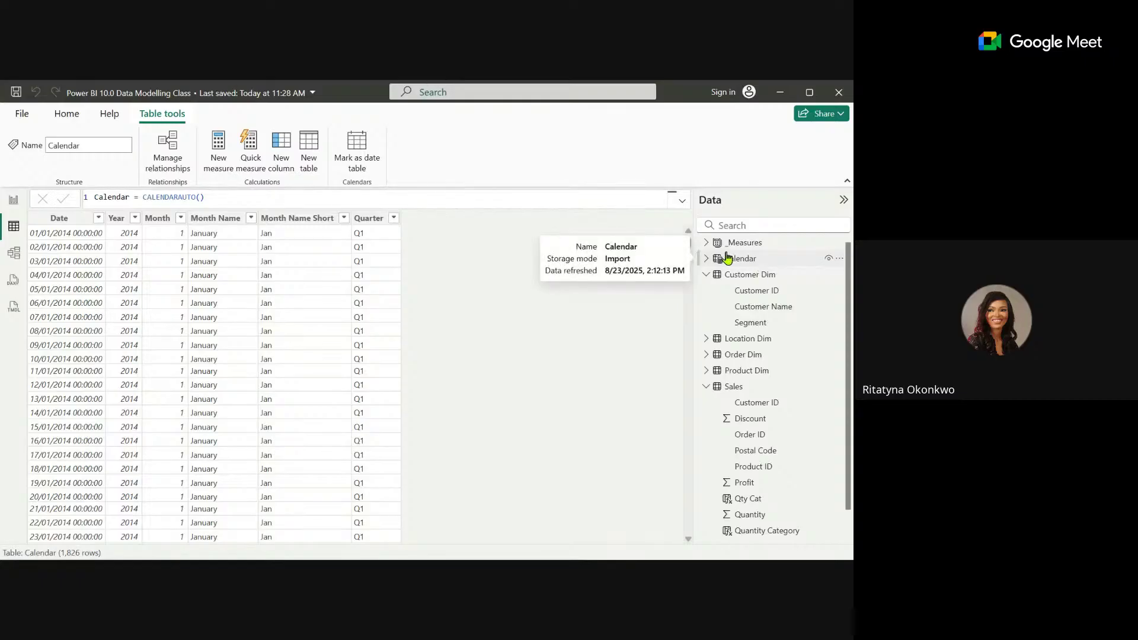
left_click(211, 219)
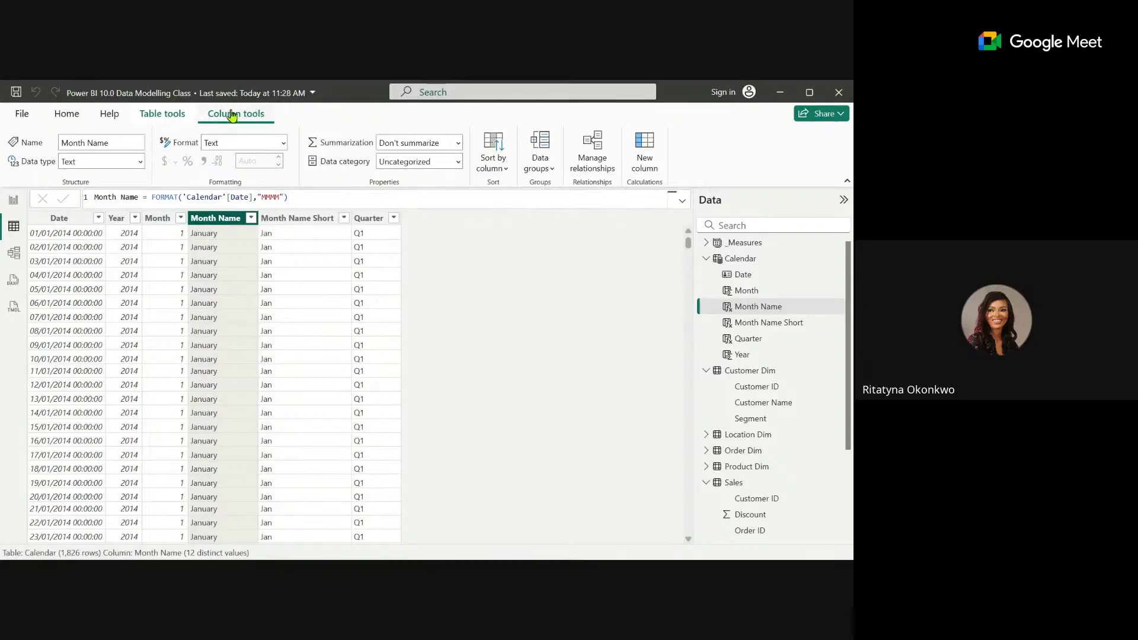
left_click(495, 151)
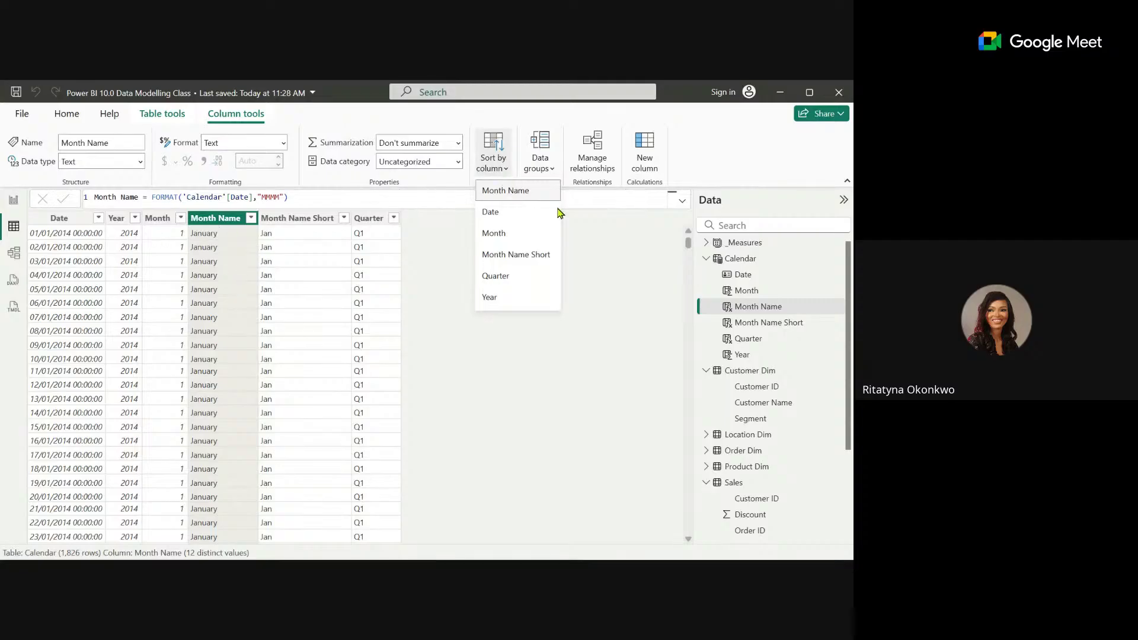
left_click(493, 237)
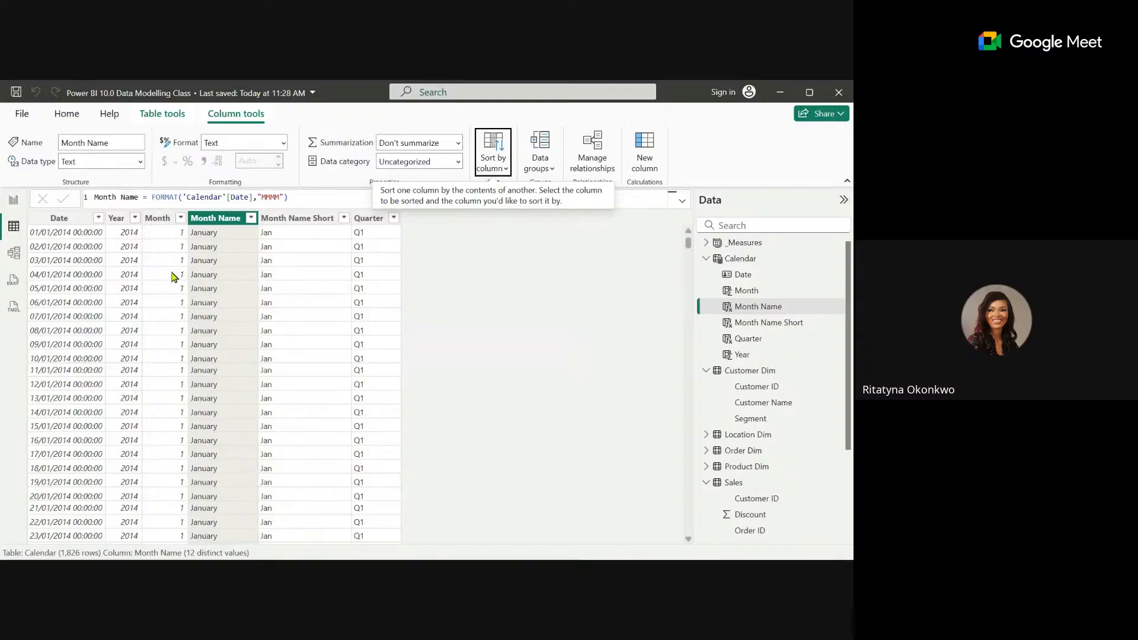
Set the Calendar table's Month Name Short column to sort by the Month column.
left_click(294, 220)
left_click(498, 167)
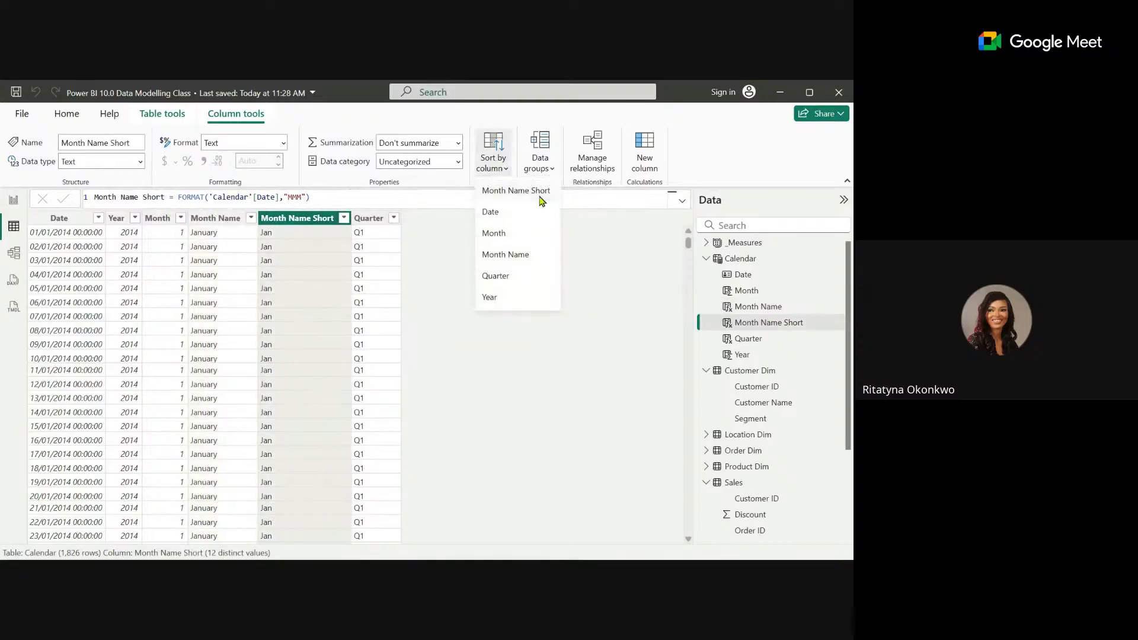
left_click(505, 238)
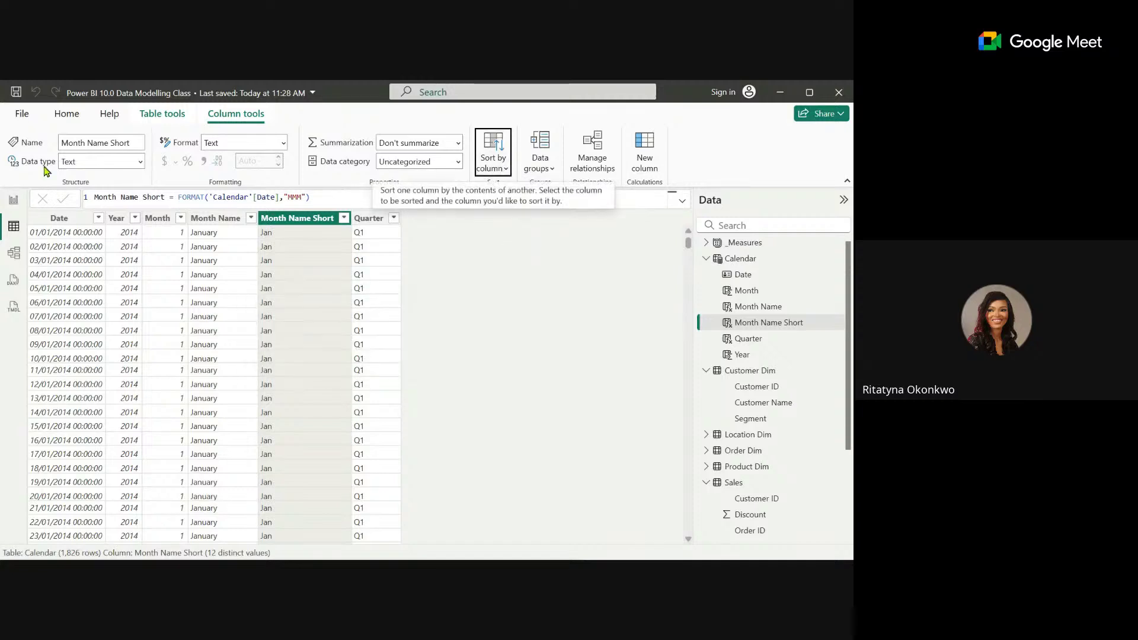
Return to the report's matrix, add the Prev Month Sales measure and format it with 2 decimal places.
left_click(5, 208)
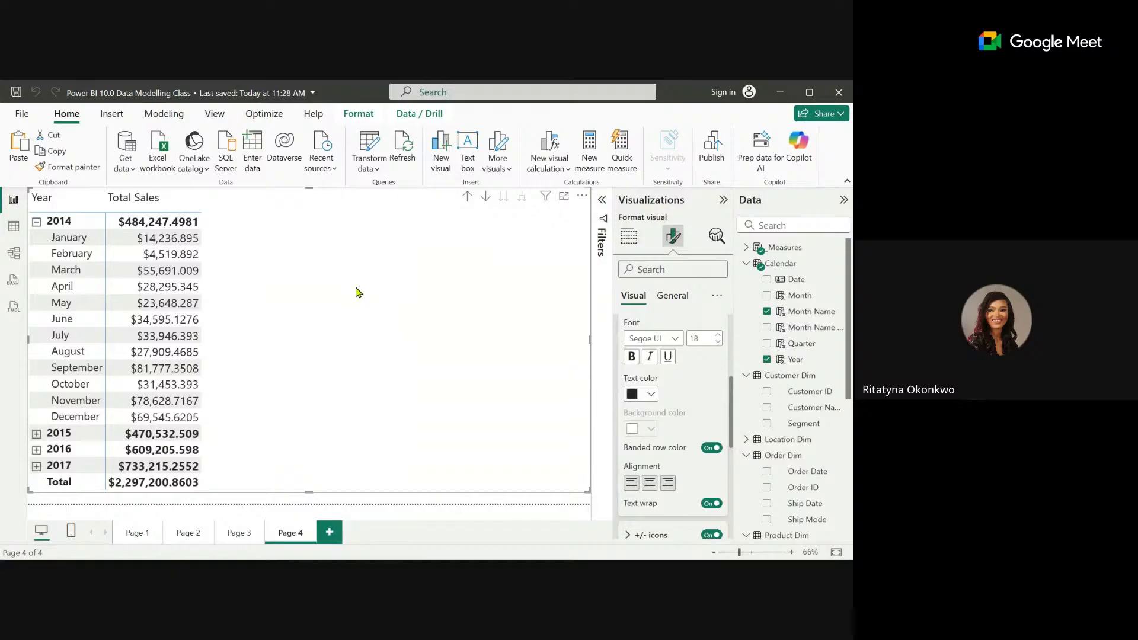
left_click(745, 250)
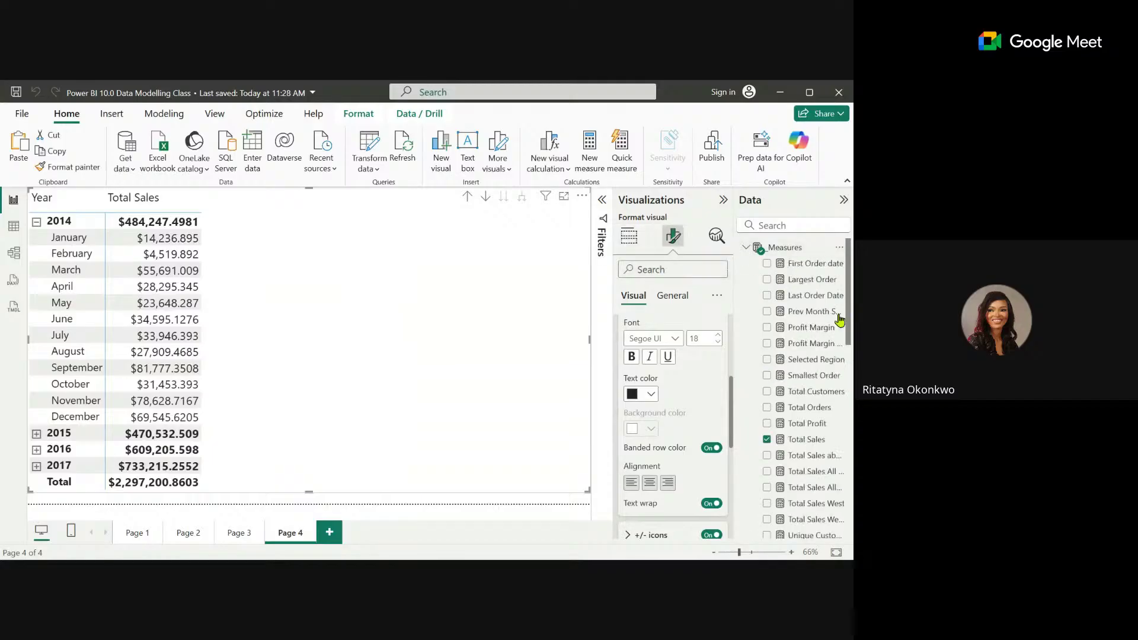
left_click(767, 312)
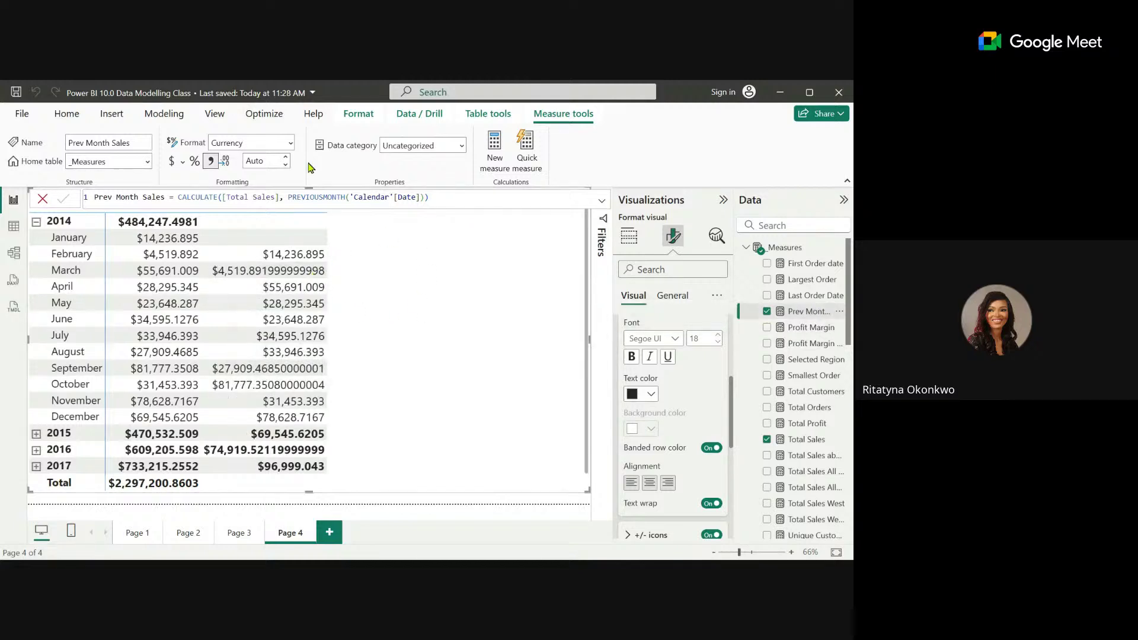
left_click(259, 159)
type("0")
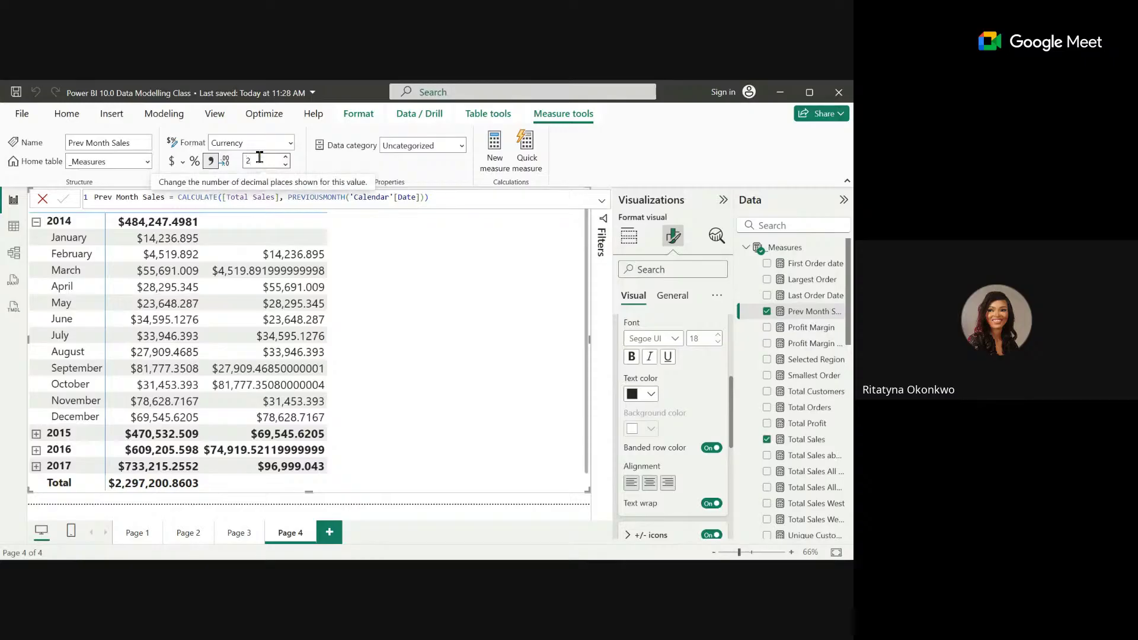
key("BackSpace")
type("2")
key("Return")
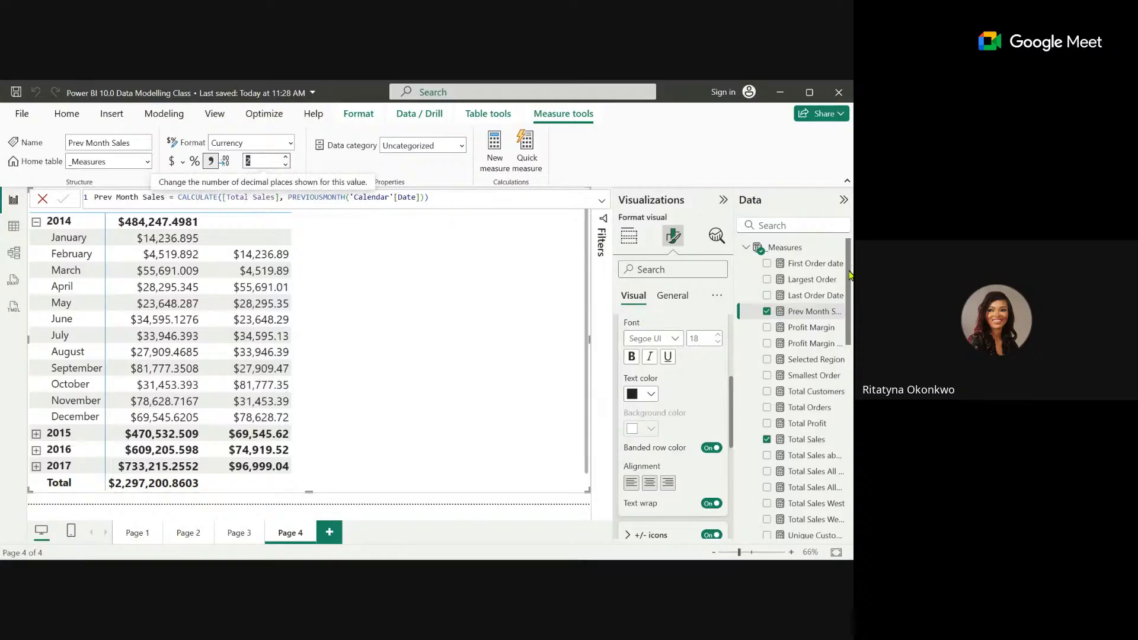
Format the Total Sales measure with 2 decimal places and reduce the matrix's width.
scroll(842, 285, "down", 1)
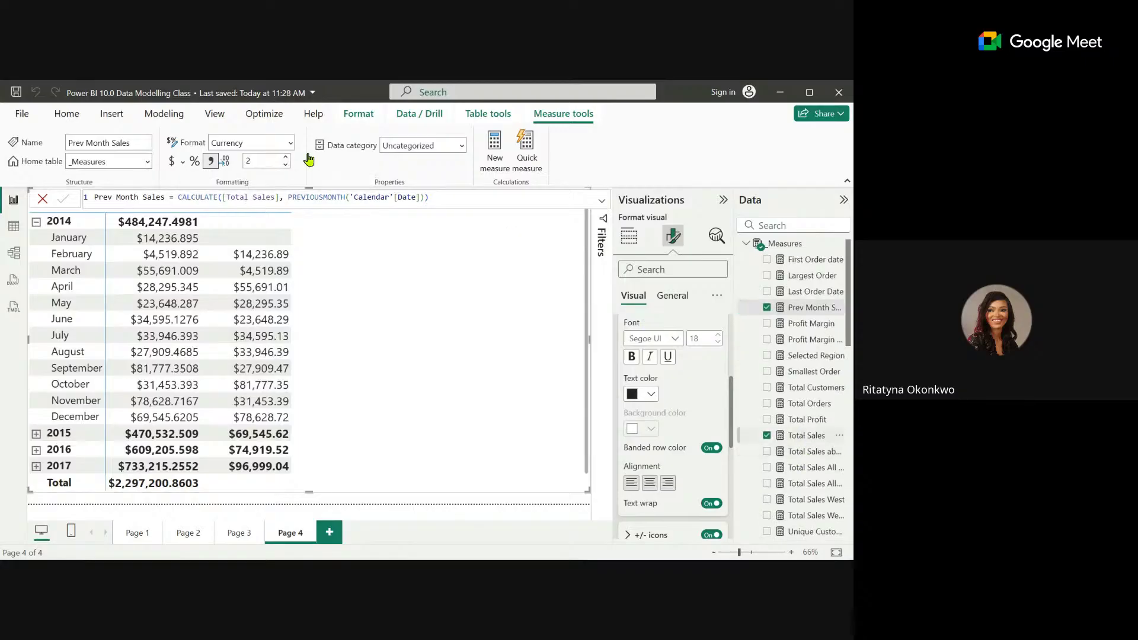
left_click(261, 162)
type("2")
key("Return")
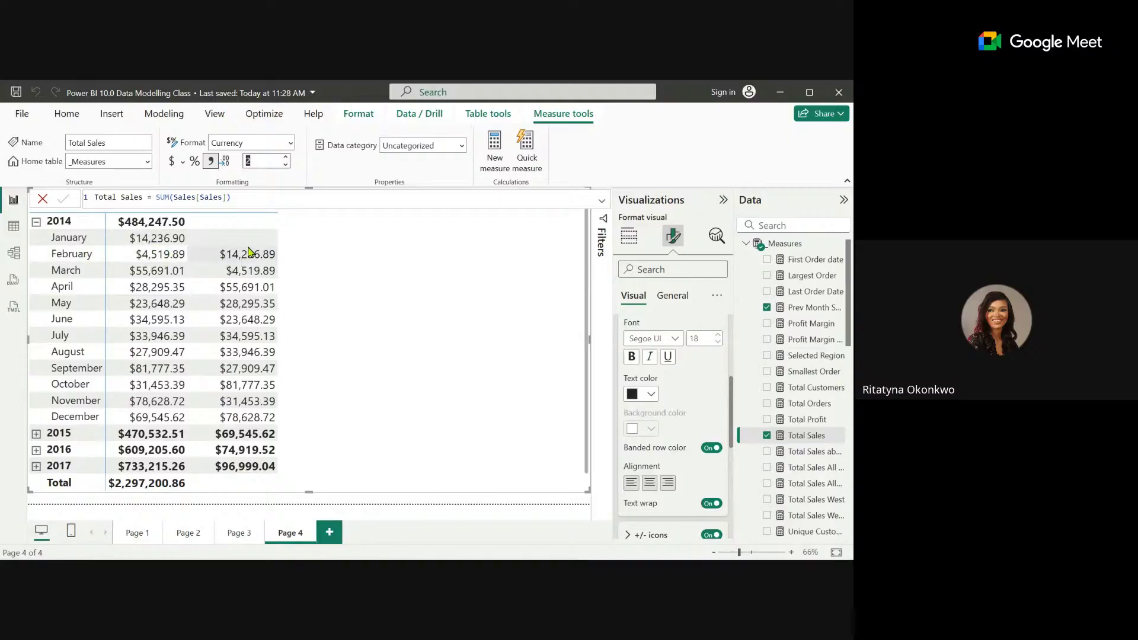
left_click(42, 198)
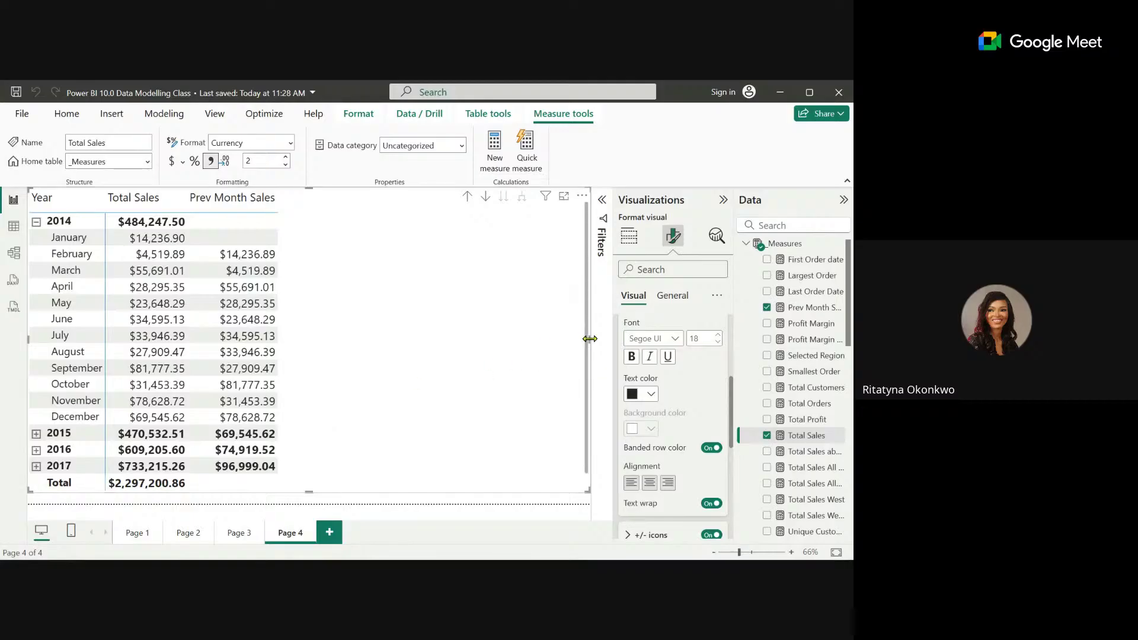
left_click_drag(590, 338, 444, 348)
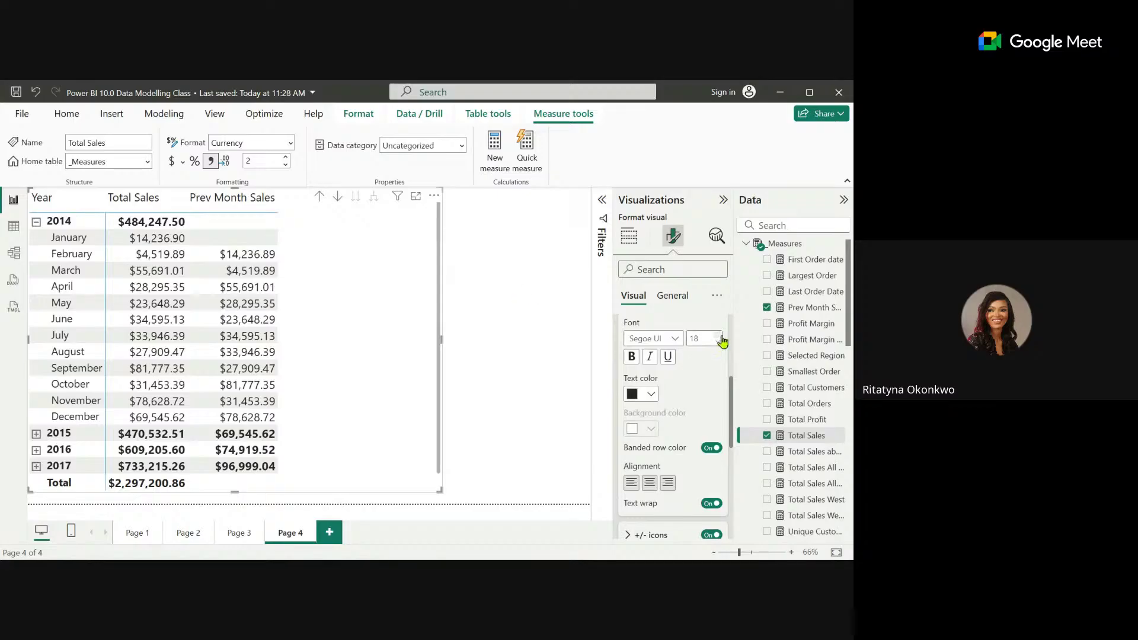
Create a new measure named MoM Growth% and start its formula with the DIVIDE function.
left_click(794, 307)
left_click(496, 154)
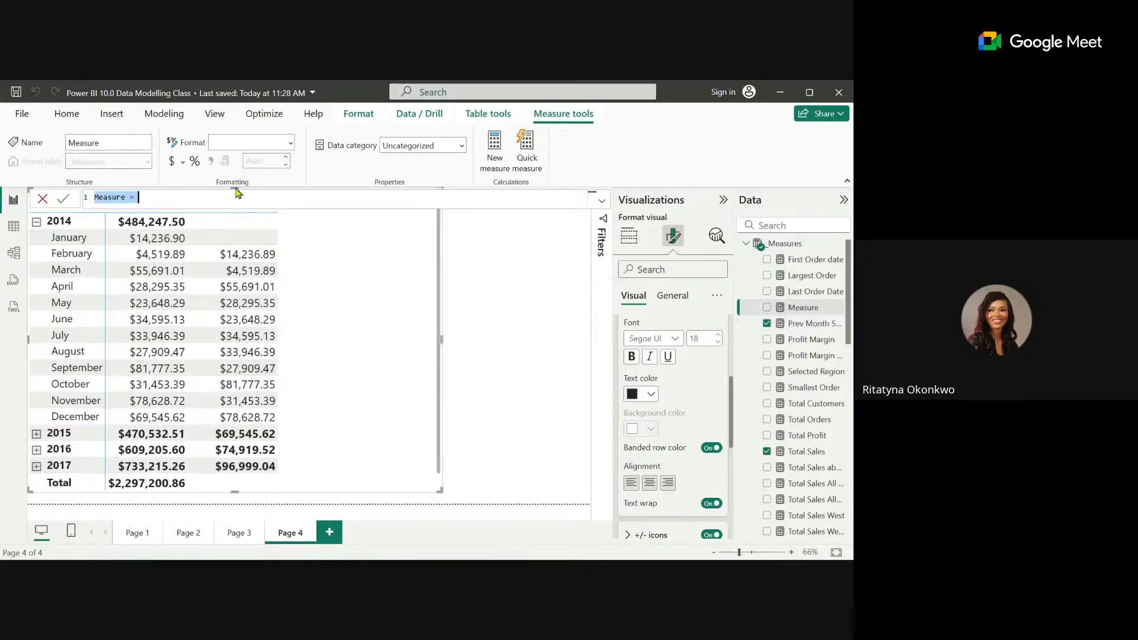
key("BackSpace")
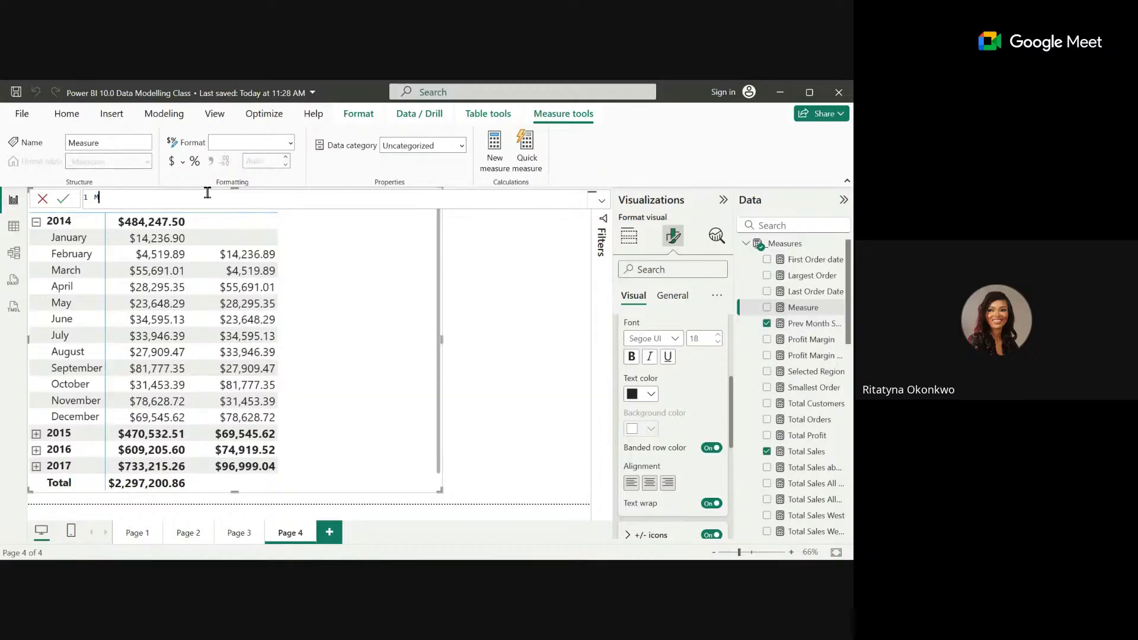
type("MoM Growth% =")
type("DIVIDE")
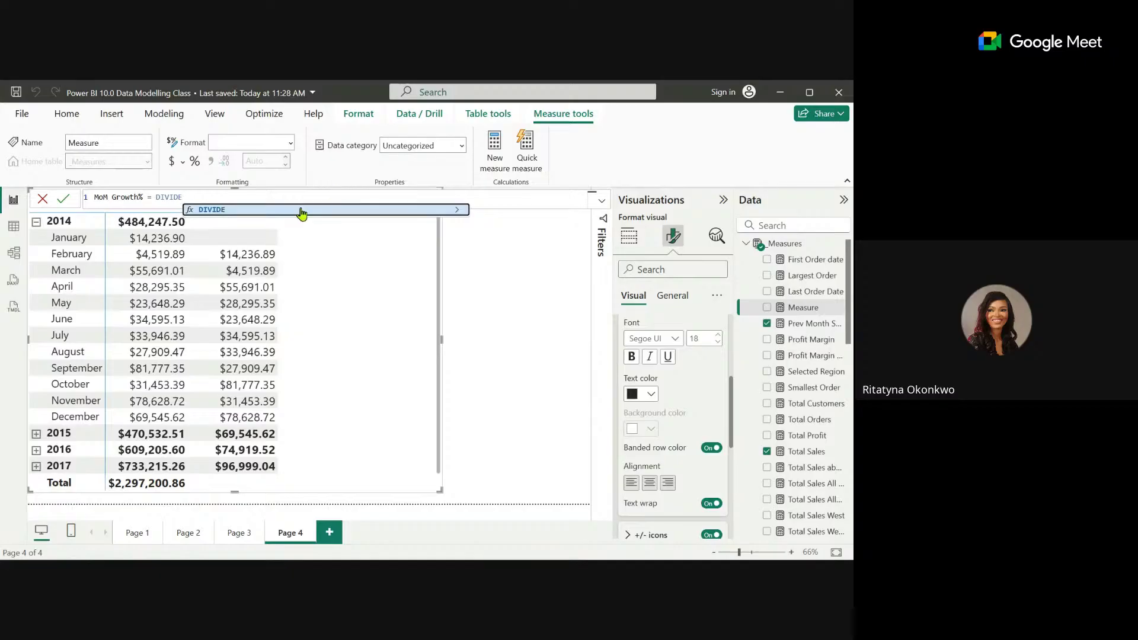
left_click(299, 210)
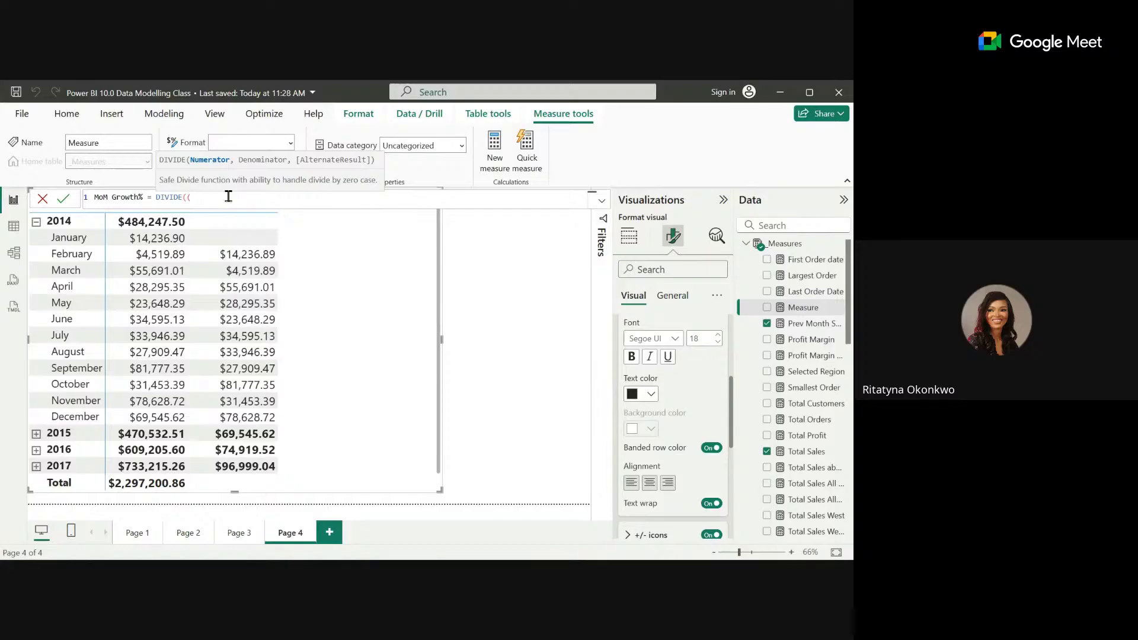
Enter [Total Sales] minus [Prev Month Sales] in parentheses as the DIVIDE numerator of the MoM Growth% measure.
type("TOT")
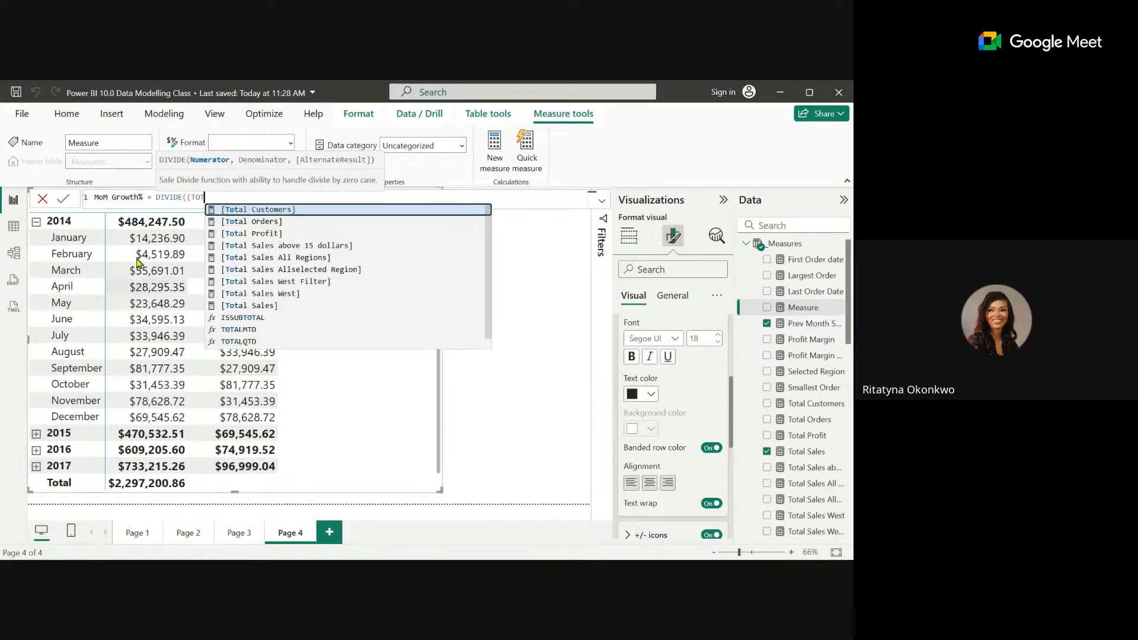
left_click(268, 305)
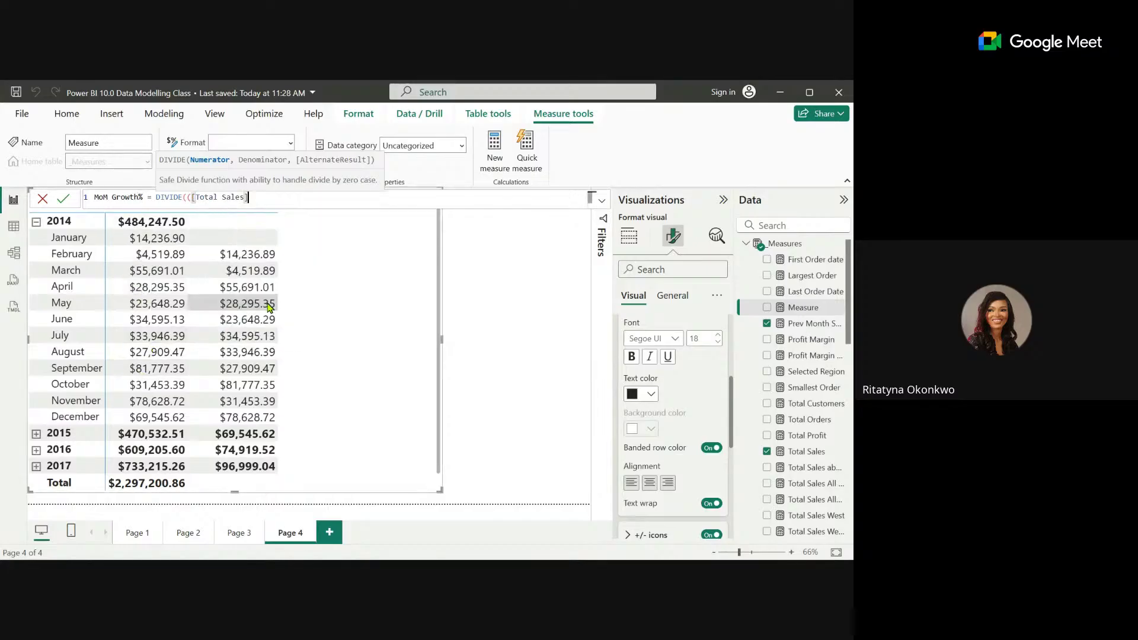
type("- PREV")
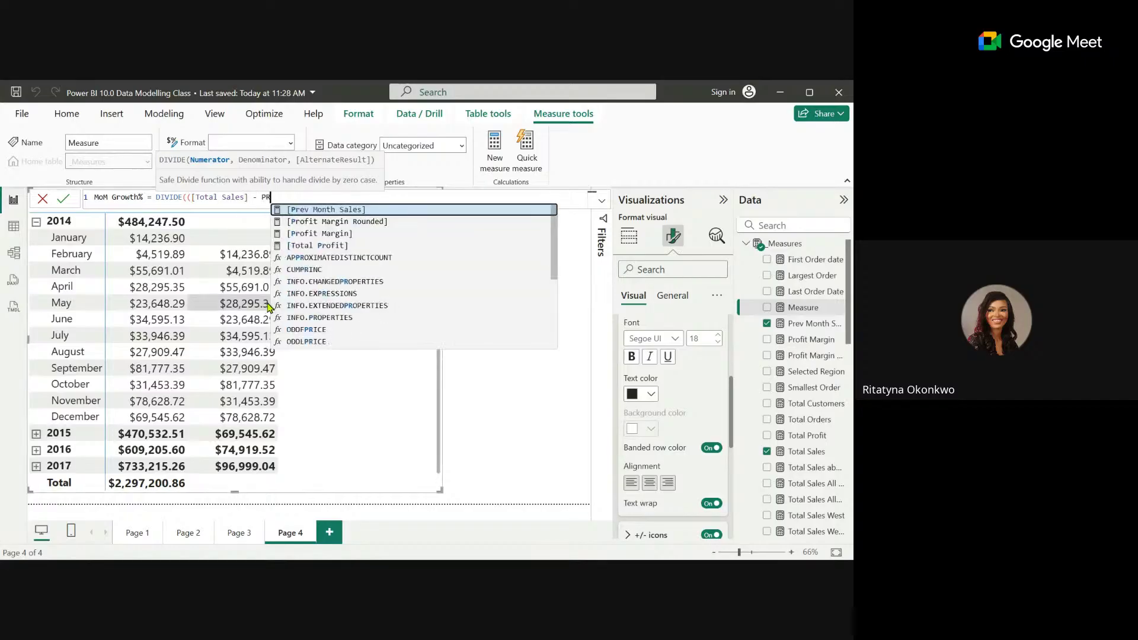
left_click(348, 211)
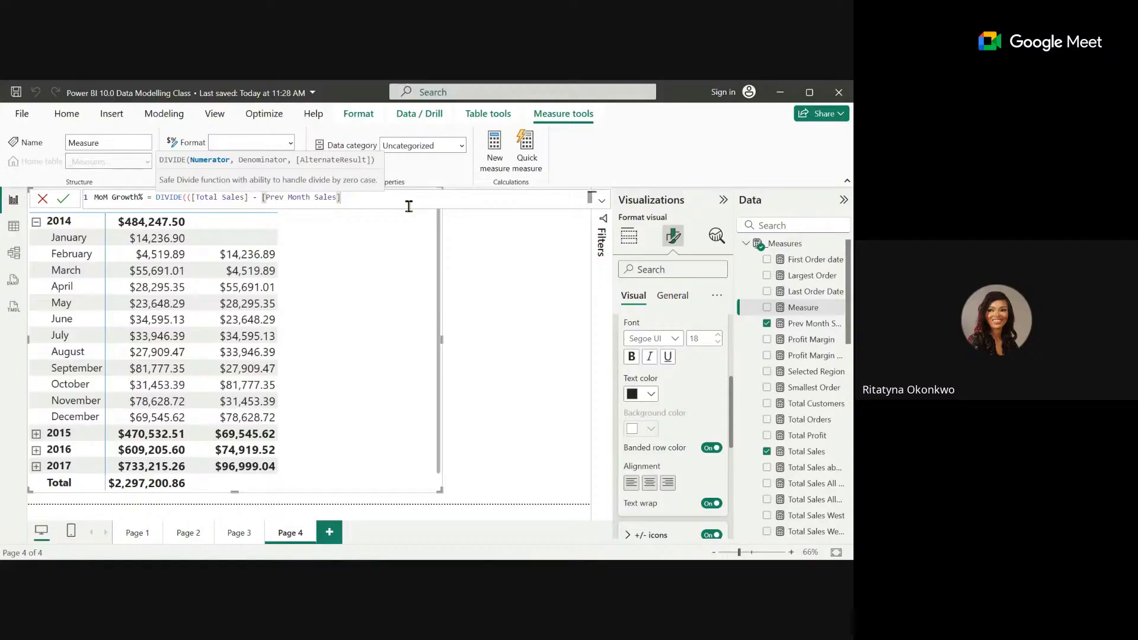
type(")")
Add [Prev Month Sales] as the DIVIDE denominator and commit the MoM Growth% measure.
type(",")
type(" PRE")
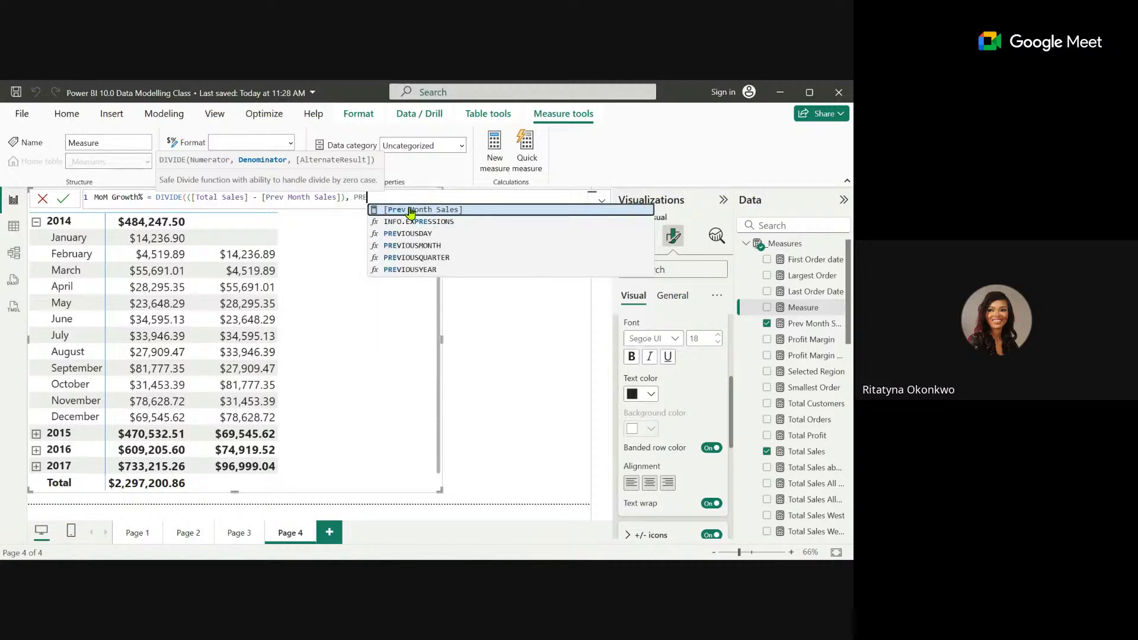
type("VIO")
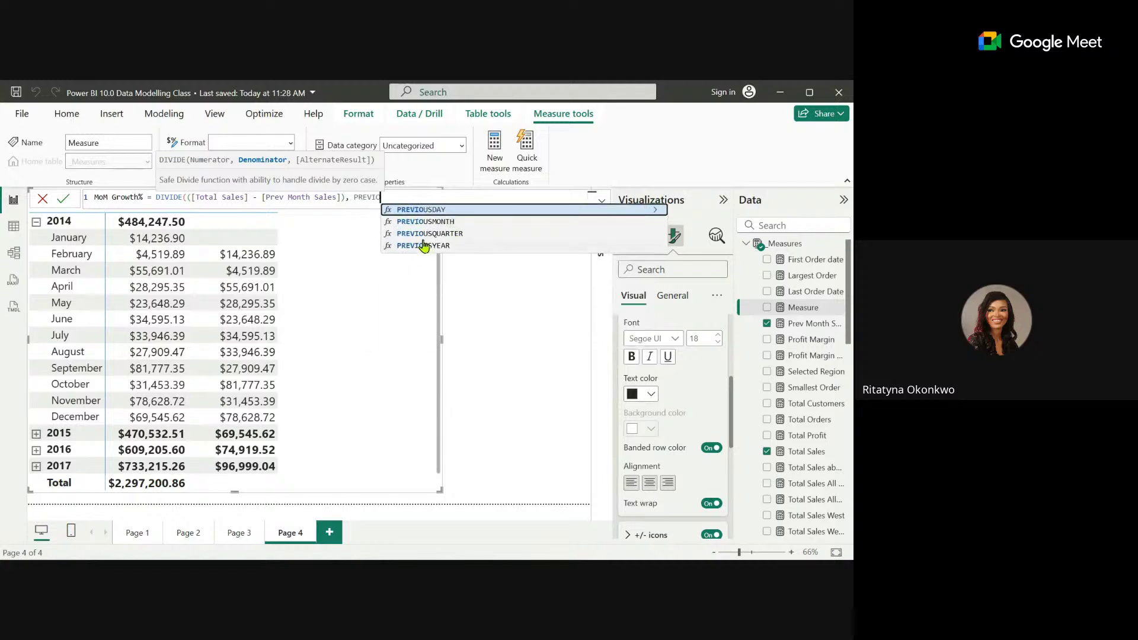
key("BackSpace")
key("BackSpace")
key("BackSpace")
key("BackSpace")
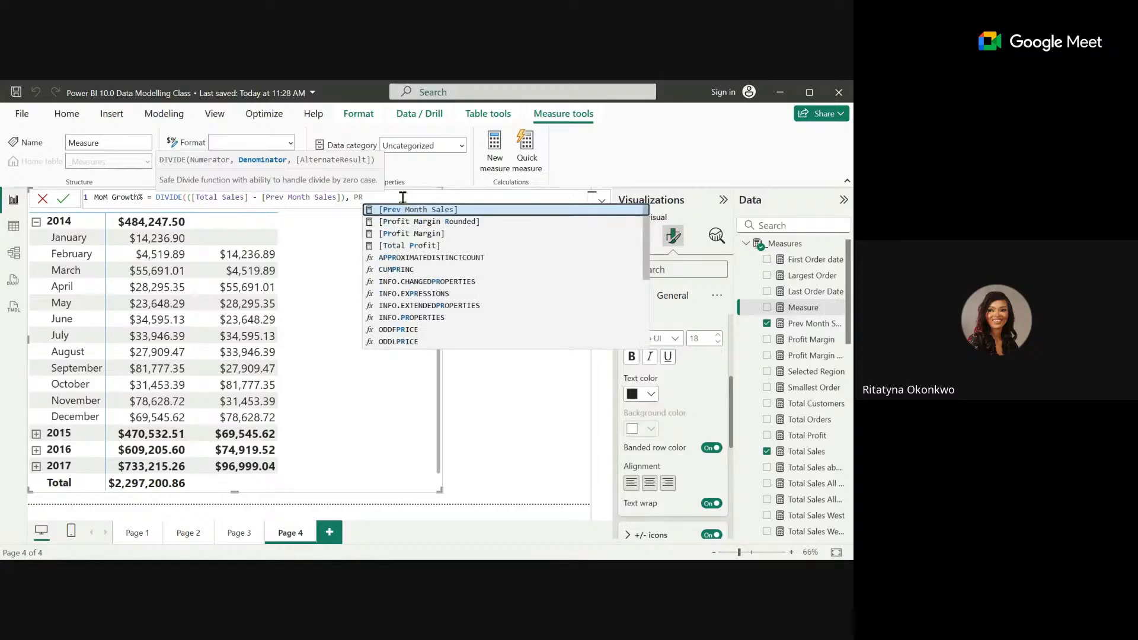
left_click(418, 210)
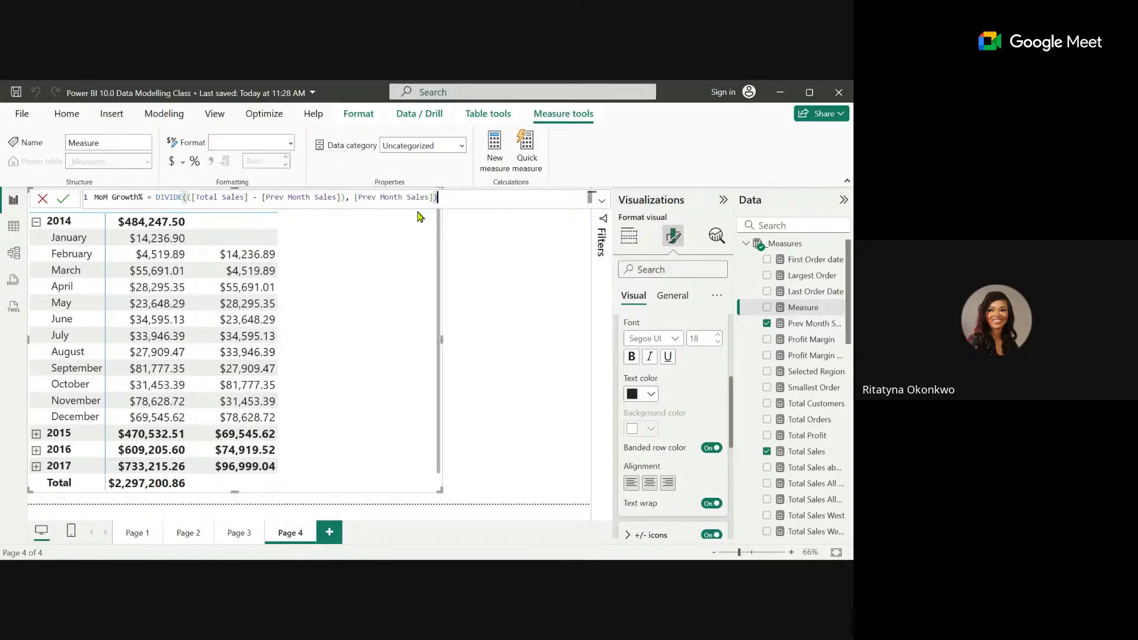
type(")")
key("Return")
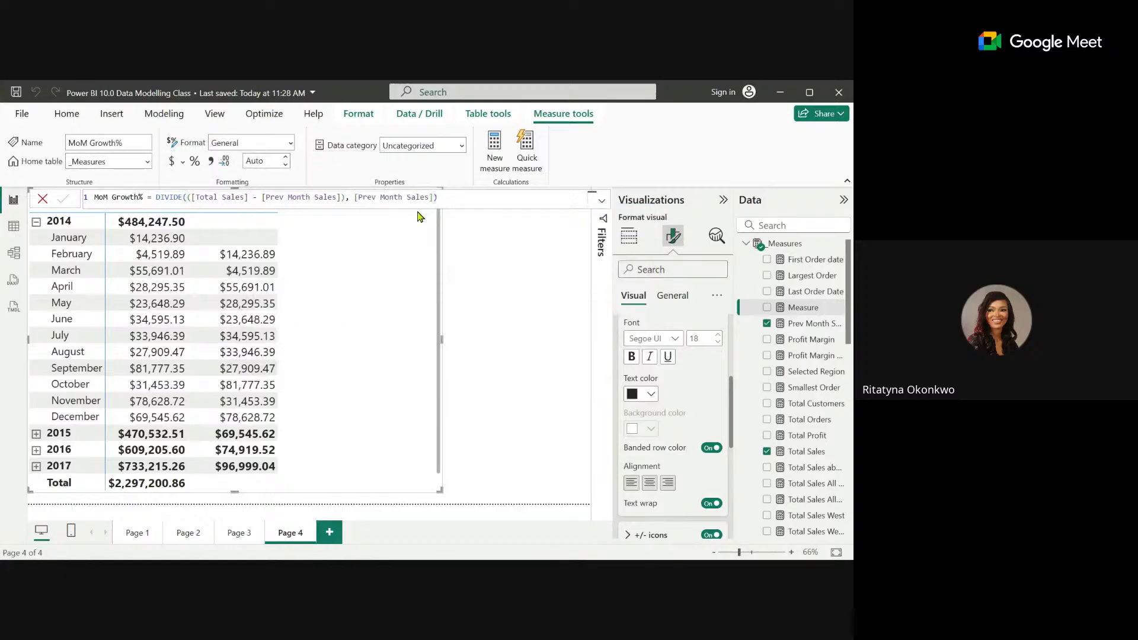
mouse_move(312, 547)
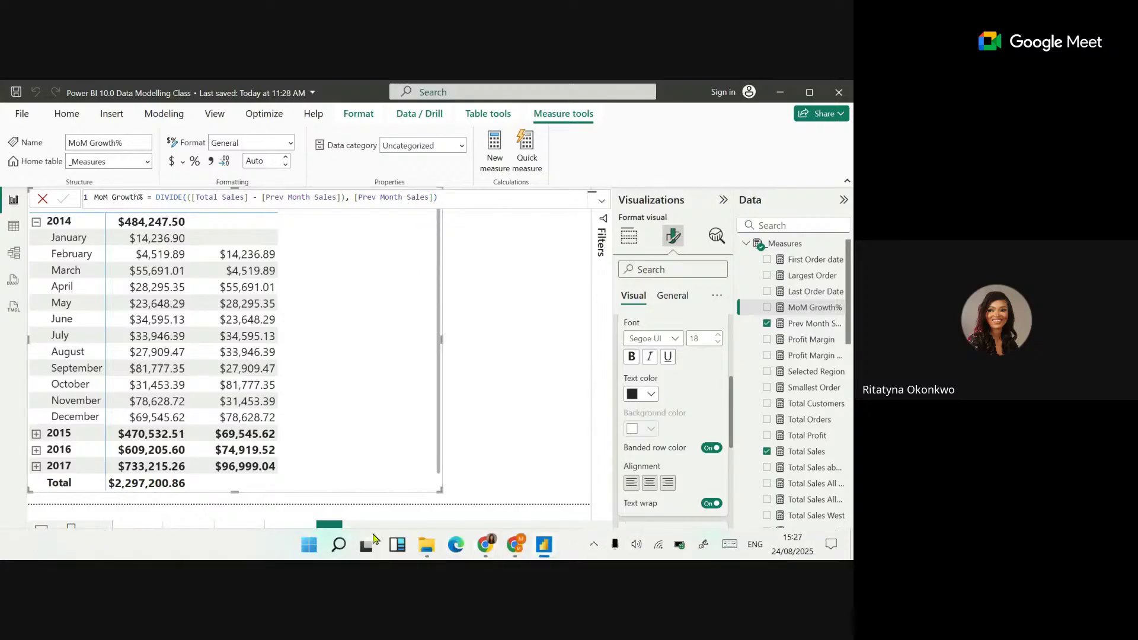
left_click(309, 545)
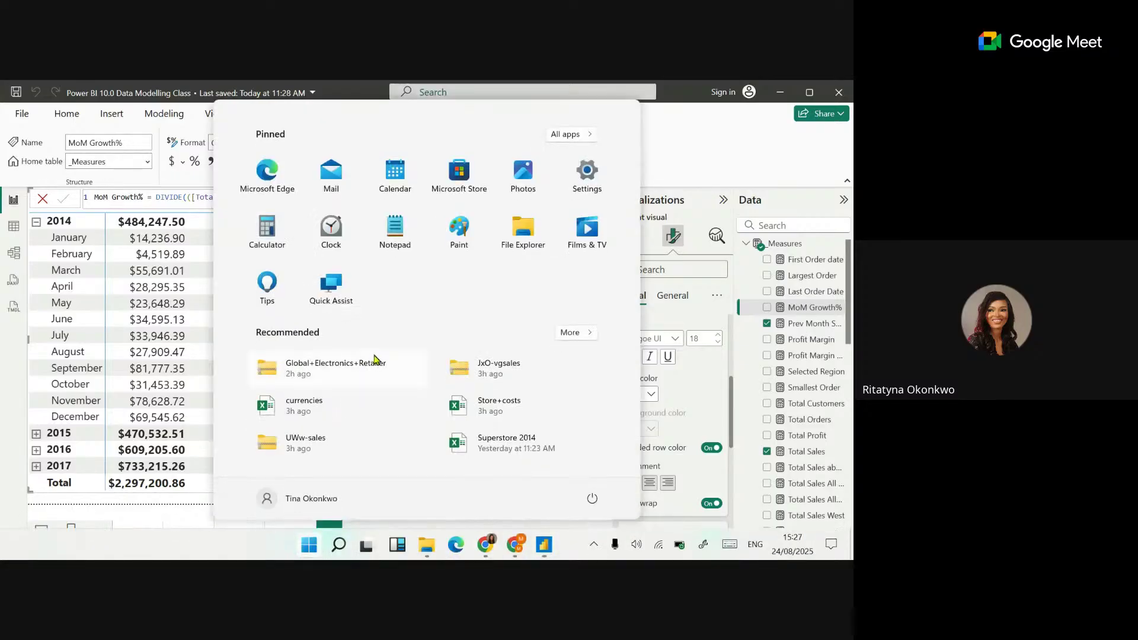
left_click(398, 237)
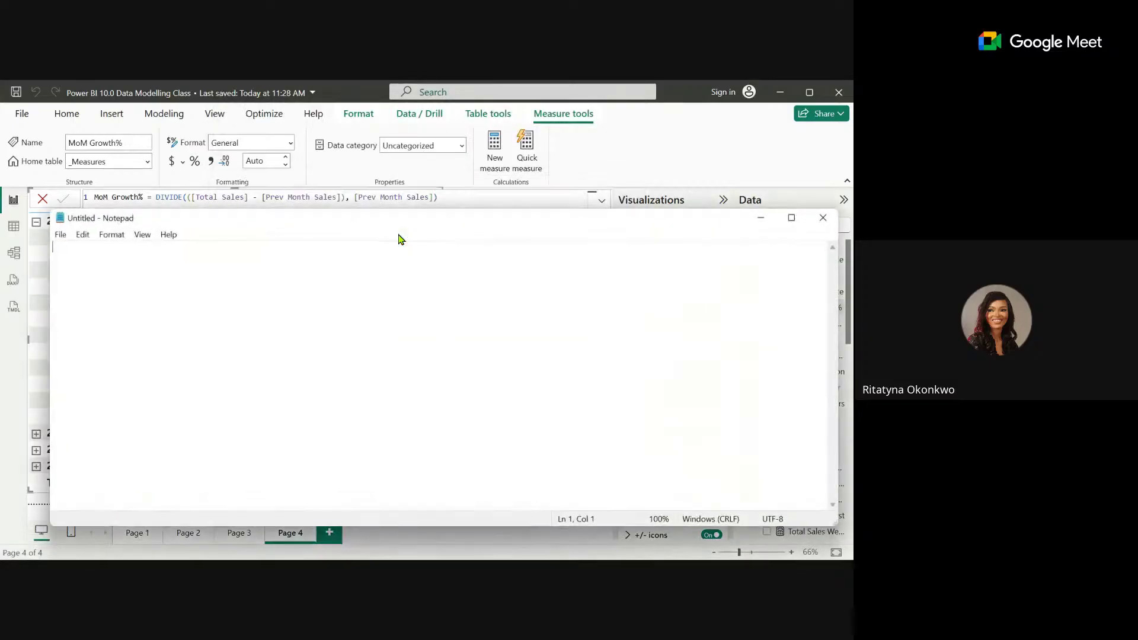
left_click(792, 217)
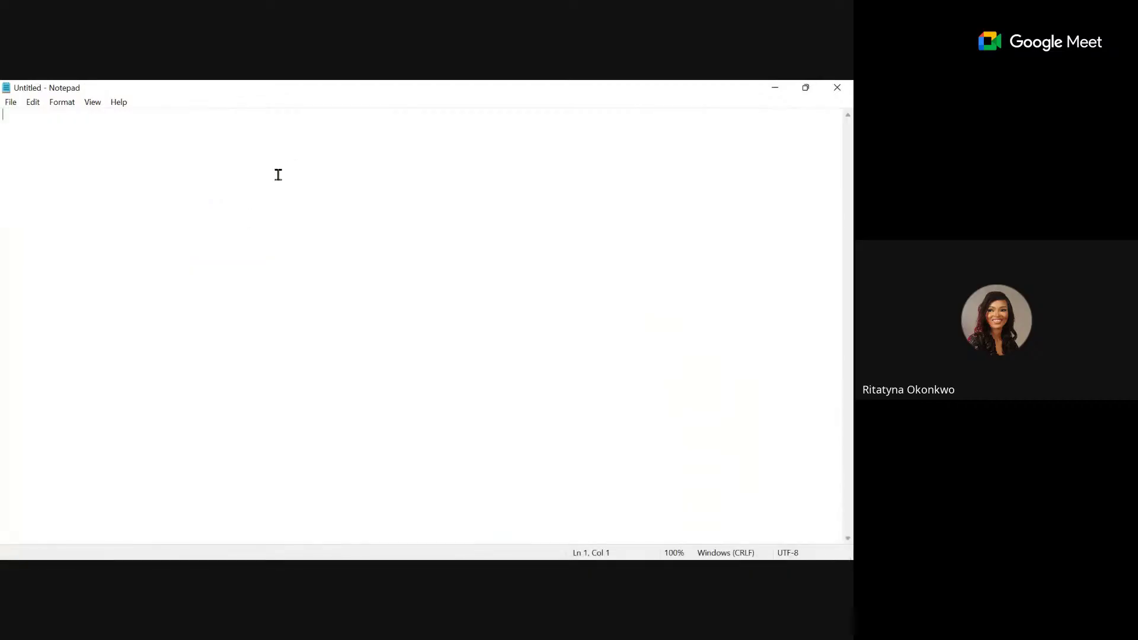
type("Julu")
key("ctrl+a")
left_click(33, 102)
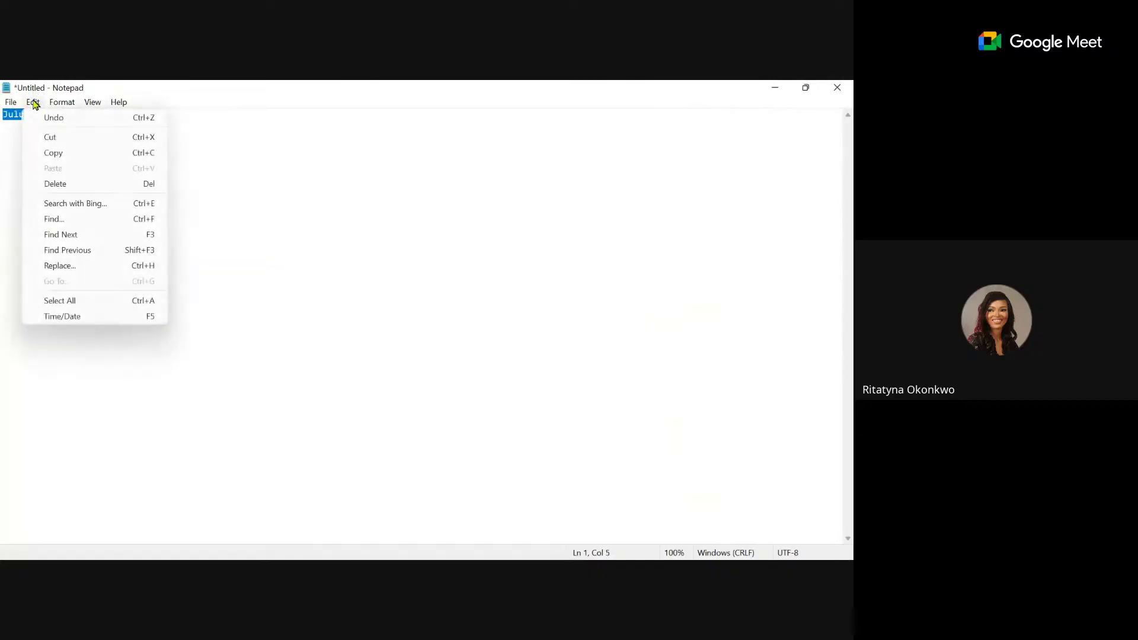
mouse_move(16, 105)
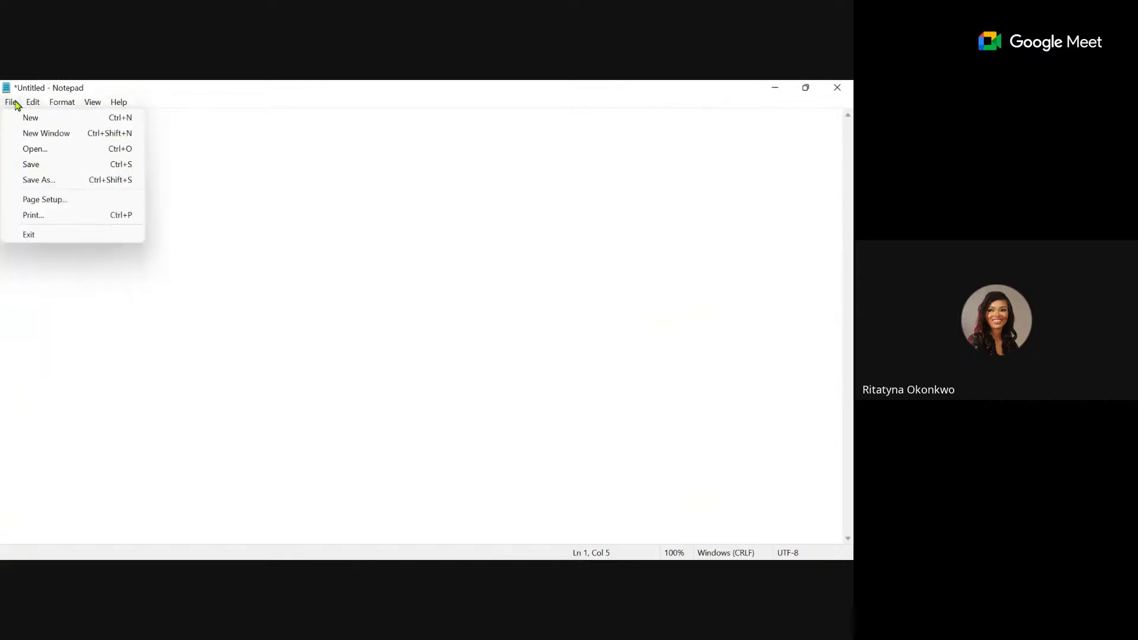
left_click(830, 88)
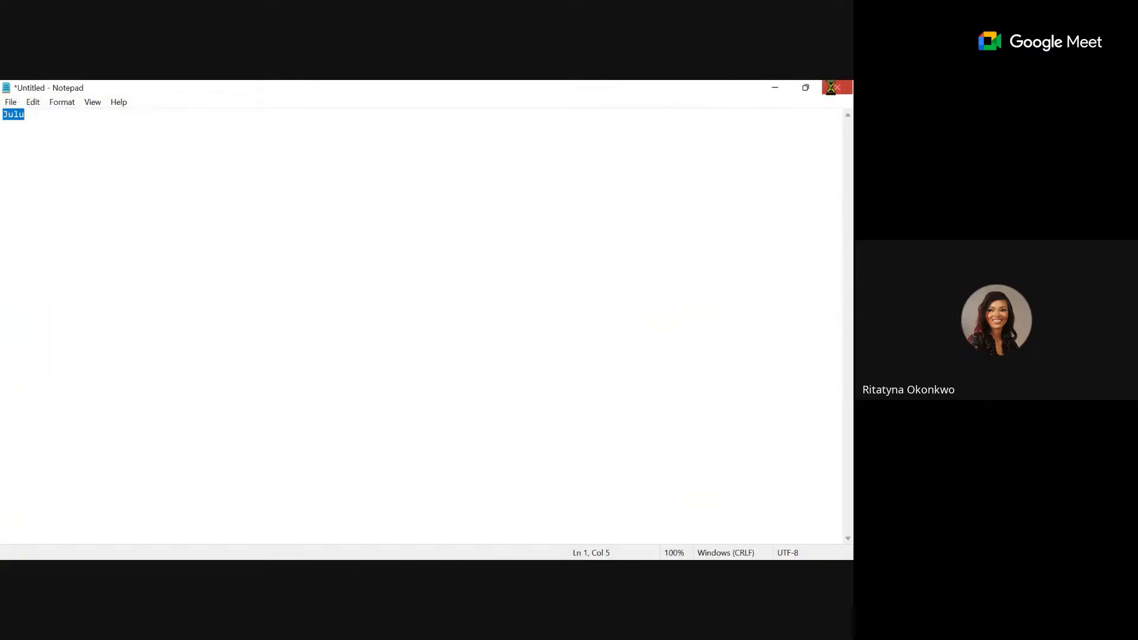
left_click(452, 330)
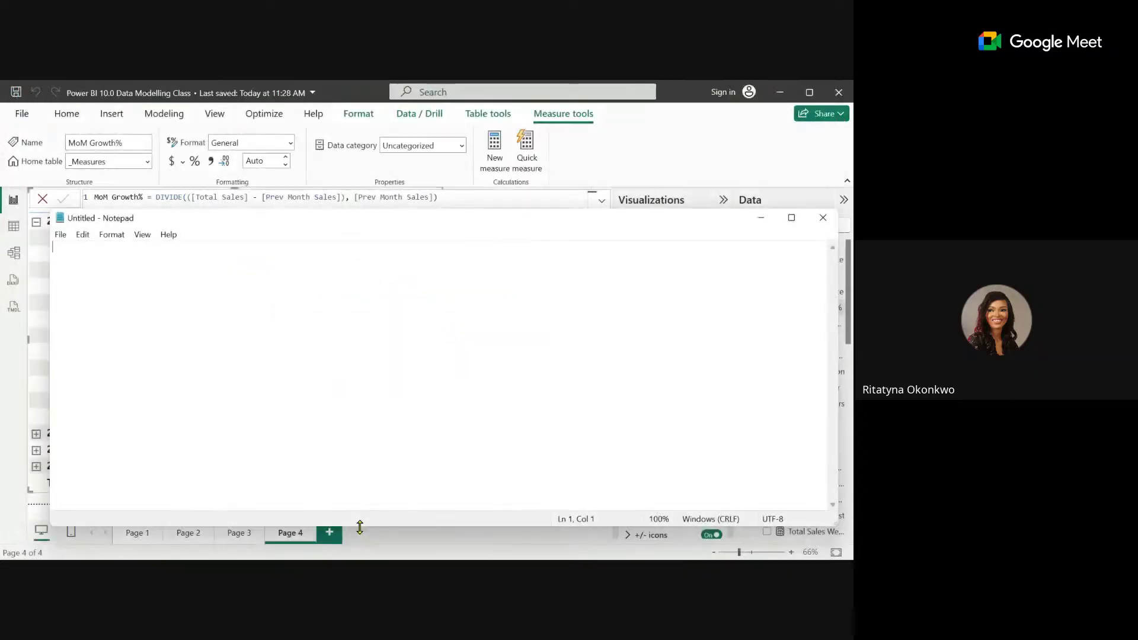
left_click(823, 218)
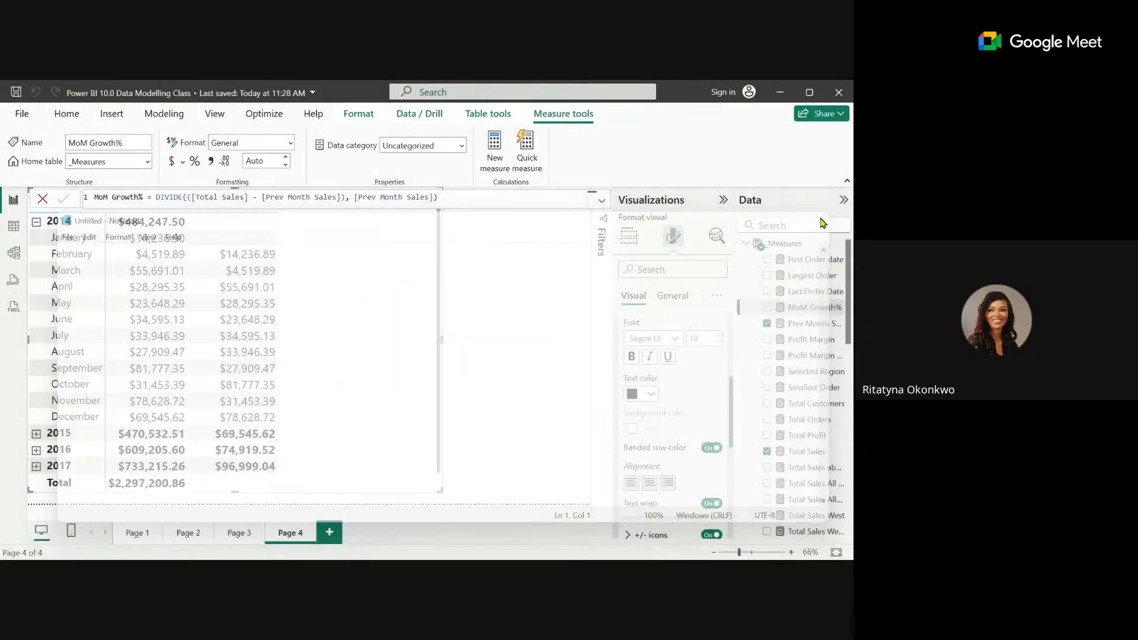
Switch to Excel by opening the recent Store+costs workbook, create a blank workbook from it and close Store+costs.
left_click(317, 549)
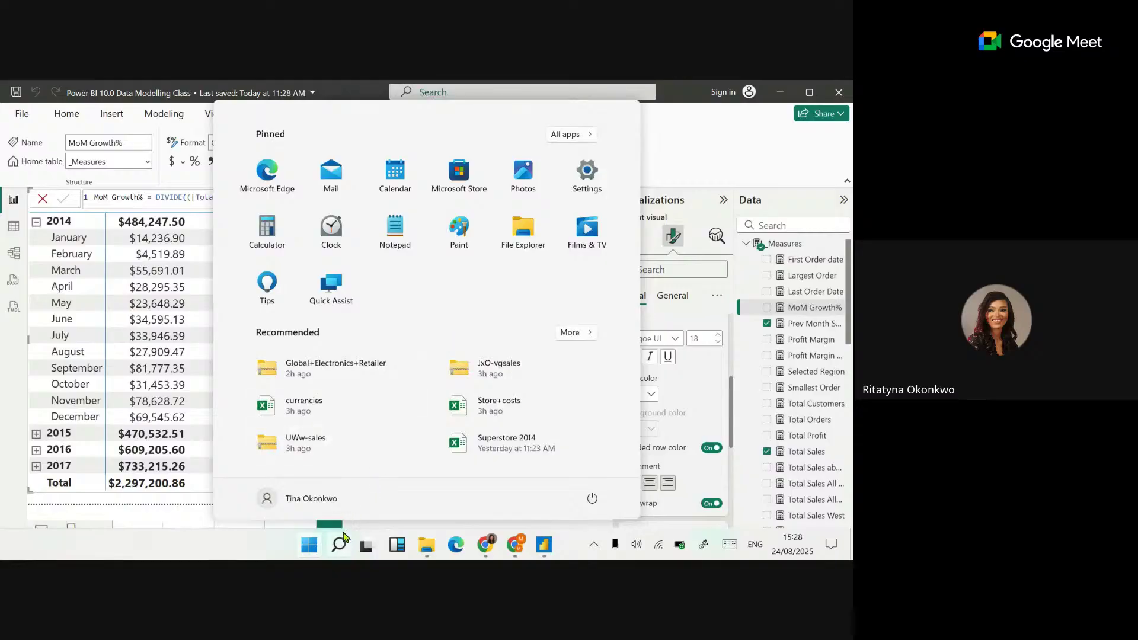
left_click(511, 409)
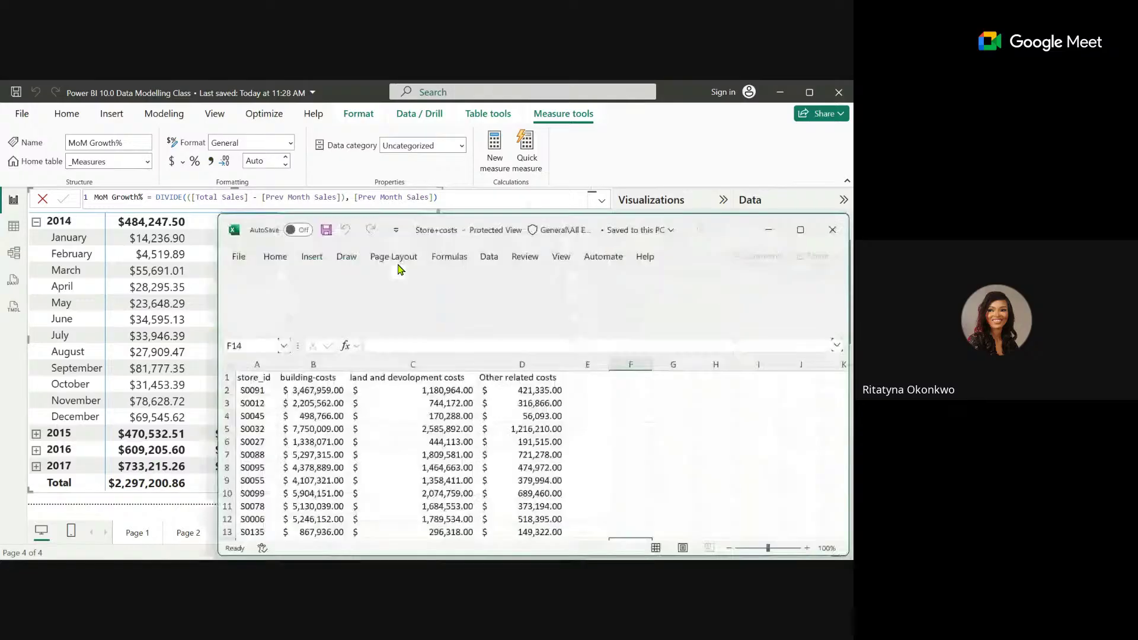
left_click(239, 256)
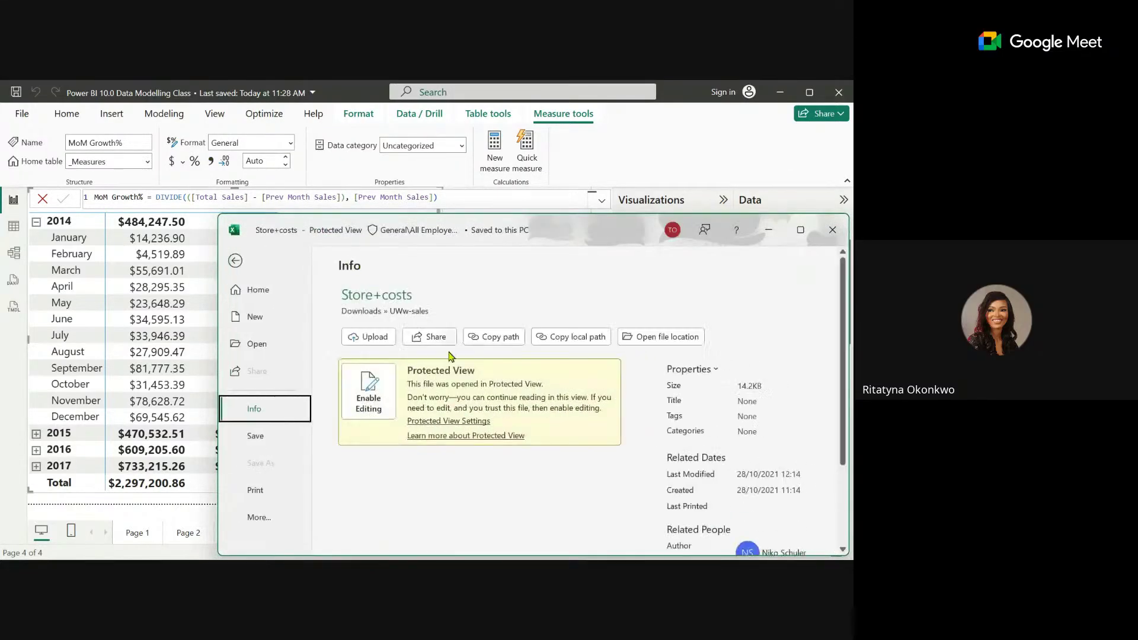
left_click(264, 316)
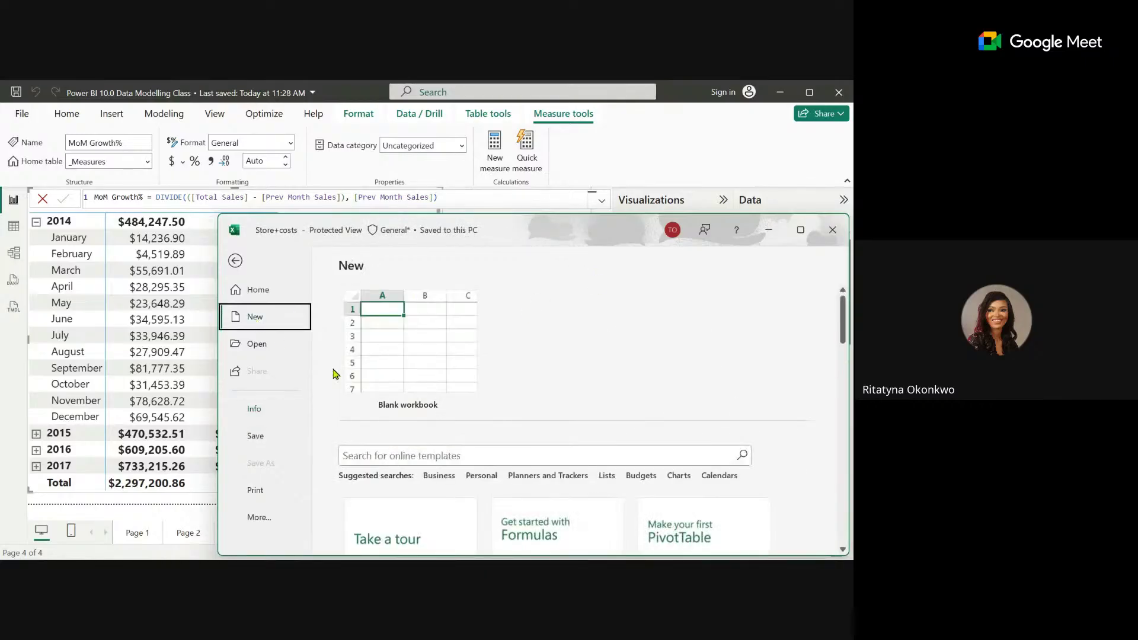
left_click(380, 359)
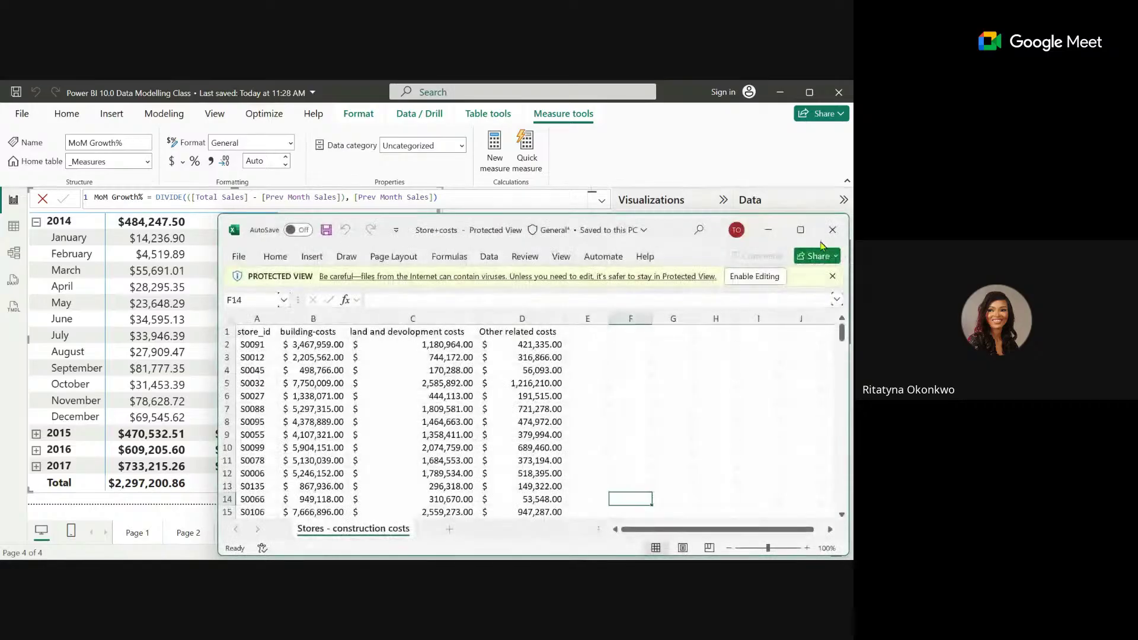
left_click(803, 228)
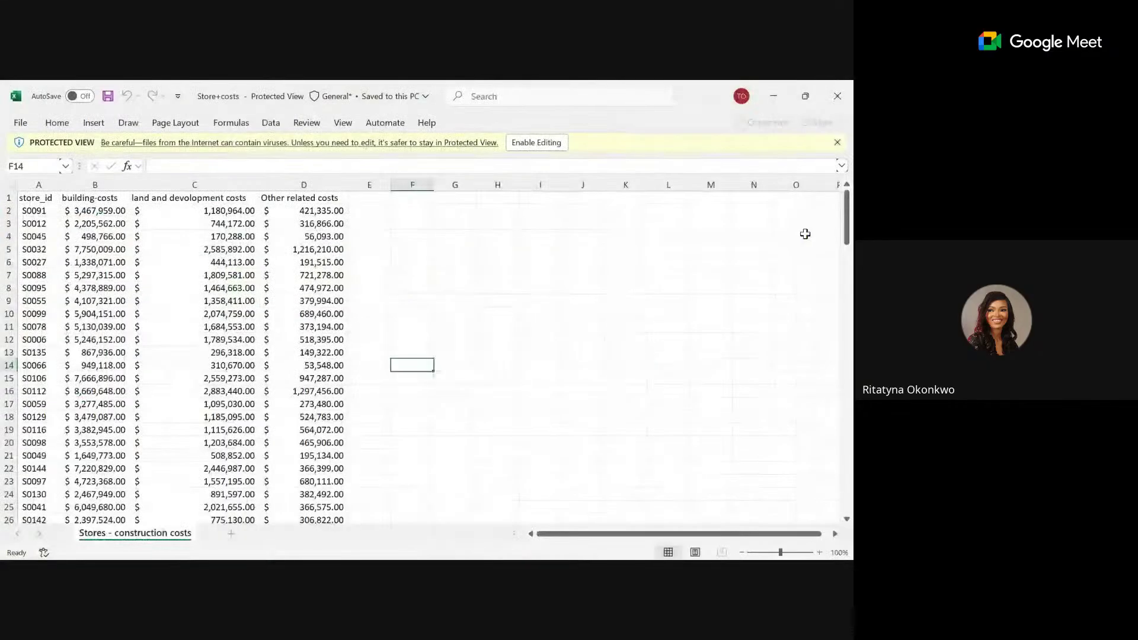
left_click(838, 96)
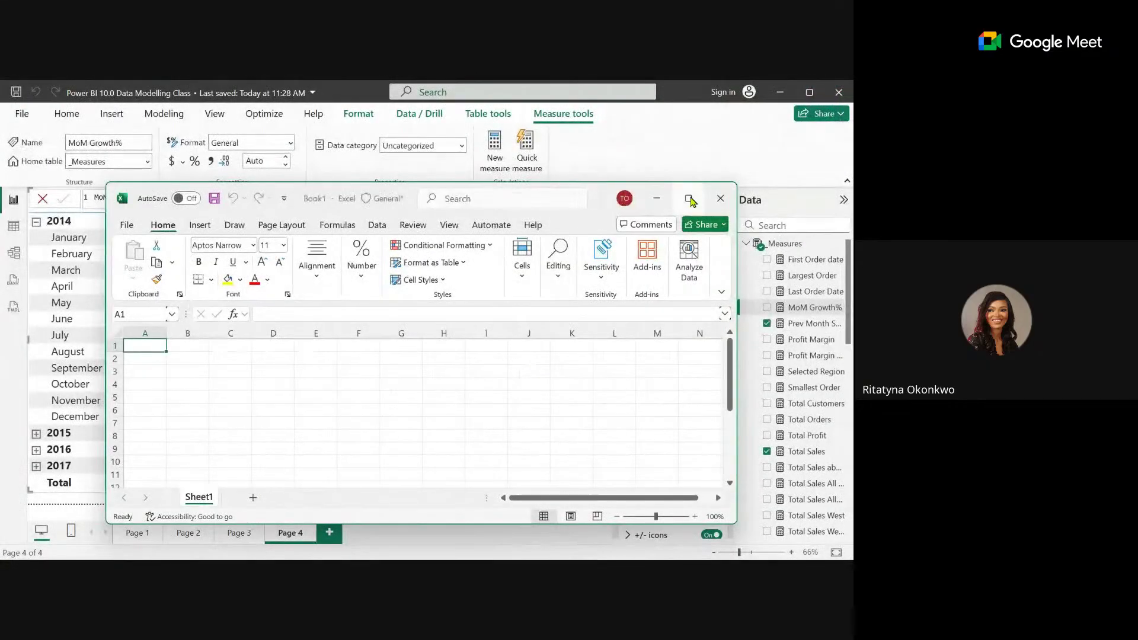
left_click(689, 198)
Enter J in cell D3 of the blank workbook.
left_click(172, 270)
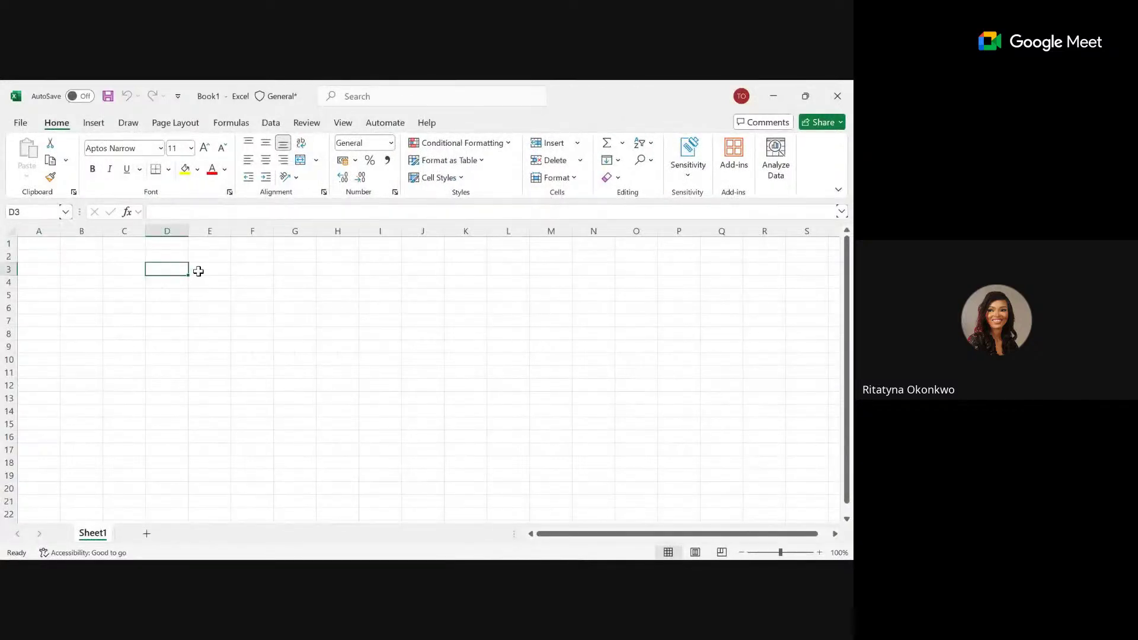
type("J")
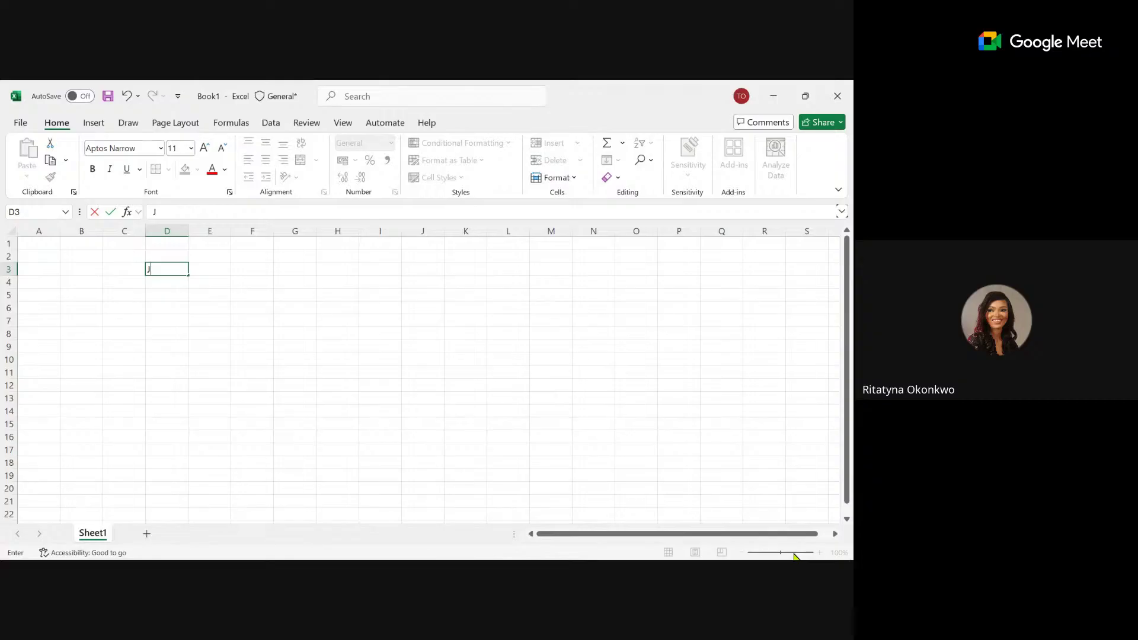
left_click(632, 398)
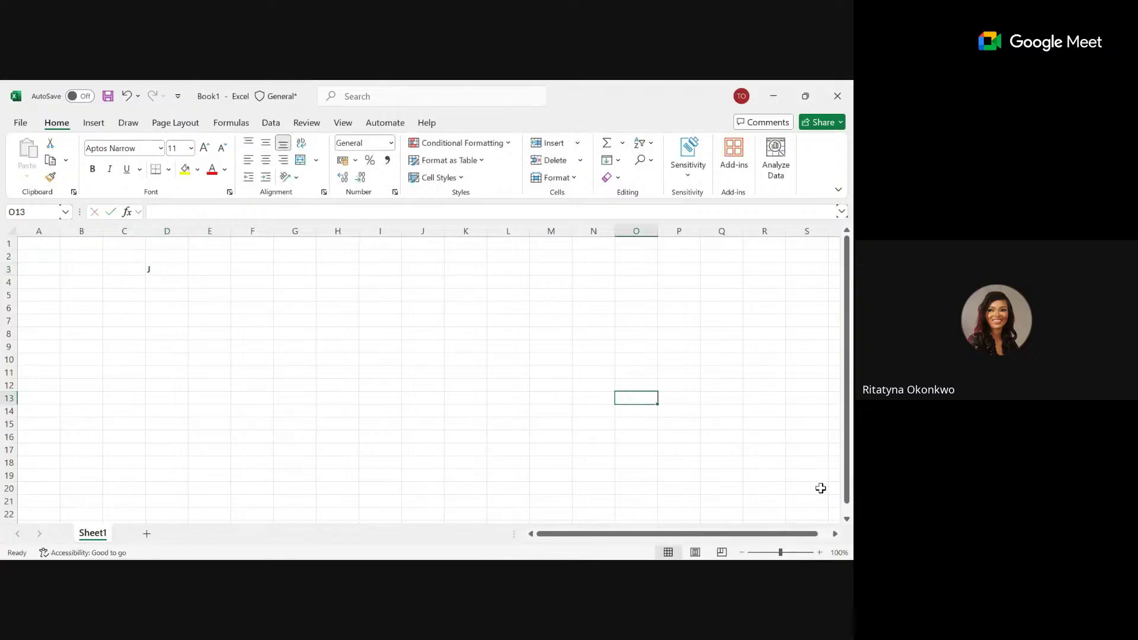
Enter July in cell K8 and the value 4 beside it in cell L8.
left_click(796, 552)
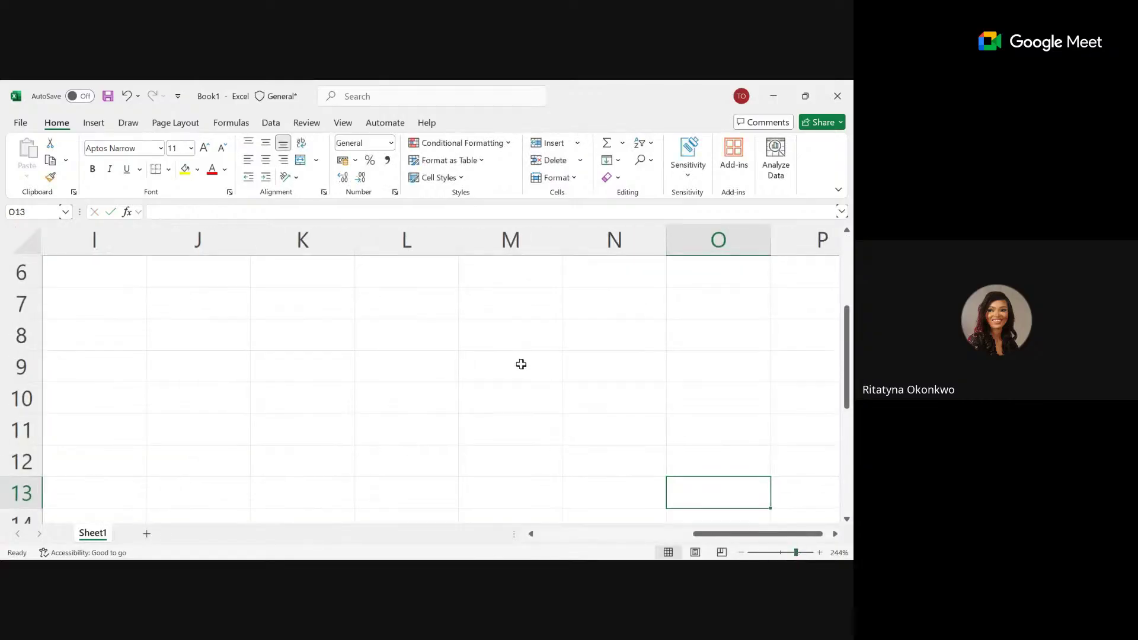
left_click(282, 334)
type("Julk")
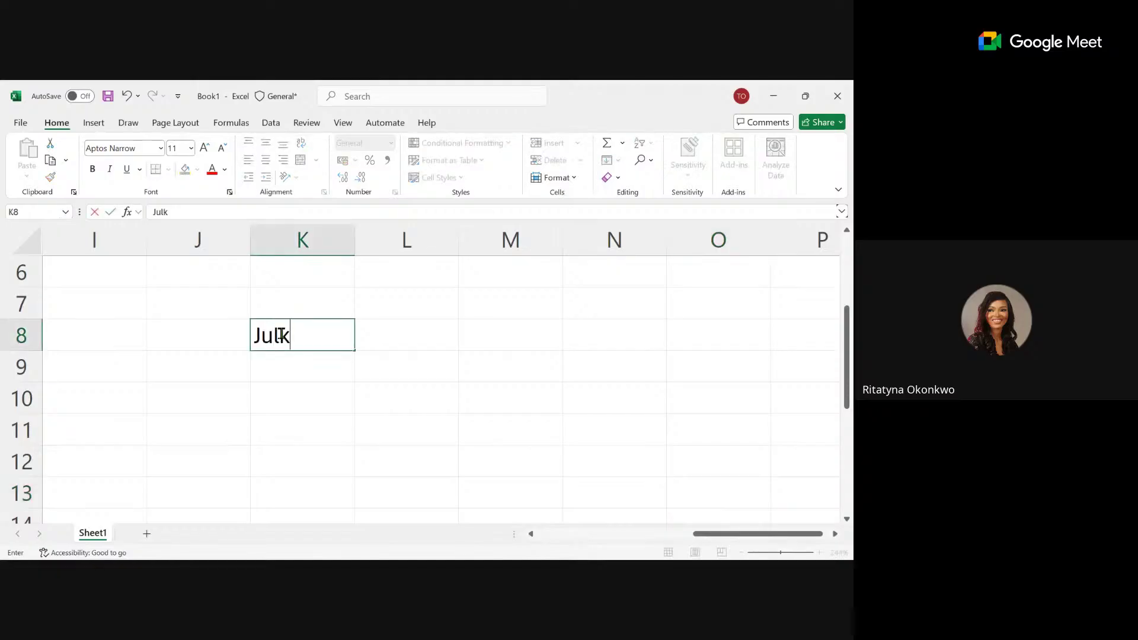
key("BackSpace")
type("y")
left_click(392, 336)
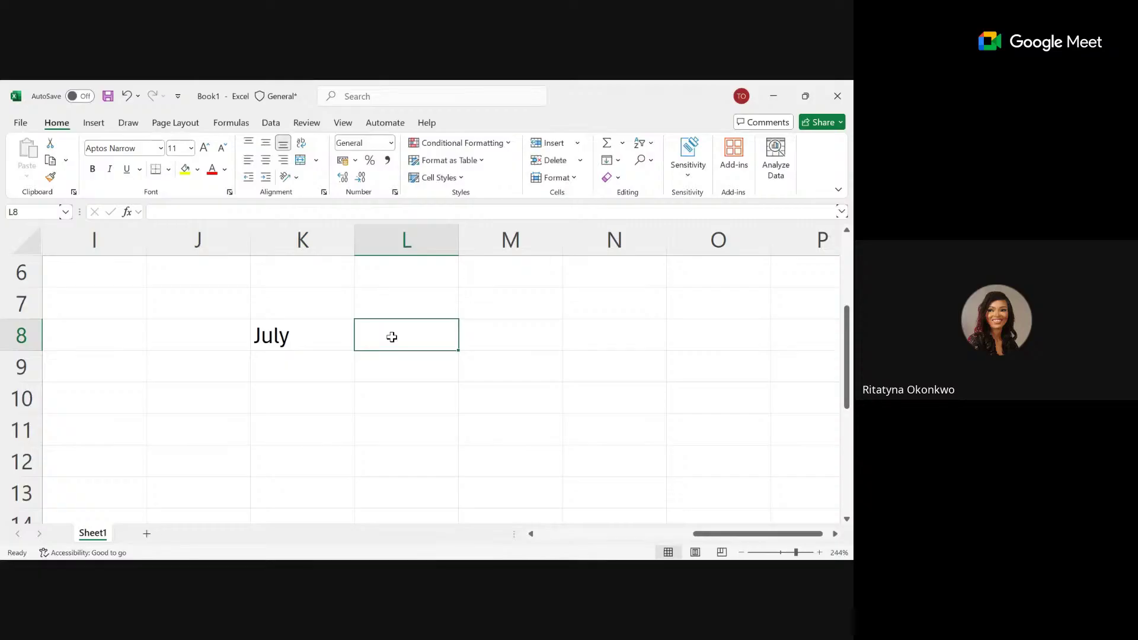
type("4")
Enter August in cell K9 and the value 8 beside it in cell L9.
left_click(330, 366)
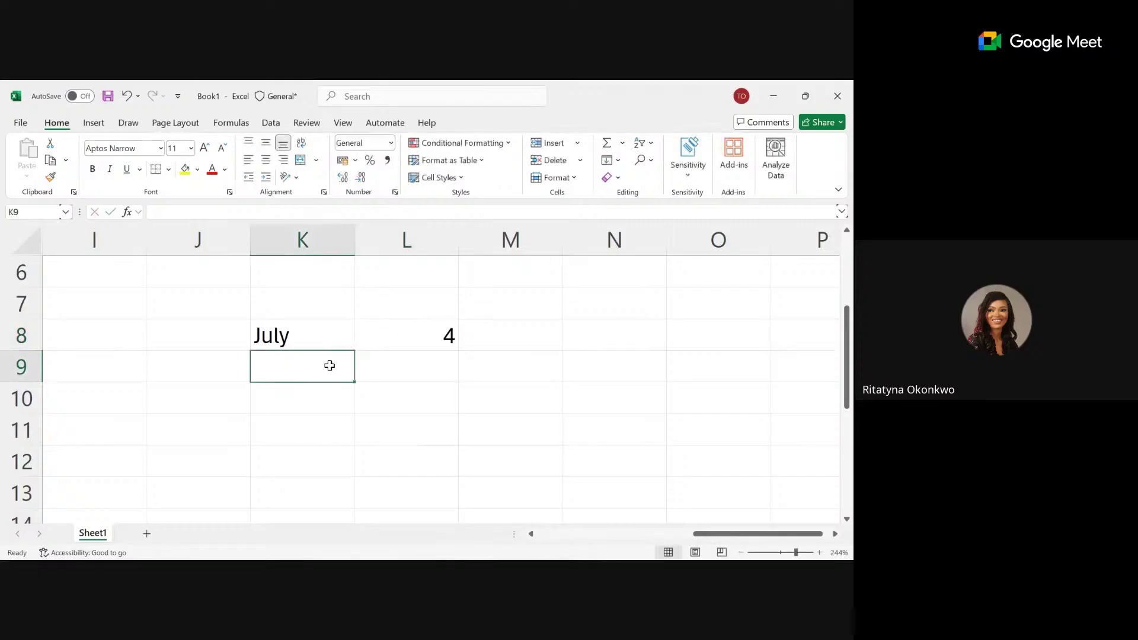
type("Augus")
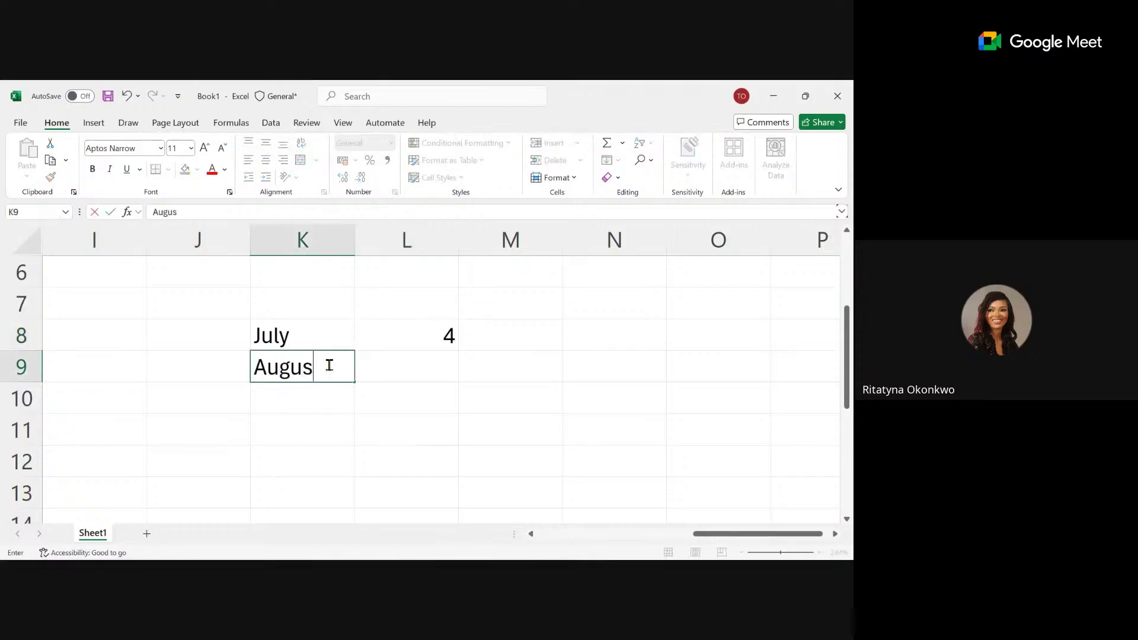
type("t")
left_click(449, 366)
type("8")
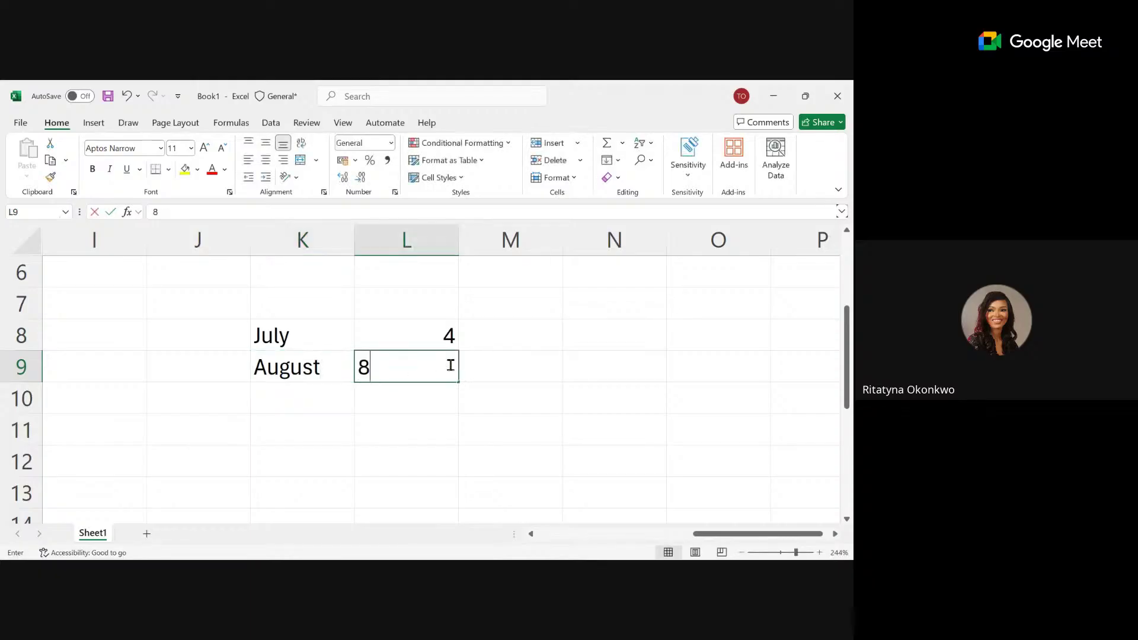
left_click(584, 340)
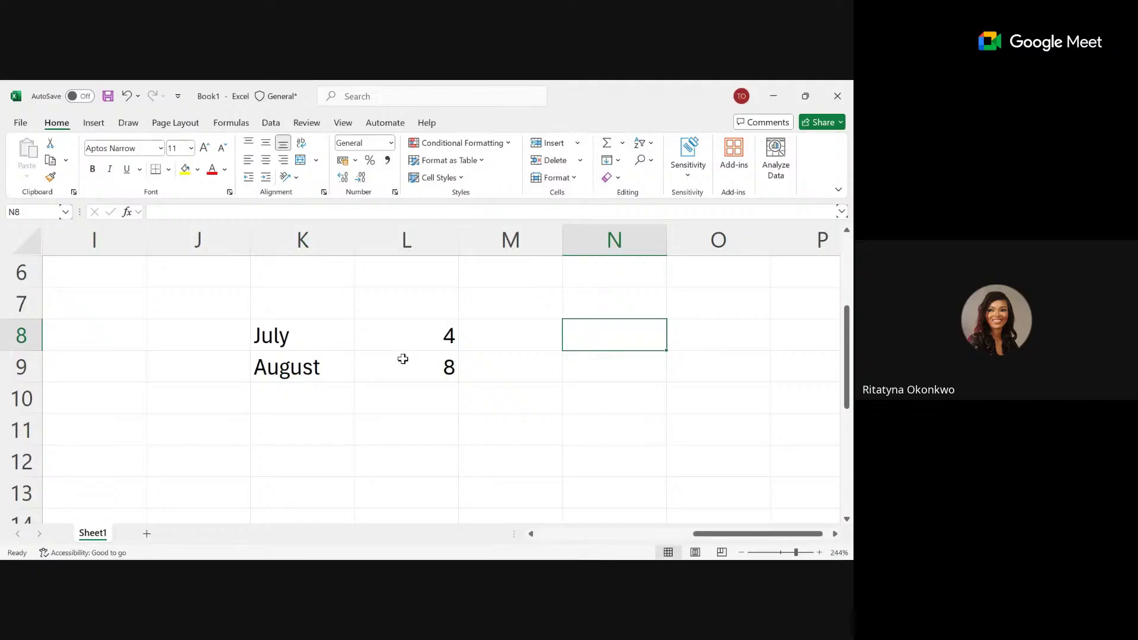
Enter 8-4 in cell N9 to illustrate subtracting July's value from August's.
left_click(623, 358)
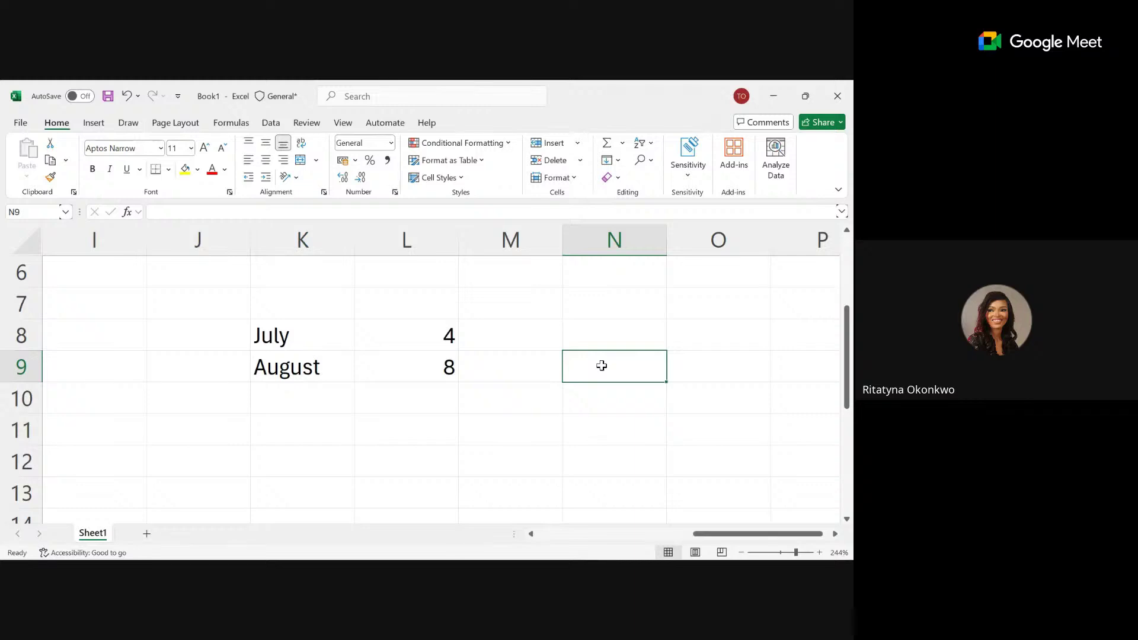
type("8-")
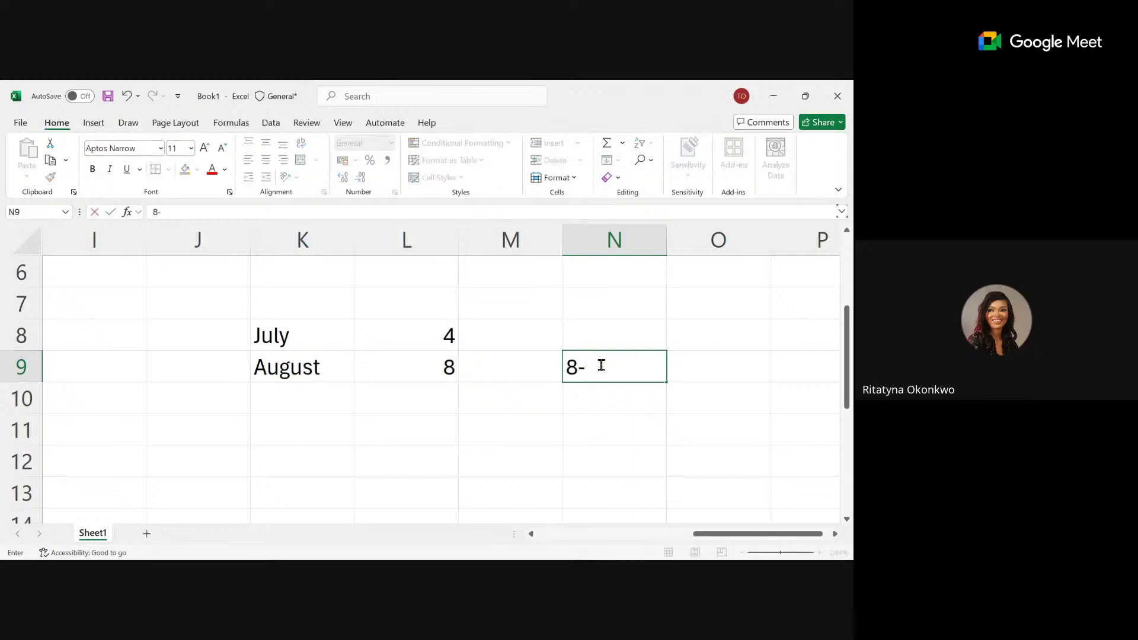
type("4")
left_click(613, 412)
type("4")
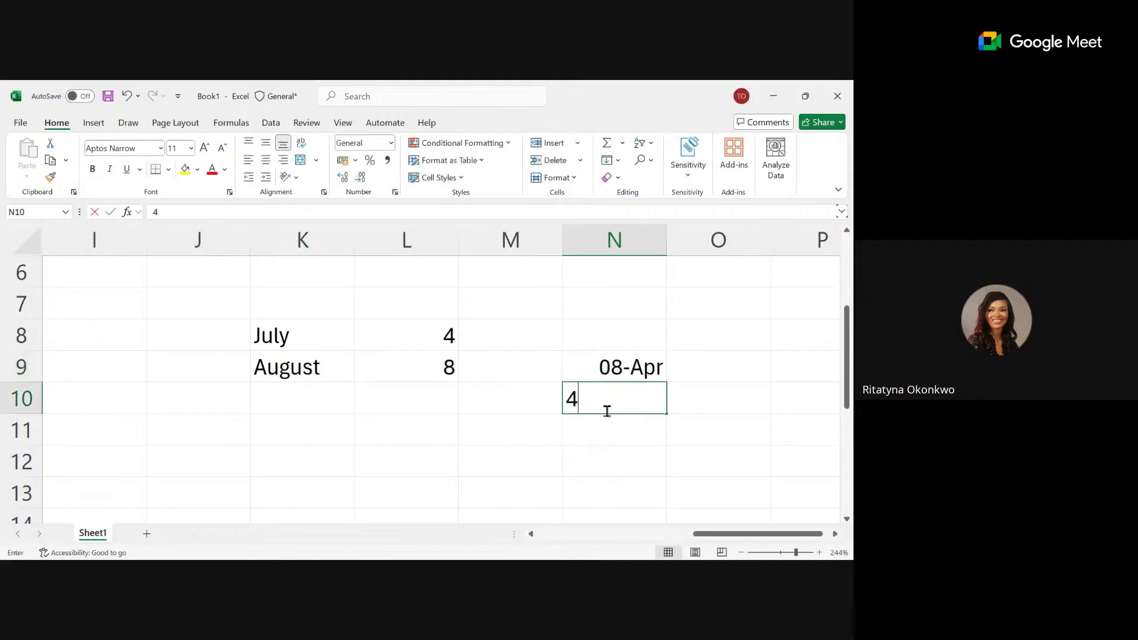
type("/4")
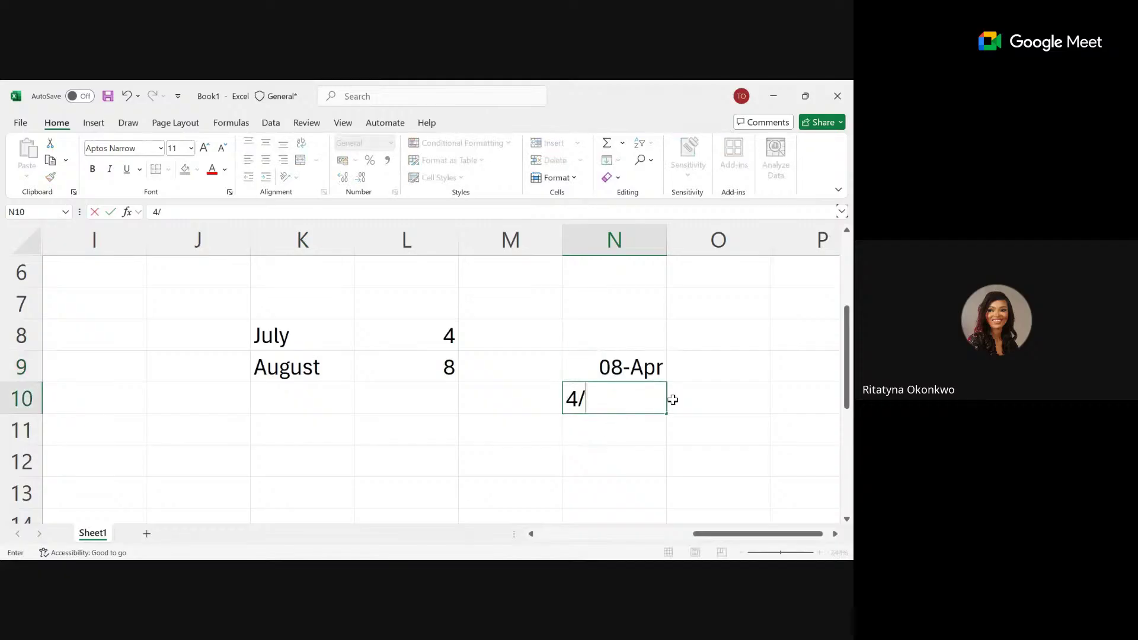
left_click(627, 393)
left_click(700, 380)
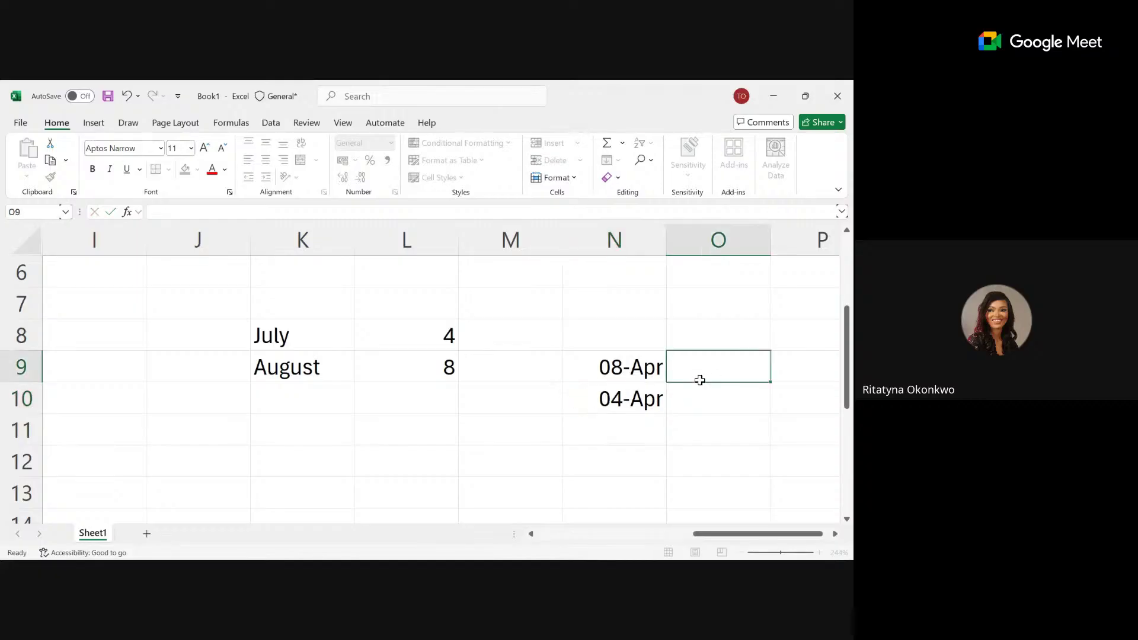
left_click(655, 398)
key("Delete")
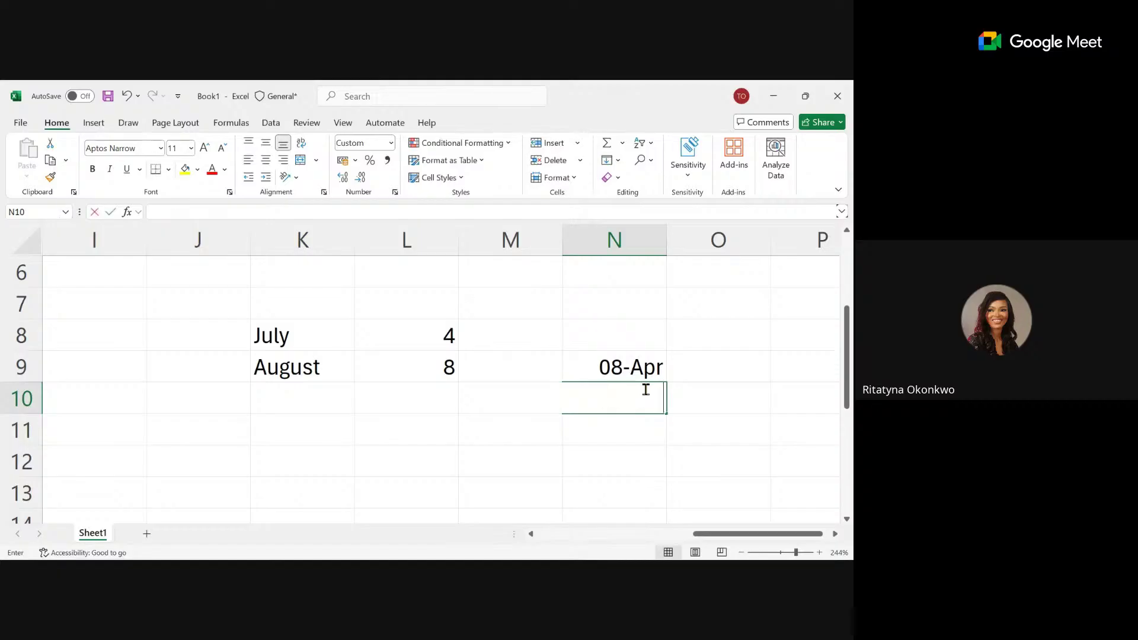
left_click(630, 368)
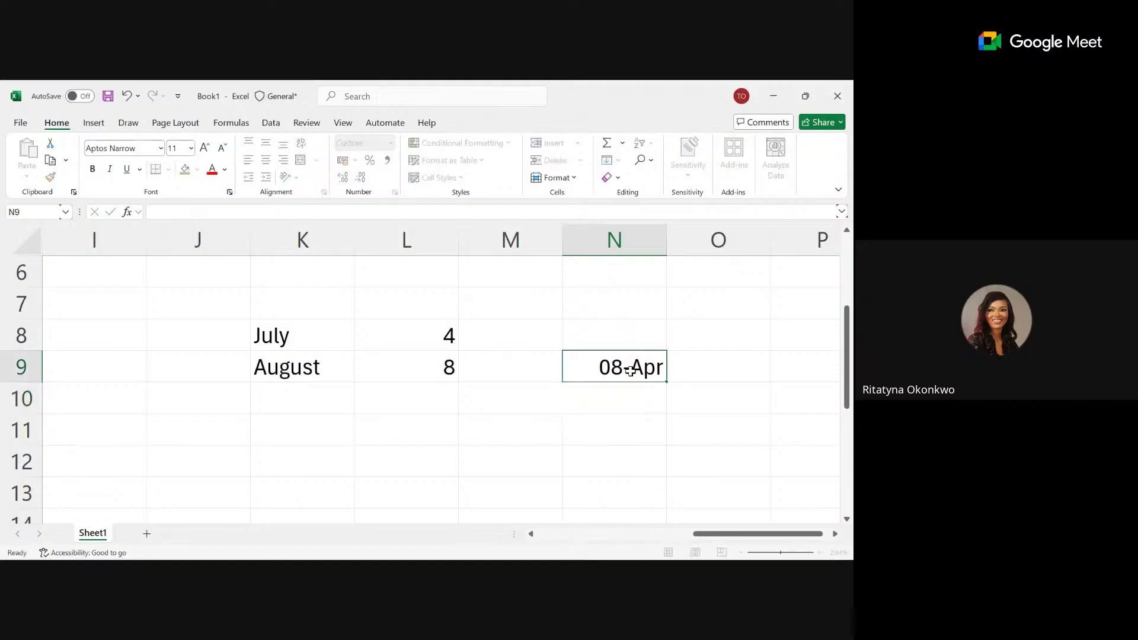
Enter the difference 4 in cell M10, diagonally below August's value.
left_click(466, 413)
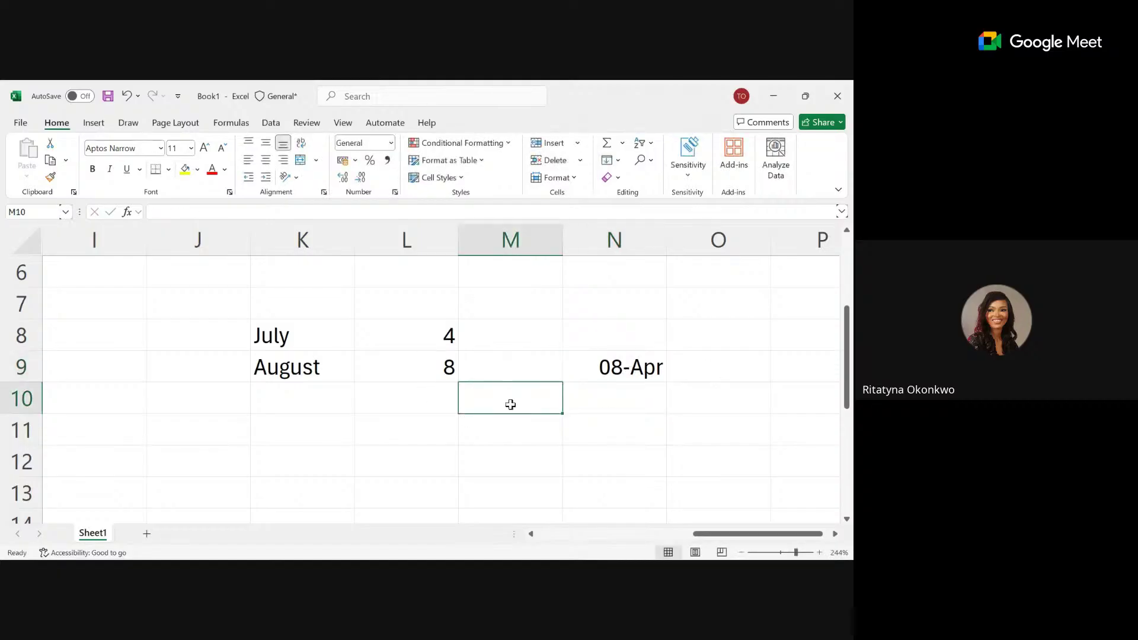
type("4")
left_click(600, 413)
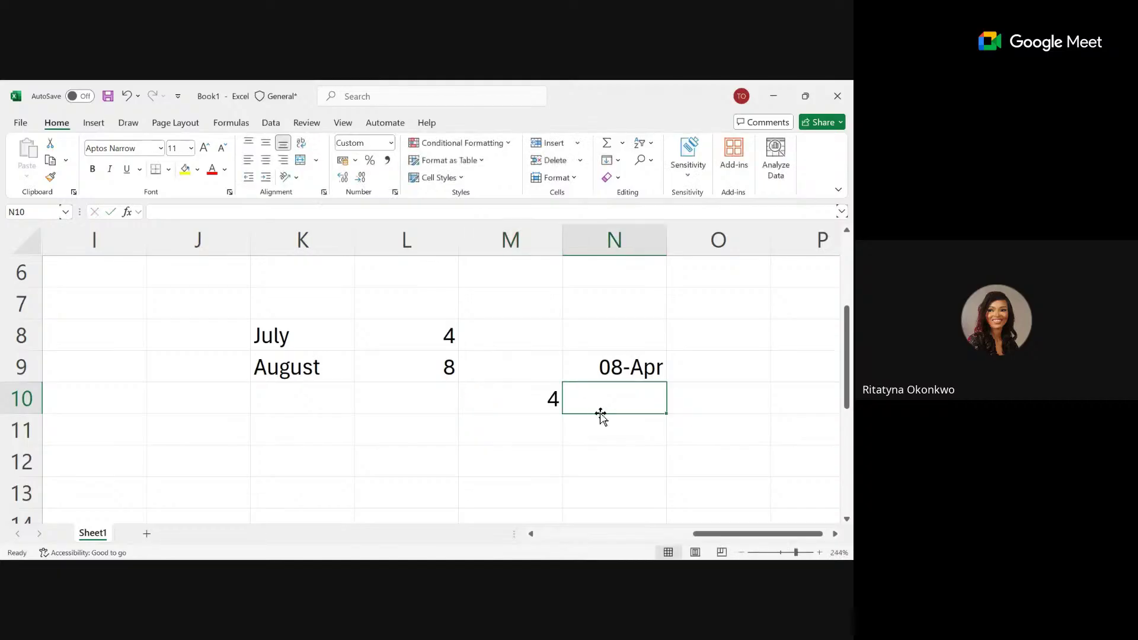
left_click(486, 405)
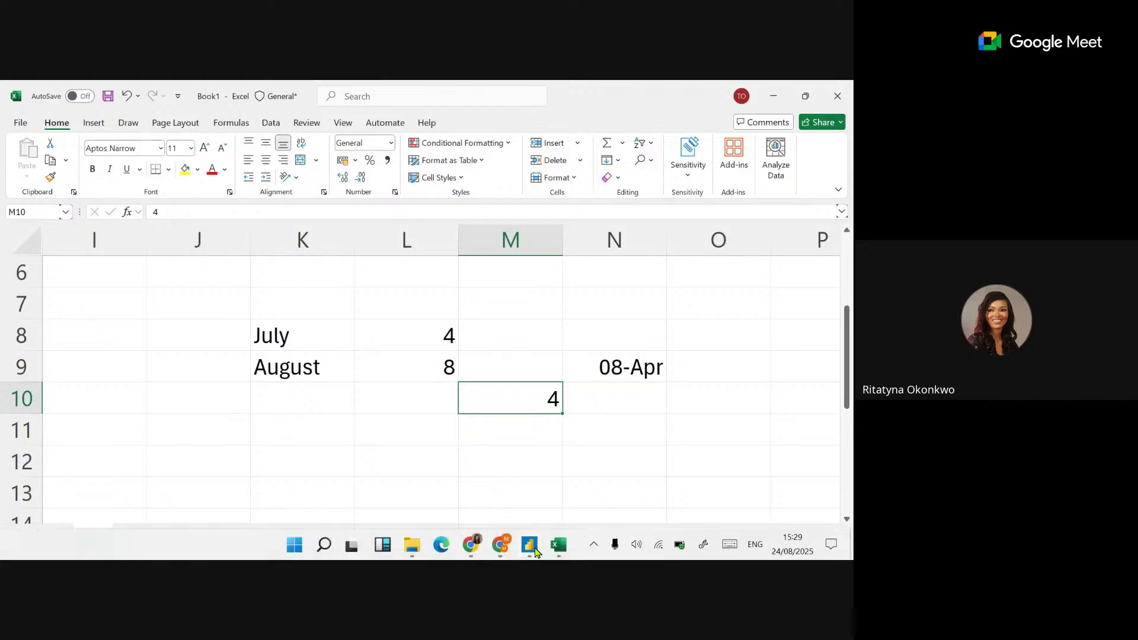
Switch to Power BI, add the MoM Growth% measure to the matrix and format it as a percentage.
mouse_move(533, 546)
left_click(507, 509)
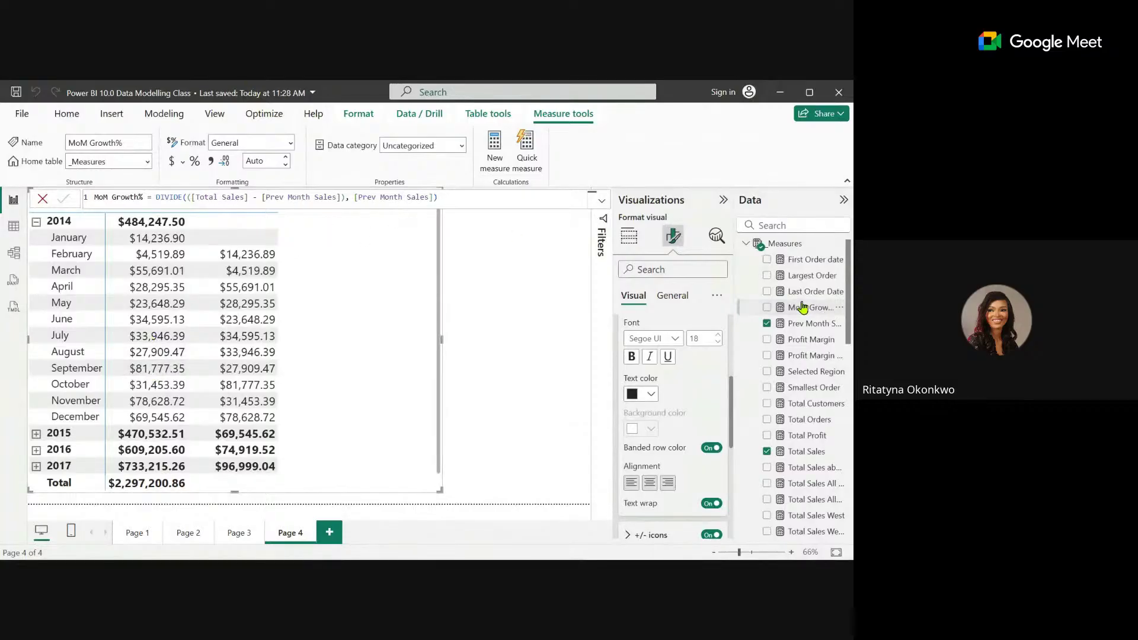
left_click_drag(812, 307, 358, 382)
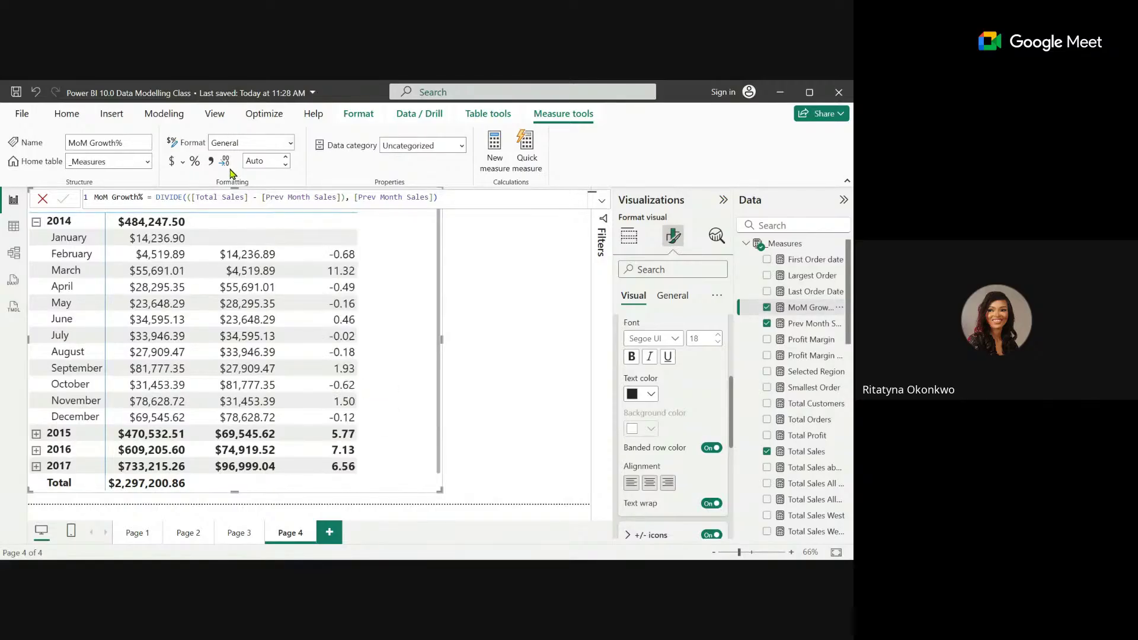
left_click(196, 163)
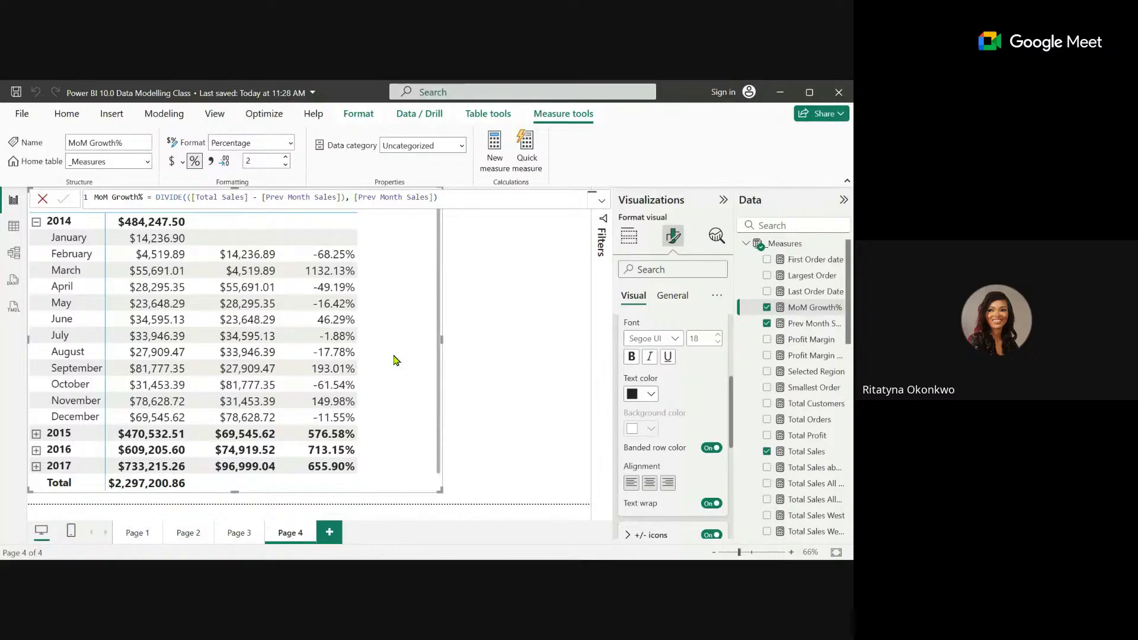
Create a new measure named ParallelPeriod3 in the _Measures table, leaving its expression empty.
left_click(807, 323)
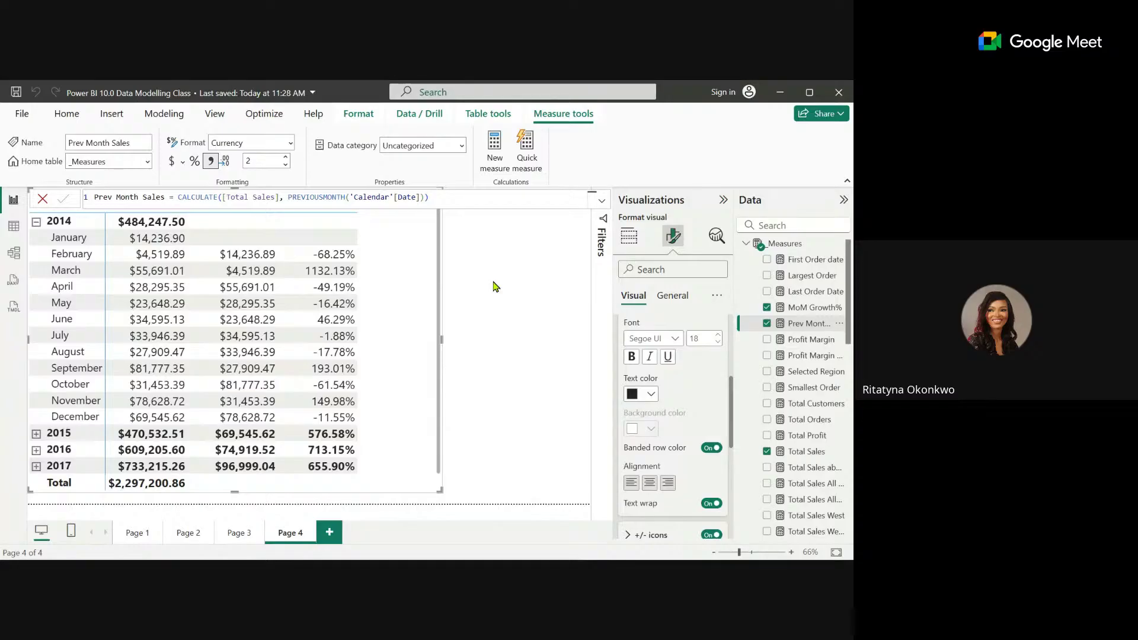
left_click(444, 197)
left_click(495, 141)
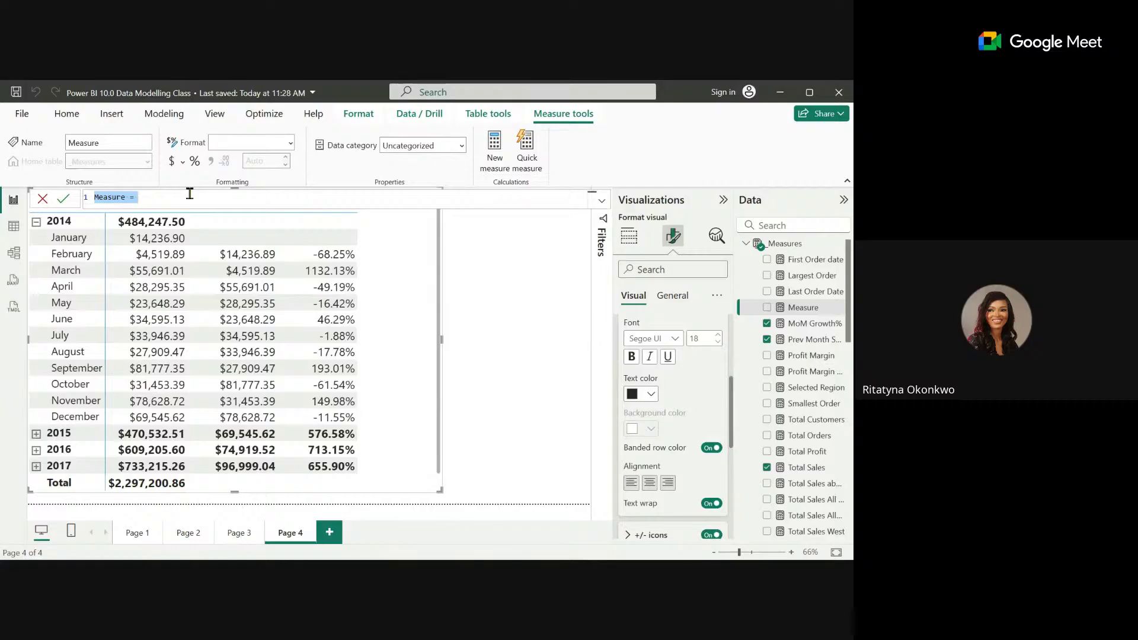
type("ParallelPeriod(")
type(" =")
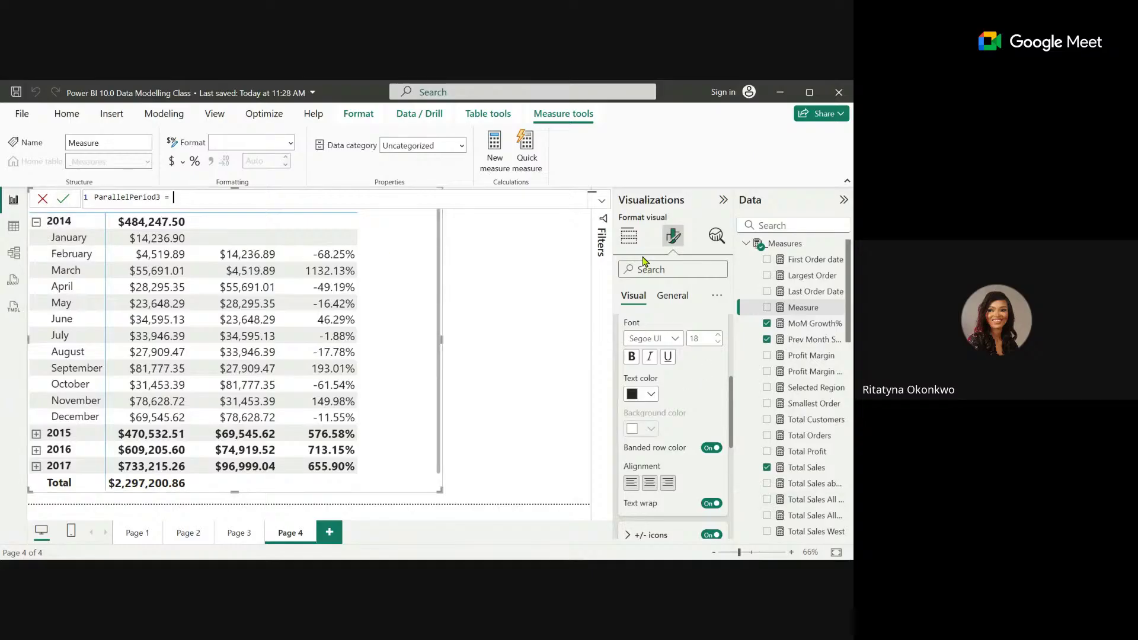
left_click(446, 331)
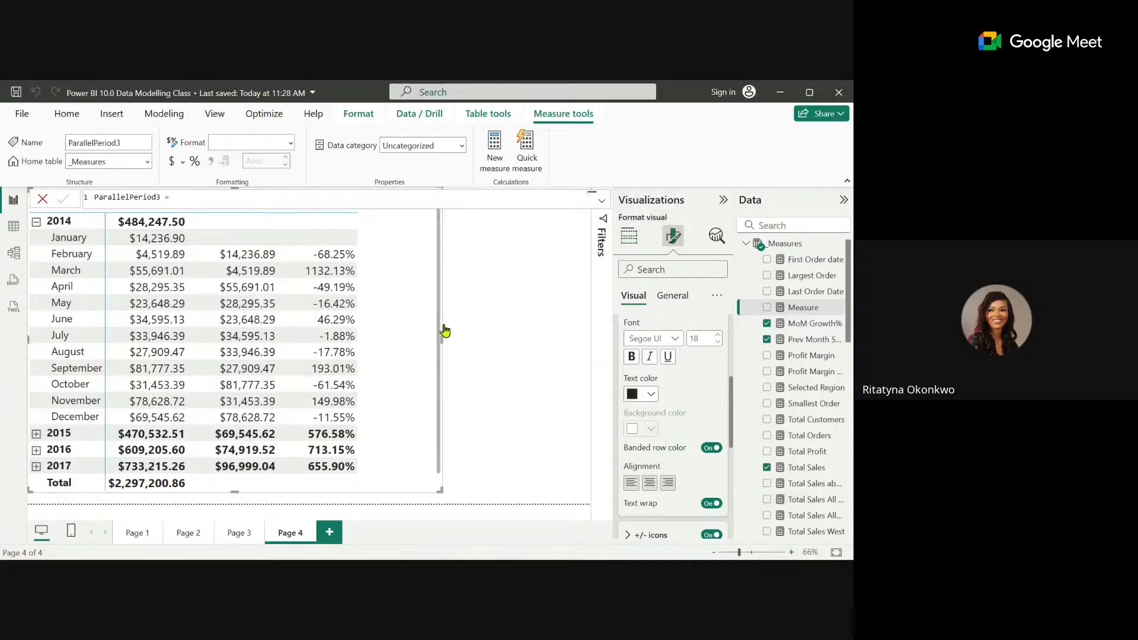
left_click(629, 237)
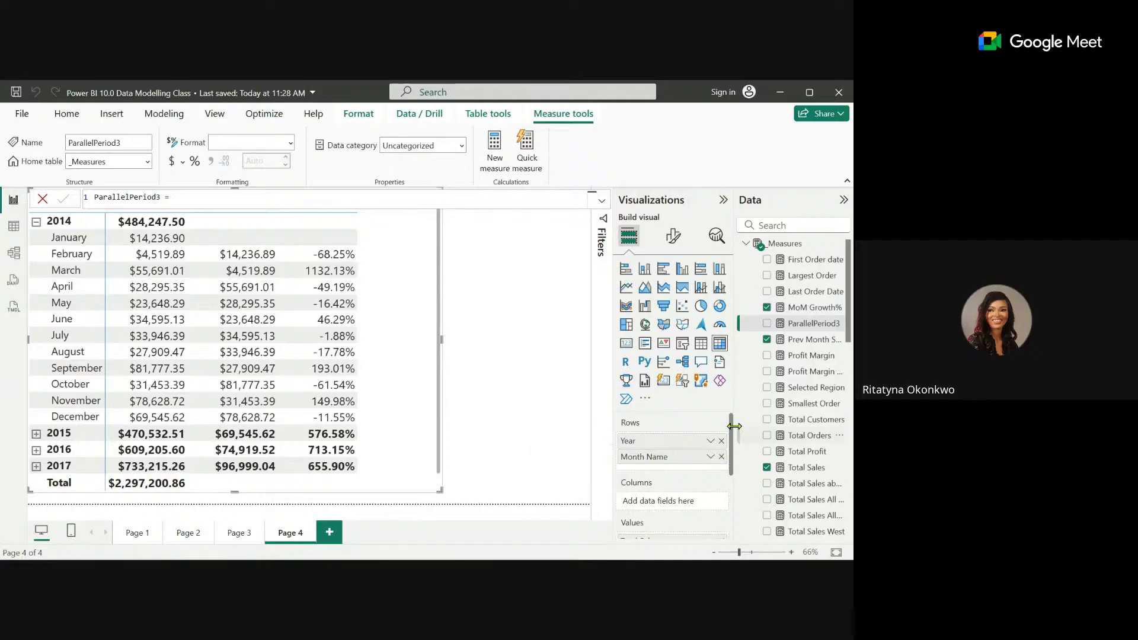
scroll(729, 460, "down", 3)
scroll(734, 462, "up", 3)
Switch to the blank Excel workbook and enter 5000 in cell J12.
mouse_move(548, 558)
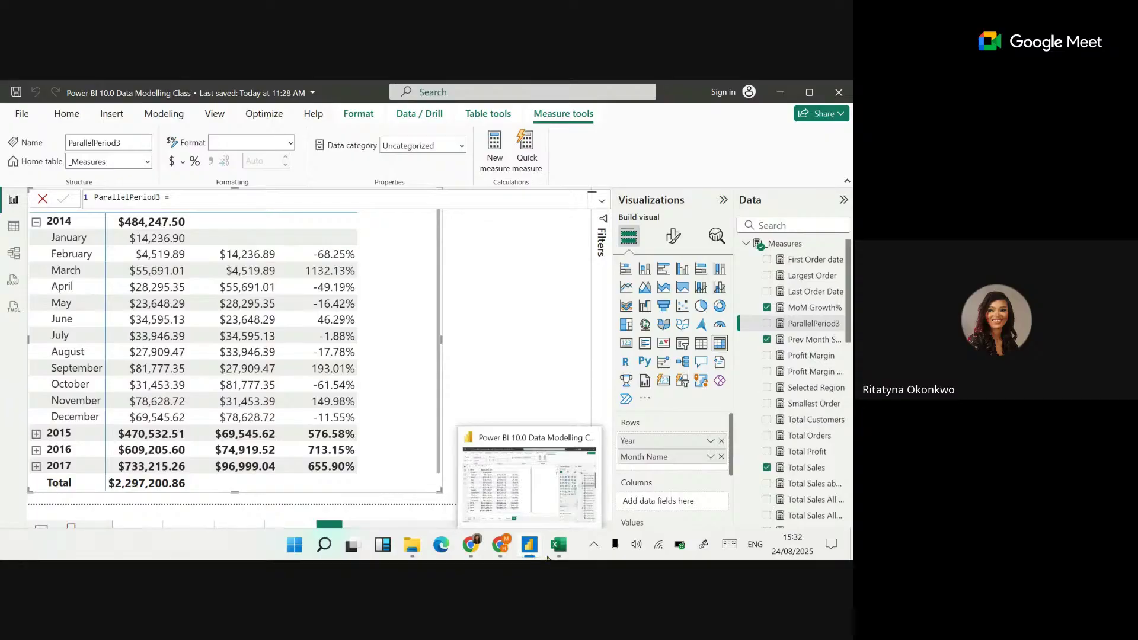
left_click(525, 487)
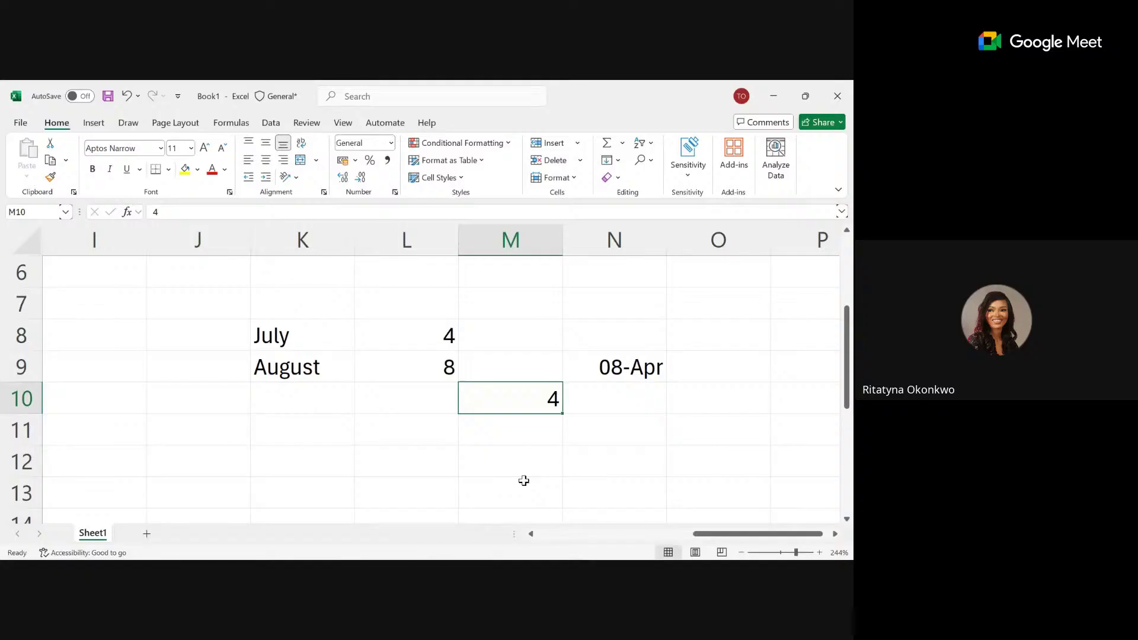
left_click(203, 463)
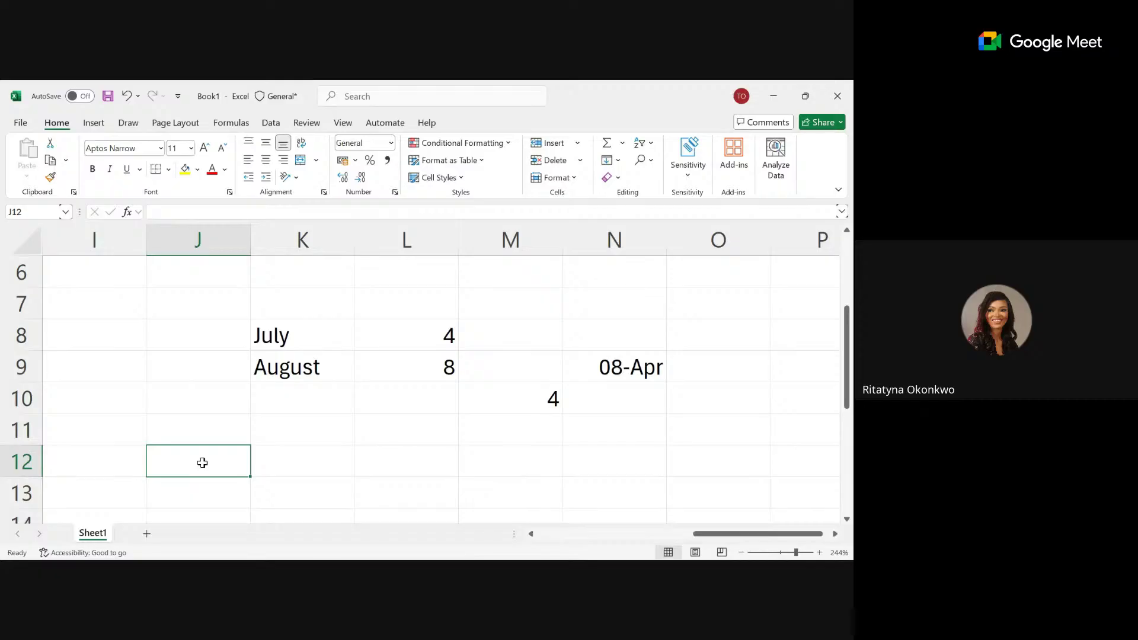
type("10")
key("BackSpace")
key("BackSpace")
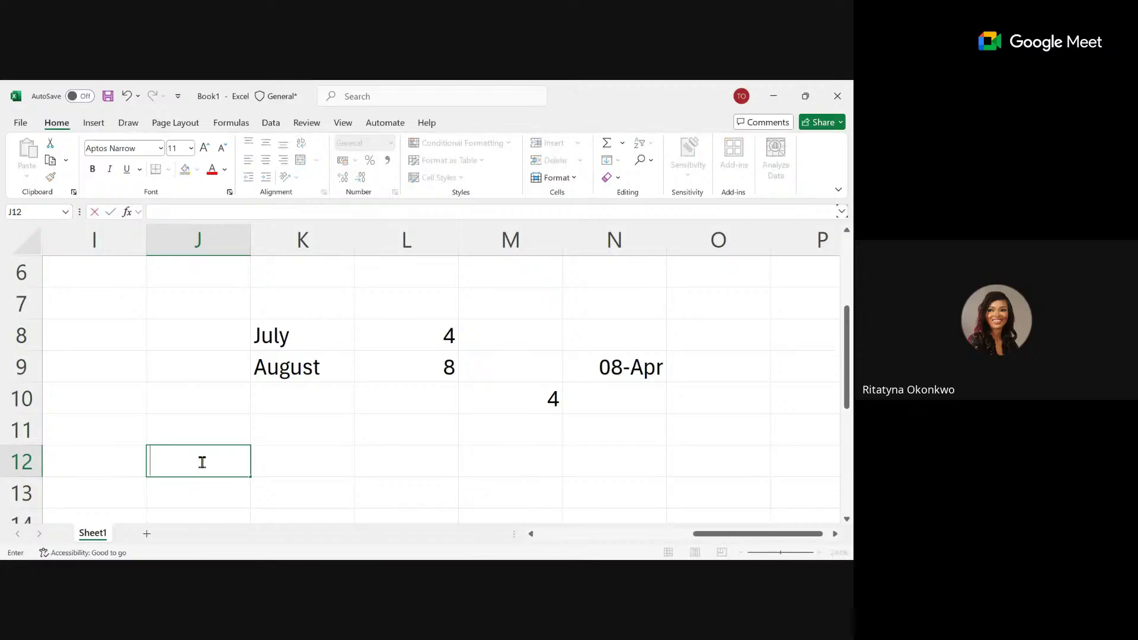
left_click(196, 460)
type("5000")
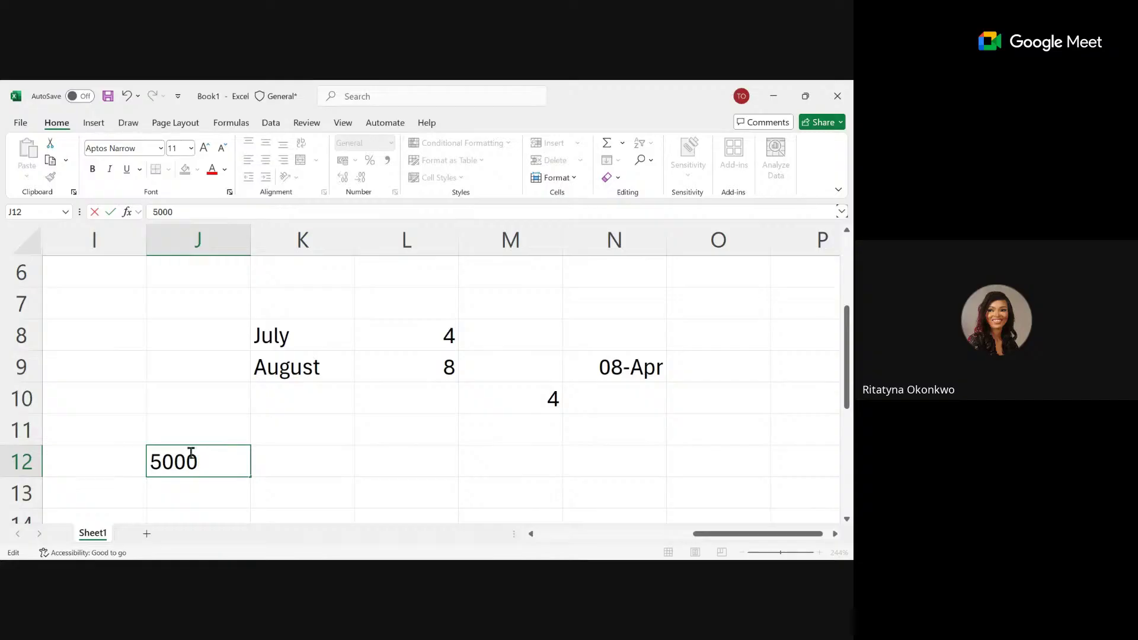
Enter 2500 in cell J11, directly above the 5000 value.
left_click(172, 426)
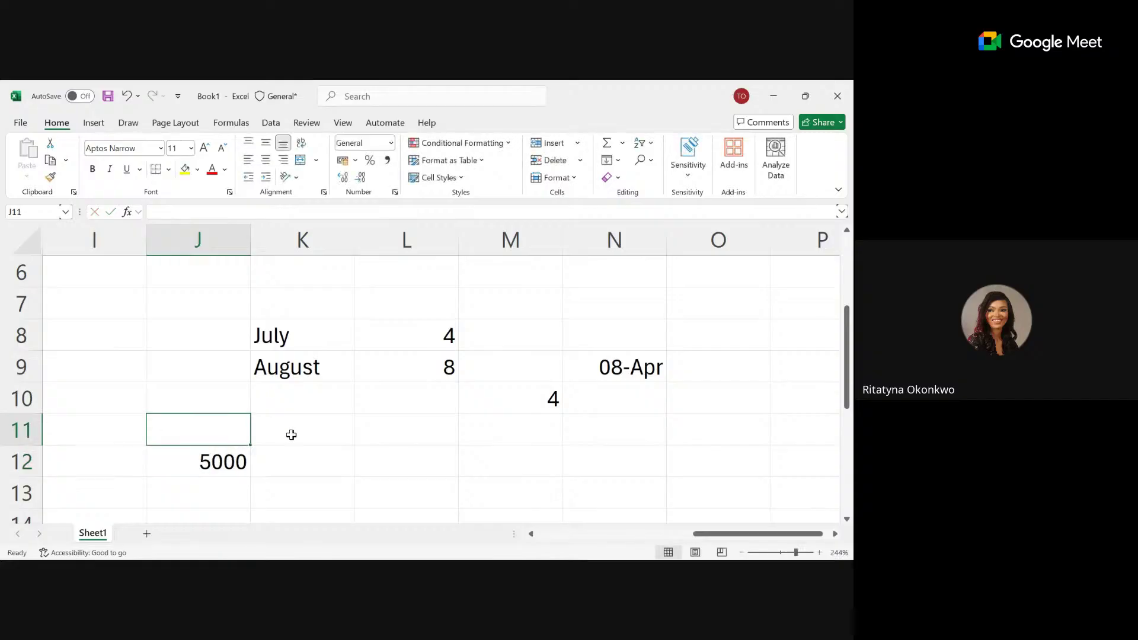
type("200")
key("BackSpace")
key("BackSpace")
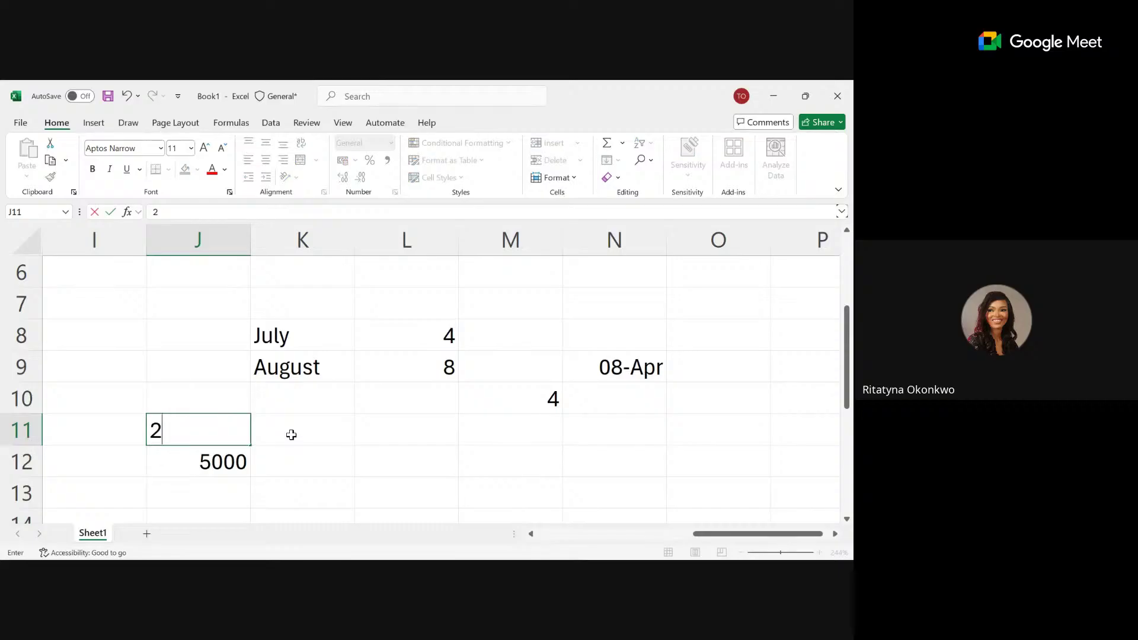
type("500")
left_click(310, 449)
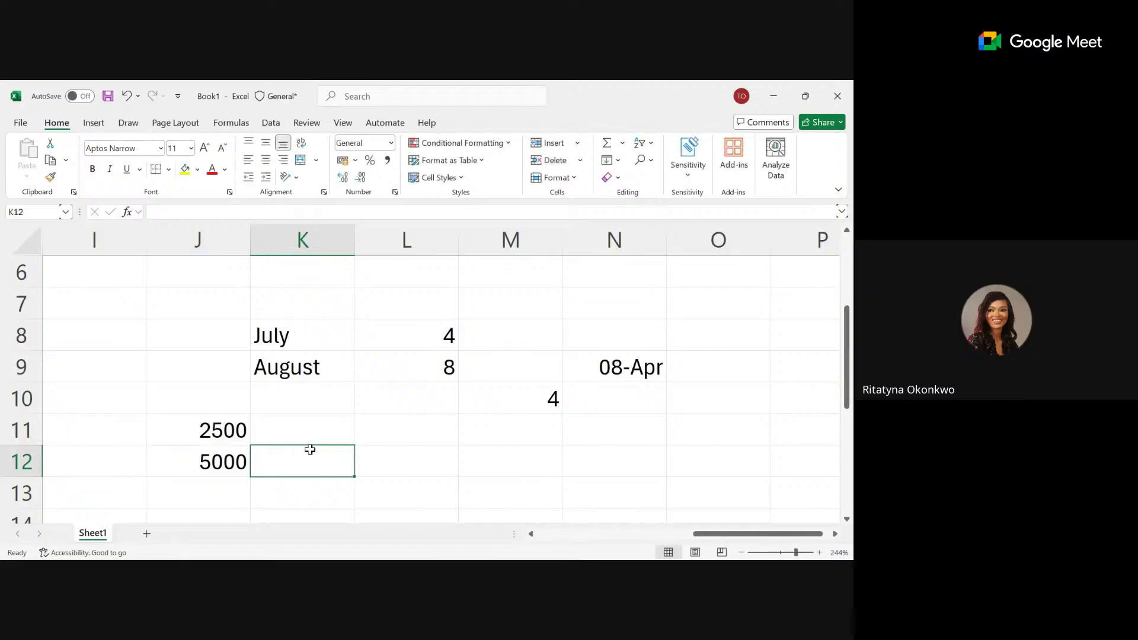
Change the value in cell J11 to 3000.
double_click(201, 432)
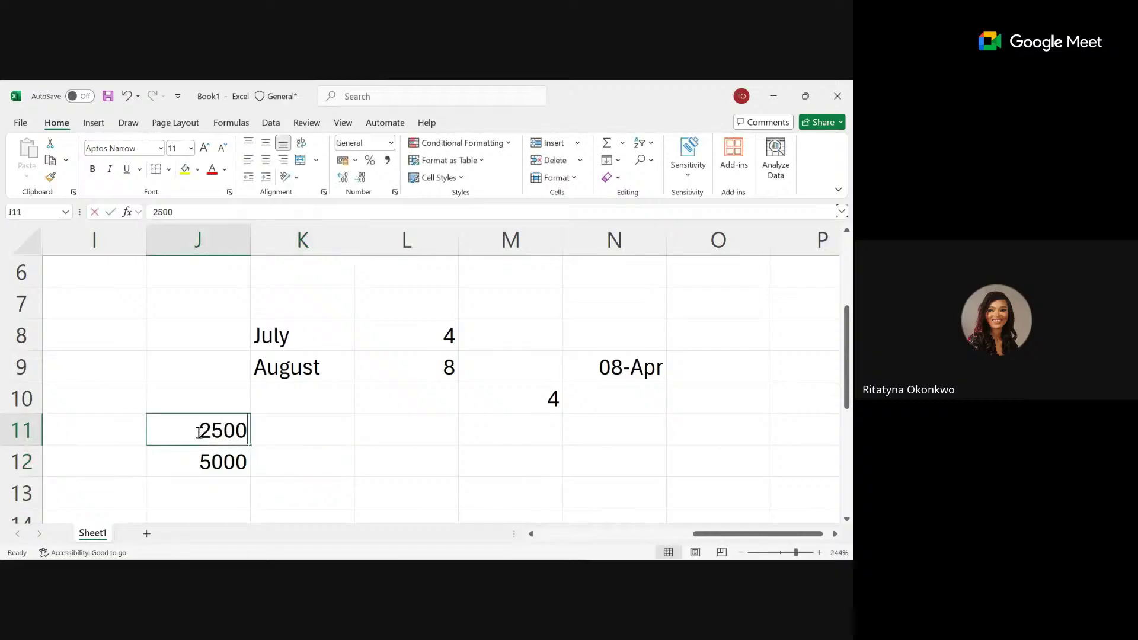
double_click(243, 431)
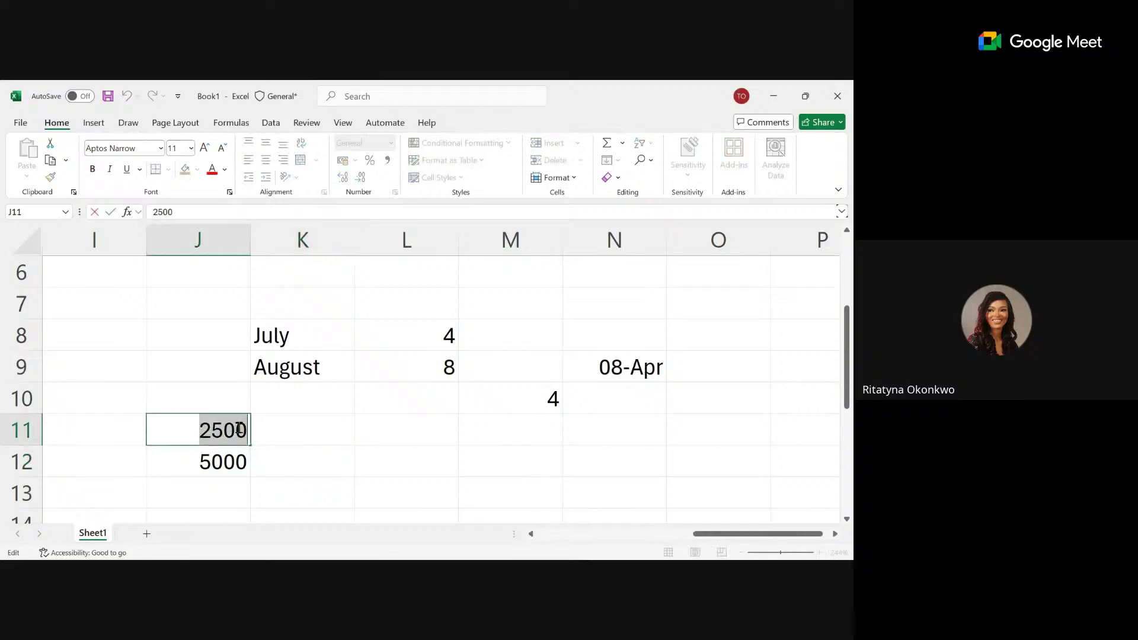
type("300")
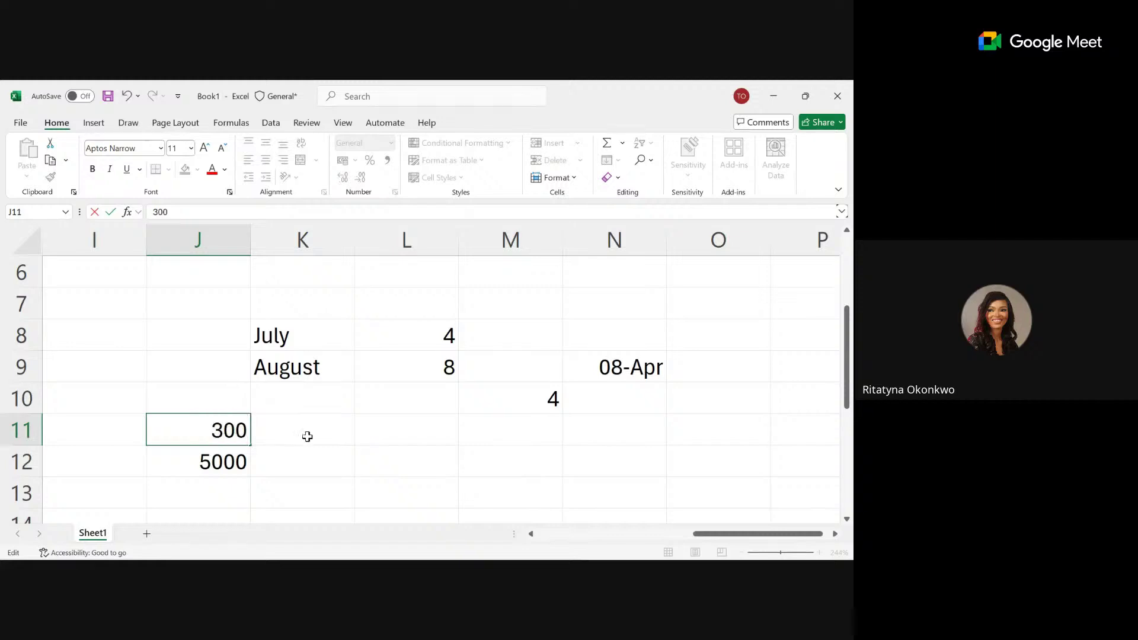
type("0")
left_click(301, 451)
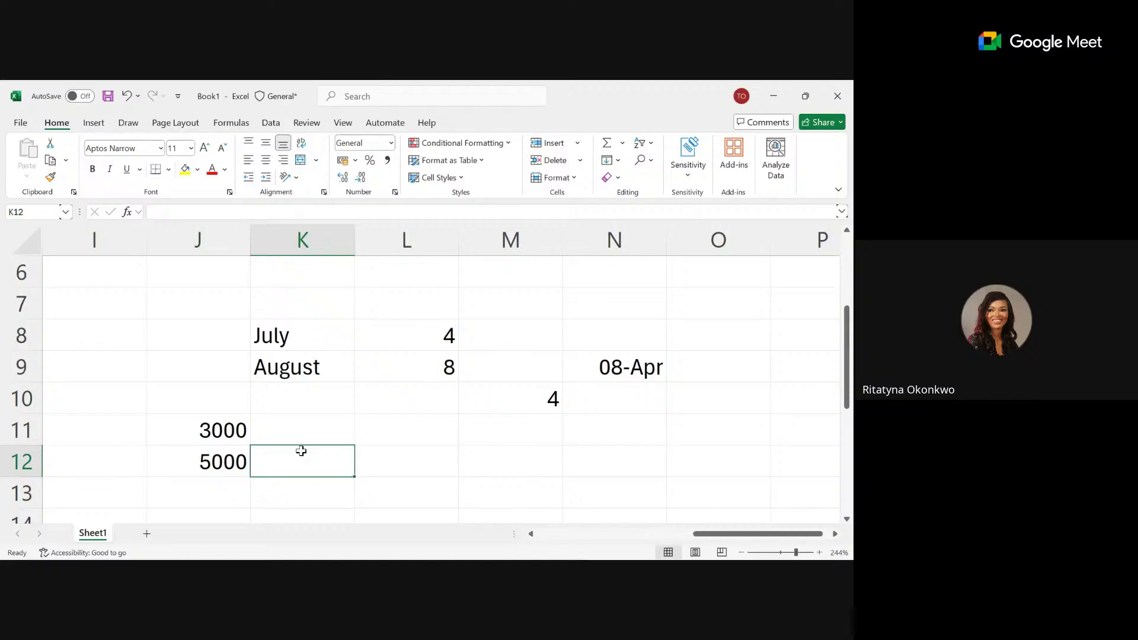
Enter 2000 in cell L11 and 3000 in cell L12.
left_click(396, 432)
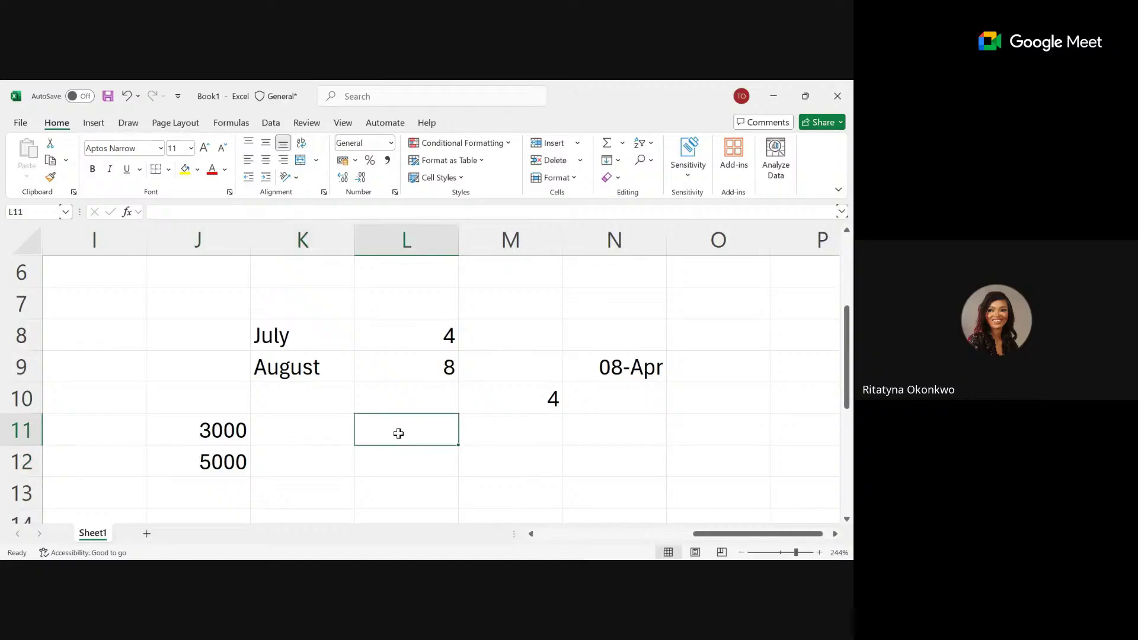
type("2000")
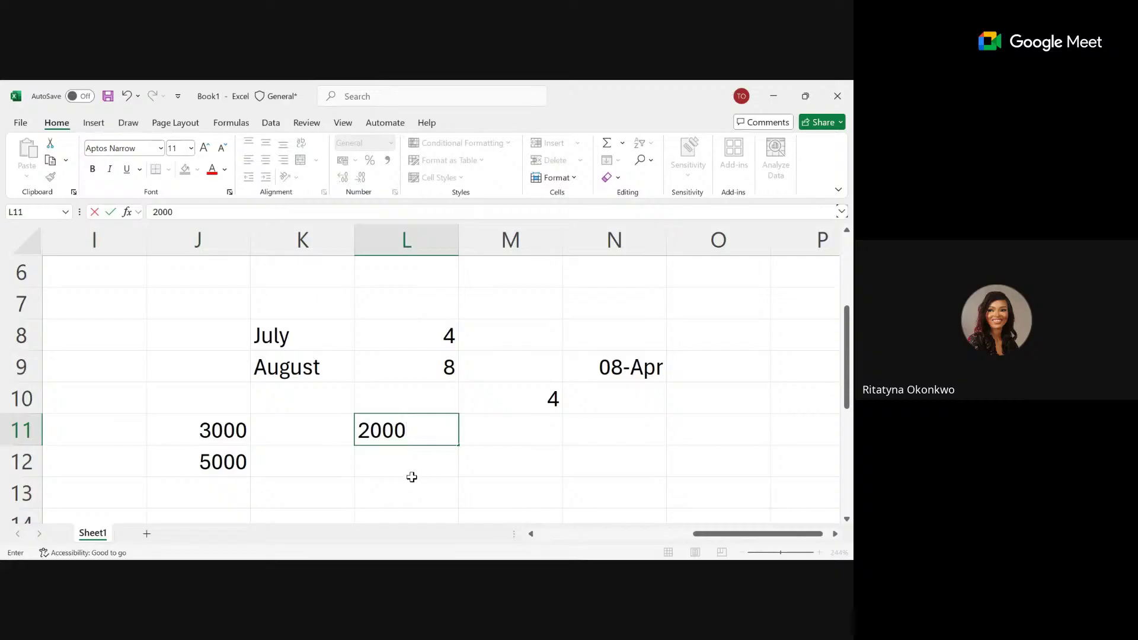
left_click(394, 467)
double_click(393, 467)
type("3000")
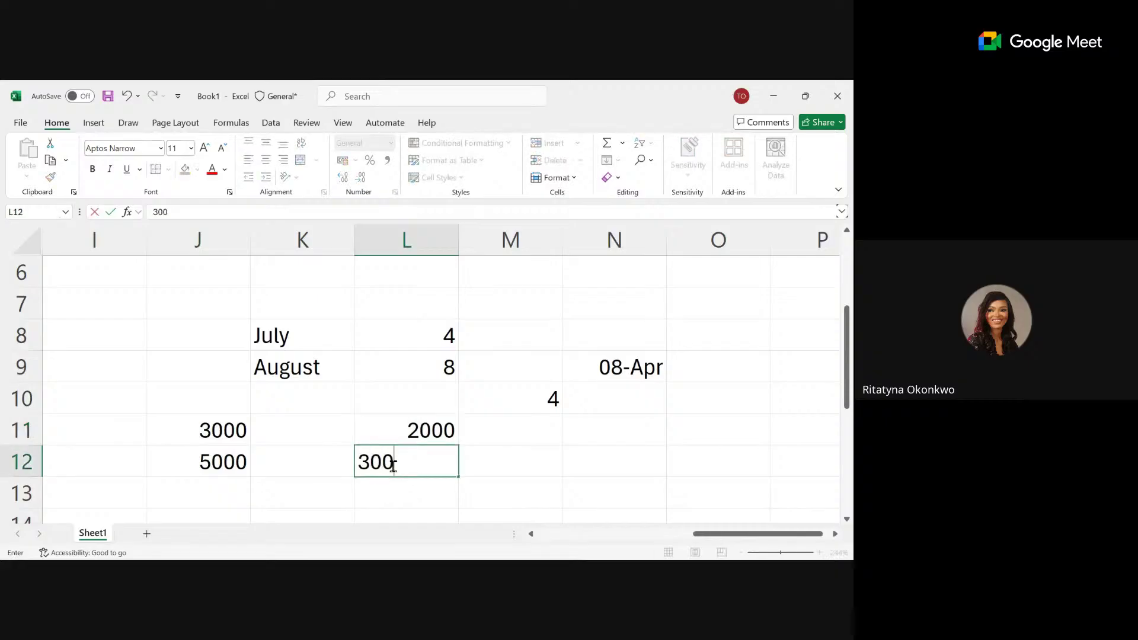
Enter 66% in cell M11, next to the 2000 value.
left_click(536, 433)
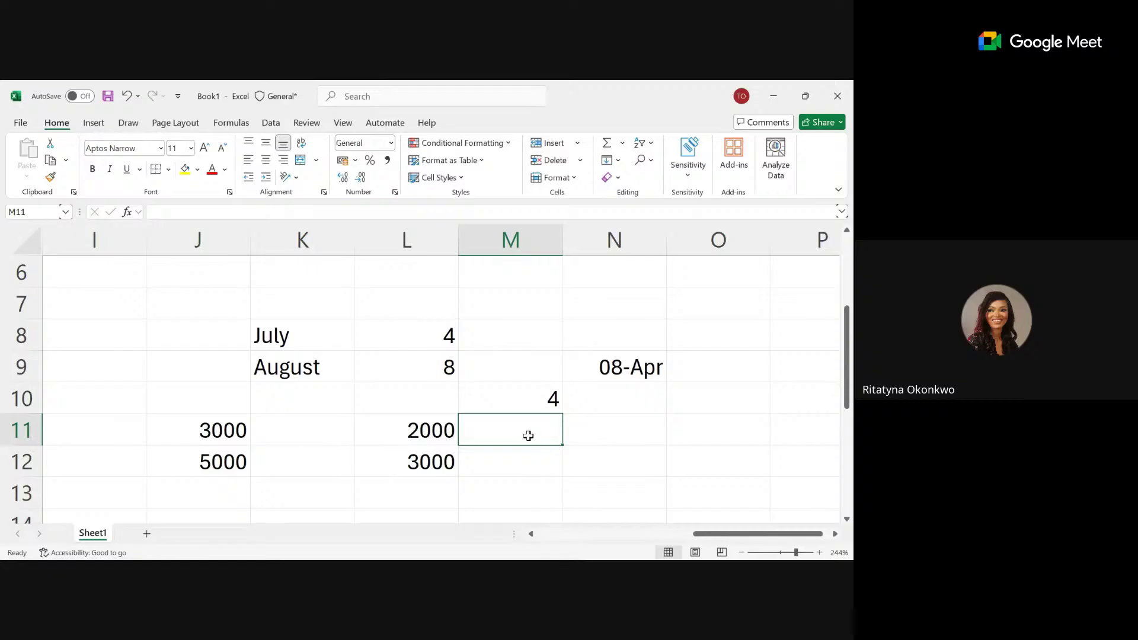
type("65")
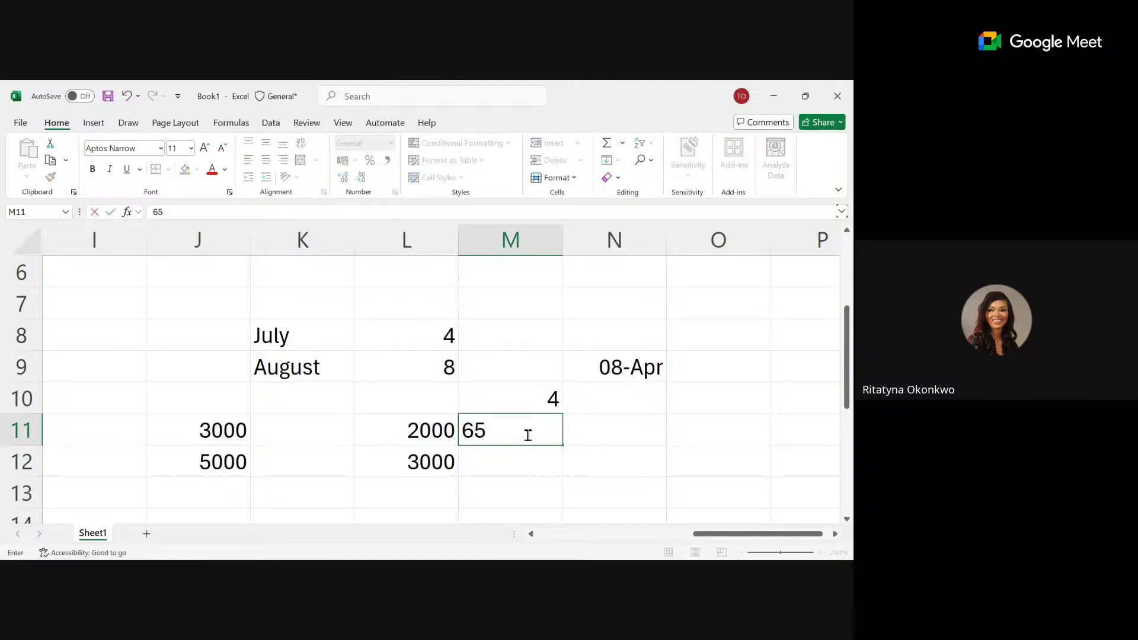
key("BackSpace")
type("6%")
left_click(630, 435)
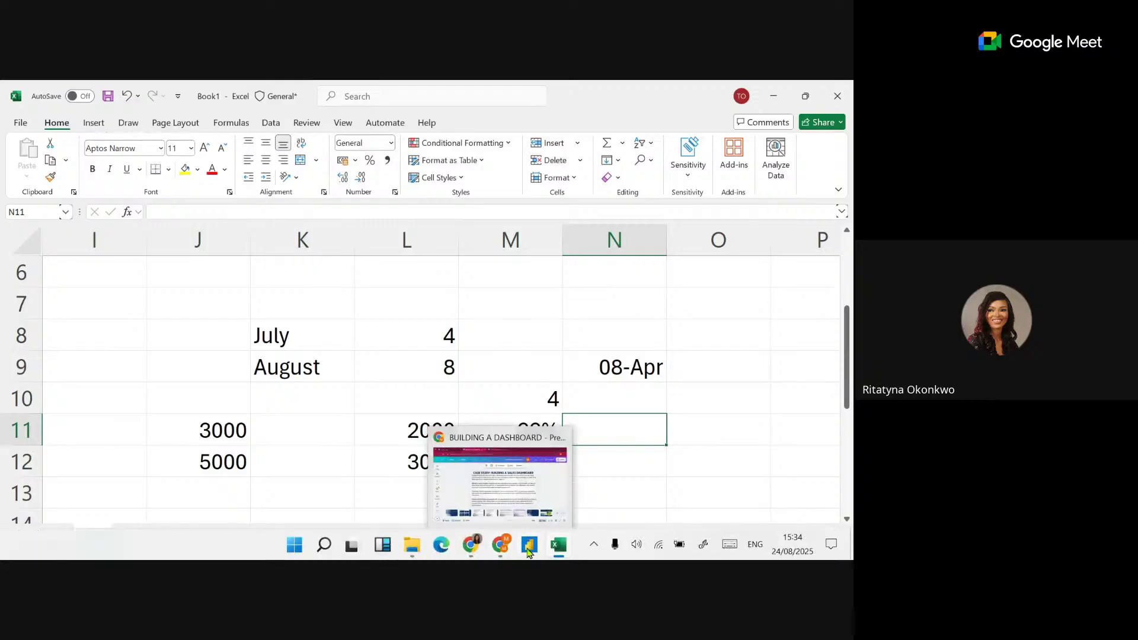
Switch to Power BI and start the ParallelPeriod3 measure's formula with CALCULATE over [Total Sales].
mouse_move(521, 534)
left_click(514, 491)
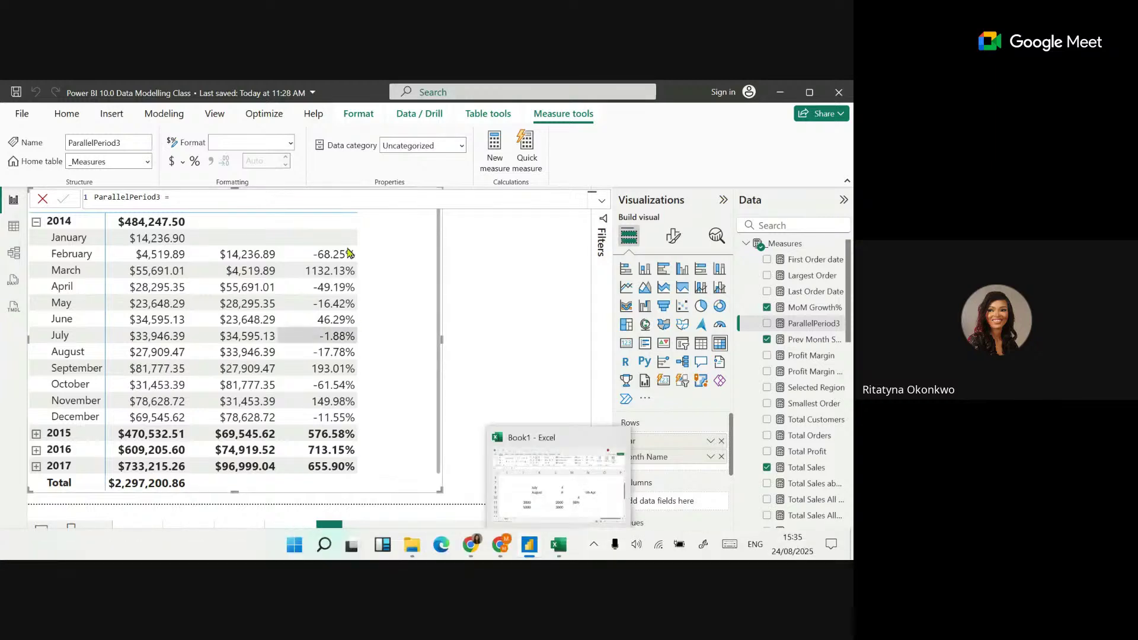
left_click(251, 199)
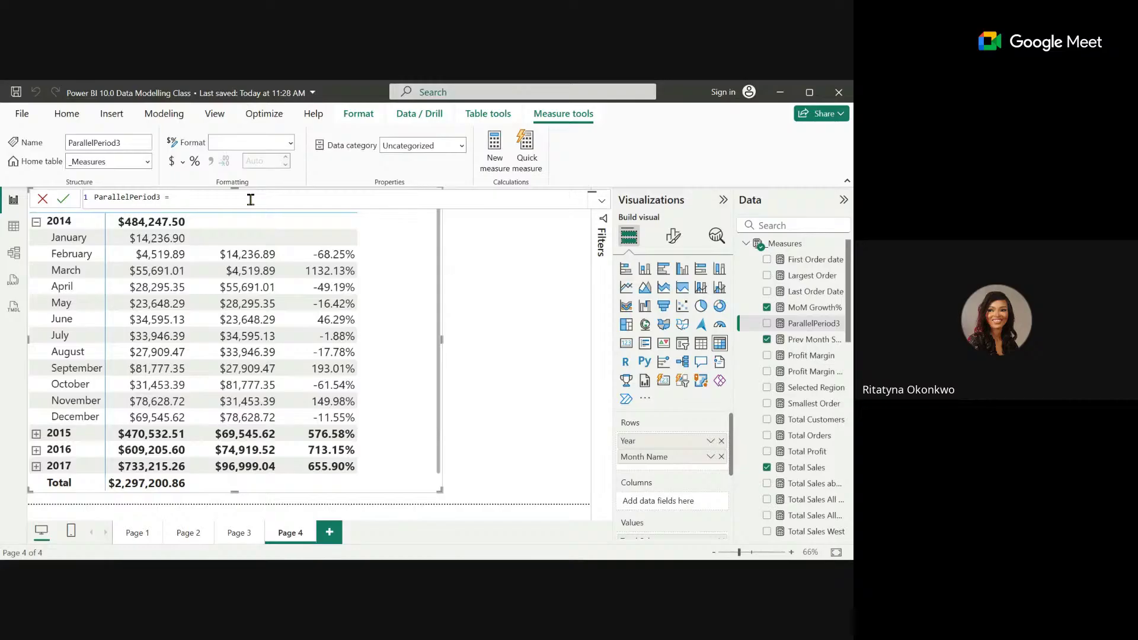
type("CALCU")
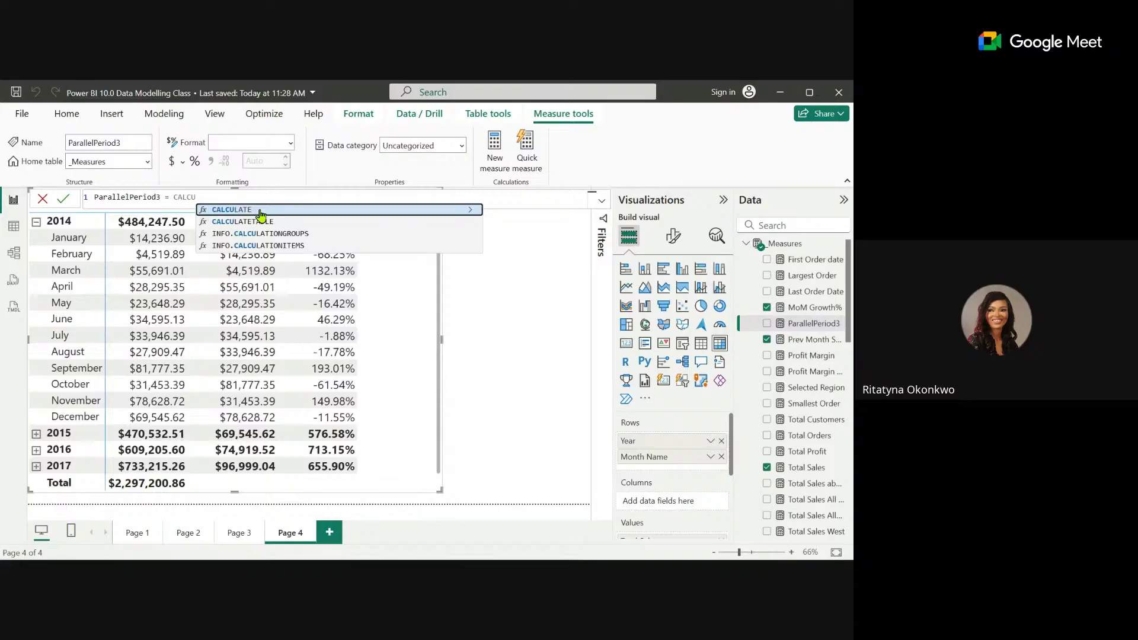
left_click(260, 211)
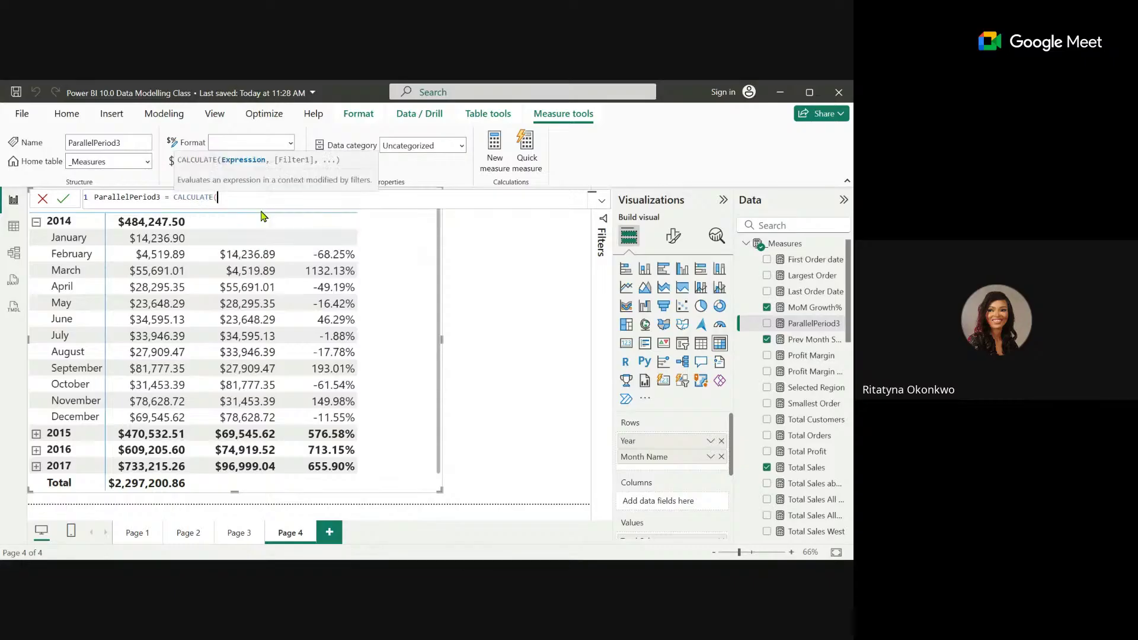
type("TOTA")
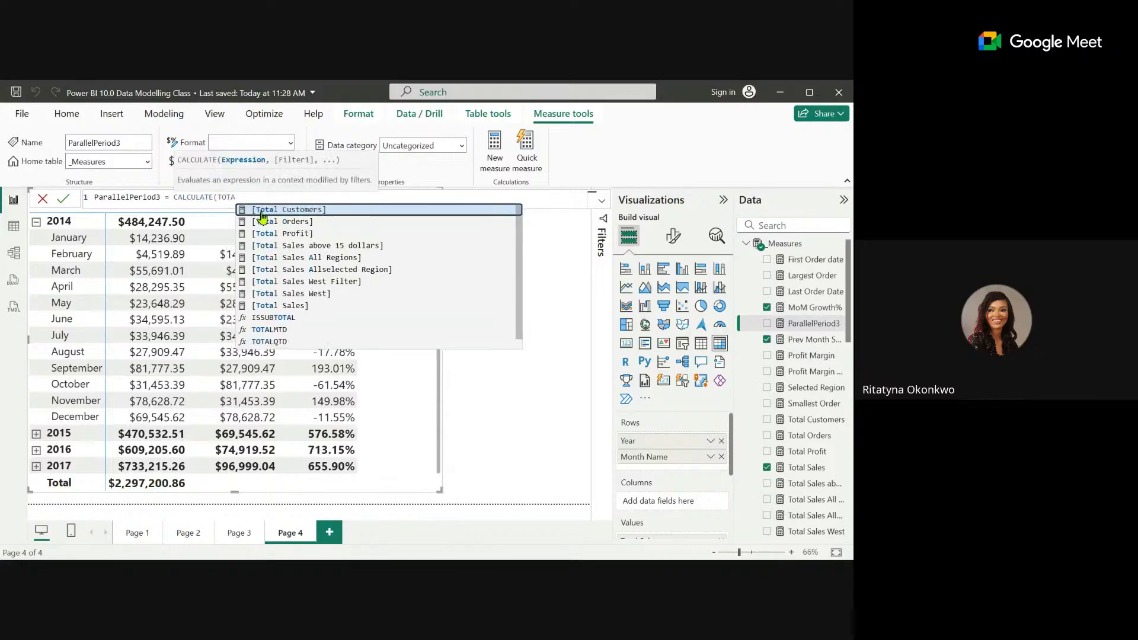
left_click(299, 305)
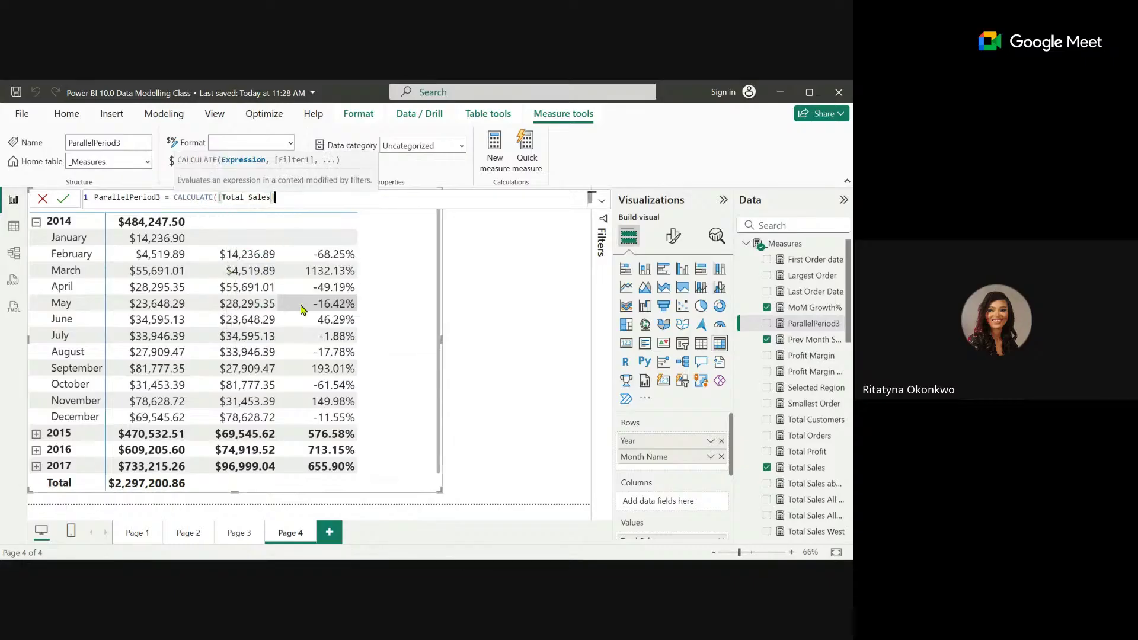
type(", ")
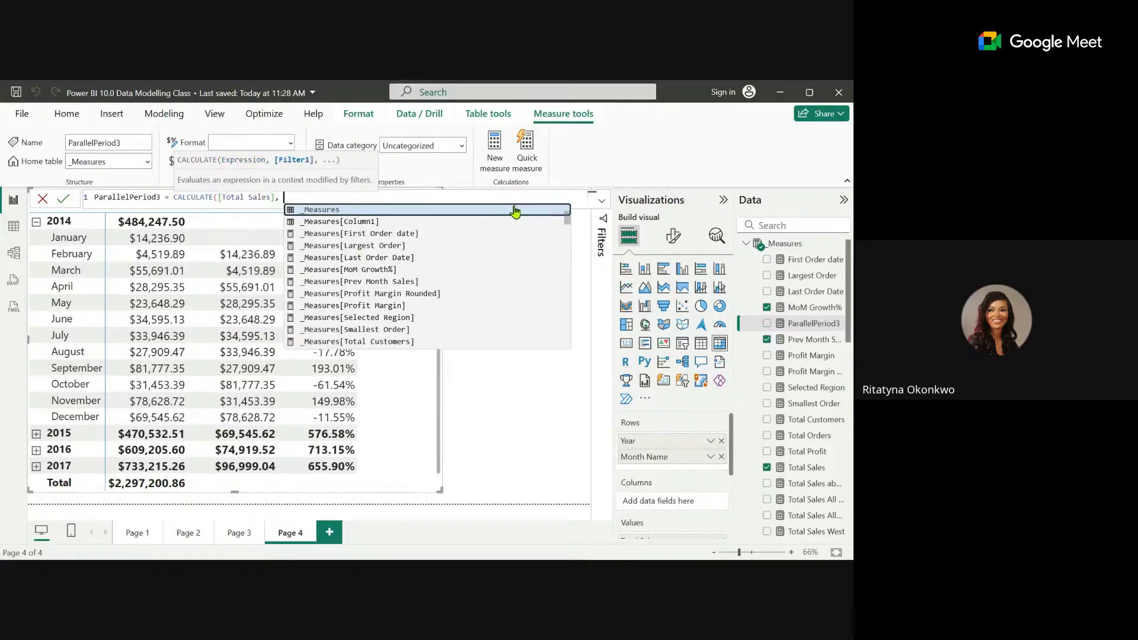
Complete the ParallelPeriod3 formula with the filter PARALLELPERIOD('Calendar'[Date], -3,MONTH) and commit the measure.
type("PA")
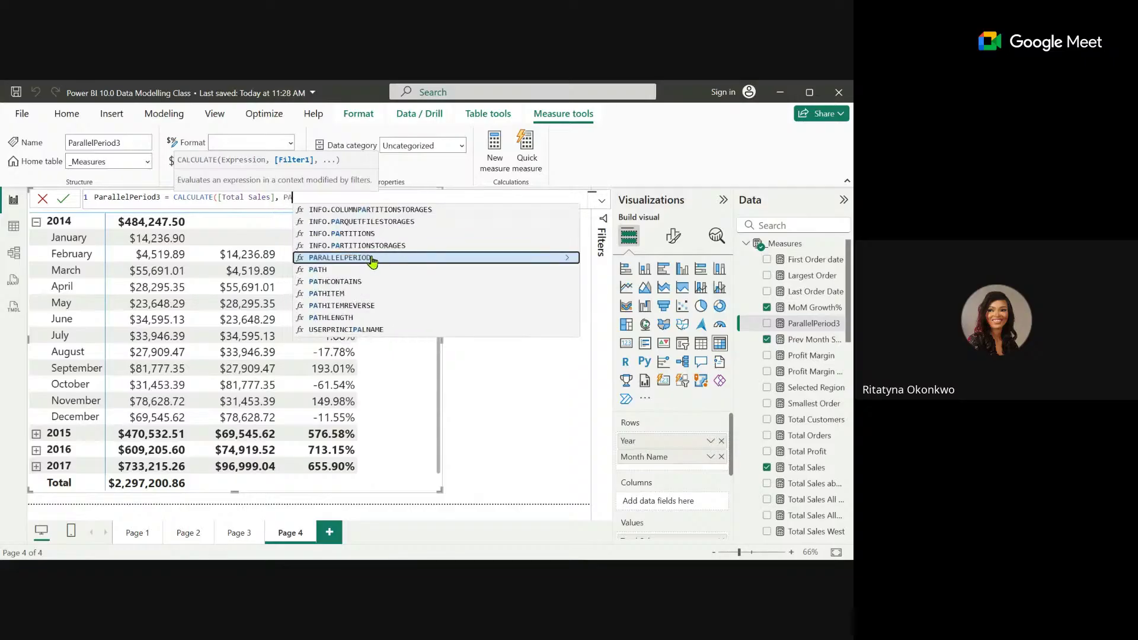
left_click(372, 258)
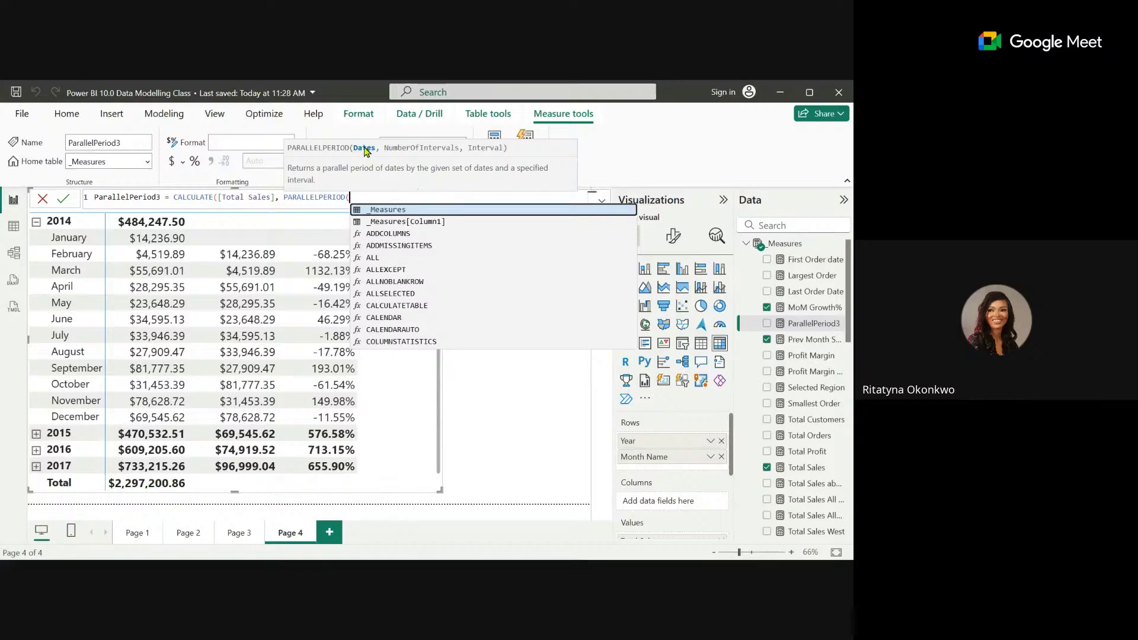
type("DATE")
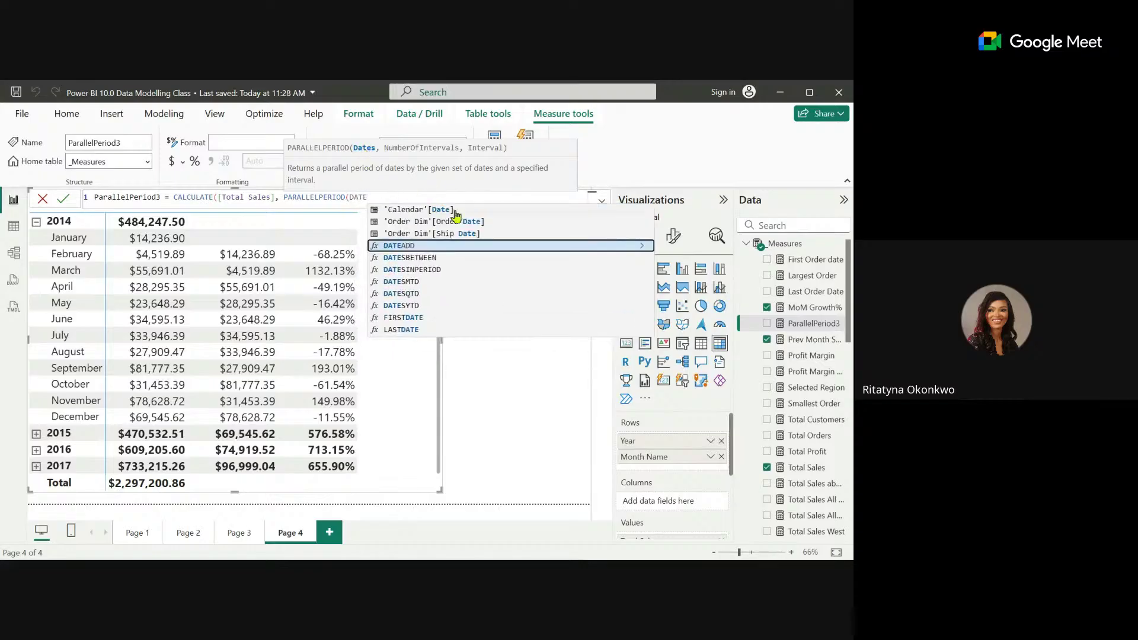
left_click(437, 212)
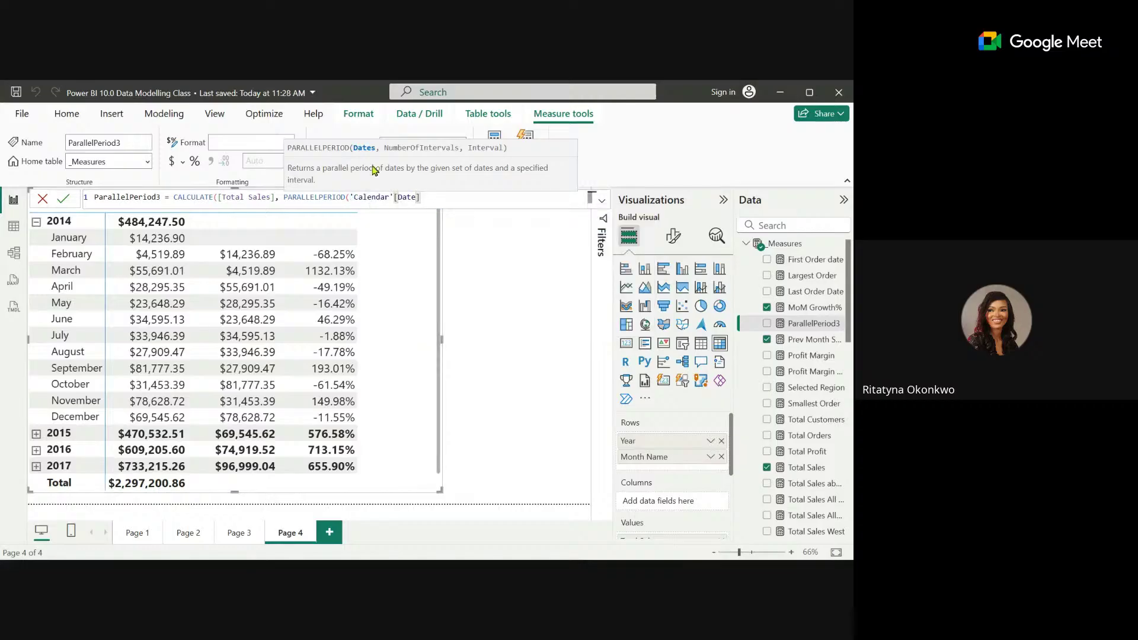
type(", -")
type("3")
type(",")
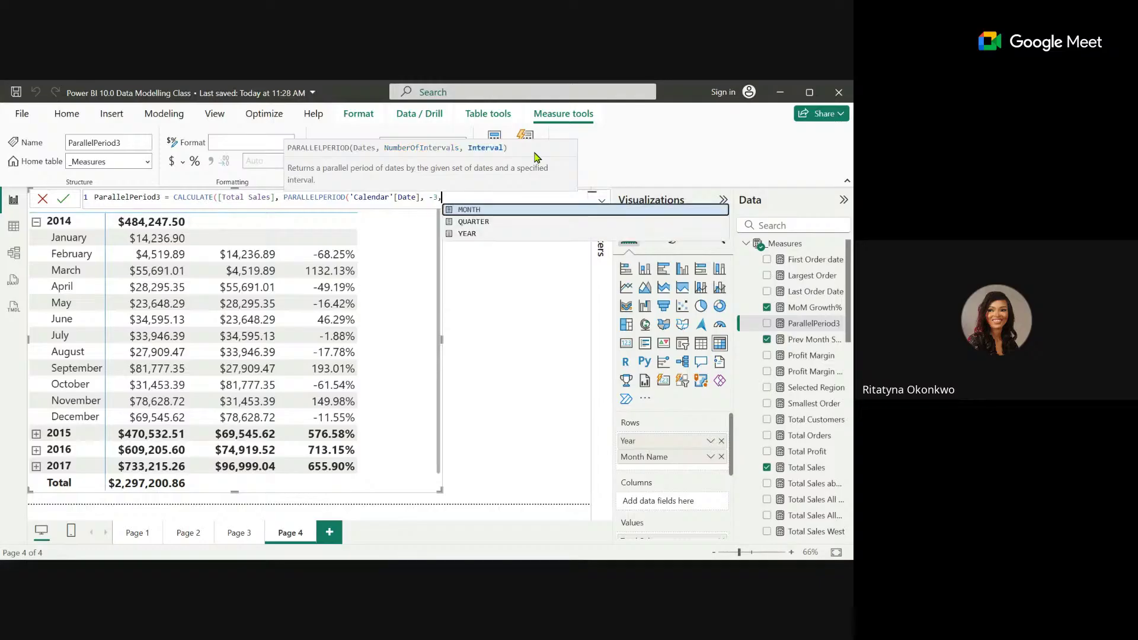
left_click(483, 214)
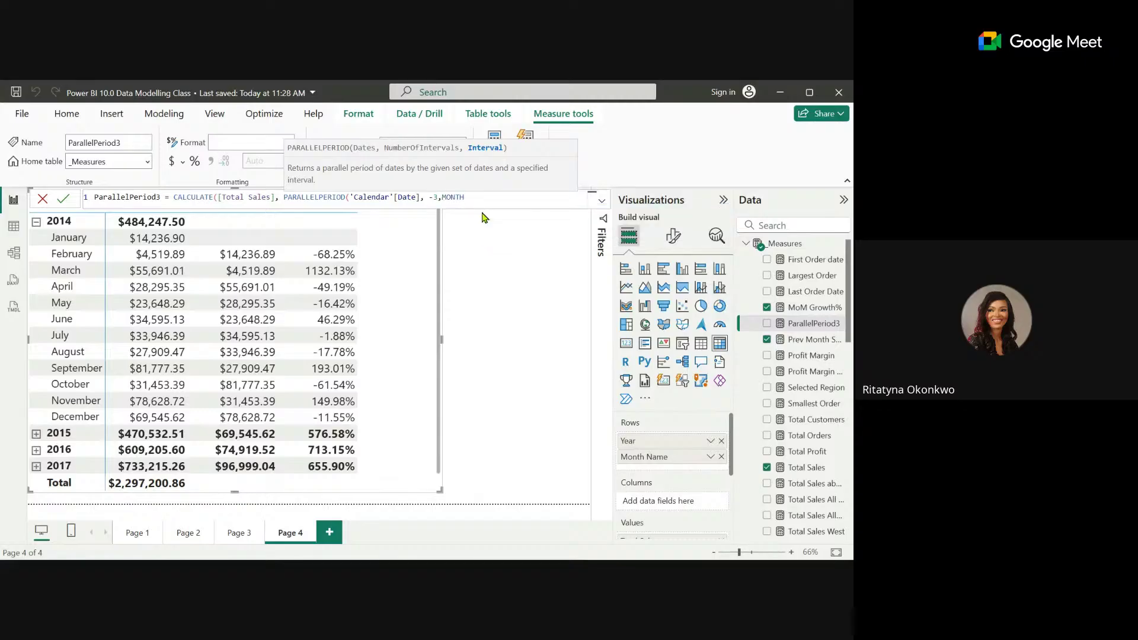
type("))")
key("Return")
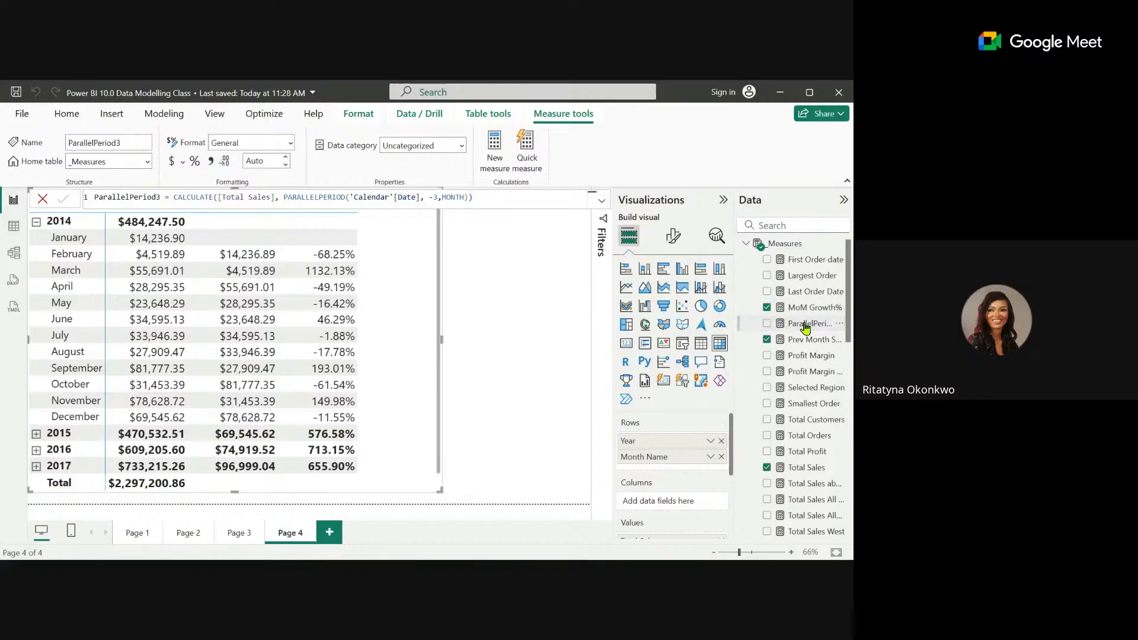
Add the ParallelPeriod3 measure to the matrix as a value column and format it as dollar currency.
left_click_drag(803, 324, 385, 294)
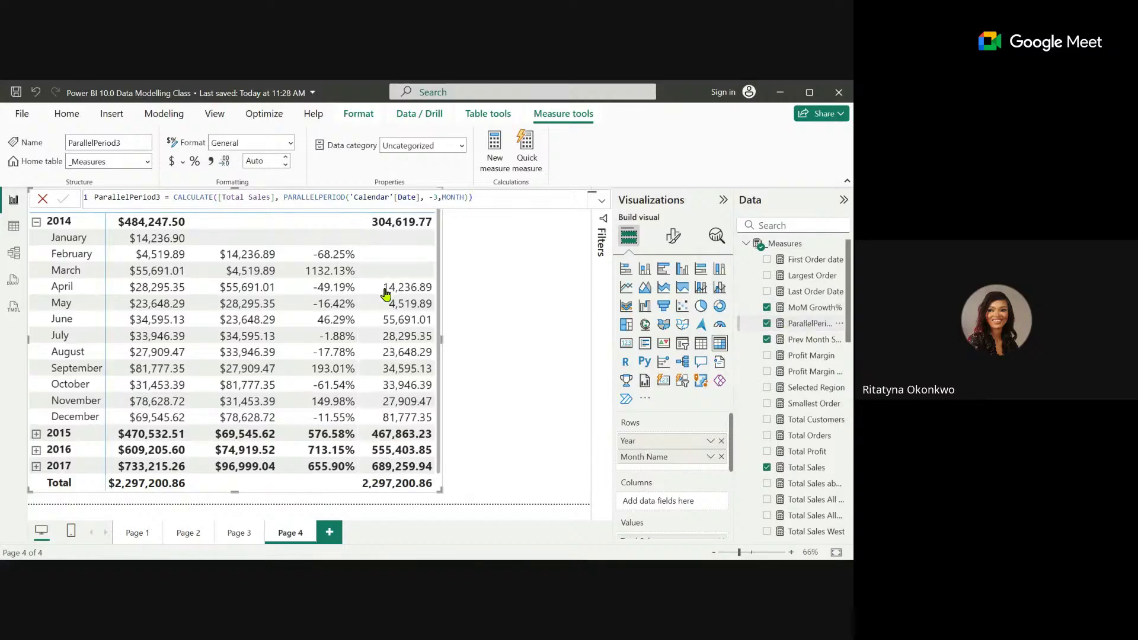
left_click(446, 344)
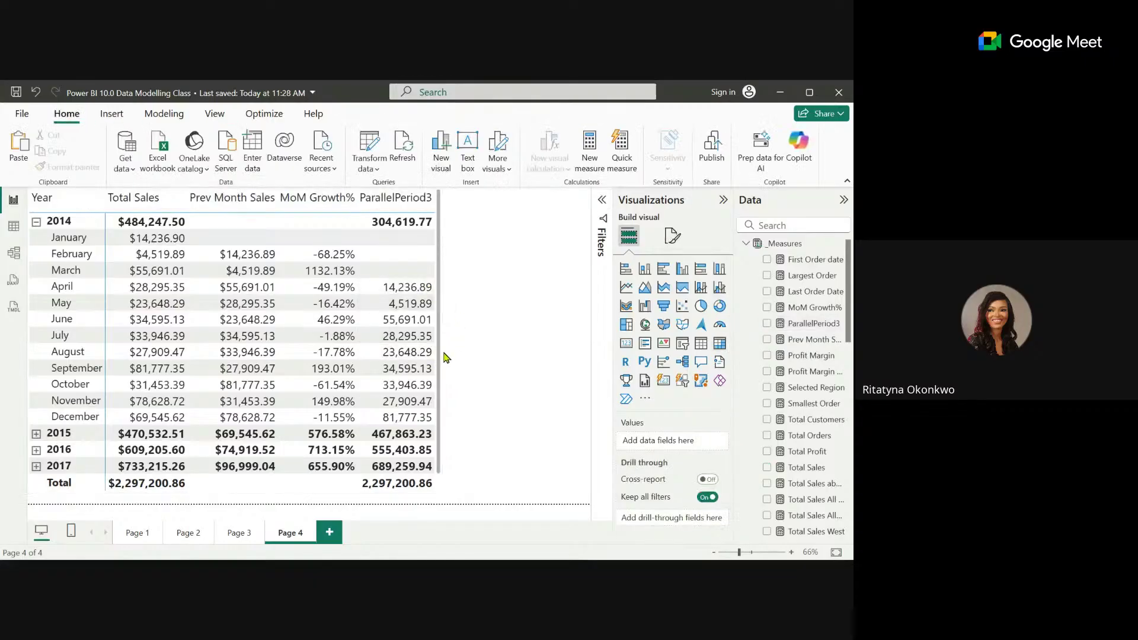
left_click(810, 324)
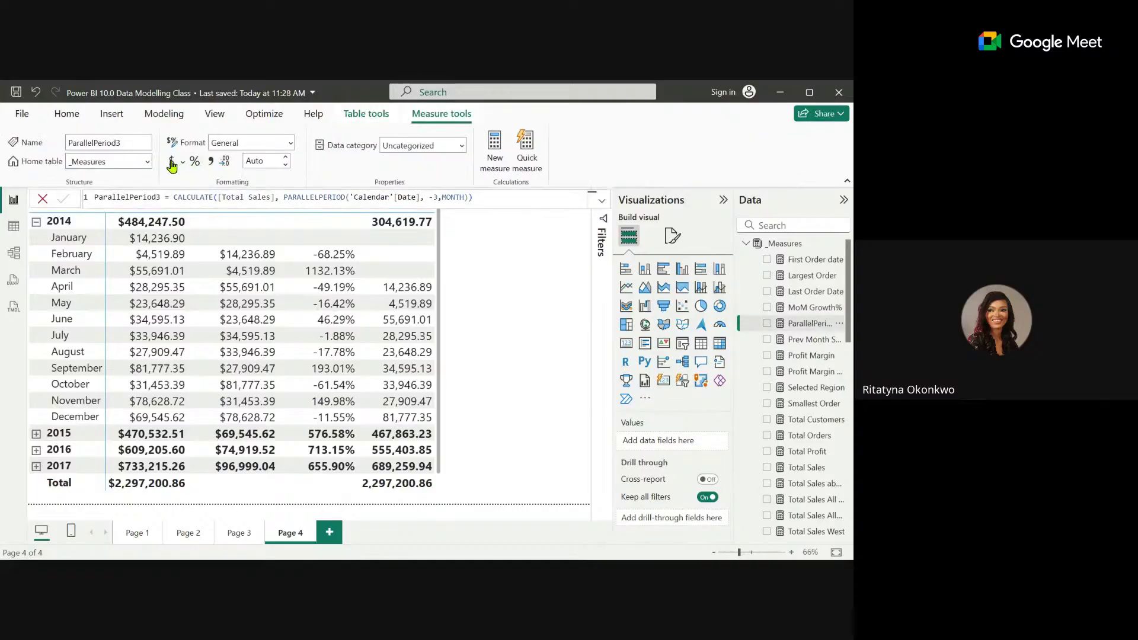
left_click(171, 163)
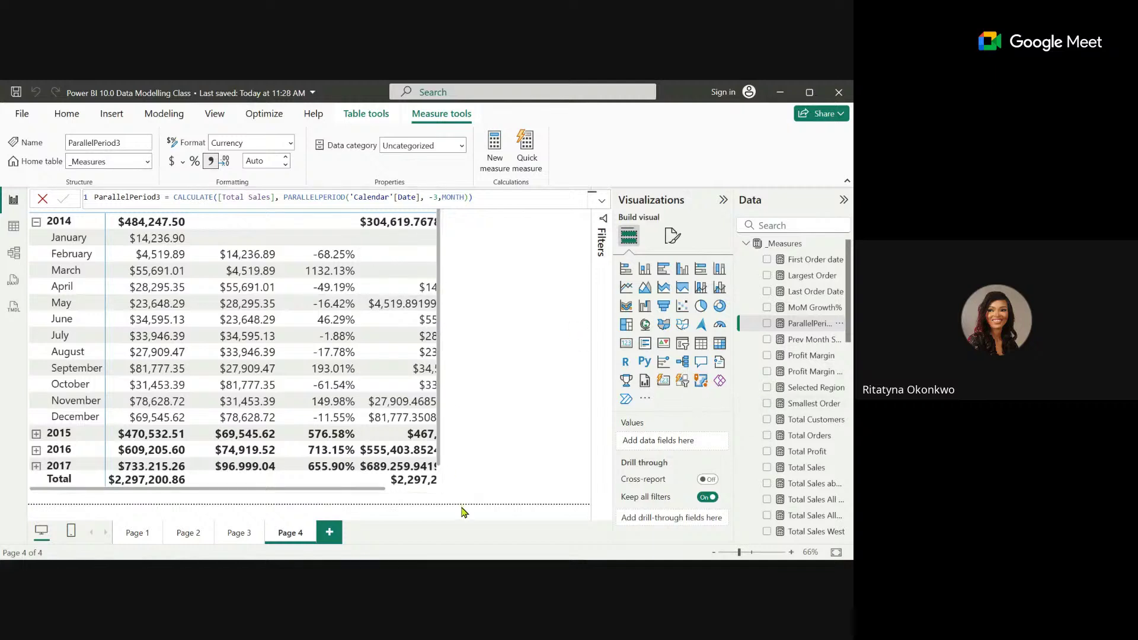
Widen the matrix visual until the whole ParallelPeriod3 column fits inside it.
scroll(440, 483, "down", 1)
left_click(441, 491)
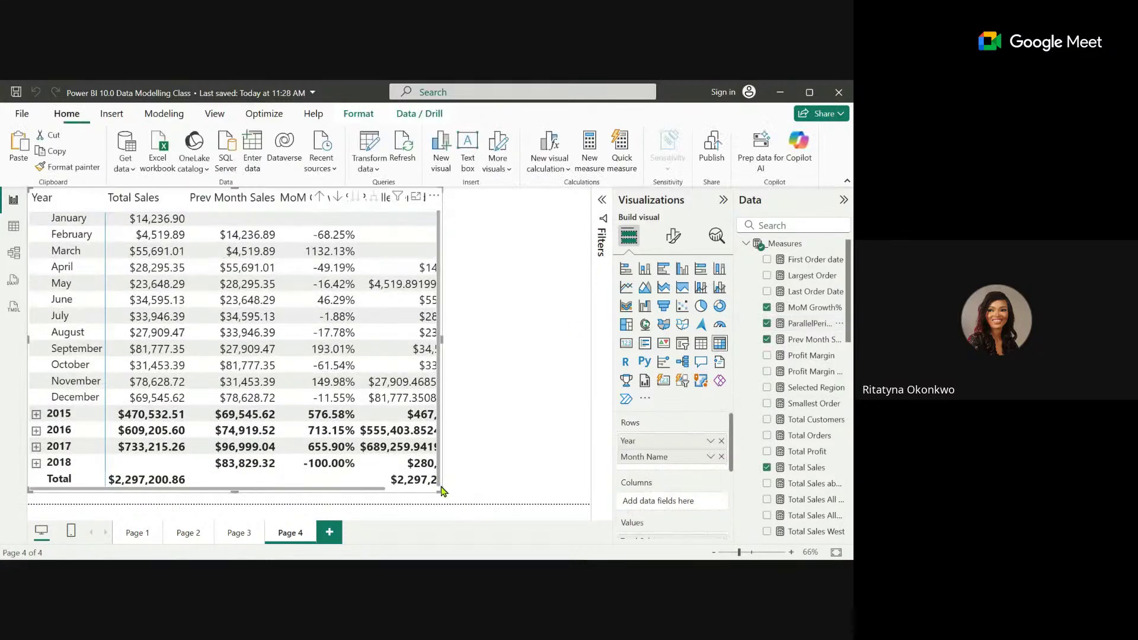
left_click_drag(442, 491, 555, 472)
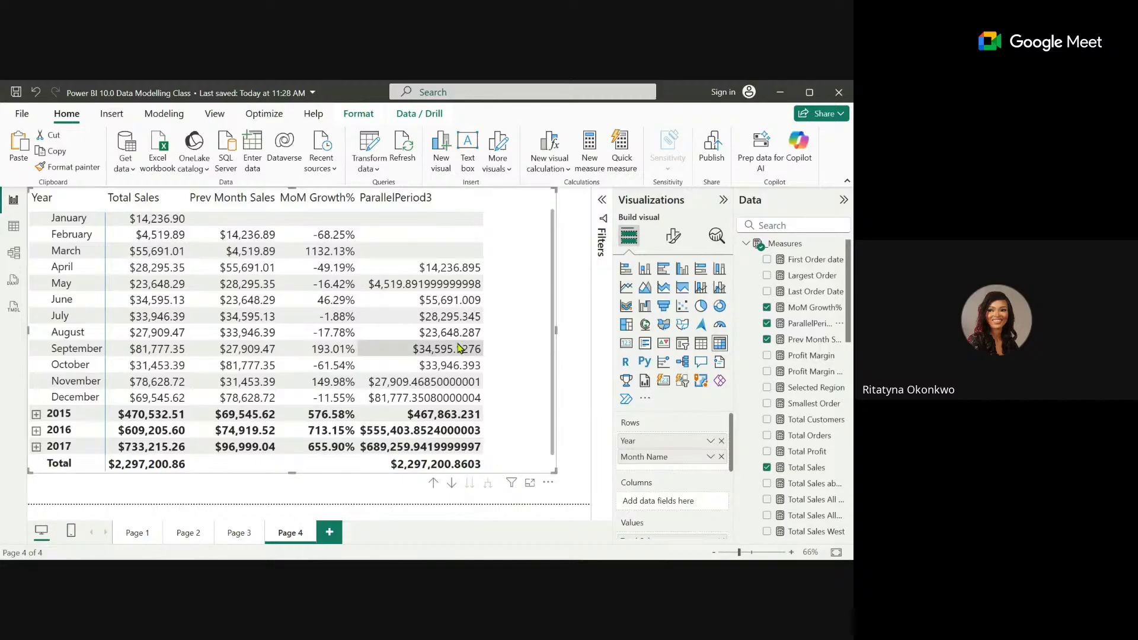
Set the ParallelPeriod3 measure's decimal places to 0.
left_click(814, 326)
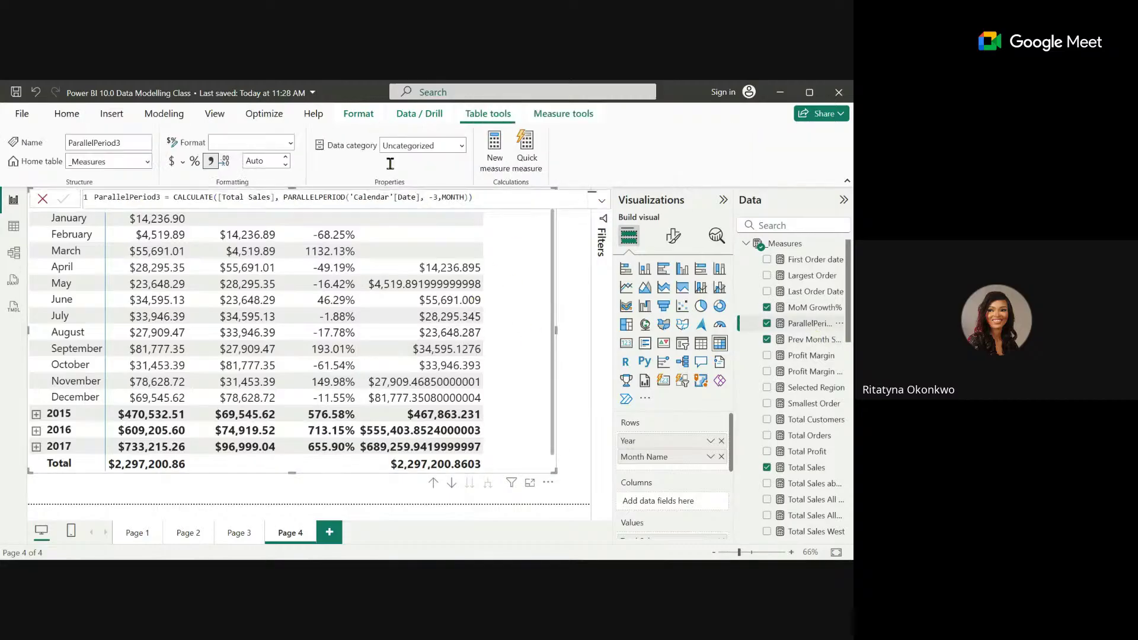
double_click(266, 161)
type("0")
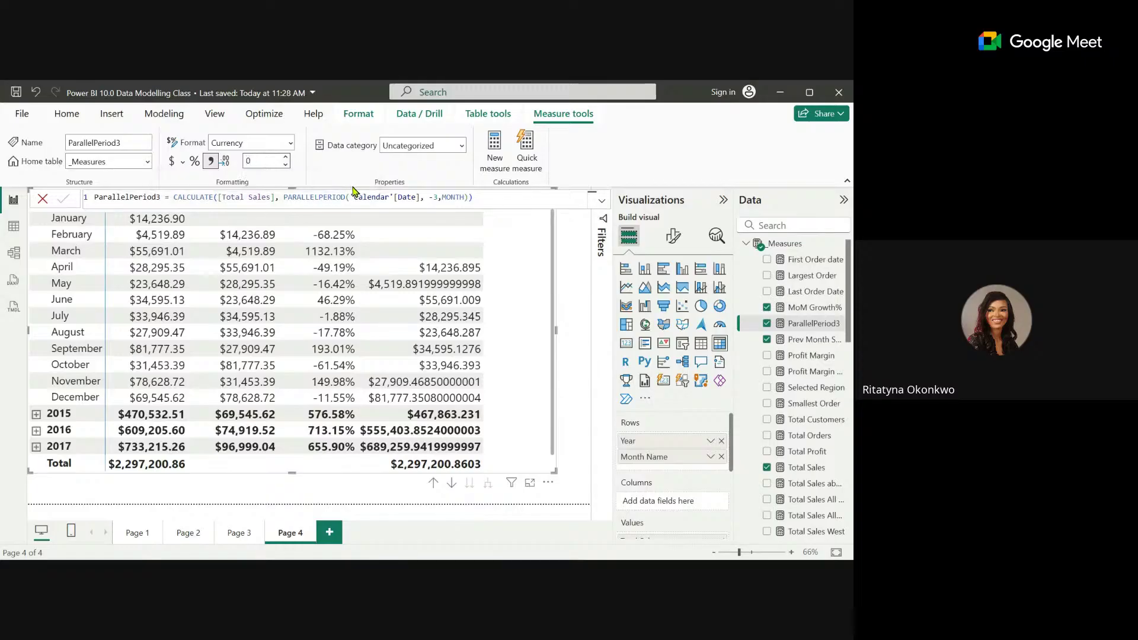
key("Return")
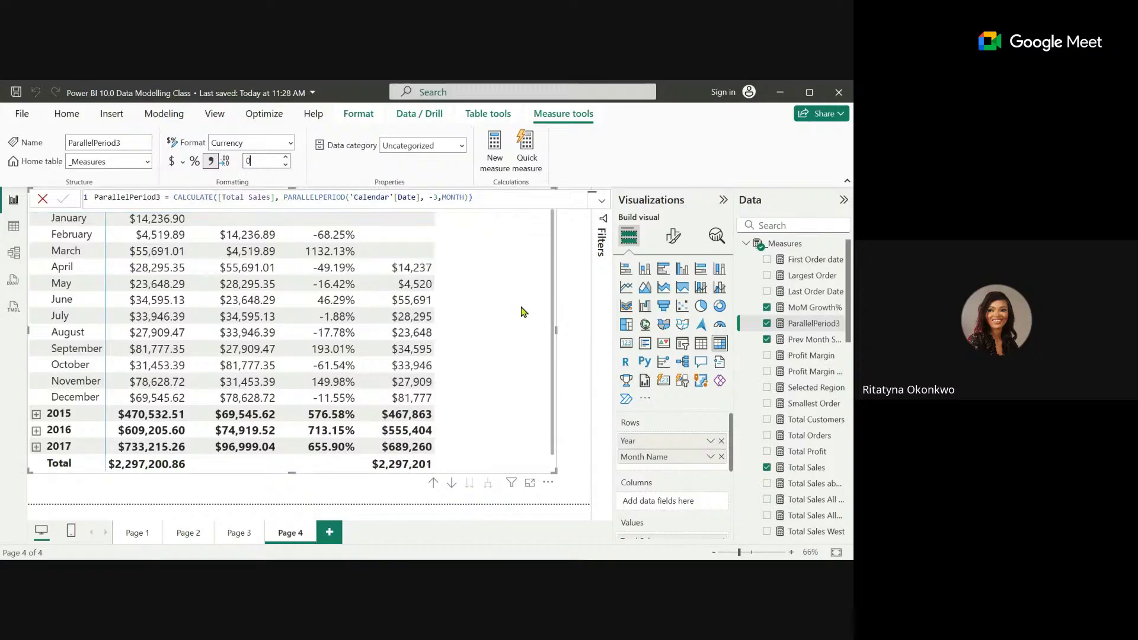
Change the ParallelPeriod3 measure's decimal places to 2 and deselect the matrix.
double_click(250, 164)
type("2")
key("Return")
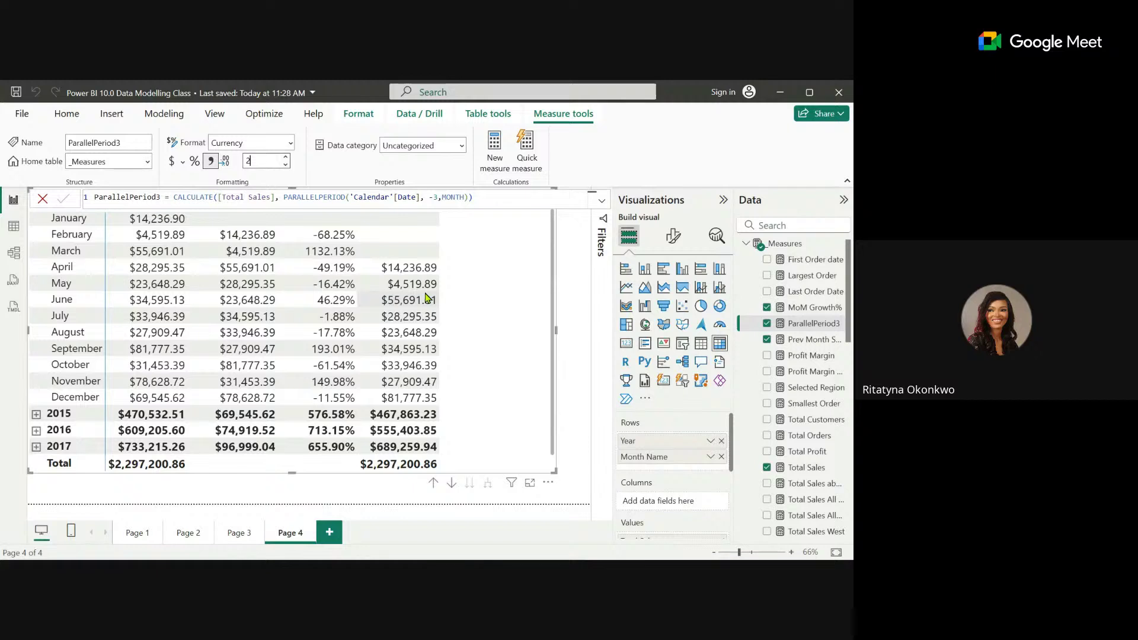
left_click(573, 294)
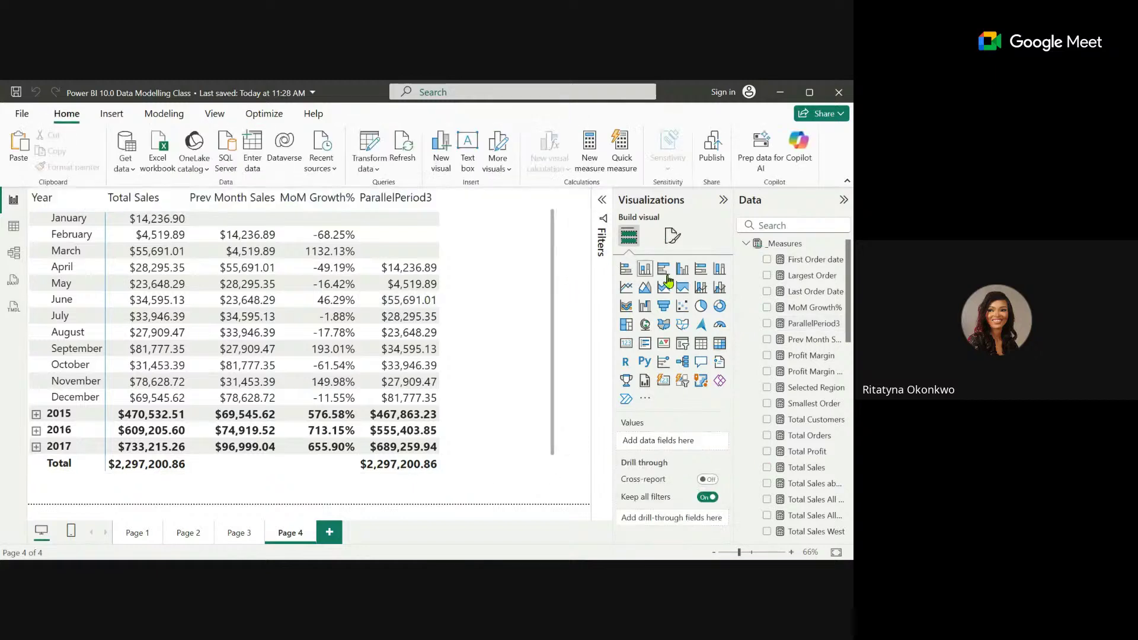
Create a new measure named DatesAdd1 in the _Measures table, starting its formula with CALCULATE([Total Sales].
left_click(811, 311)
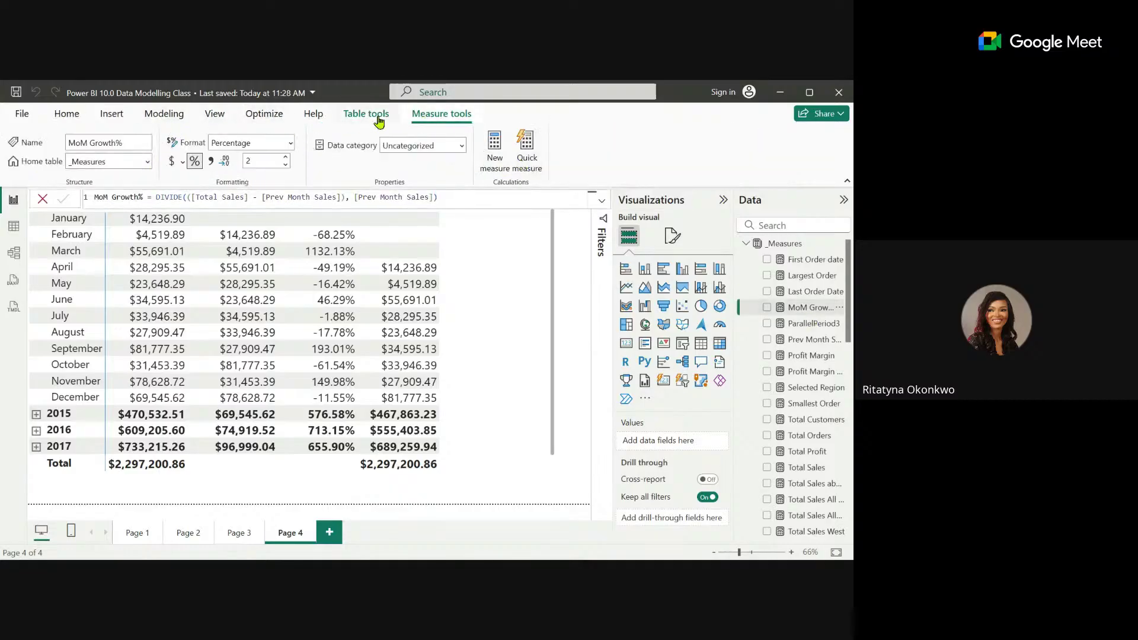
left_click(492, 151)
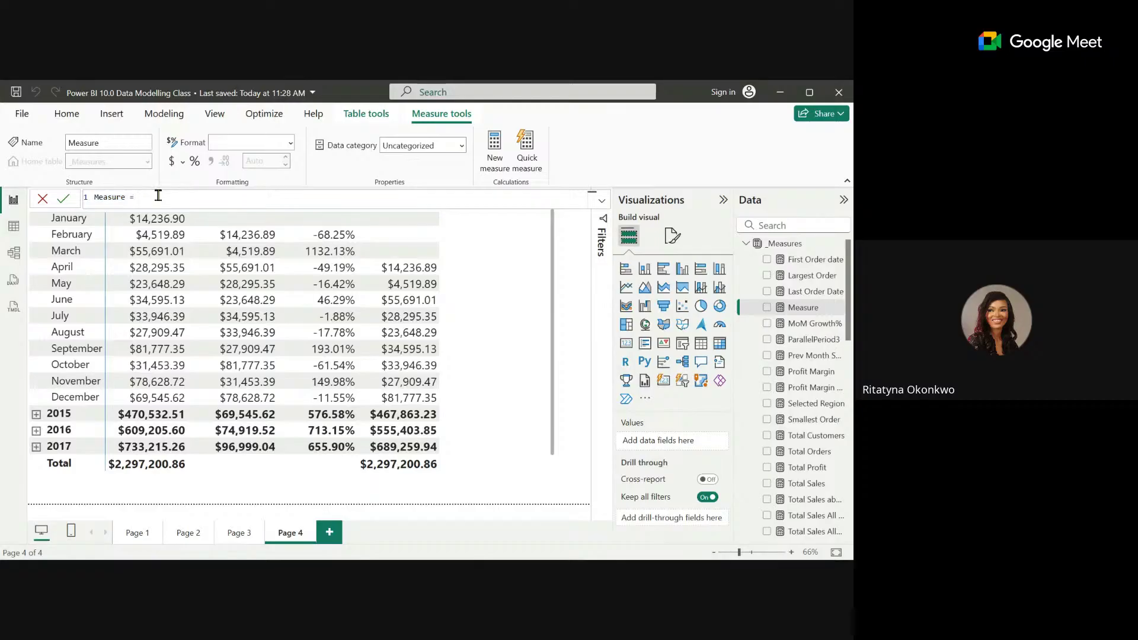
type("DatesAdd1 = CALCU")
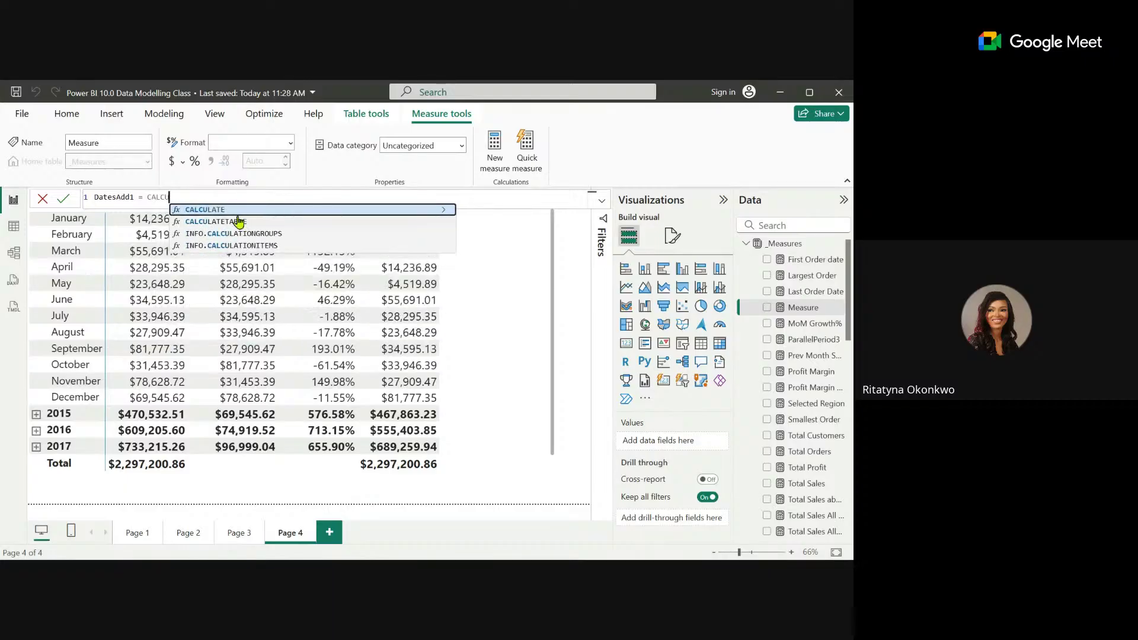
key("Tab")
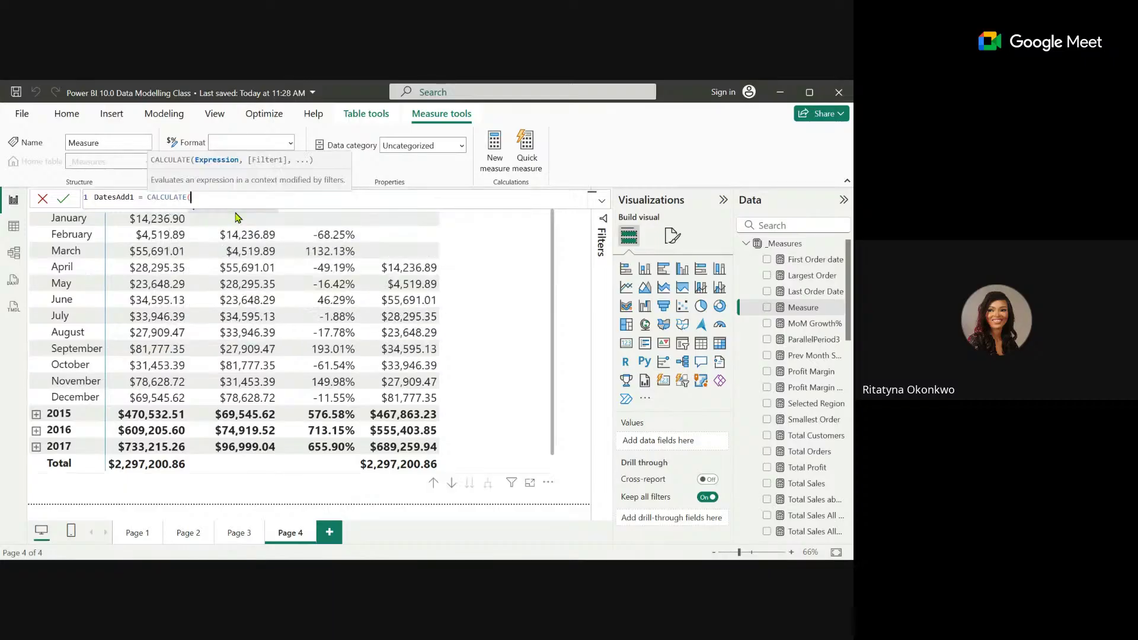
type("to")
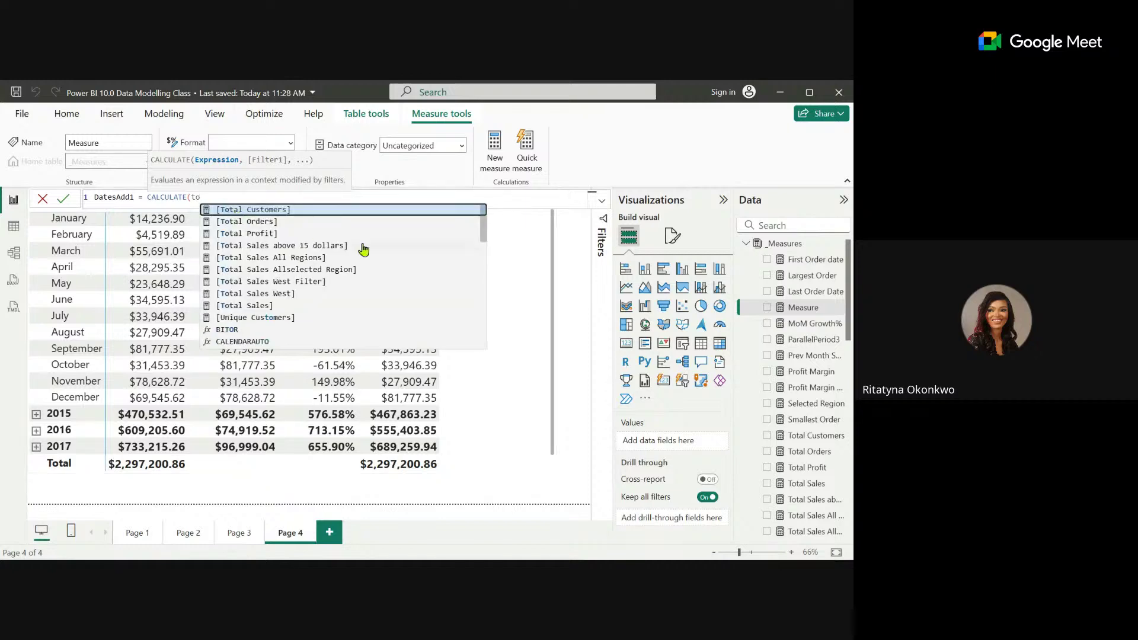
left_click(268, 306)
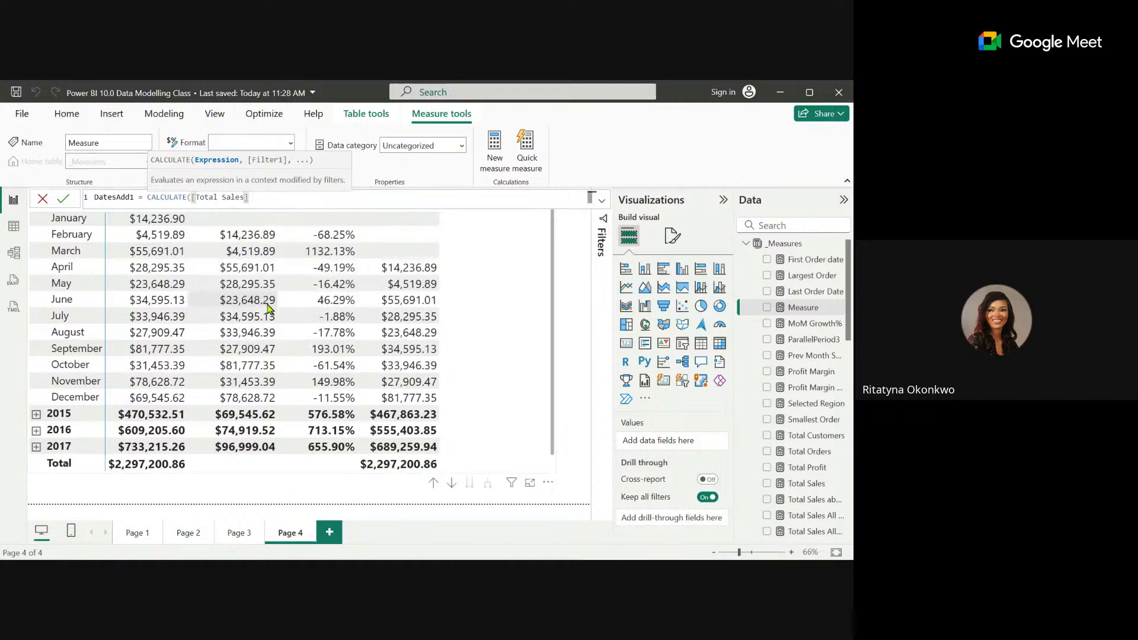
Complete the DatesAdd1 formula with the filter DATEADD('Calendar'[Date], -1, MONTH) and commit the measure.
type(", ")
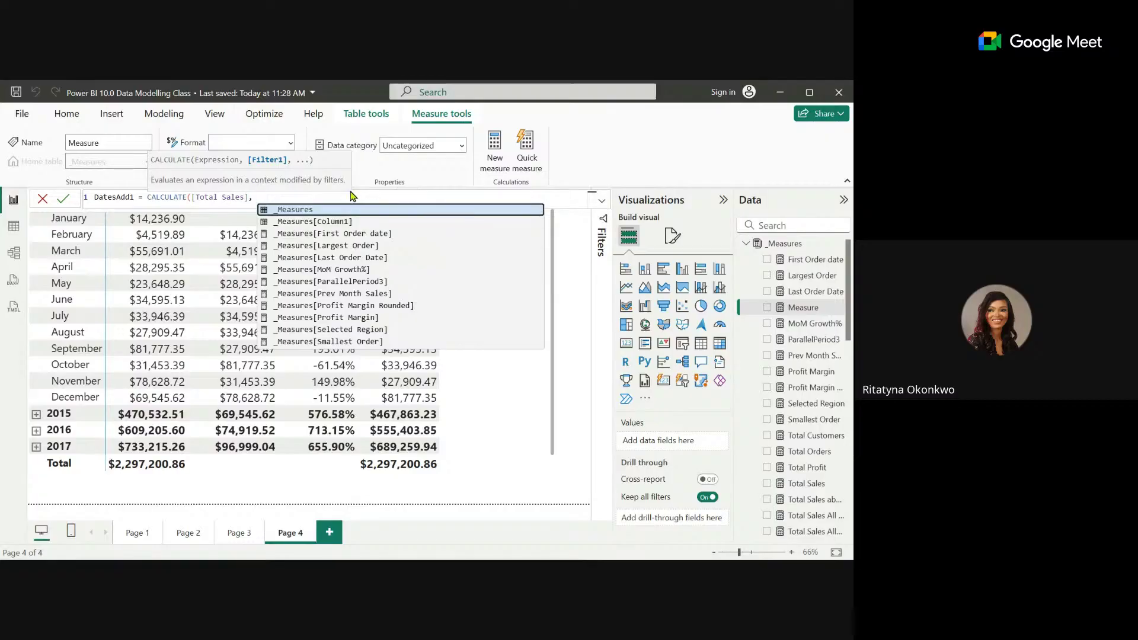
type("DATE")
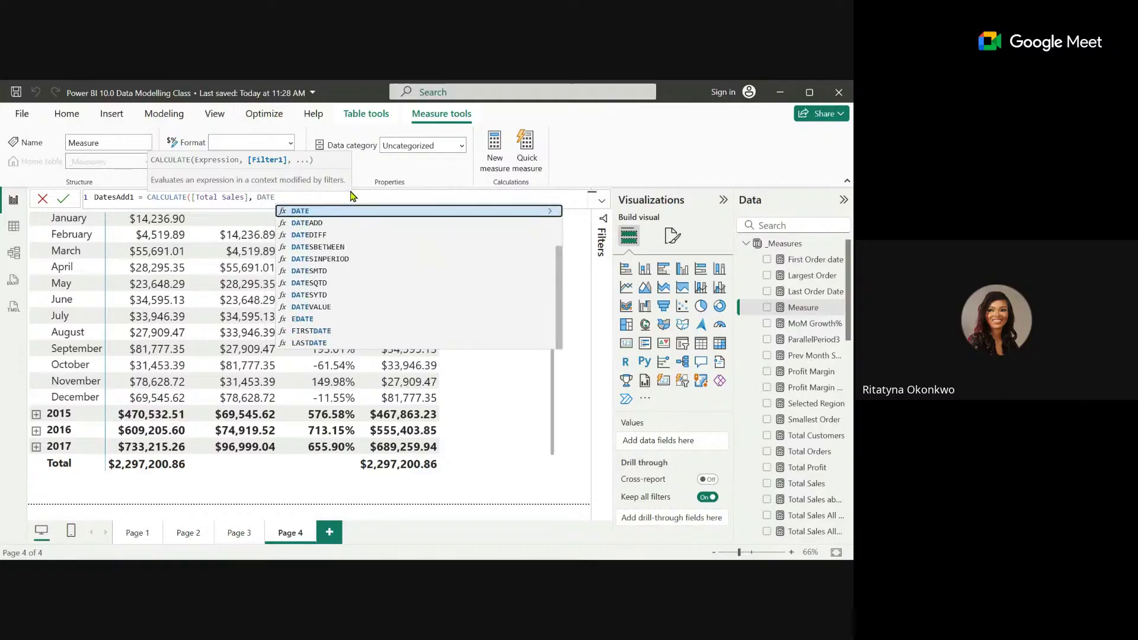
left_click(335, 223)
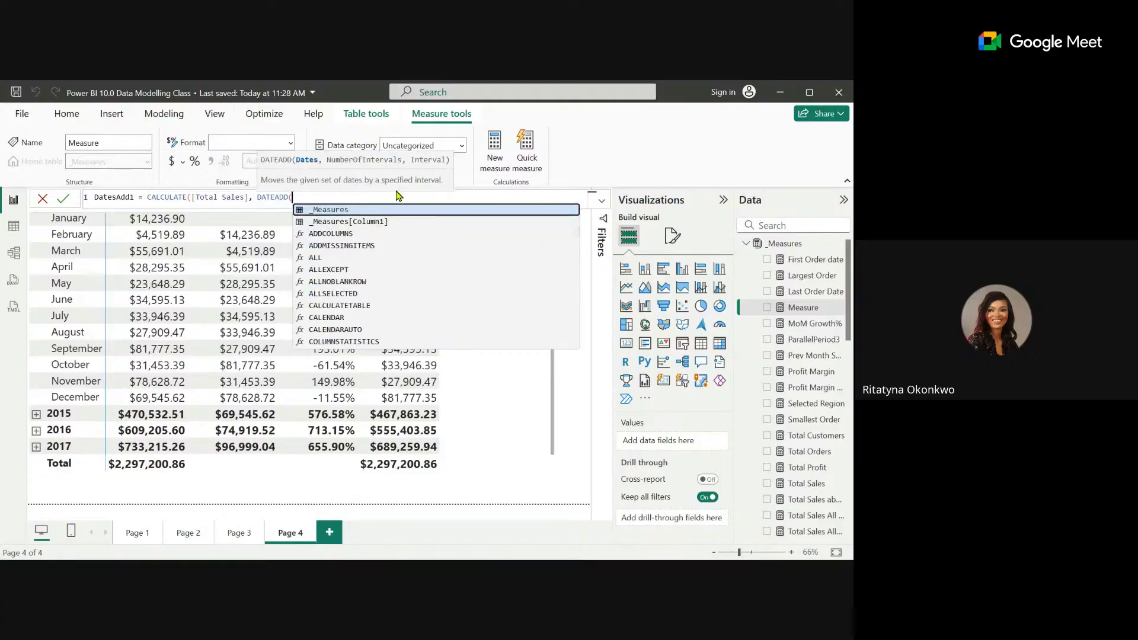
type("CALE")
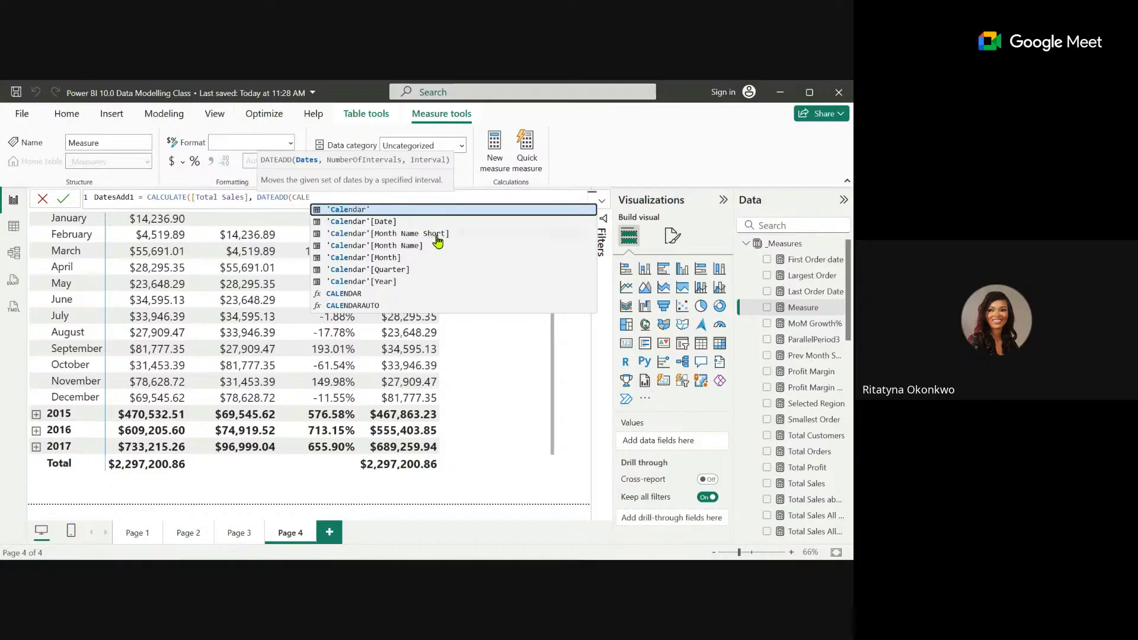
left_click(394, 223)
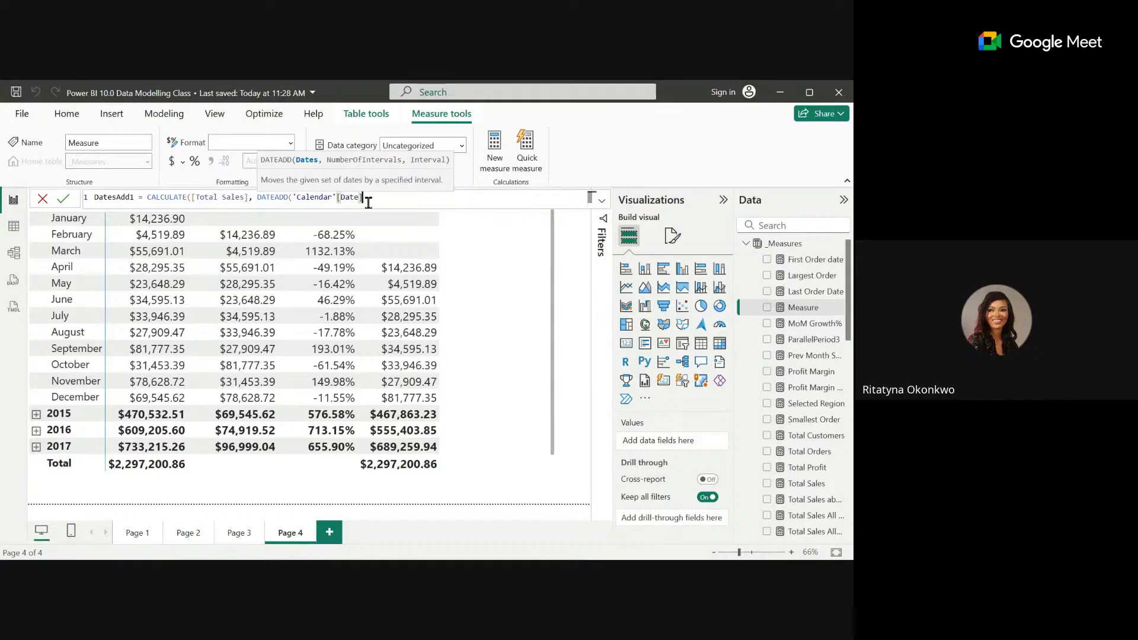
type(", -1,")
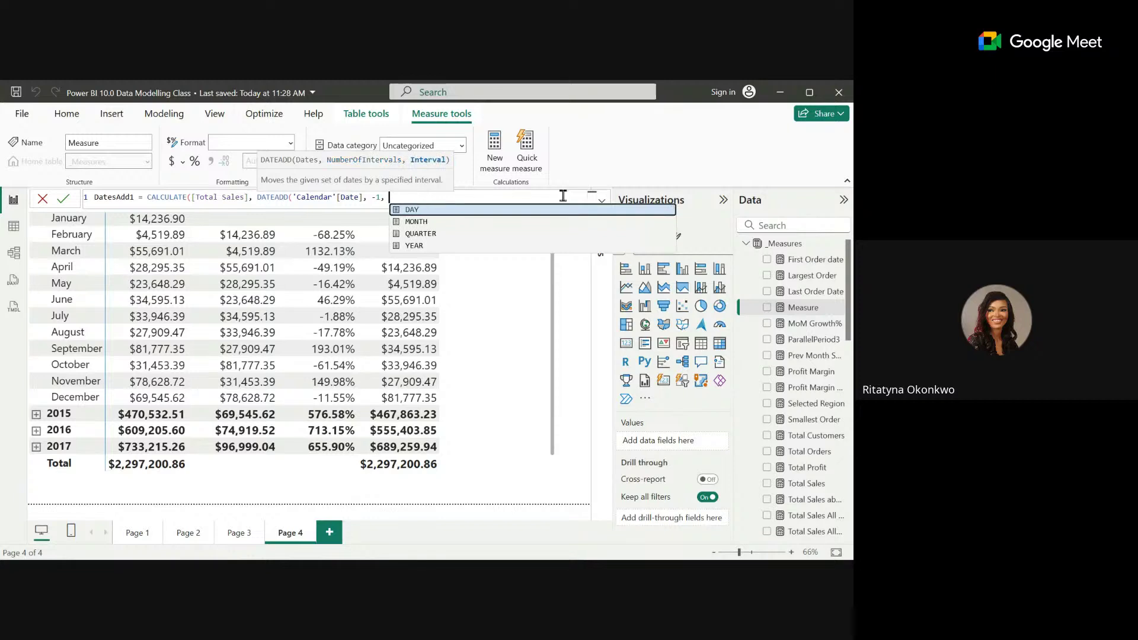
left_click(430, 223)
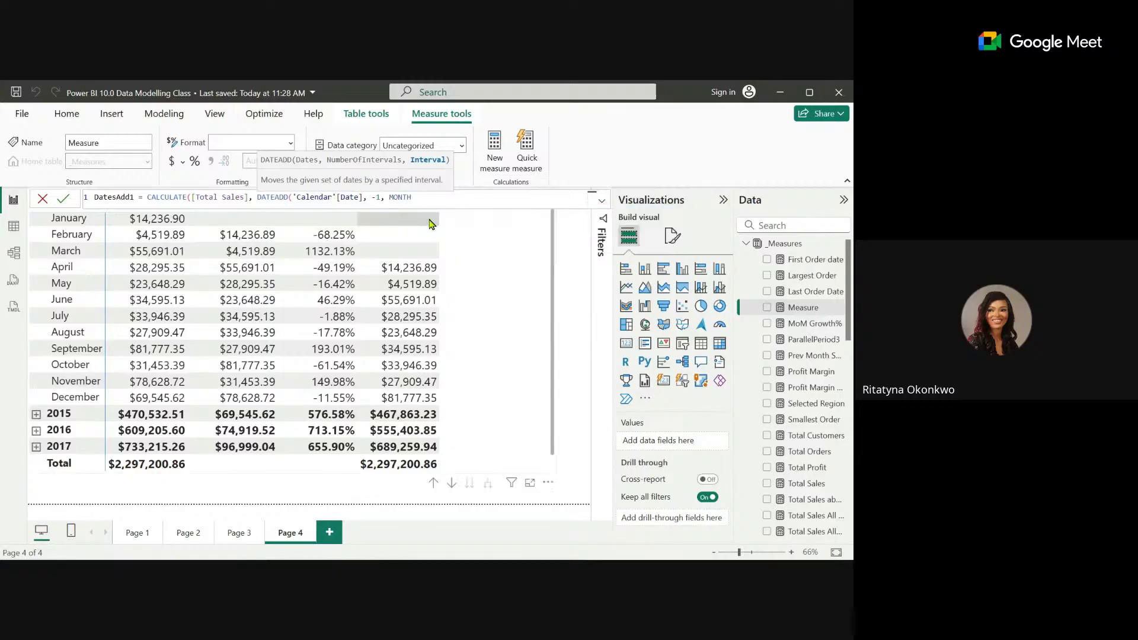
type("))")
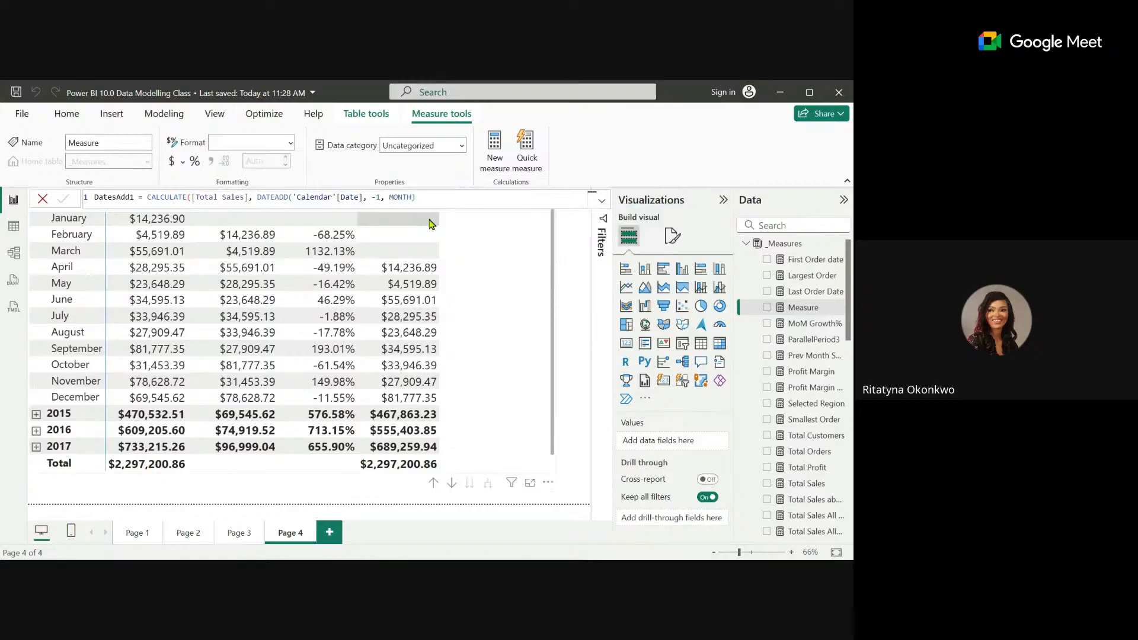
key("Return")
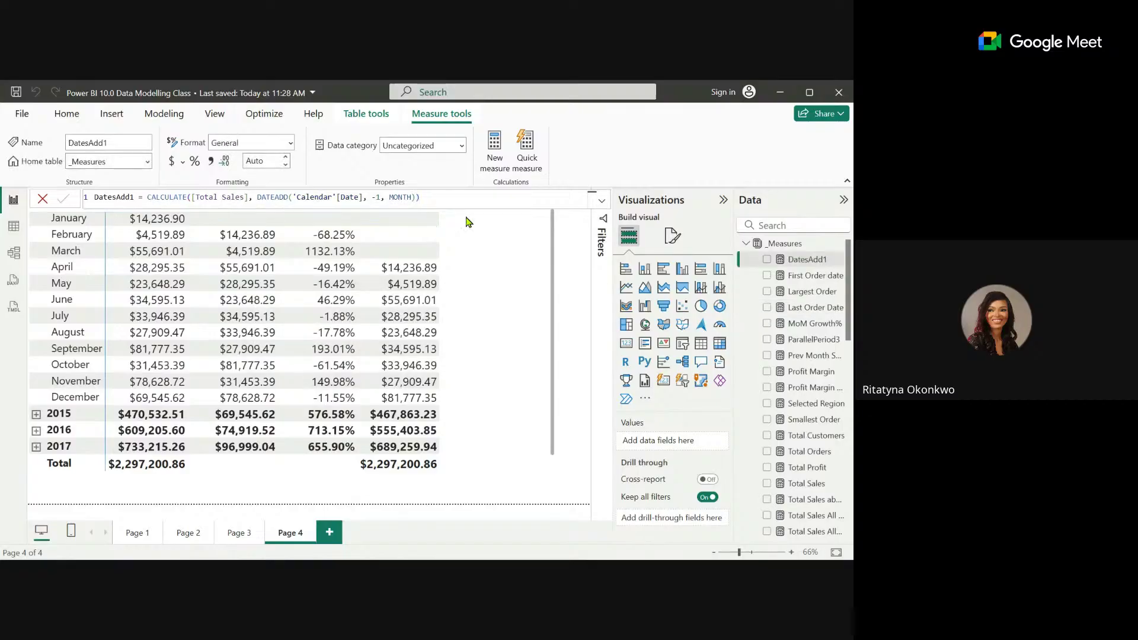
Add the DatesAdd1 measure to the matrix as a value column and compare its rows with the other measures.
left_click_drag(805, 259, 460, 282)
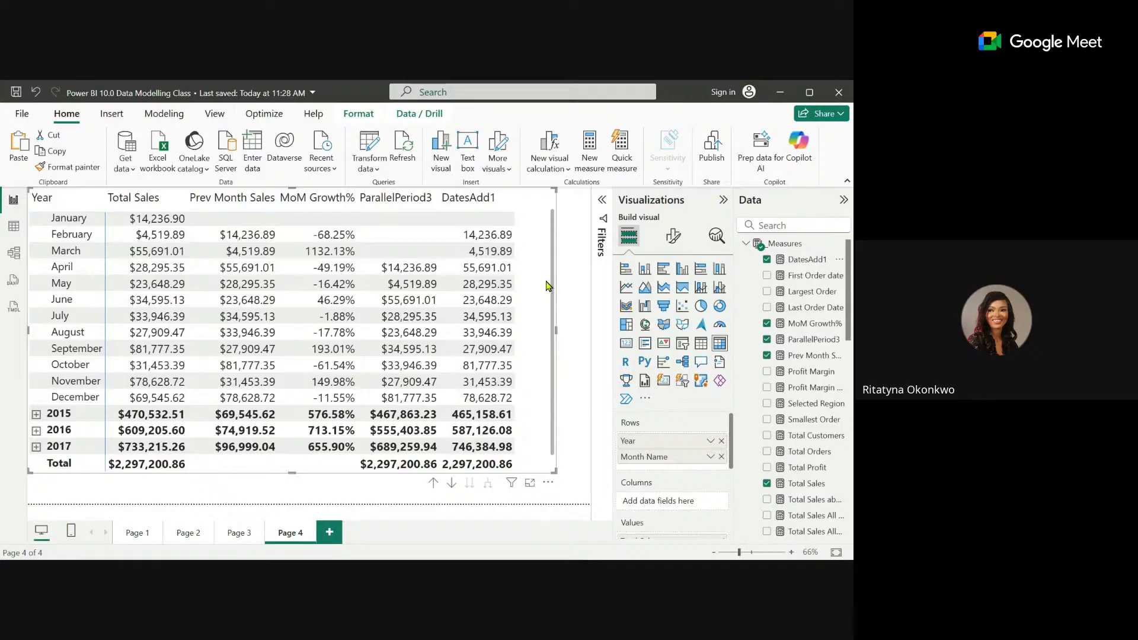
scroll(548, 276, "up", 2)
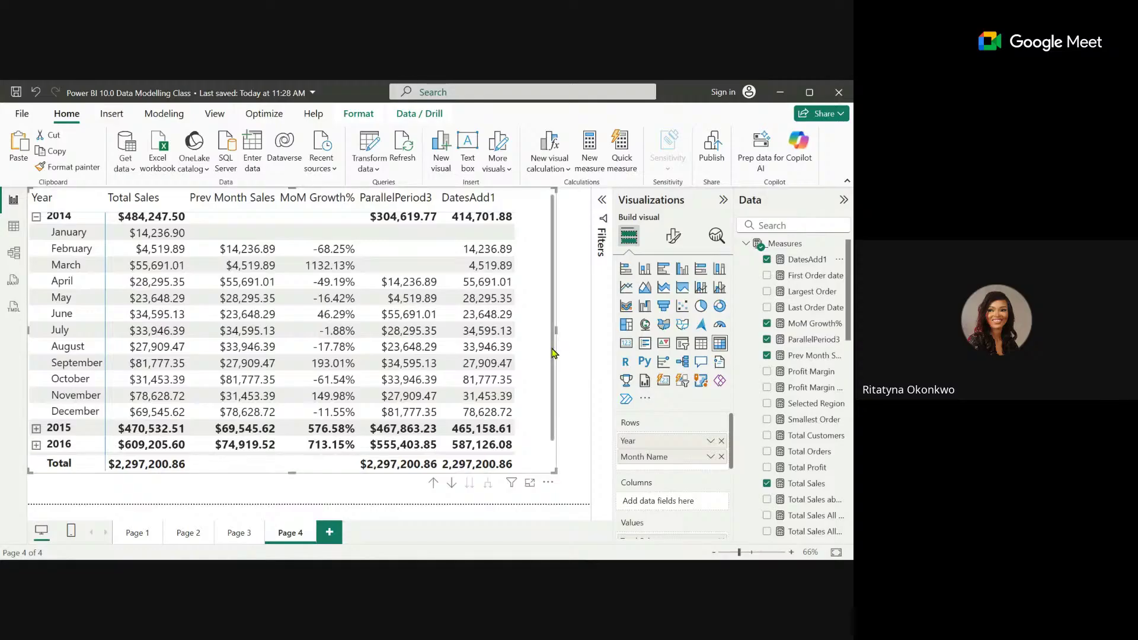
scroll(555, 359, "down", 1)
scroll(554, 369, "down", 1)
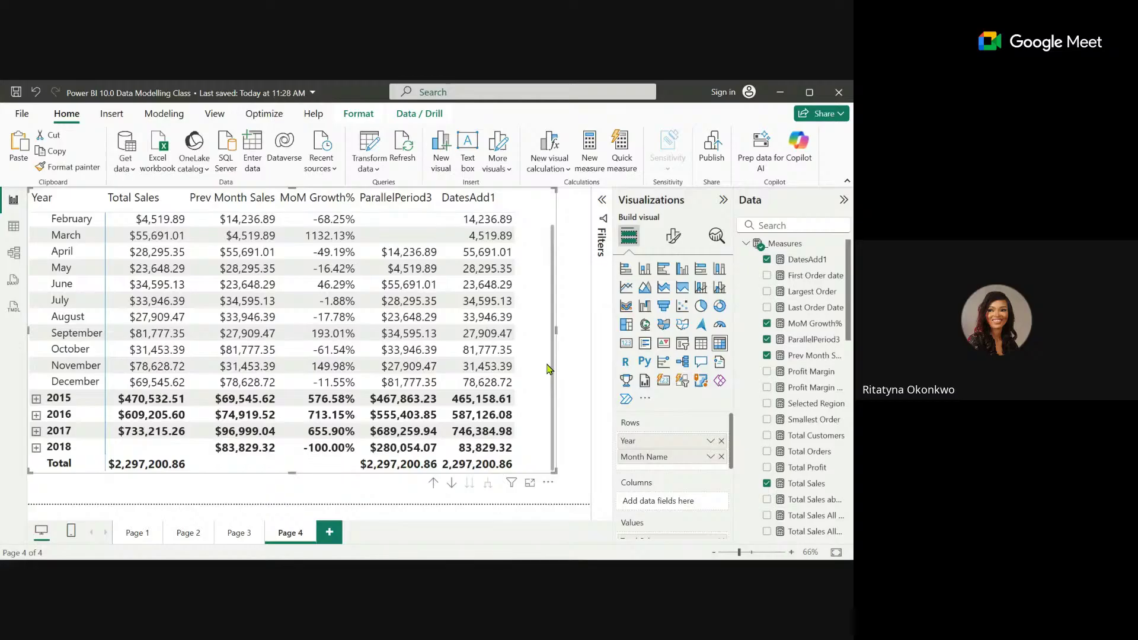
scroll(547, 367, "up", 2)
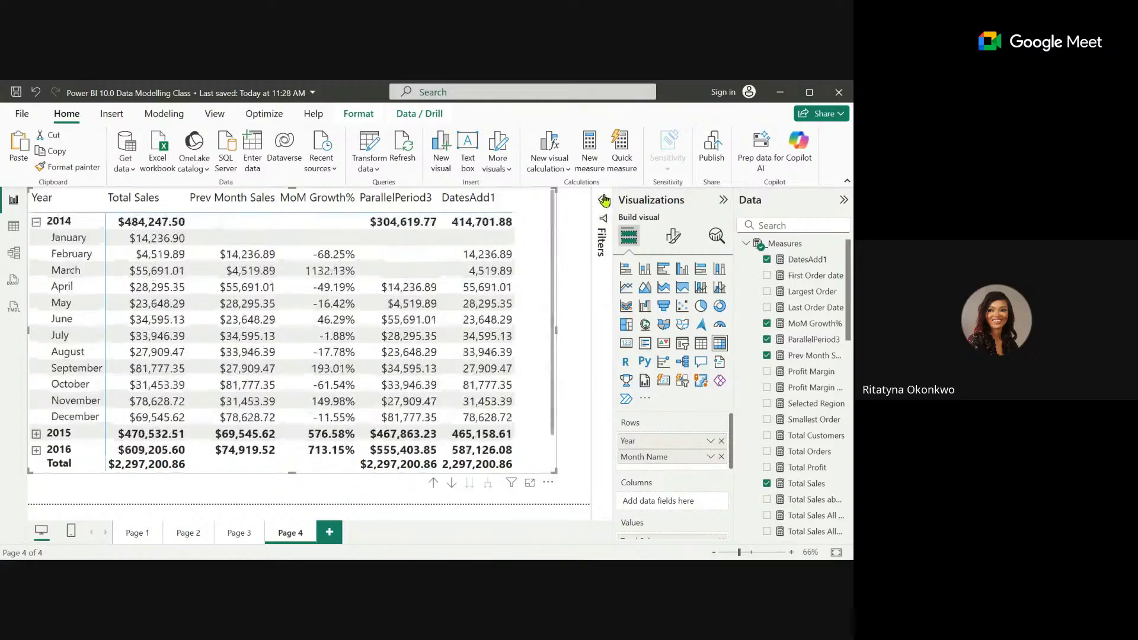
Create another new measure in the _Measures table and name it TotalYTD.
left_click(775, 326)
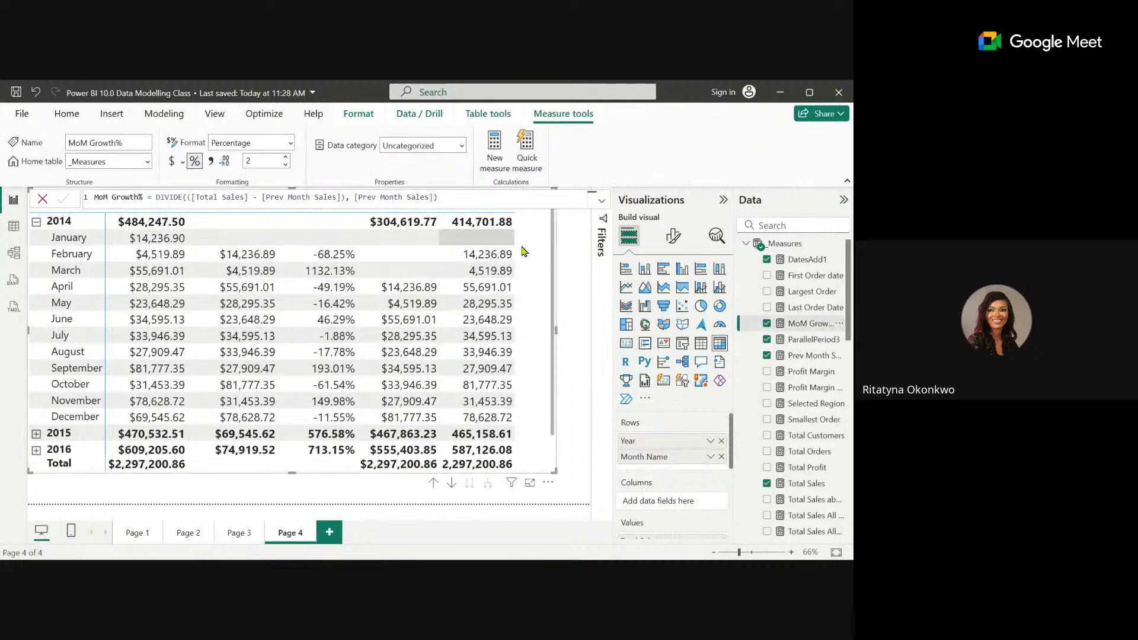
left_click(495, 147)
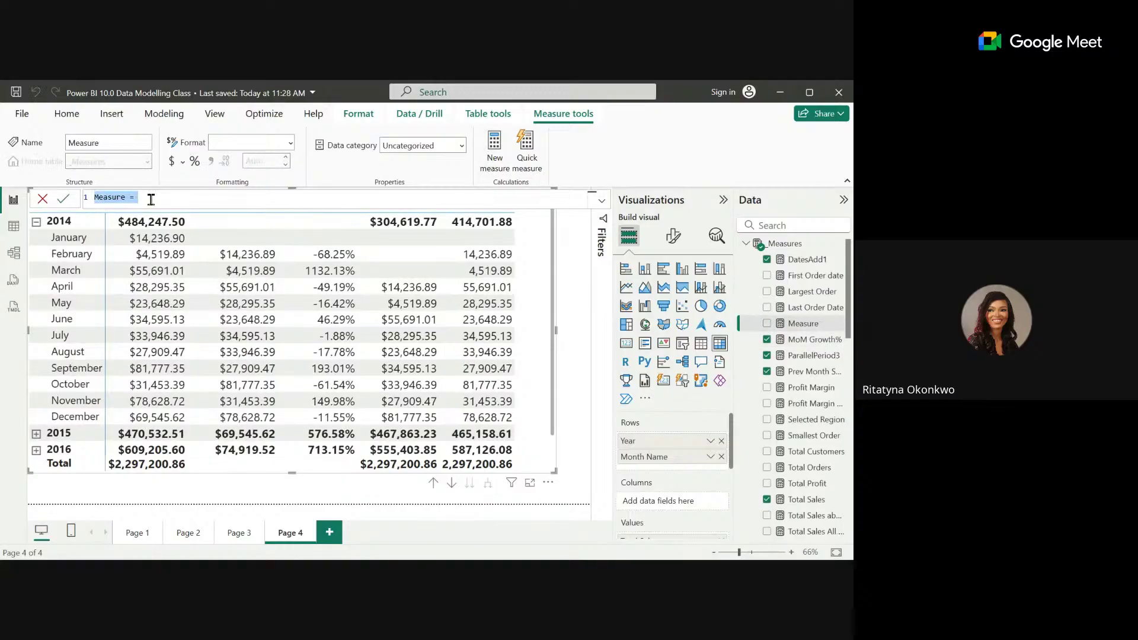
type("TotalYT")
type("D - ")
type("TOTAL")
type("YTD")
type("(")
key("BackSpace")
key("BackSpace")
key("BackSpace")
key("BackSpace")
key("BackSpace")
key("BackSpace")
key("BackSpace")
key("BackSpace")
key("BackSpace")
type("YT")
key("BackSpace")
key("BackSpace")
key("BackSpace")
key("BackSpace")
type("= ")
Begin the TotalYTD formula with the TOTALYTD function, using [Total Sales] as its expression.
type("TOT")
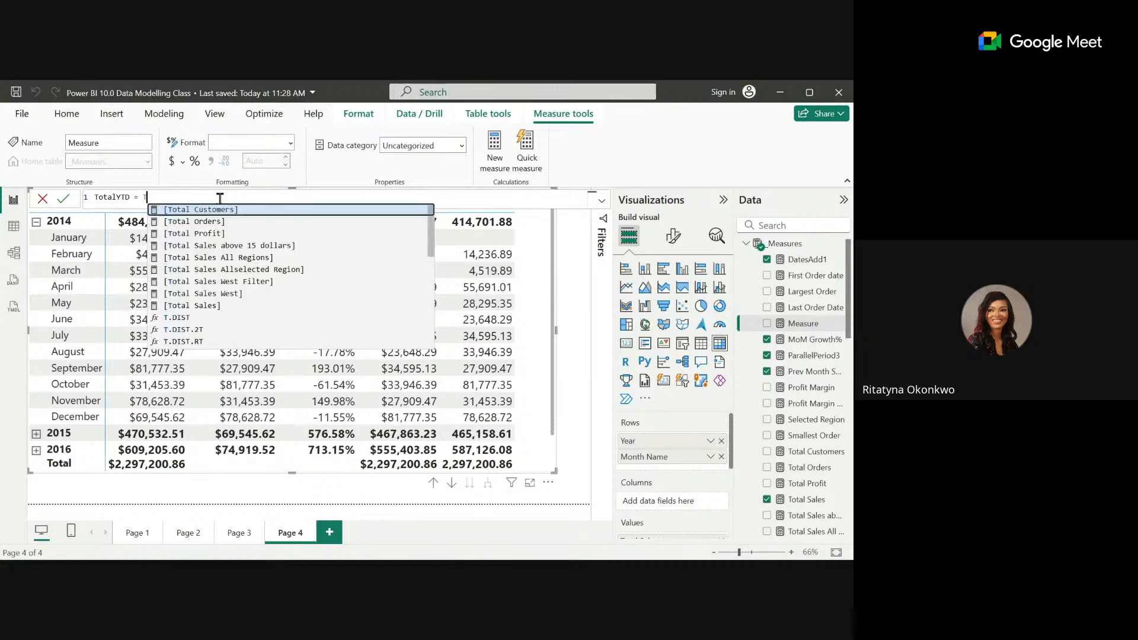
type("A")
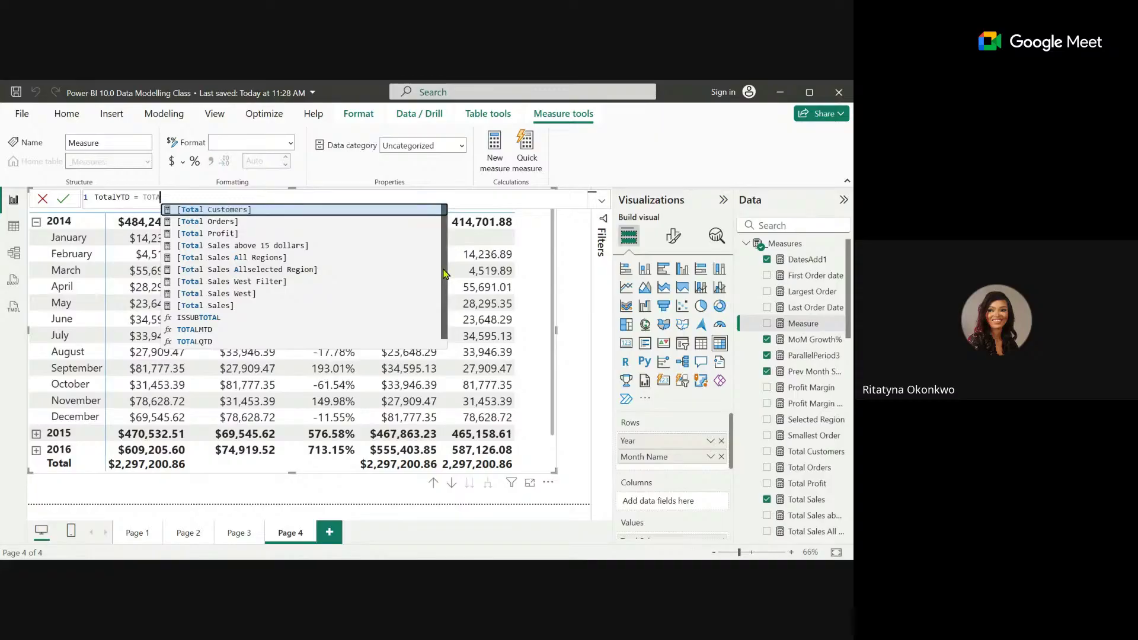
scroll(442, 268, "down", 1)
left_click(213, 342)
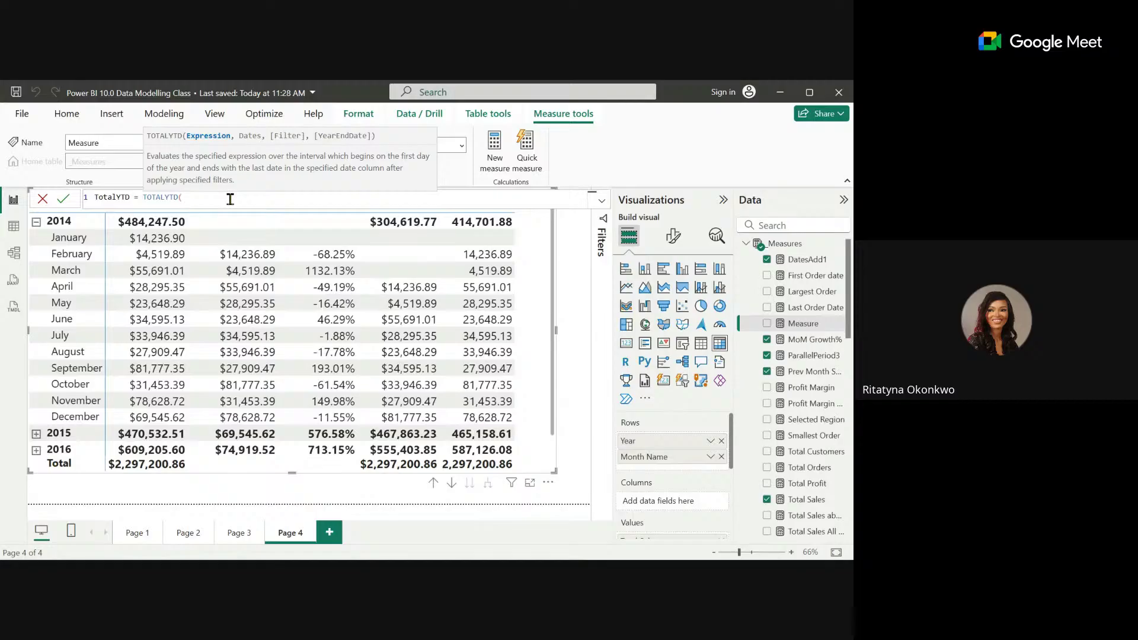
type("SU")
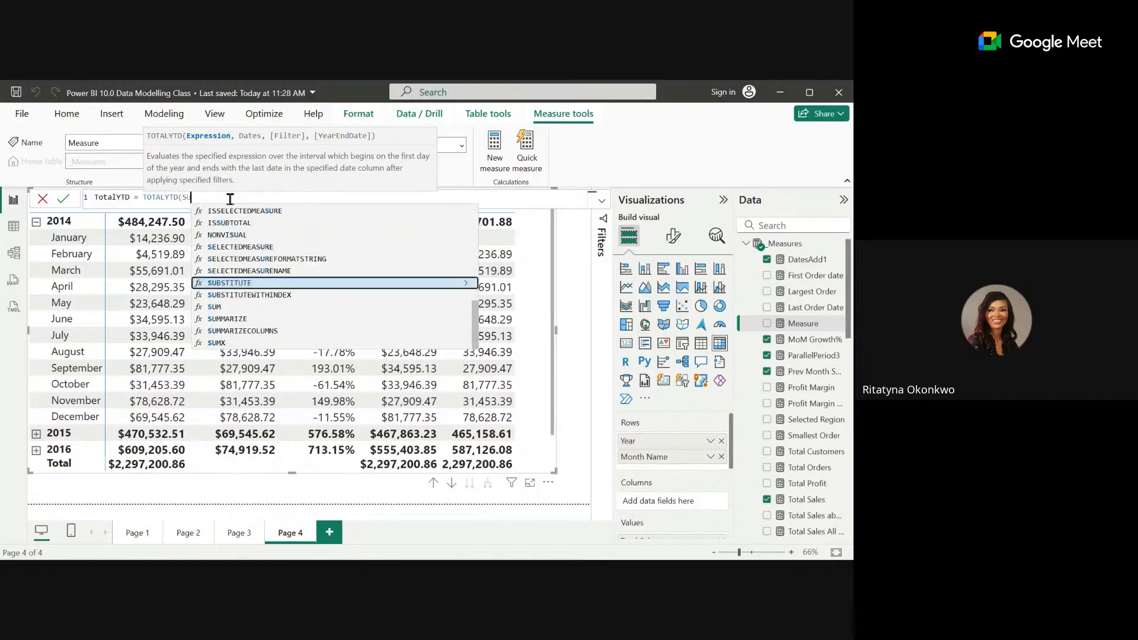
key("BackSpace")
key("BackSpace")
type("TO")
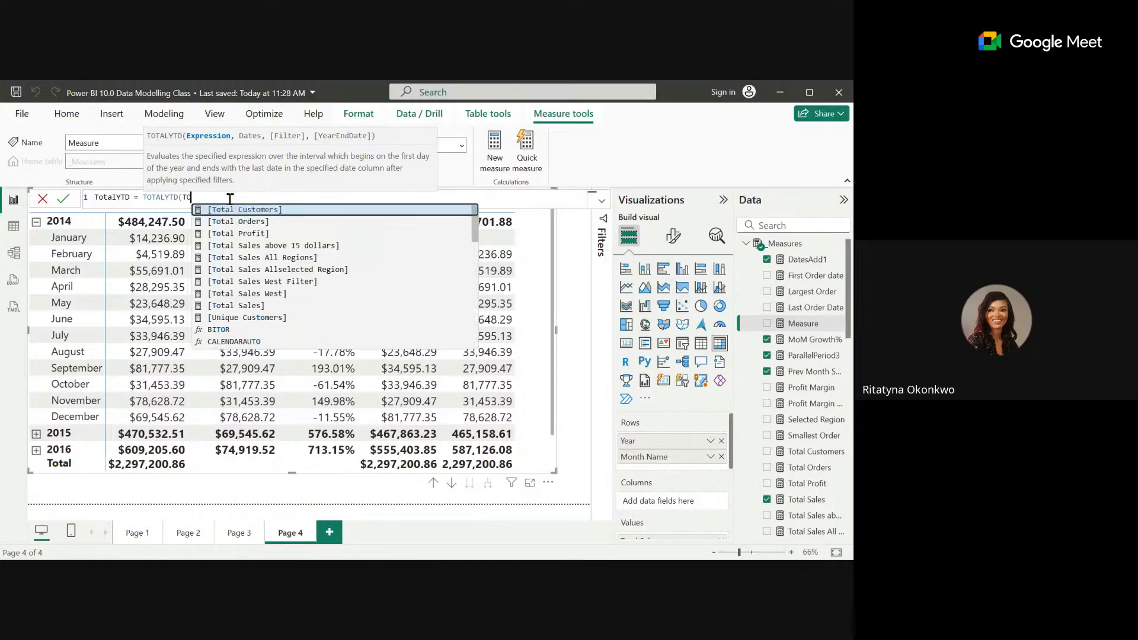
left_click(295, 306)
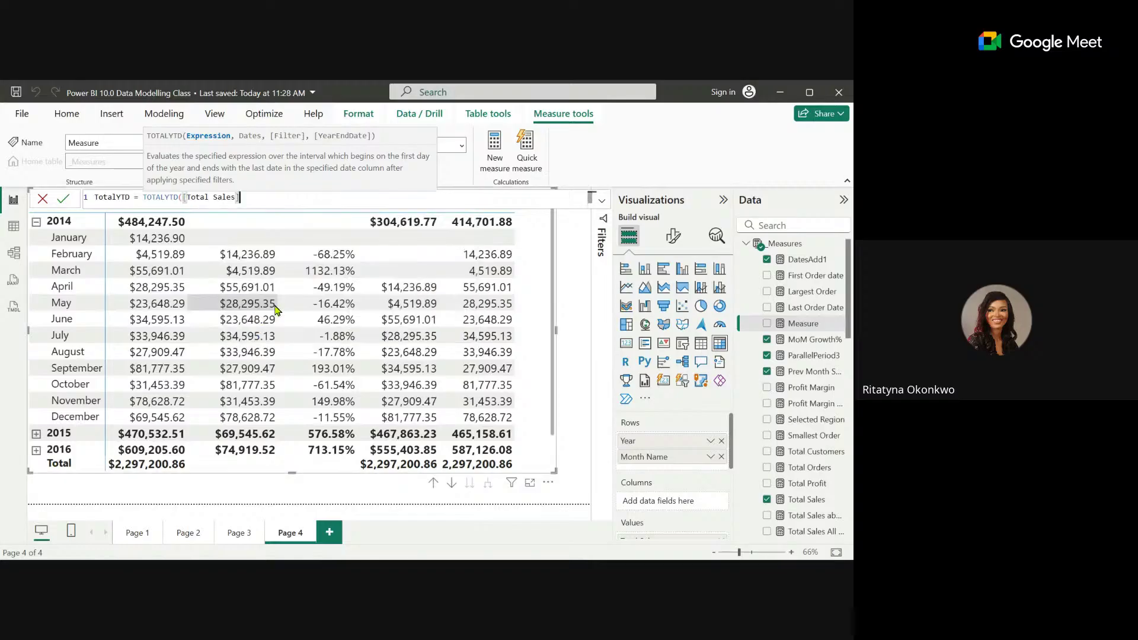
Set 'Calendar'[Date] as the dates argument of the TotalYTD formula, close it and commit the measure.
type(", ")
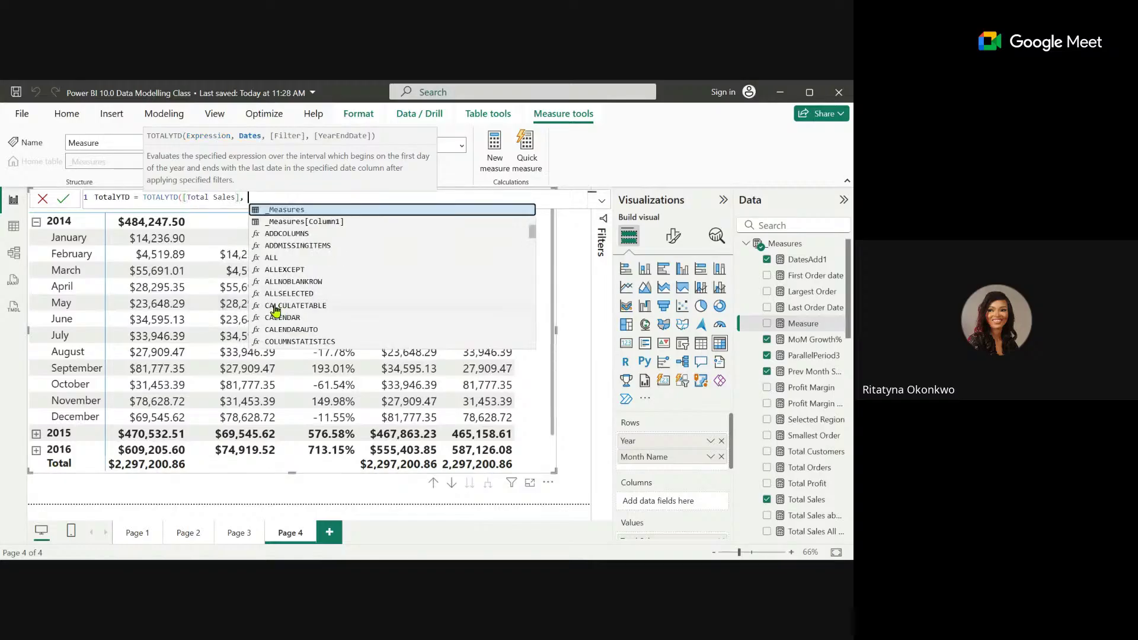
type("CALE")
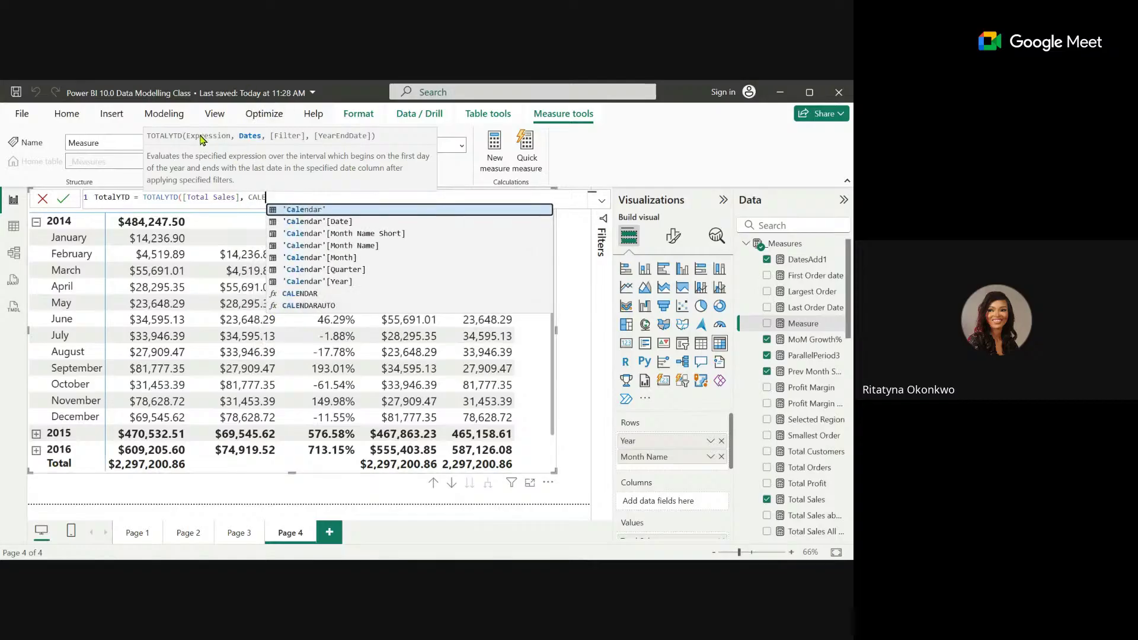
left_click(337, 223)
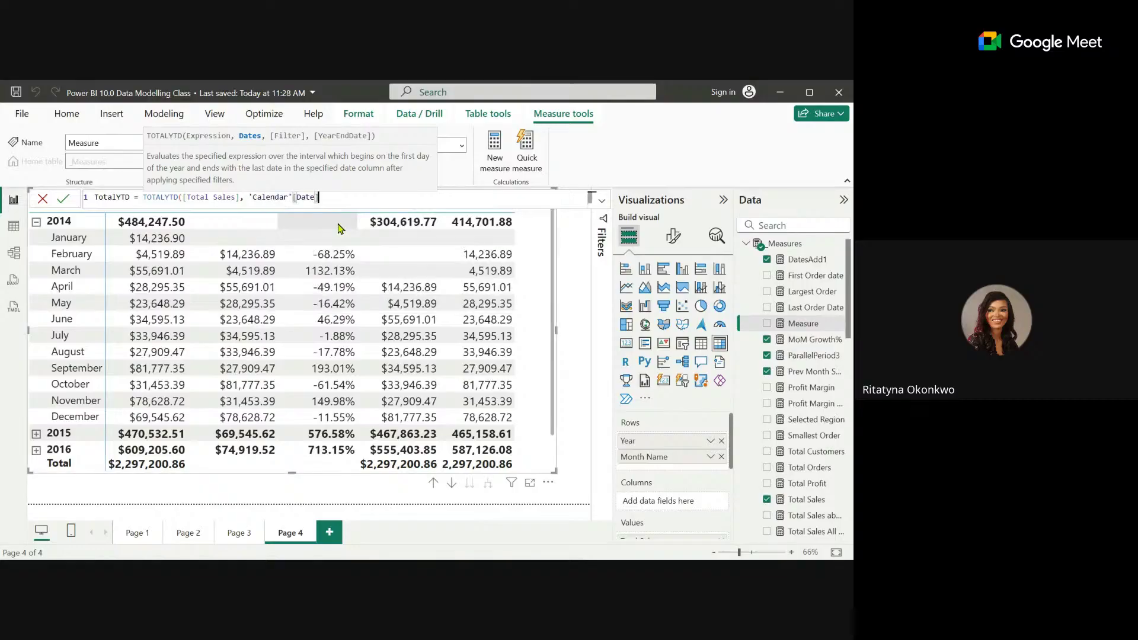
type(")")
key("Return")
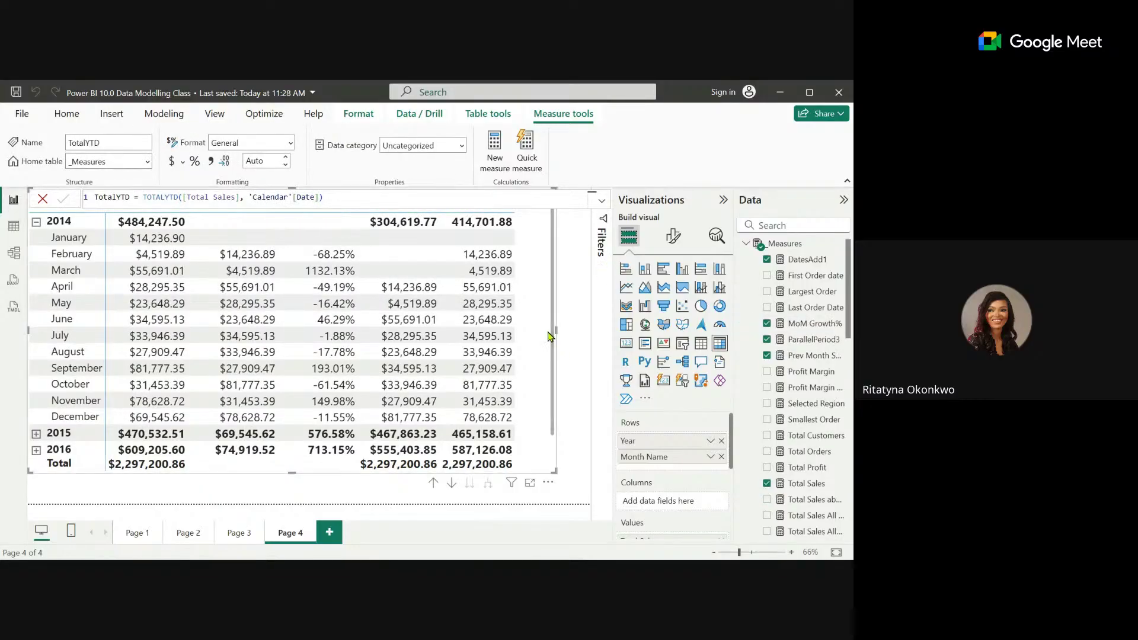
Collapse the 2014 row in the matrix and add the TotalYTD measure as a value column.
left_click(36, 221)
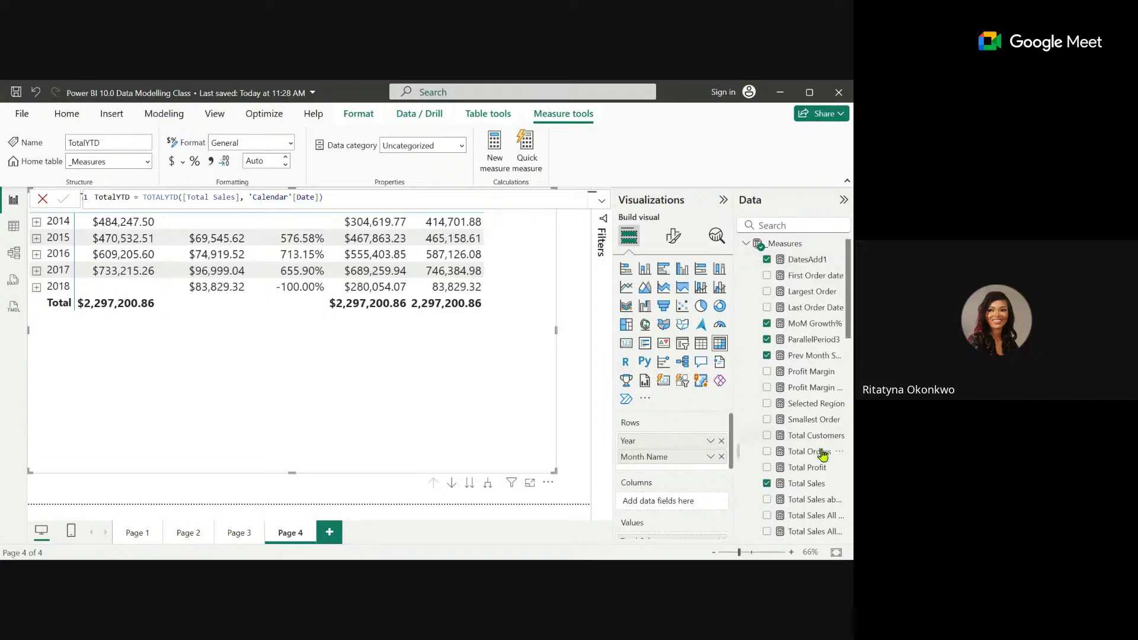
scroll(851, 325, "down", 4)
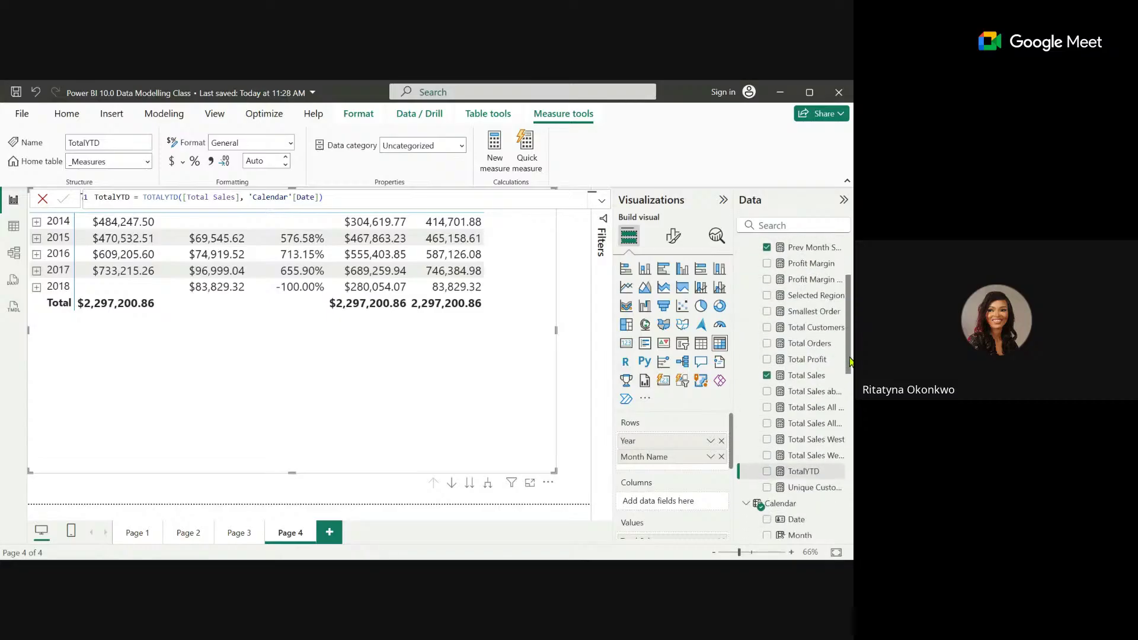
left_click_drag(818, 472, 539, 326)
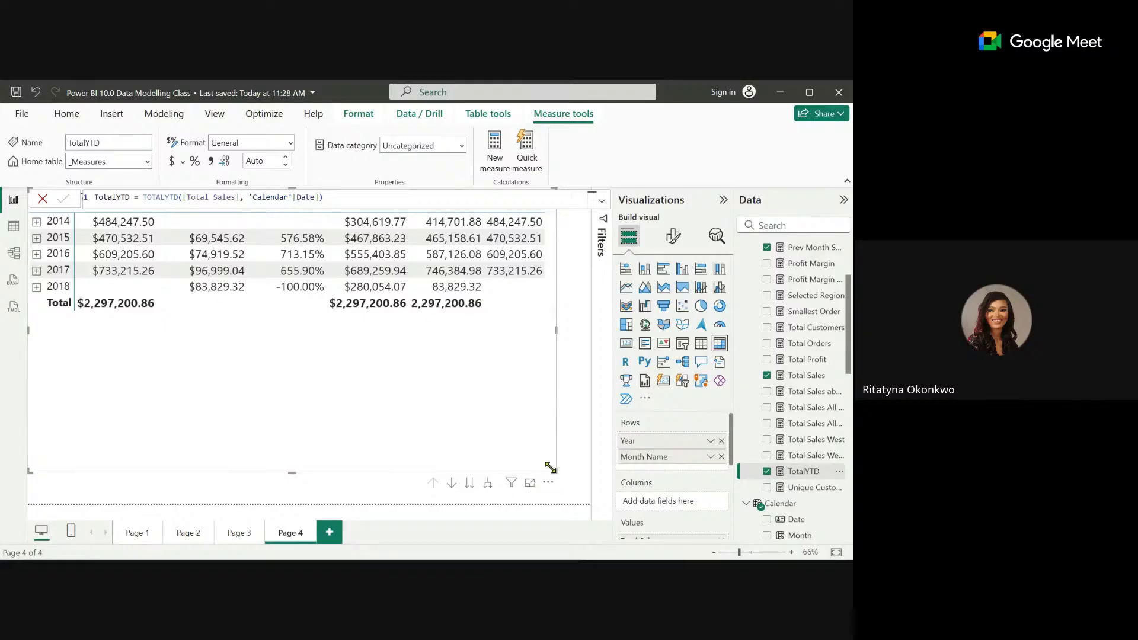
Shrink the matrix visual in both width and height to free space on the page, and deselect it.
left_click_drag(554, 472, 257, 371)
left_click(491, 381)
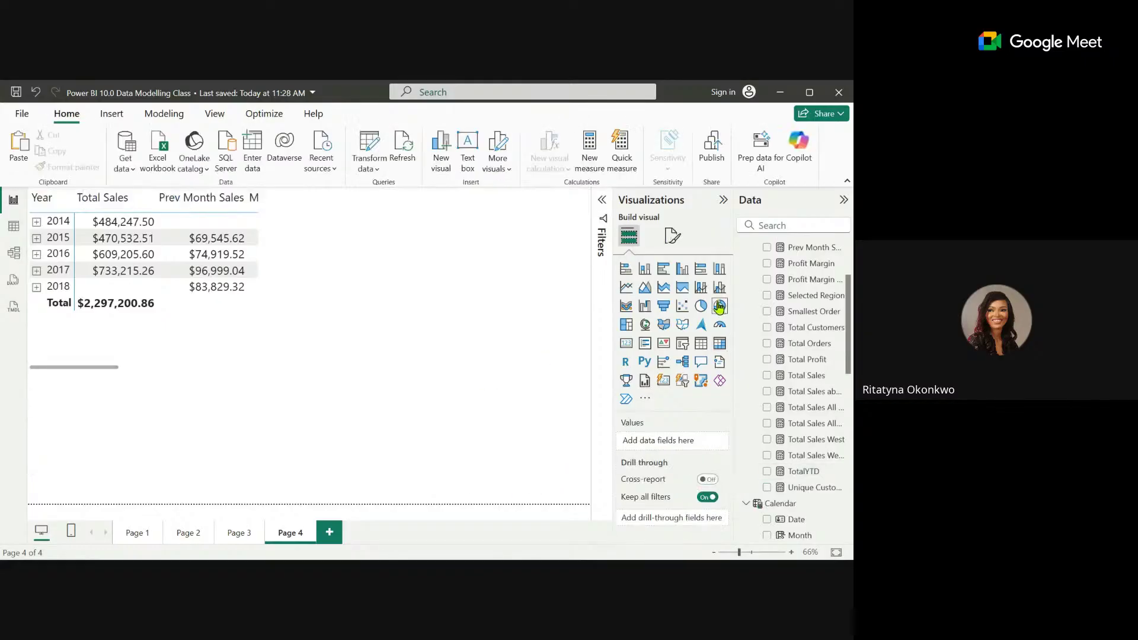
Add a card visual showing Total Sales and a second card visual showing the TotalYTD measure.
left_click(628, 344)
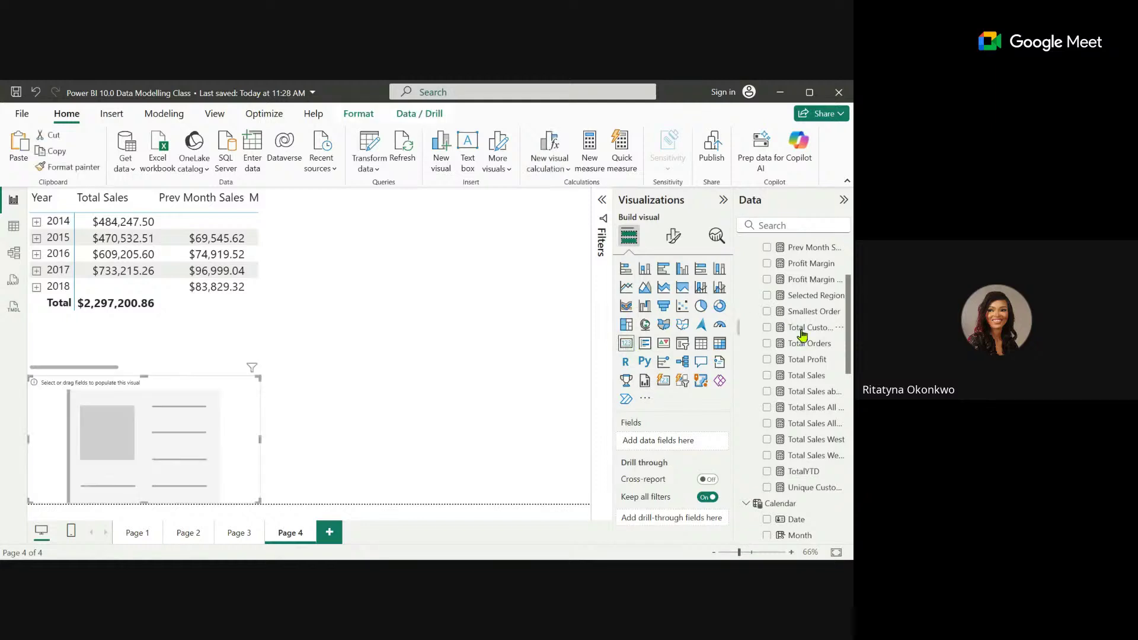
left_click(767, 375)
left_click(440, 325)
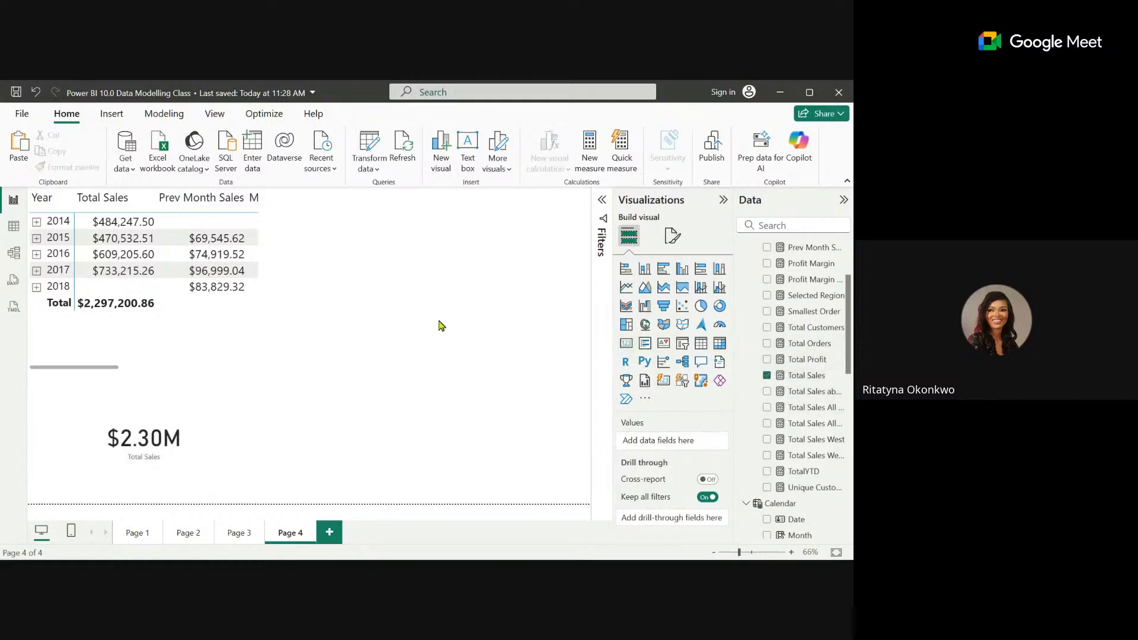
left_click(627, 343)
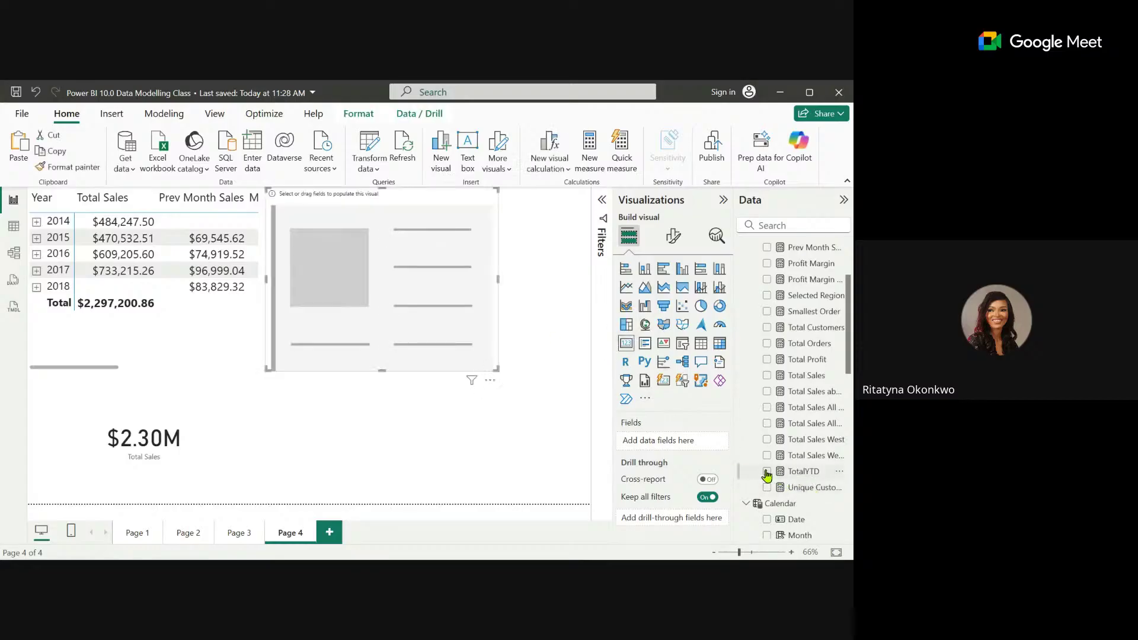
left_click(767, 472)
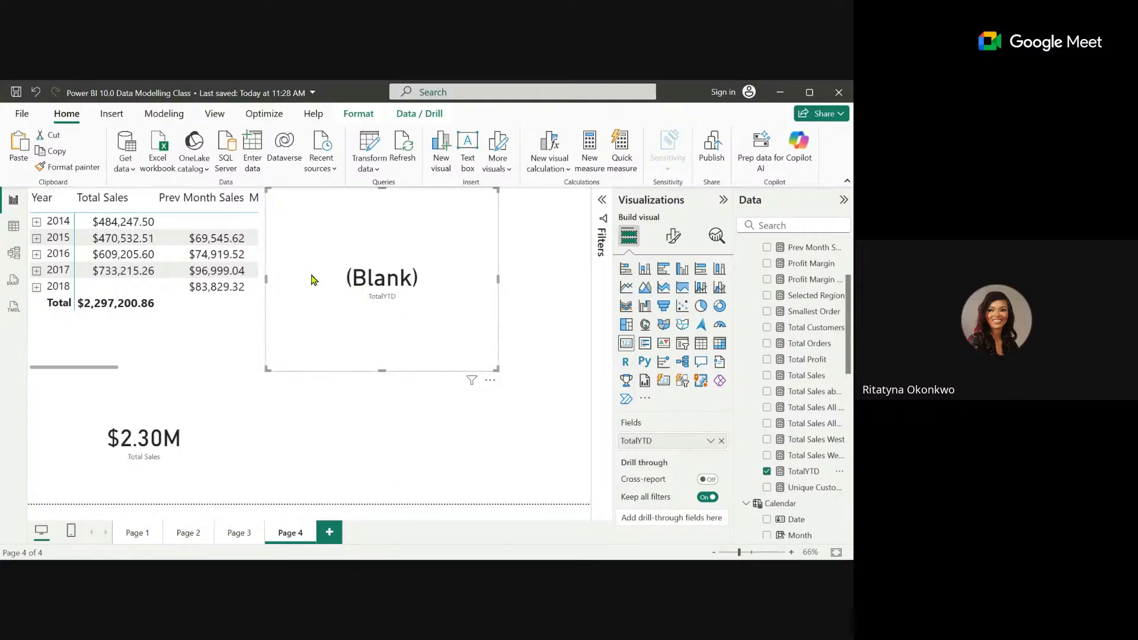
Cross-filter both cards by the matrix years 2014, 2018 and 2017 to compare Total Sales with TotalYTD.
left_click(53, 224)
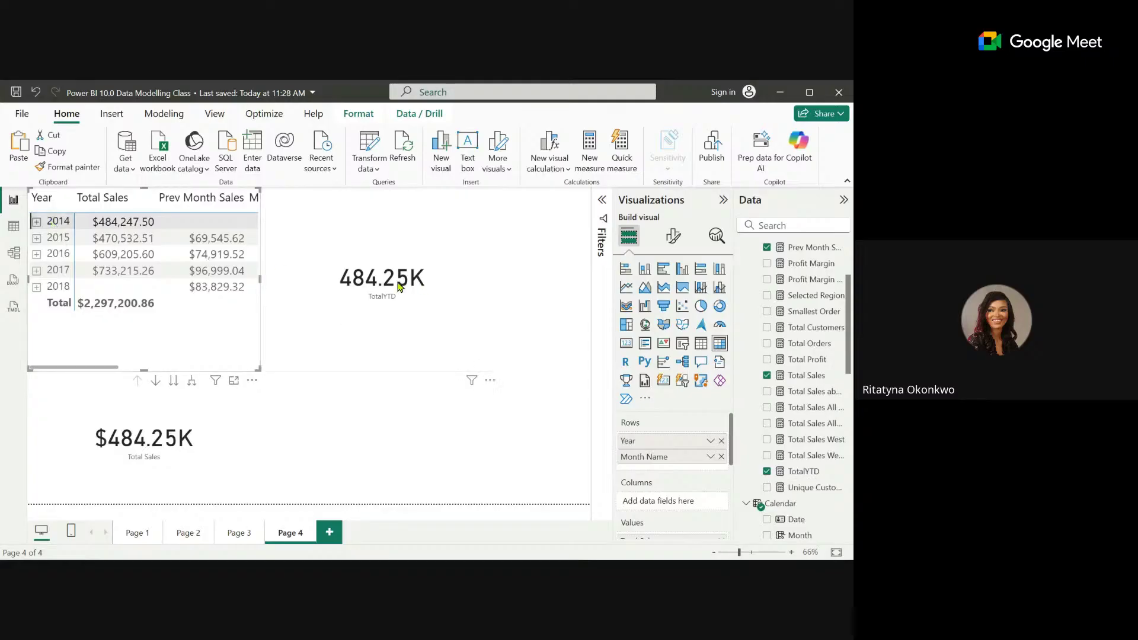
left_click(57, 220)
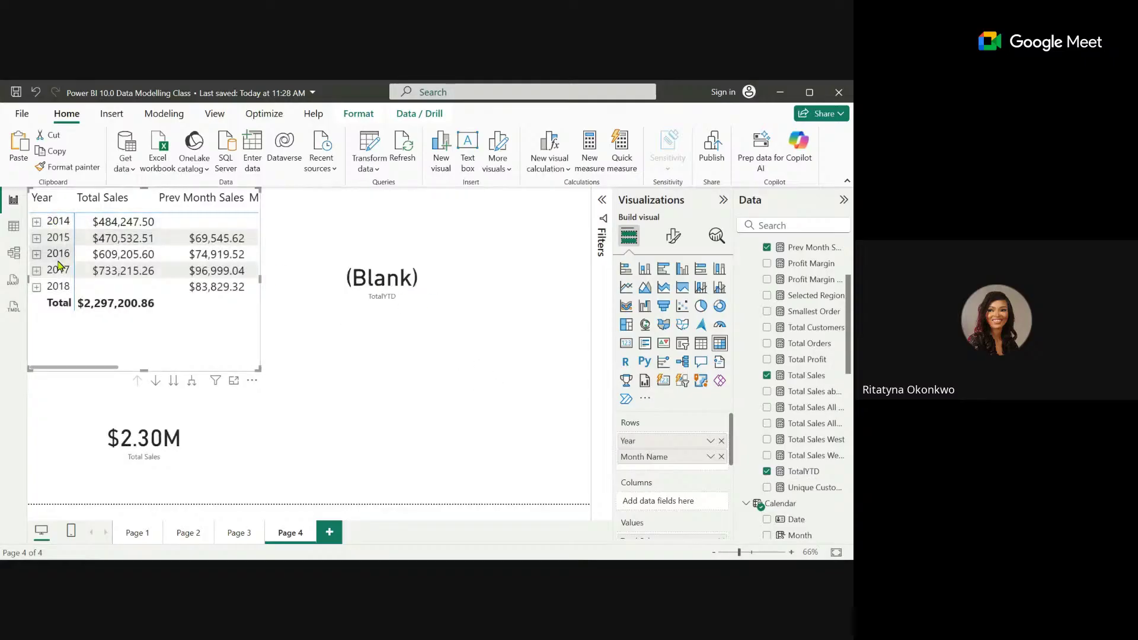
left_click(58, 289)
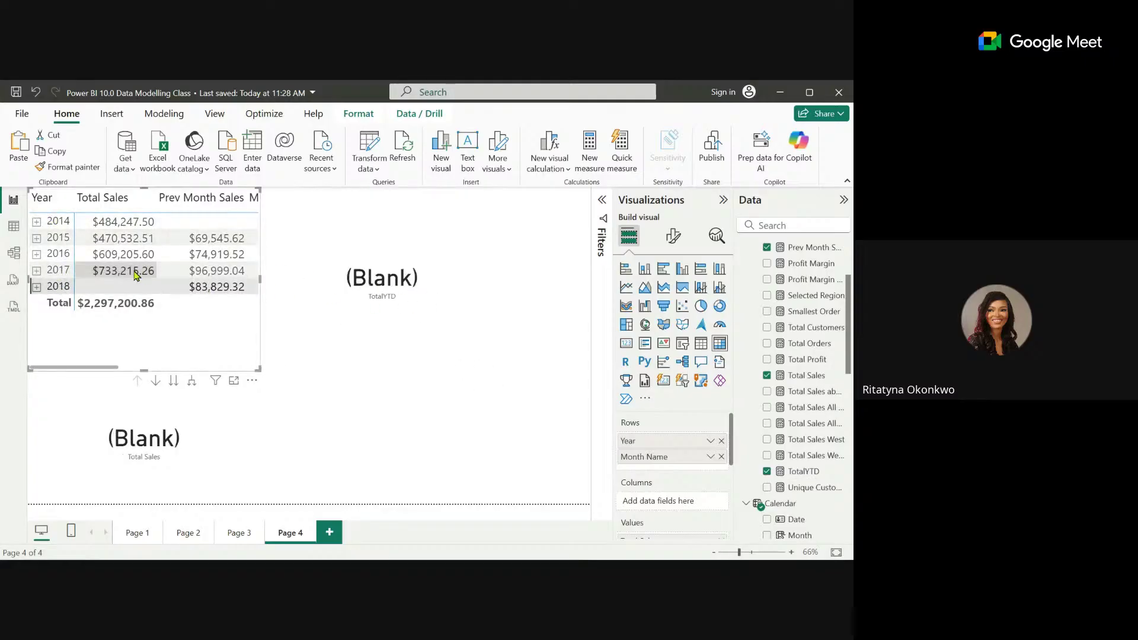
left_click(60, 272)
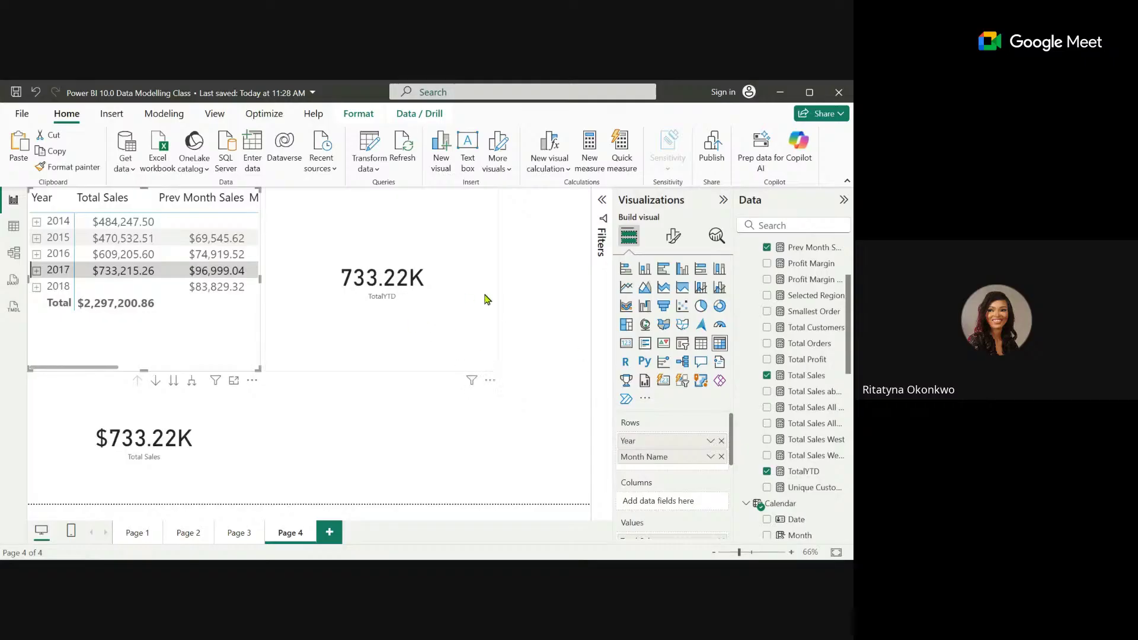
Delete the TotalYTD card and enlarge the matrix so its value columns through TotalYTD fit.
left_click(474, 344)
left_click(490, 380)
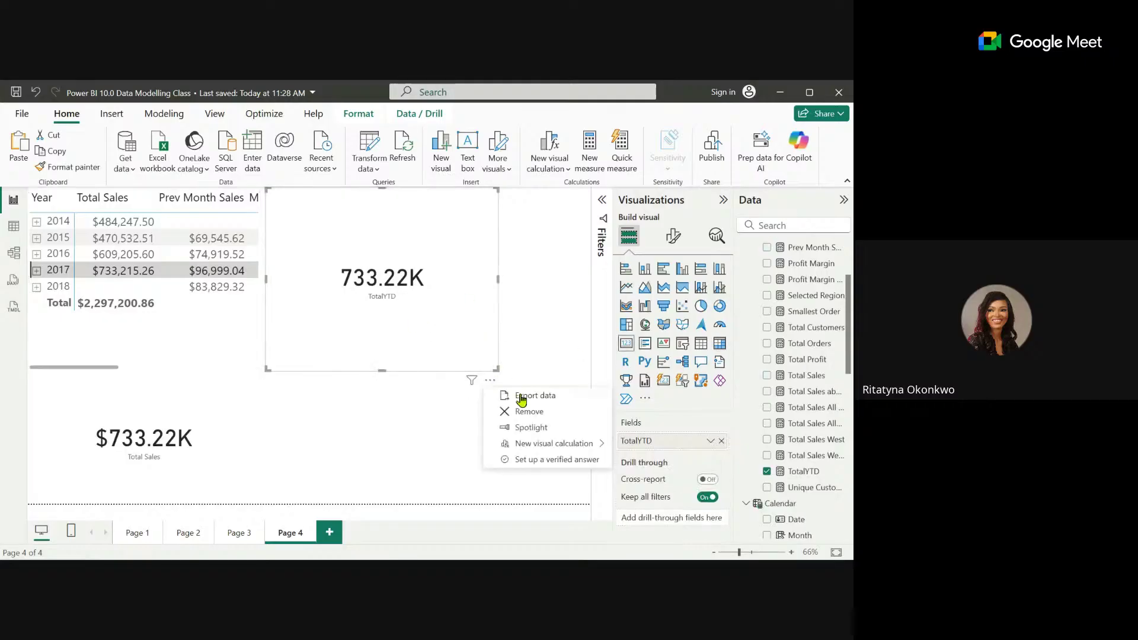
left_click(521, 411)
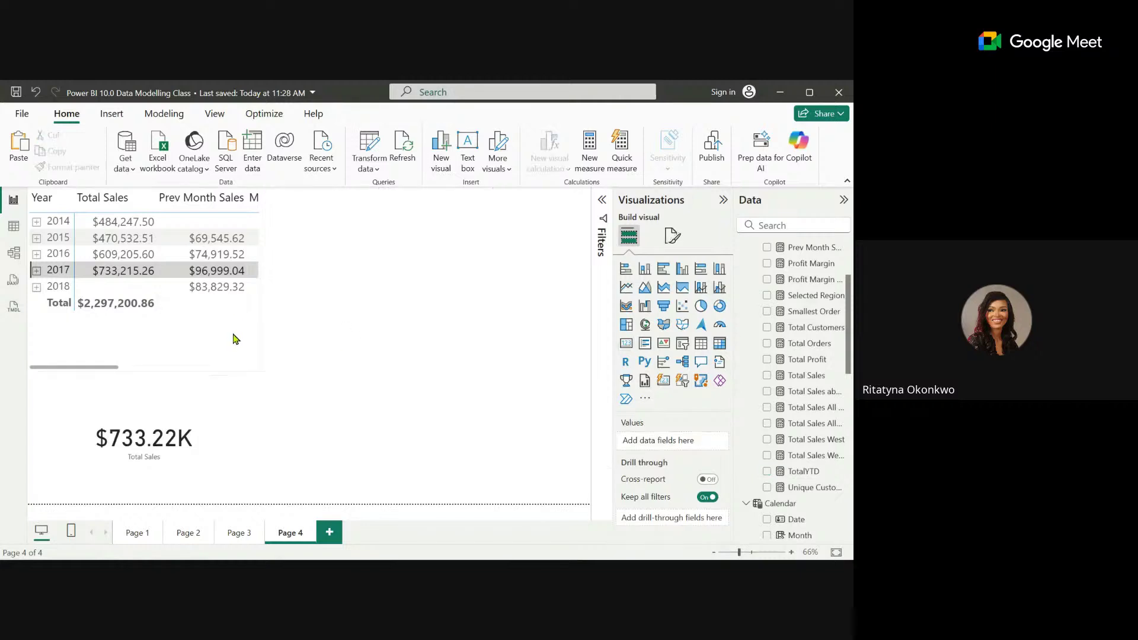
left_click(260, 368)
left_click_drag(259, 369, 537, 415)
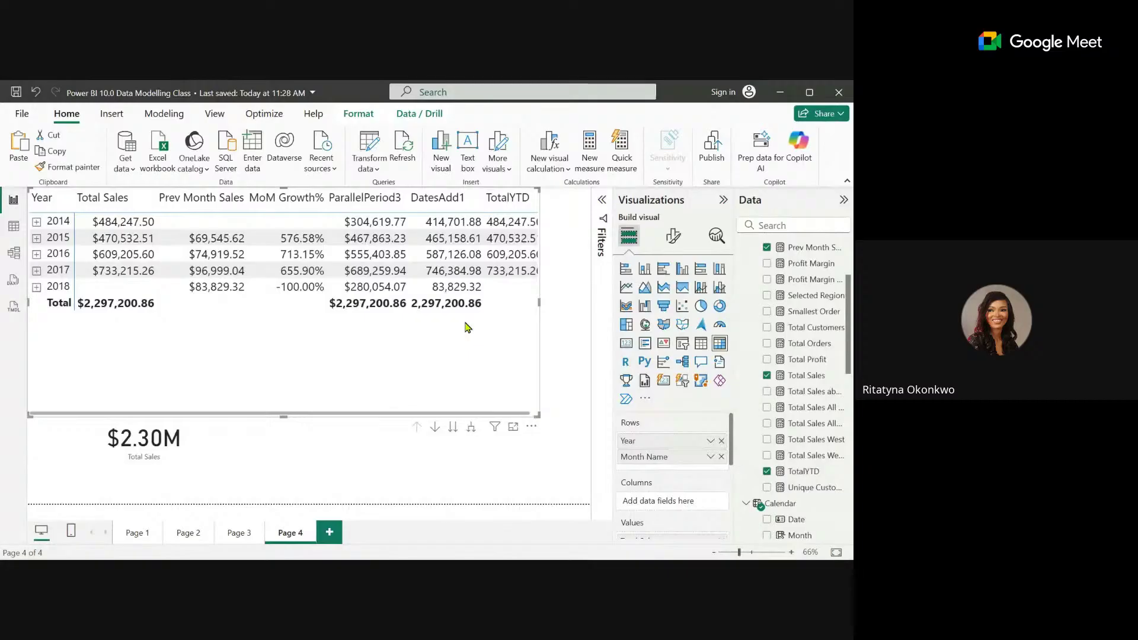
Create a new measure in the _Measures table and name it SameperiodLY.
left_click(829, 347)
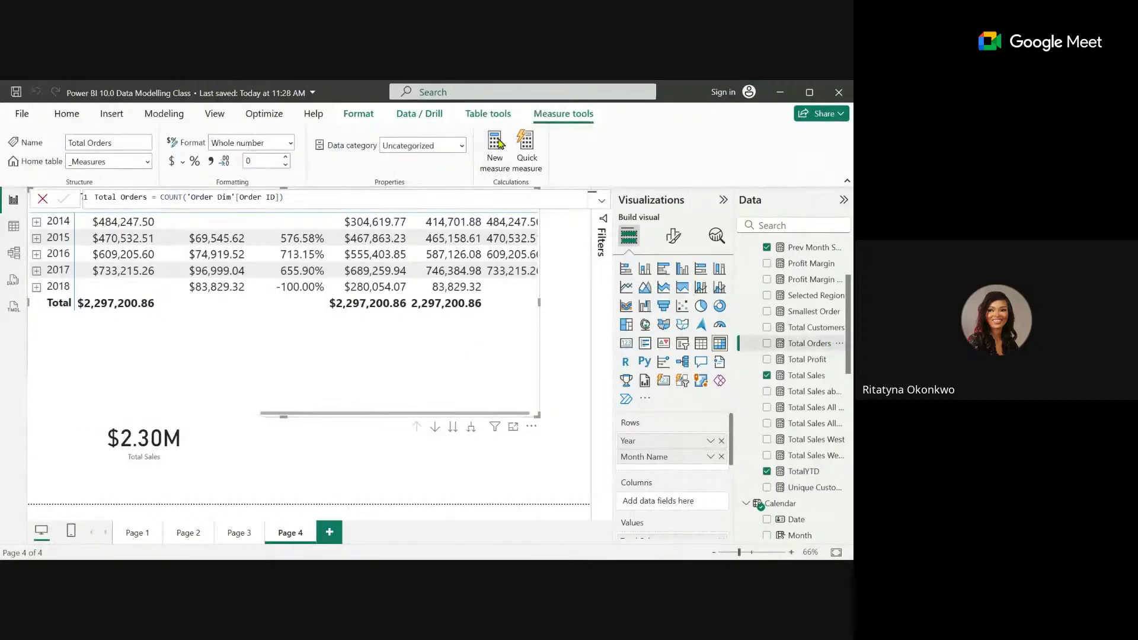
left_click(495, 145)
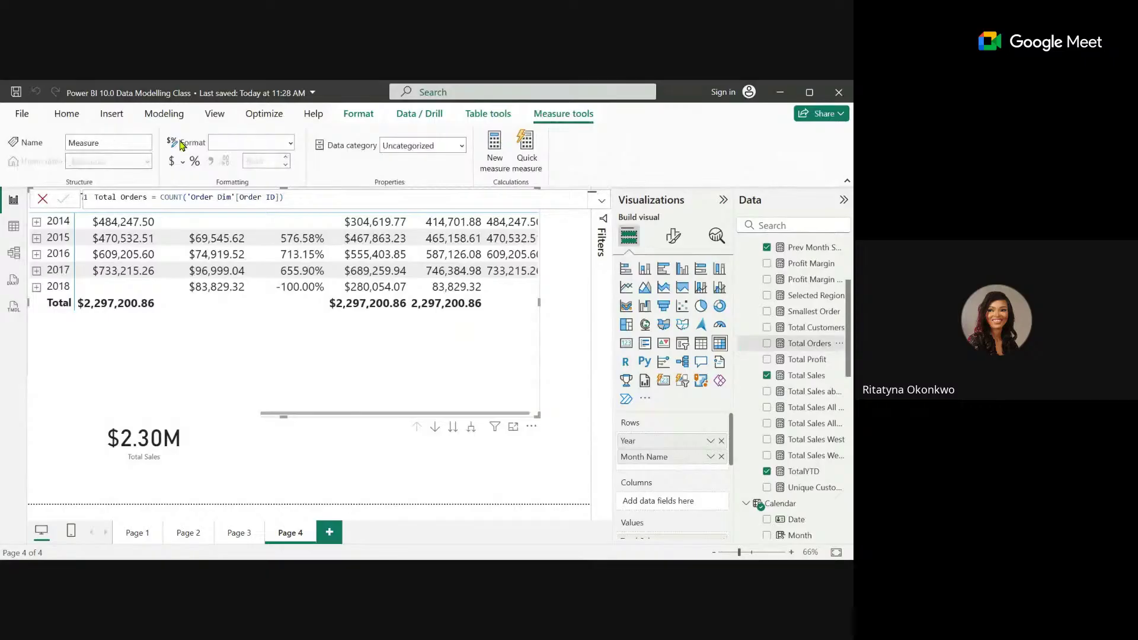
left_click(125, 202)
double_click(124, 200)
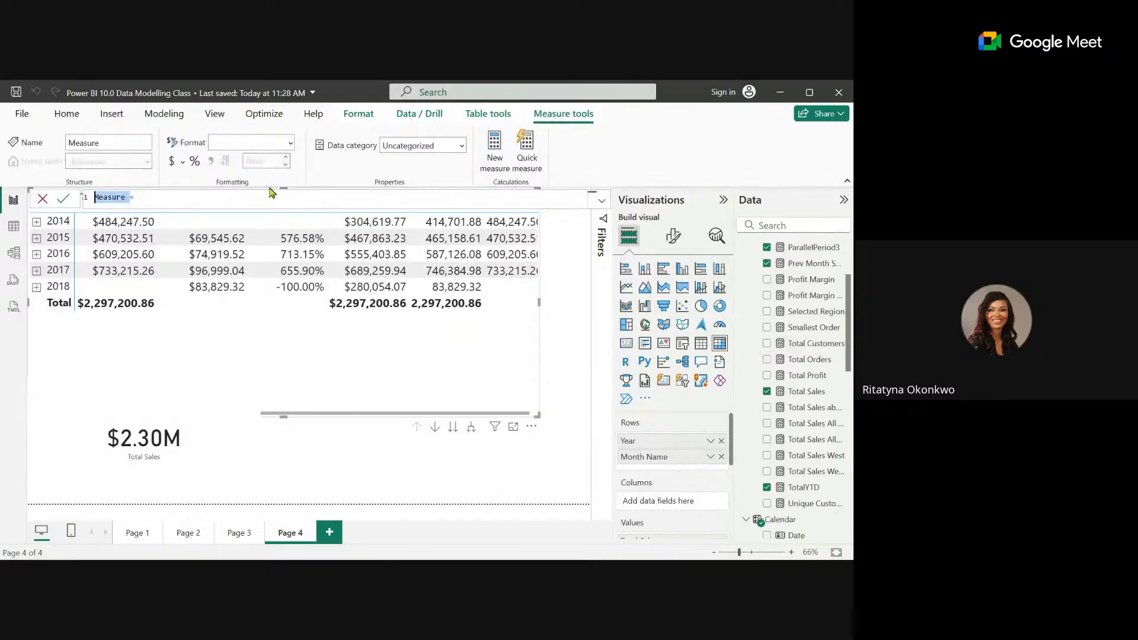
type("C")
type("Sameperio")
type("dLY")
Begin the SameperiodLY formula with the CALCULATE function, using [Total Sales] as its expression.
type("CAL")
type("CULATE(")
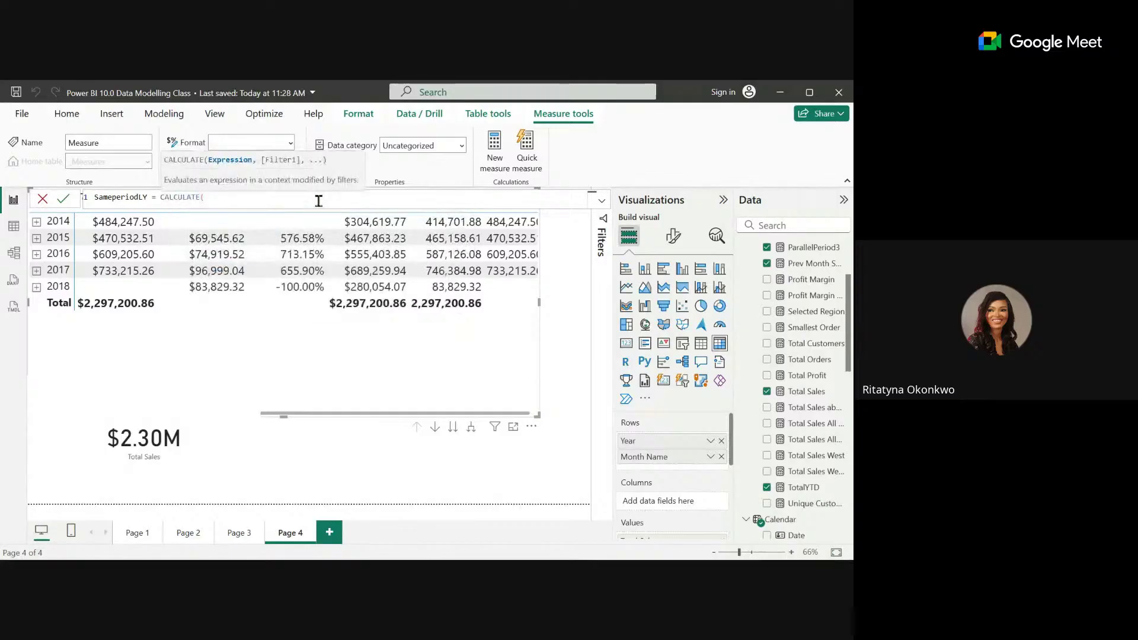
type("tota")
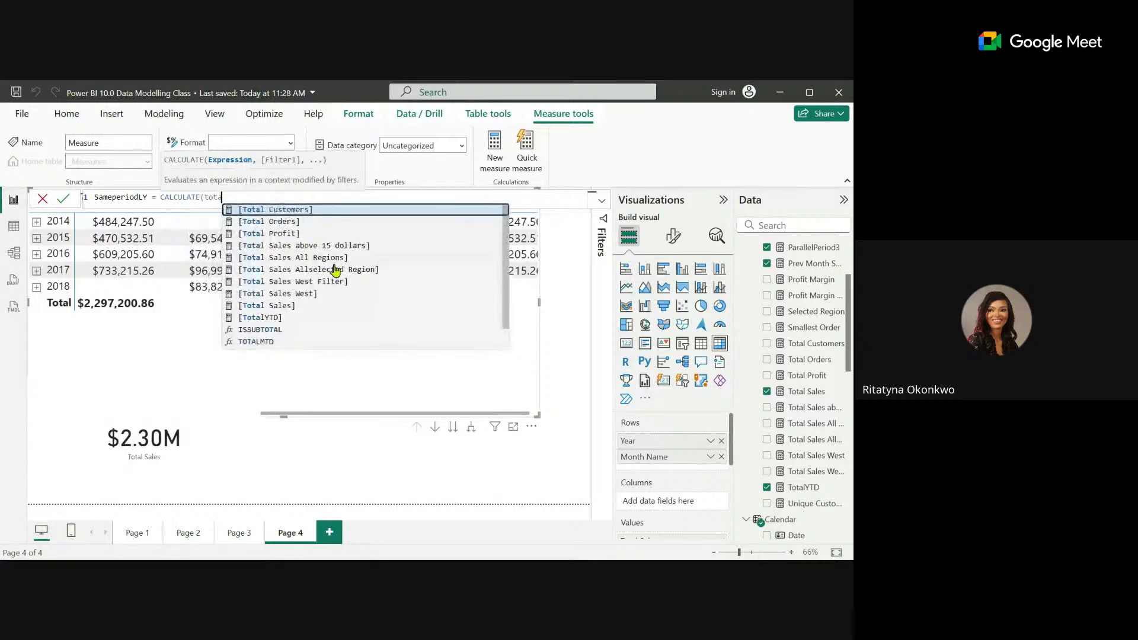
double_click(291, 305)
type(", ")
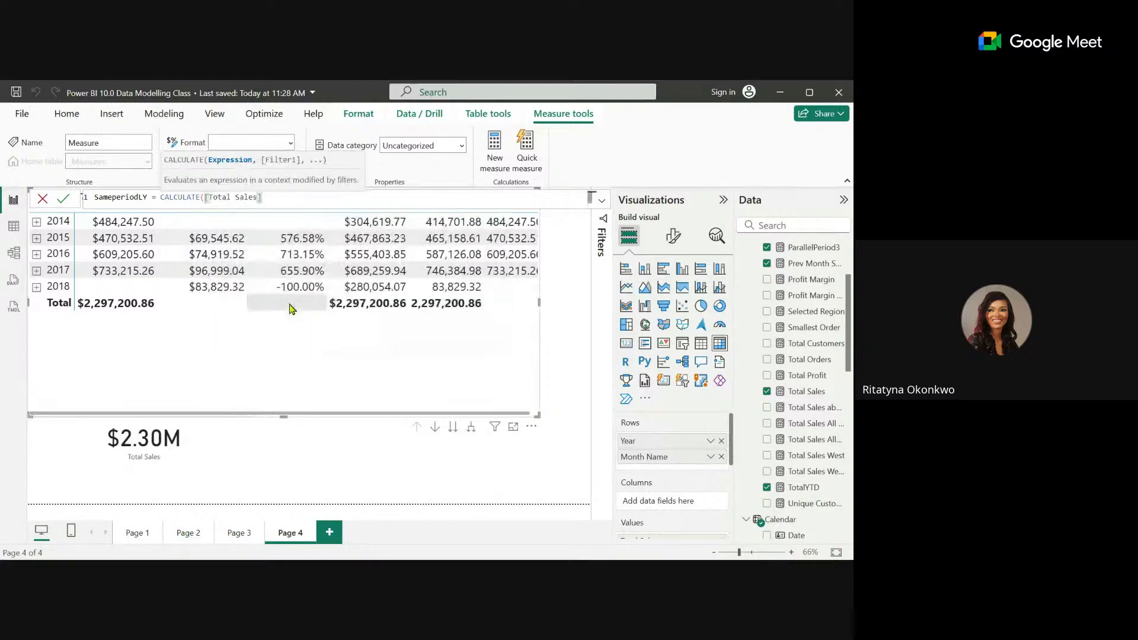
Add SAMEPERIODLASTYEAR('Calendar'[Date]) as the filter of the SameperiodLY formula, close it and commit the measure.
type("same")
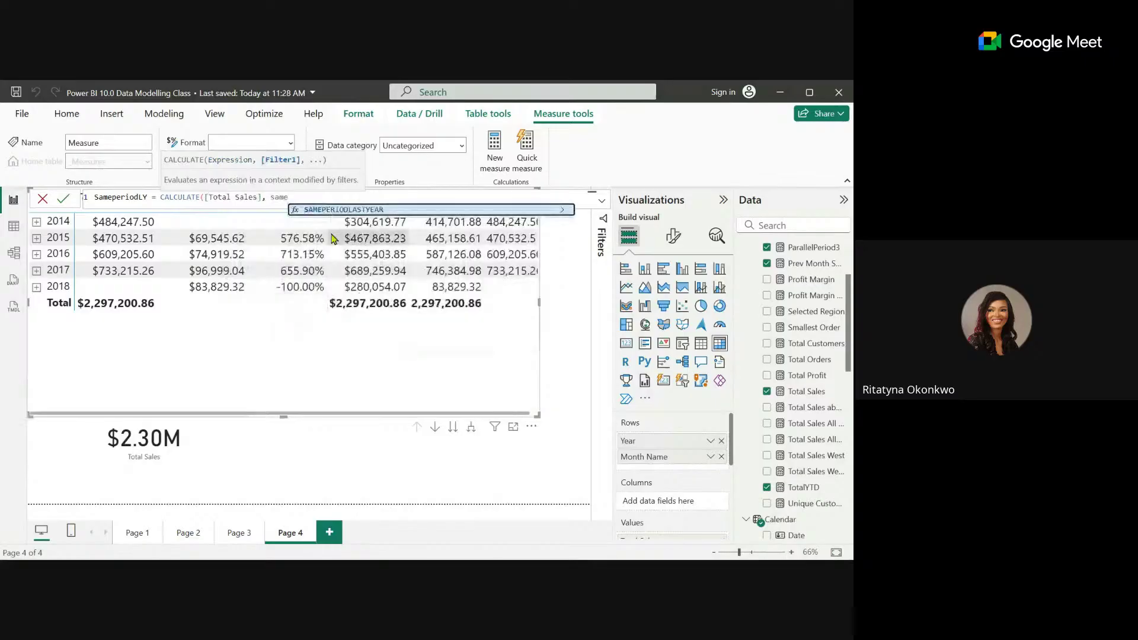
double_click(314, 211)
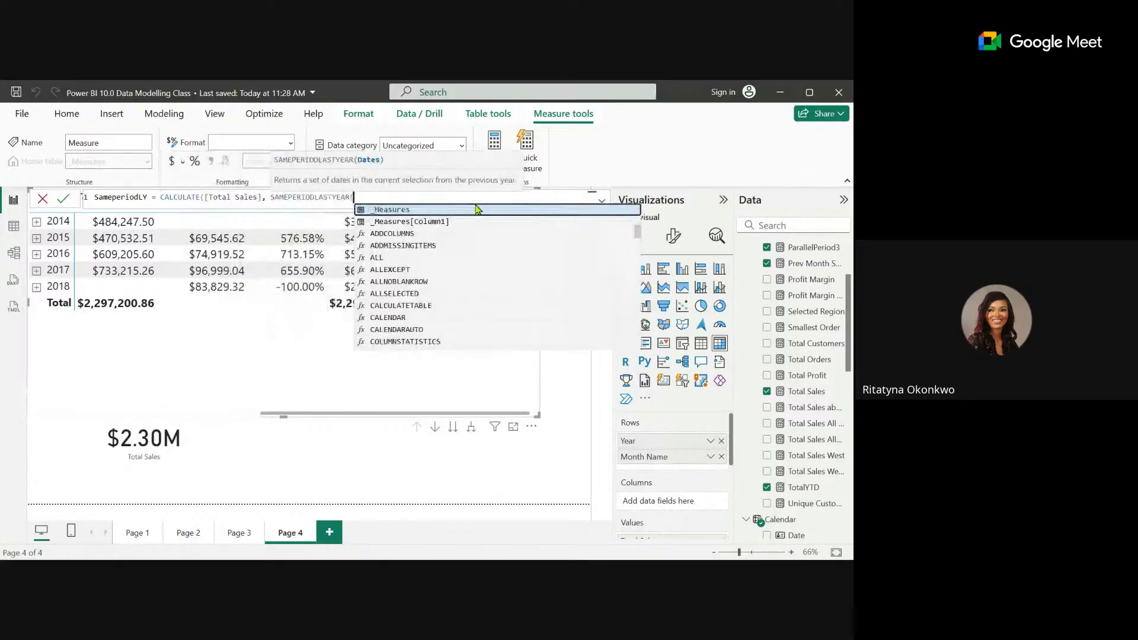
type("date")
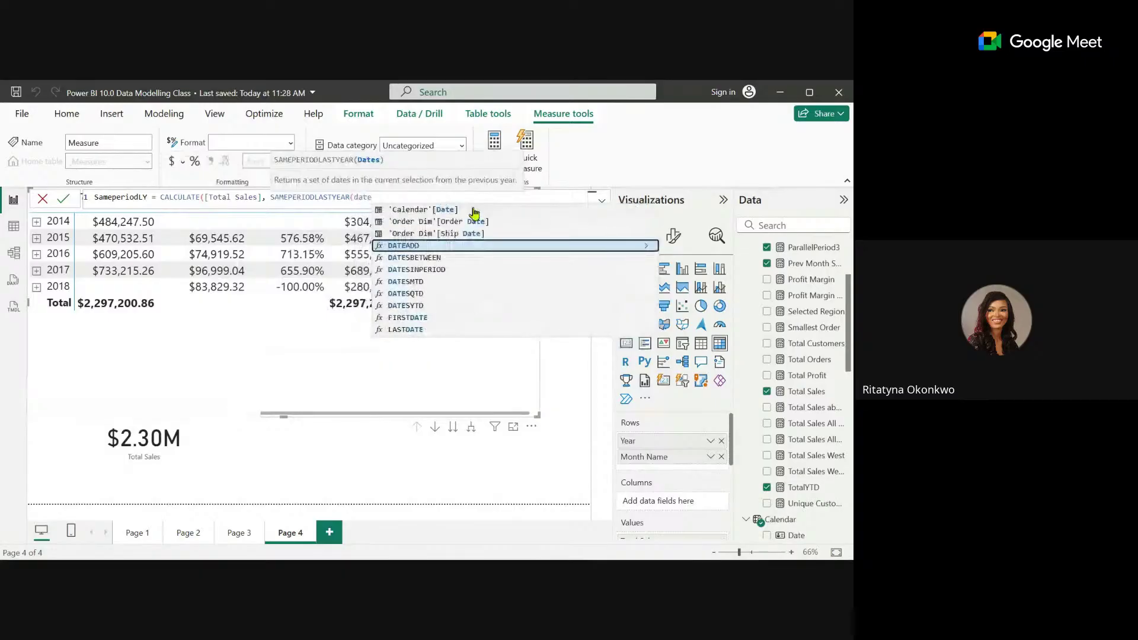
left_click(475, 211)
type("))")
key("Return")
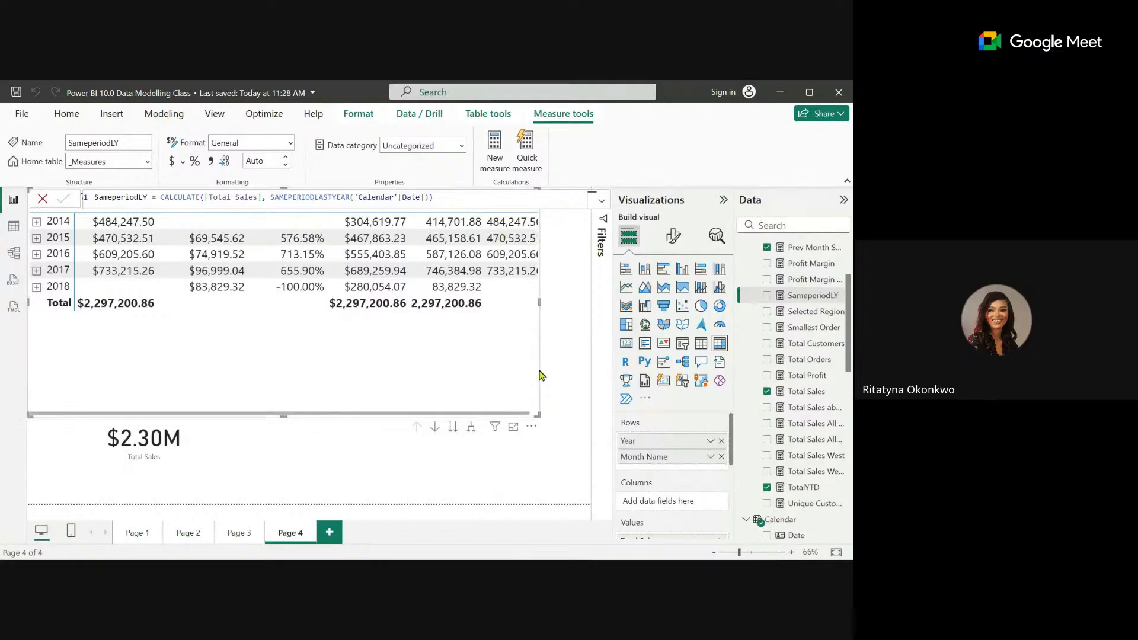
Widen the matrix to the page edge and add the SameperiodLY measure as a value column.
left_click_drag(535, 415, 588, 431)
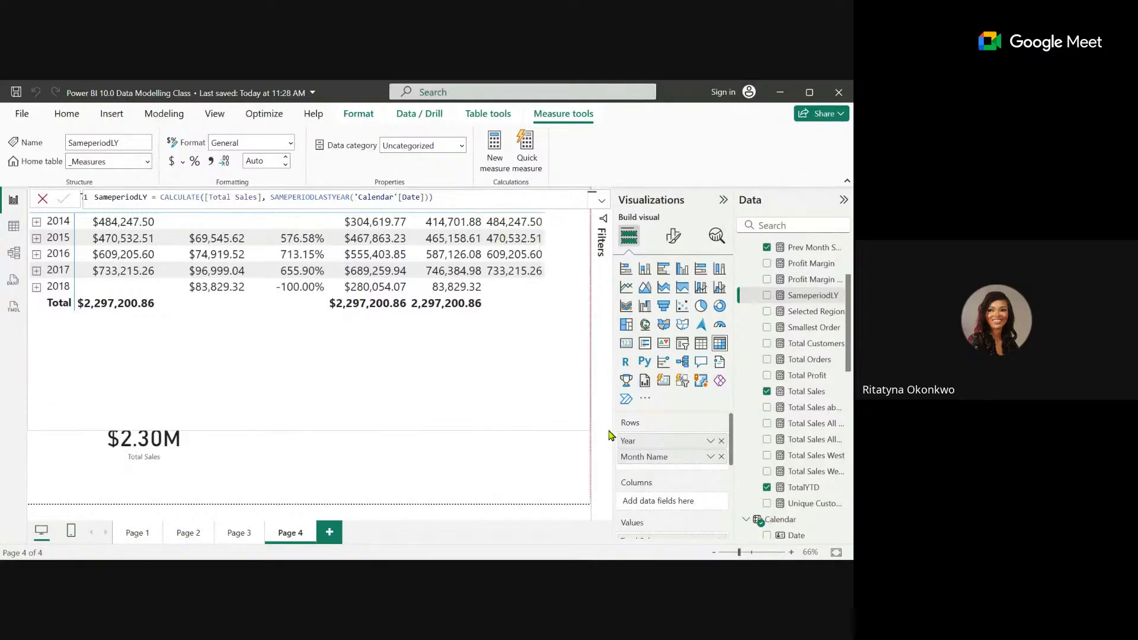
left_click_drag(812, 297, 516, 345)
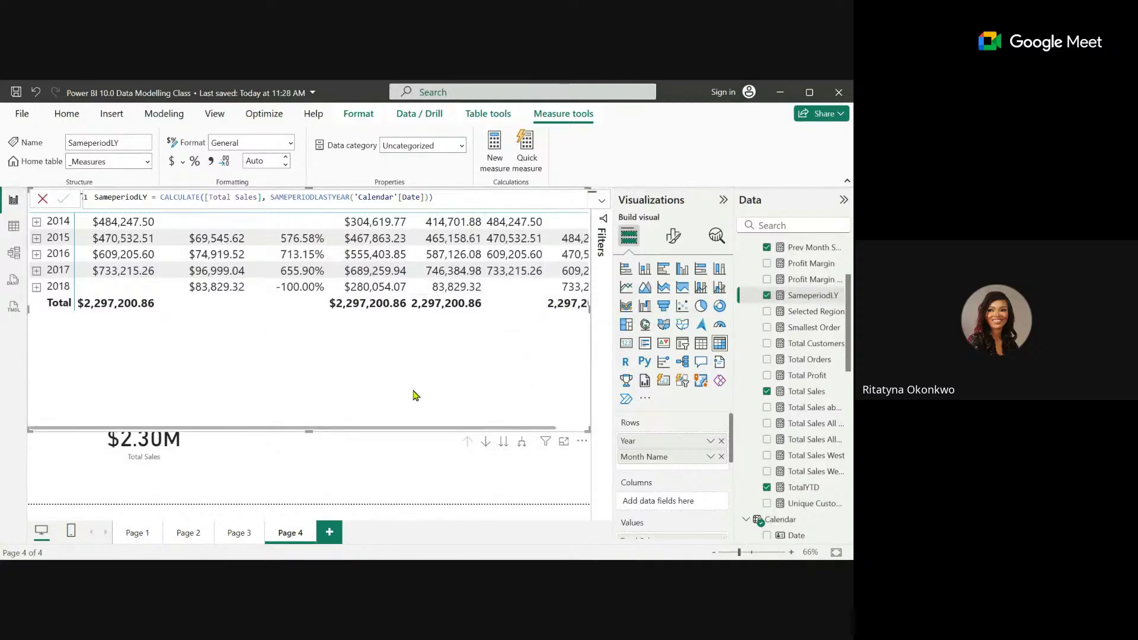
Remove MoM Growth% and ParallelPeriod3 from the matrix values, then shrink the matrix to fit its remaining columns and deselect it.
left_click_drag(733, 435, 734, 482)
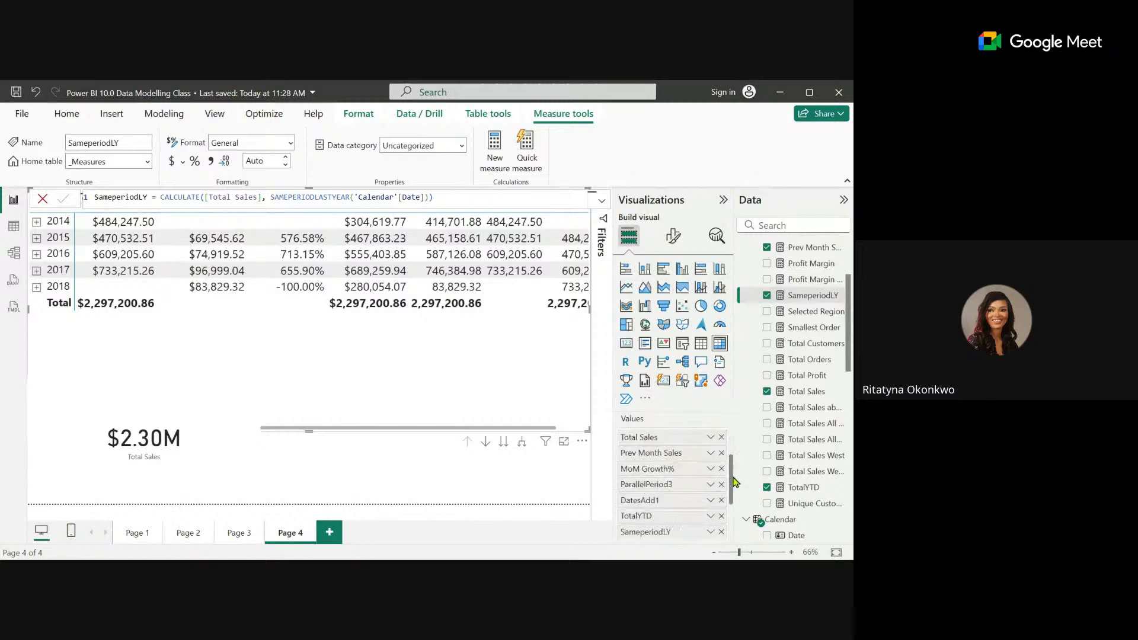
left_click(722, 469)
left_click(722, 469)
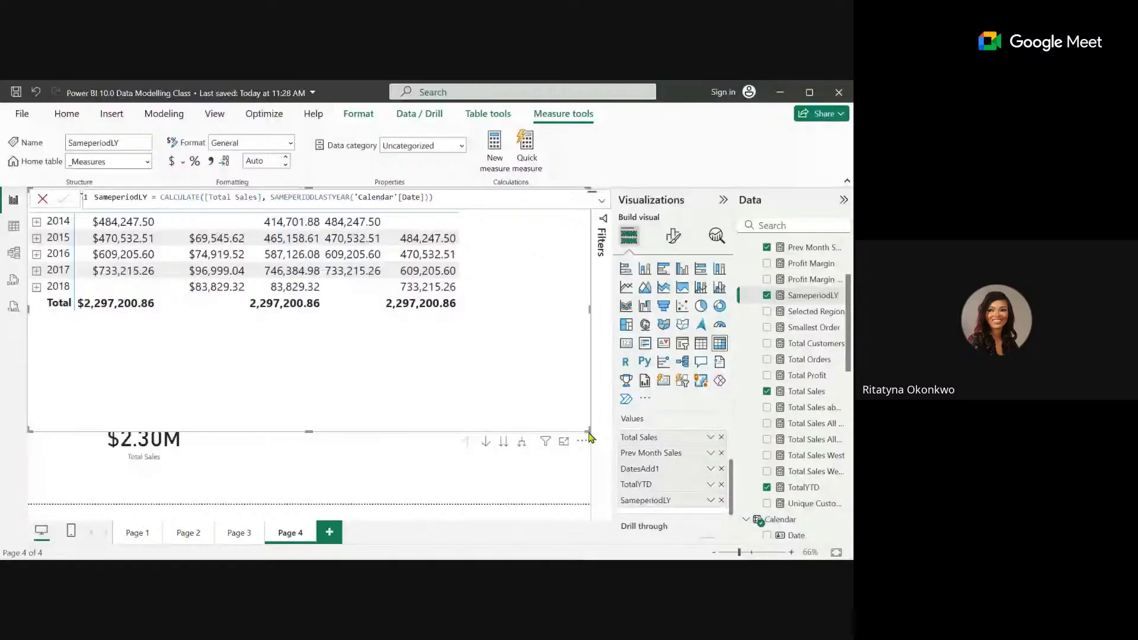
left_click_drag(589, 437, 509, 382)
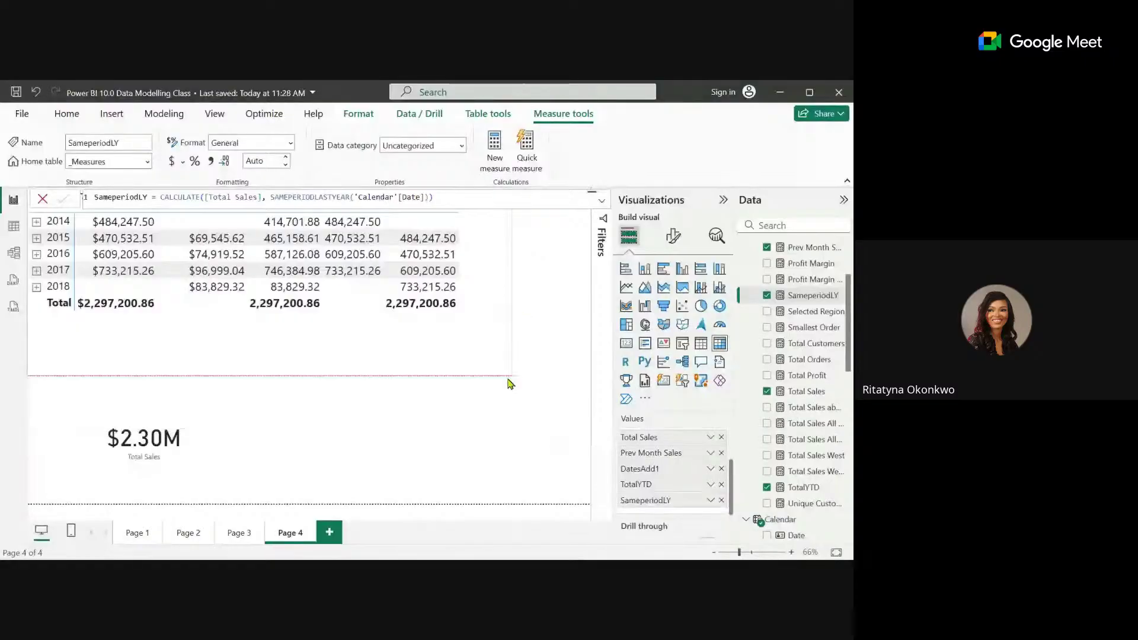
left_click(509, 383)
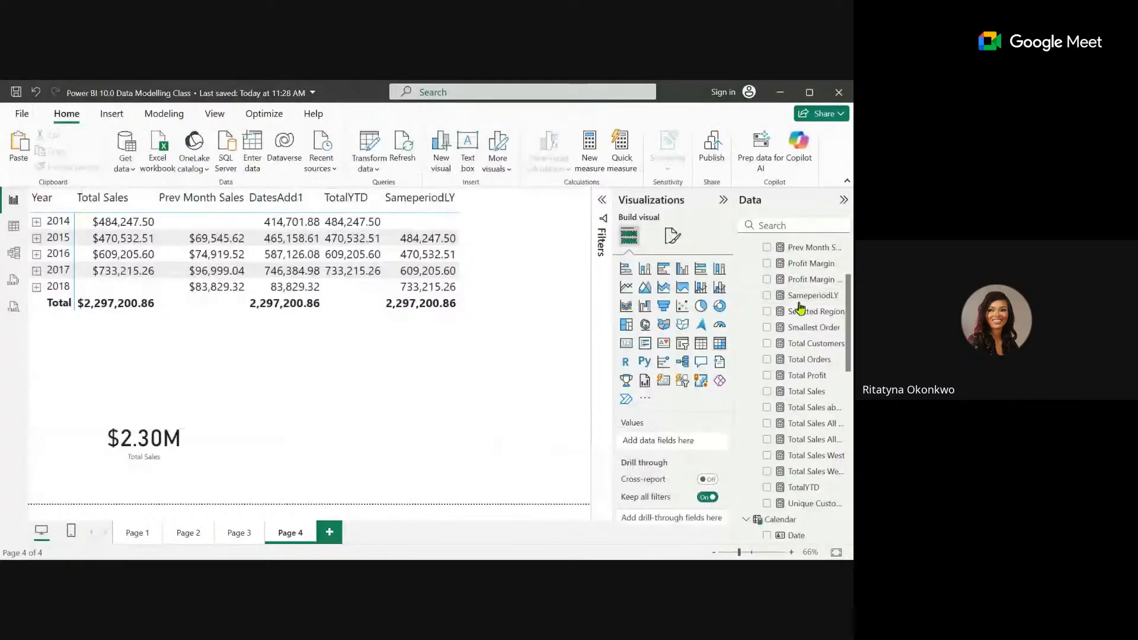
Add a new blank report page, Page 5, and start a new measure in the _Measures table.
left_click(807, 327)
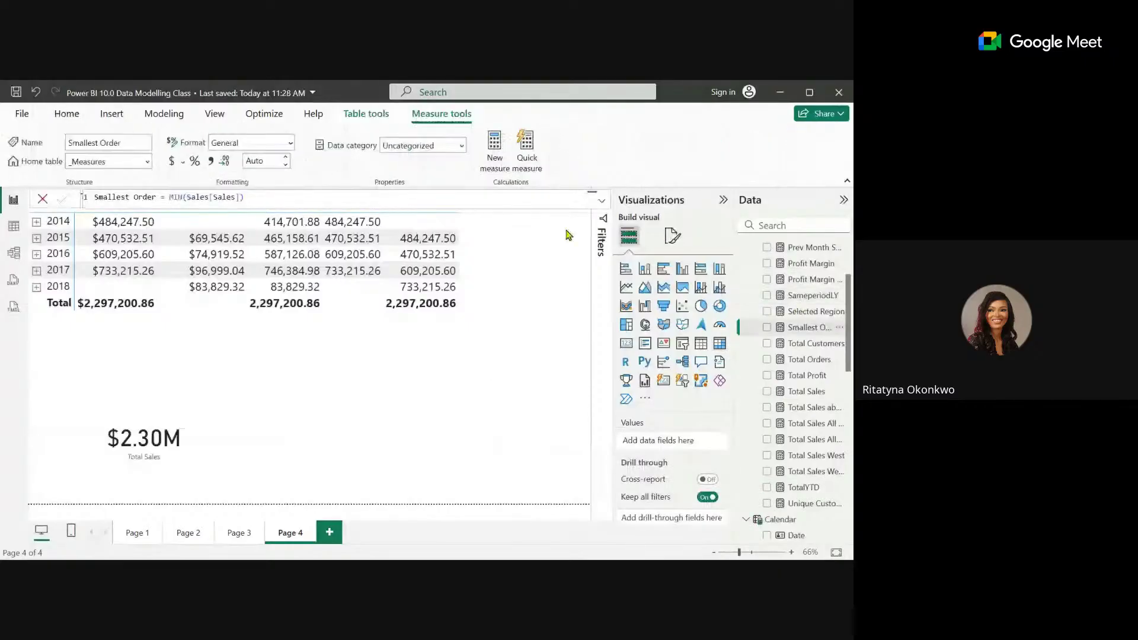
key("ctrl+m")
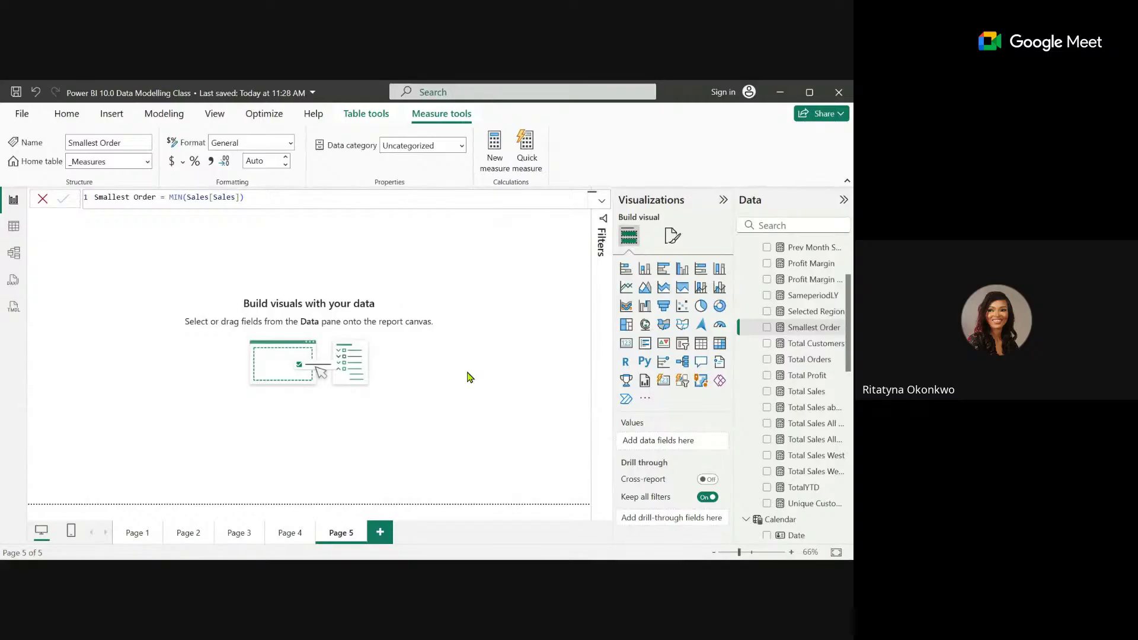
left_click(504, 155)
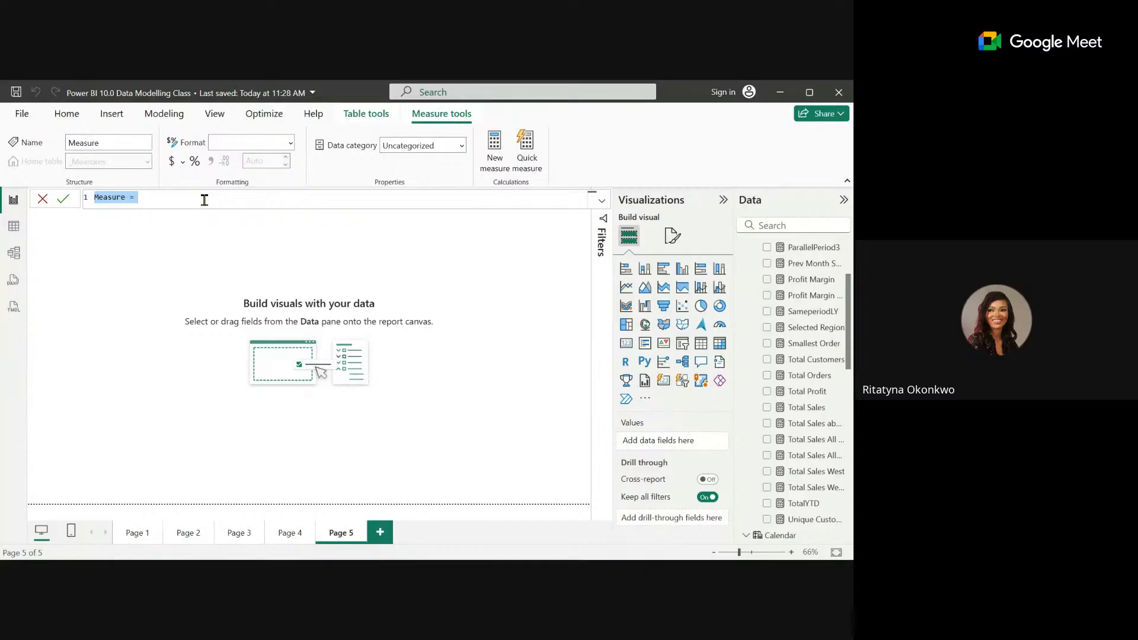
Name the new measure TotalSales2 and start its formula with SUM of Sales[Quantity].
type("TotalSales2 = S")
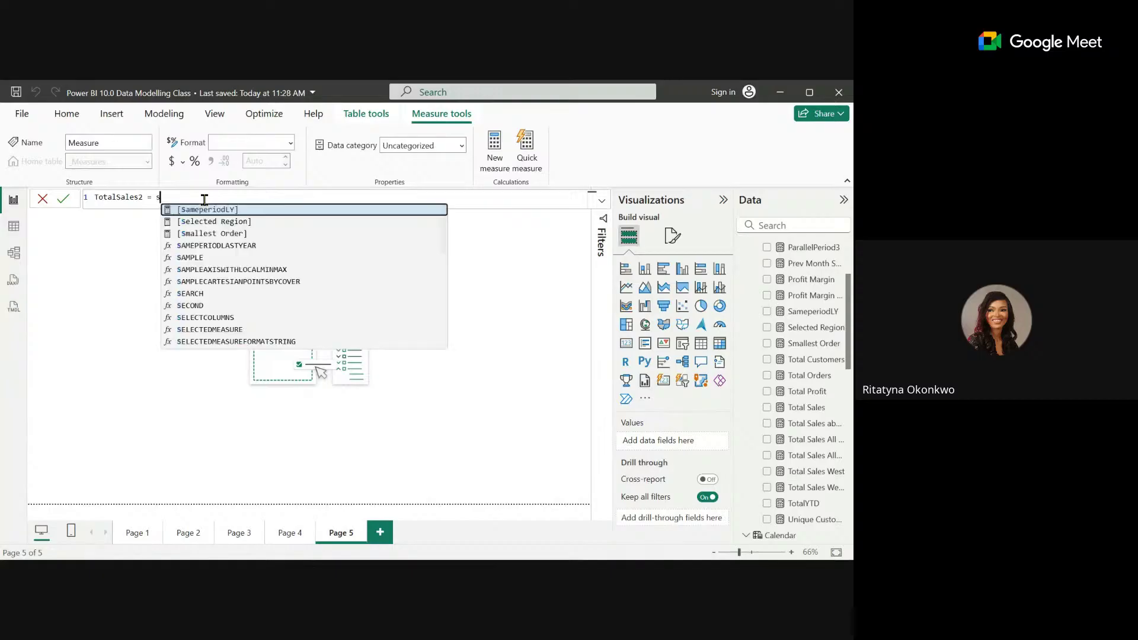
type("um")
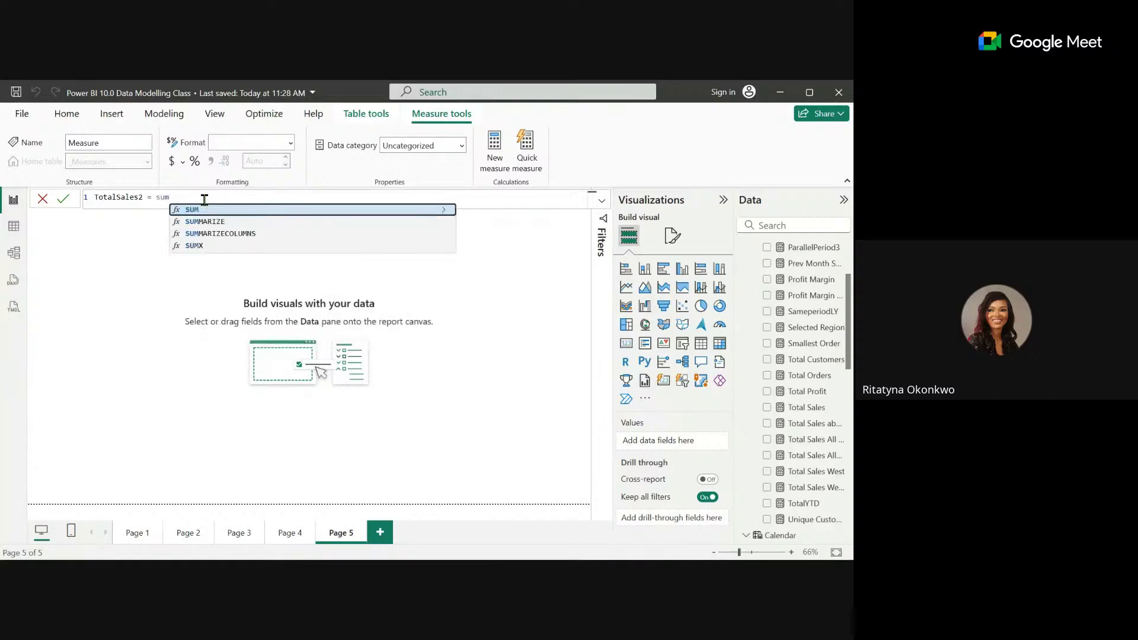
left_click(209, 209)
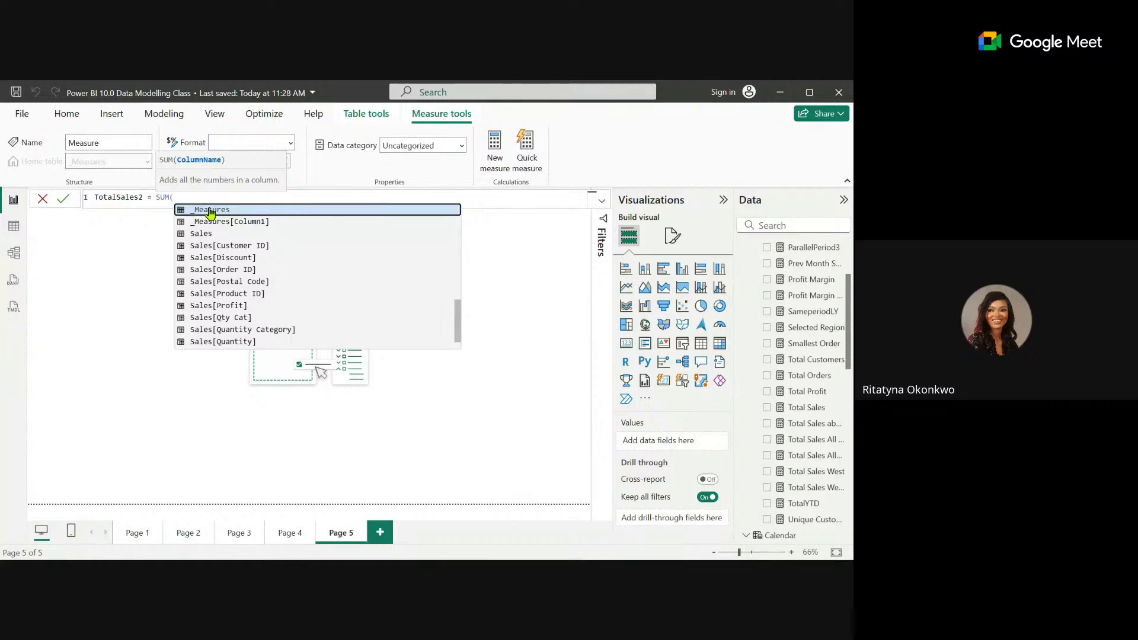
type("qua")
left_click(252, 236)
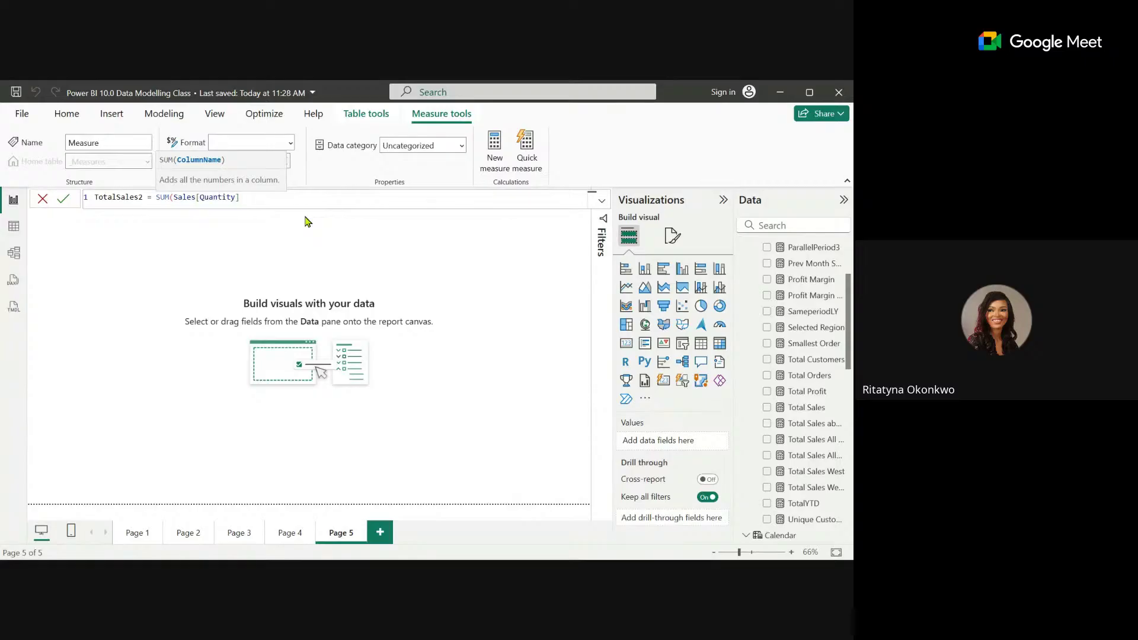
type("* u")
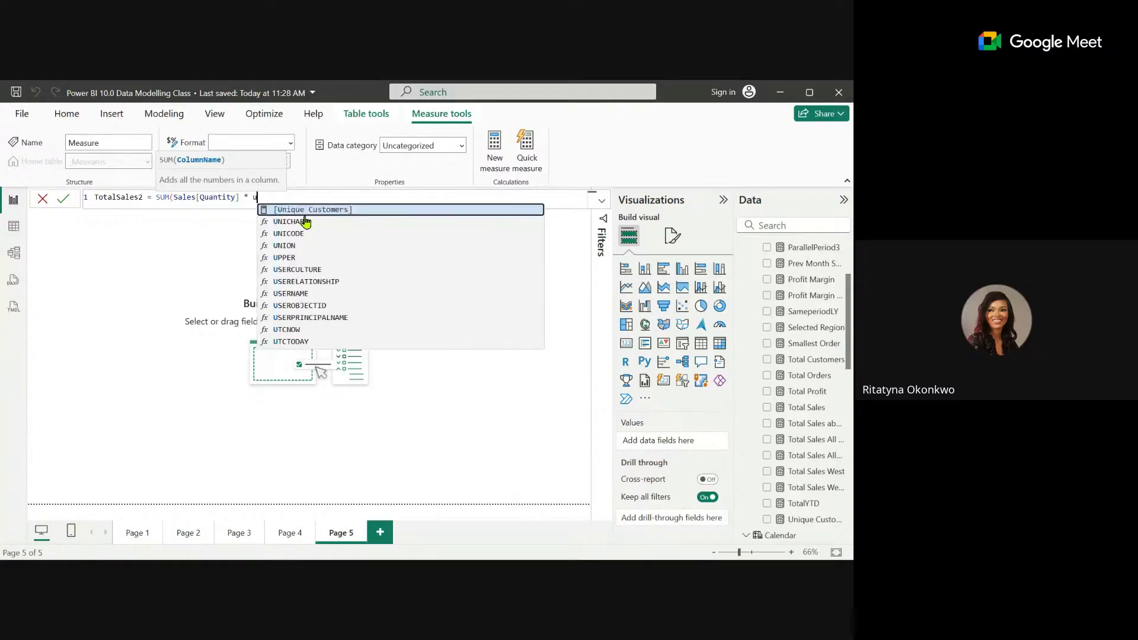
key("BackSpace")
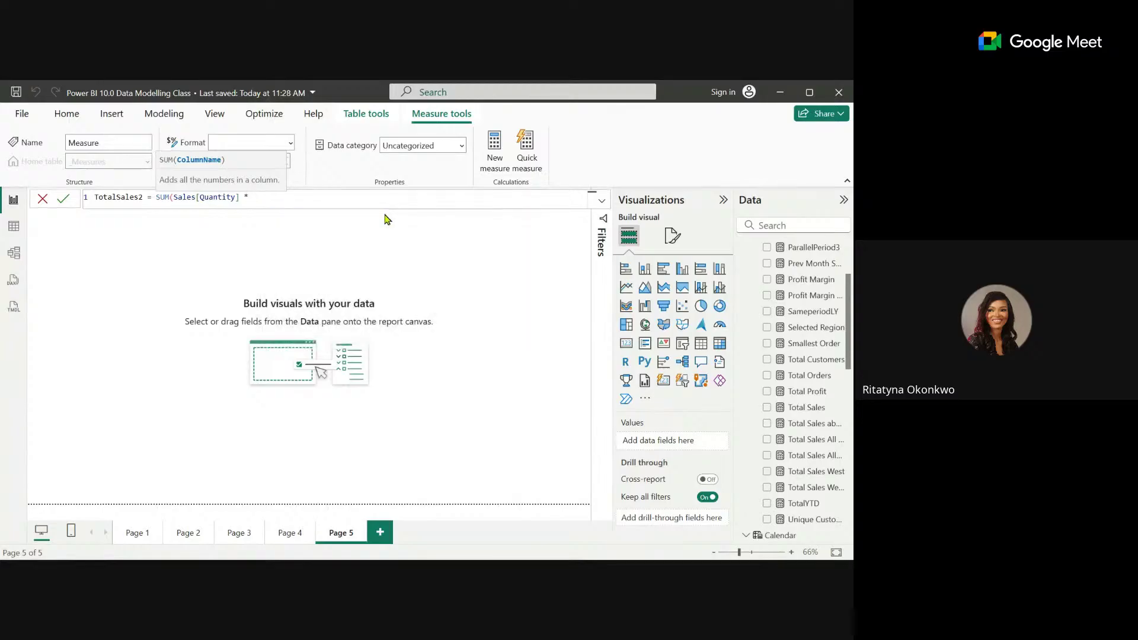
type("uni")
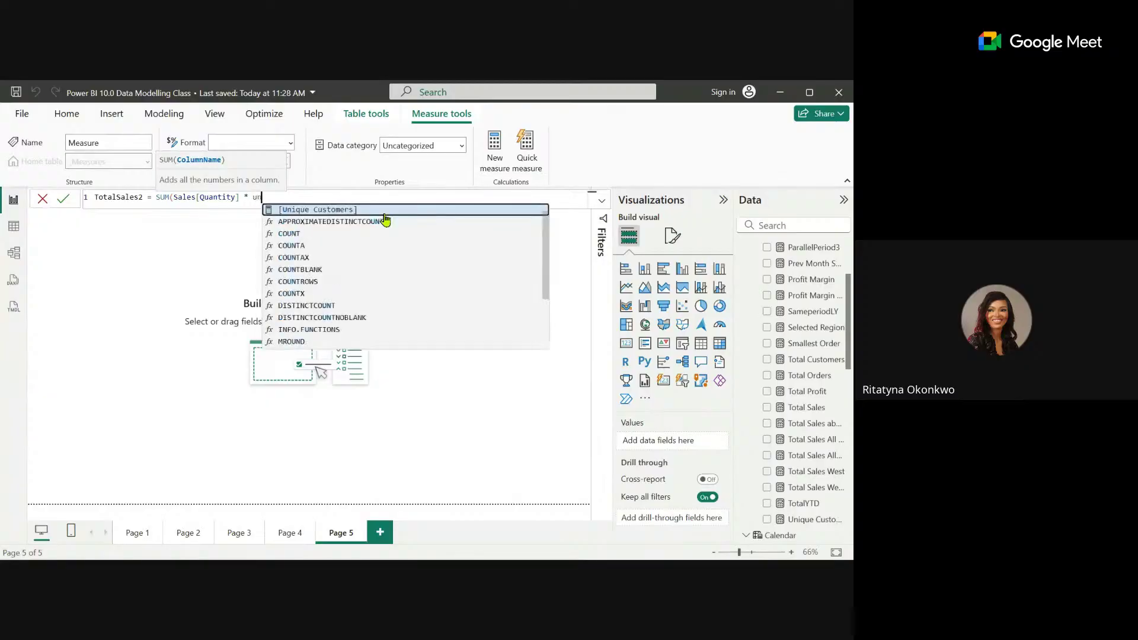
key("BackSpace")
key("BackSpace")
key("BackSpace")
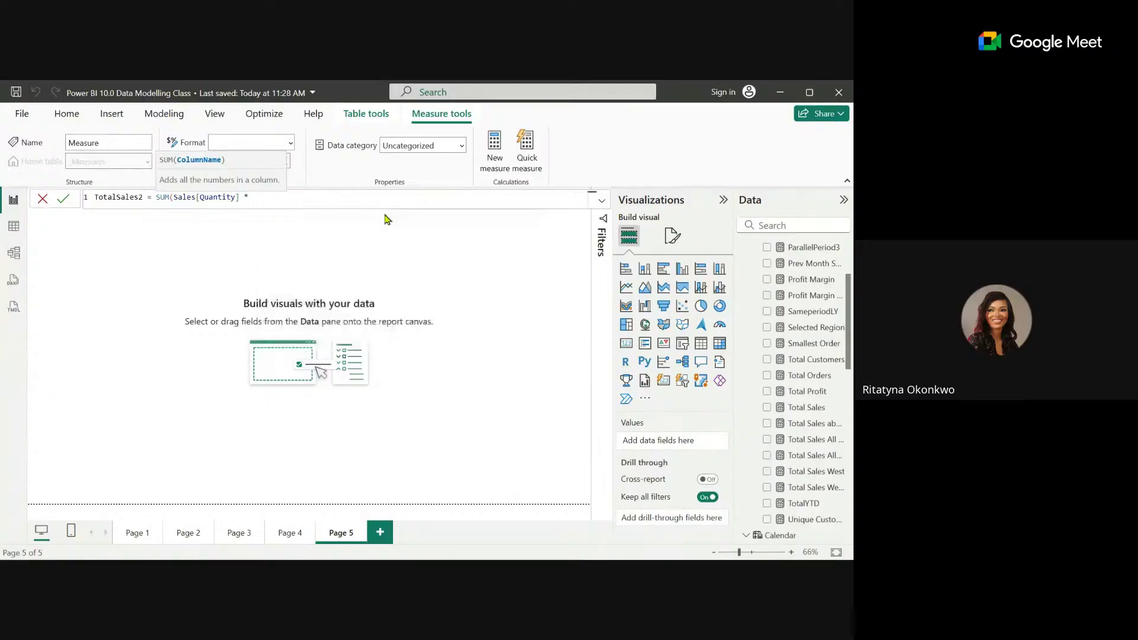
type("qu")
key("BackSpace")
key("BackSpace")
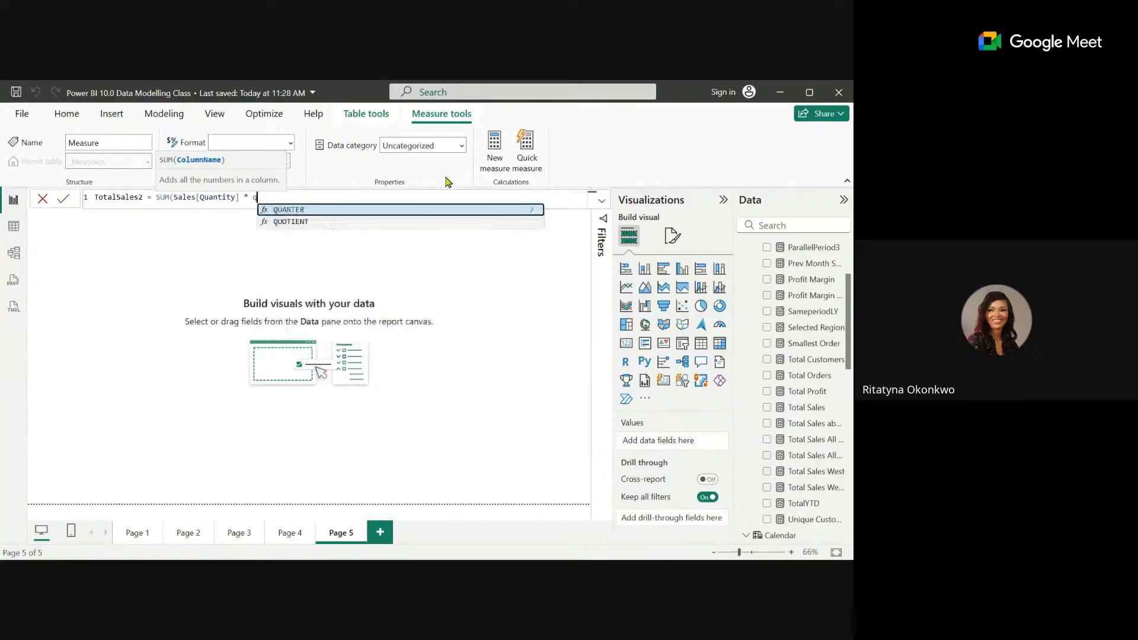
type("p")
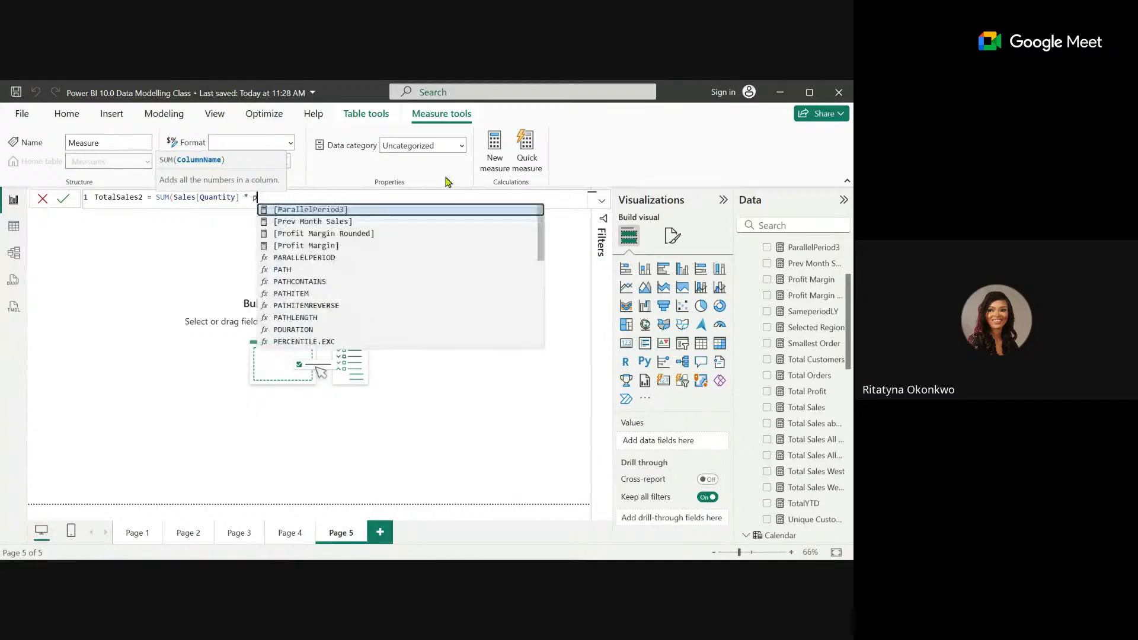
type("rice")
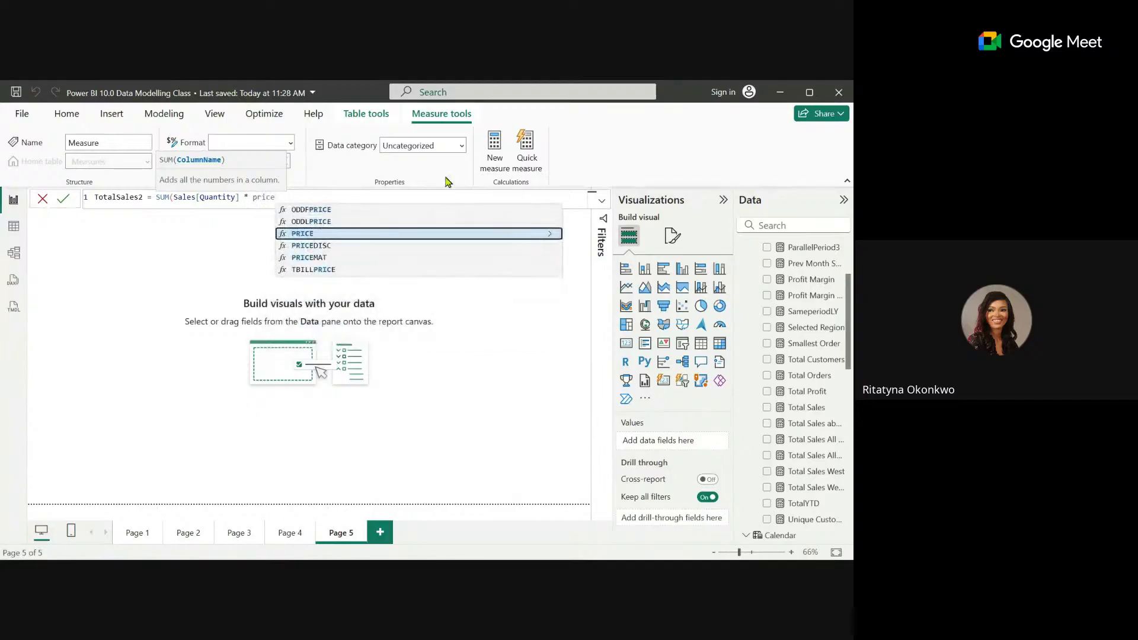
key("BackSpace")
key("BackSpace")
key("BackSpace")
key("BackSpace")
key("BackSpace")
type("sal")
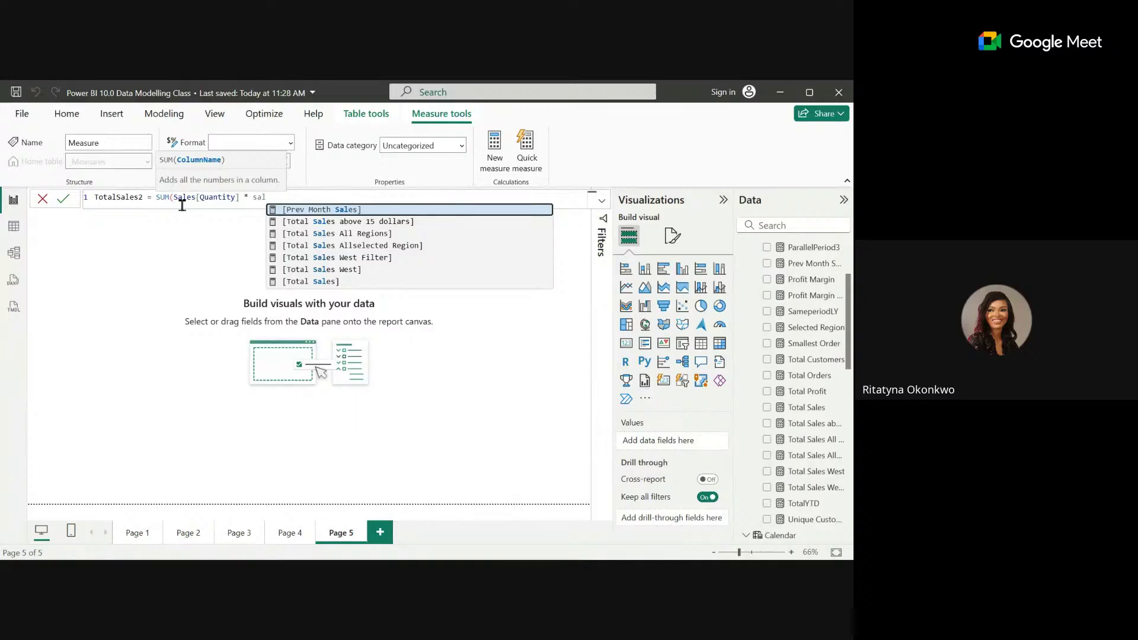
left_click(272, 210)
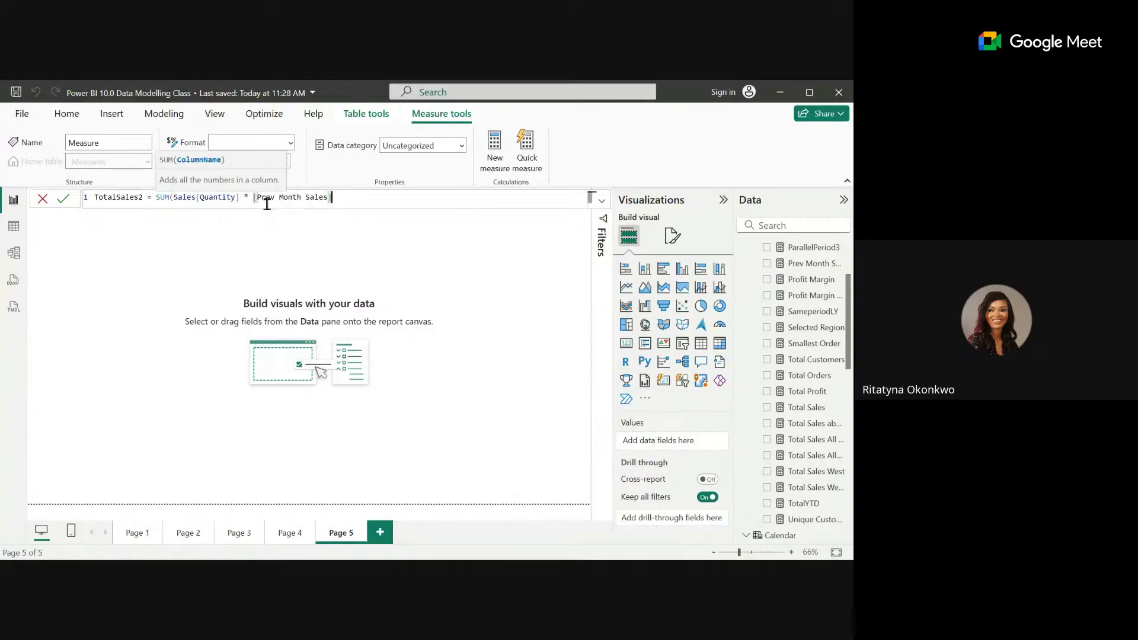
Clear everything after SUM in the TotalSales2 formula and change the function to SUMX.
key("BackSpace")
key("BackSpace")
key("BackSpace")
key("BackSpace")
key("BackSpace")
key("BackSpace")
key("BackSpace")
key("BackSpace")
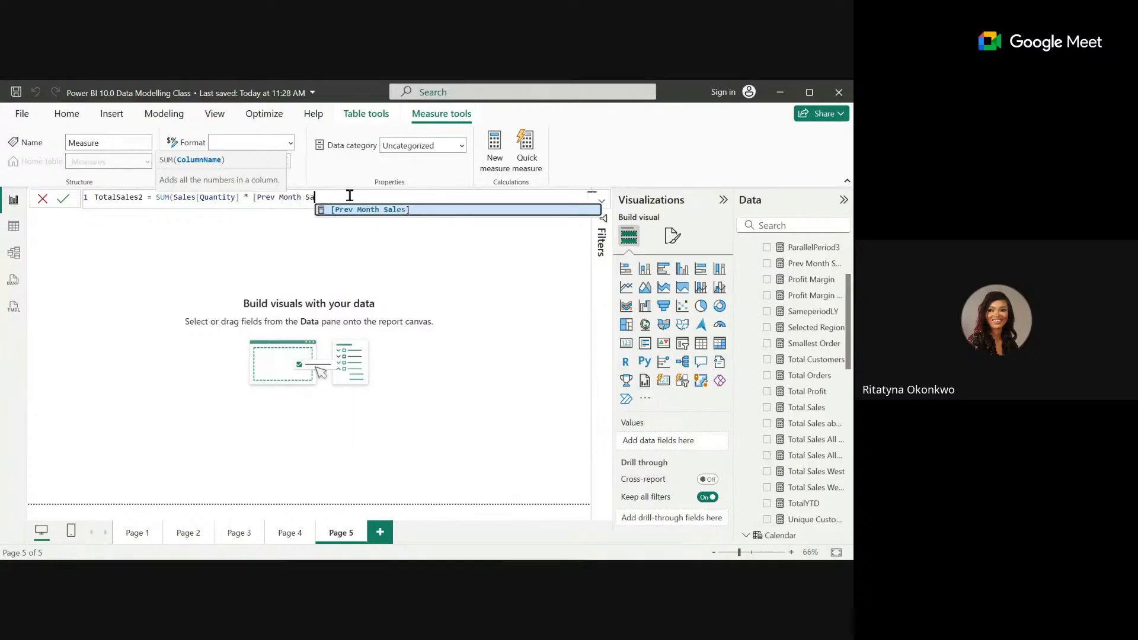
key("BackSpace")
key("BackSpace")
key("BackSpace")
key("BackSpace")
key("BackSpace")
key("BackSpace")
key("BackSpace")
key("BackSpace")
key("BackSpace")
key("BackSpace")
key("BackSpace")
key("BackSpace")
key("BackSpace")
key("BackSpace")
key("BackSpace")
key("BackSpace")
key("BackSpace")
key("BackSpace")
key("BackSpace")
key("BackSpace")
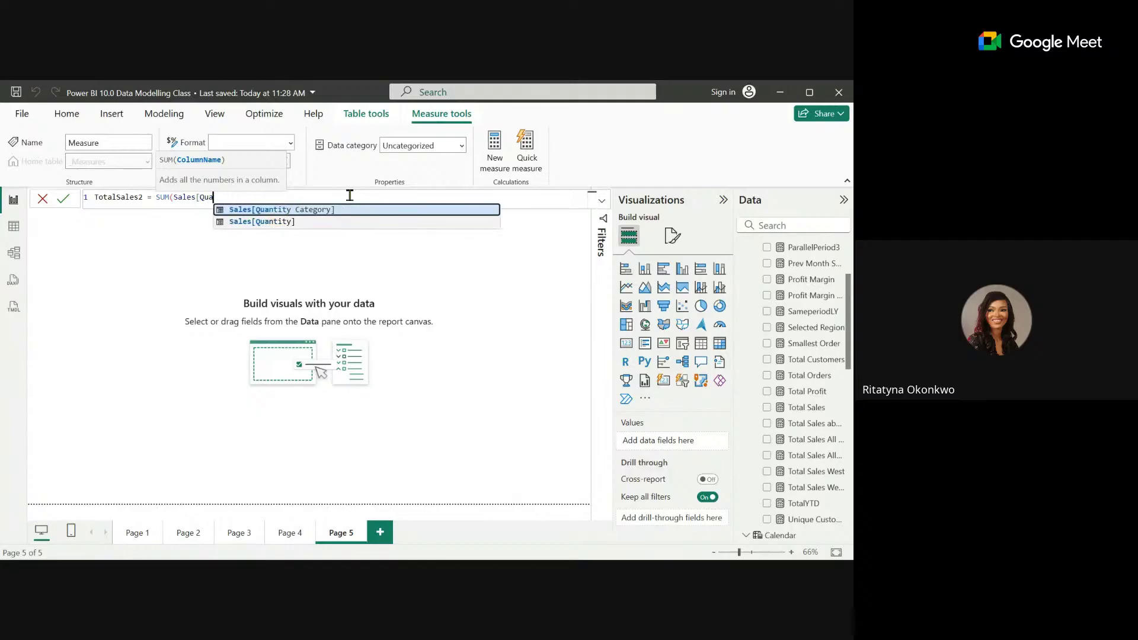
key("BackSpace")
key("BackSpace")
key("BackSpace")
key("BackSpace")
key("BackSpace")
key("BackSpace")
key("BackSpace")
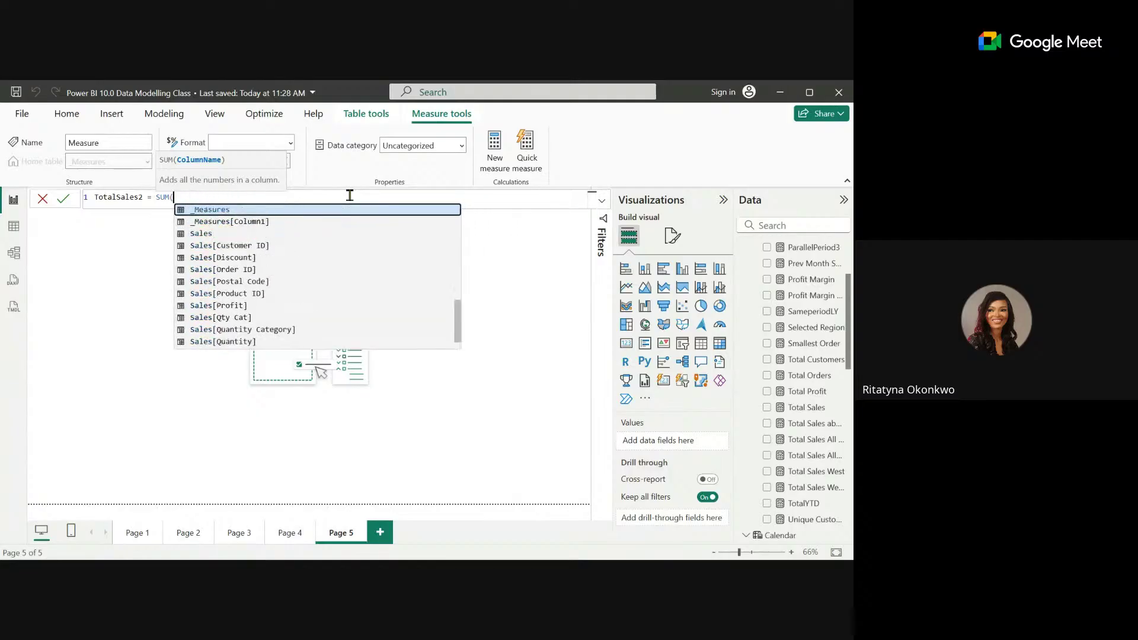
type("X")
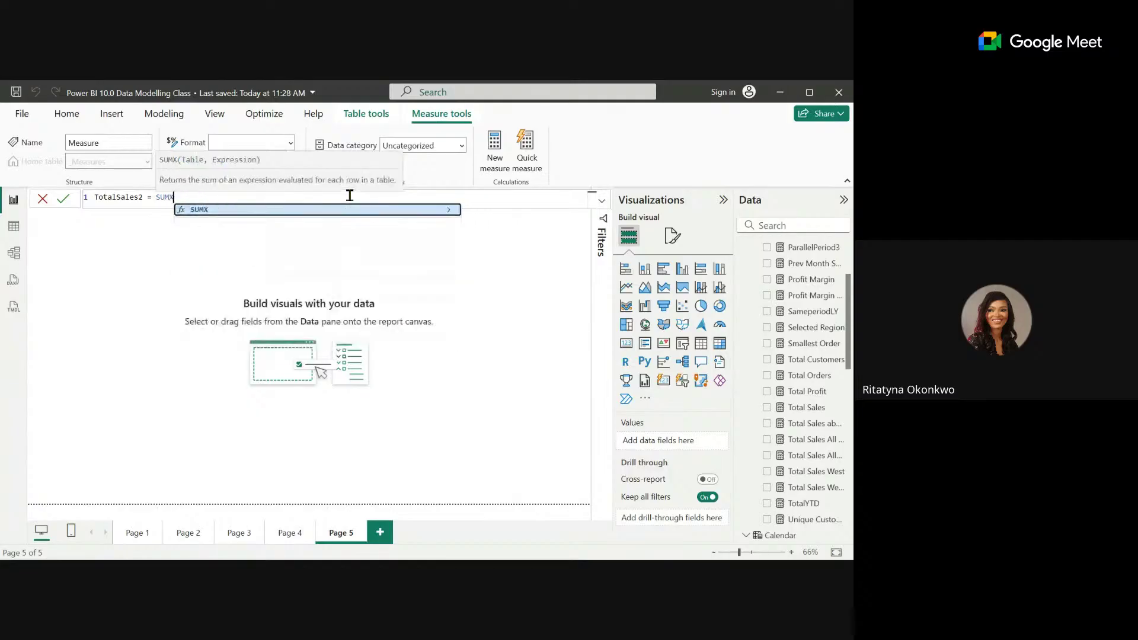
left_click(307, 210)
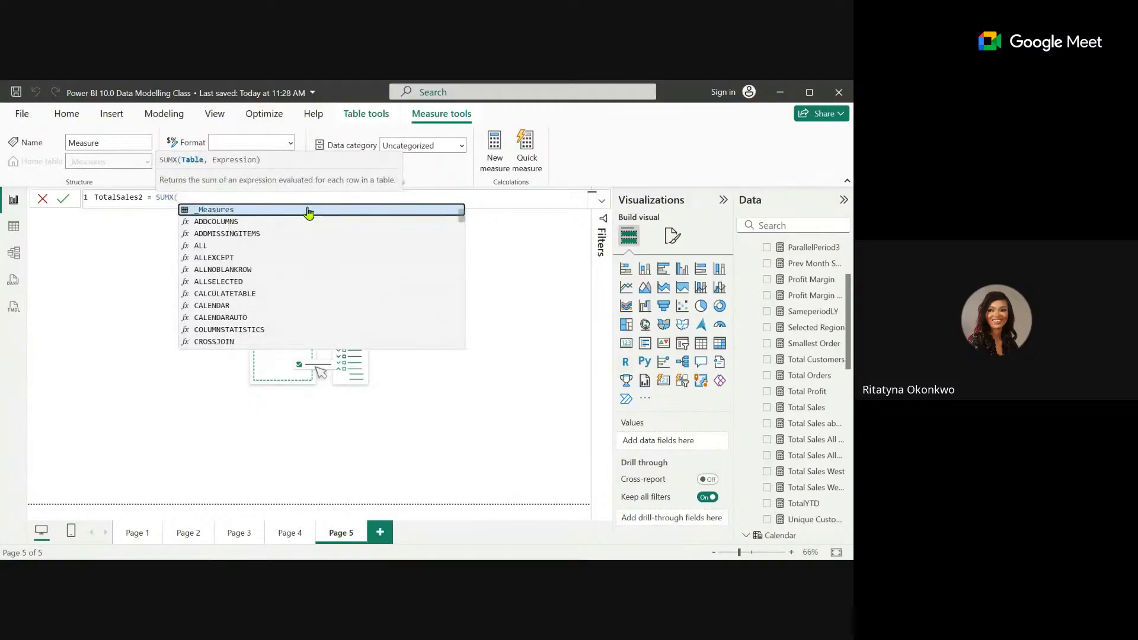
Enter Sales as the SUMX table and start the row expression with Sales[Quantity].
left_click(307, 202)
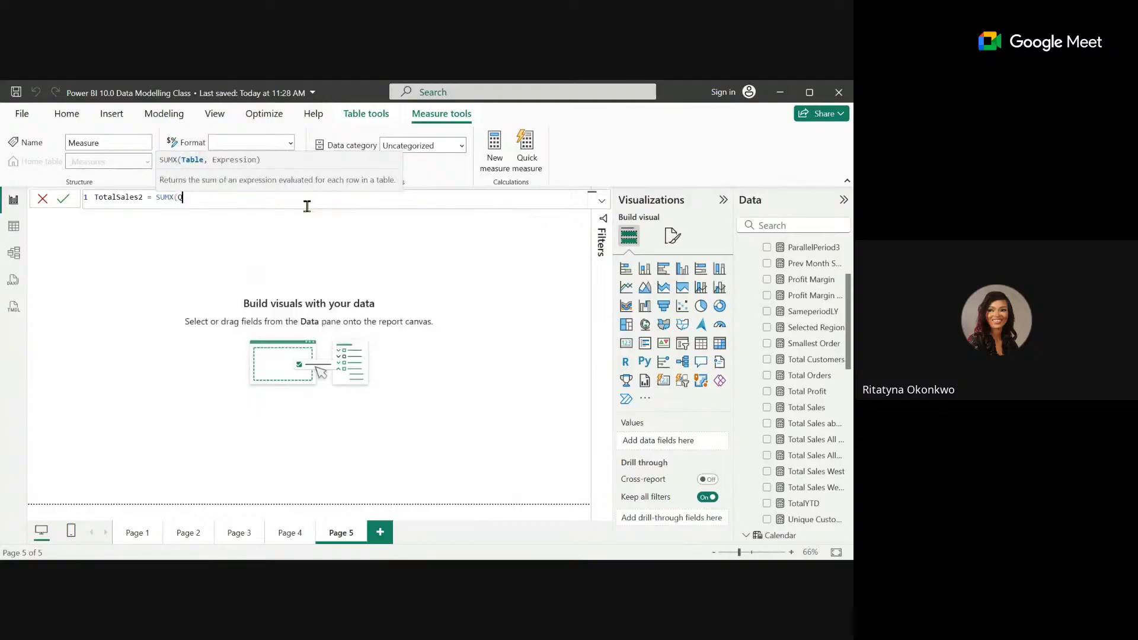
type("QU")
key("BackSpace")
key("BackSpace")
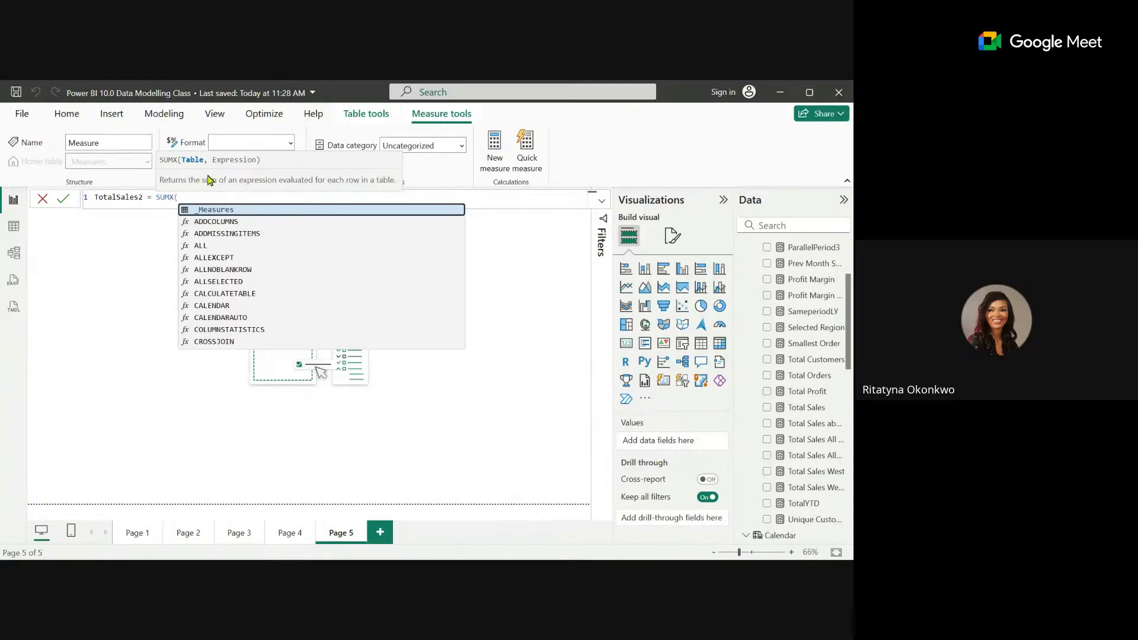
type("Sales, QUANT")
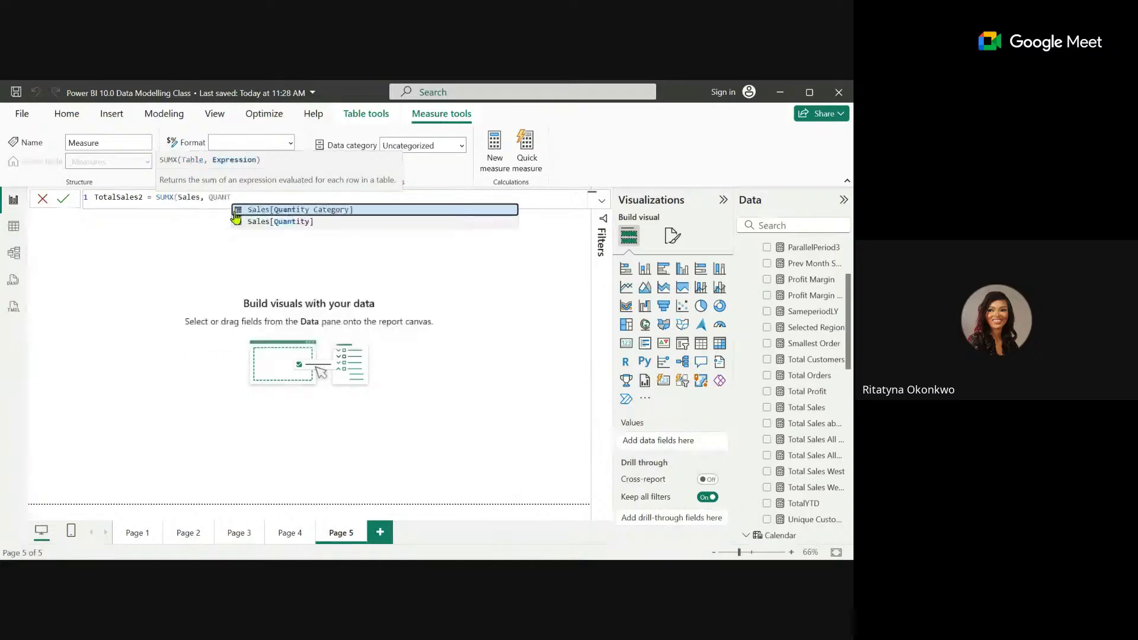
left_click(237, 221)
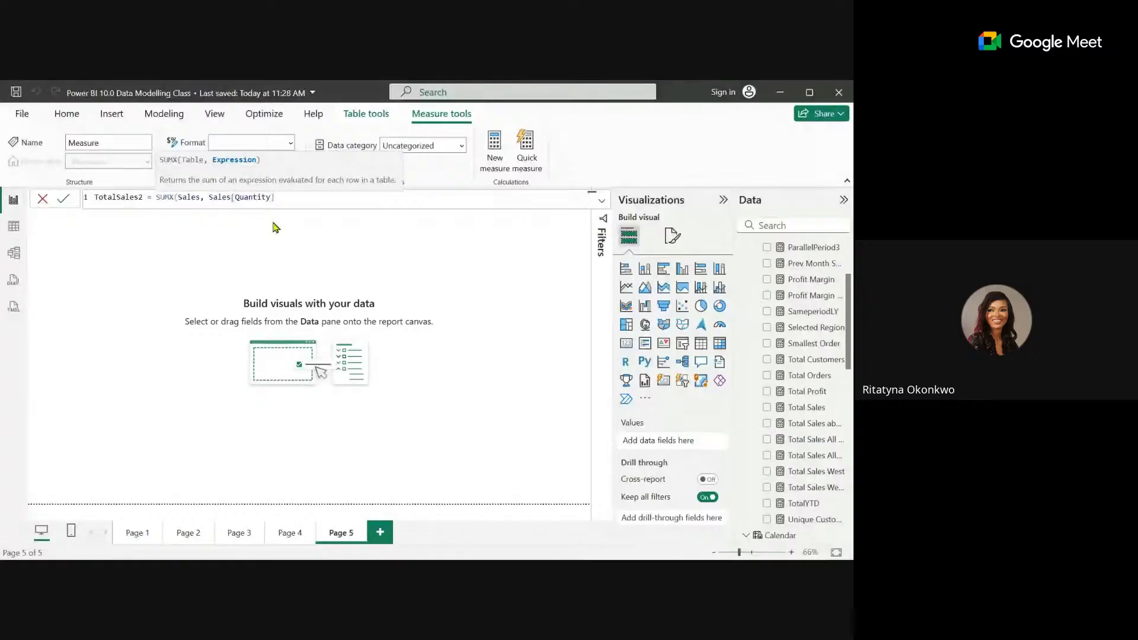
Multiply the SUMX expression by Sales[Sales], close the formula and commit the TotalSales2 measure.
type("*")
type(" UNI")
key("BackSpace")
key("BackSpace")
key("BackSpace")
type("S")
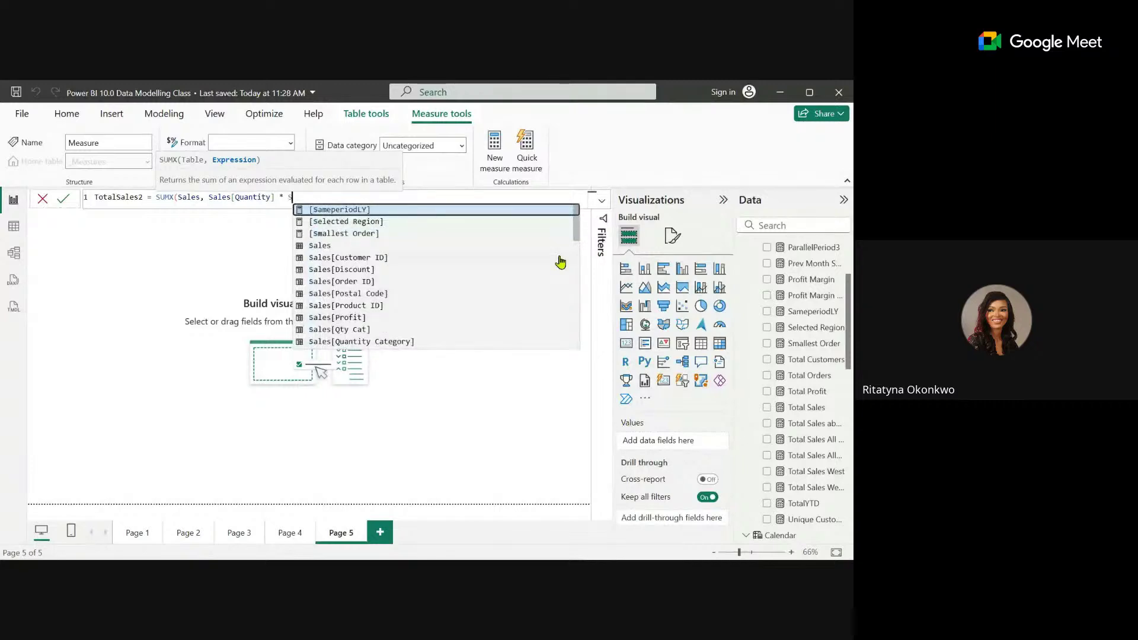
scroll(569, 261, "down", 3)
scroll(376, 237, "up", 1)
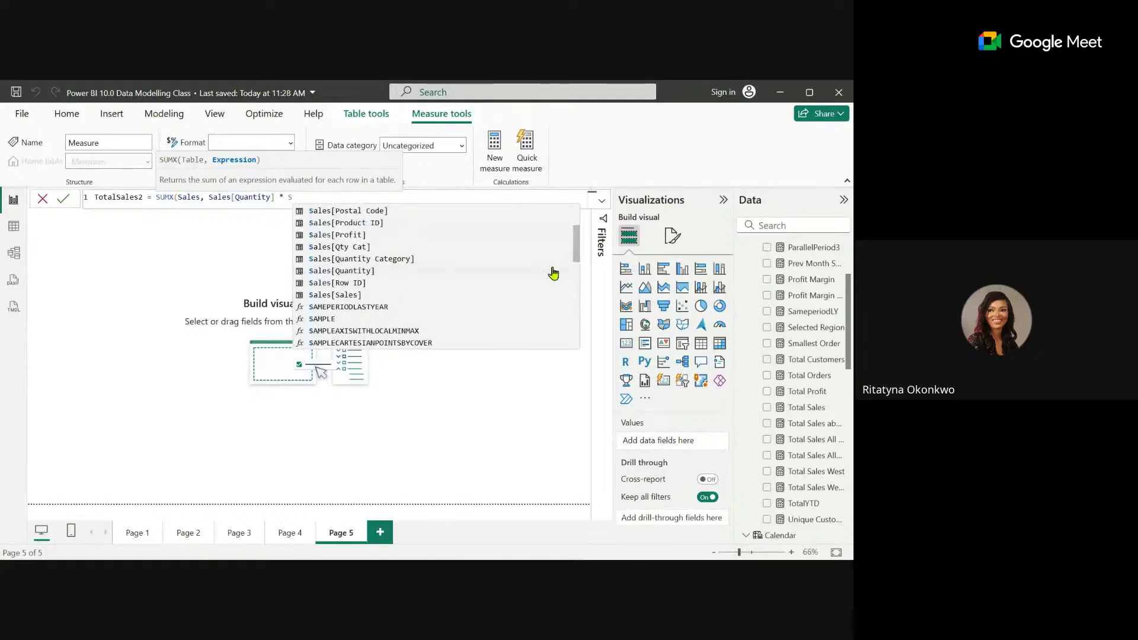
left_click_drag(578, 246, 578, 251)
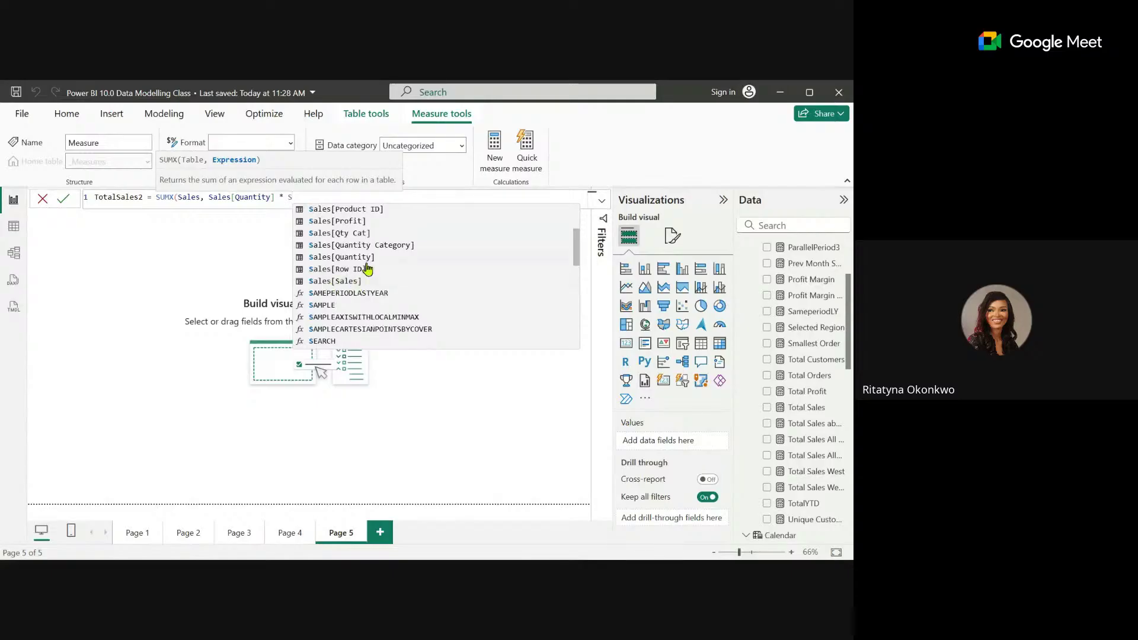
mouse_move(578, 236)
left_mouse_down()
mouse_move(576, 212)
mouse_move(580, 238)
left_mouse_up()
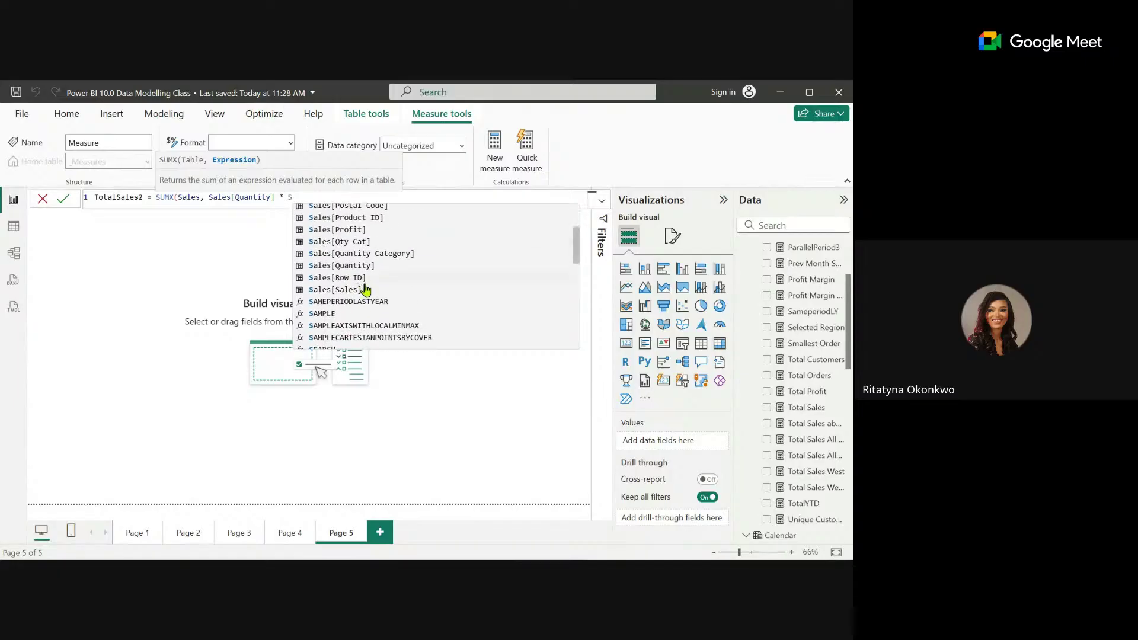
left_click(341, 289)
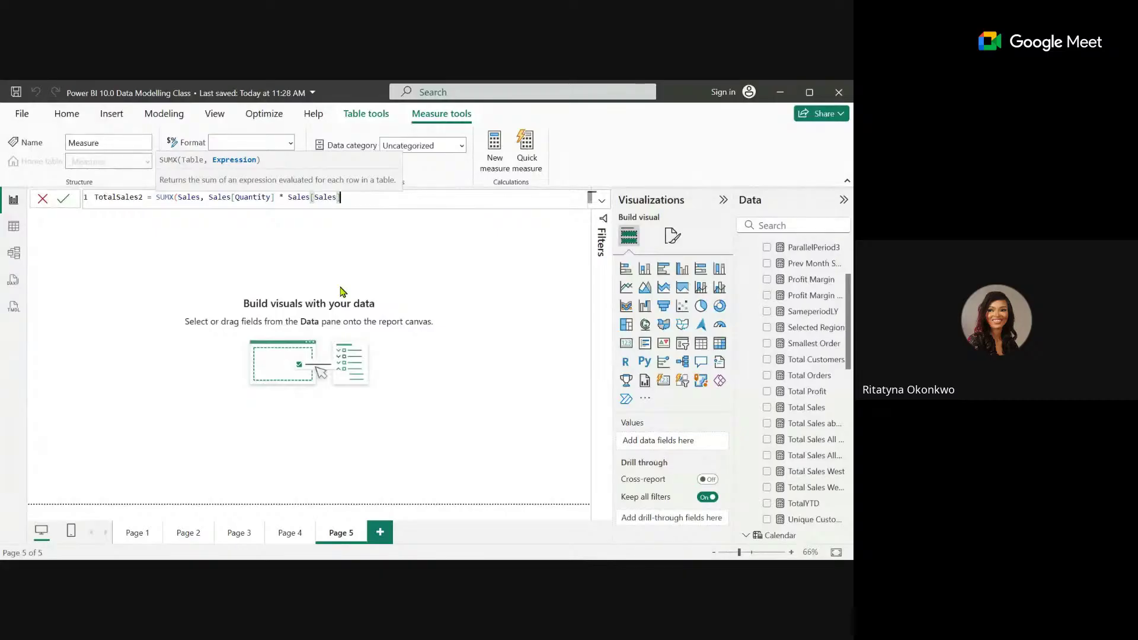
type(")")
key("Return")
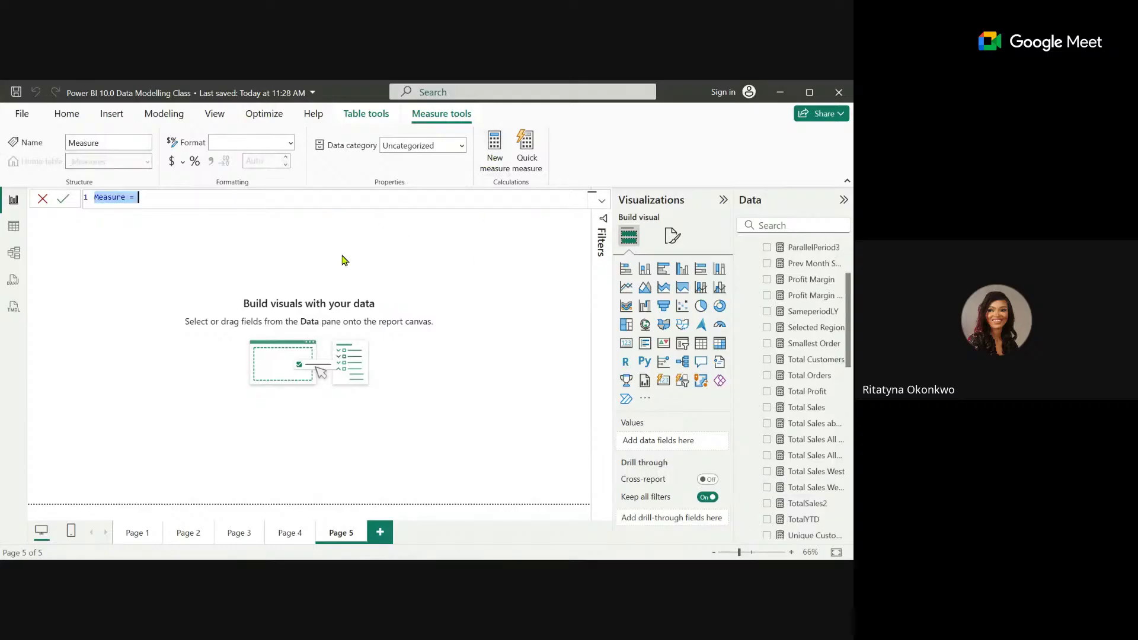
Name the new measure AVERAGEX and start its formula with AVERAGEX over a nested VALUES function.
type("AVERAGEX = Avera")
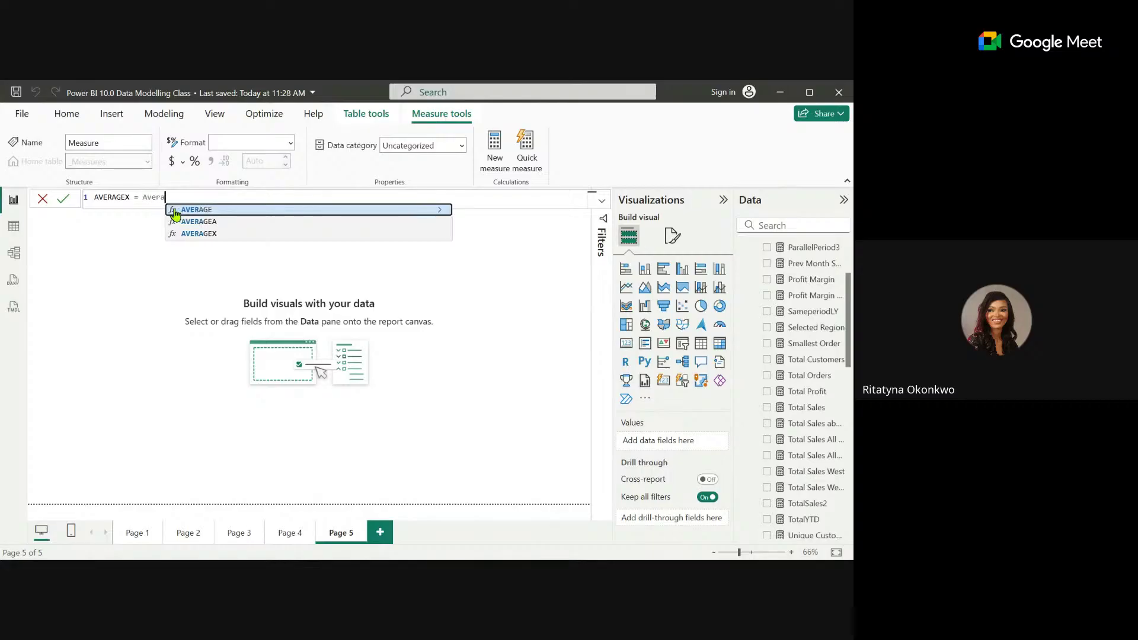
double_click(209, 234)
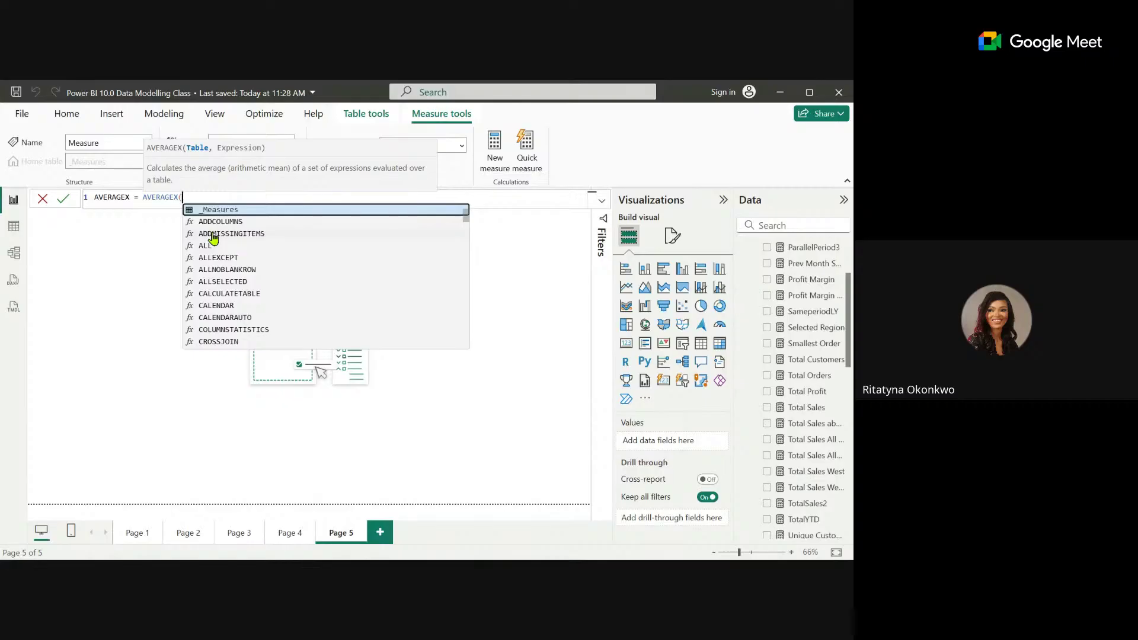
type("VALUES(")
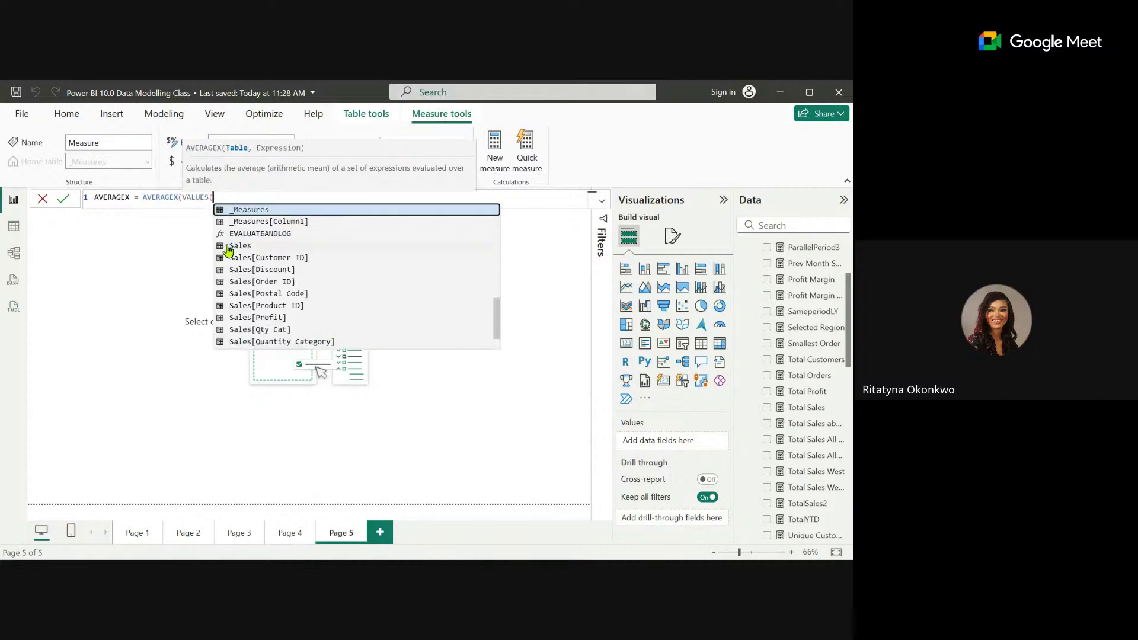
left_click(229, 248)
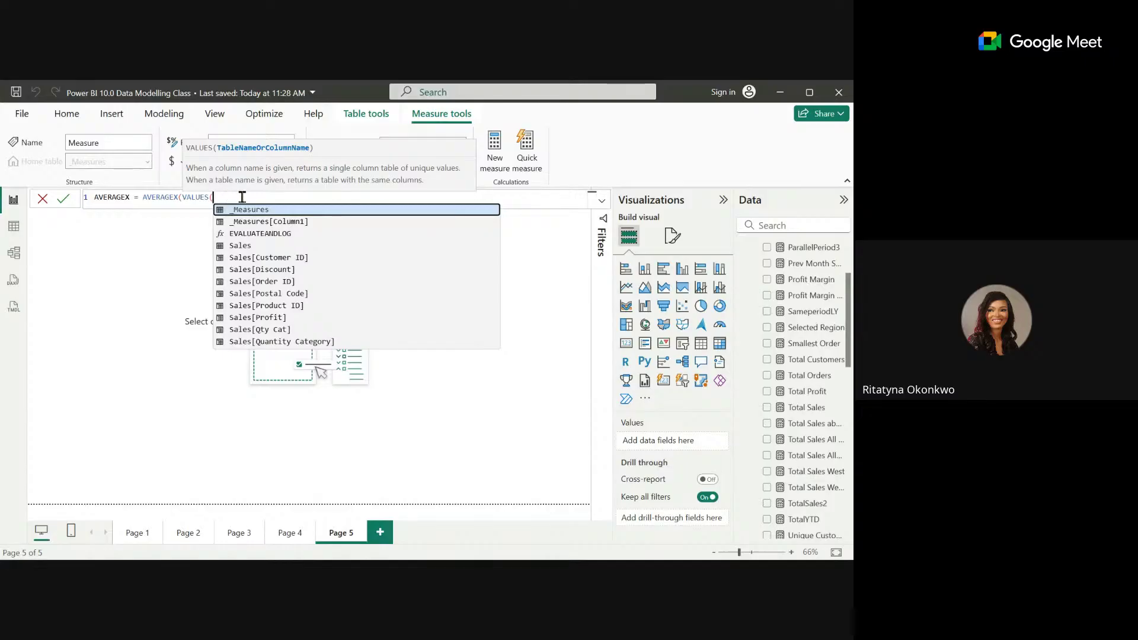
Enter Sales[Order ID] as the VALUES column and close the VALUES function.
type("OR")
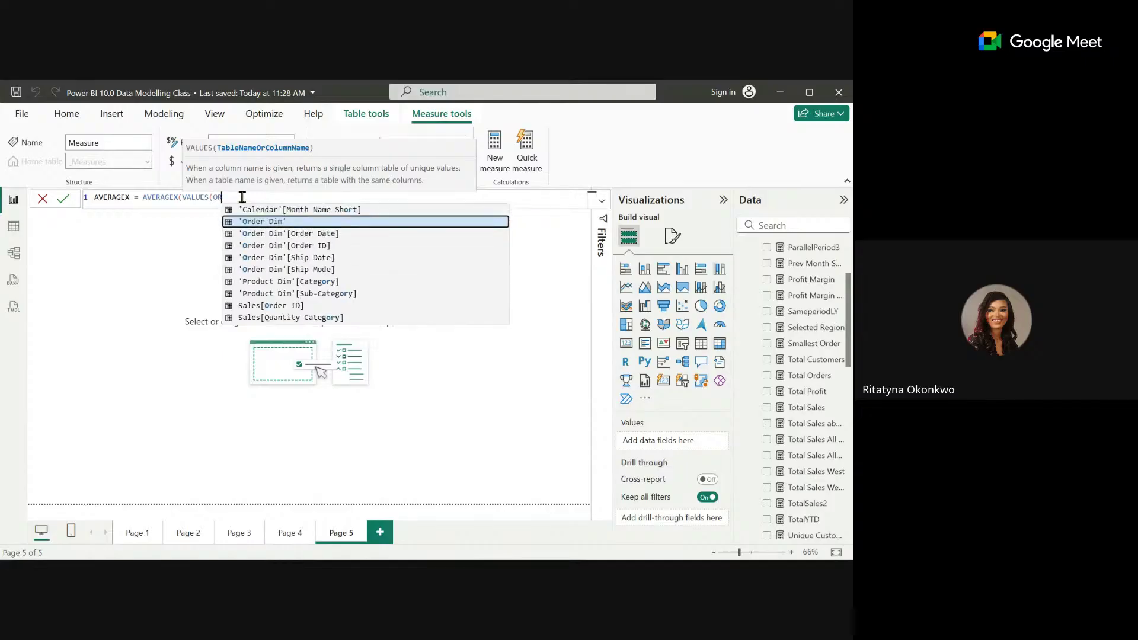
type("DE")
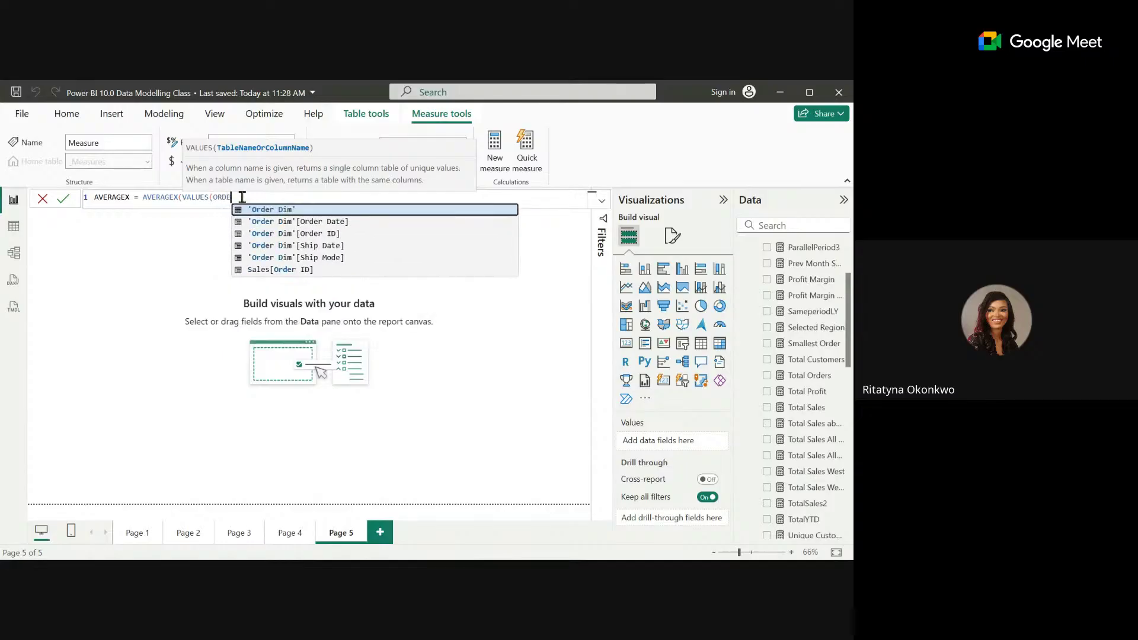
left_click(293, 274)
type("),")
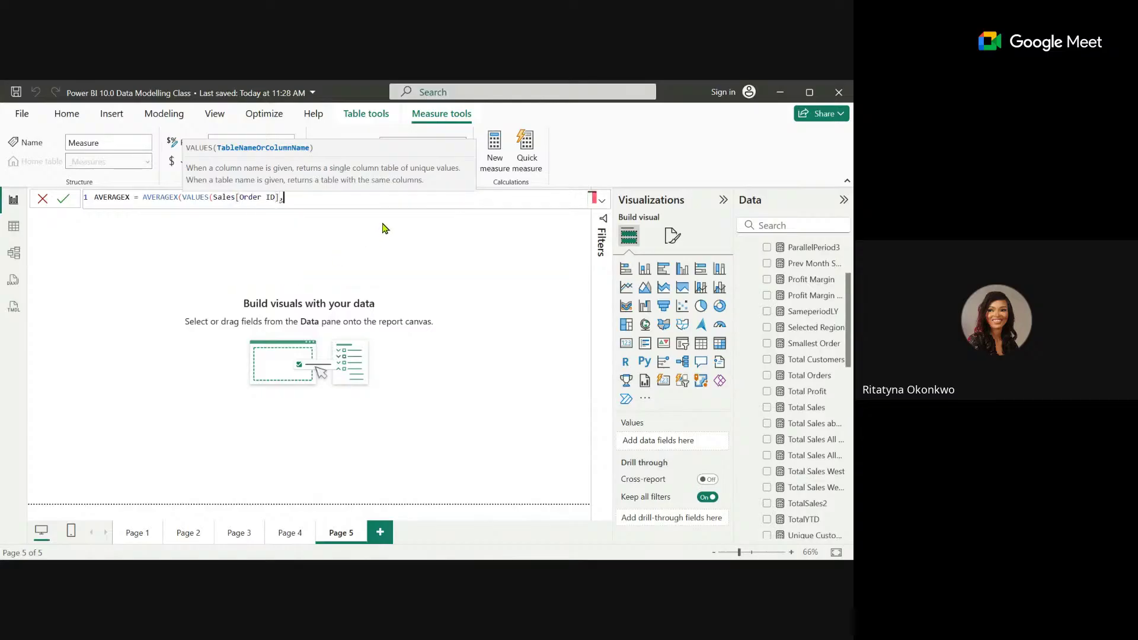
key("BackSpace")
key("BackSpace")
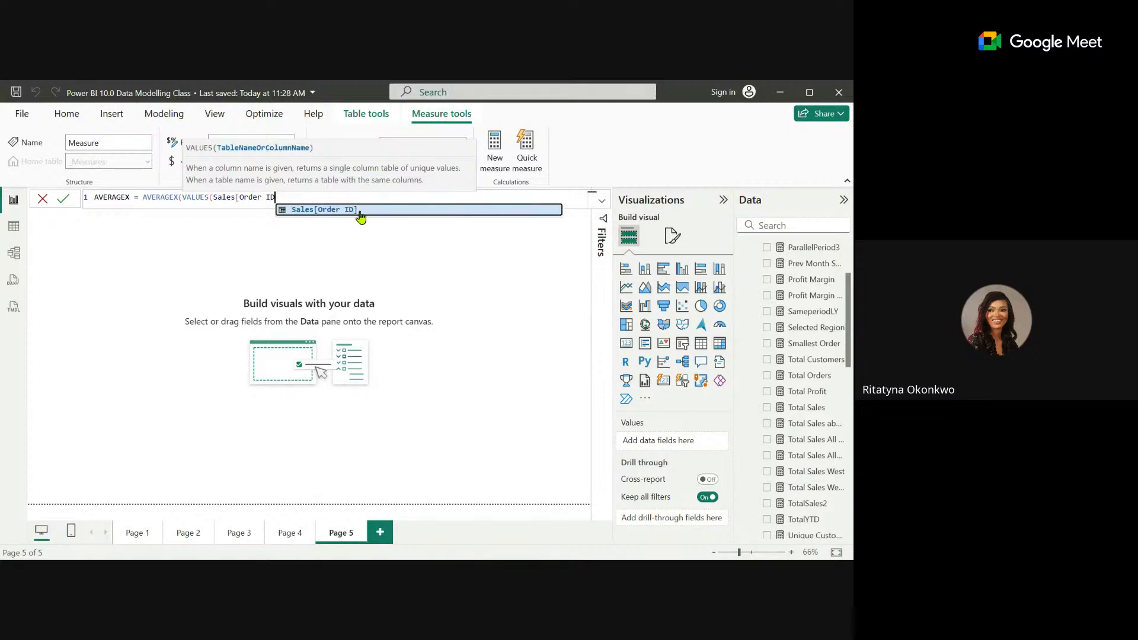
left_click(359, 211)
type(")")
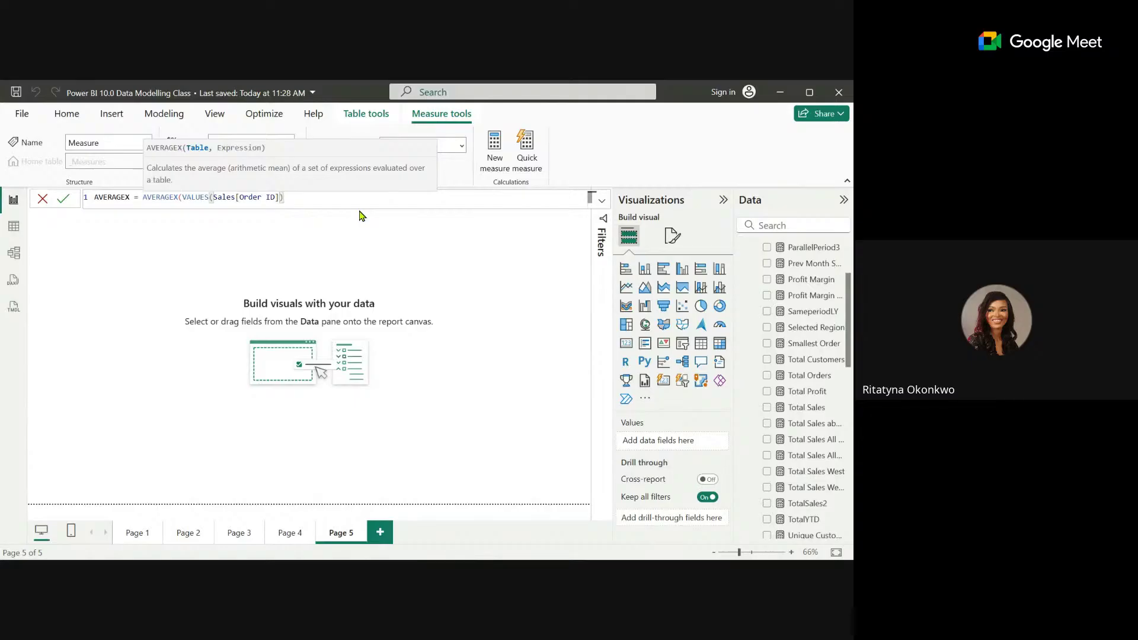
Add the [Total Profit] measure as the AVERAGEX expression, close the formula and commit the measure.
type(", To")
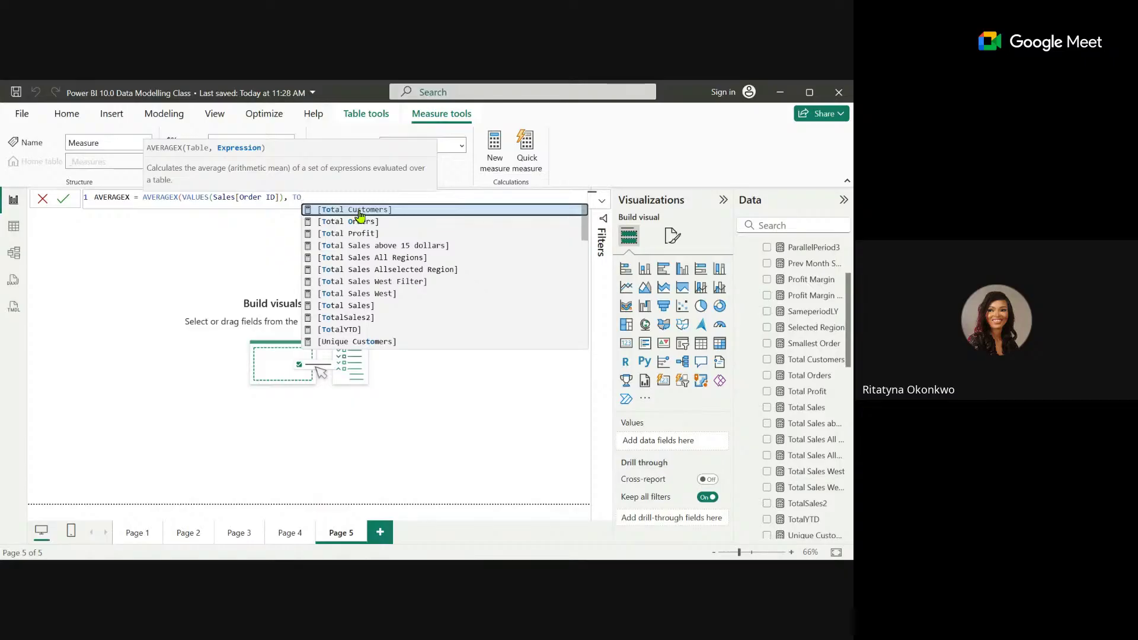
left_click(382, 234)
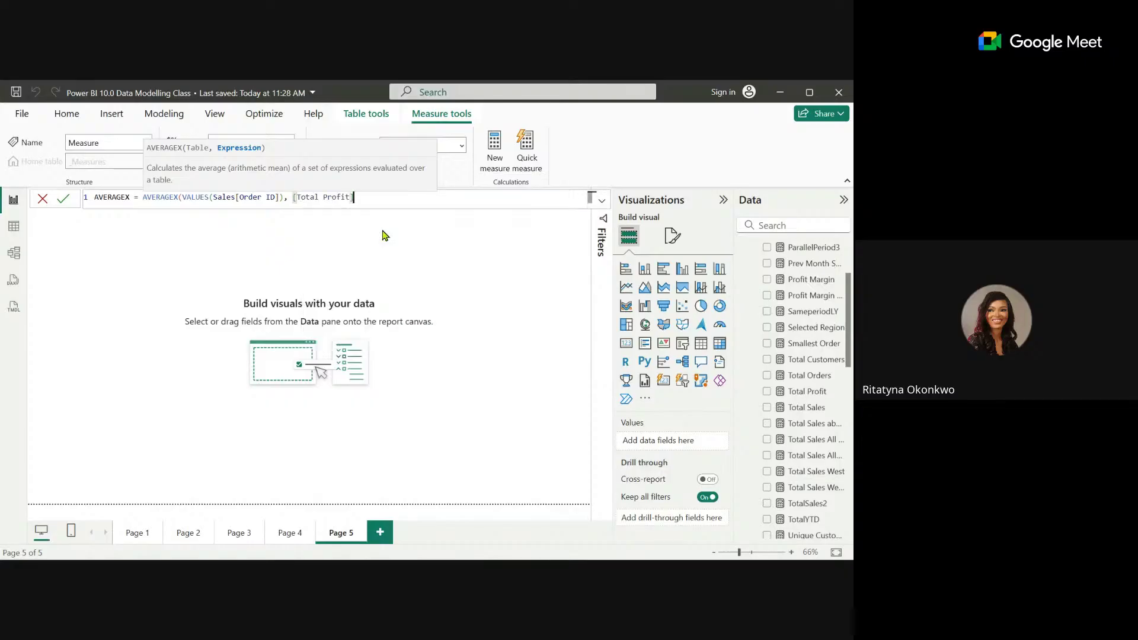
type(")")
key("Return")
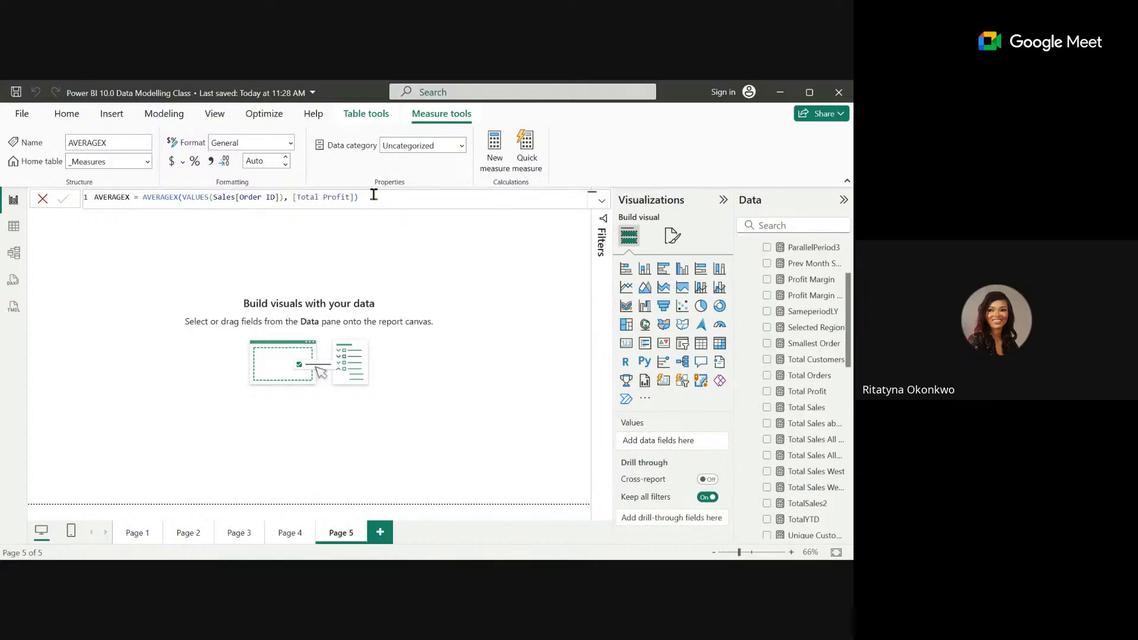
left_click(385, 204)
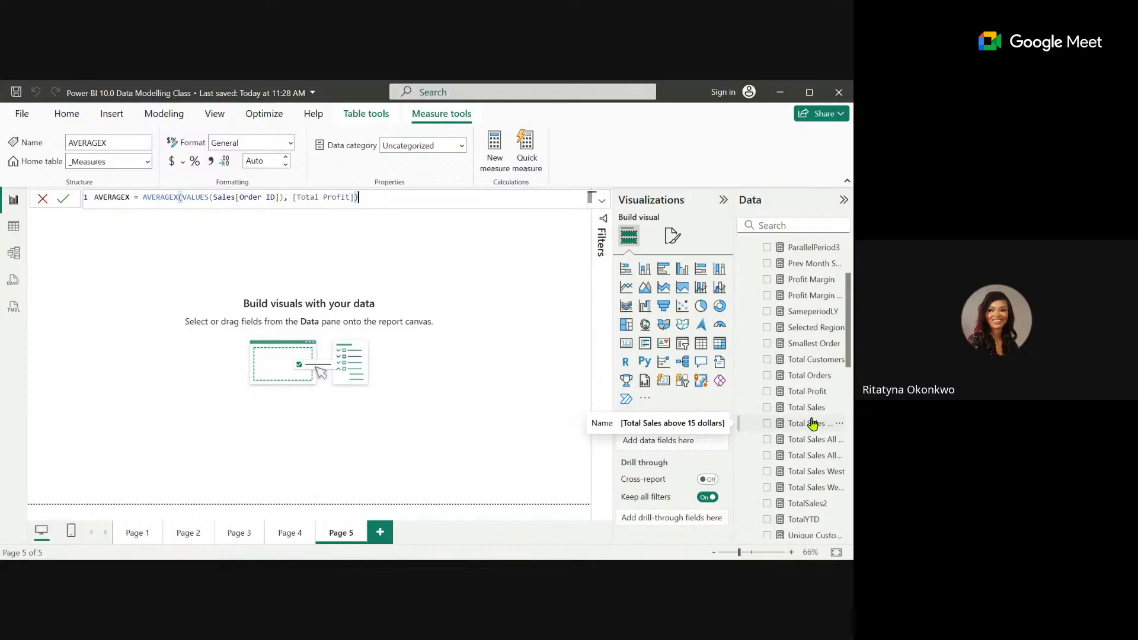
Look at the formula of the Smallest Order measure and return to the empty report canvas.
left_click(804, 344)
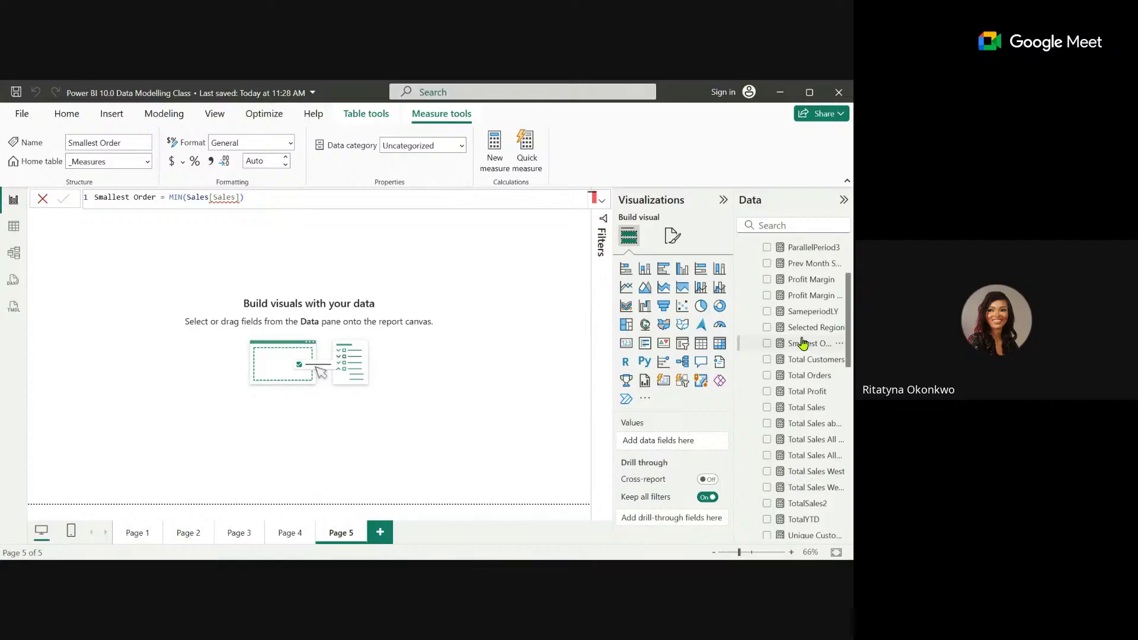
left_click(272, 196)
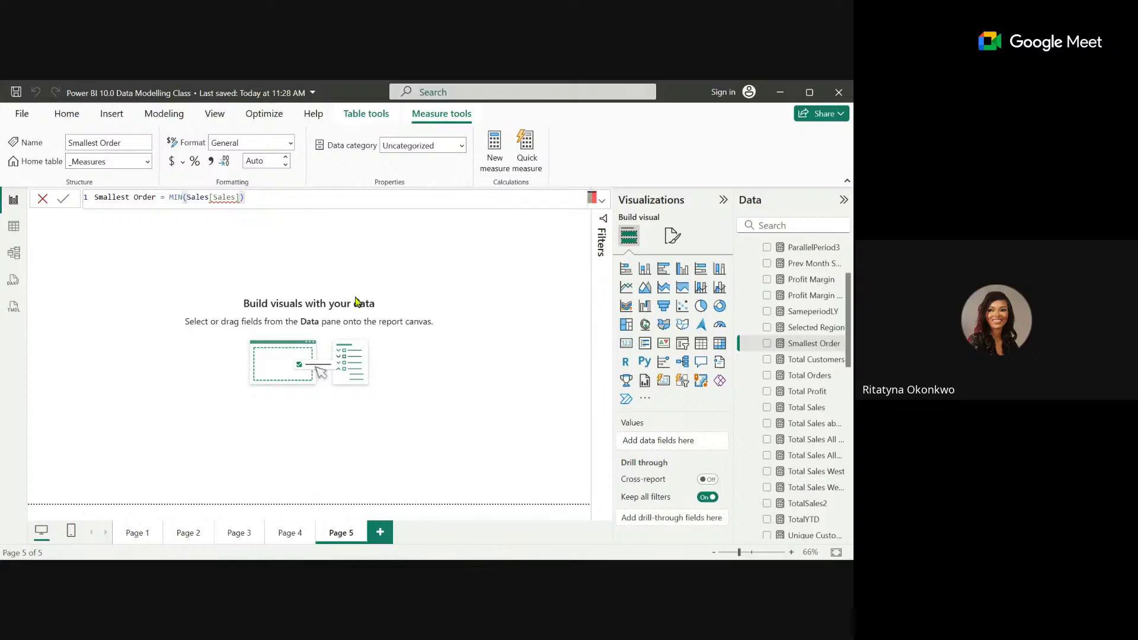
left_click(292, 262)
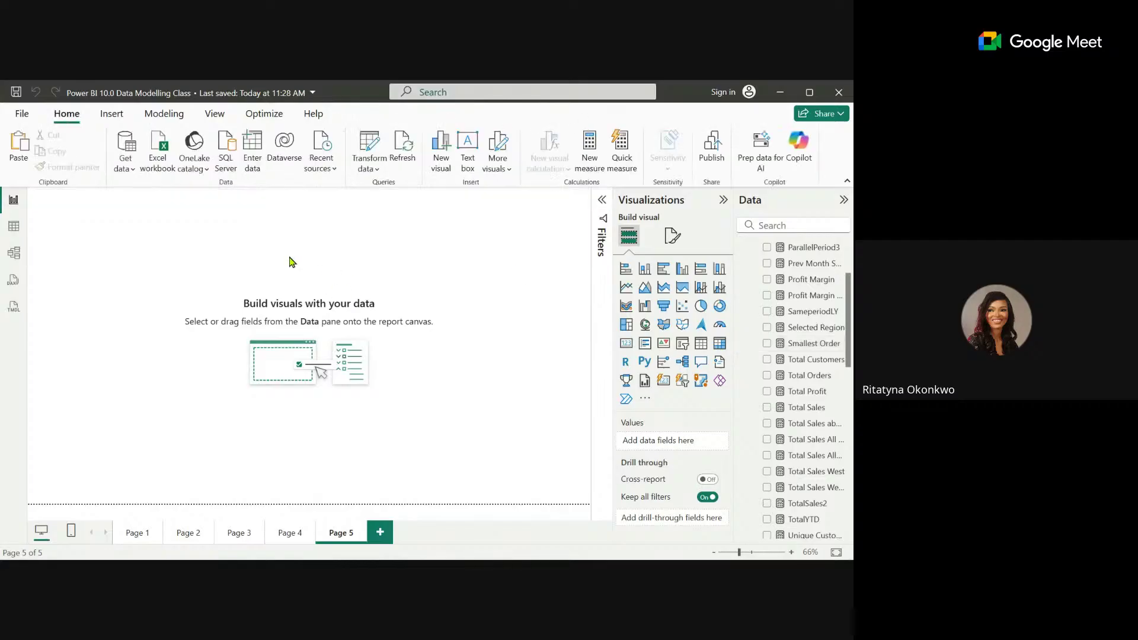
Create a new measure named Rank and start its formula with RANKX over a nested ALL function.
left_click(830, 316)
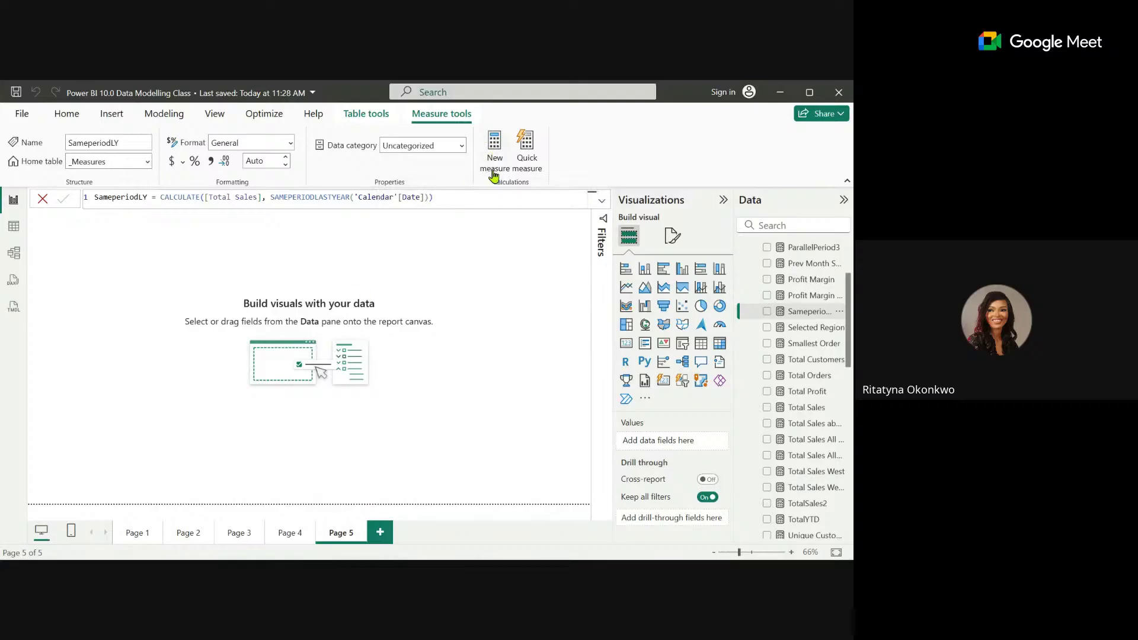
left_click(493, 145)
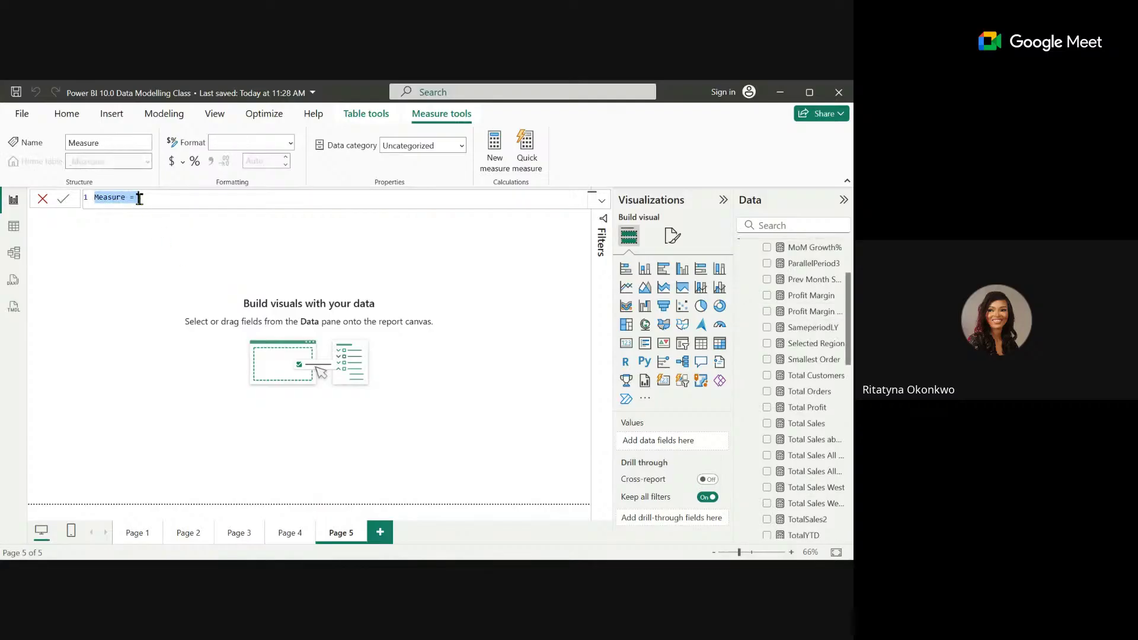
type("Rank = RAN")
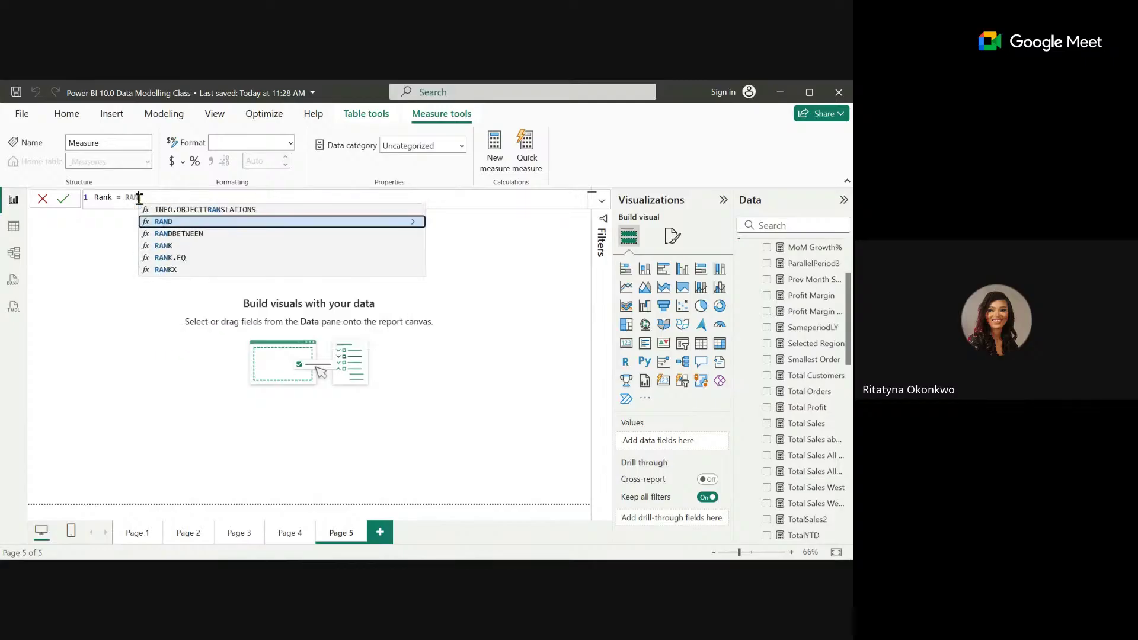
left_click(172, 270)
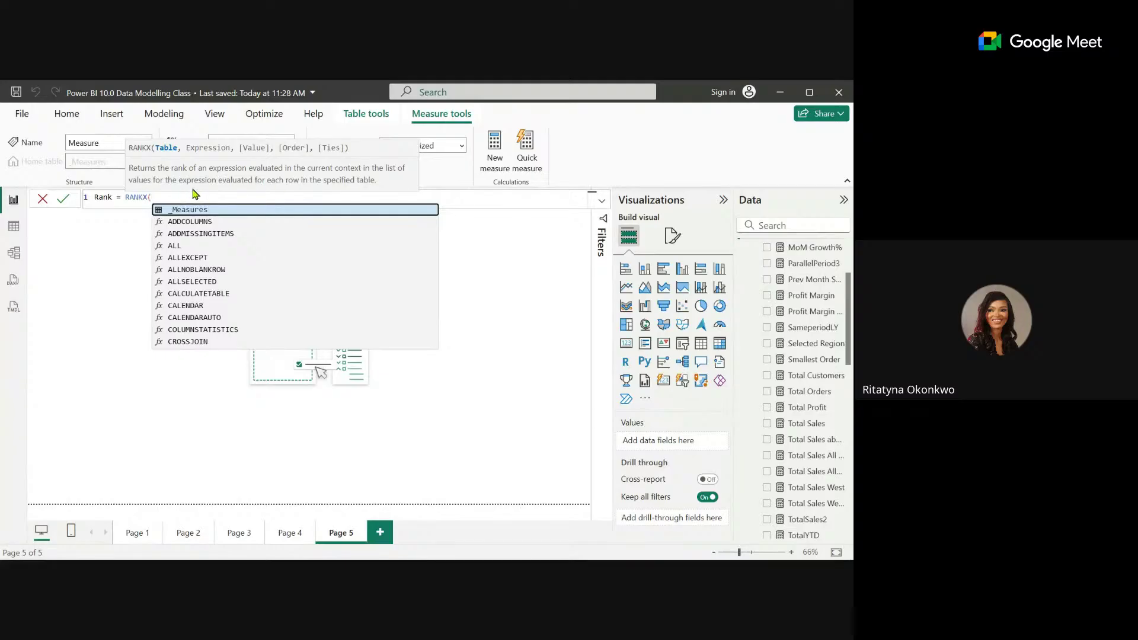
type("ALL")
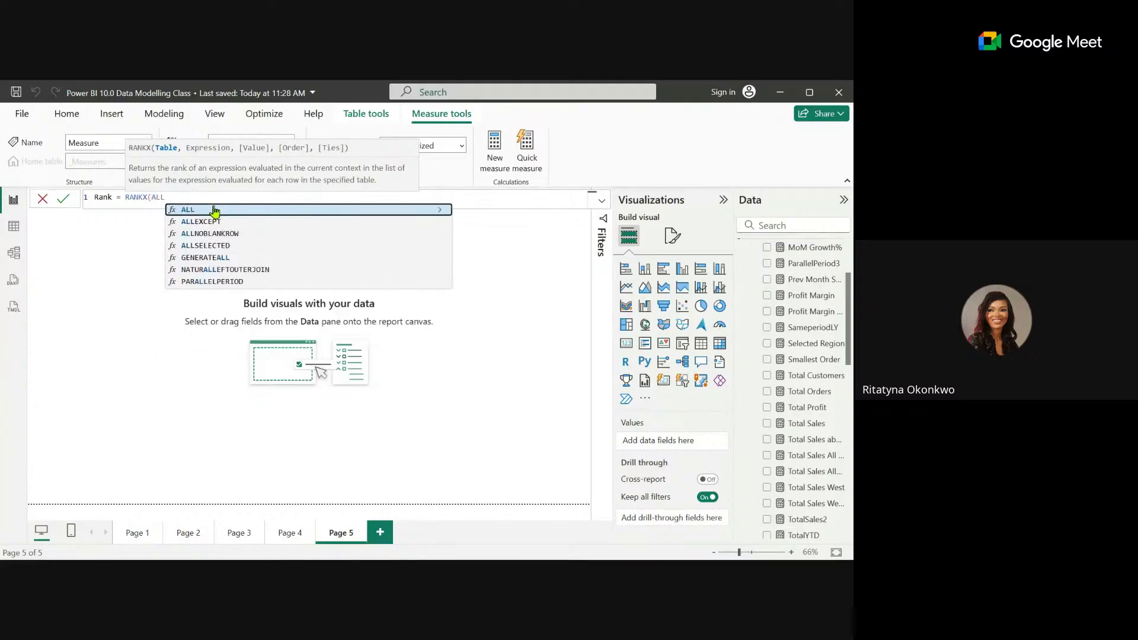
type("(")
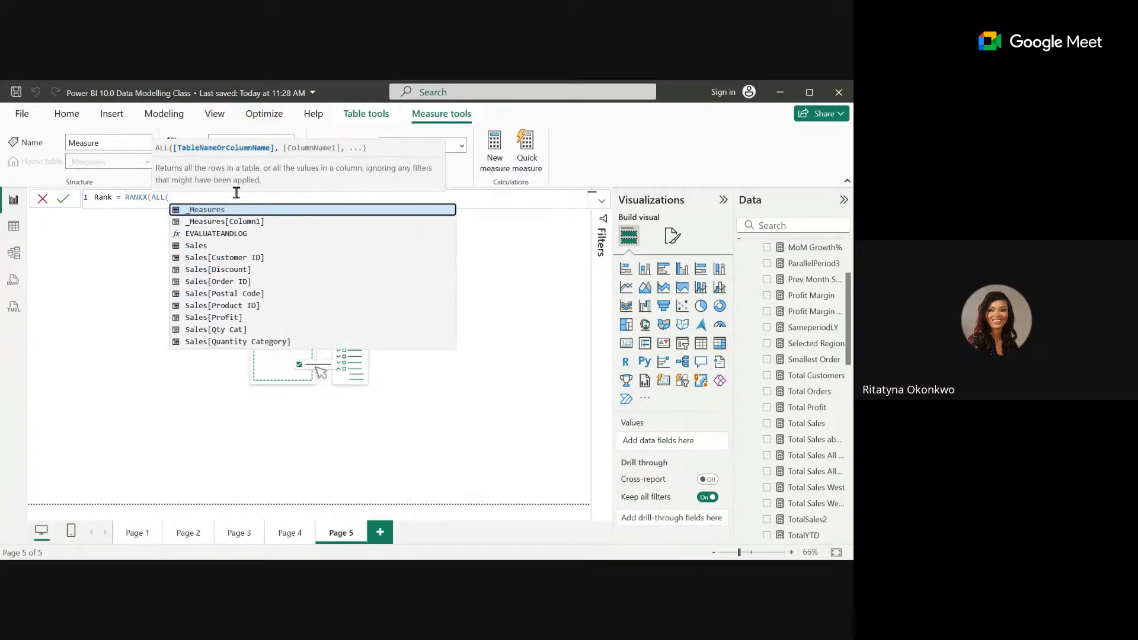
type("O")
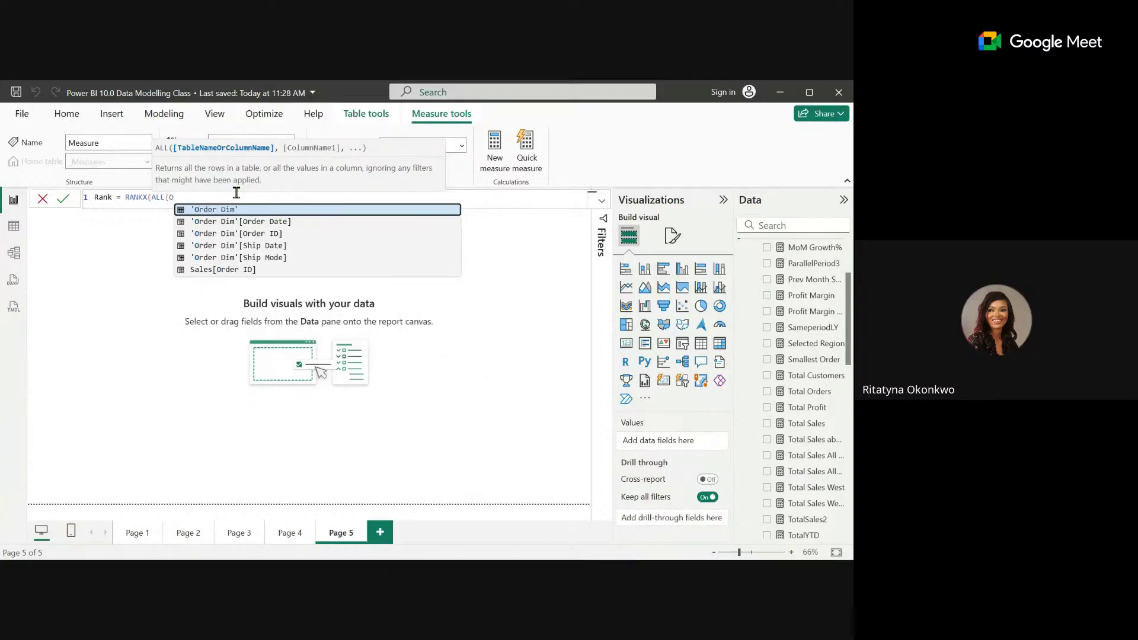
type("RDER")
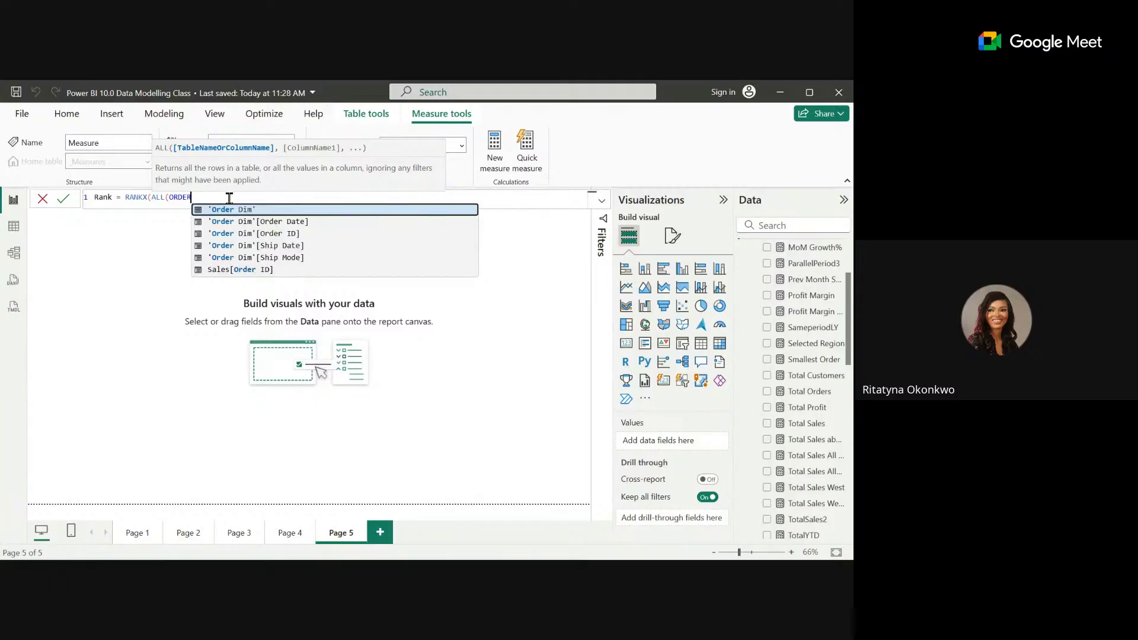
key("BackSpace")
key("BackSpace")
key("BackSpace")
key("BackSpace")
key("BackSpace")
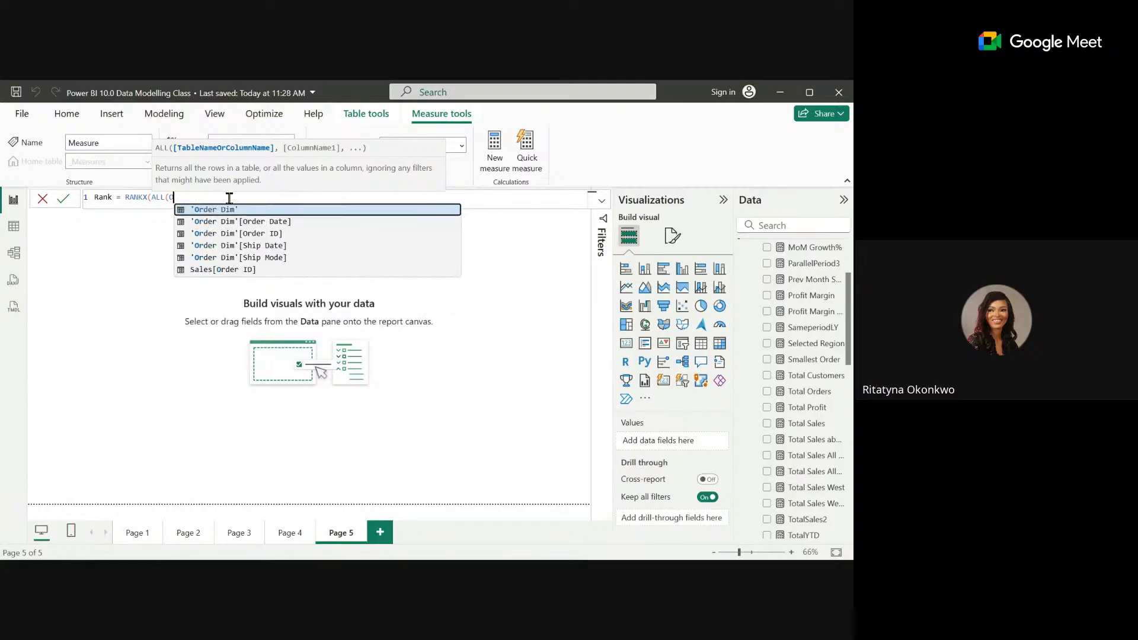
Enter 'Product Dim'[Product Name] as the column inside ALL, followed by a comma.
type("PRODU")
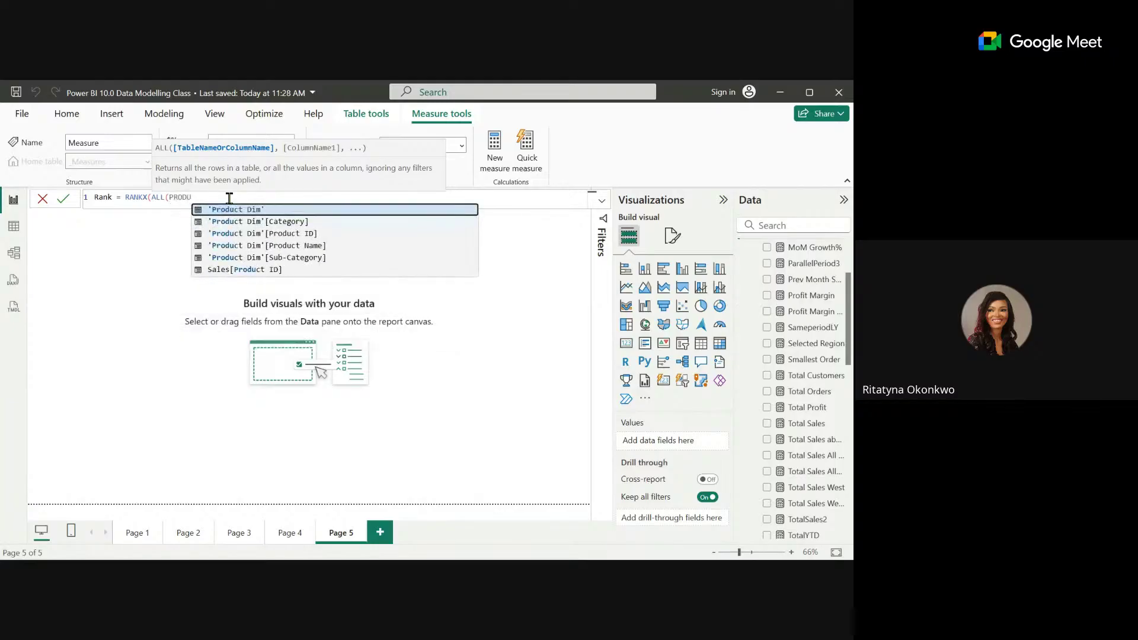
left_click(273, 245)
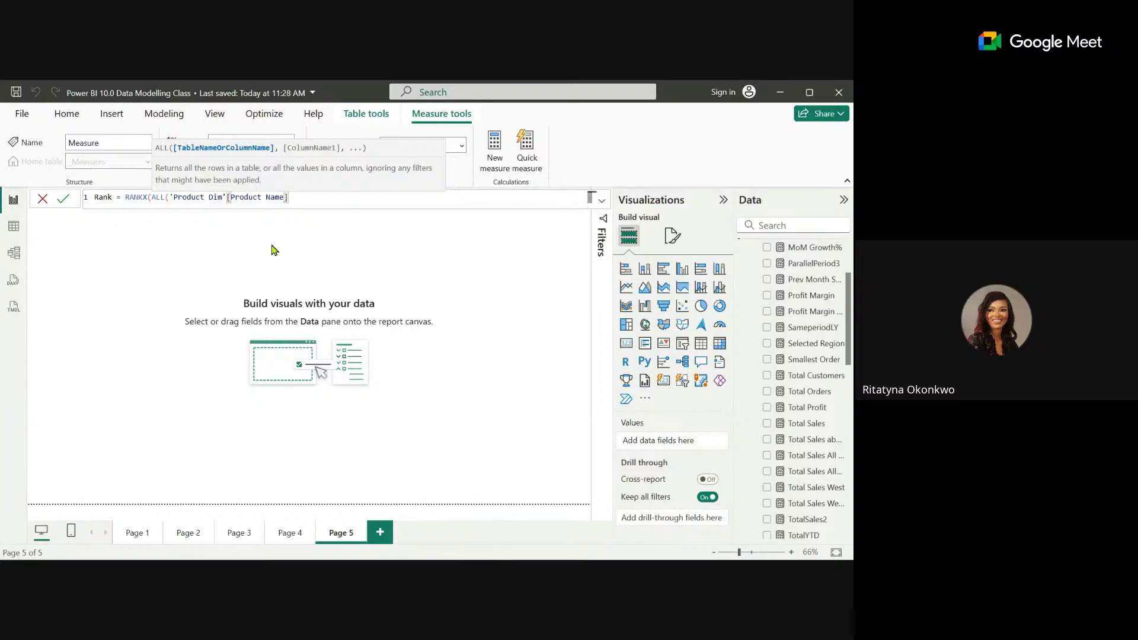
type(",")
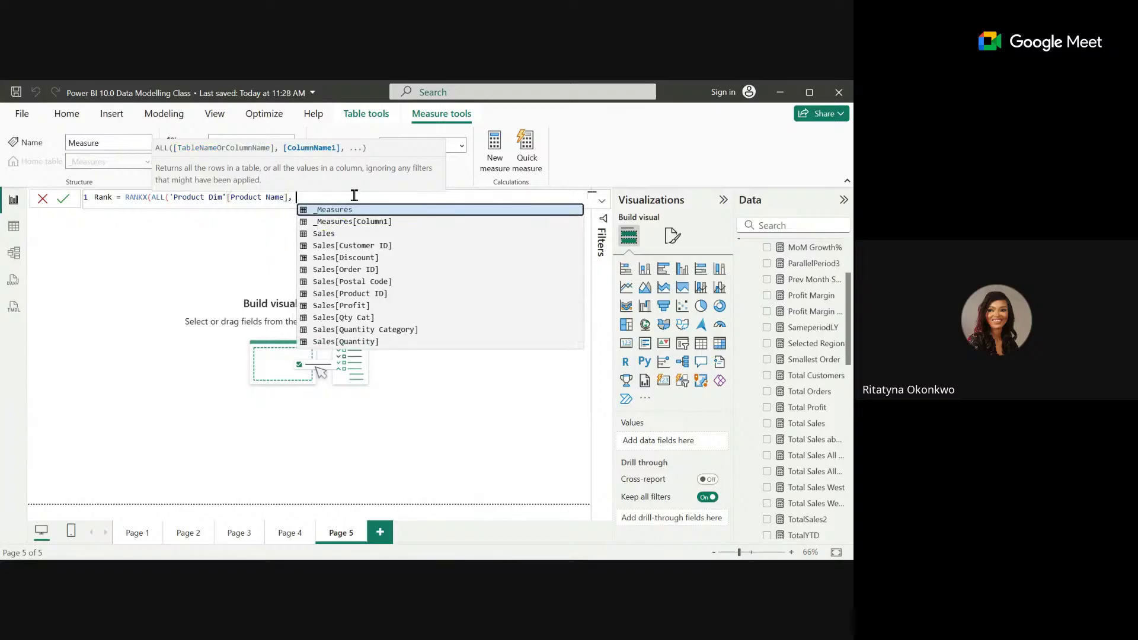
type(" T")
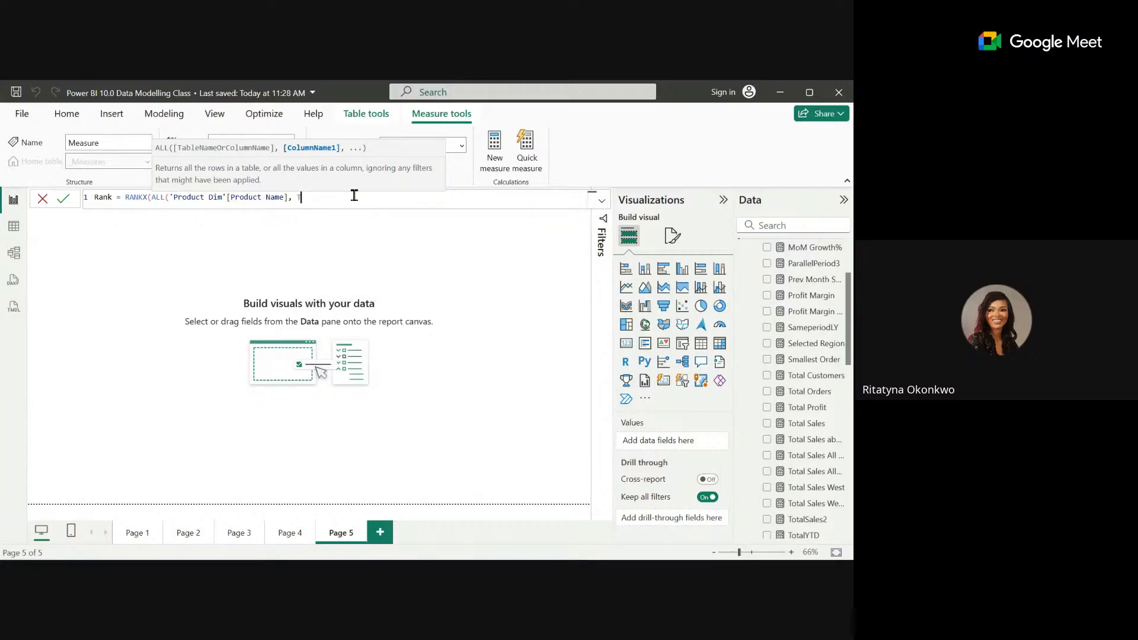
type("OT")
key("BackSpace")
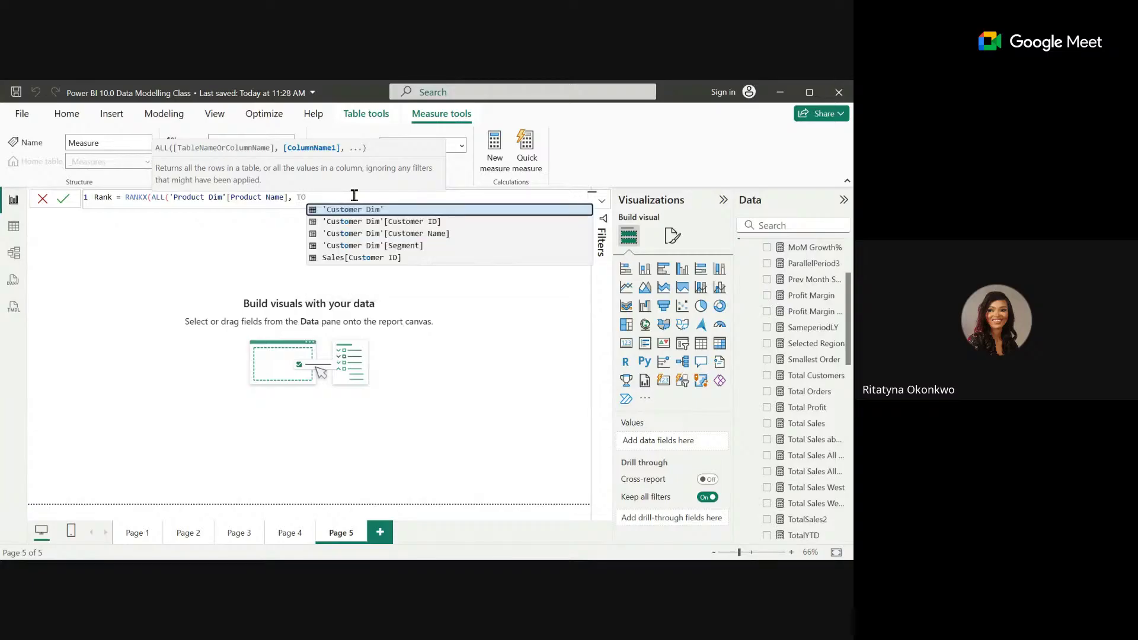
key("BackSpace")
key("BackSpace")
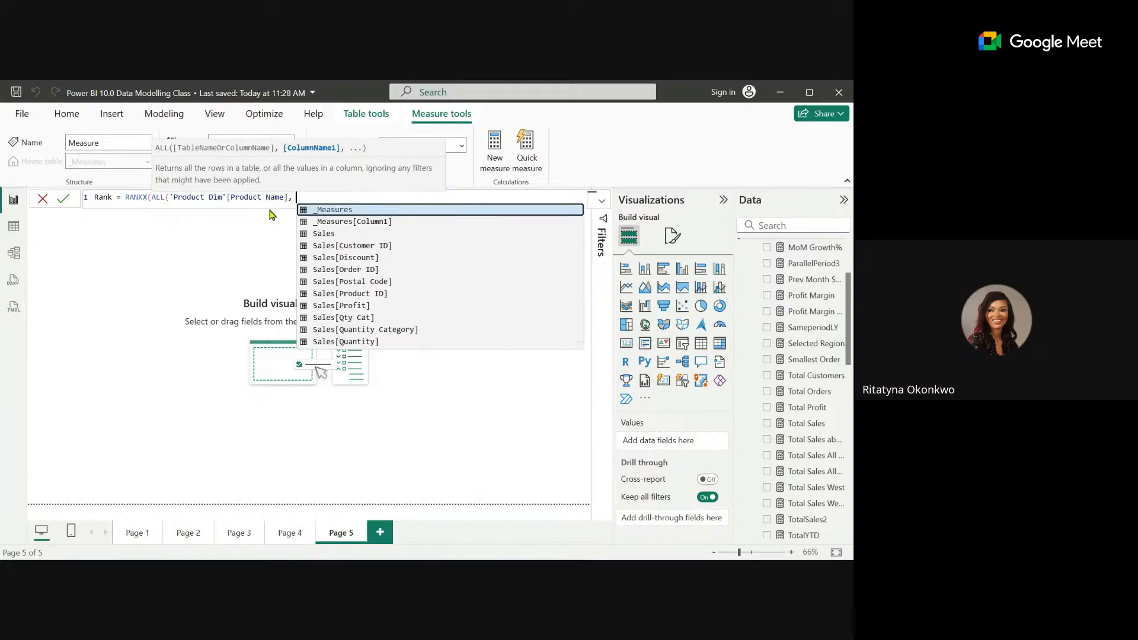
Close the ALL function after 'Product Dim'[Product Name] in the Rank formula and add a comma for the next RANKX argument.
left_click(203, 193)
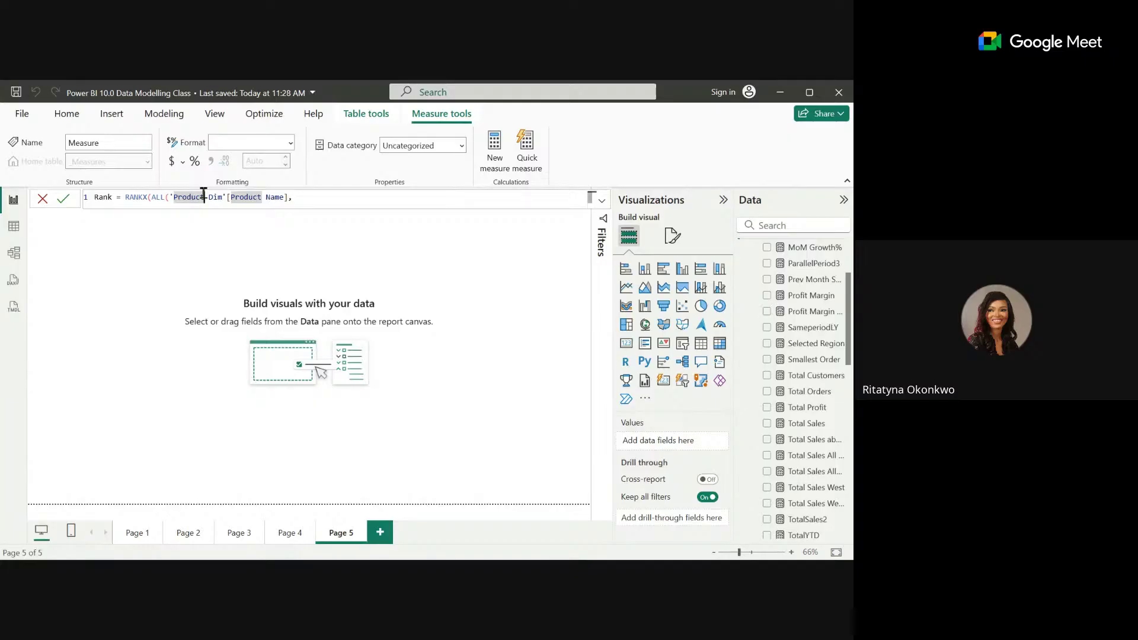
left_click(291, 197)
type(",")
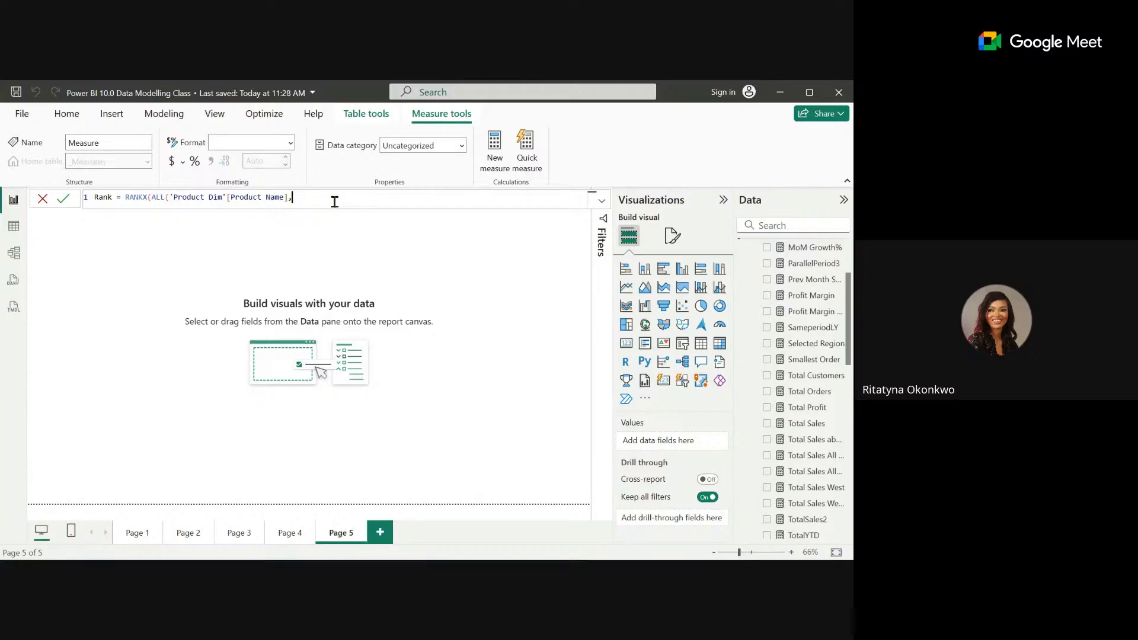
key("BackSpace")
type("),")
key("BackSpace")
type(",")
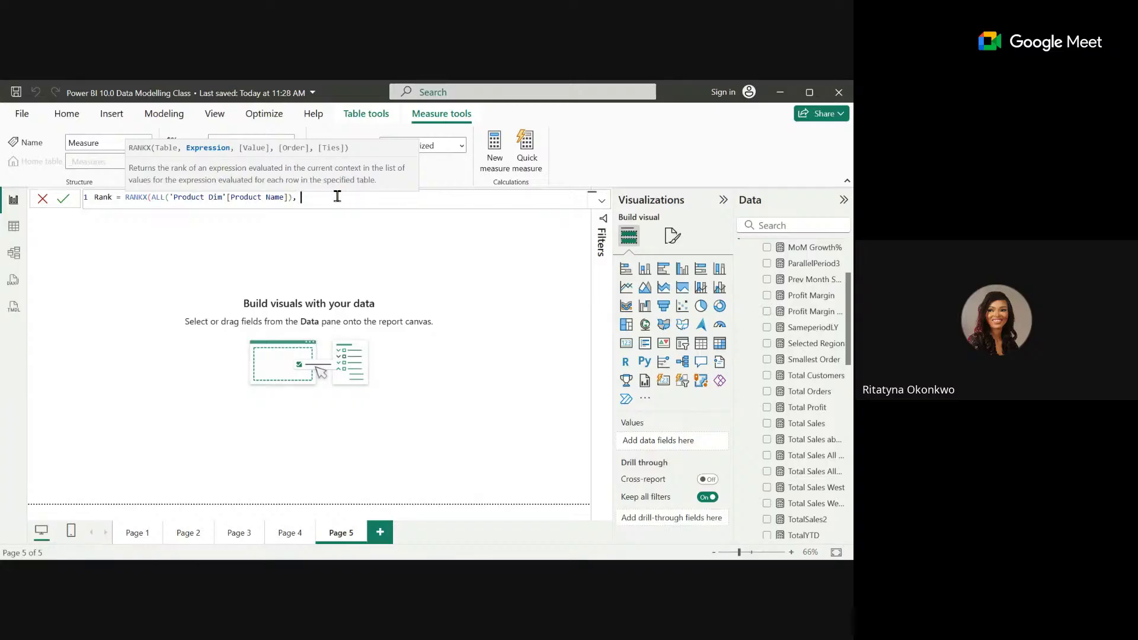
Enter the [Total Sales] measure as the RANKX expression.
type("C")
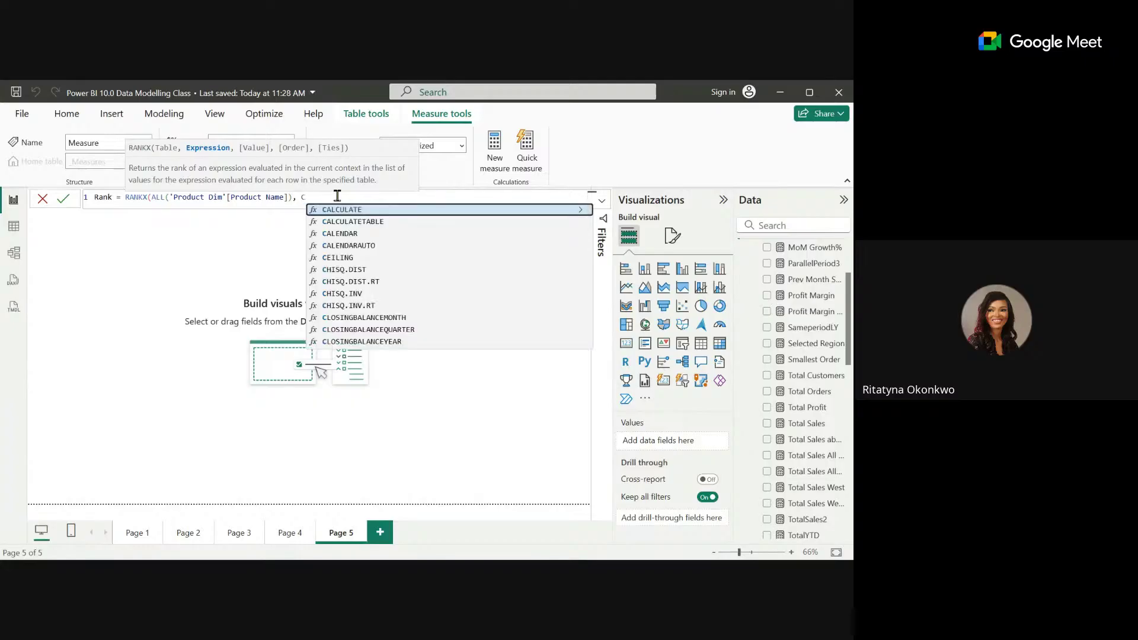
key("BackSpace")
type("T")
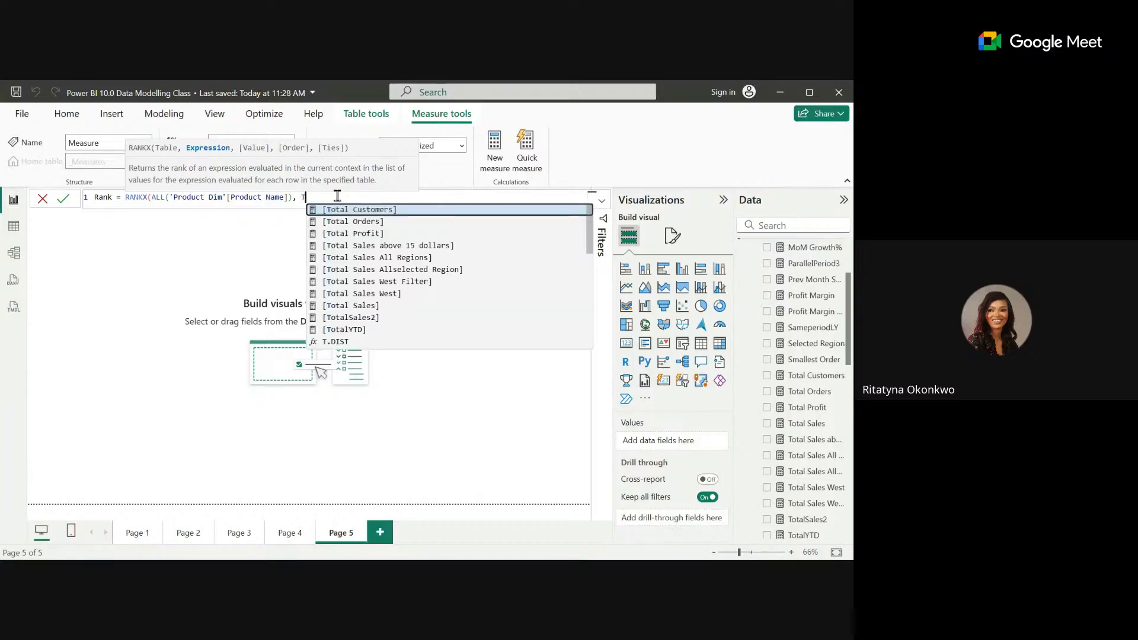
type("oTAL")
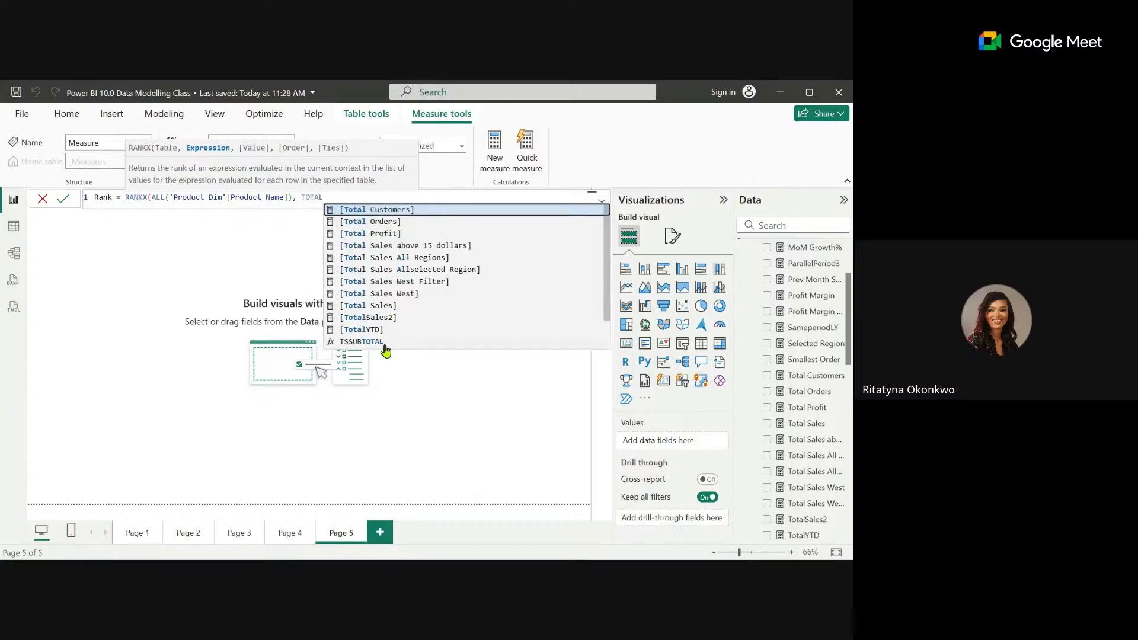
left_click(375, 306)
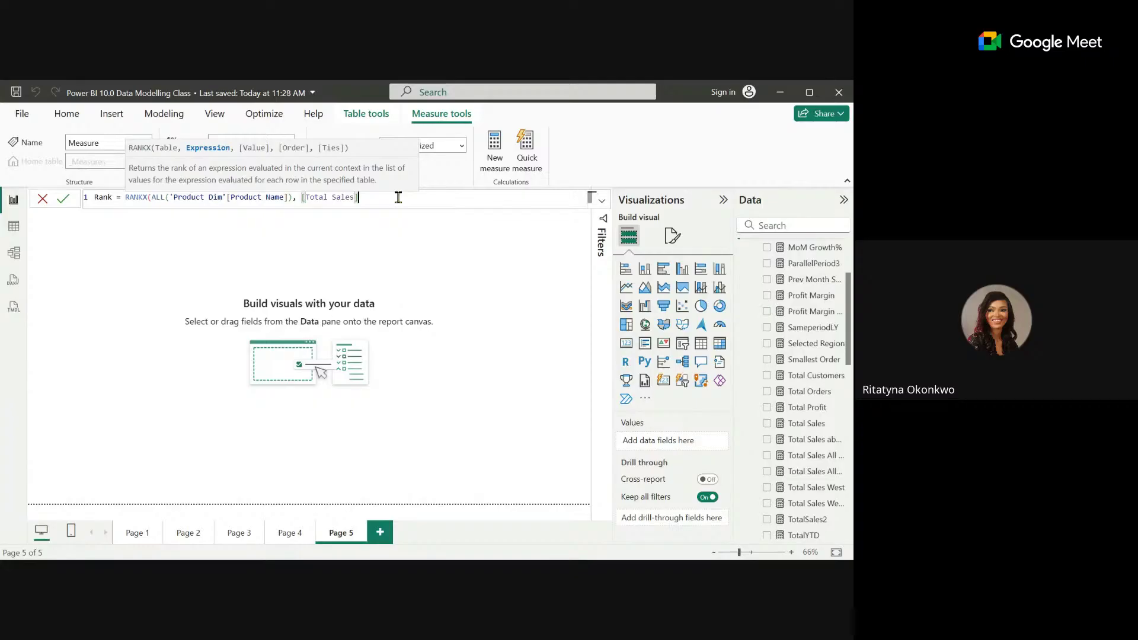
Leave the RANKX value argument empty, set the order to DESC, close the formula and commit the Rank measure.
type(")")
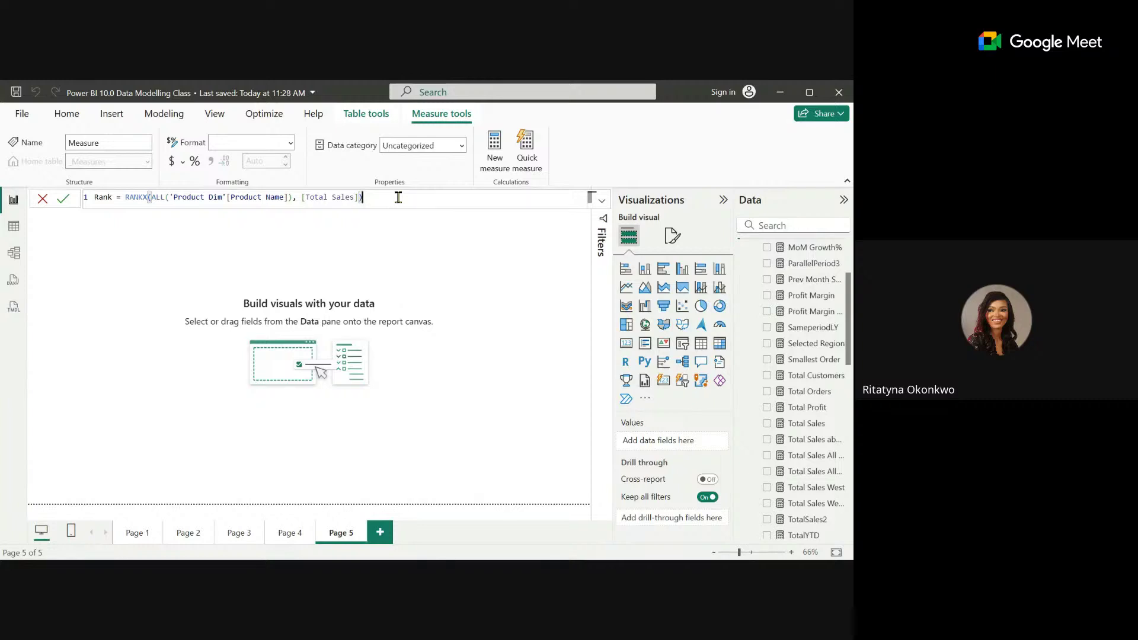
type(",")
key("BackSpace")
key("BackSpace")
key("BackSpace")
type(", ")
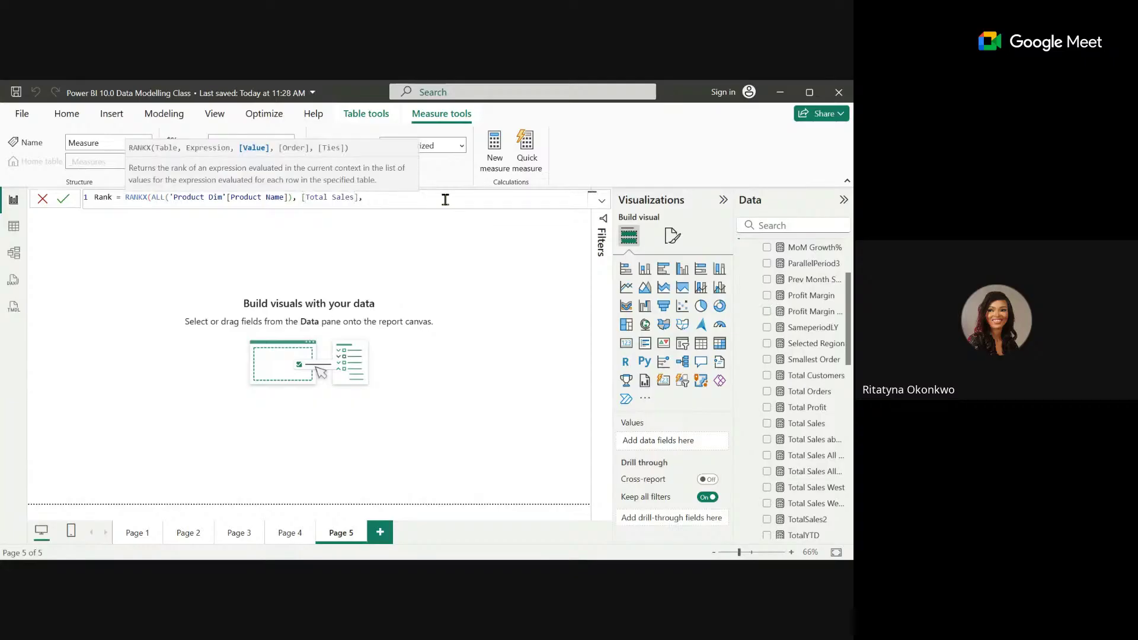
type("DESC")
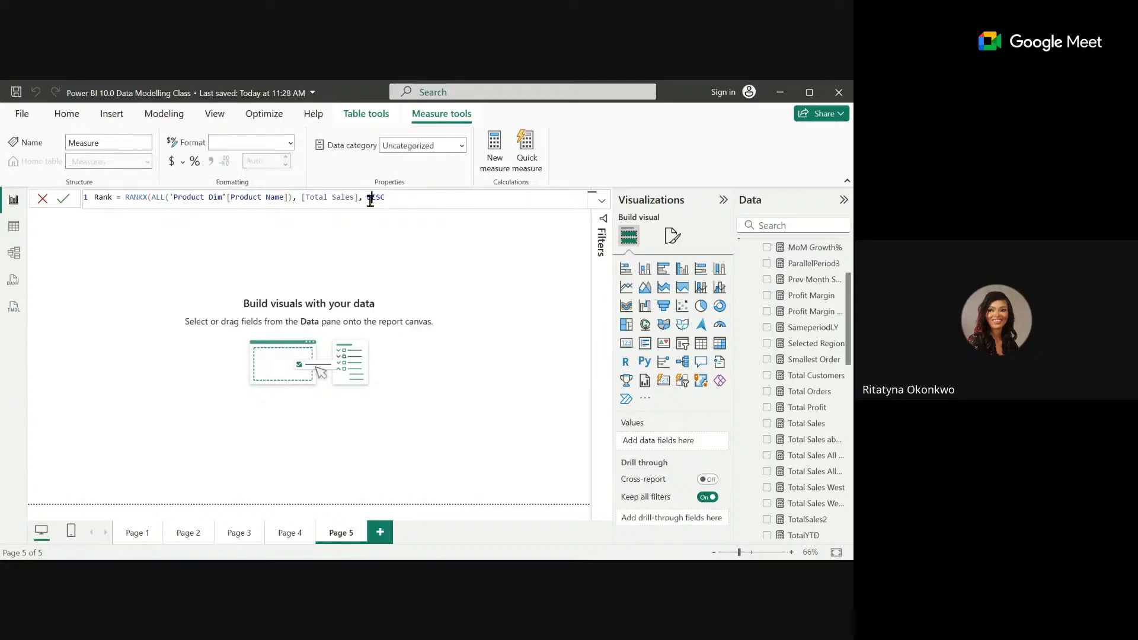
double_click(373, 198)
type(",")
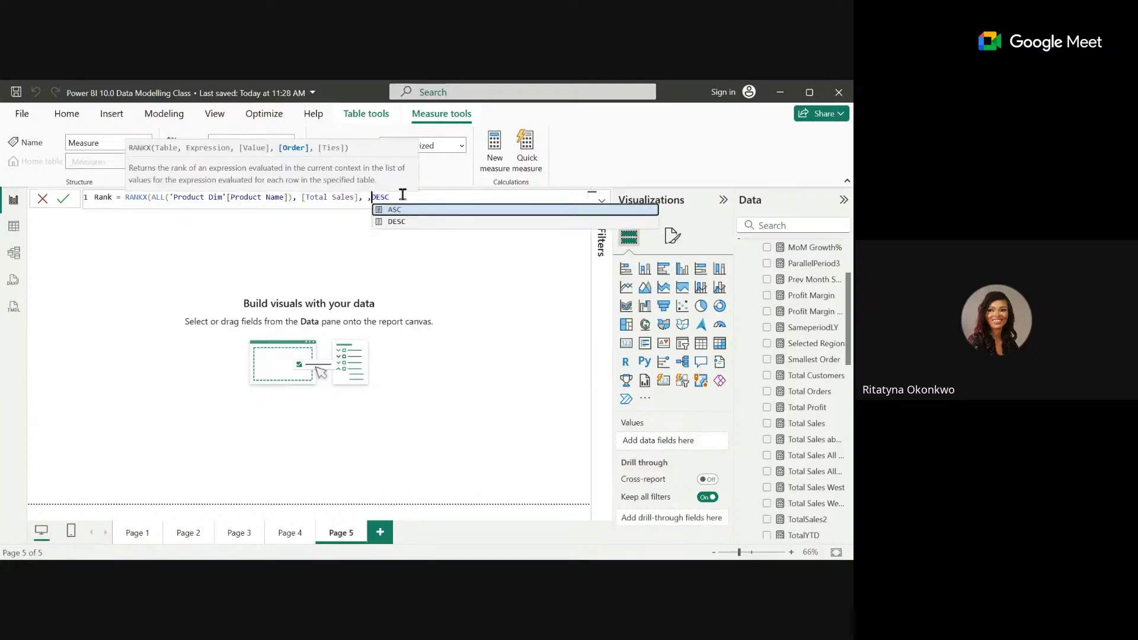
left_click(403, 196)
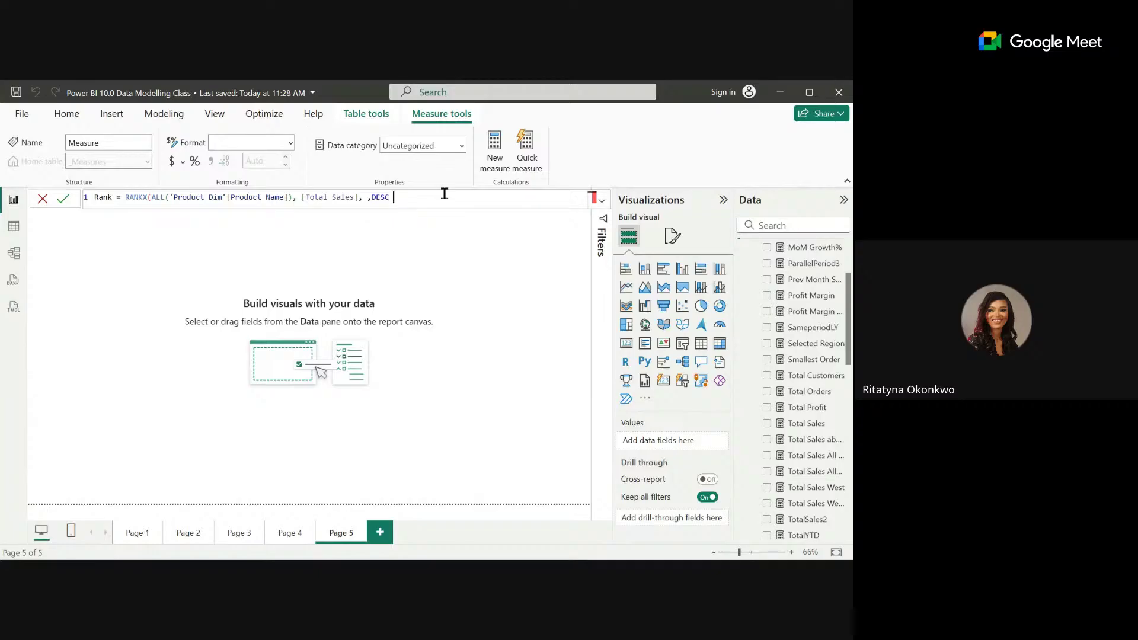
type(")")
key("Return")
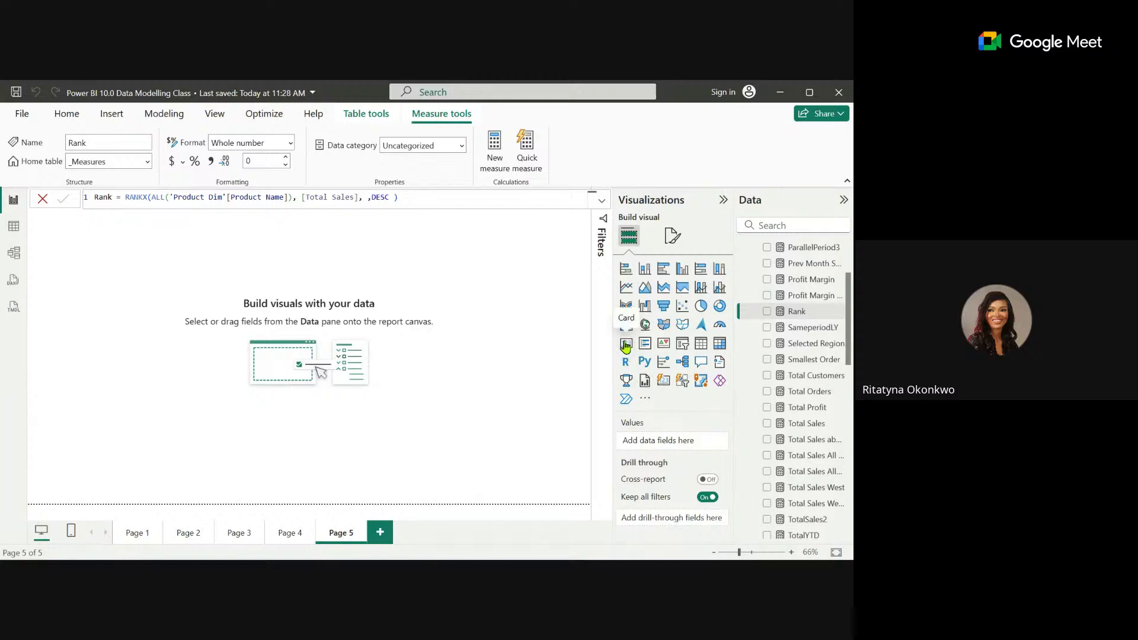
Add a table visual showing the Rank measure to Page 5 and enlarge it.
left_click(701, 345)
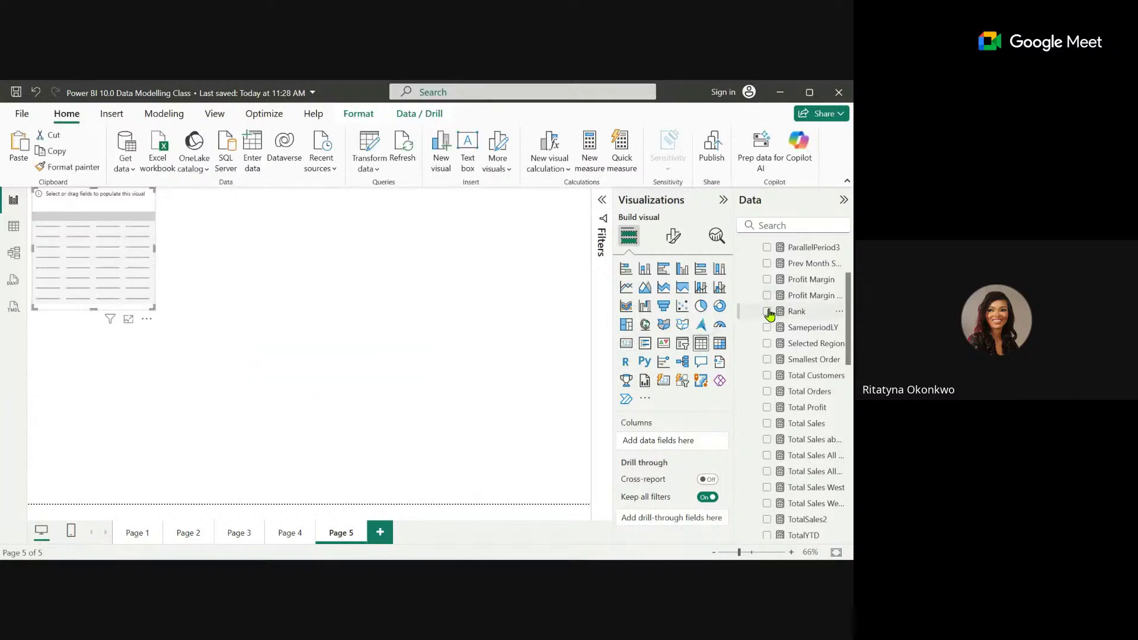
left_click(768, 312)
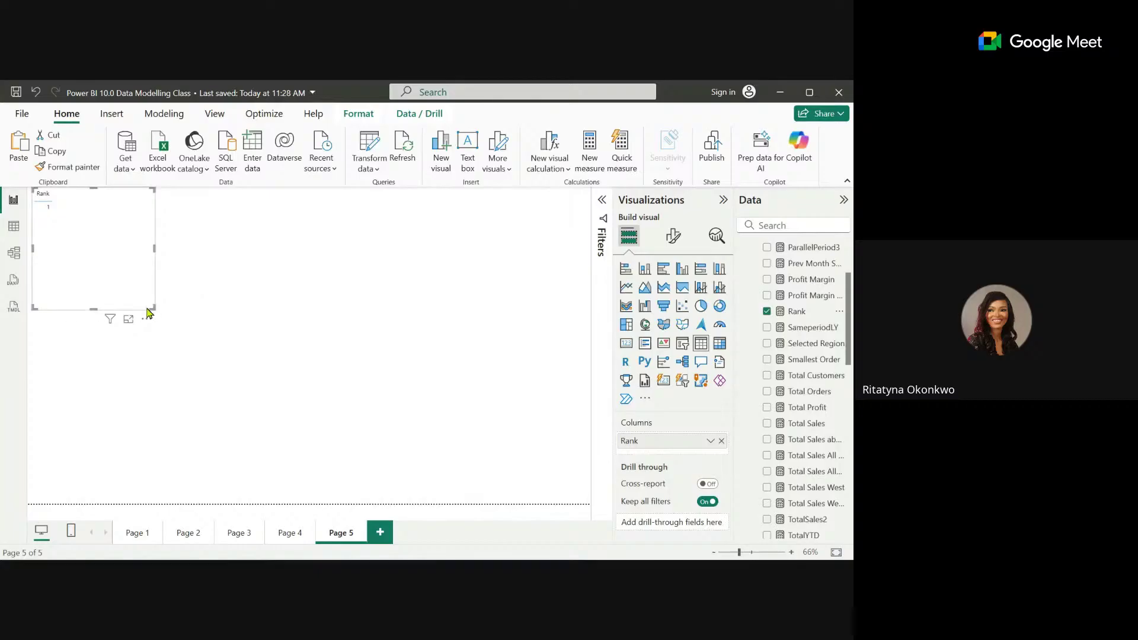
left_click_drag(153, 309, 363, 344)
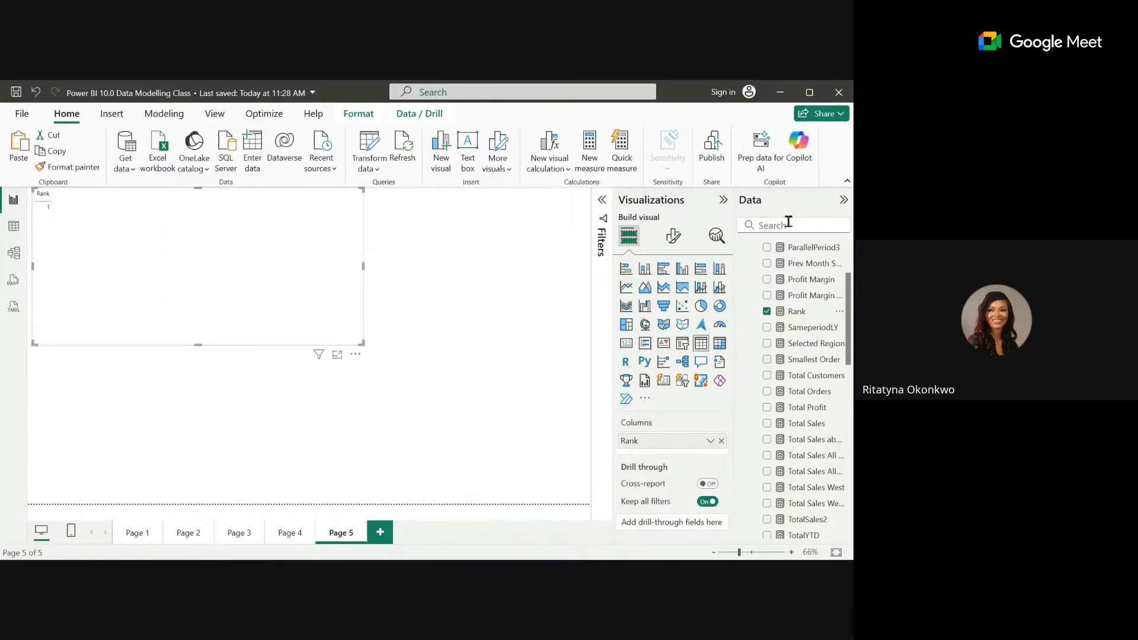
Search the data fields for PROD and add Product Name from Product Dim to the Rank table.
left_click(788, 224)
type("PROD")
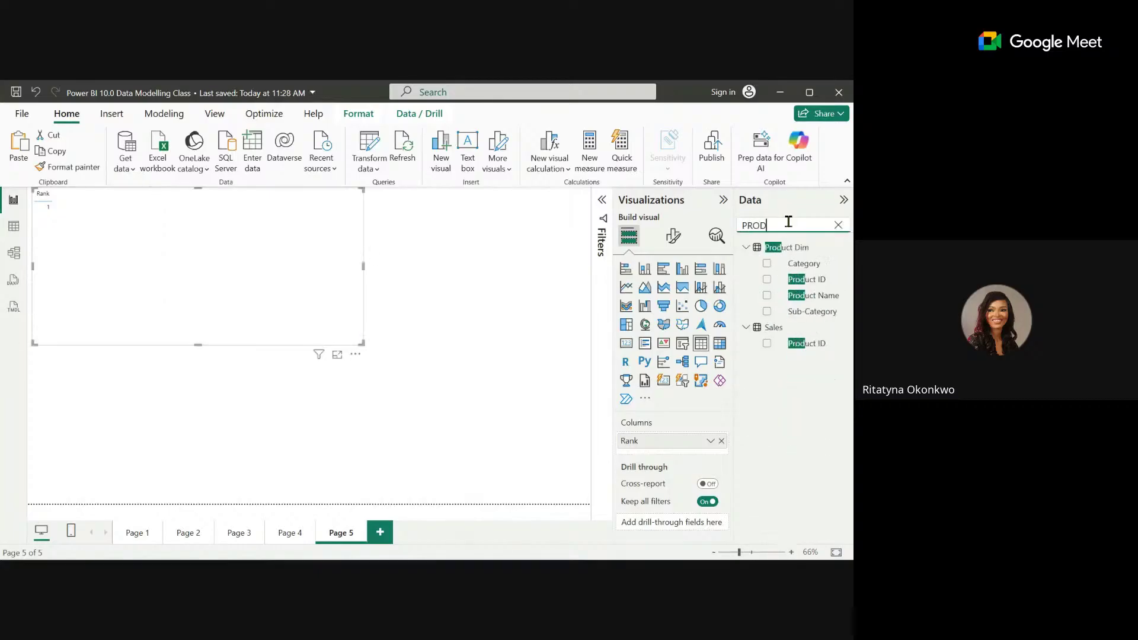
left_click(768, 297)
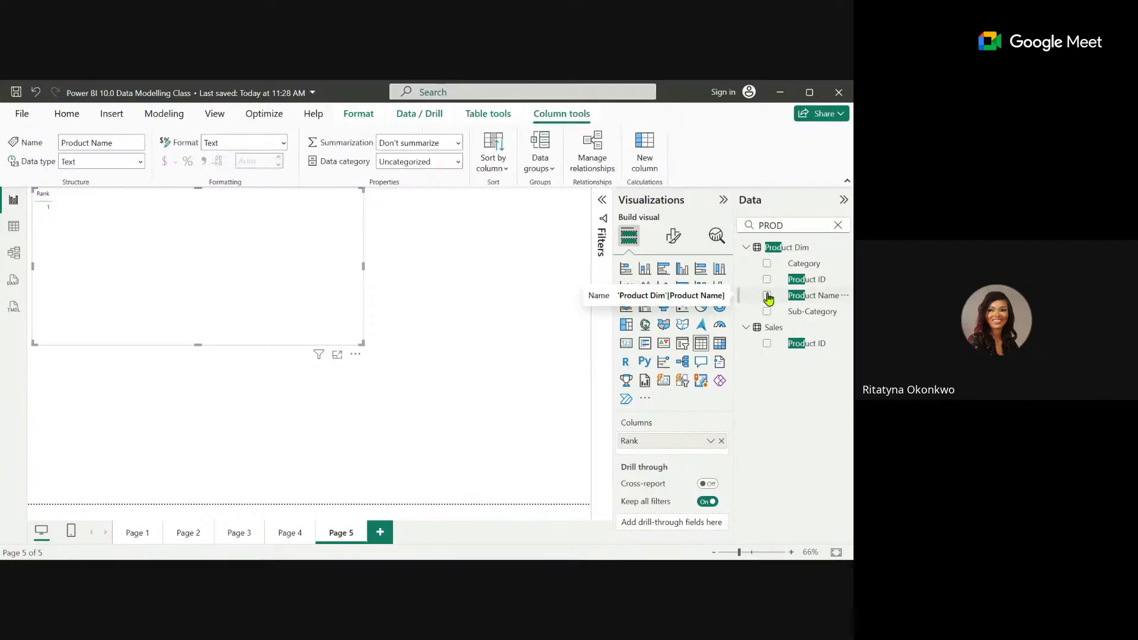
left_click(768, 296)
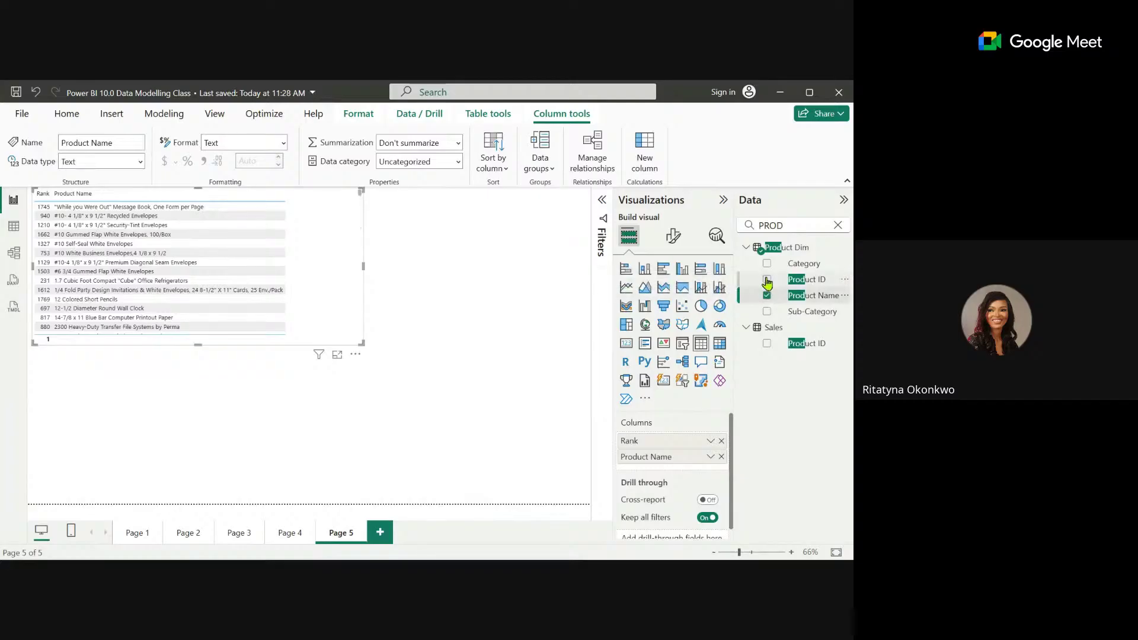
Try Product ID in place of Product Name in the Rank table, and restore Product Name.
left_click(767, 280)
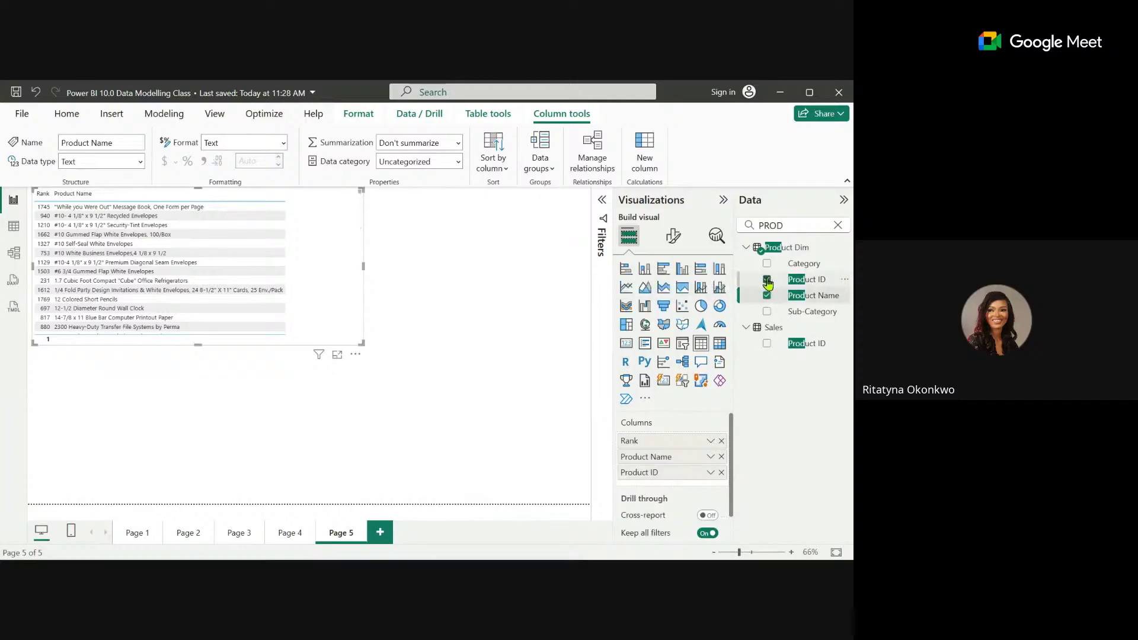
left_click(767, 297)
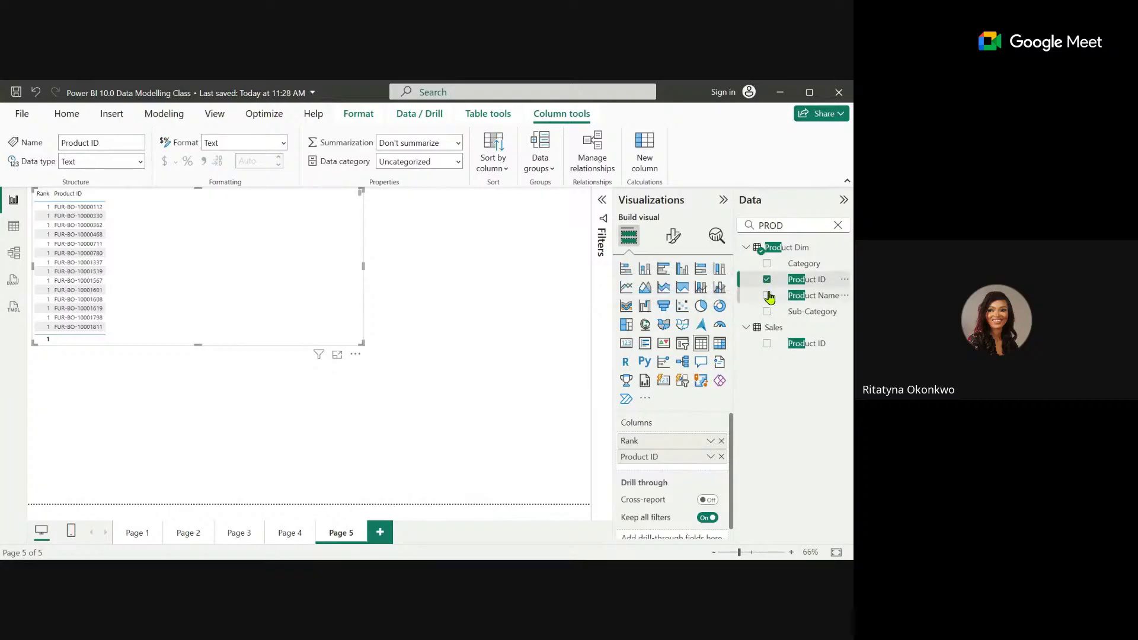
left_click(768, 284)
left_click(767, 282)
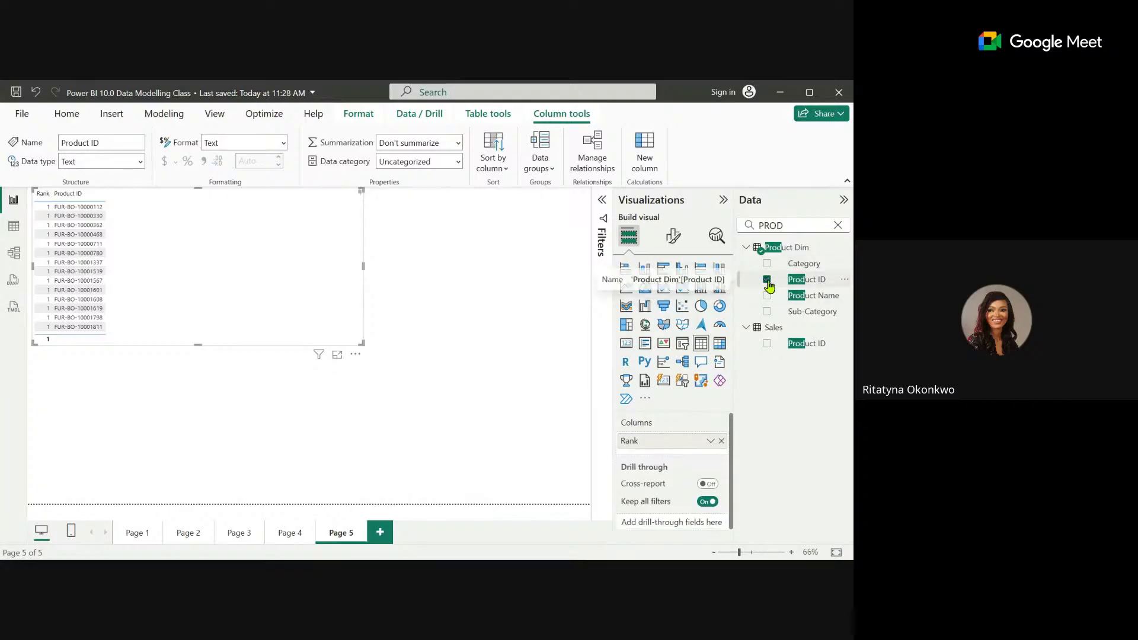
left_click(767, 296)
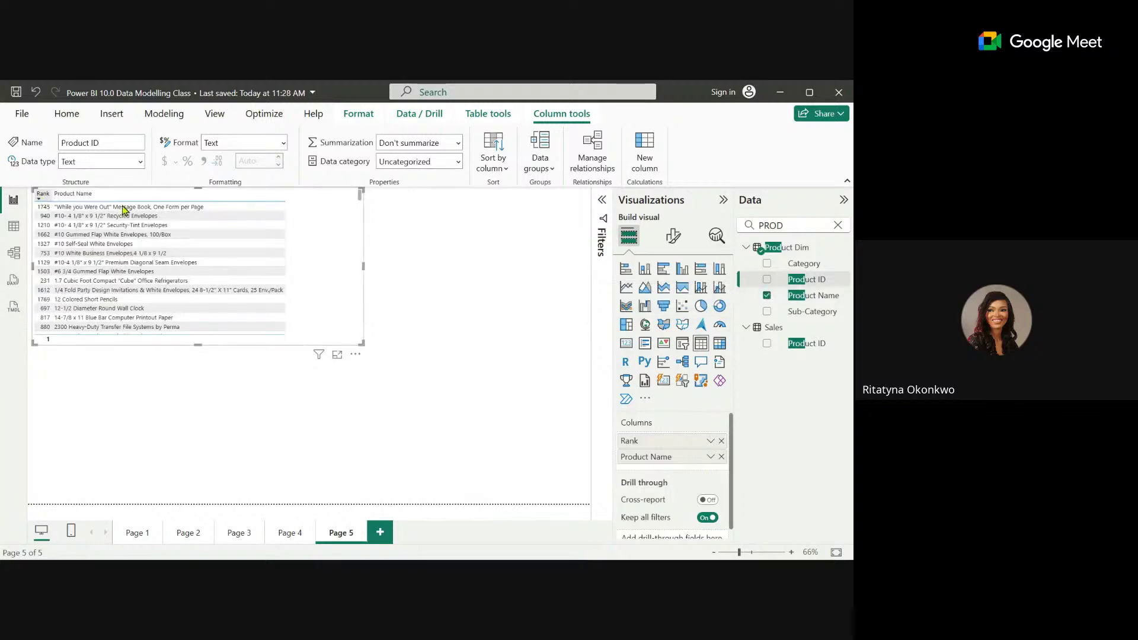
Sort the table by Rank in ascending order, then reposition it lower on the page and enlarge it.
left_click(43, 194)
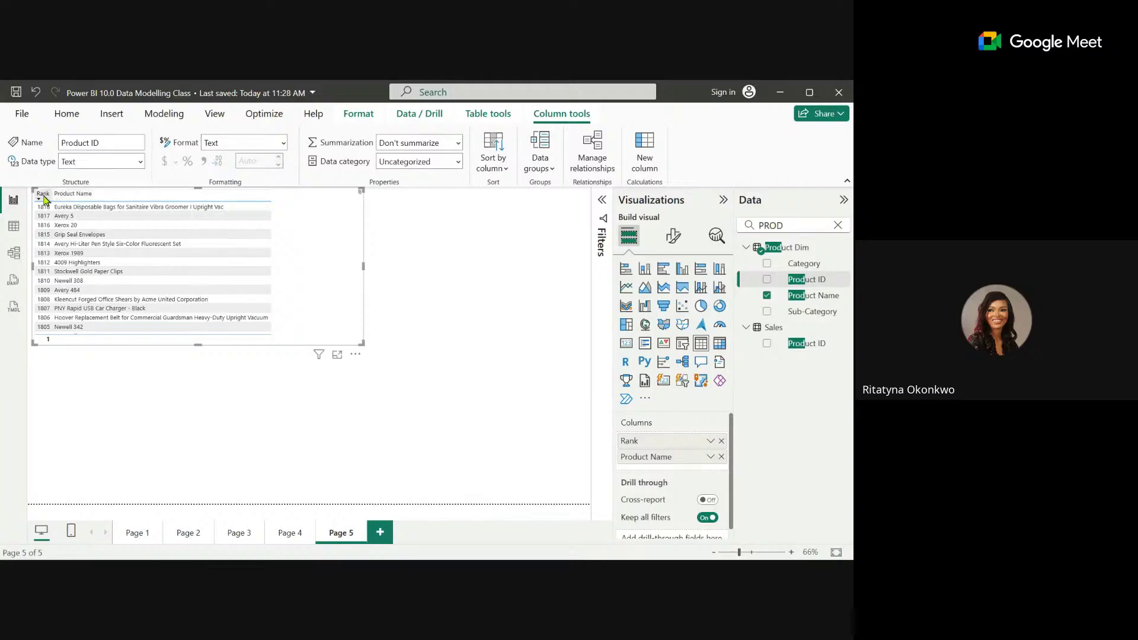
left_click(43, 195)
left_click_drag(350, 283, 537, 356)
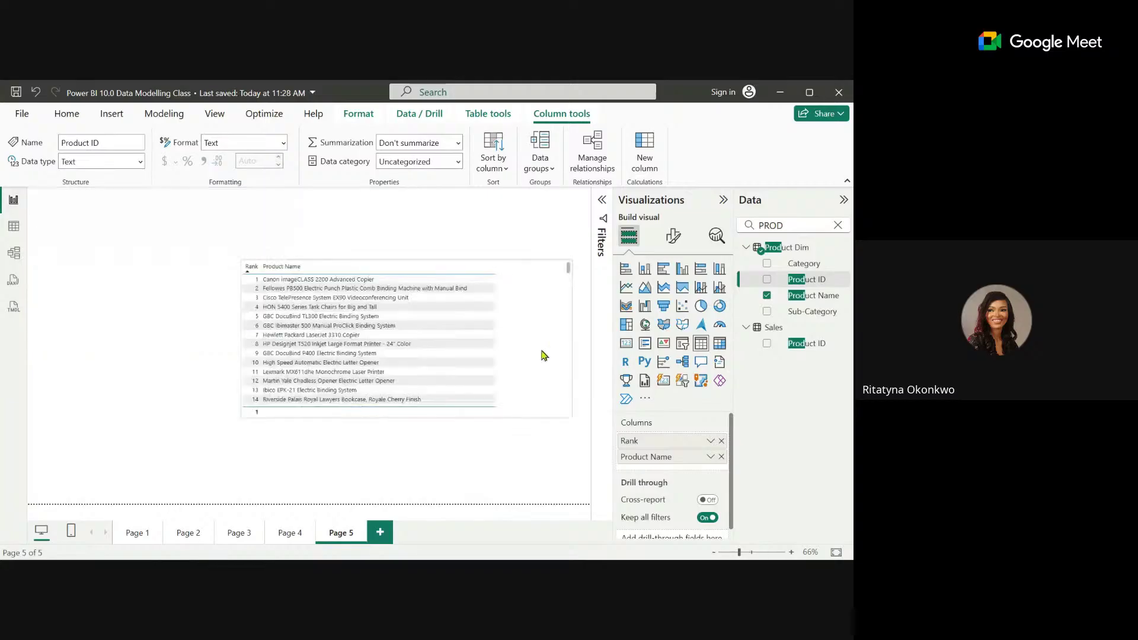
left_click_drag(219, 418, 88, 460)
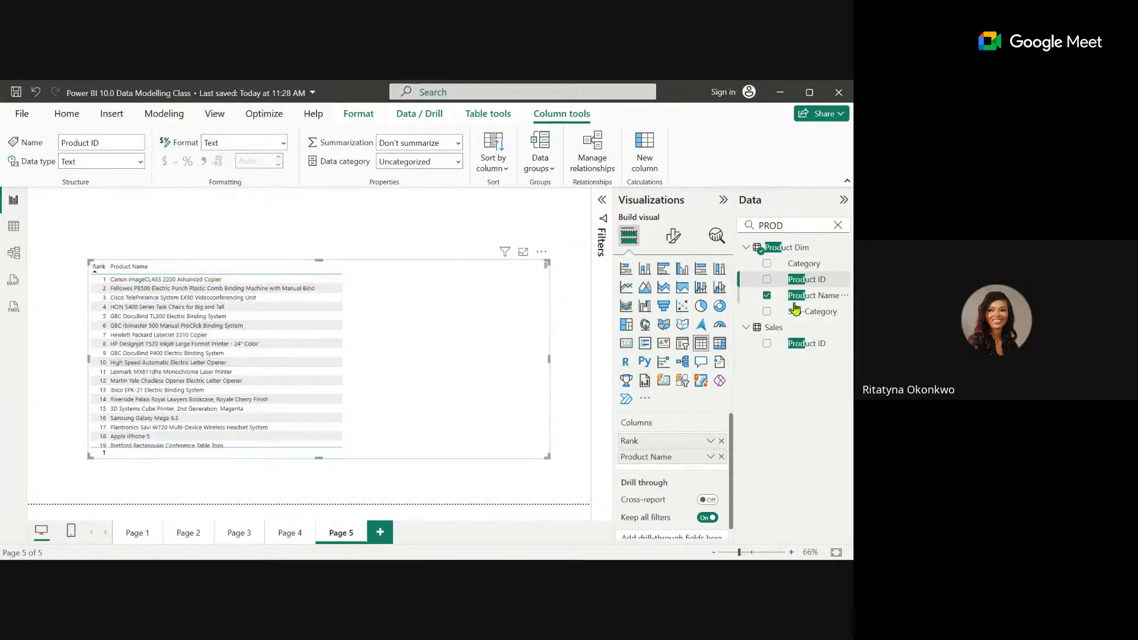
Clear the field search and add the Total Sales measure to the product ranking table.
left_click(837, 229)
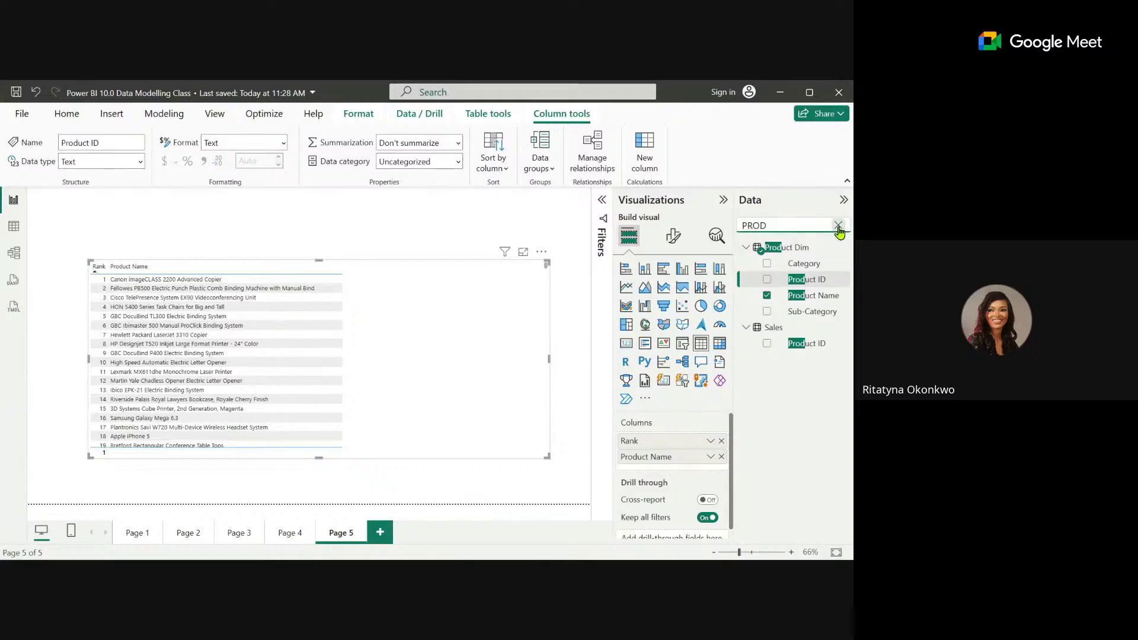
left_click(838, 226)
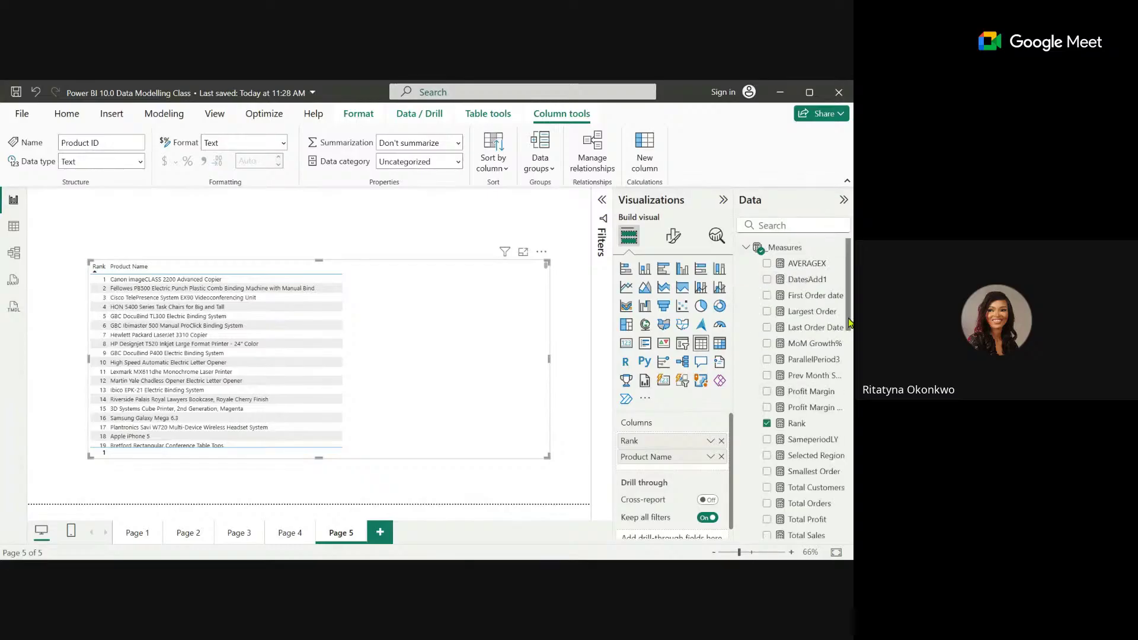
scroll(849, 323, "down", 2)
left_click_drag(797, 413, 425, 335)
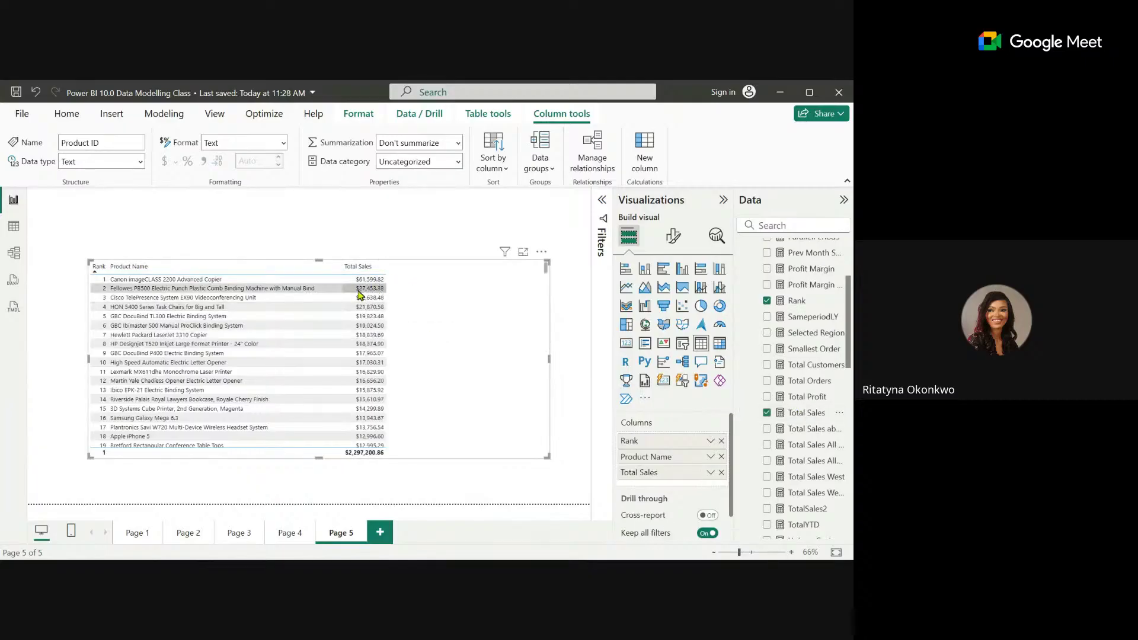
Copy the regional sales table from Page 3 and paste it onto Page 5.
left_click(290, 532)
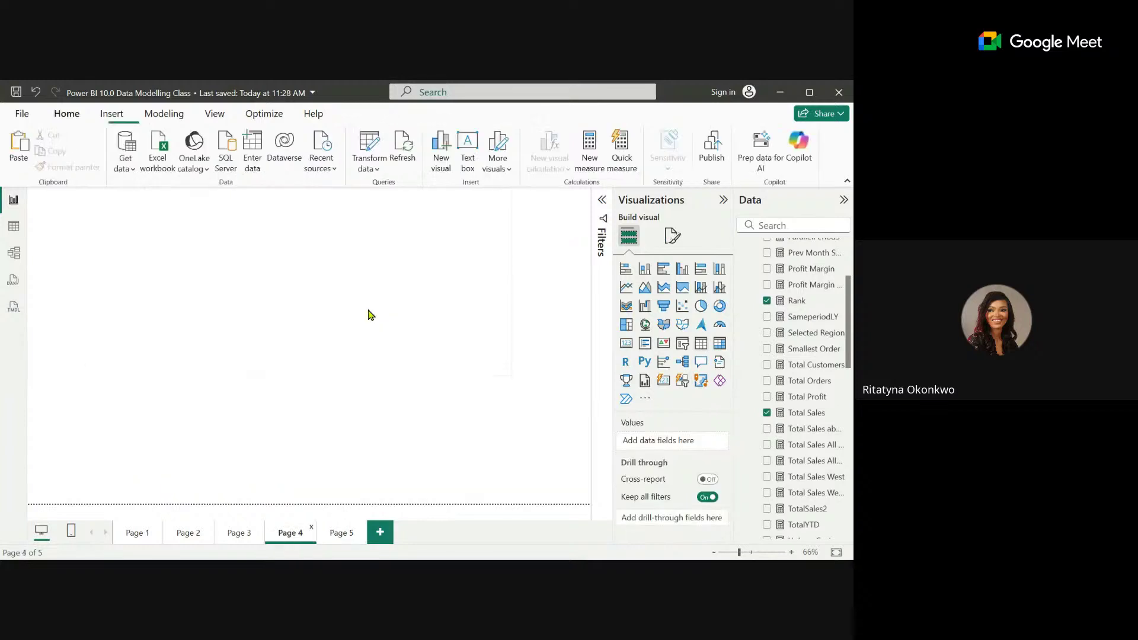
left_click(239, 532)
left_click(411, 324)
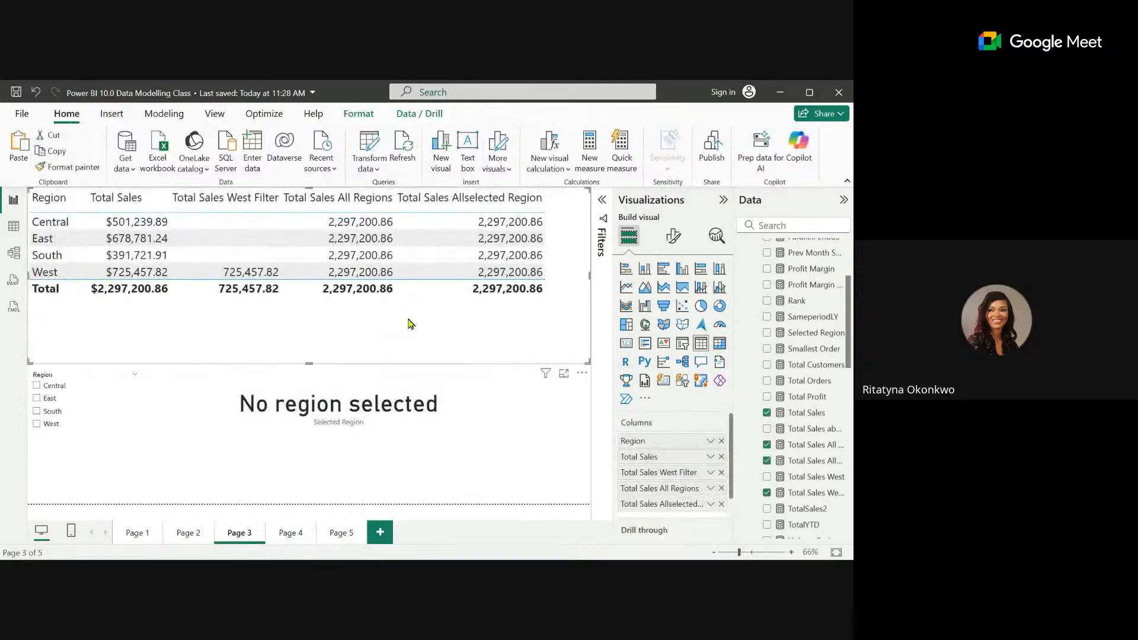
left_click(341, 532)
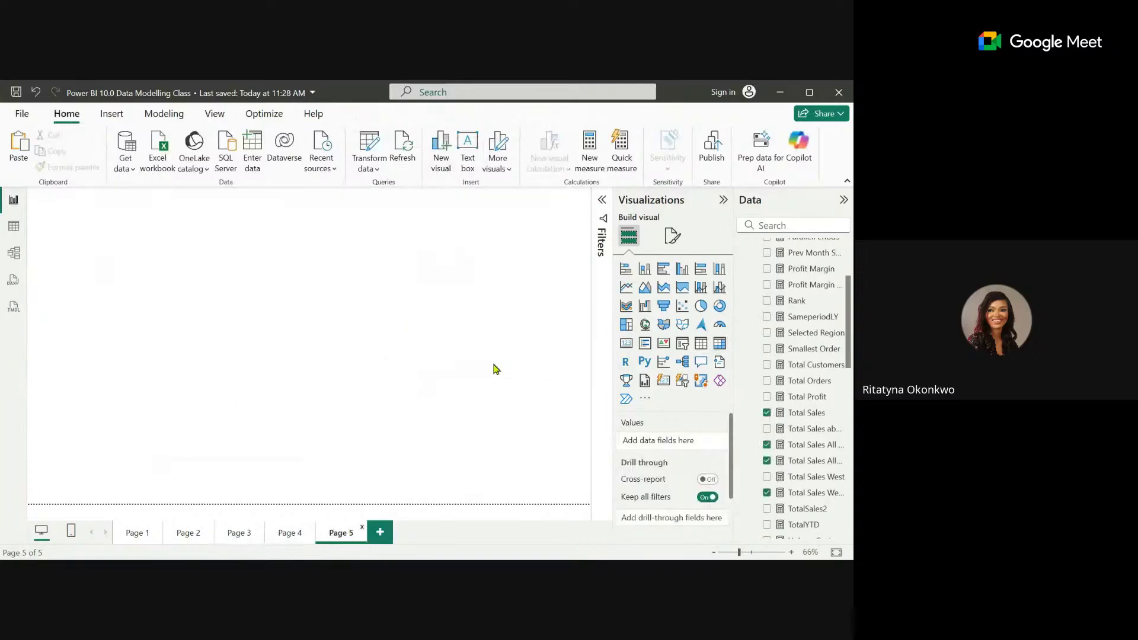
key("ctrl+v")
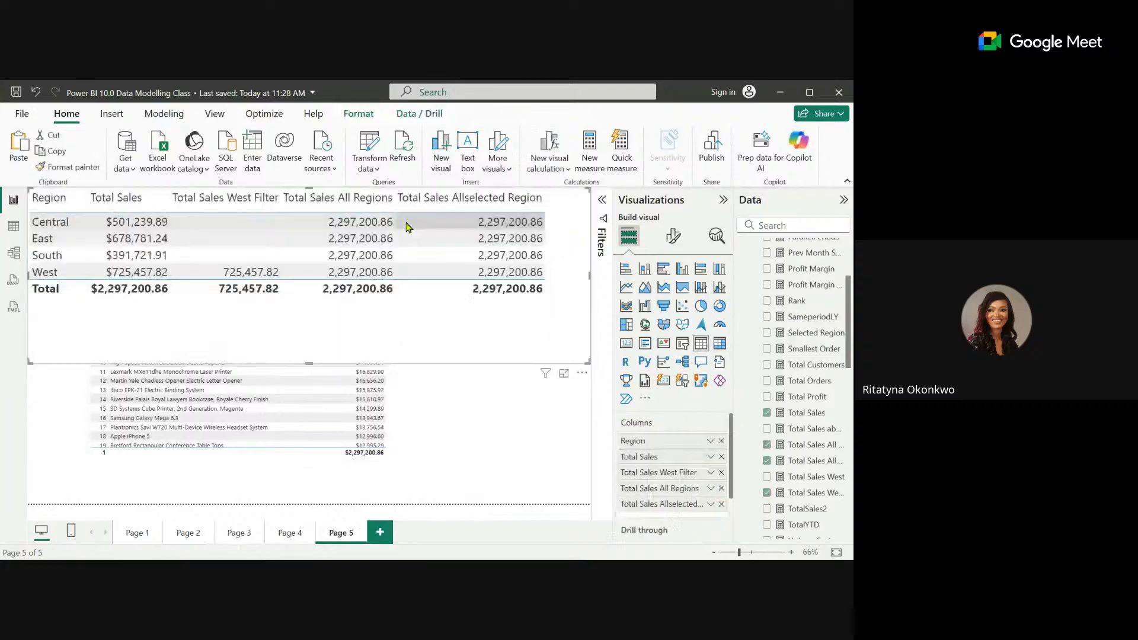
Apply the pasted regional table's formatting to the product ranking table with Format Painter, and reselect the regional table.
left_click(74, 167)
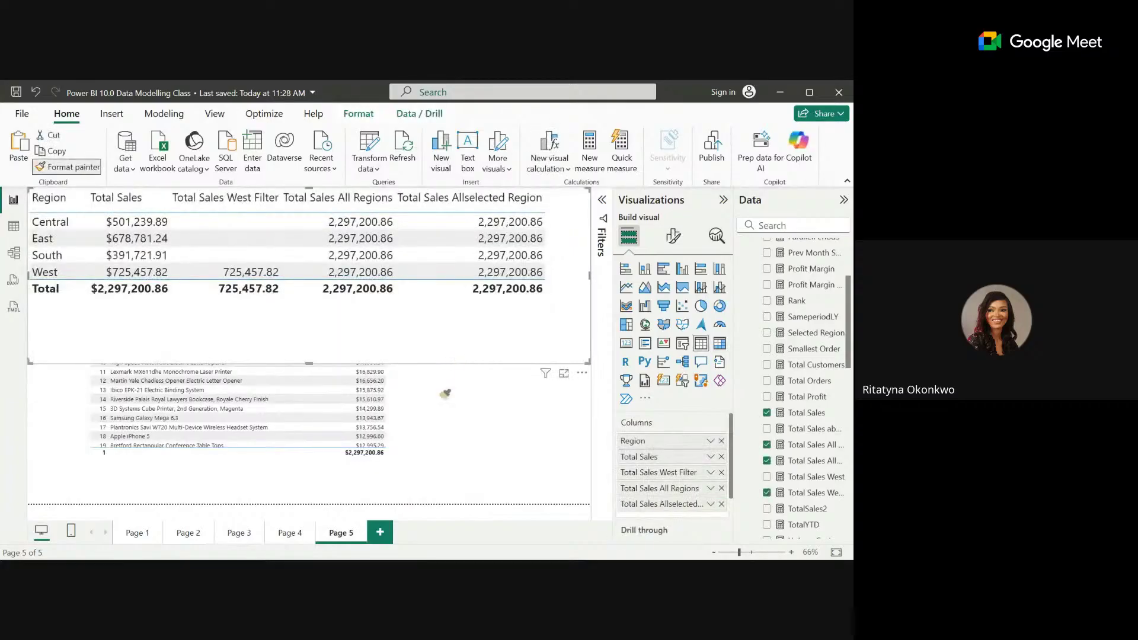
left_click(446, 393)
left_click(552, 224)
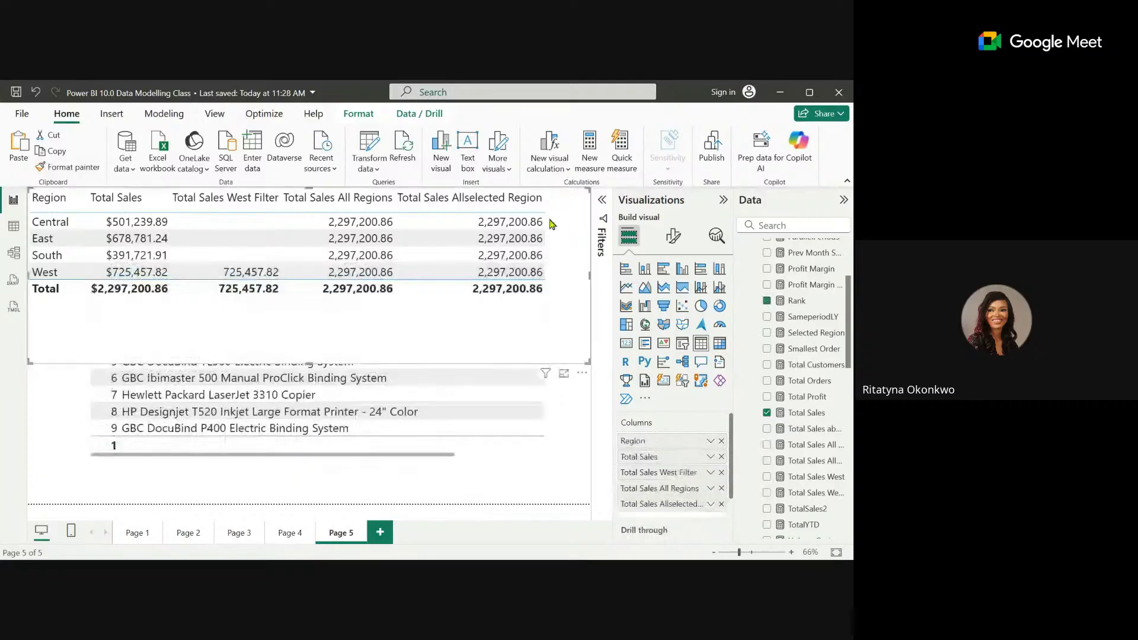
Delete the pasted regional sales table and widen the product ranking table to span the full page width.
key("Delete")
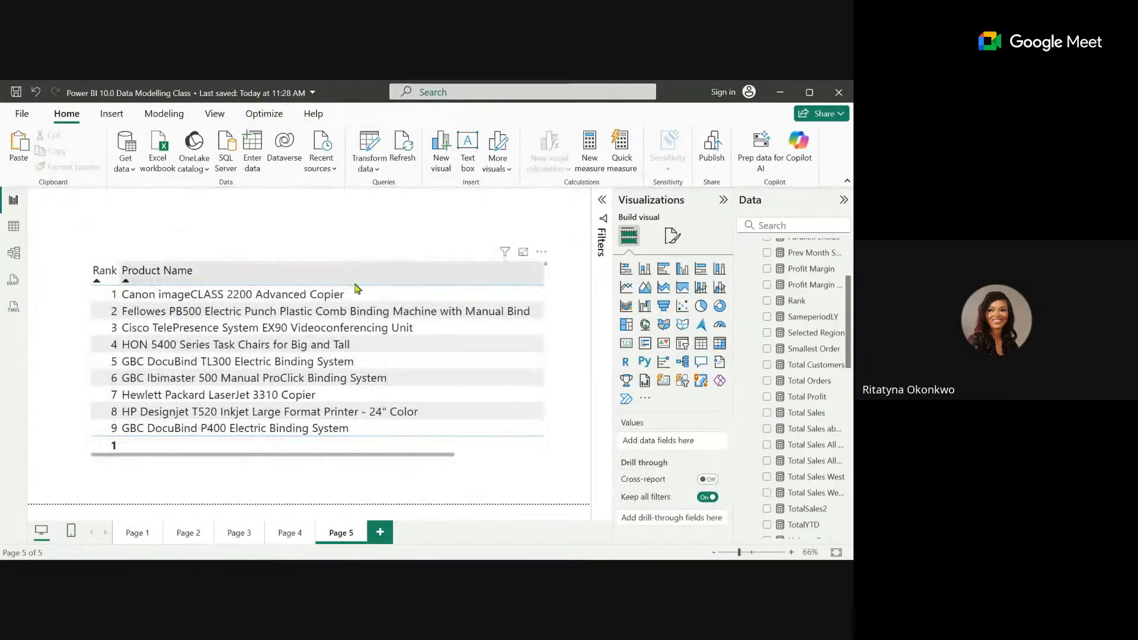
left_click(114, 454)
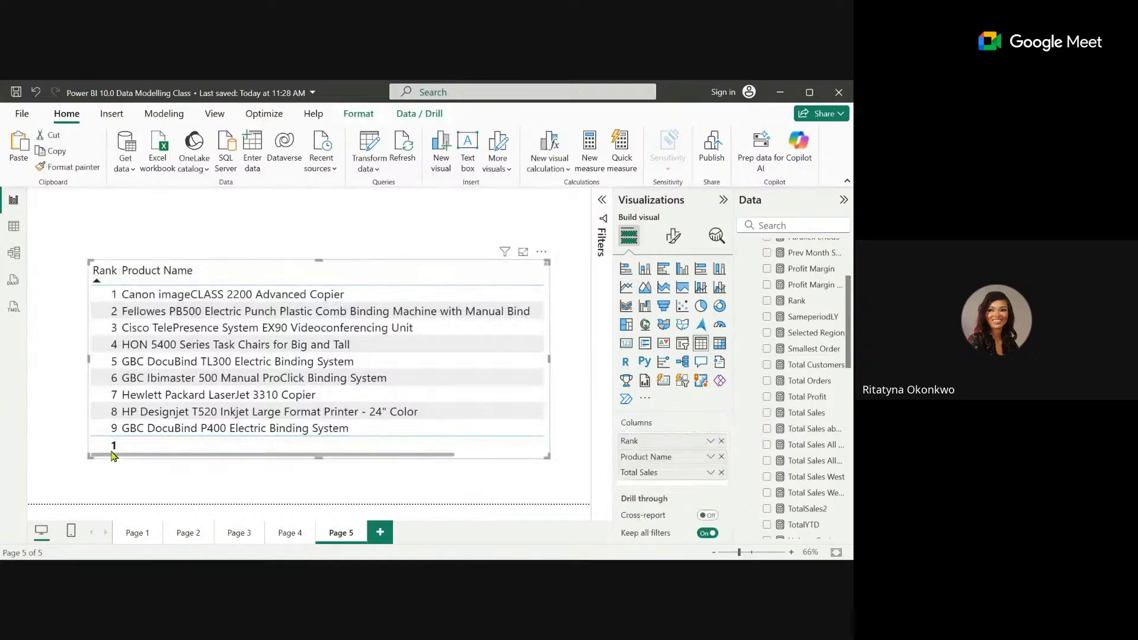
left_click_drag(89, 454, 29, 455)
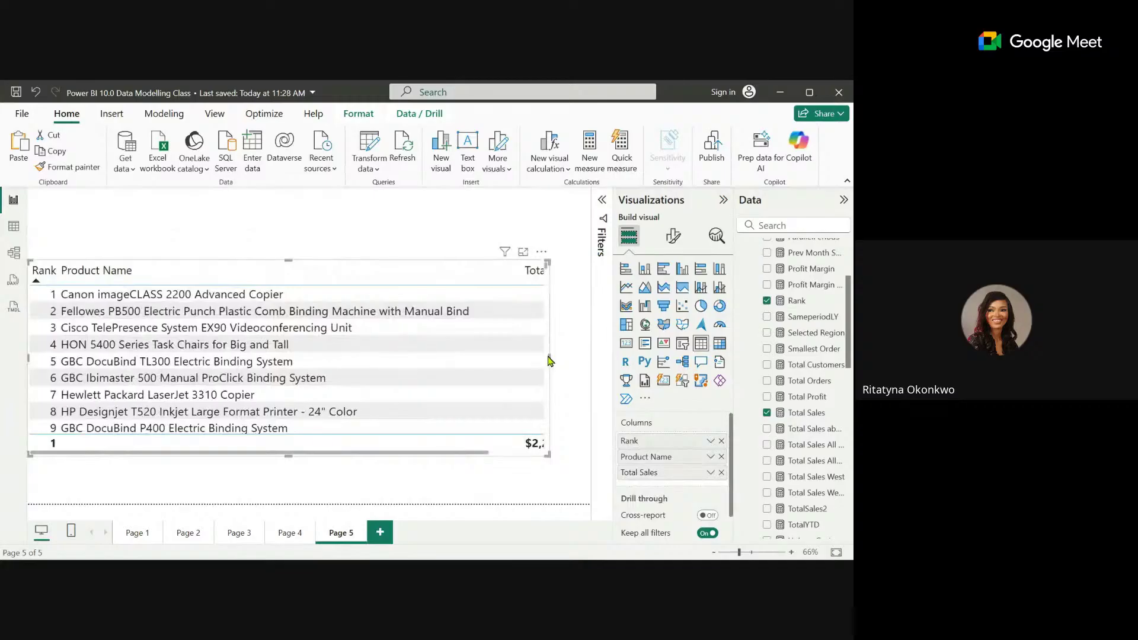
left_click_drag(549, 361, 589, 361)
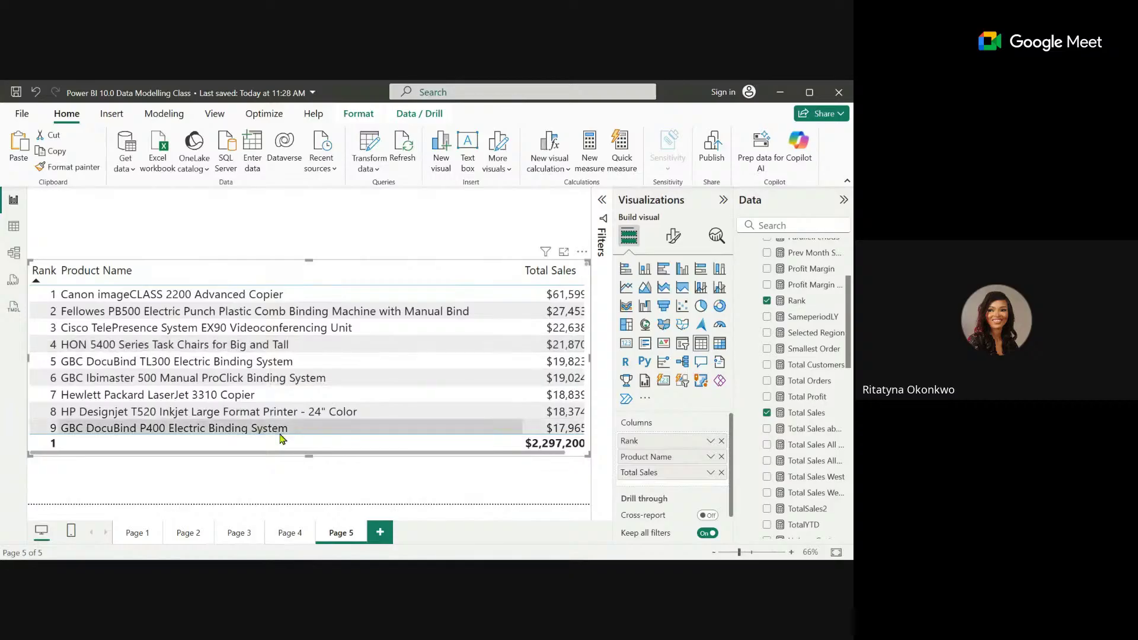
left_click(798, 301)
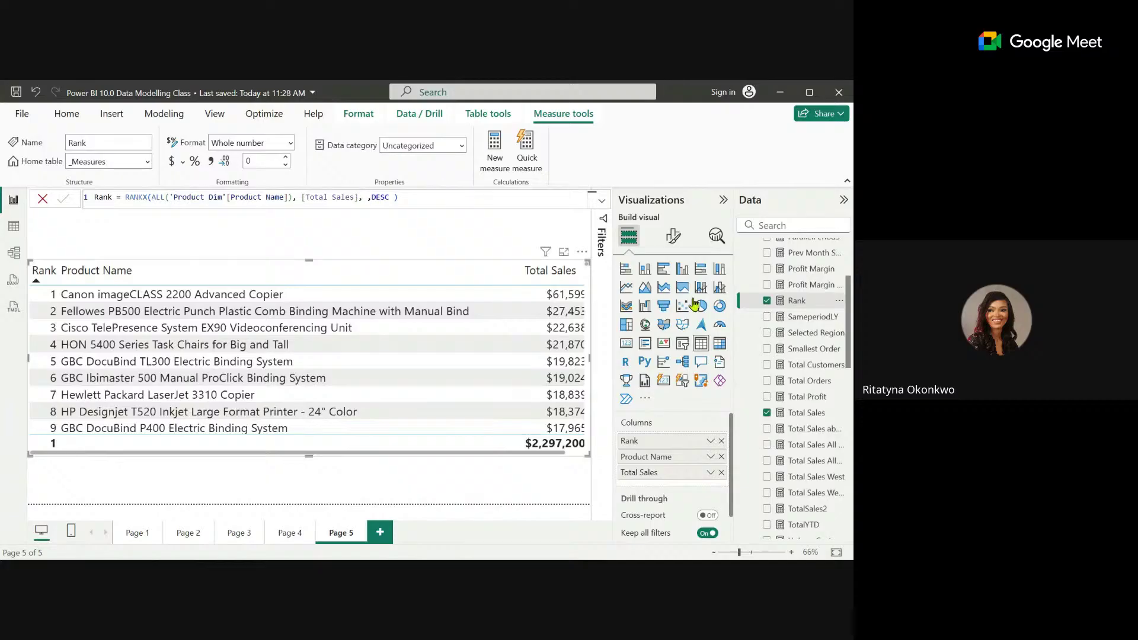
left_click(490, 153)
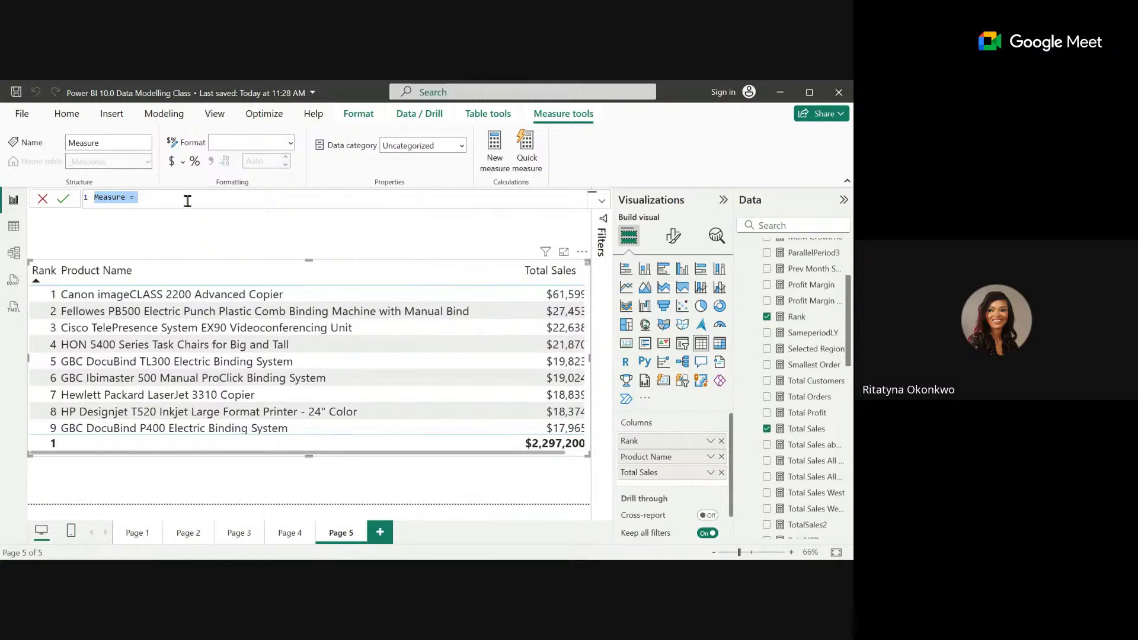
type("Top 3 Products")
left_click(119, 201)
key("BackSpace")
type("5")
left_click(200, 199)
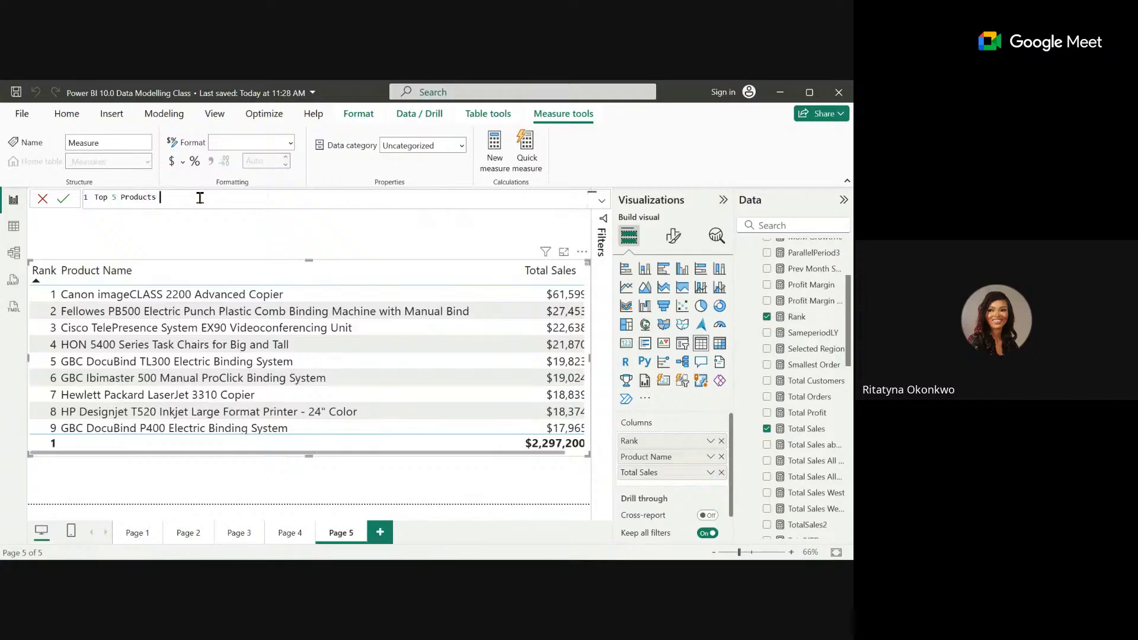
type("= T")
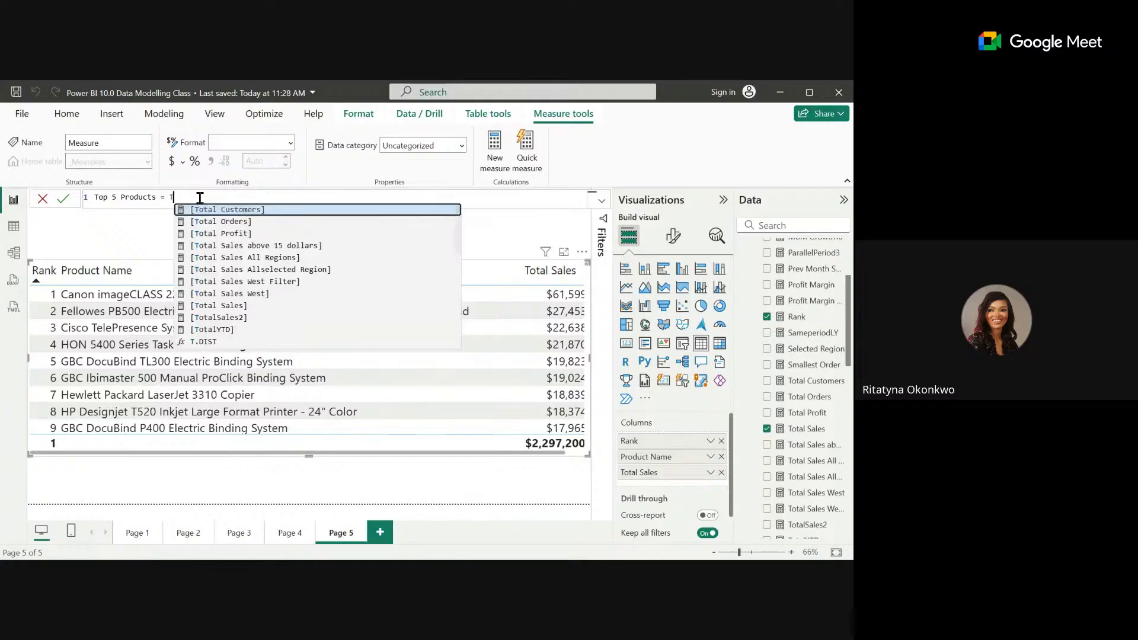
type("OP")
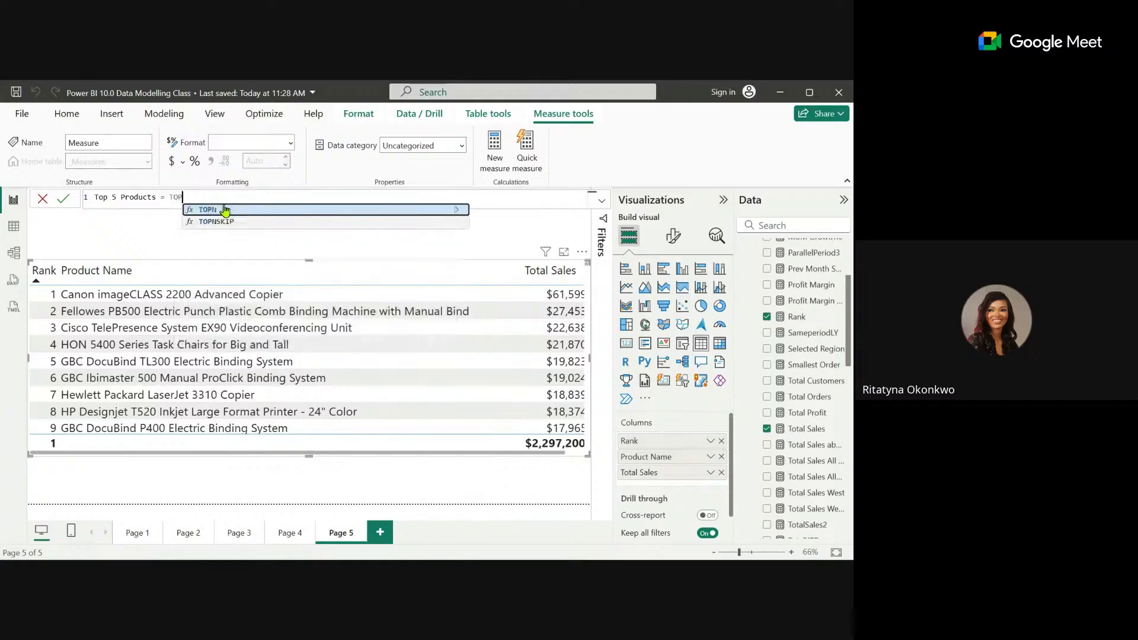
left_click(225, 210)
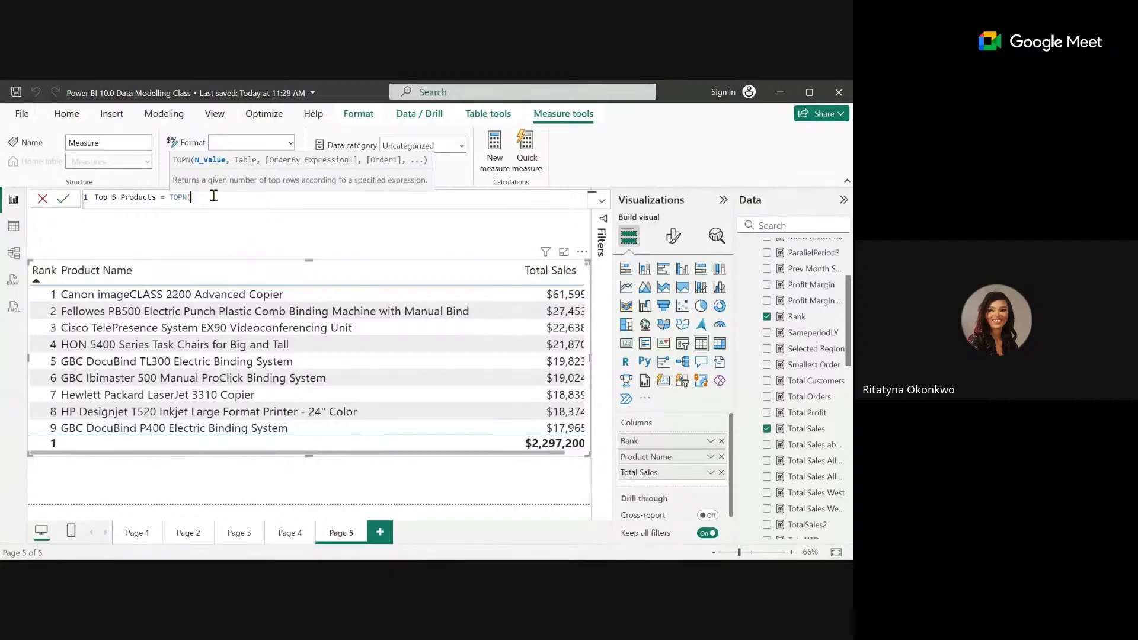
left_click_drag(214, 196, 84, 195)
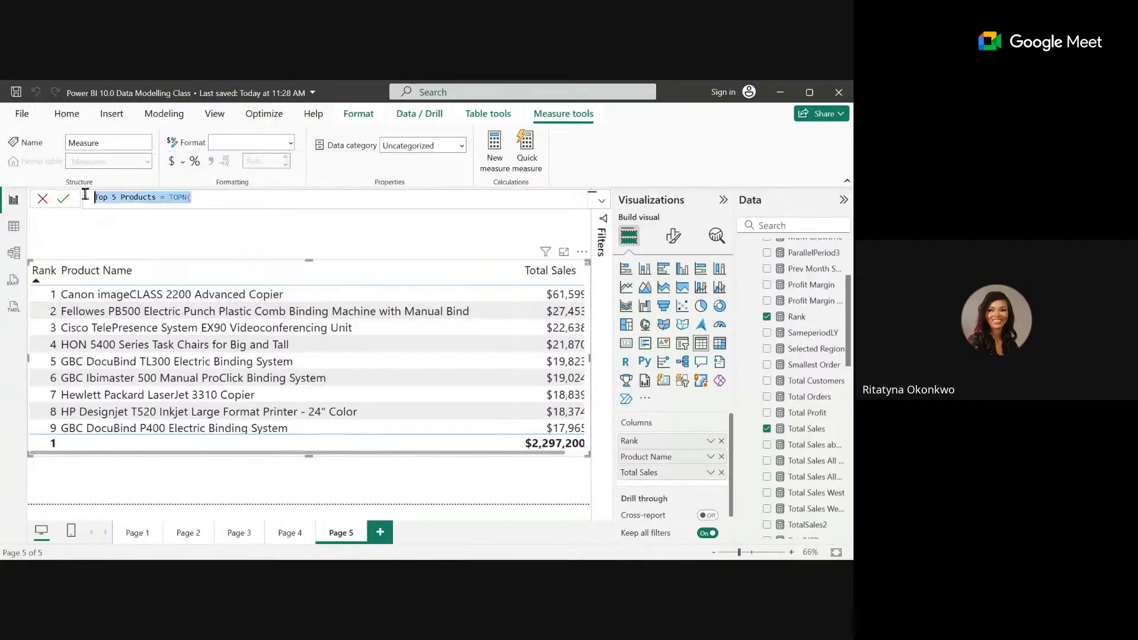
left_click(44, 199)
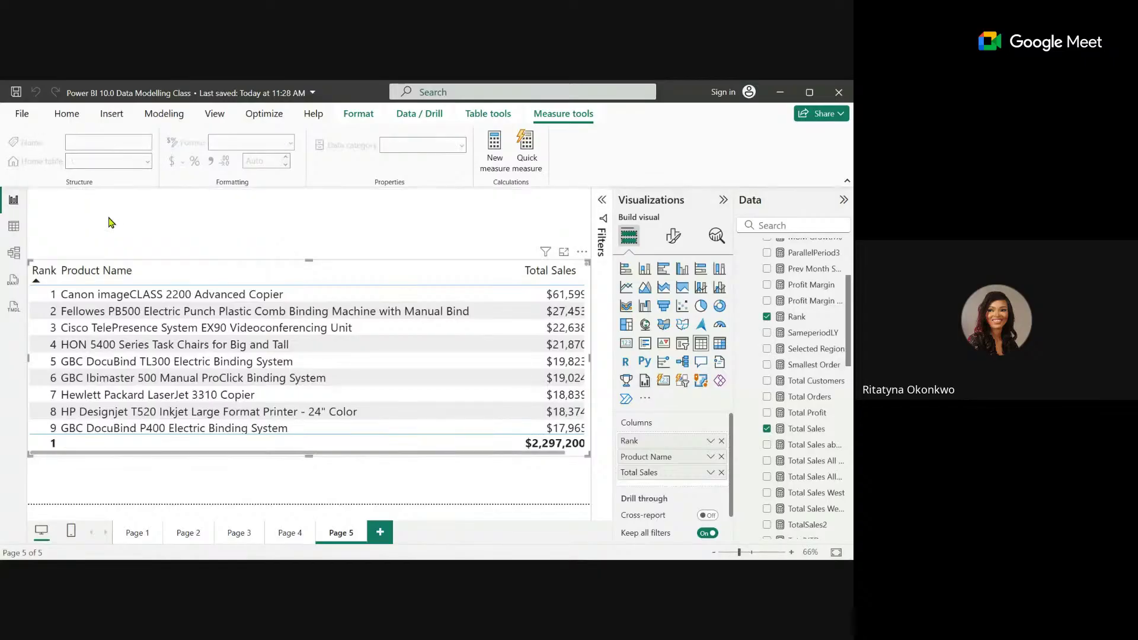
View the sales dashboard on Page 1, and add a new blank page to the report.
left_click(312, 222)
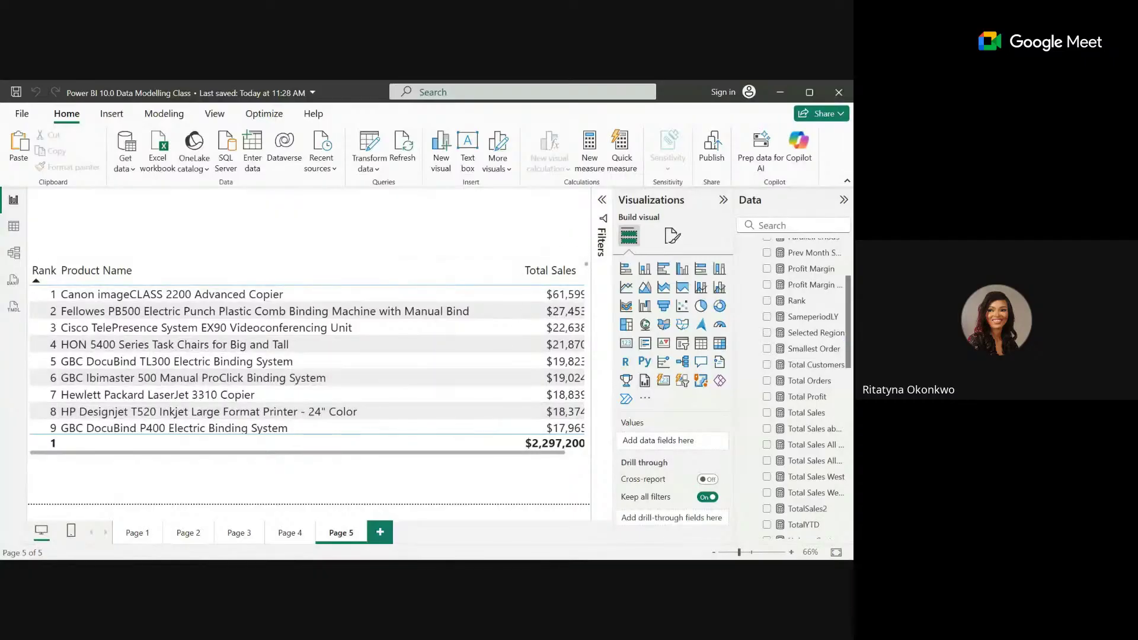
left_click_drag(849, 323, 845, 261)
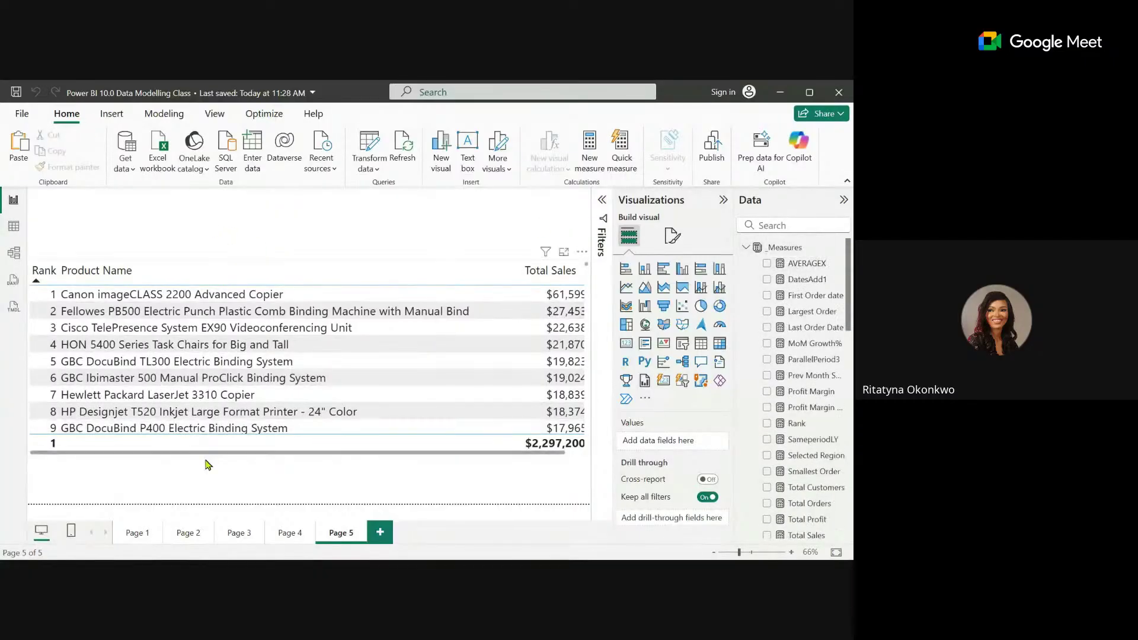
left_click(139, 533)
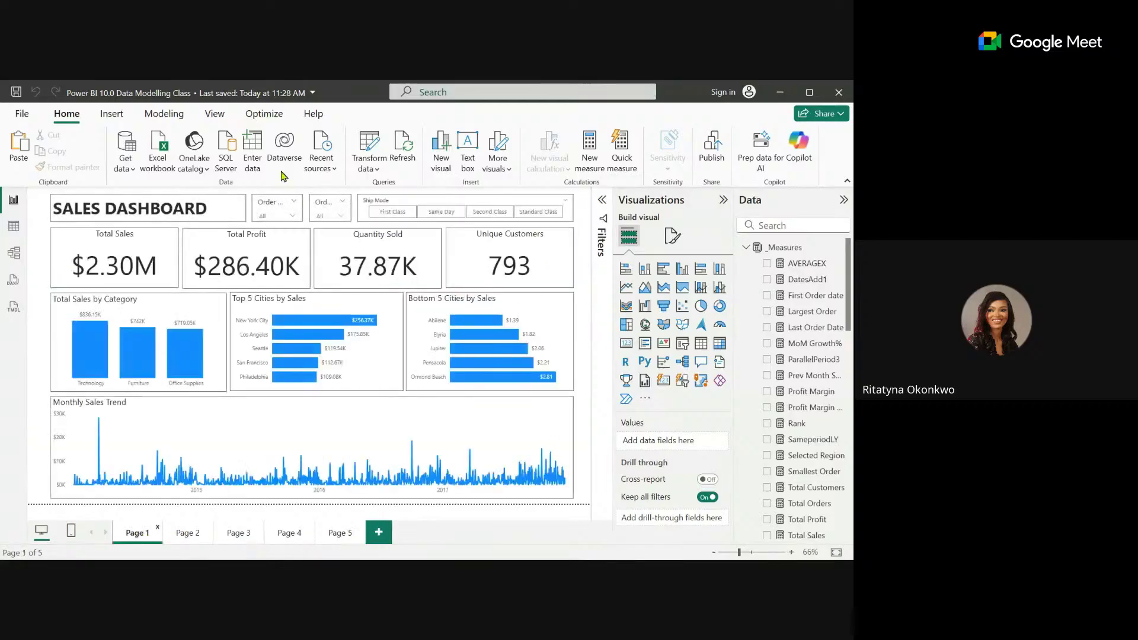
left_click(378, 533)
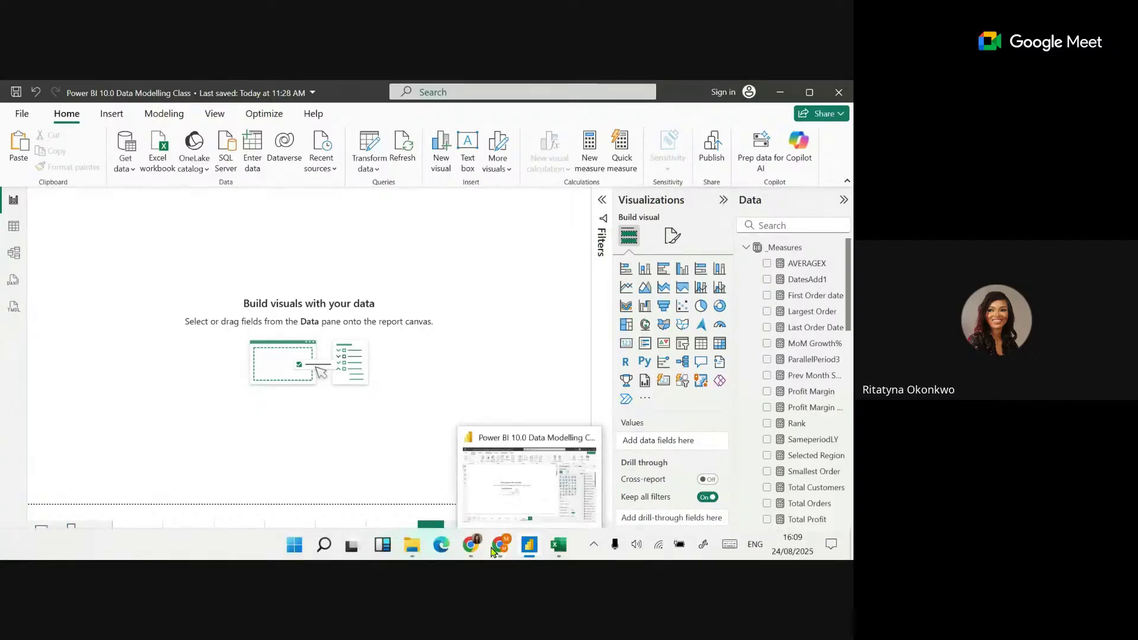
Switch to the Building a Dashboard presentation in Canva and show it full screen from its first slide.
mouse_move(499, 550)
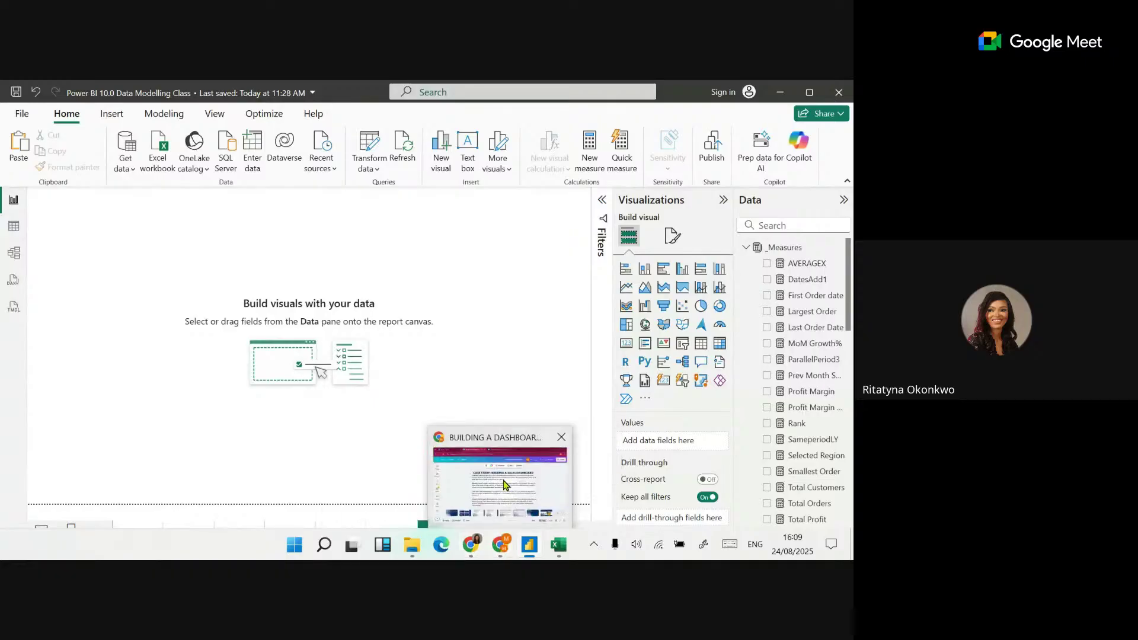
left_click(505, 484)
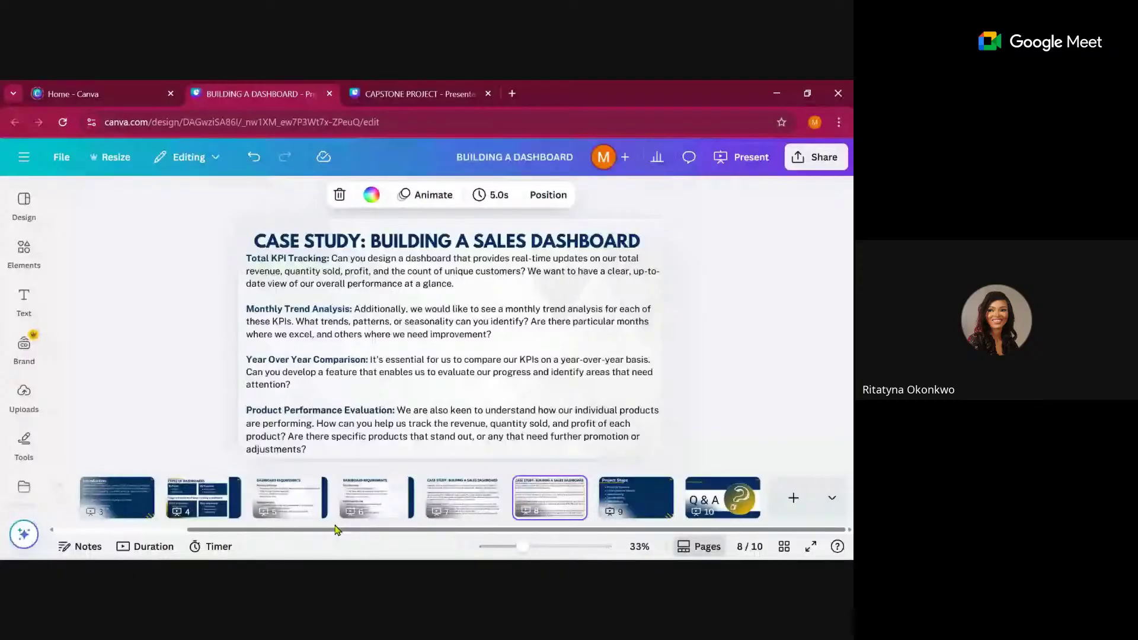
scroll(336, 529, "left", 3)
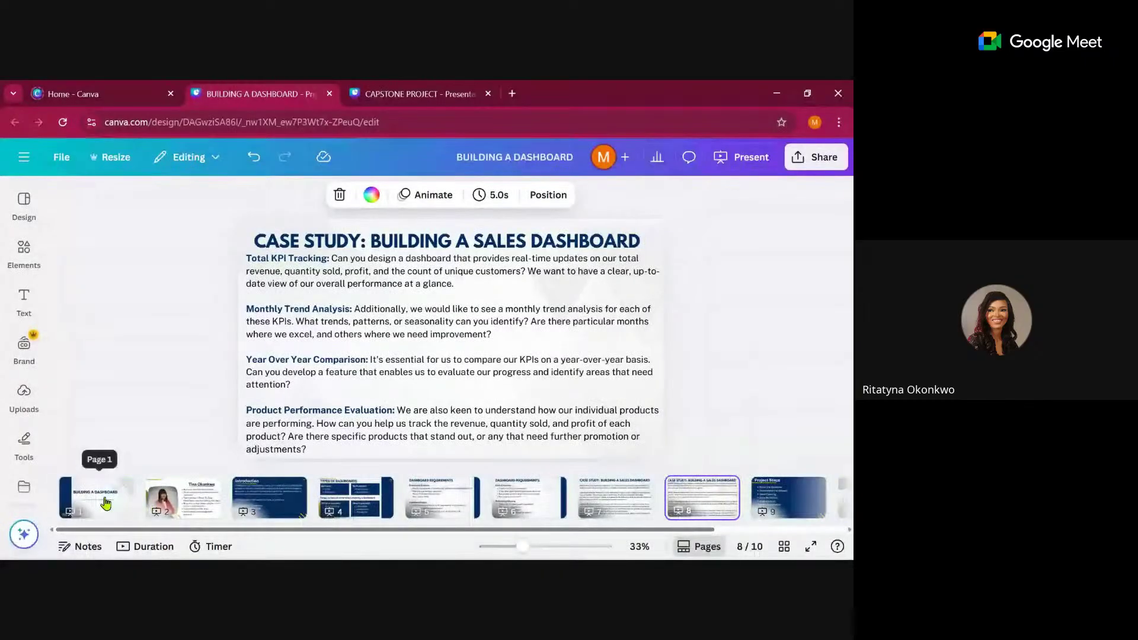
left_click(106, 503)
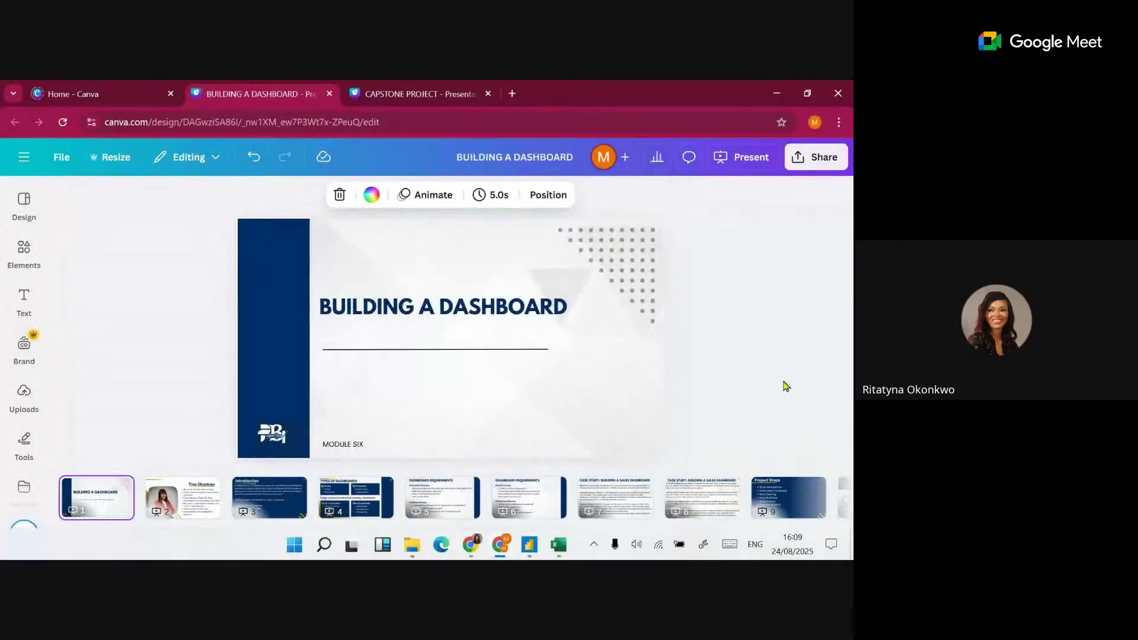
left_click(813, 546)
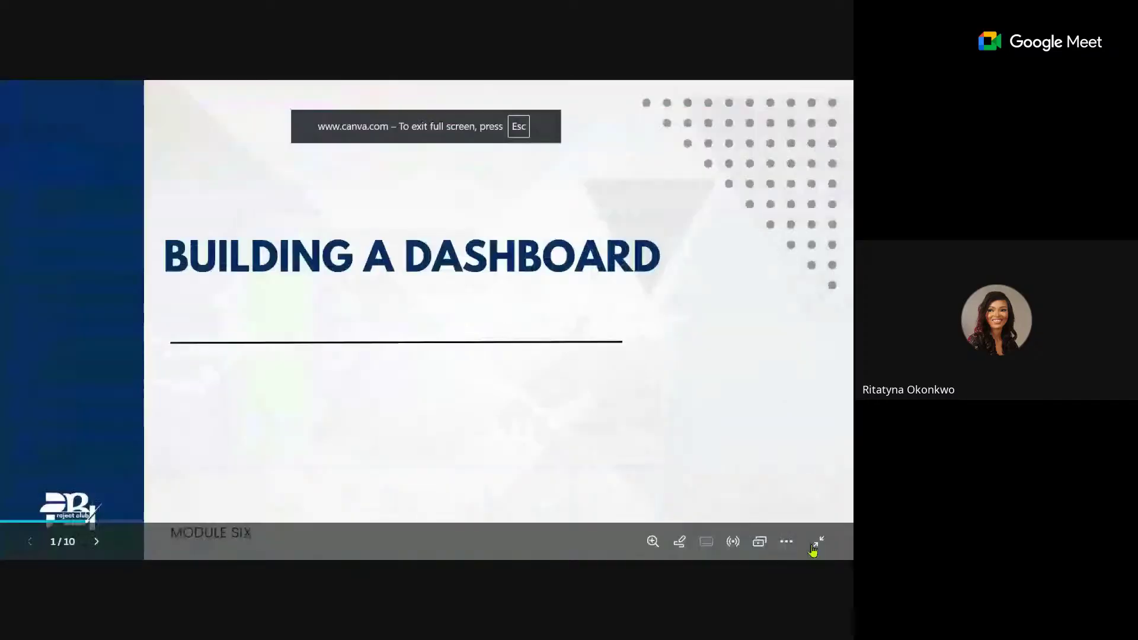